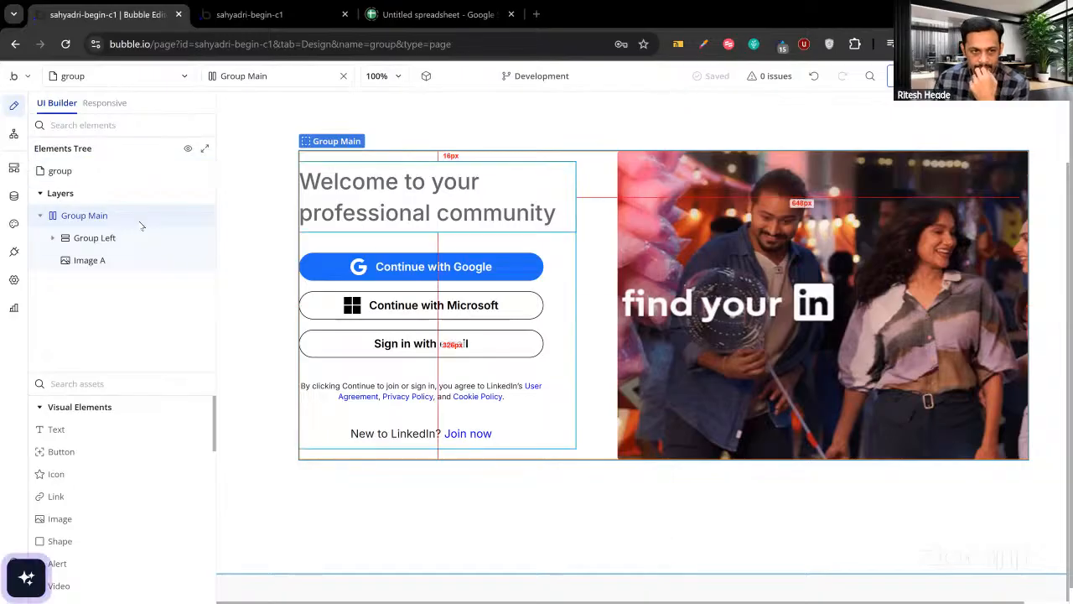
Select the 'group' page itself and center its contents.
mouse_move(138, 223)
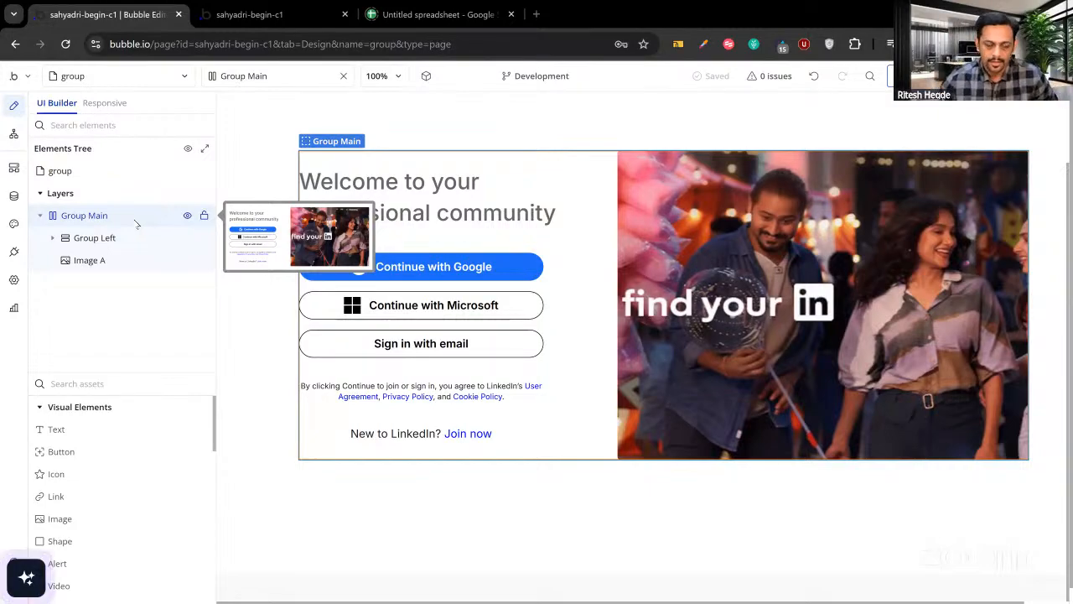
click(84, 215)
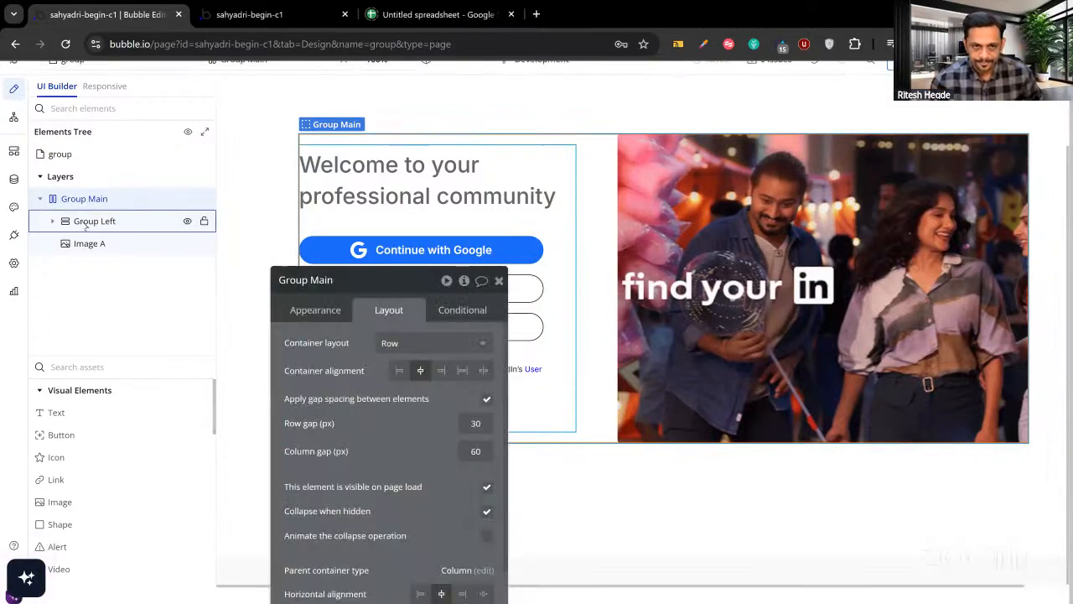
click(60, 154)
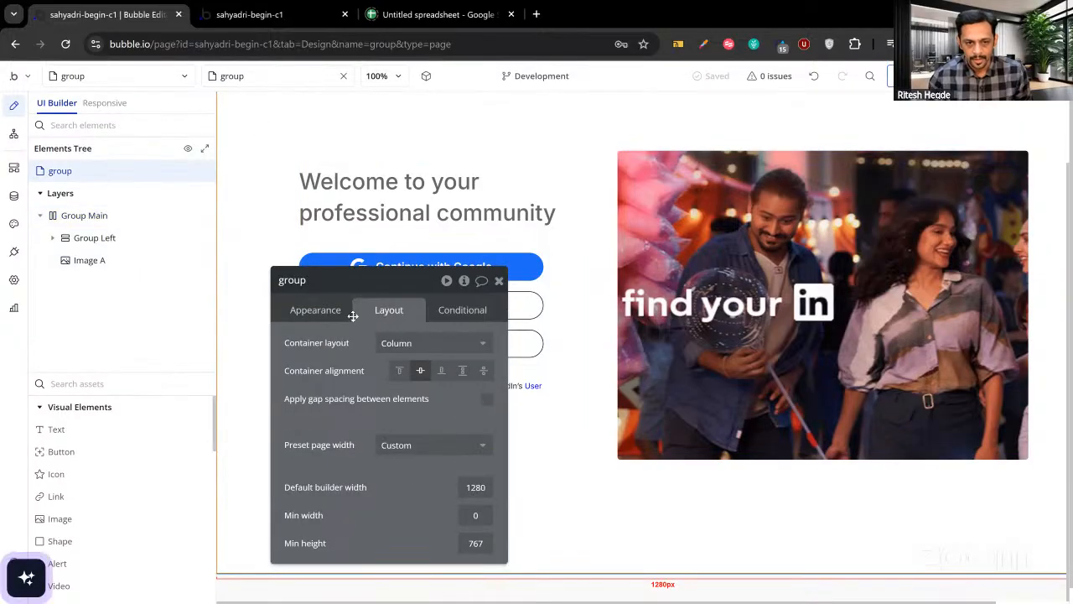
drag(370, 273, 364, 201)
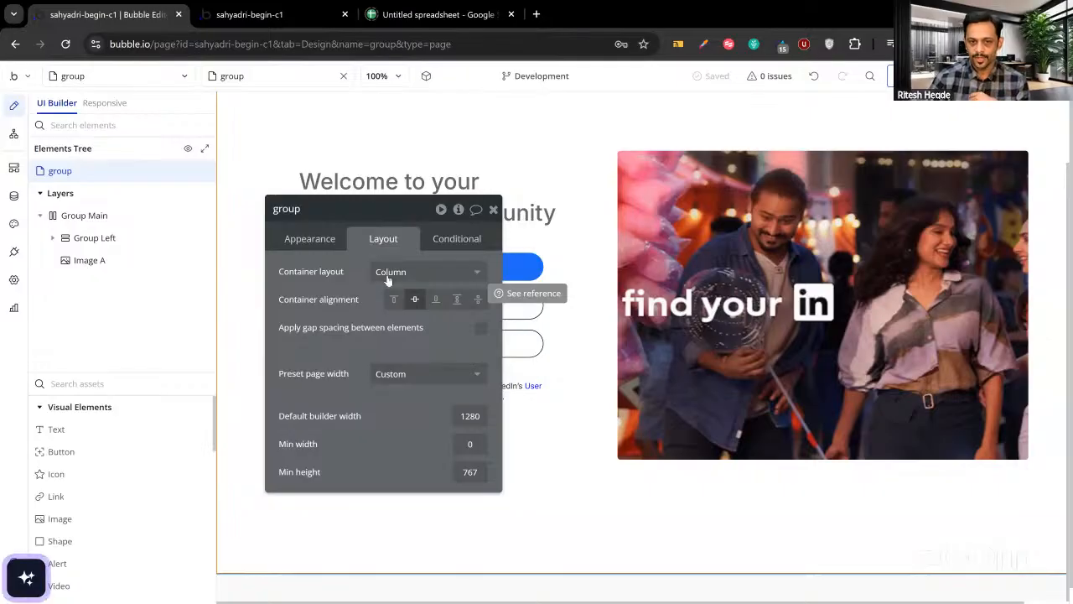
click(414, 302)
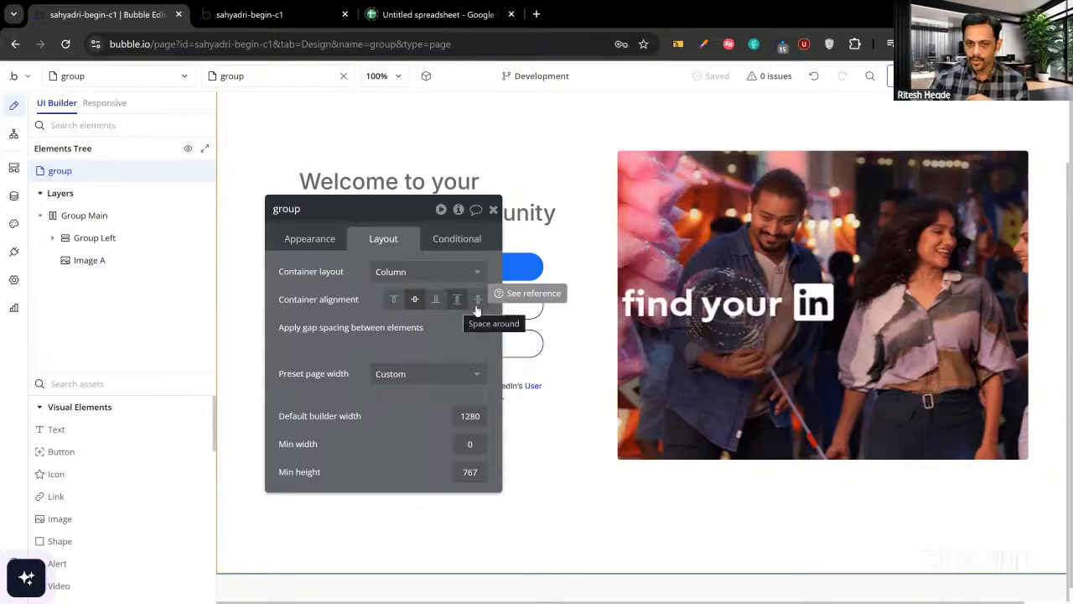
Switch the page's Container layout to Row, then back to Column.
click(396, 278)
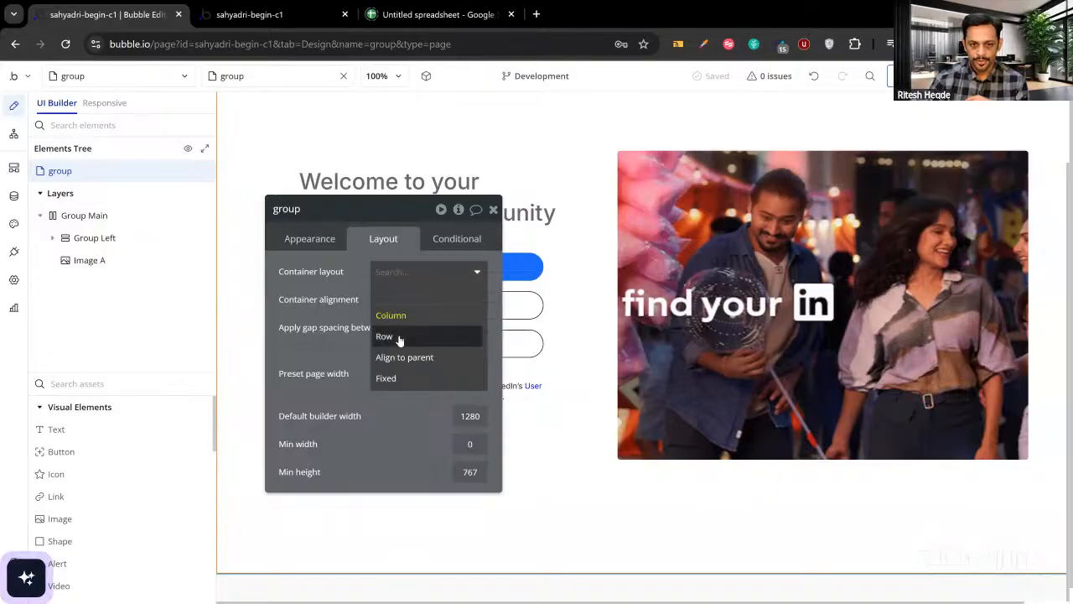
click(399, 332)
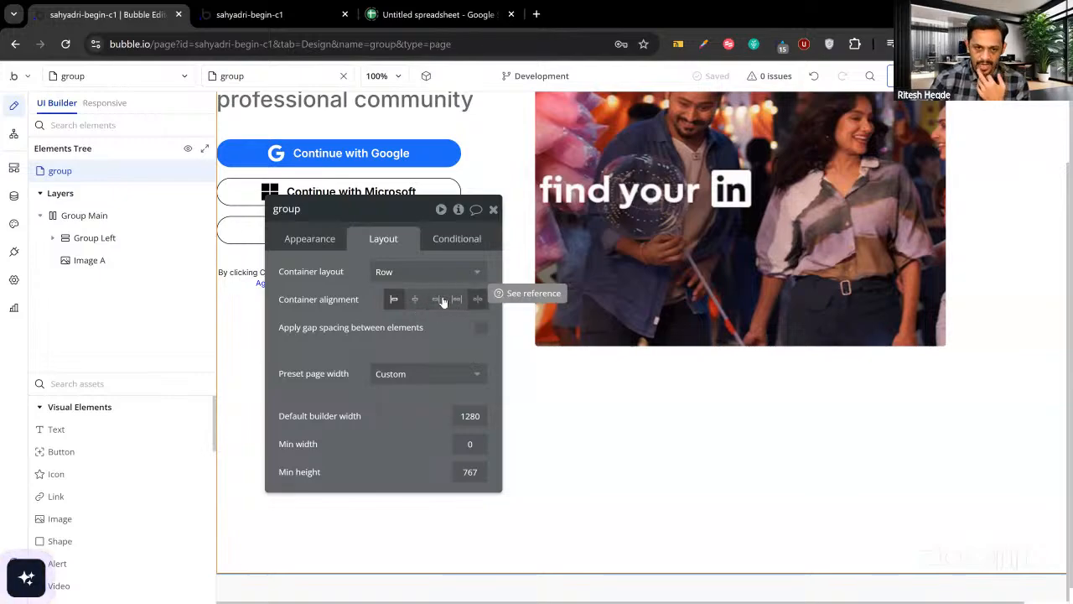
click(388, 277)
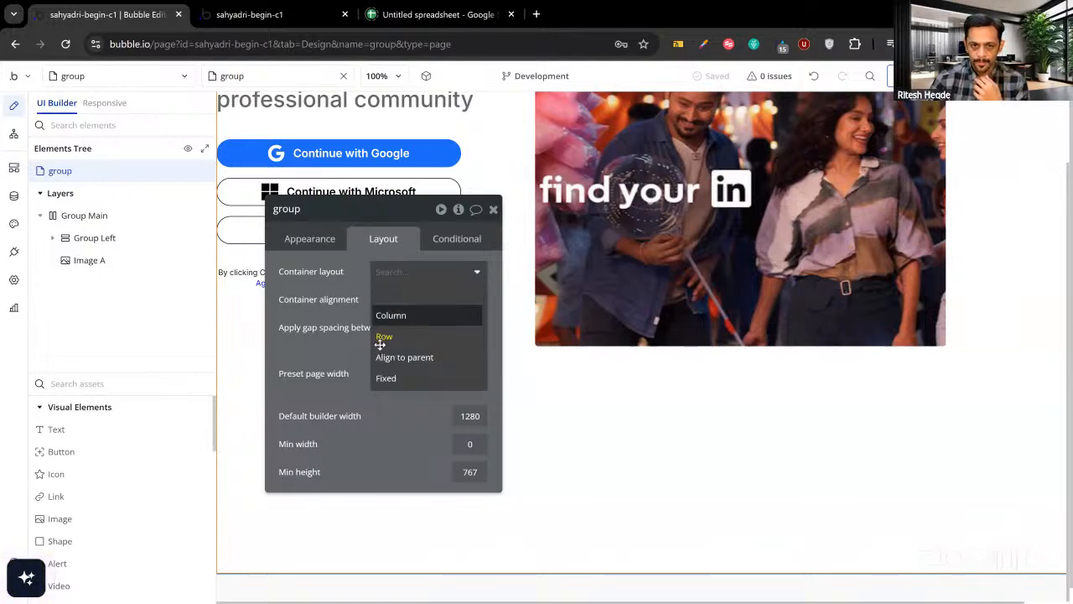
click(380, 344)
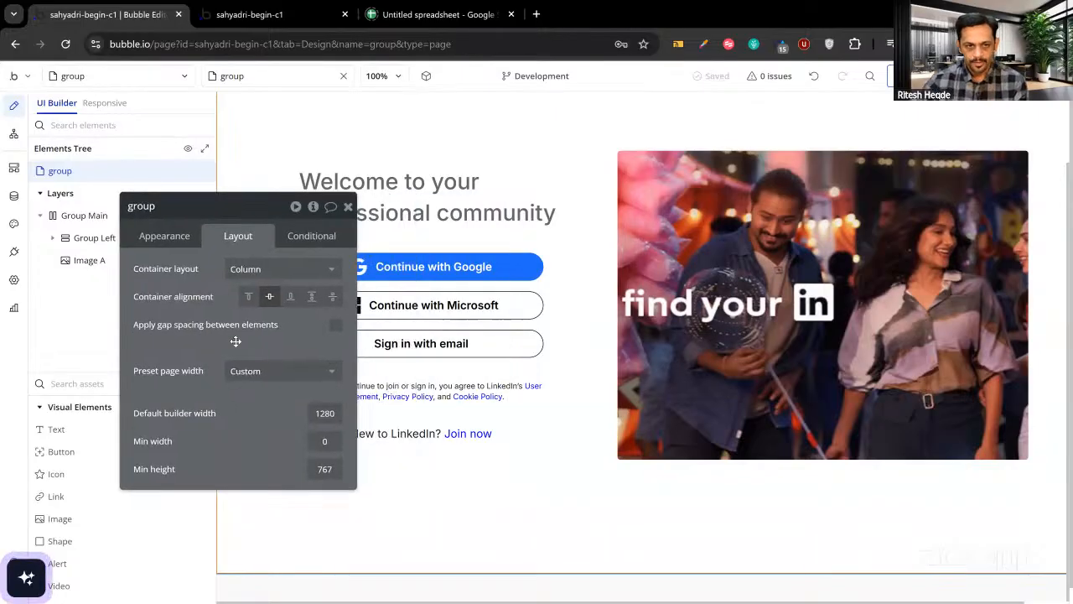
Select Group Main to show its 320 px minimum width and fit-to-content width and height.
click(84, 215)
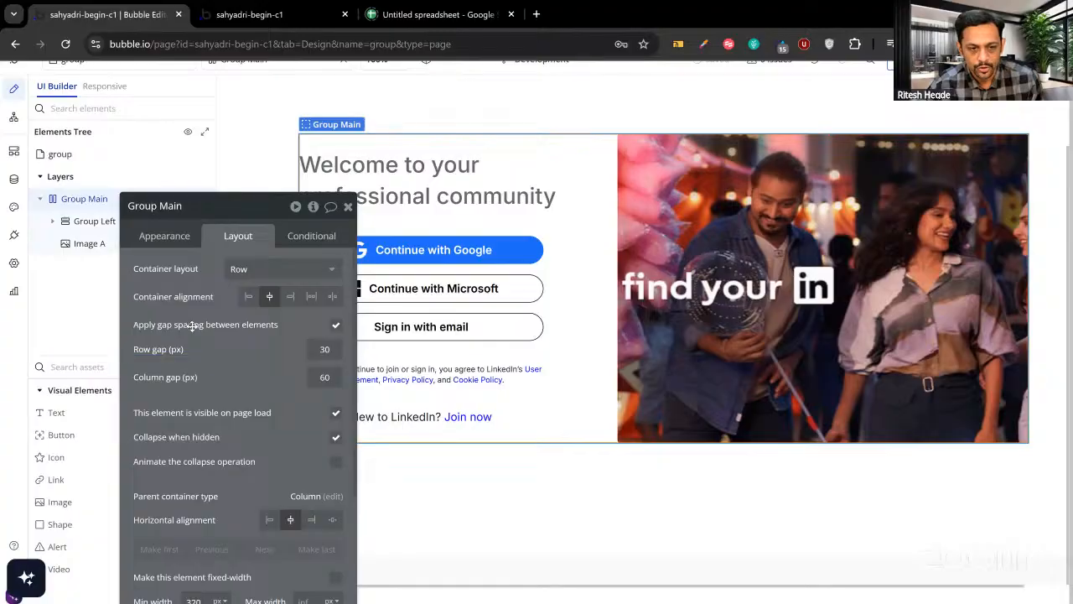
scroll(192, 327, down, 3)
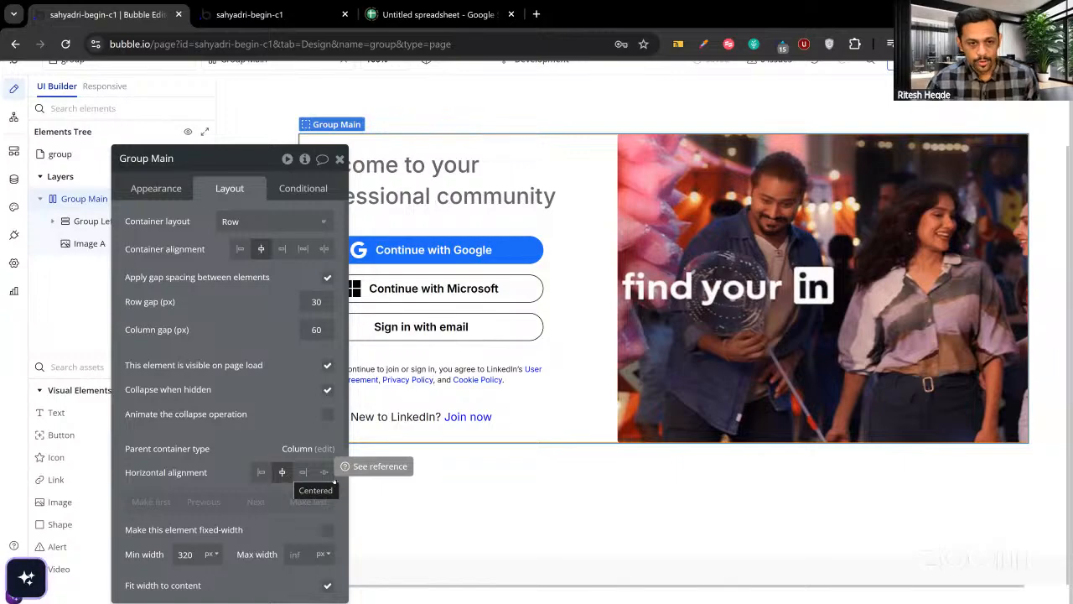
scroll(257, 457, down, 2)
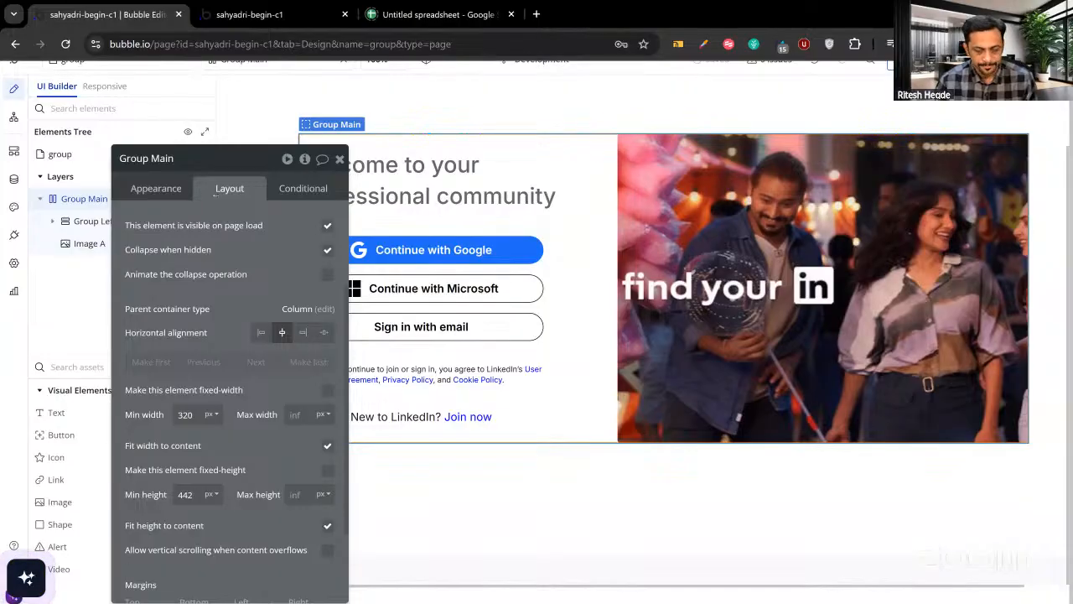
drag(284, 289, 522, 247)
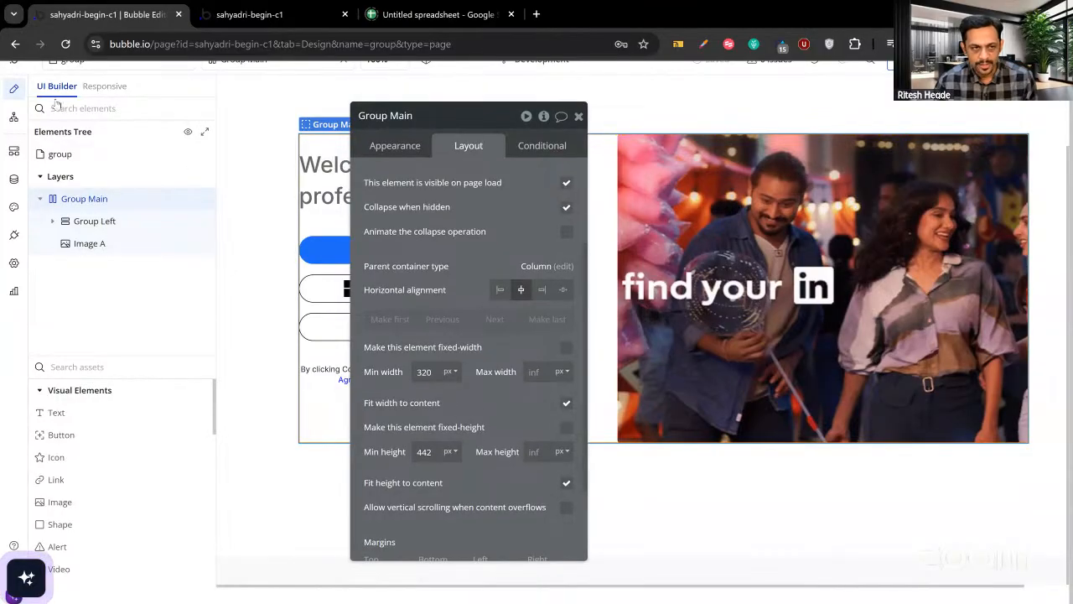
scroll(77, 102, up, 1)
Add a new blank page called 'dimensions' from the page list.
click(77, 77)
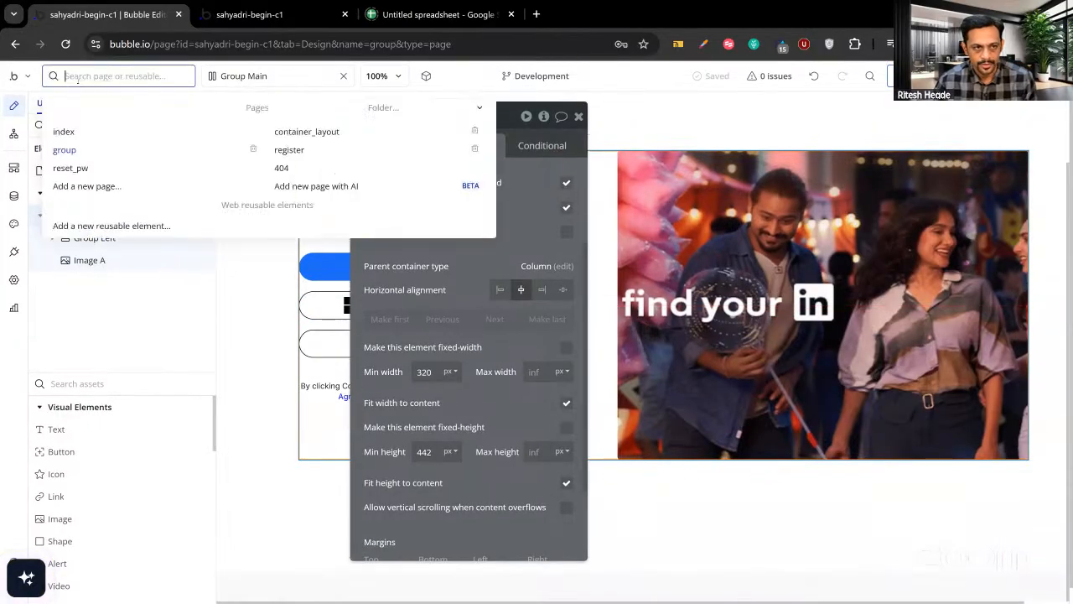
click(87, 190)
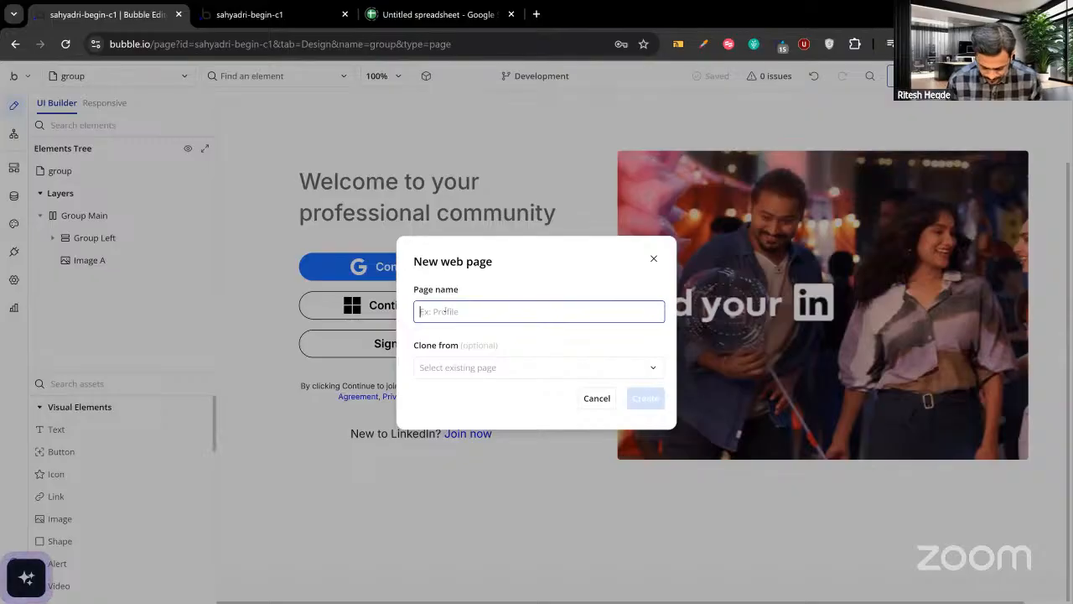
text(dimensions)
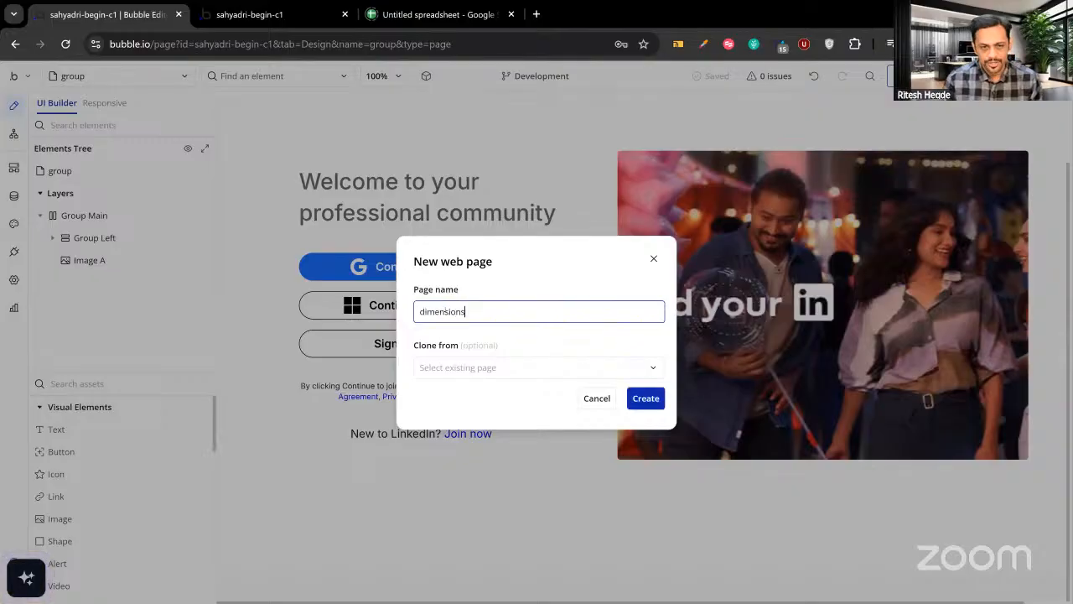
click(636, 398)
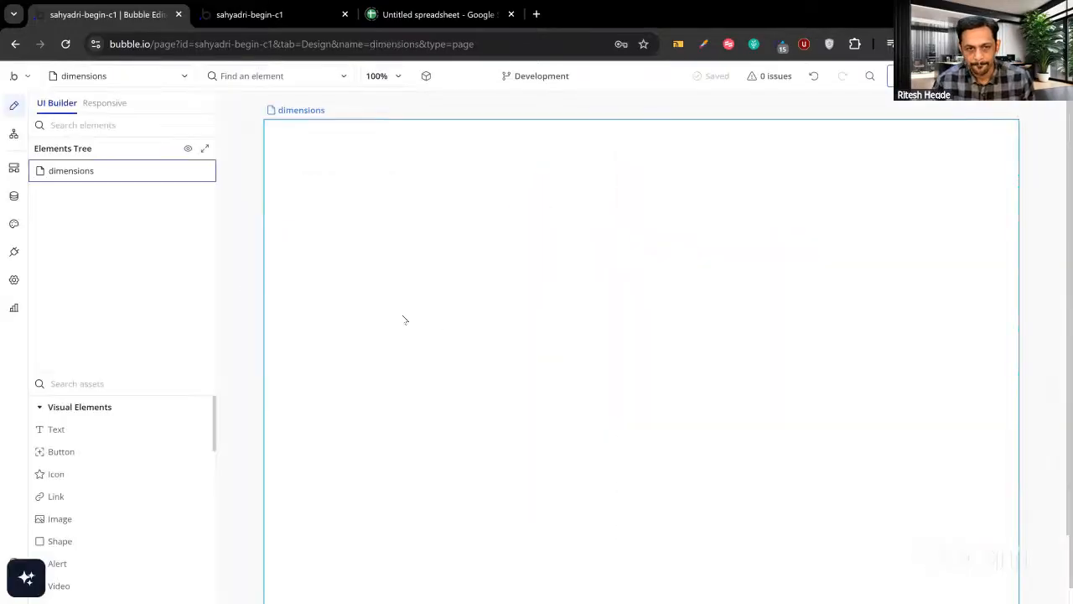
Search the elements for Group and place Group A at the page's top-left.
scroll(84, 444, down, 1)
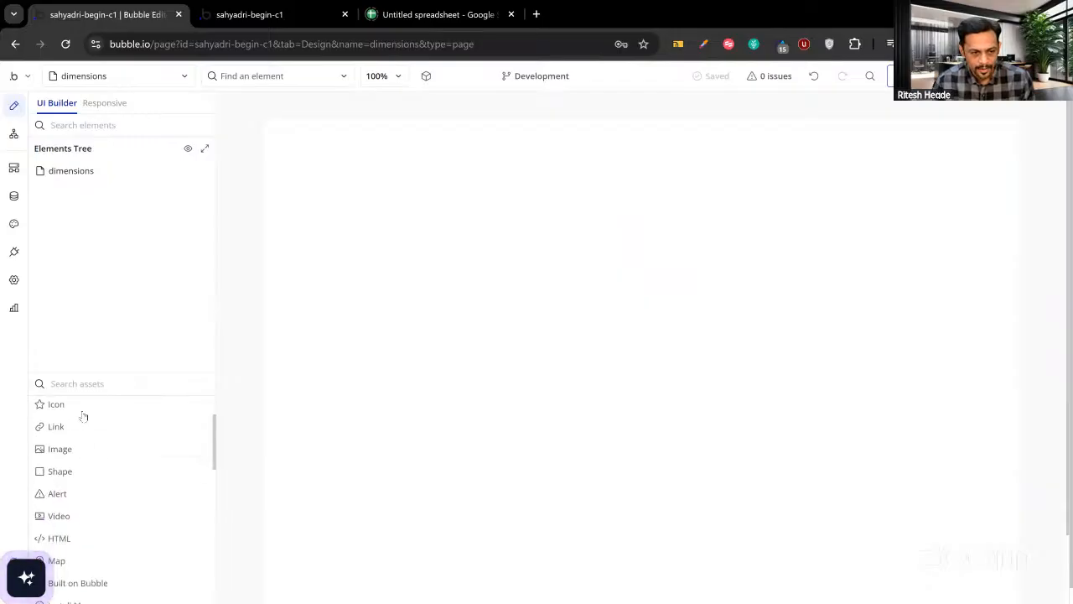
click(85, 384)
text(group)
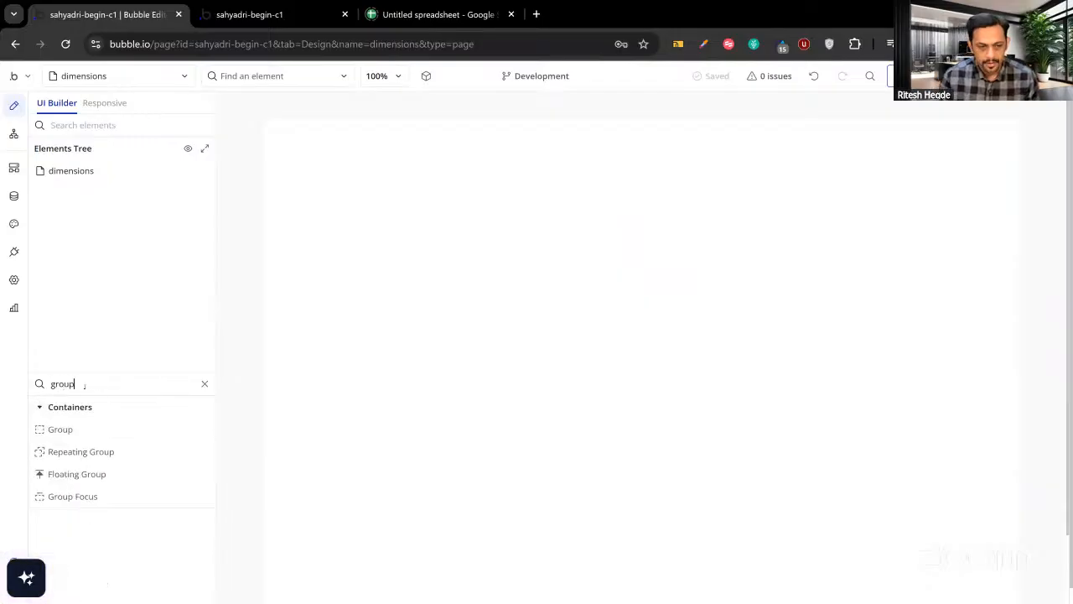
click(60, 429)
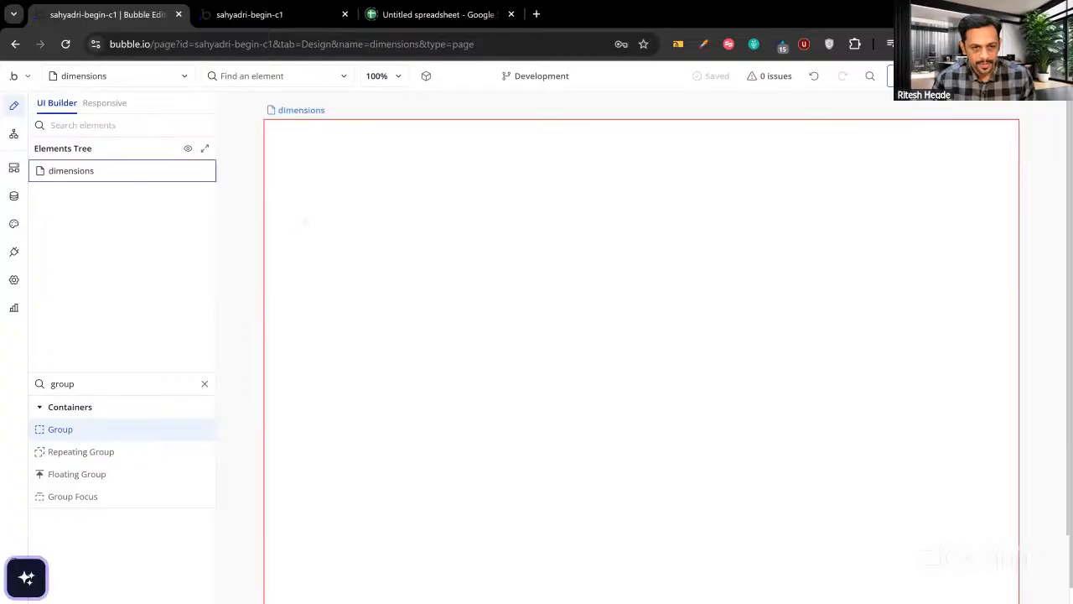
click(306, 221)
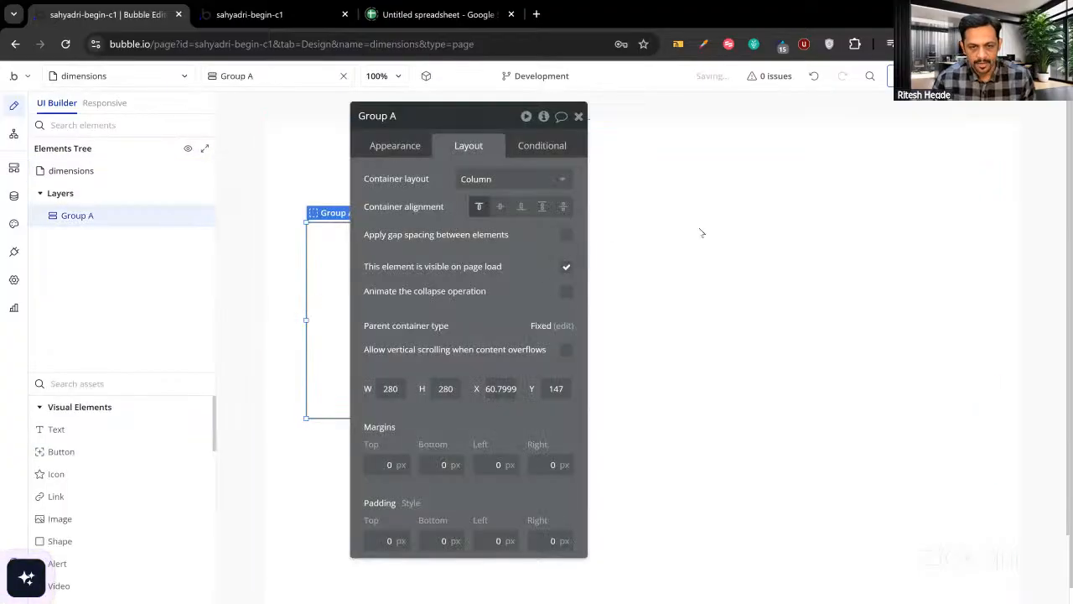
Change the dimensions page's Container layout from Fixed to Column.
click(700, 227)
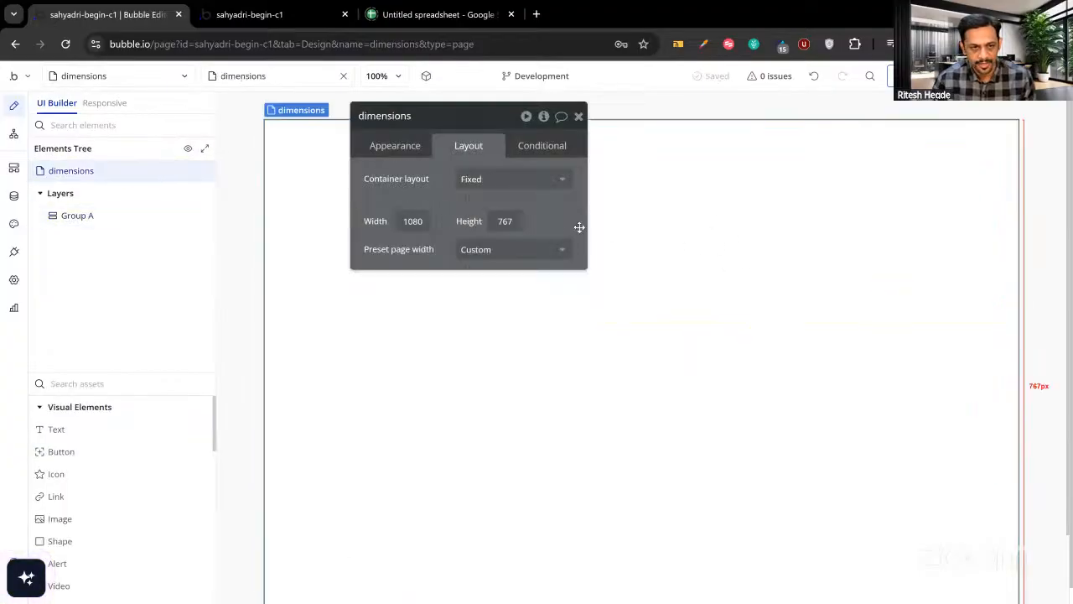
click(510, 189)
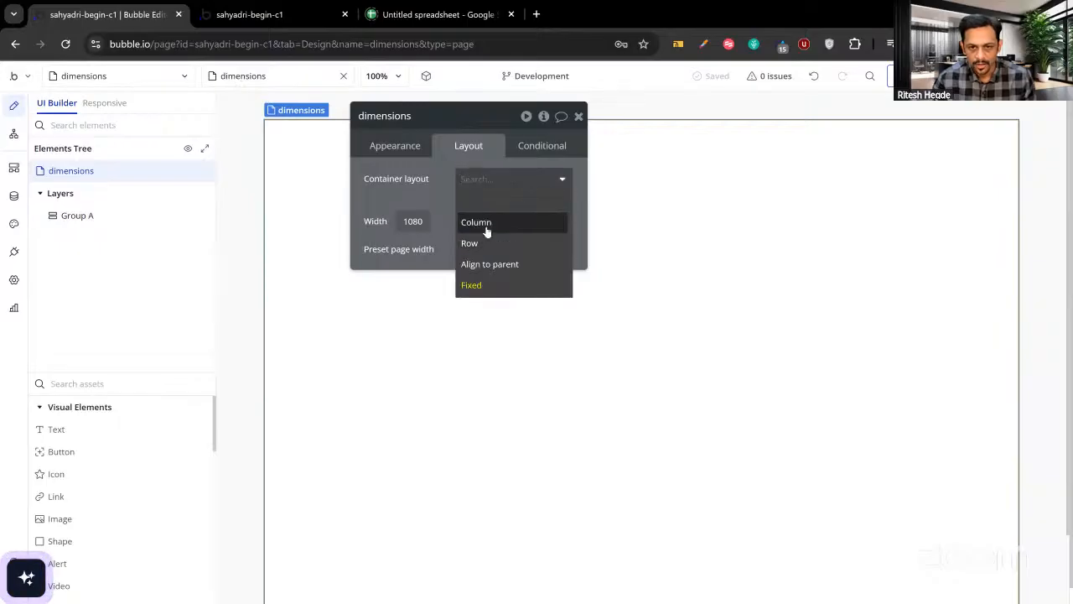
click(485, 224)
drag(478, 231, 715, 253)
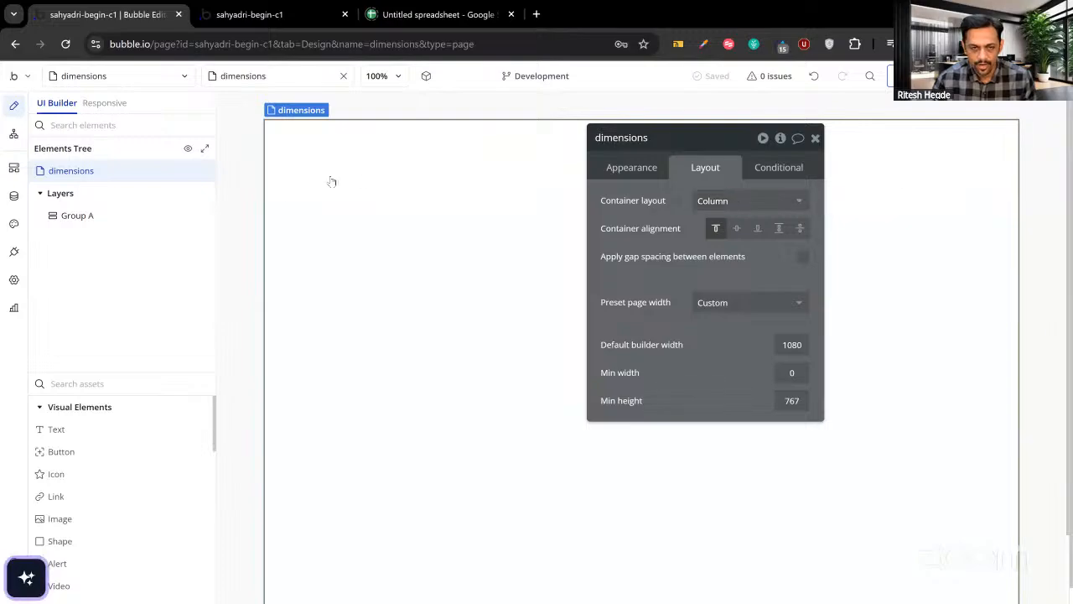
click(356, 174)
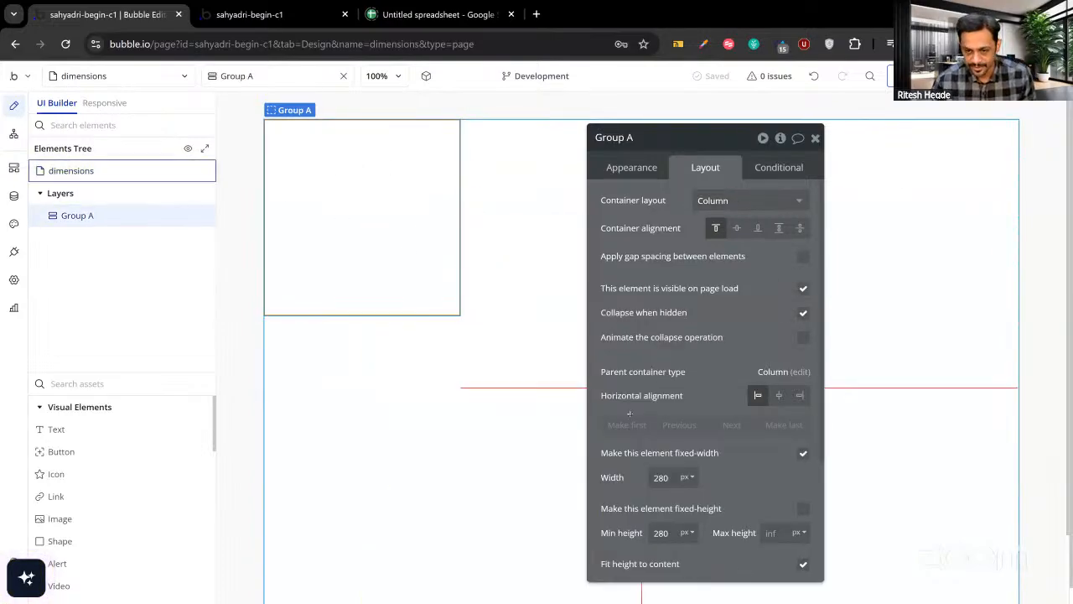
Give Group A a 200 px width, 200 px minimum height, and fixed height.
drag(683, 423, 690, 353)
double_click(666, 407)
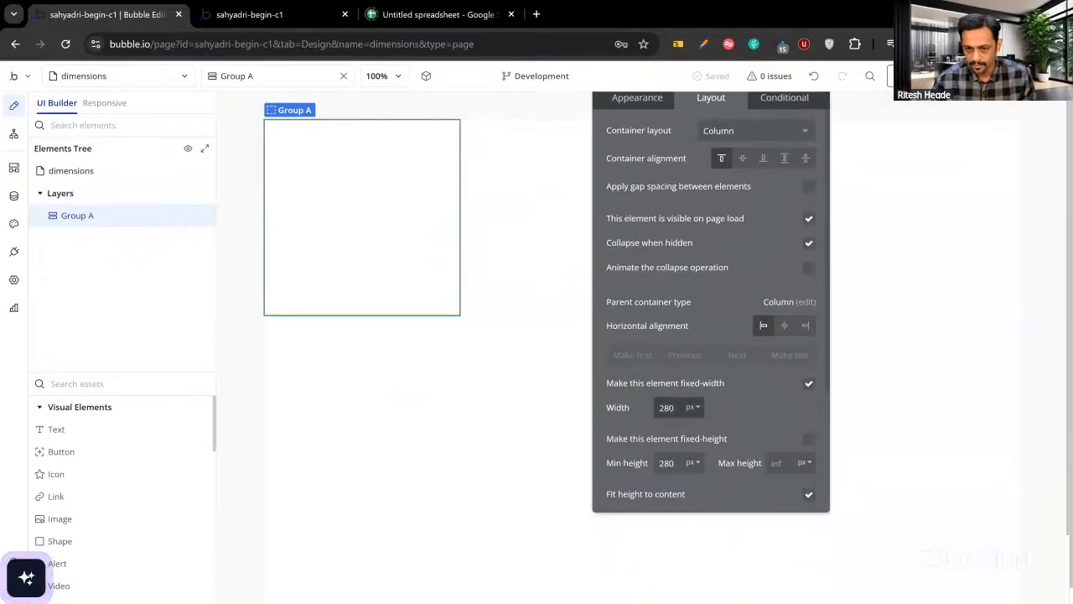
text(200)
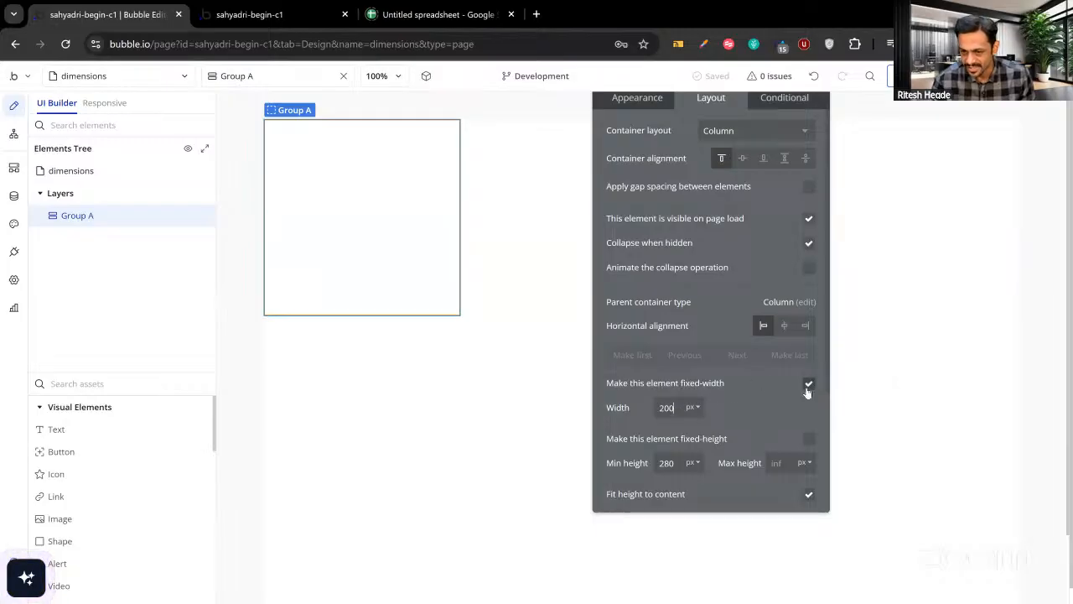
click(764, 407)
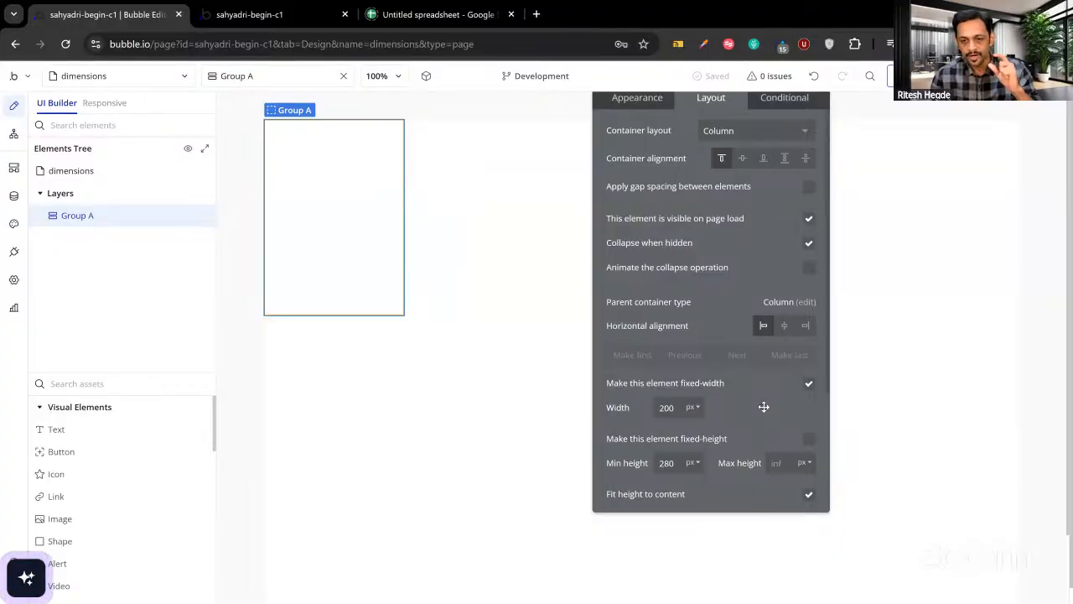
click(679, 463)
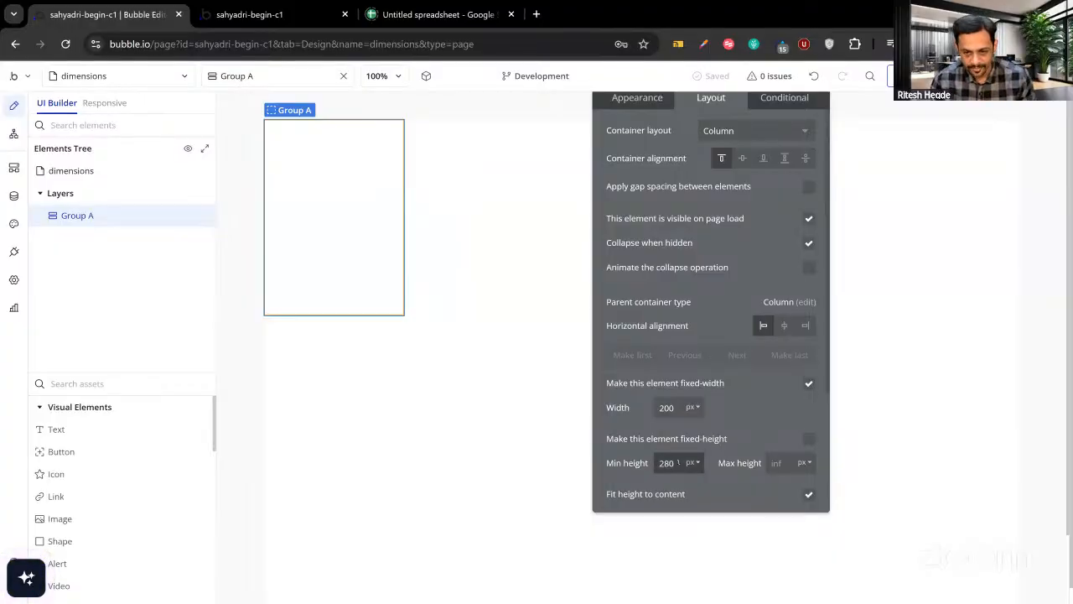
text(00)
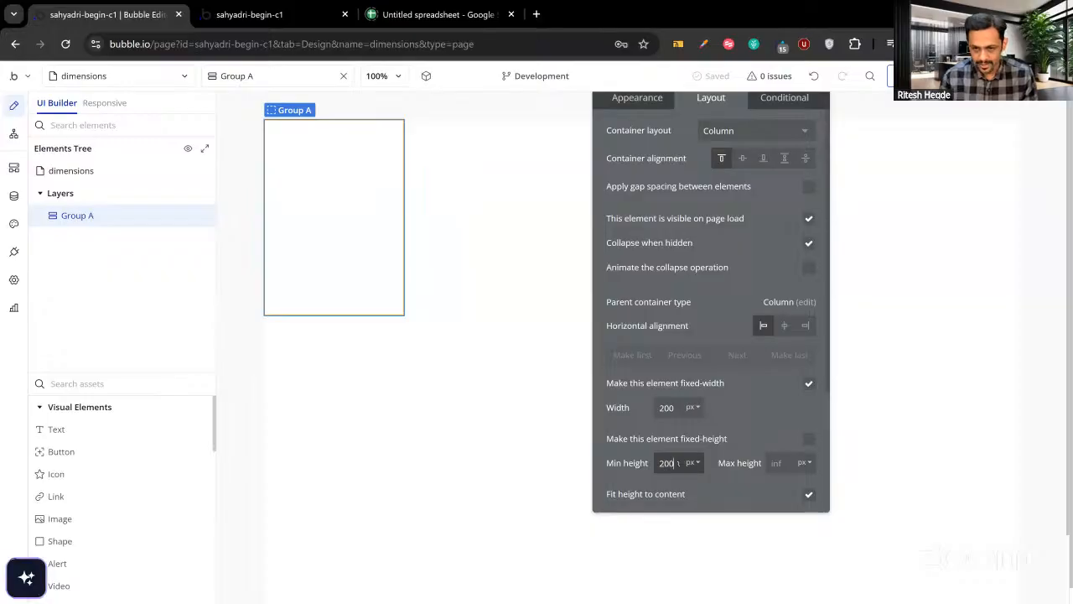
click(759, 438)
click(807, 441)
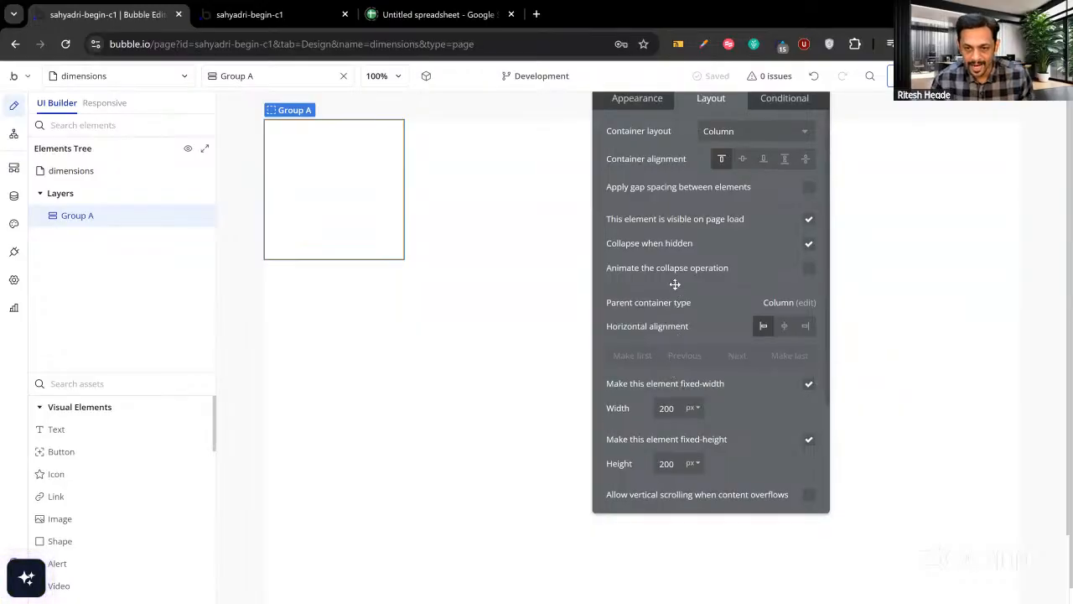
scroll(675, 281, up, 1)
Give Group A a Flat color background of pink #C8A5A5.
click(642, 129)
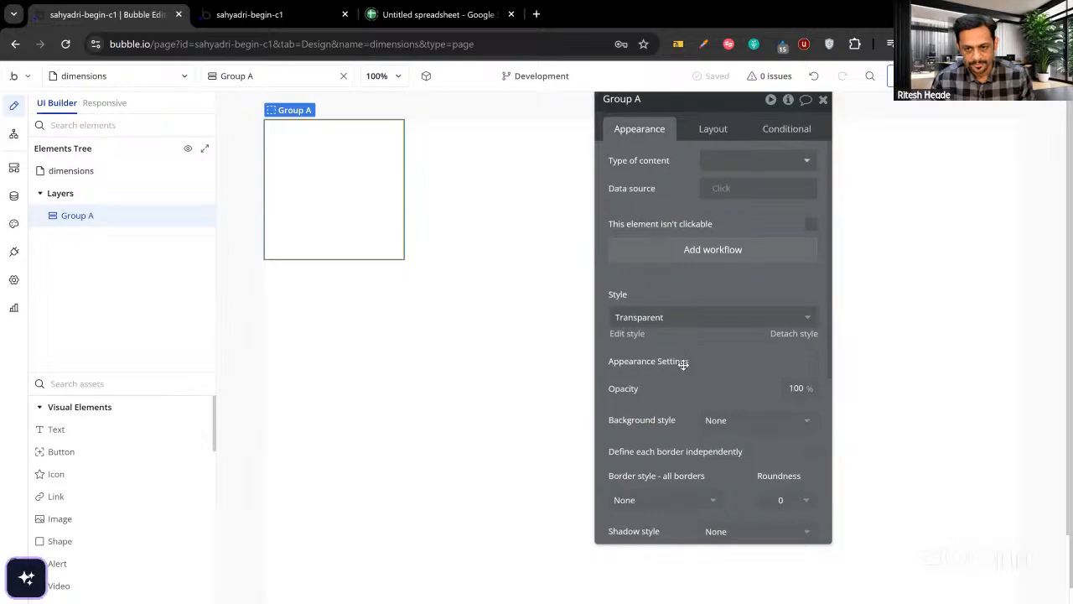
scroll(682, 364, down, 1)
click(710, 353)
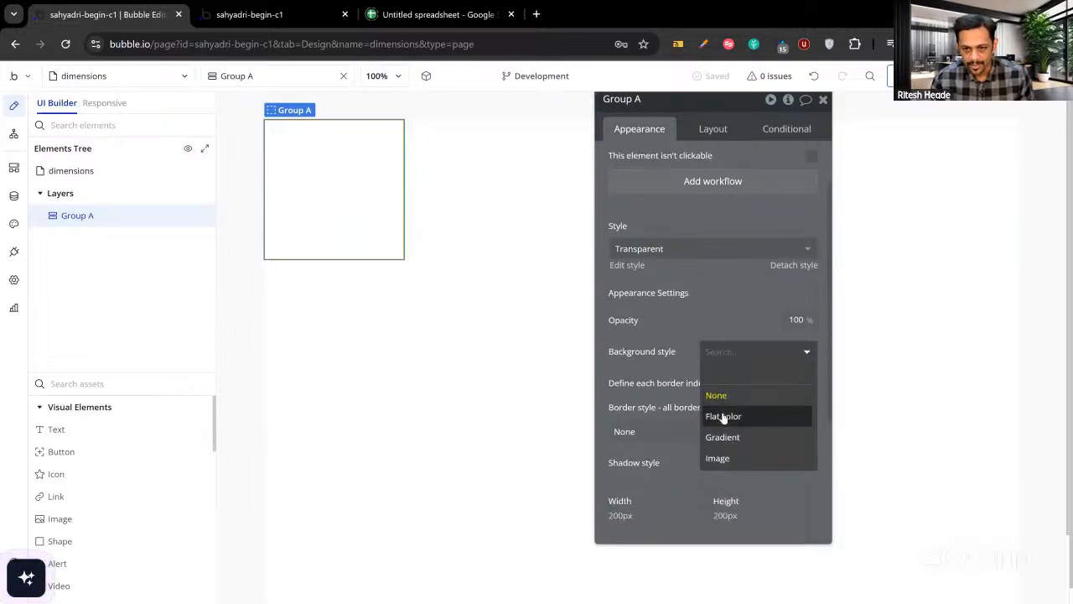
click(721, 414)
click(733, 379)
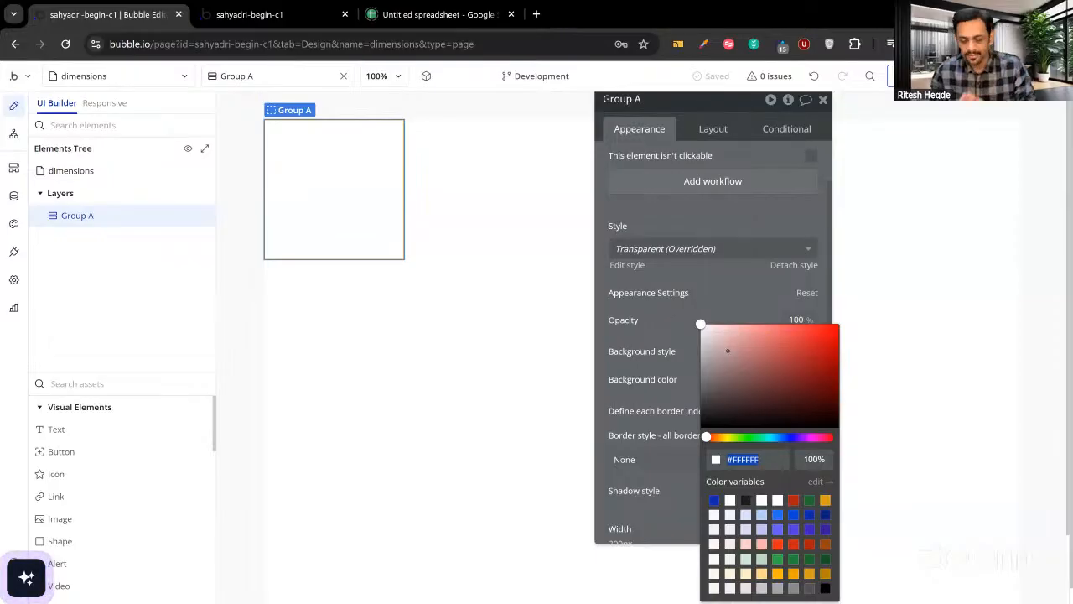
click(724, 346)
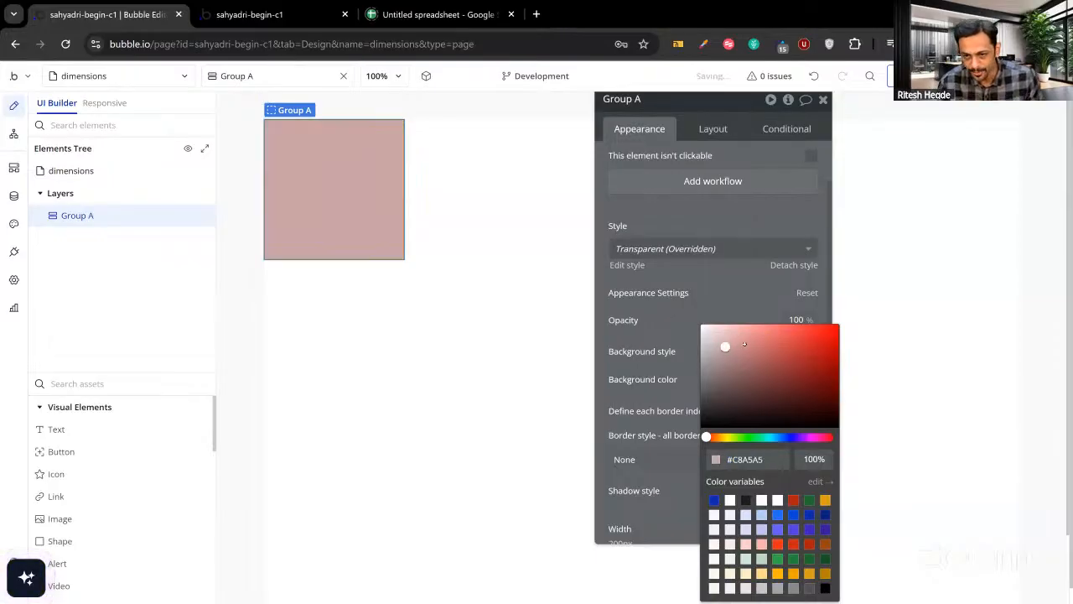
click(719, 302)
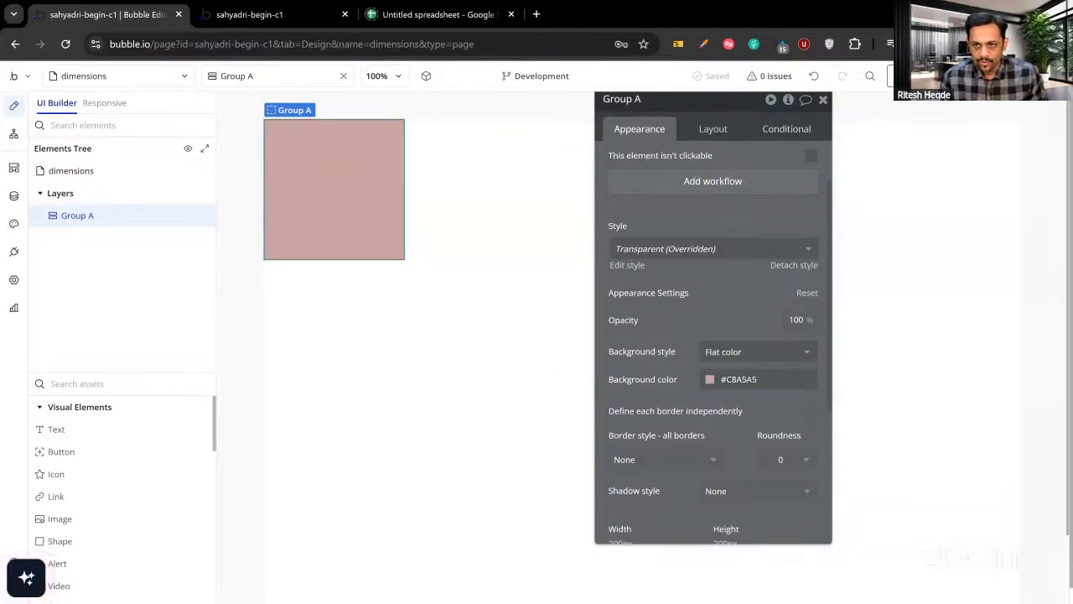
Check Group A's pink square in the live preview, then return to the editor.
click(918, 76)
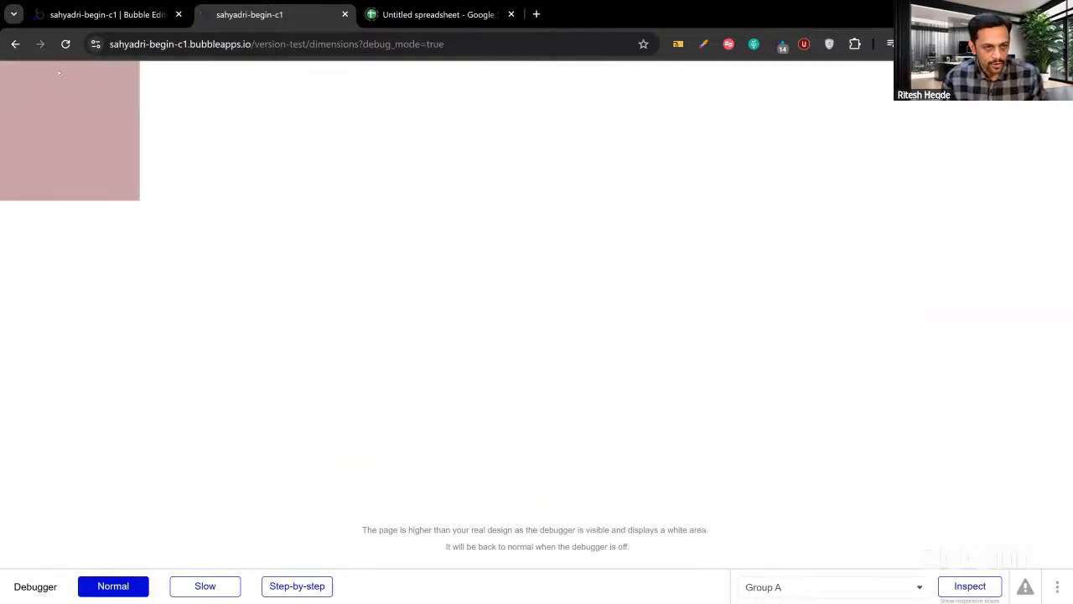
click(107, 15)
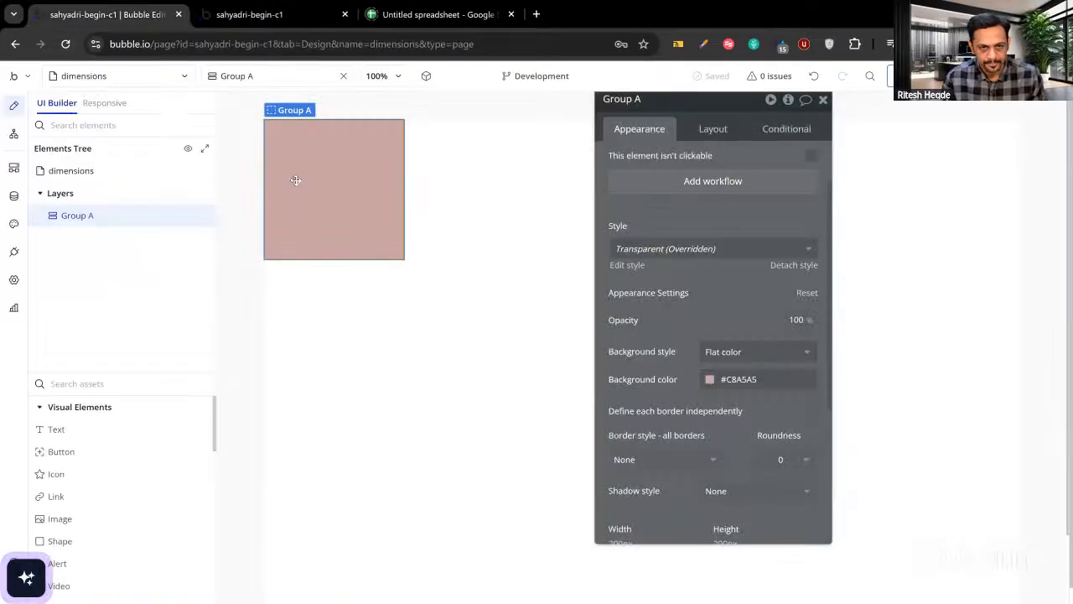
click(85, 430)
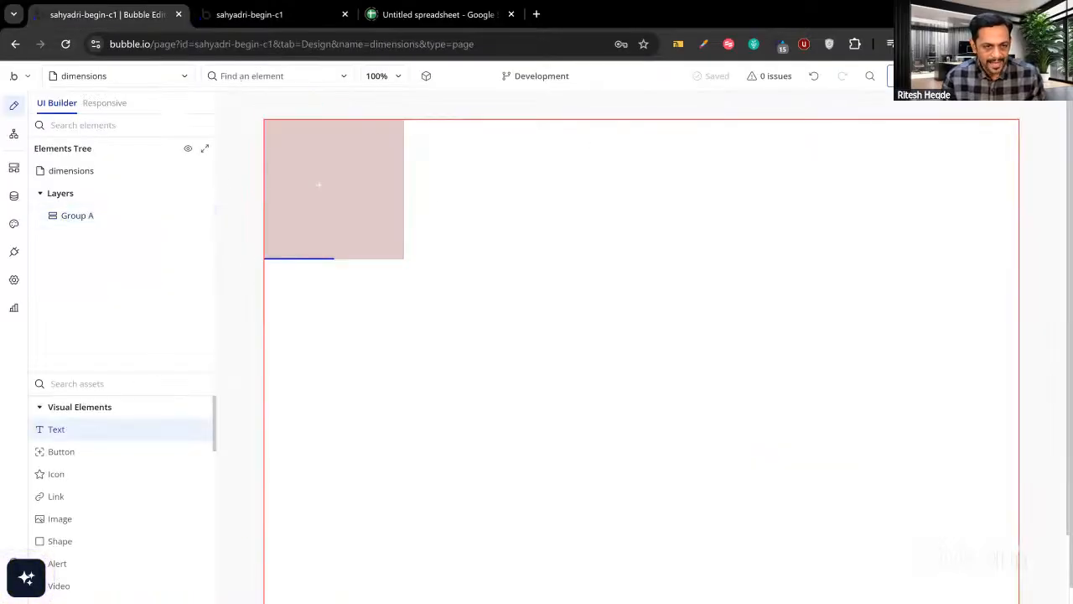
drag(289, 138, 365, 164)
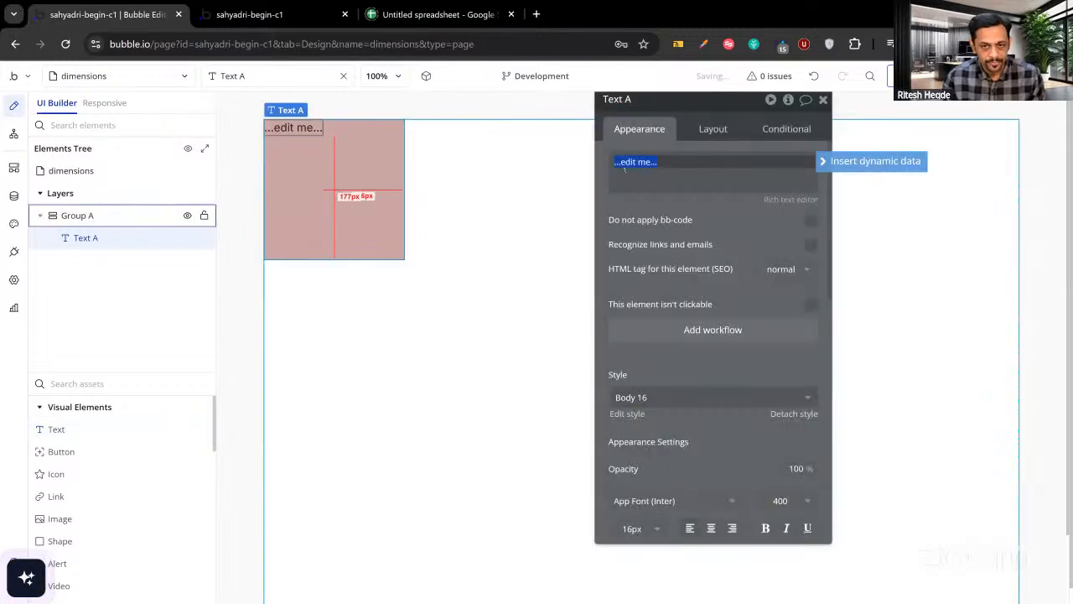
click(712, 132)
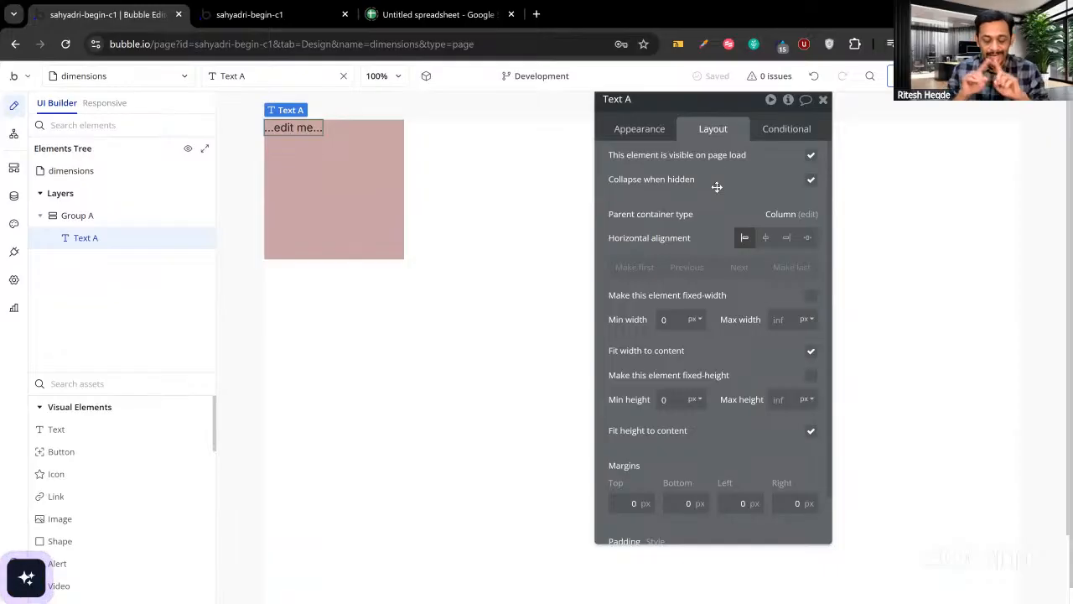
click(678, 399)
text(220)
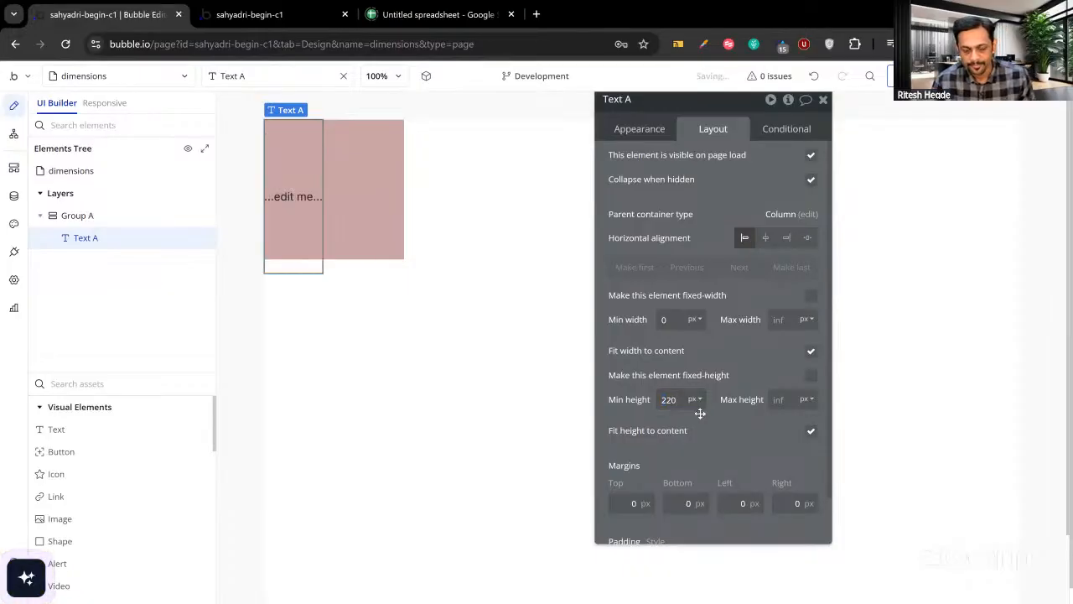
double_click(669, 399)
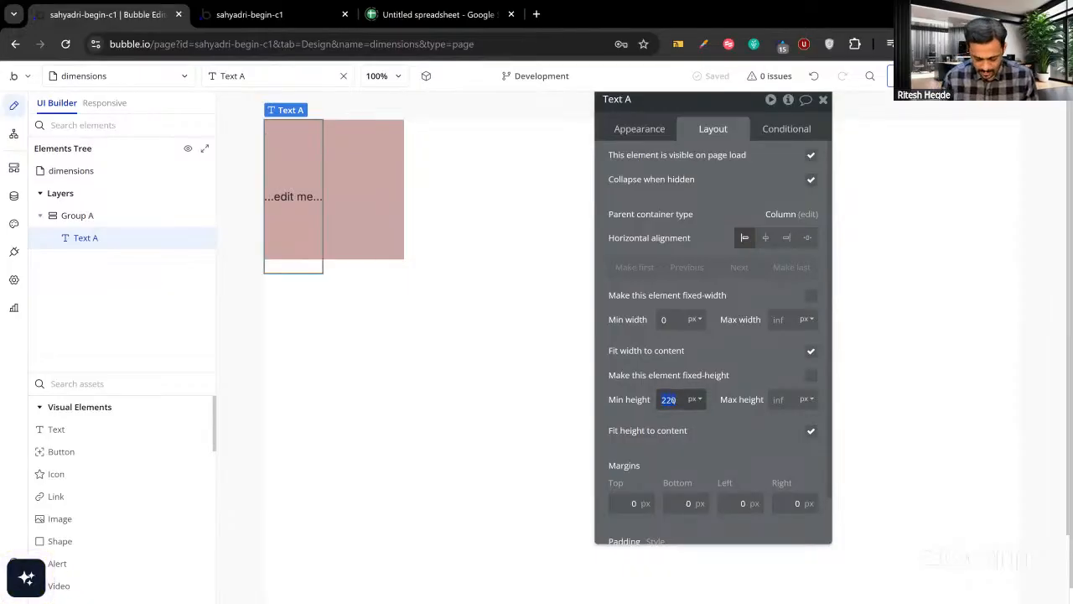
text(30)
double_click(671, 320)
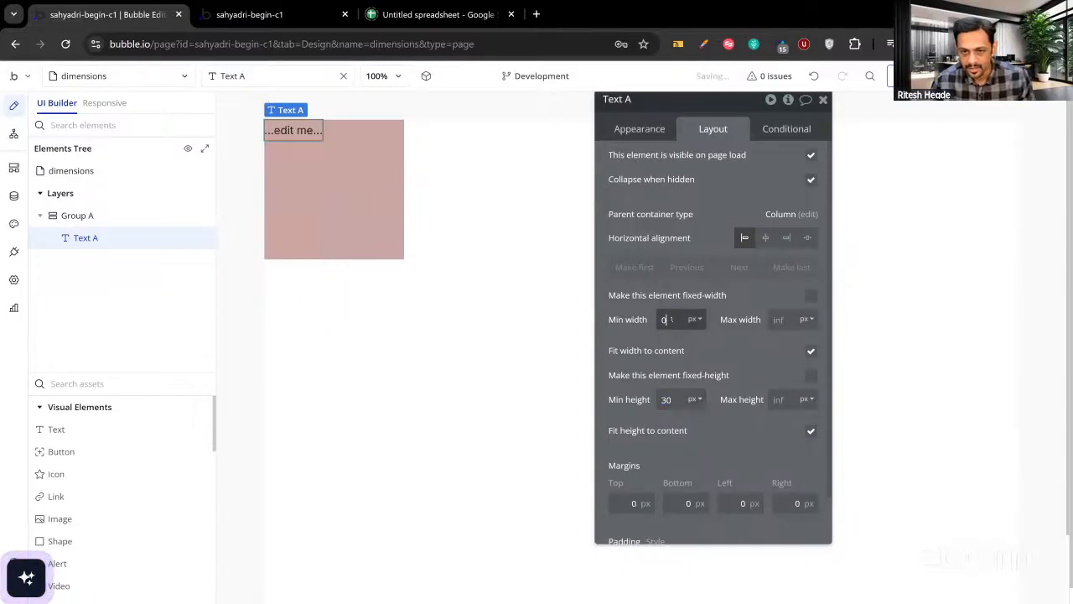
text(220)
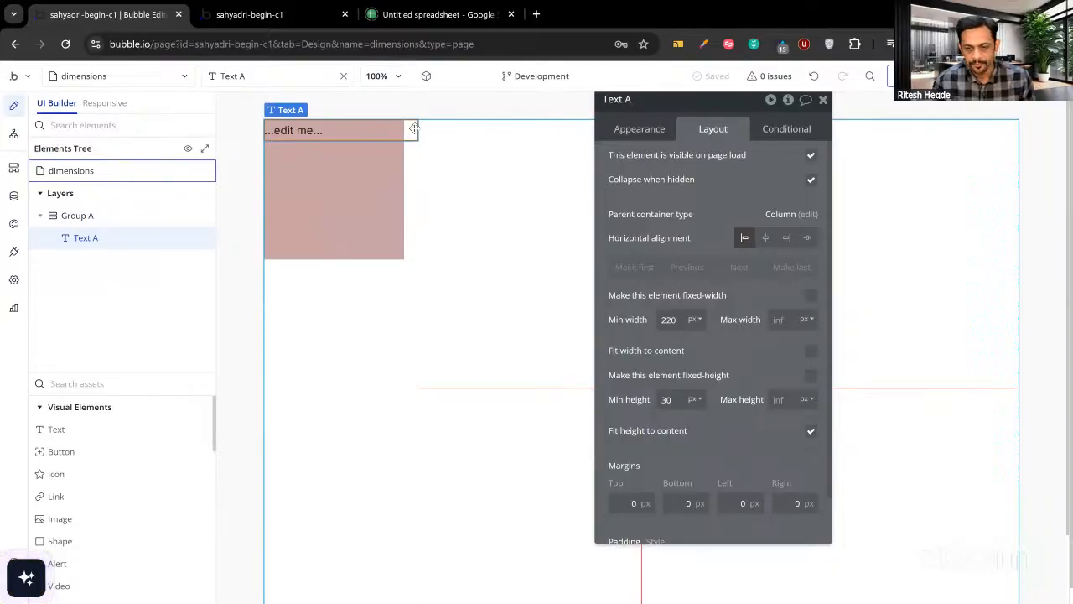
click(669, 399)
text(220)
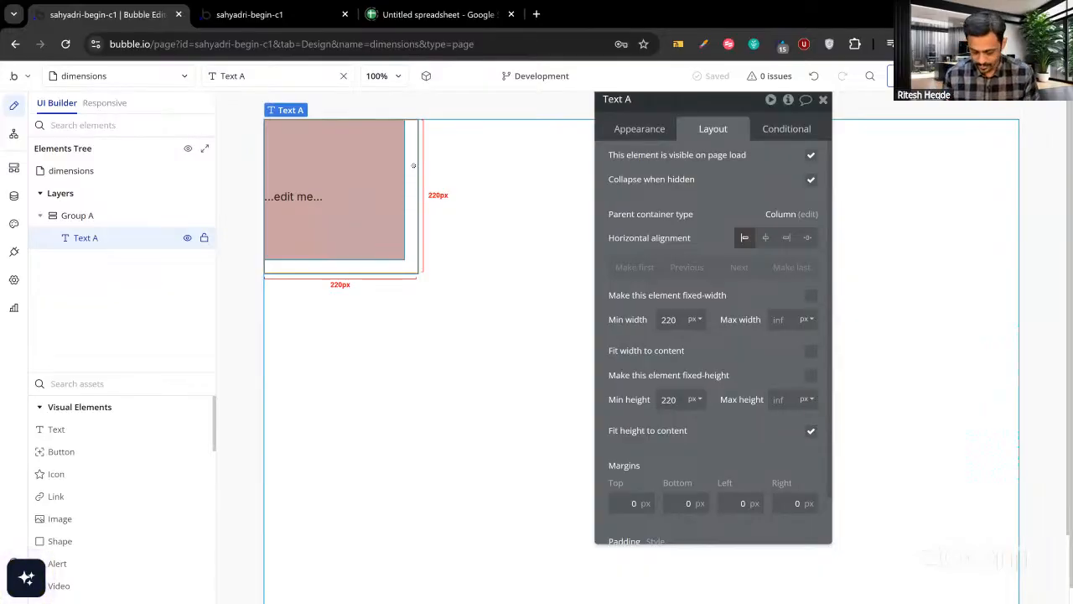
key(Delete)
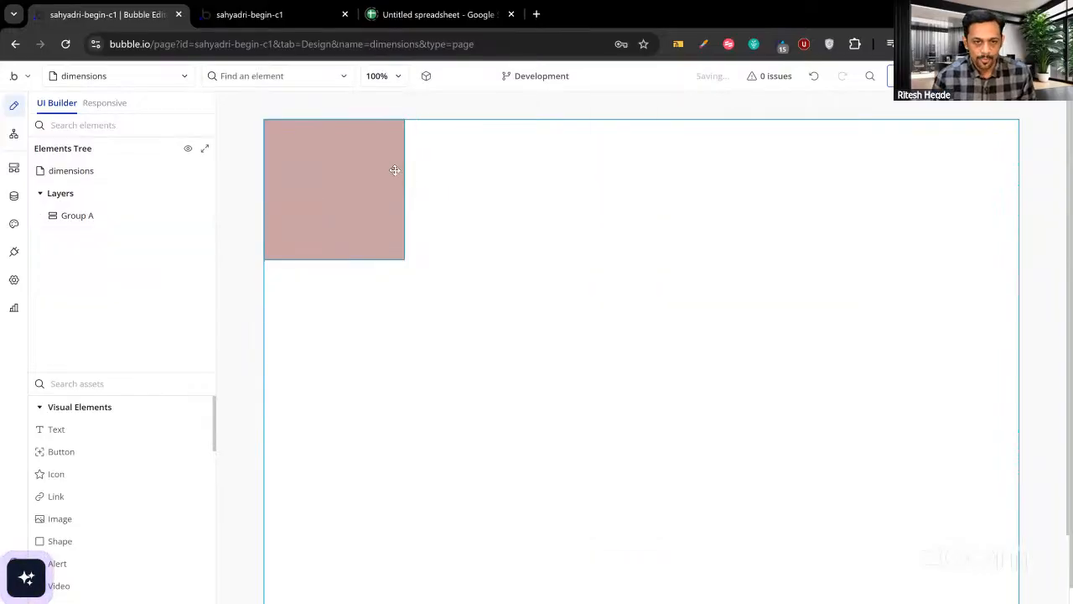
Untick fixed width on Group A so it stretches full-width, then go to the preview.
double_click(395, 170)
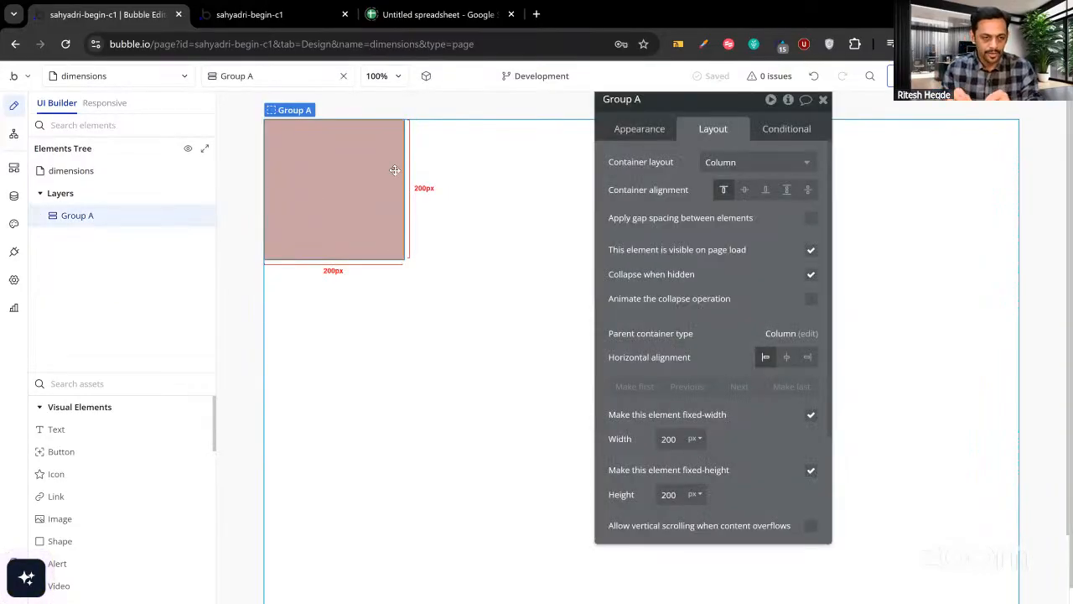
click(810, 416)
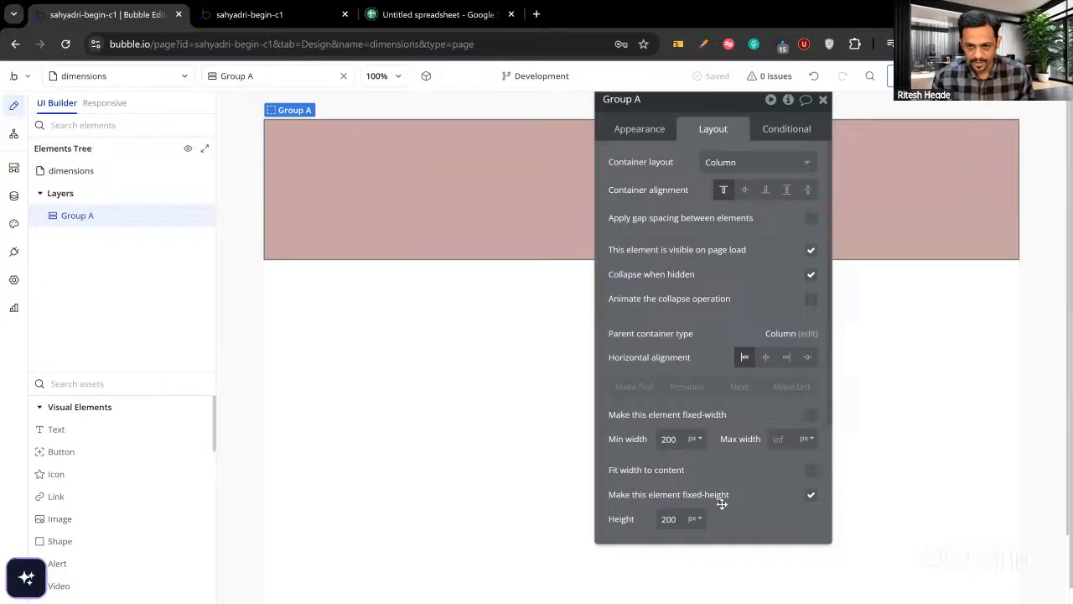
drag(733, 341, 719, 493)
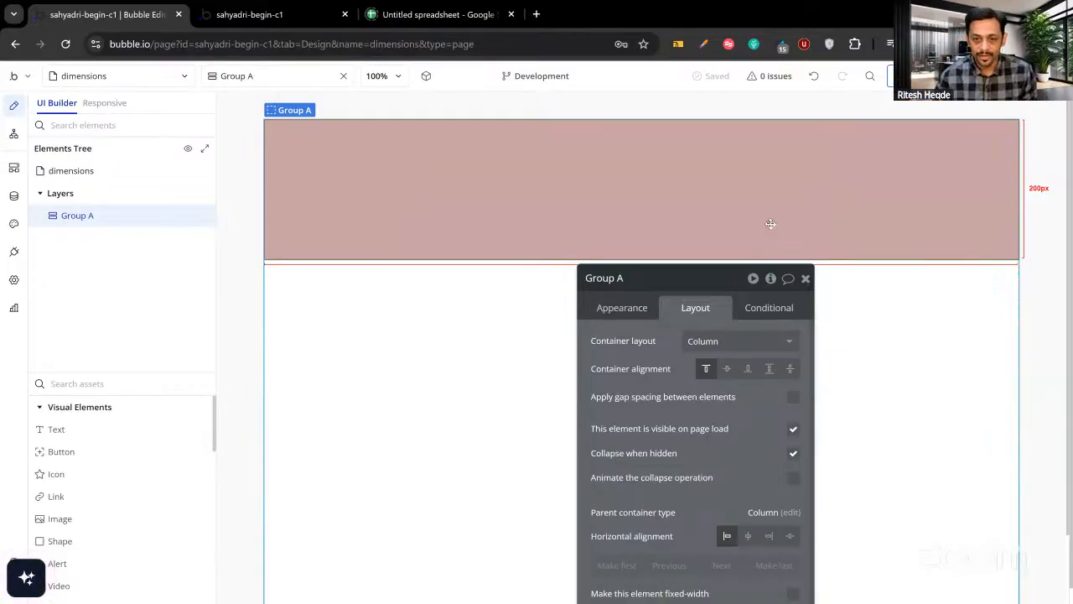
click(289, 17)
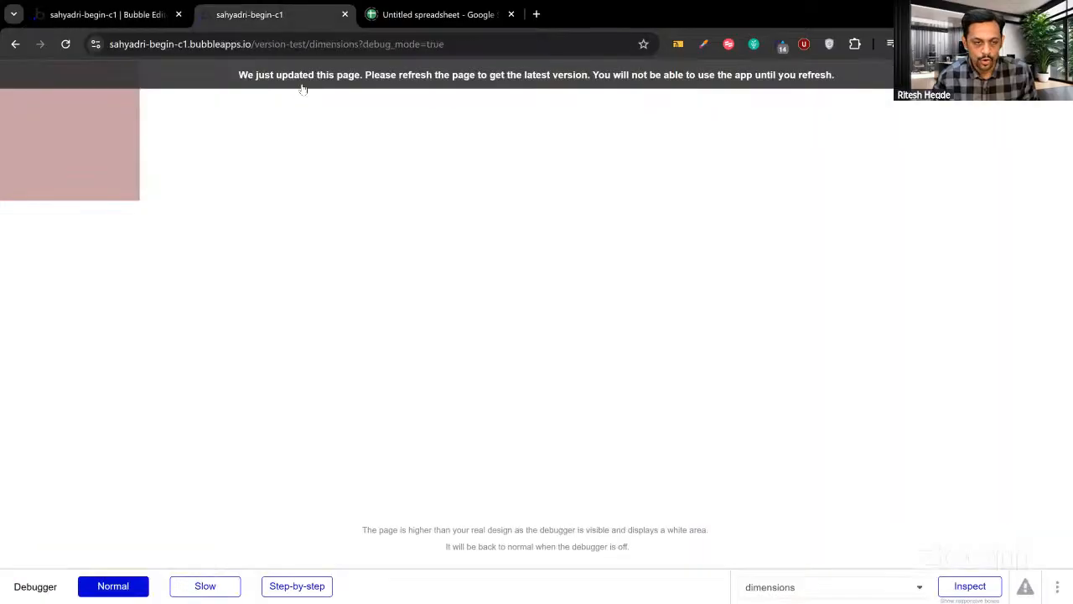
Refresh the preview with F5 to see Group A's full-width pink band, then return.
key(F5)
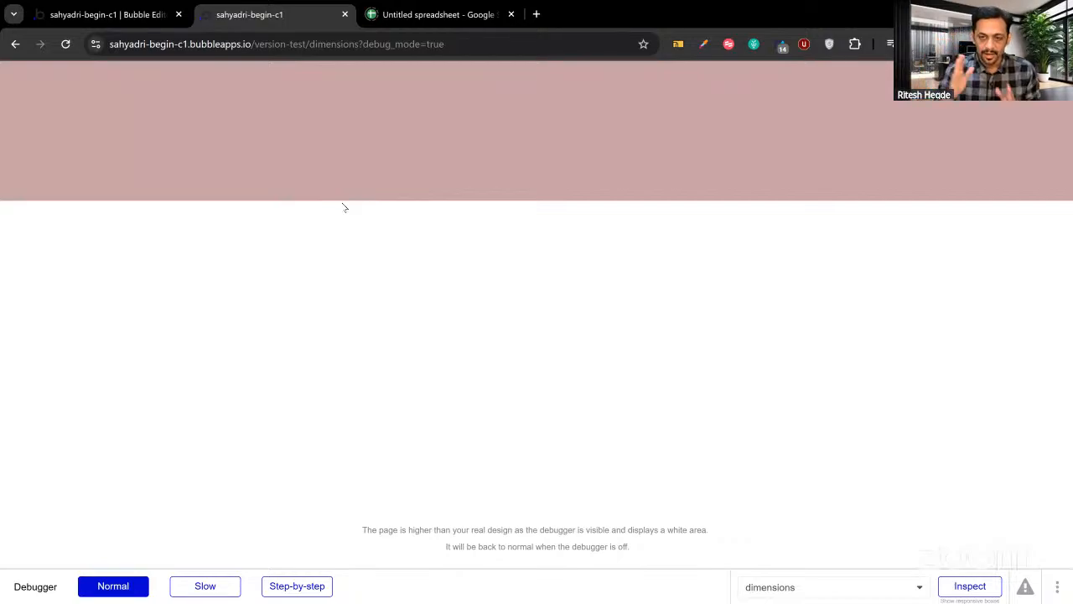
click(133, 17)
scroll(608, 495, down, 3)
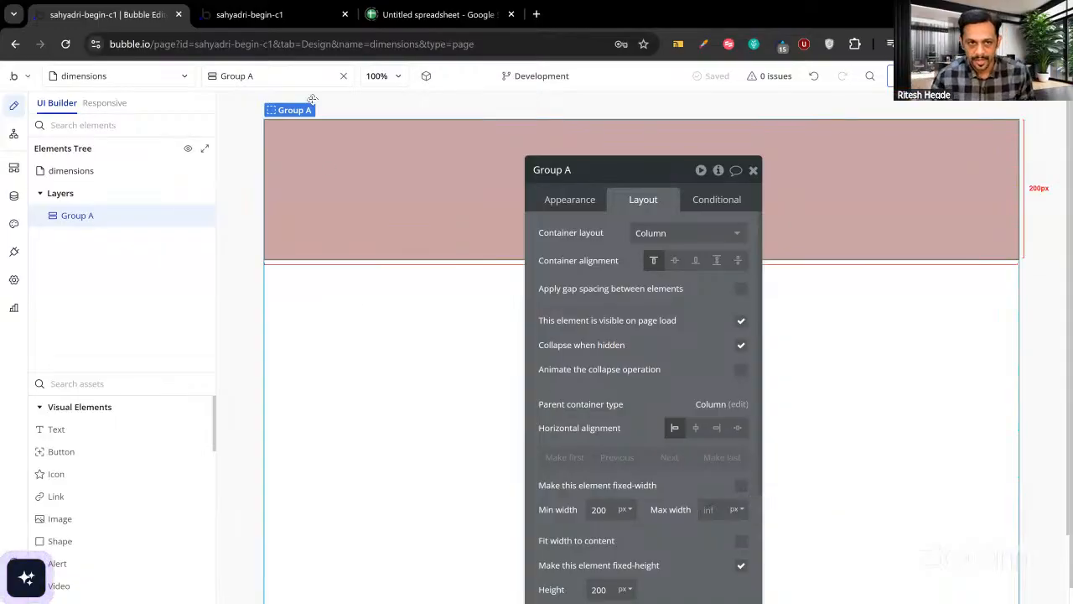
Duplicate Group A as Group B and set its background to green #BCC9A6.
drag(635, 475, 627, 447)
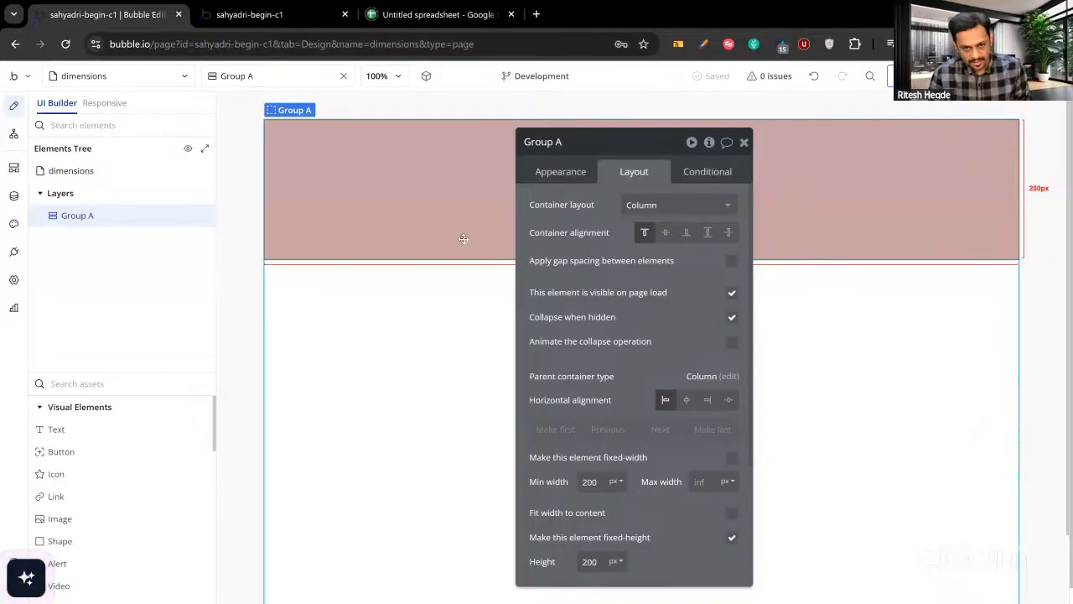
key(ctrl+v)
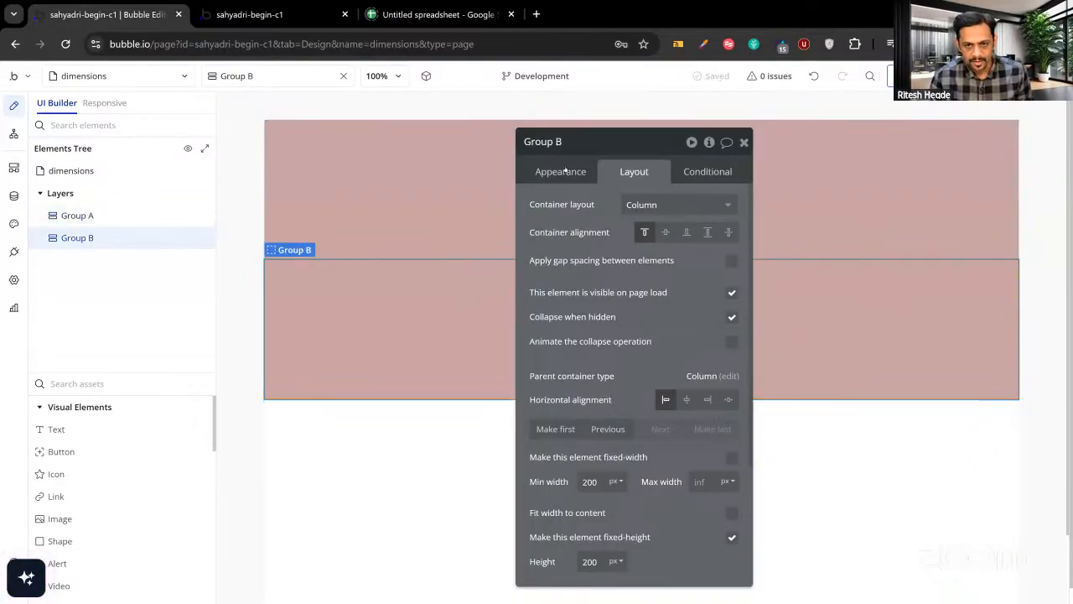
click(565, 170)
scroll(646, 450, down, 1)
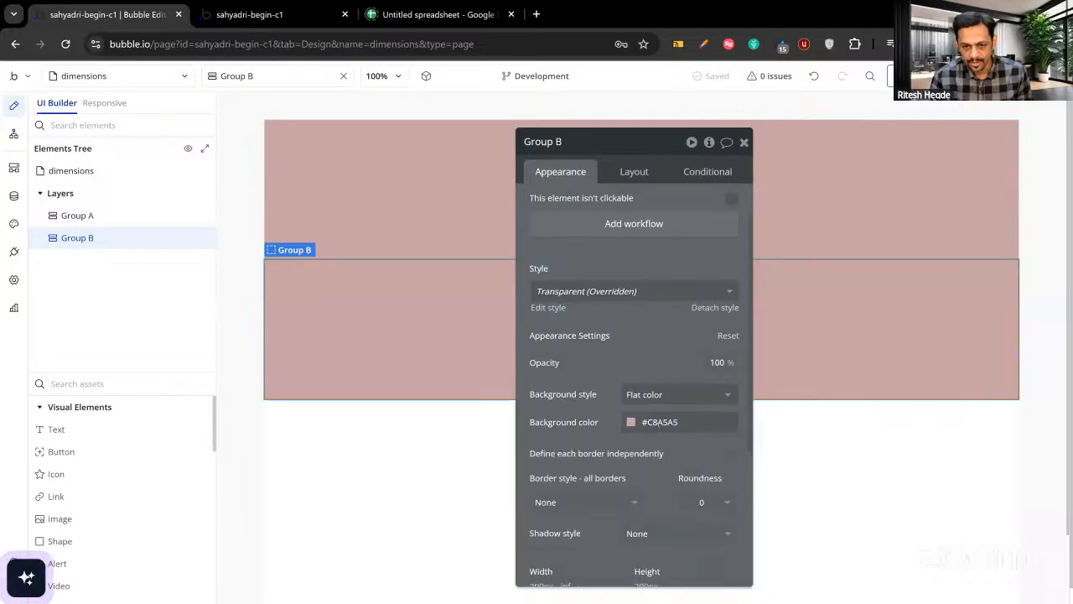
click(656, 422)
text(#BCC9A6)
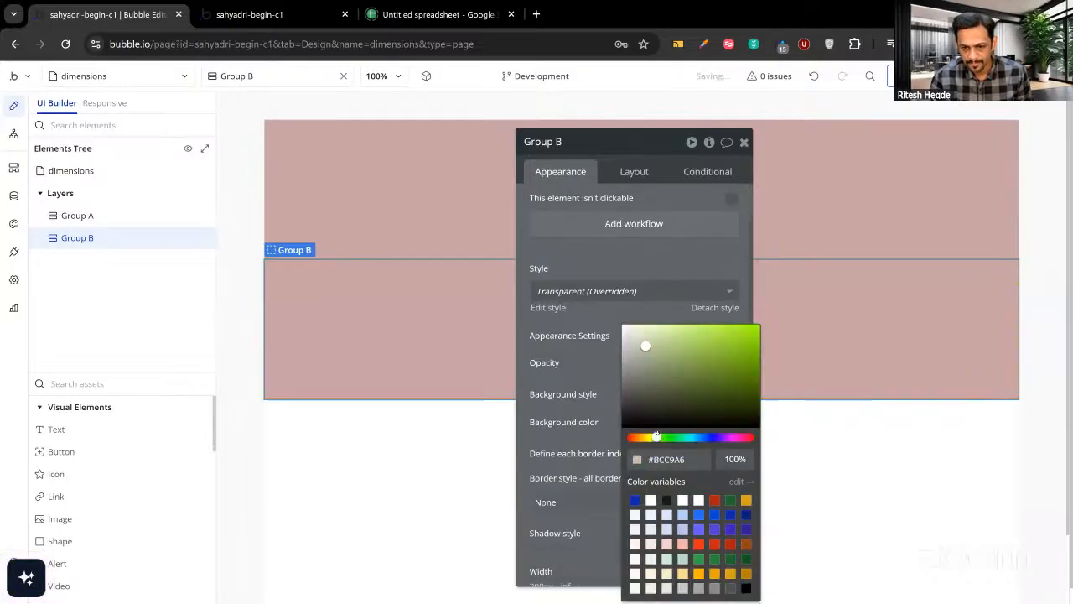
click(540, 339)
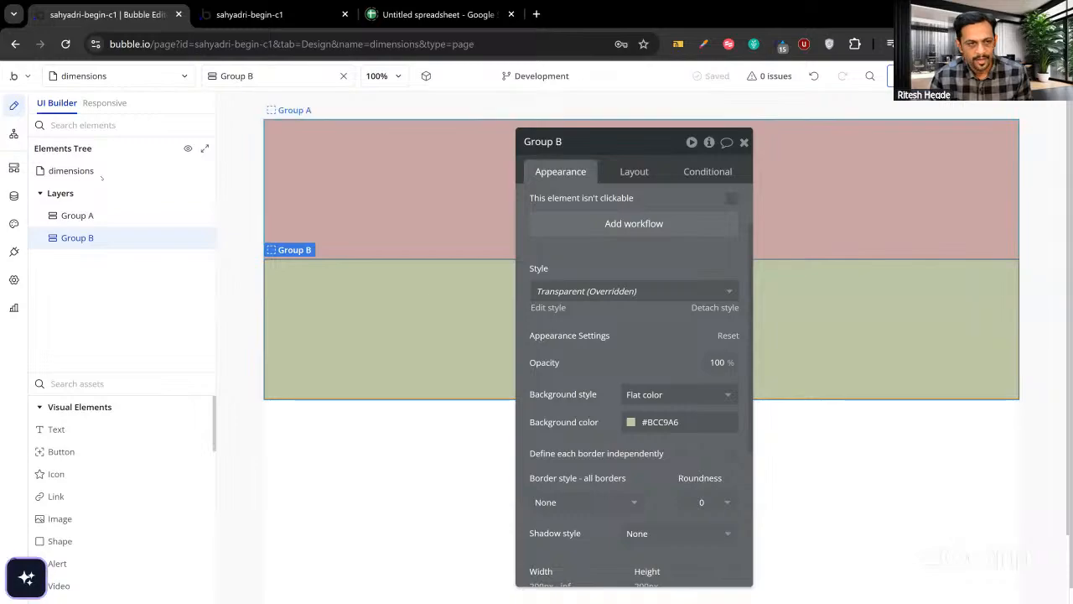
click(70, 170)
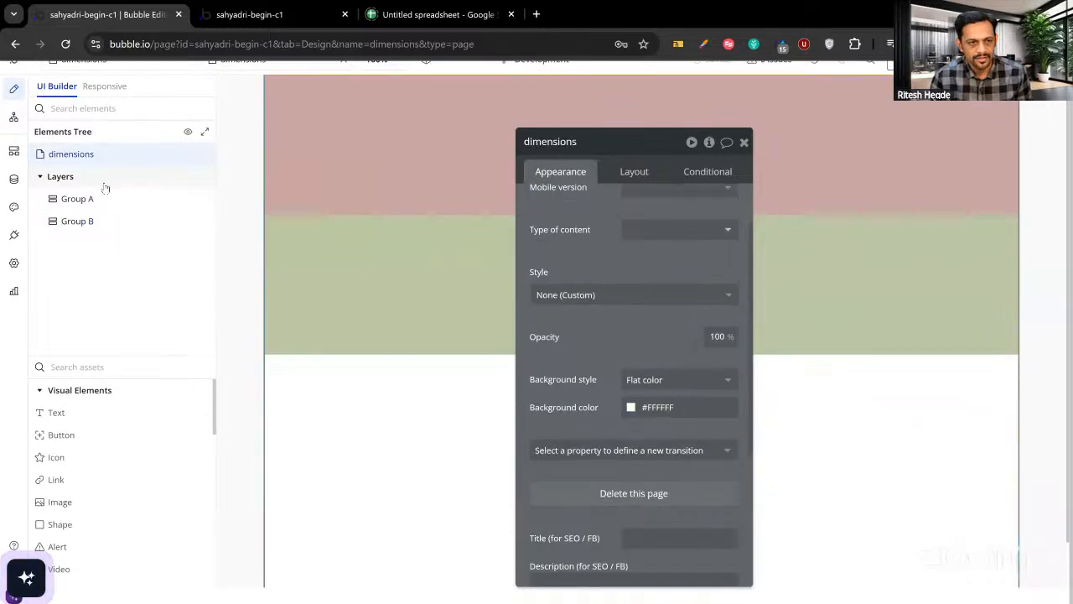
Set the dimensions page's Container layout to Row and view Groups A and B side by side in preview.
click(634, 172)
click(644, 212)
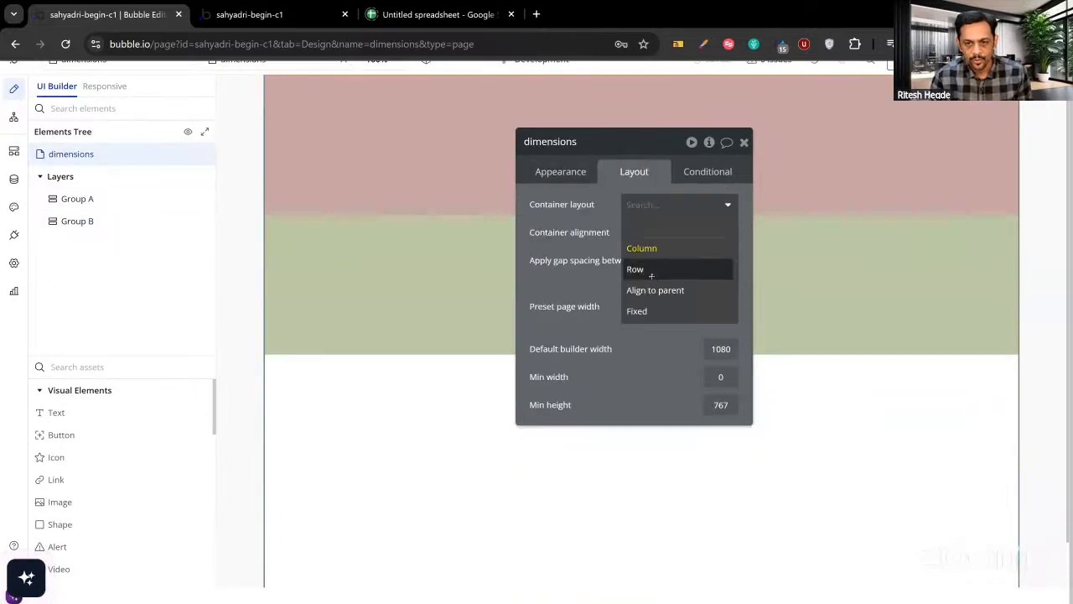
click(651, 271)
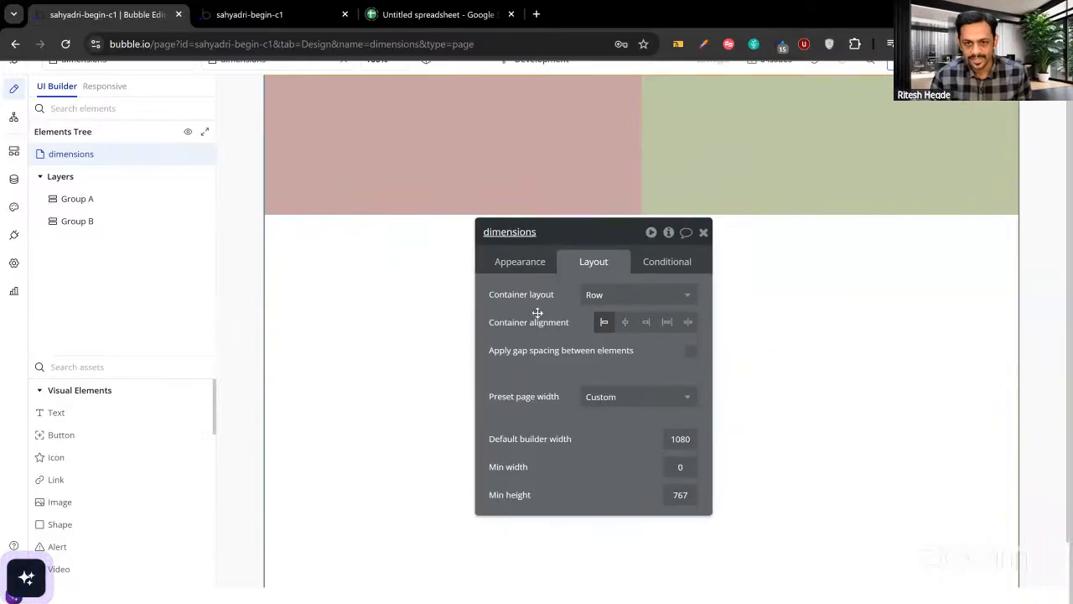
click(294, 22)
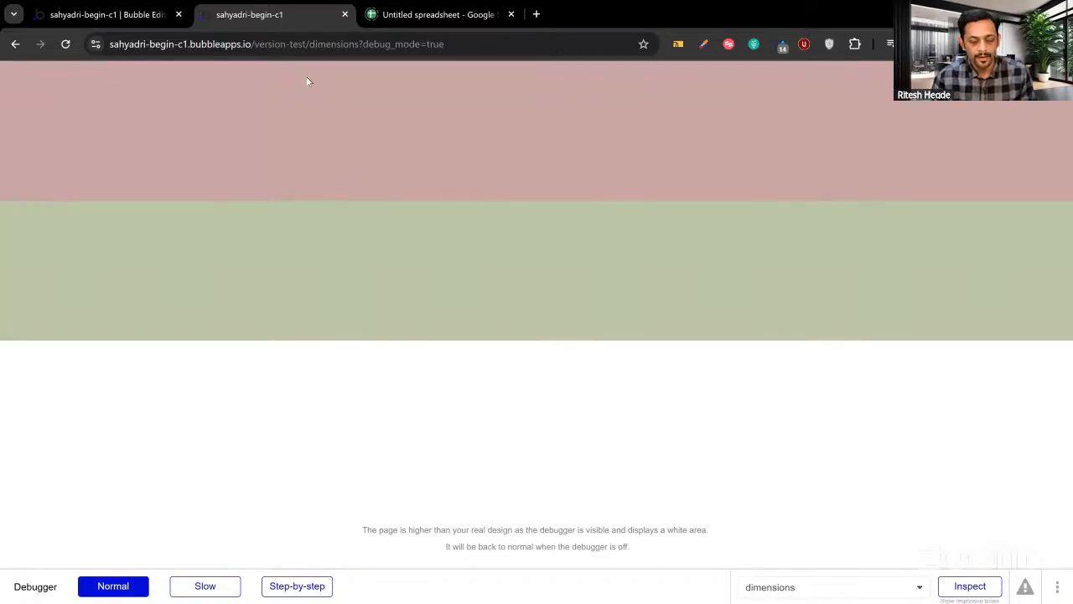
click(139, 15)
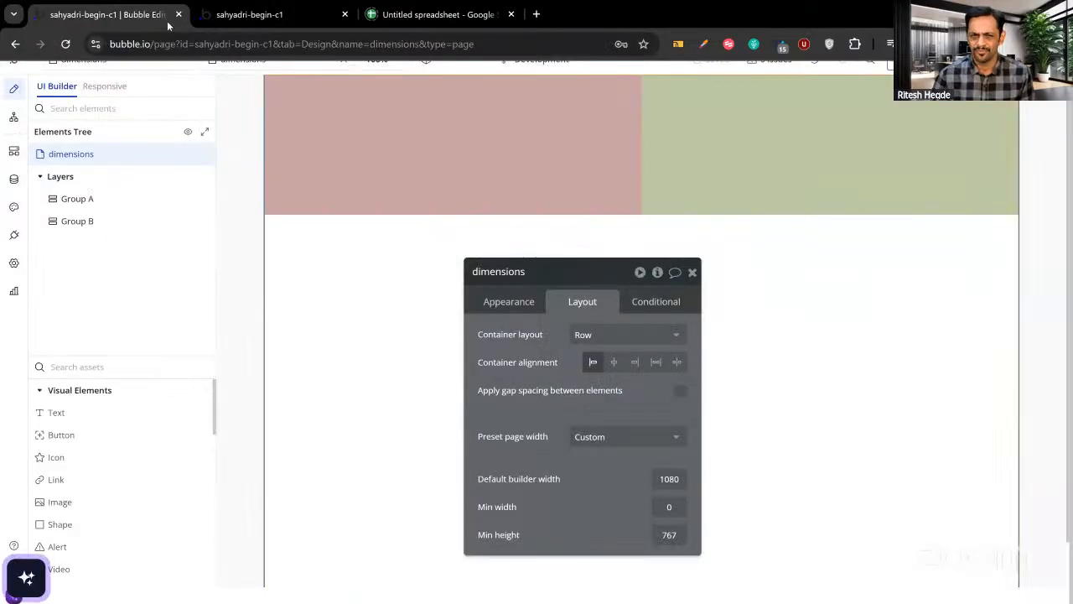
click(263, 14)
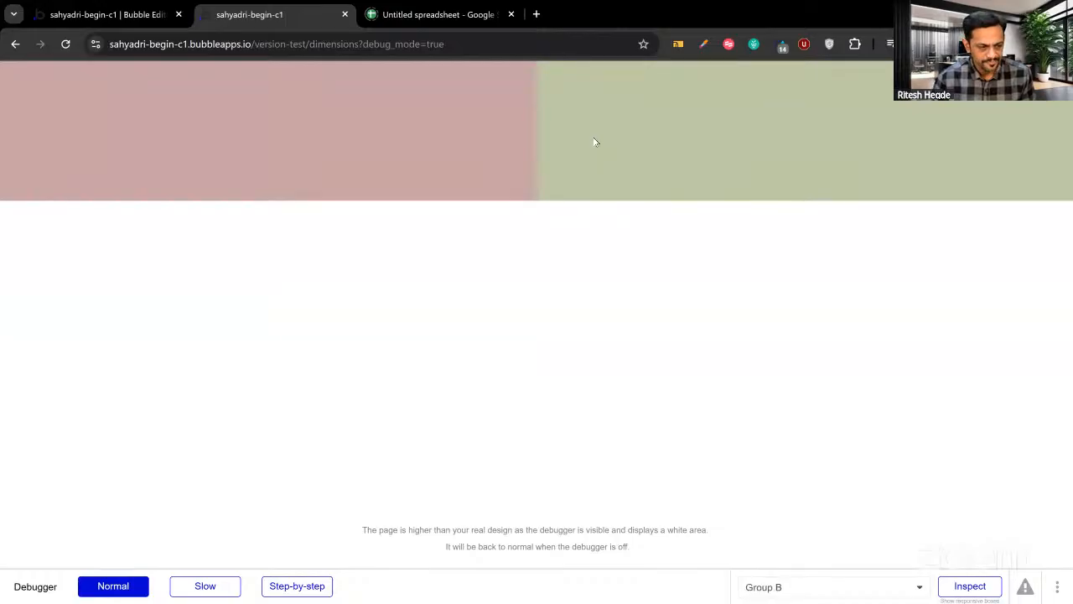
click(119, 14)
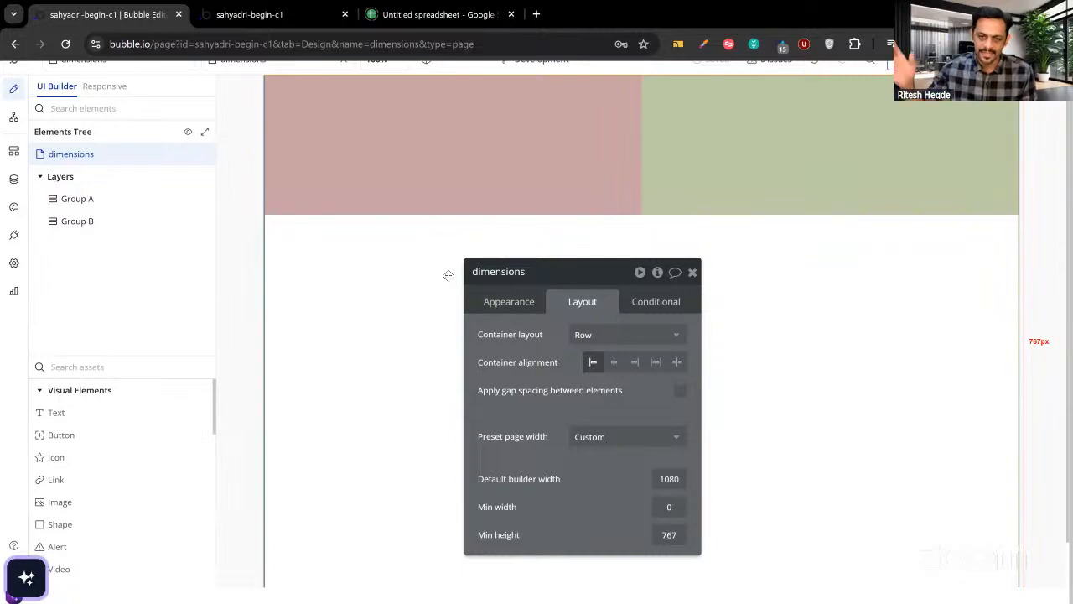
Duplicate Group B as Group C with a #A6C9C6 blue-teal background and check the three columns in preview.
click(704, 173)
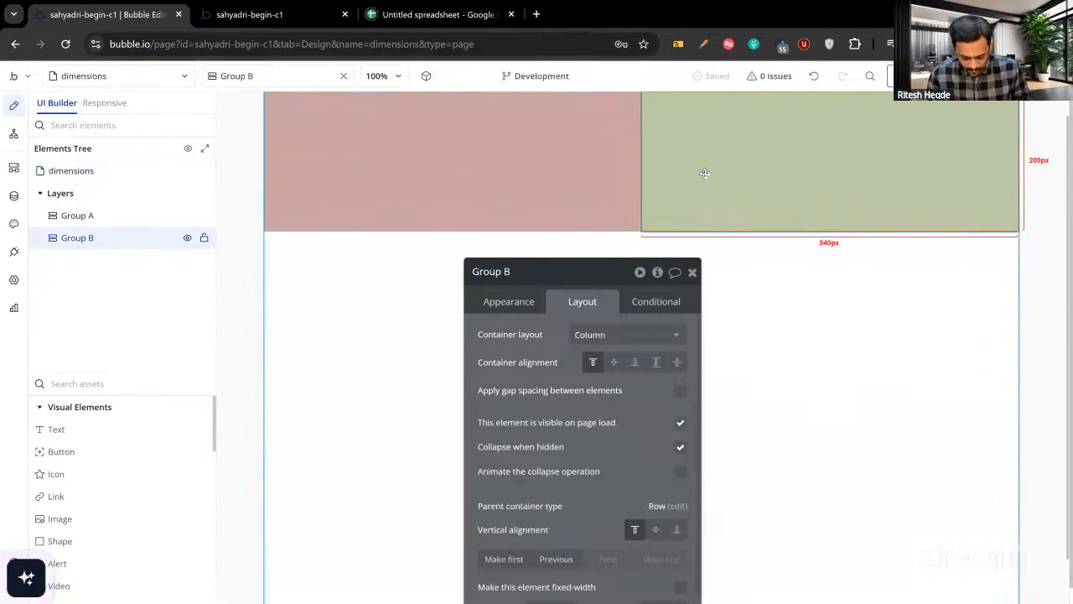
key(ctrl+d)
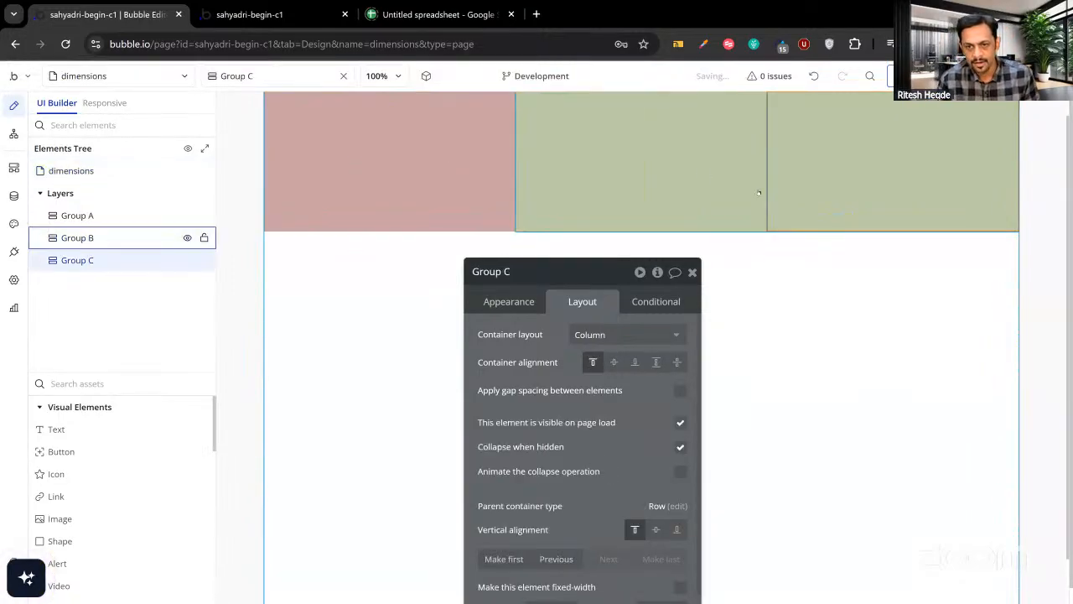
click(509, 304)
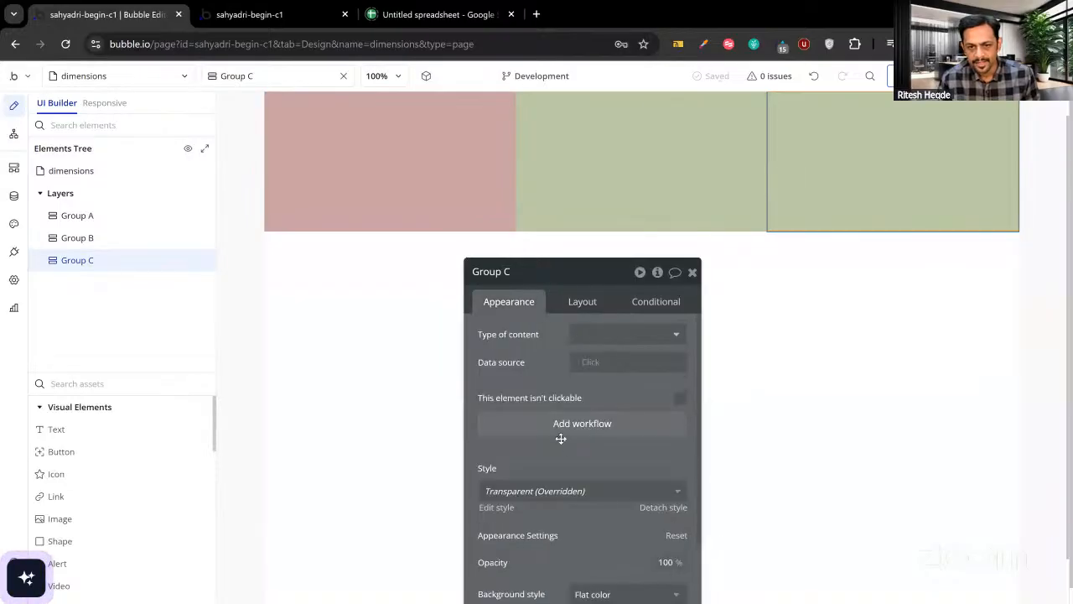
scroll(561, 402, down, 3)
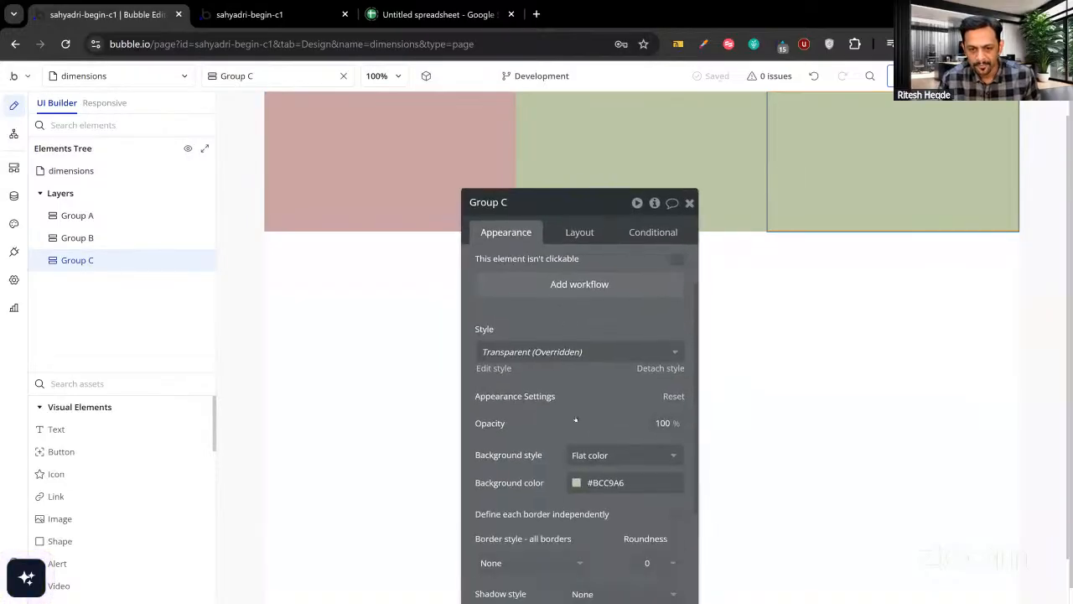
click(604, 482)
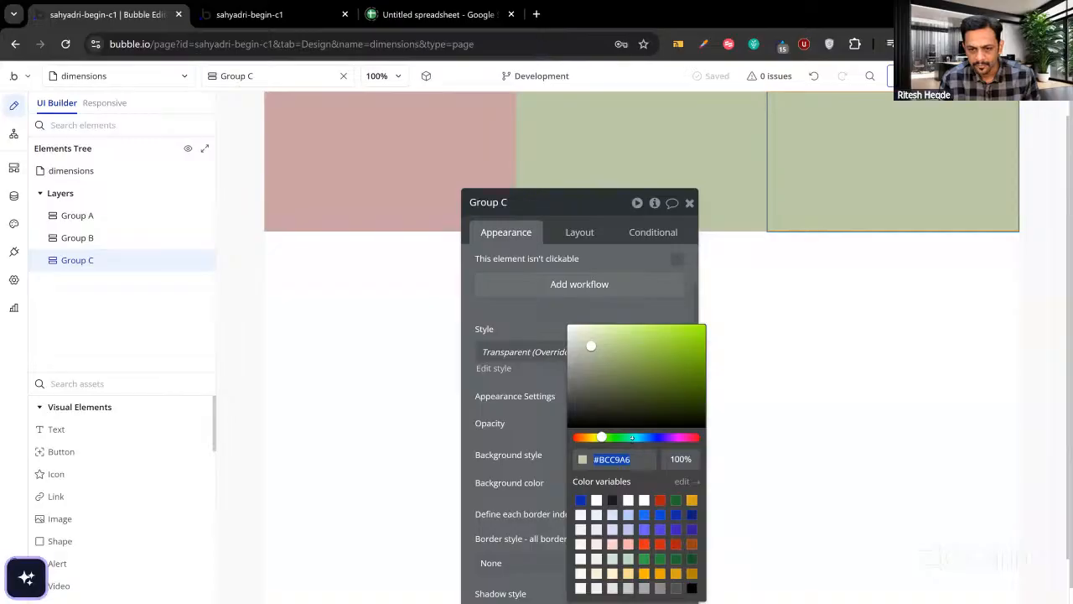
click(633, 437)
click(543, 405)
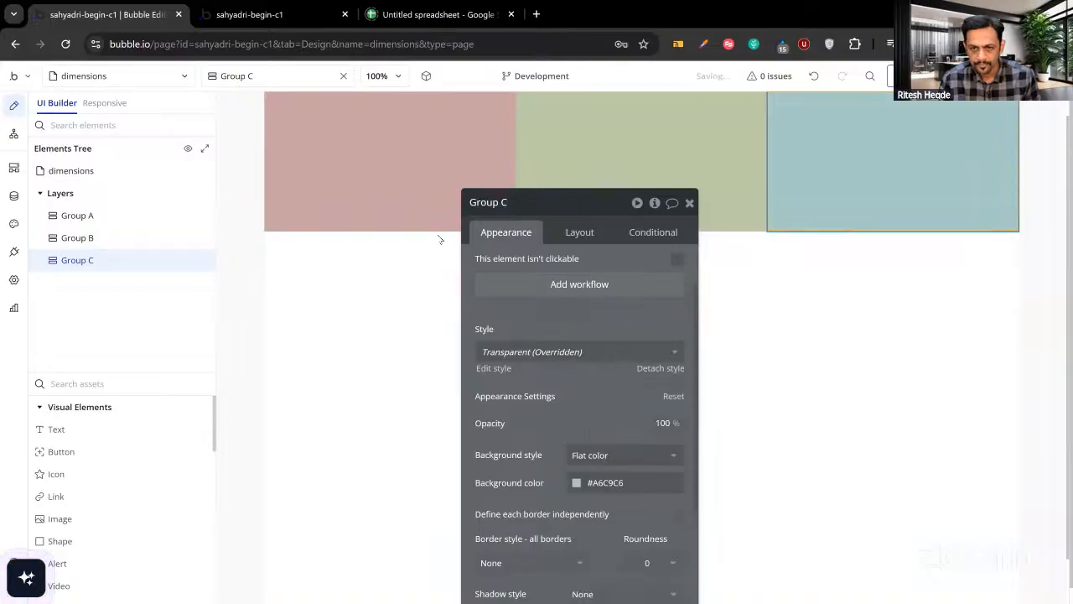
click(312, 15)
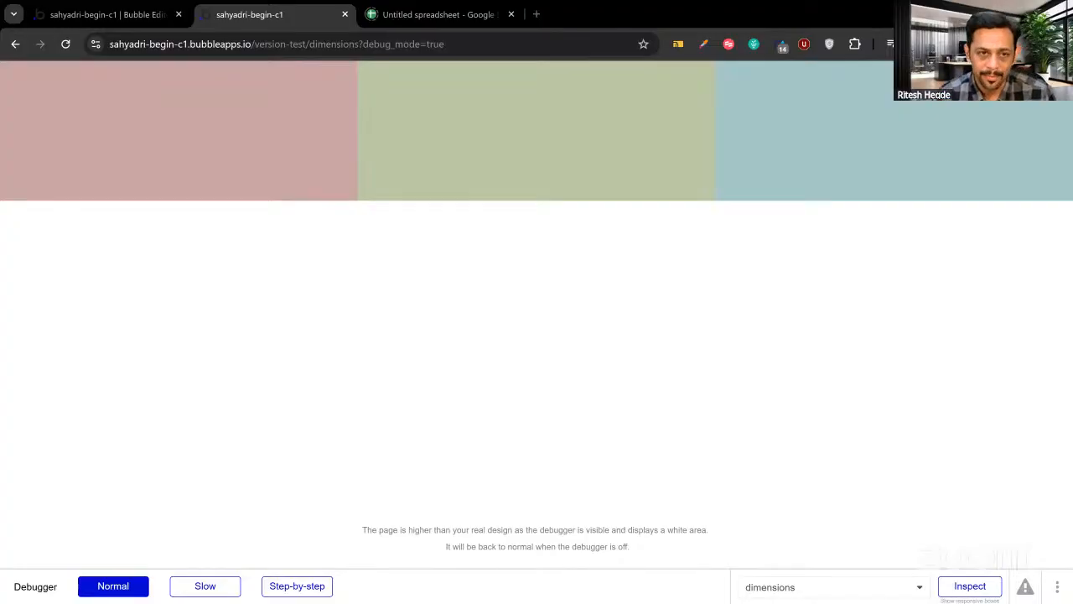
Back in the editor, drag the responsive page edge wider to confirm each group stays one-third width.
click(125, 18)
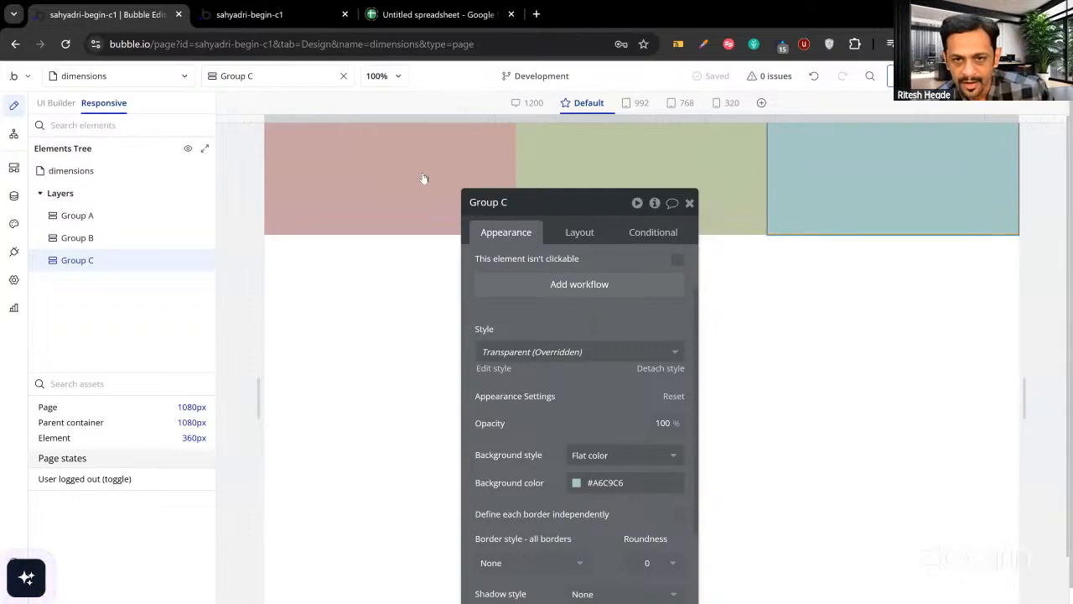
click(690, 202)
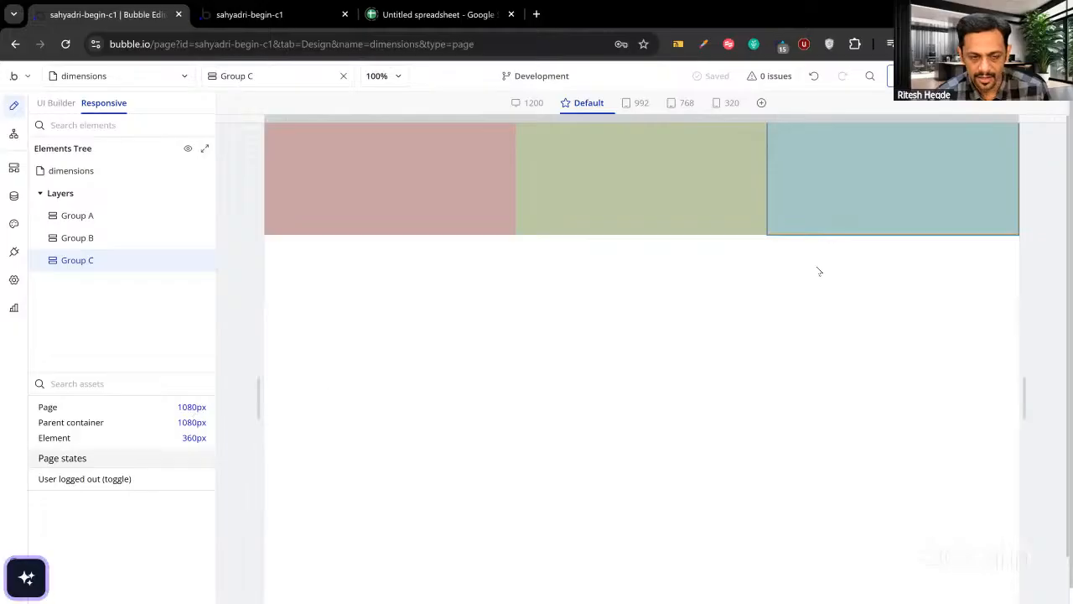
drag(1020, 117, 1040, 127)
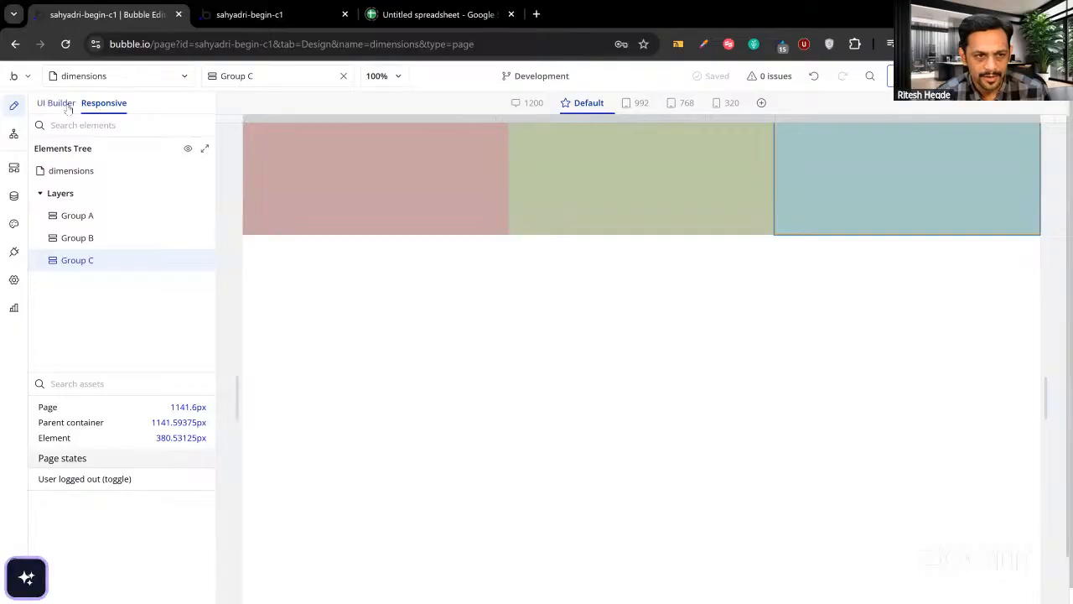
click(56, 429)
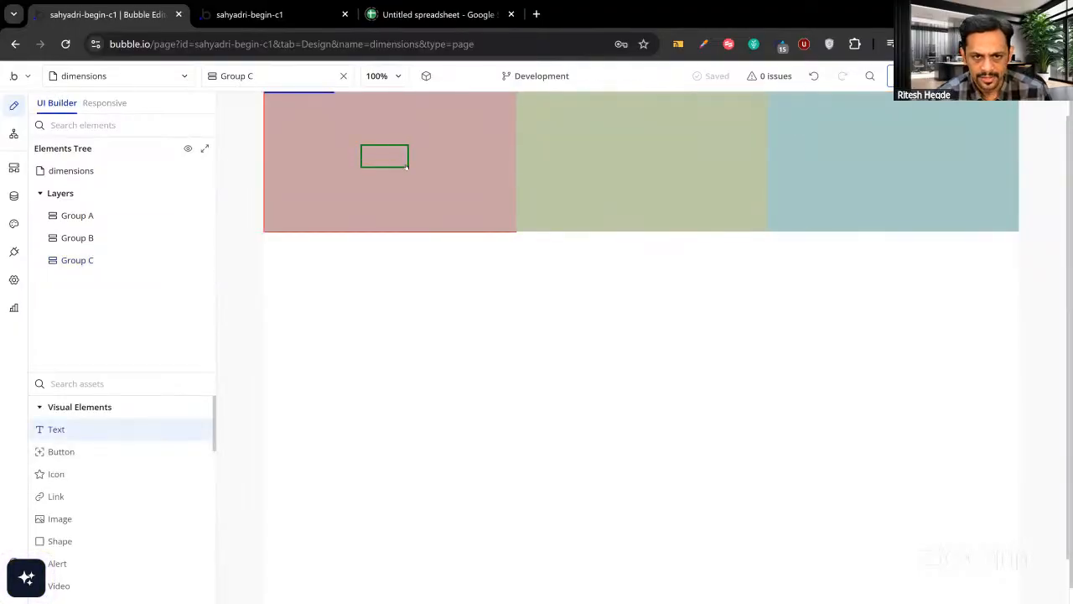
Add a text in Group A showing Group A's width, centred horizontally and vertically.
drag(407, 167, 407, 167)
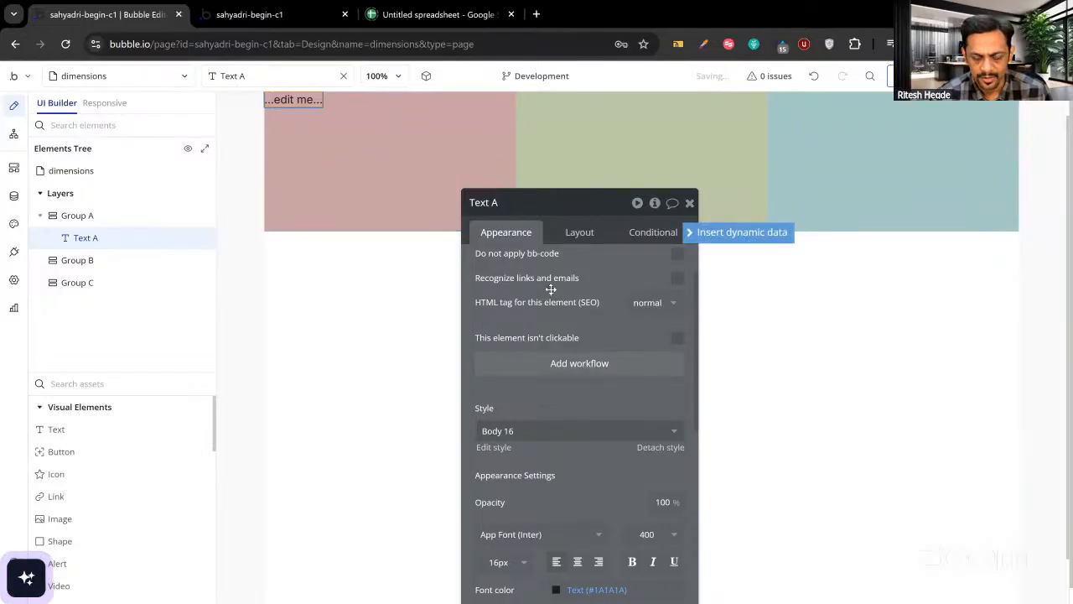
click(459, 151)
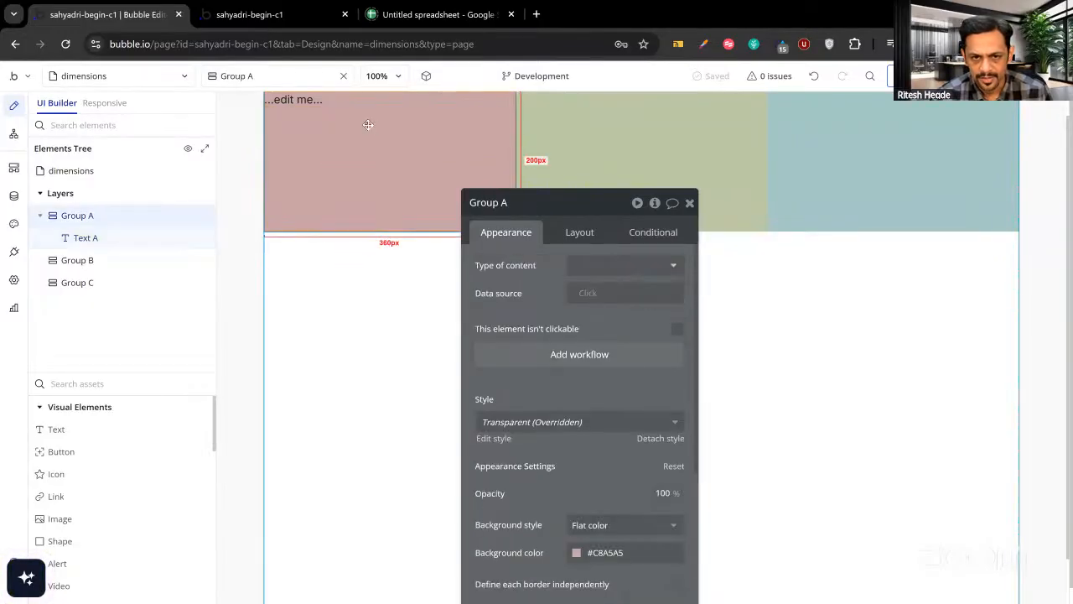
click(290, 107)
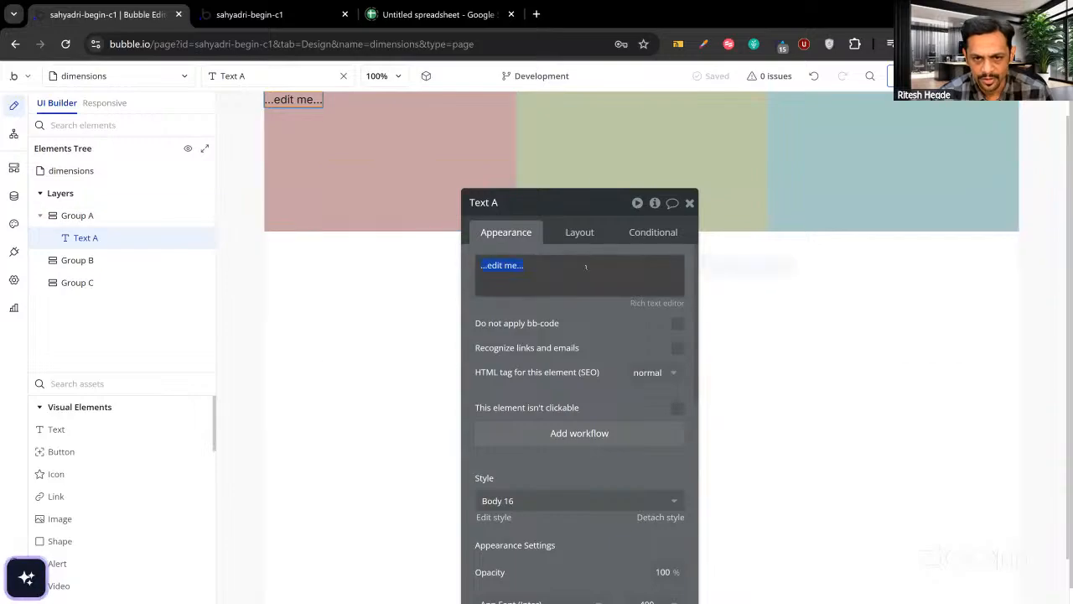
click(691, 267)
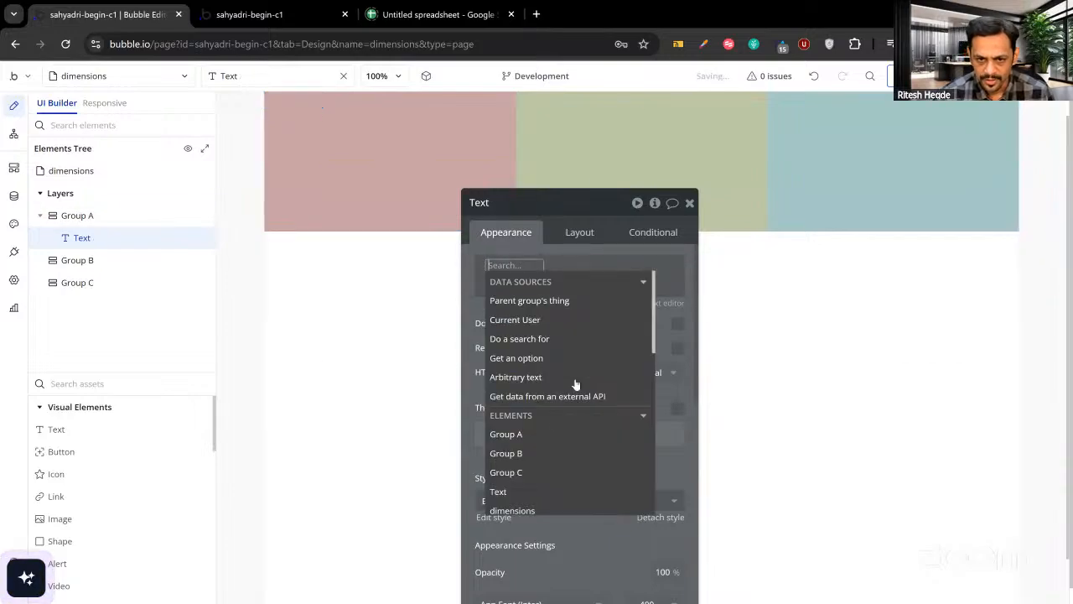
click(532, 432)
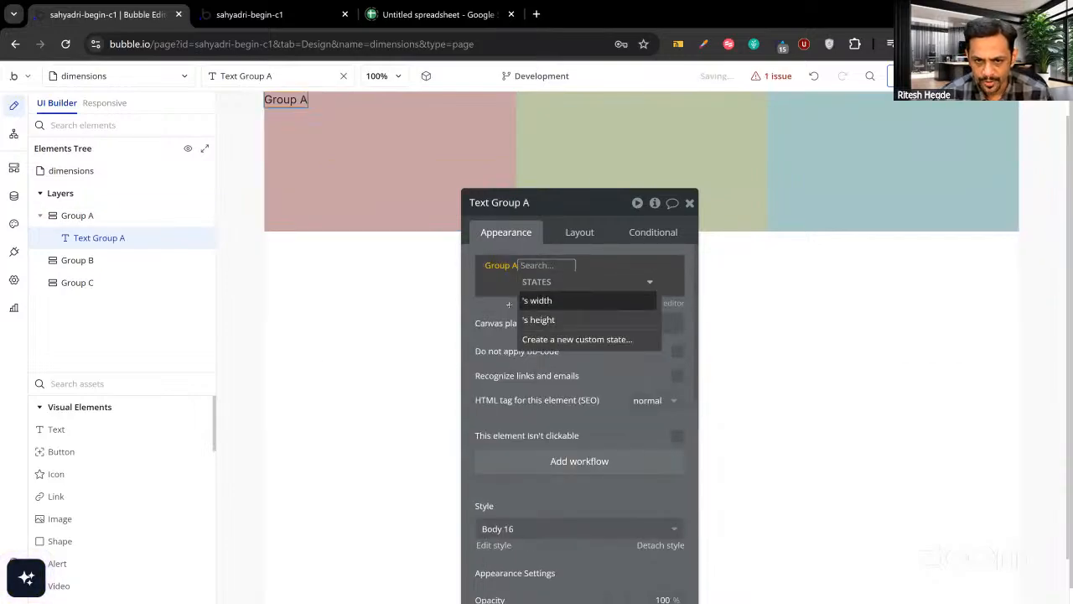
click(536, 300)
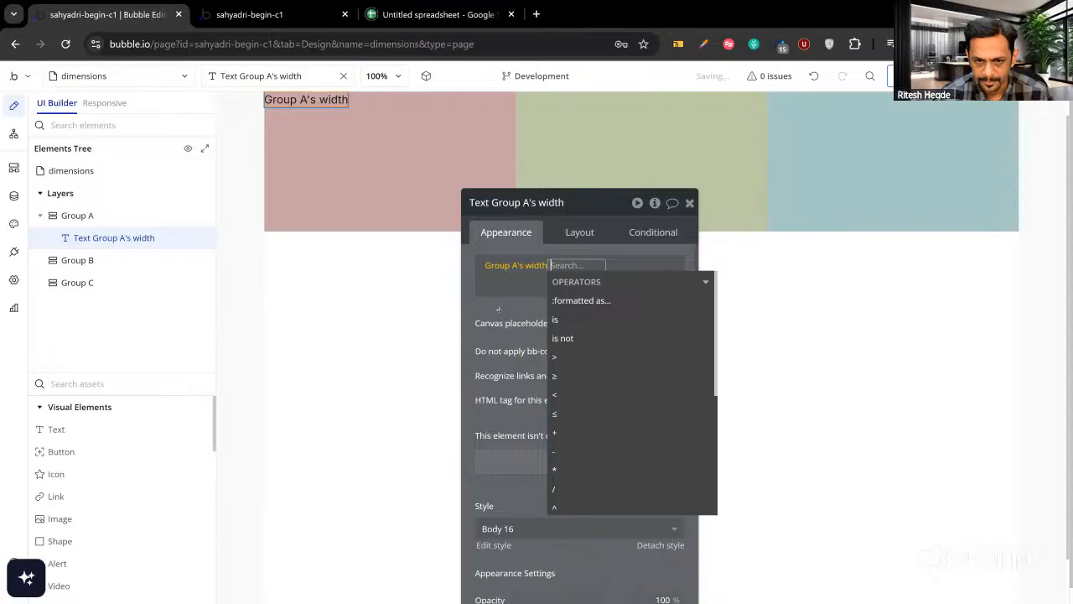
click(575, 238)
click(632, 342)
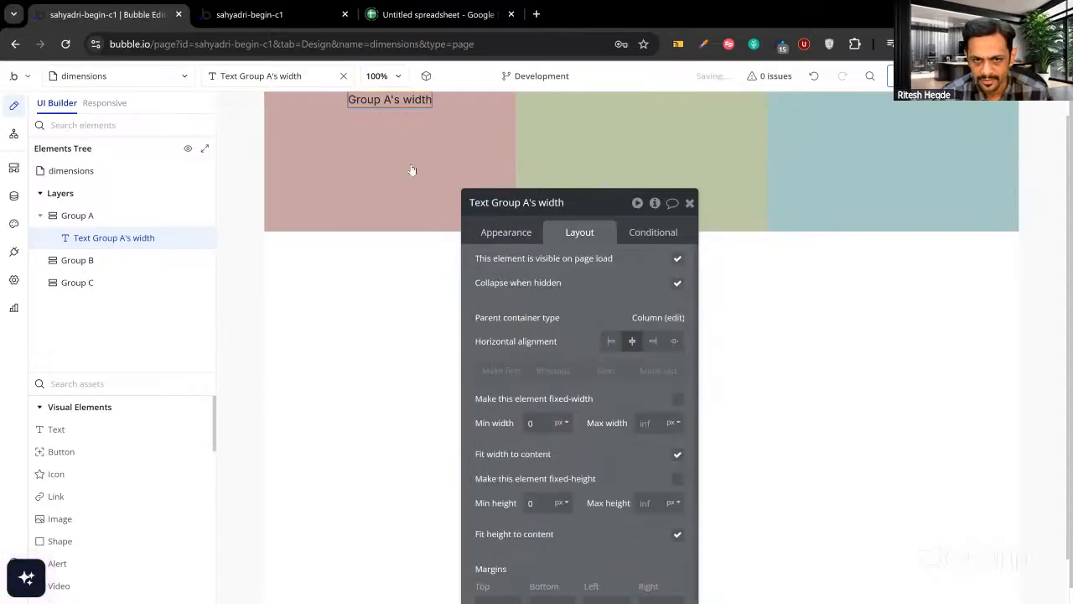
click(410, 172)
click(611, 293)
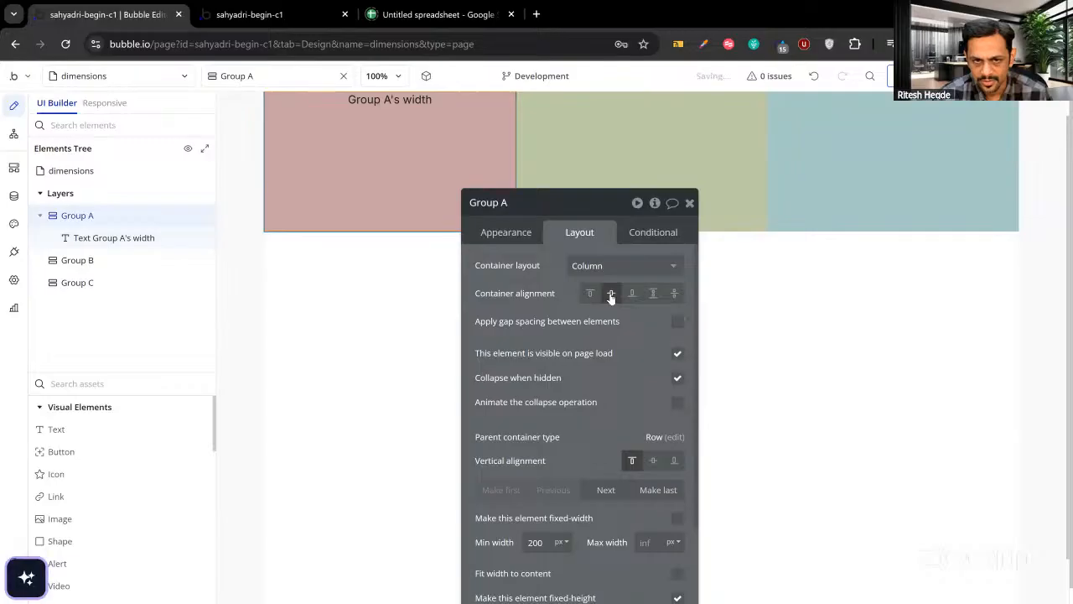
click(400, 162)
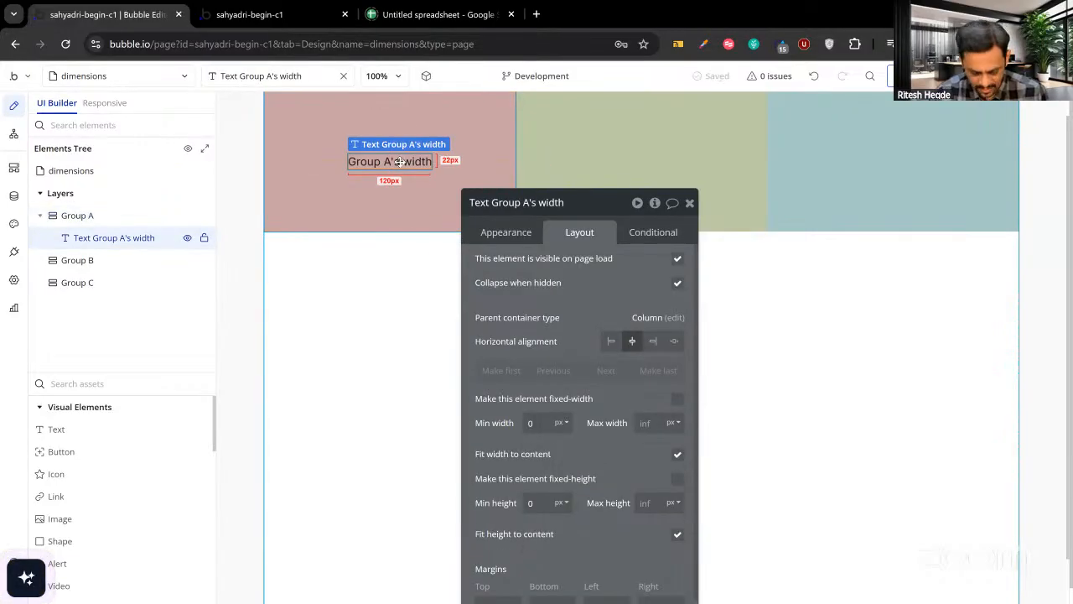
Paste a copy of the width text into Group B and centre Group B's content vertically.
click(572, 158)
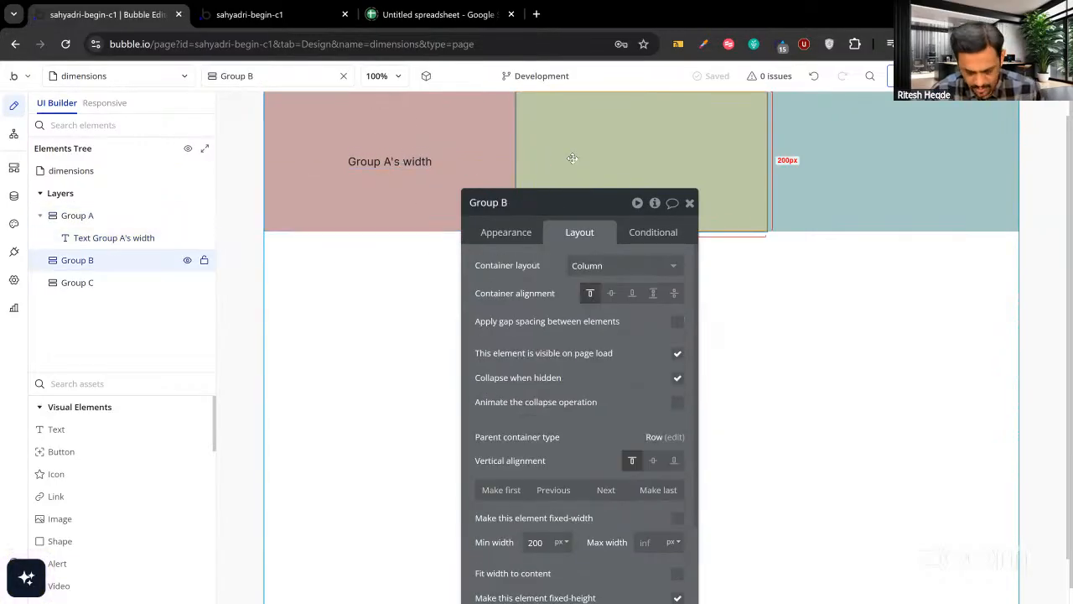
key(ctrl+v)
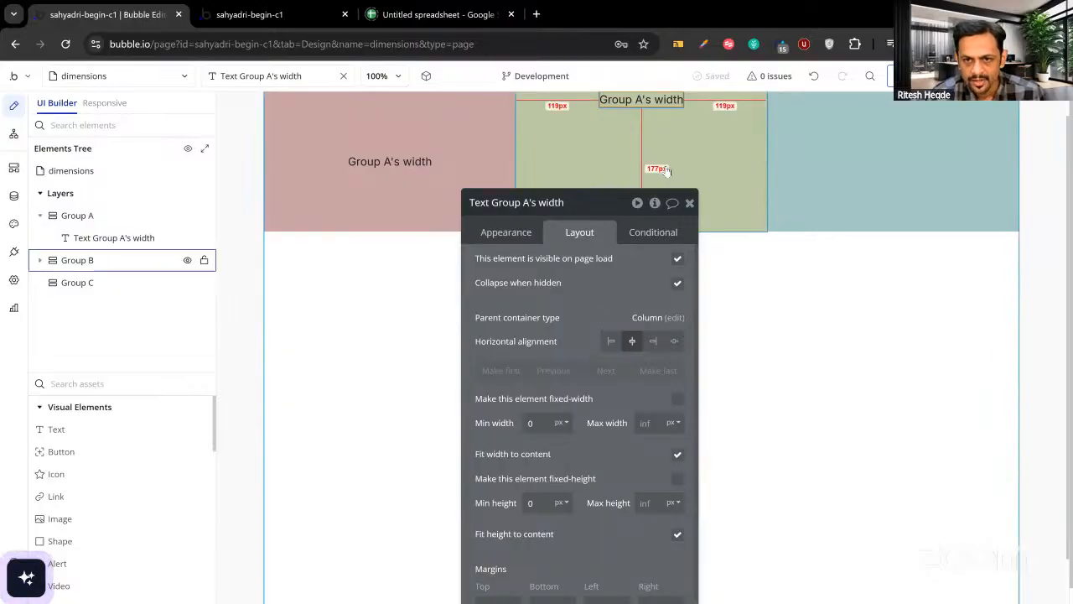
click(612, 292)
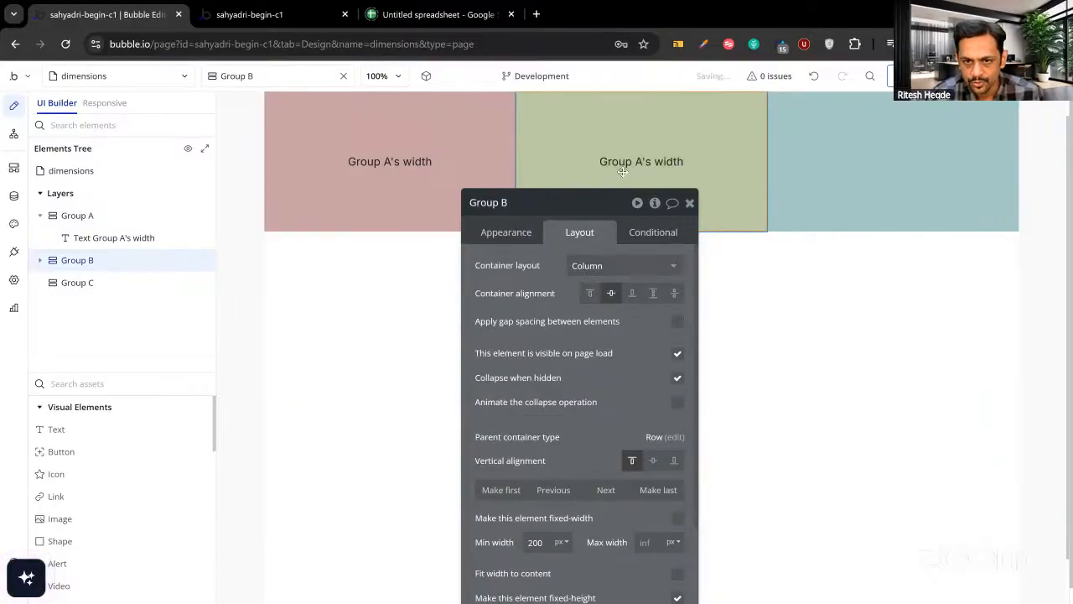
click(621, 162)
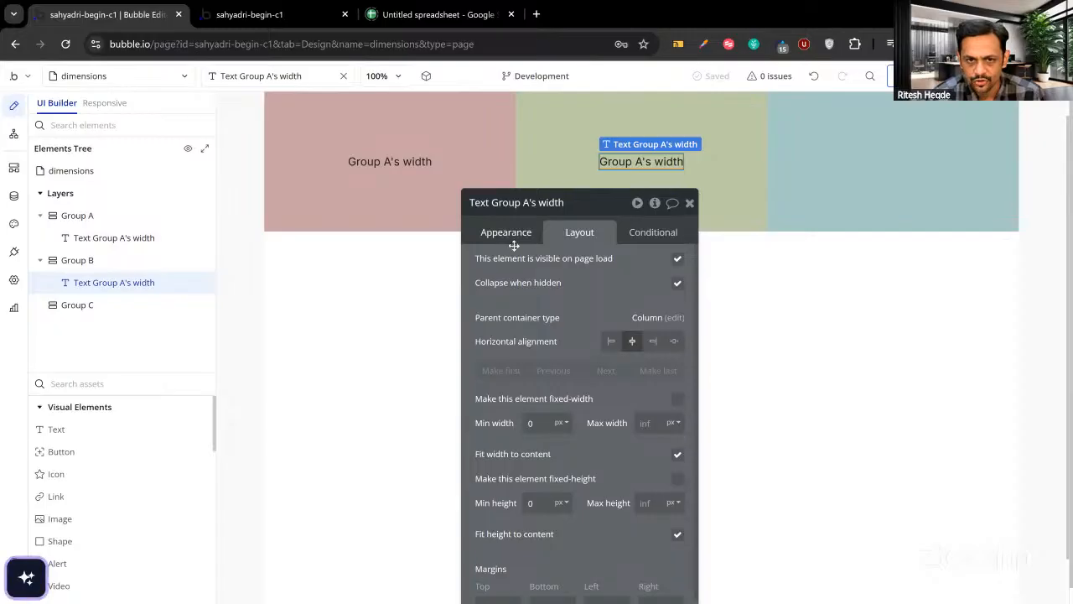
click(508, 237)
Change Group B's text to display Group B's width.
click(534, 158)
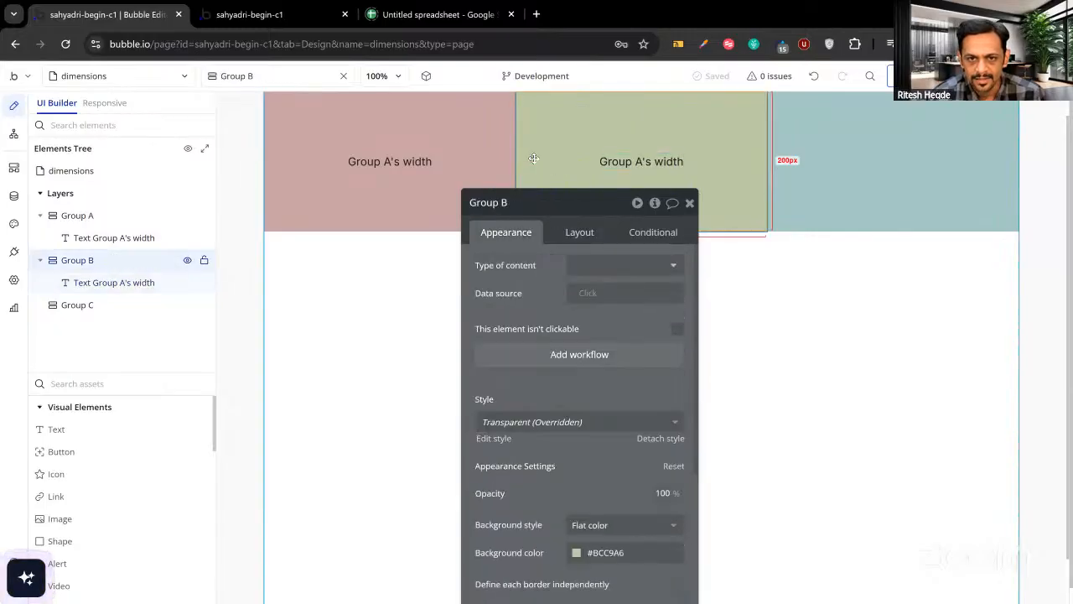
click(639, 162)
click(506, 265)
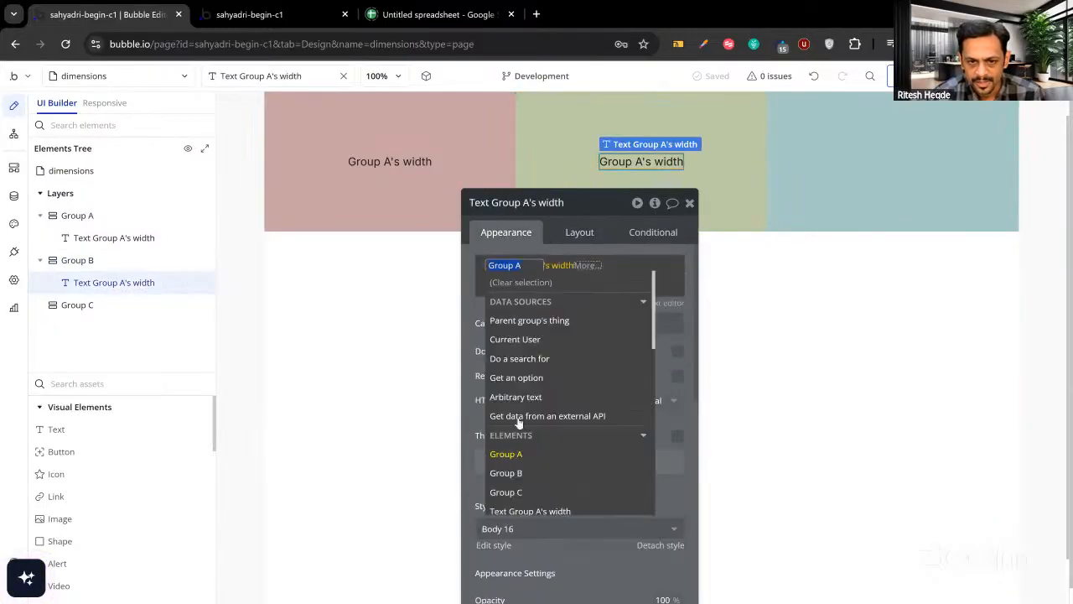
click(515, 471)
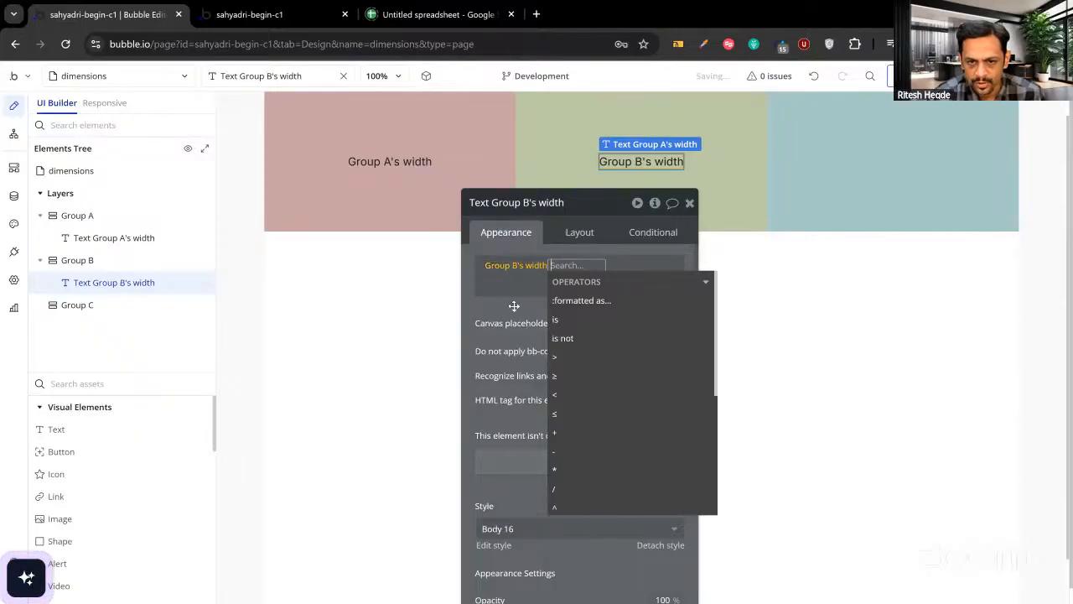
click(514, 306)
Paste the width text into Group C and centre Group C's content vertically.
click(843, 163)
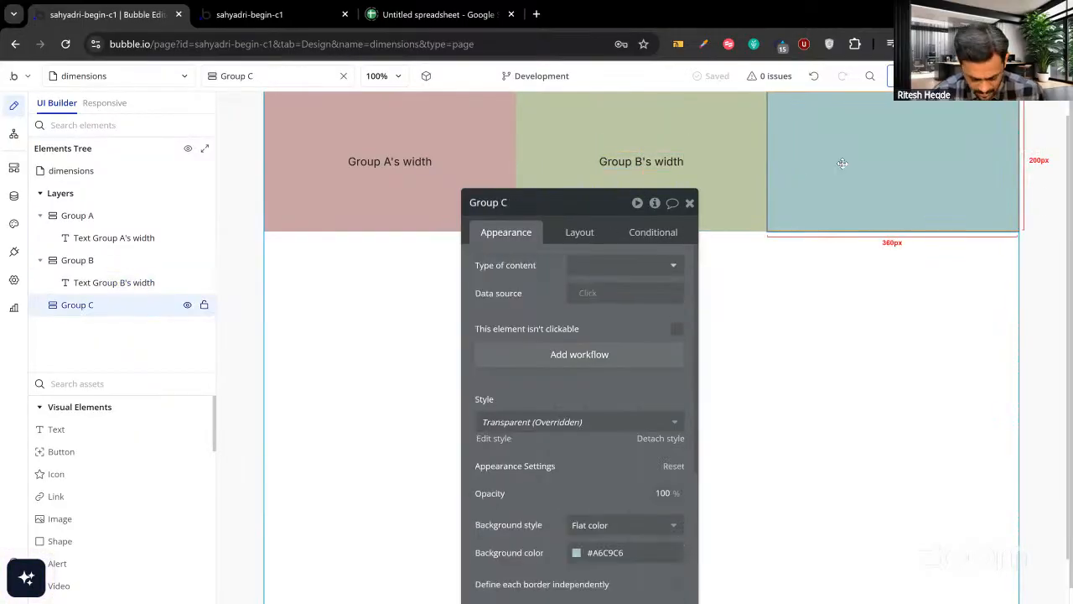
key(ctrl+v)
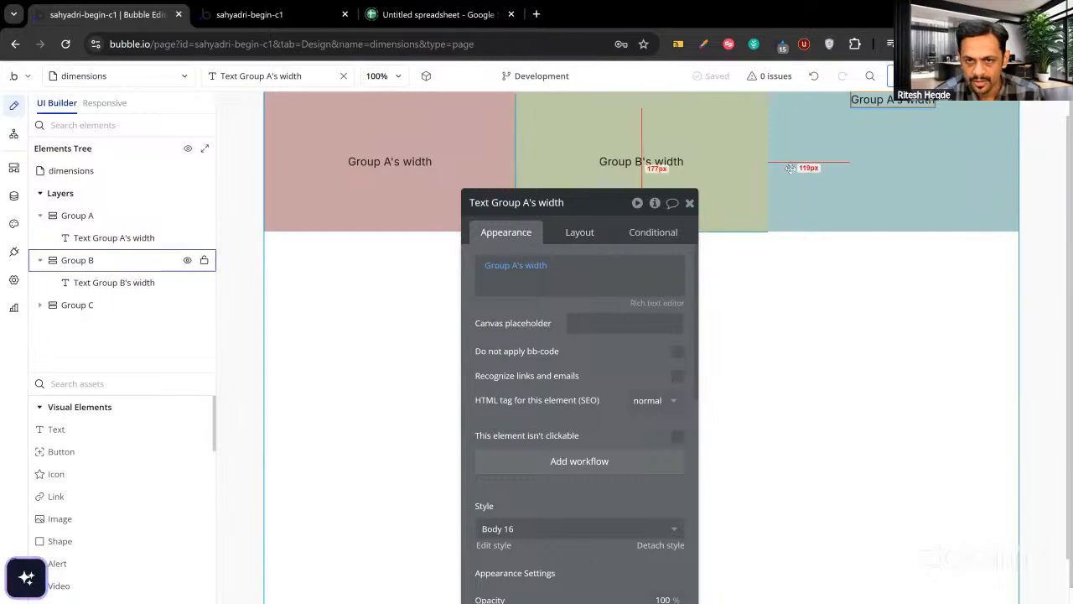
click(790, 167)
click(579, 233)
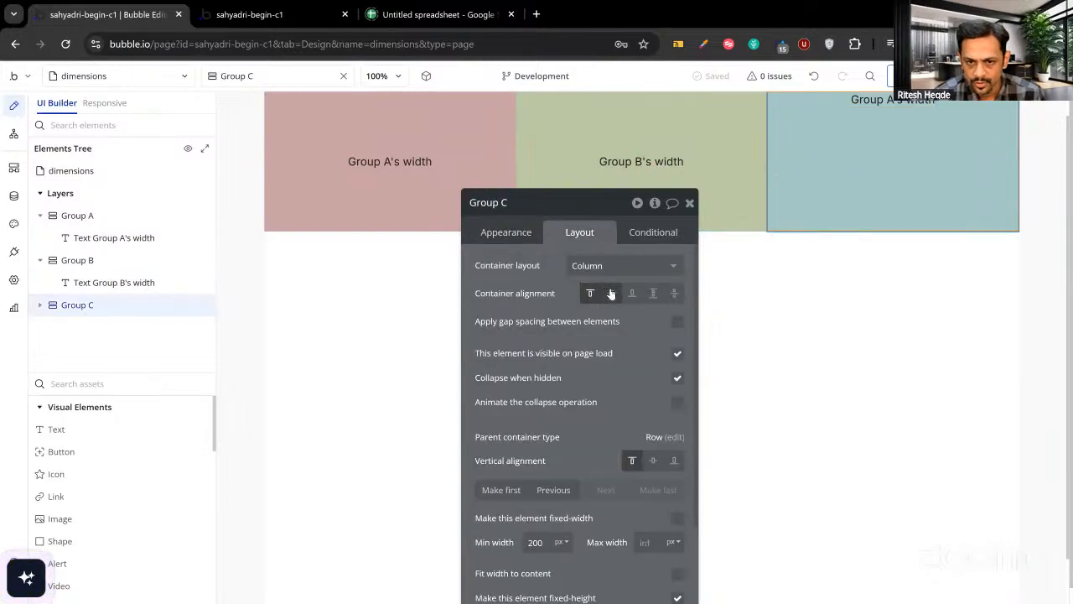
click(611, 293)
click(507, 235)
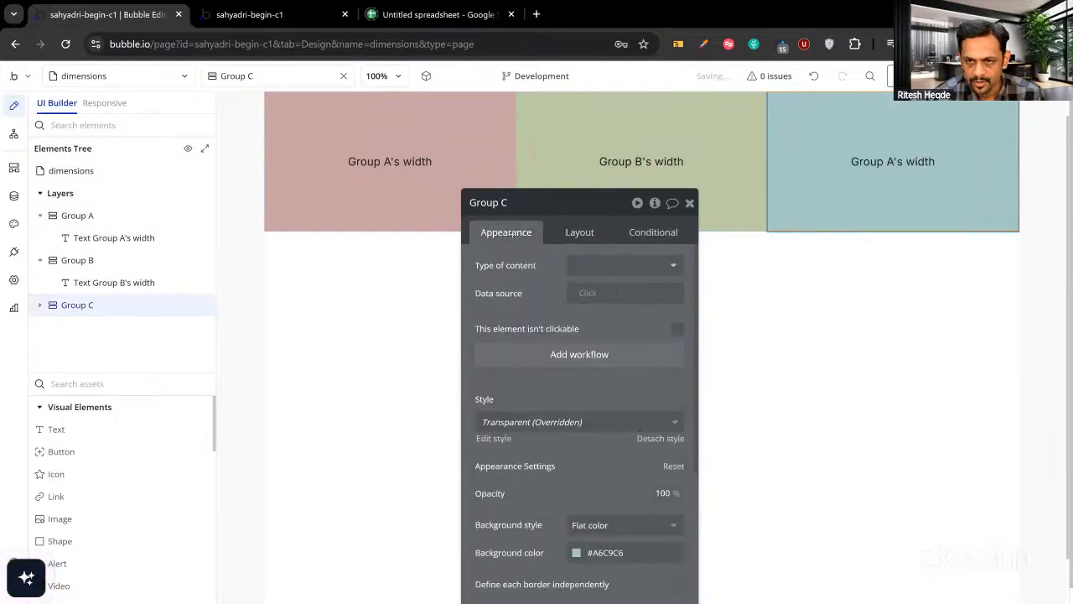
Set Group C's text to show Group C's width and view the app preview.
click(883, 161)
click(566, 290)
click(505, 265)
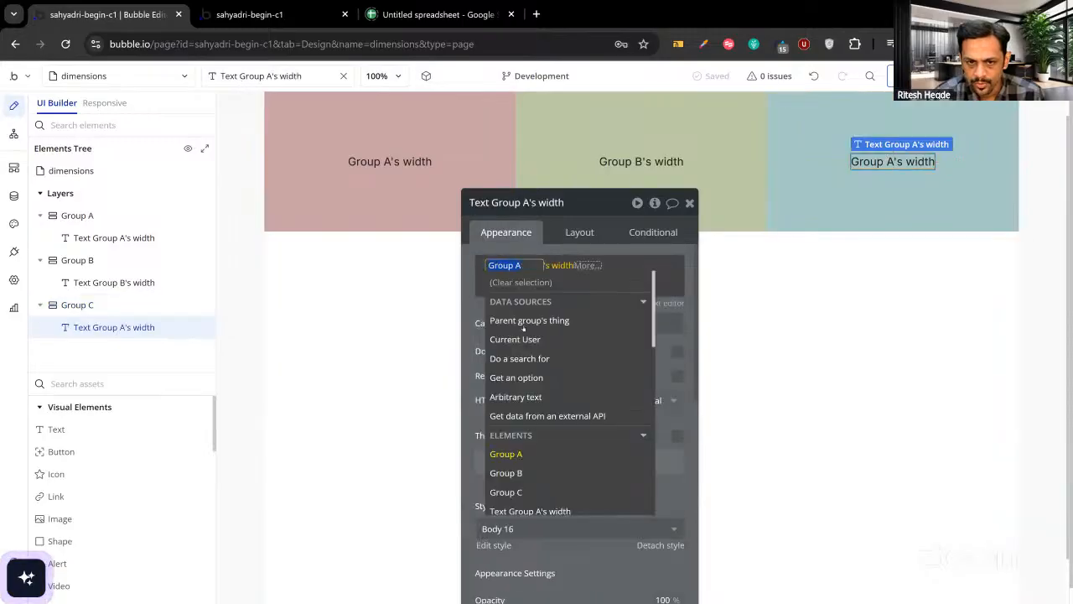
click(506, 492)
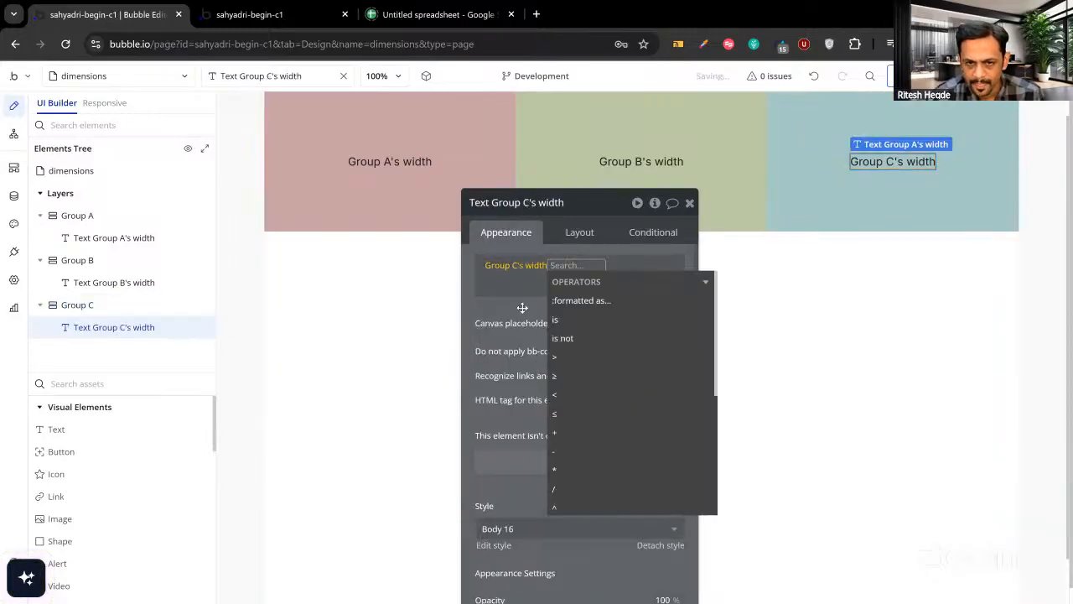
click(608, 262)
click(690, 204)
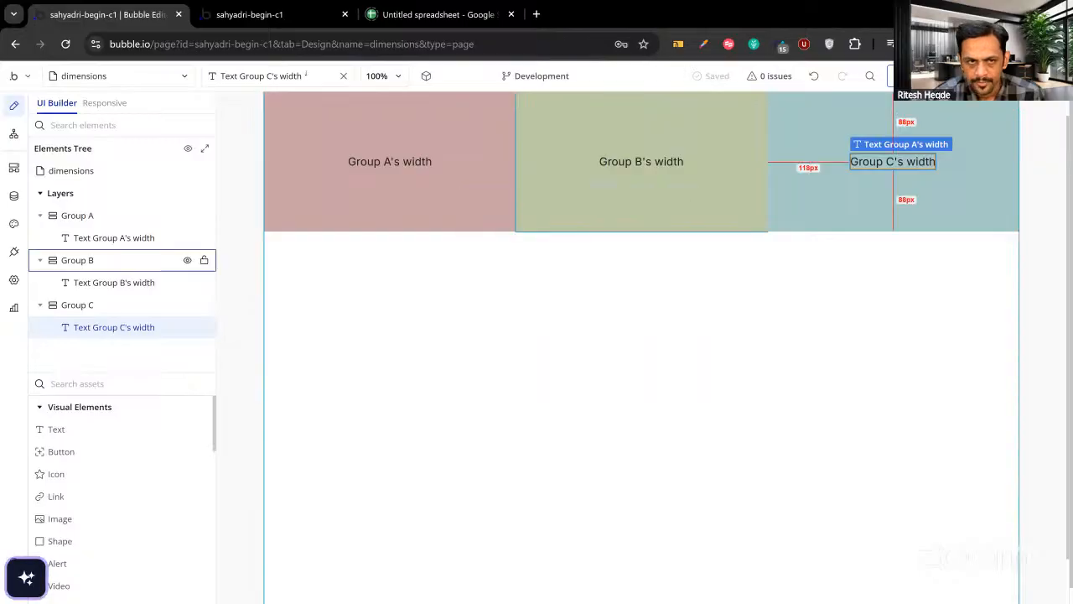
click(277, 23)
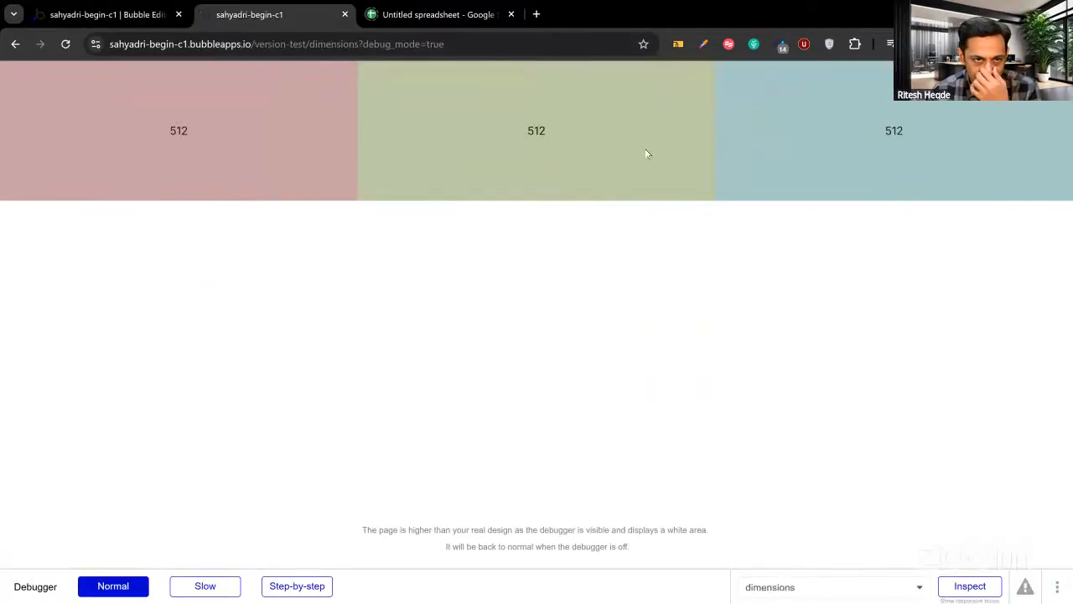
Return from the preview to the editor's Responsive view, showing a 1141.6 px page.
click(78, 14)
click(103, 103)
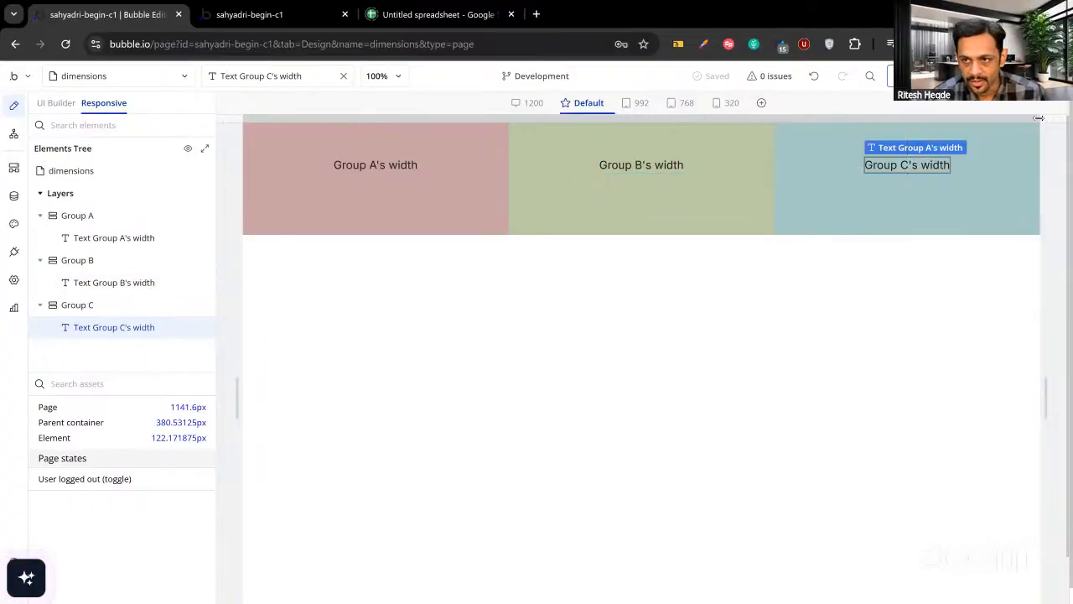
Drag the page width narrower in two moves, down to 599.6 px where Group C wraps.
drag(1038, 118, 942, 112)
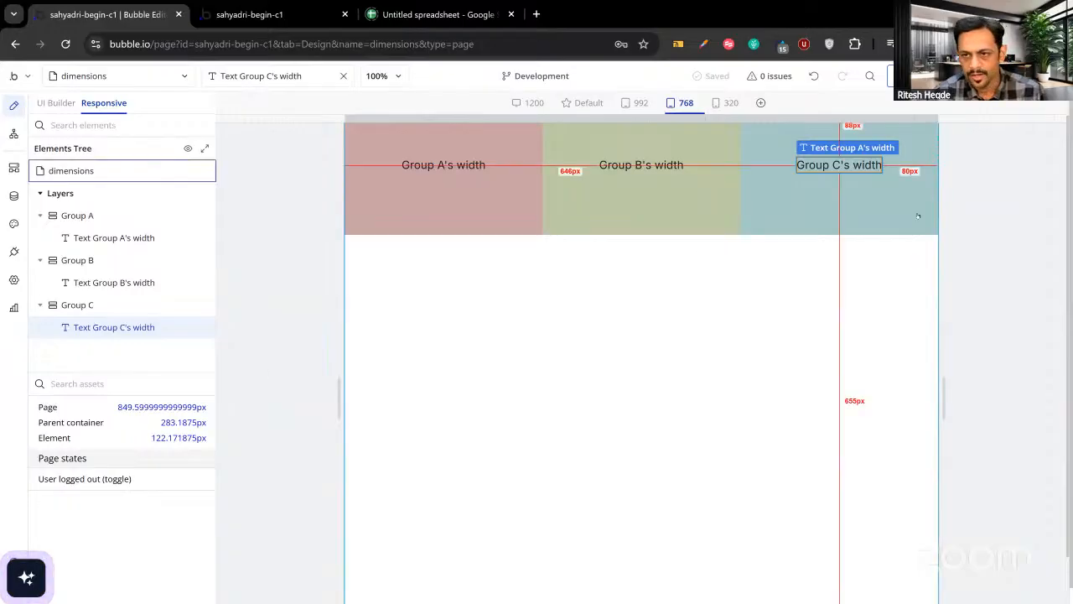
drag(942, 116, 850, 114)
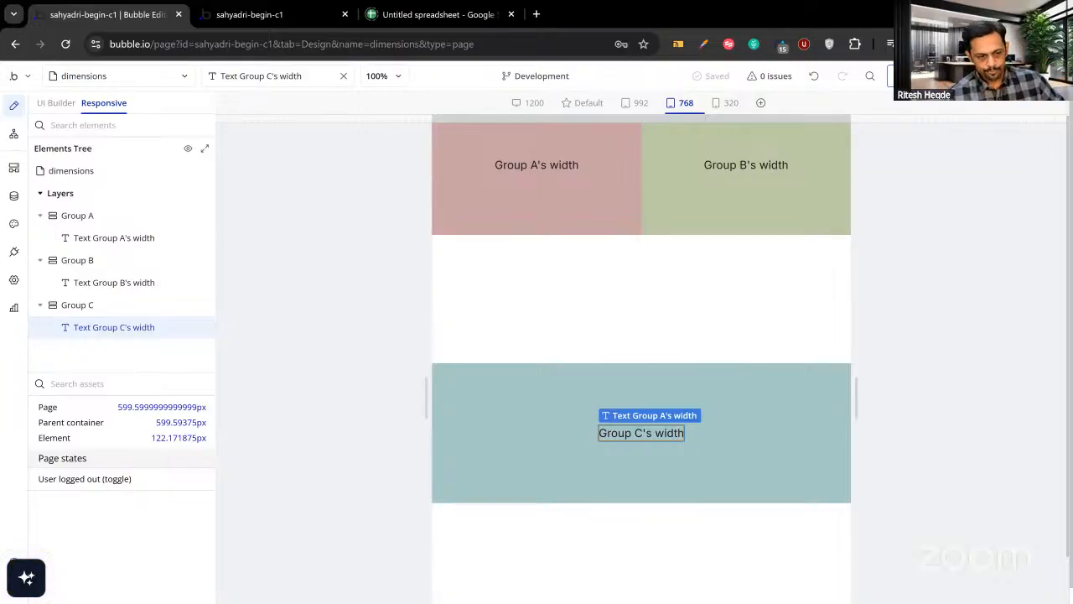
Switch back to the UI Builder design view.
click(56, 102)
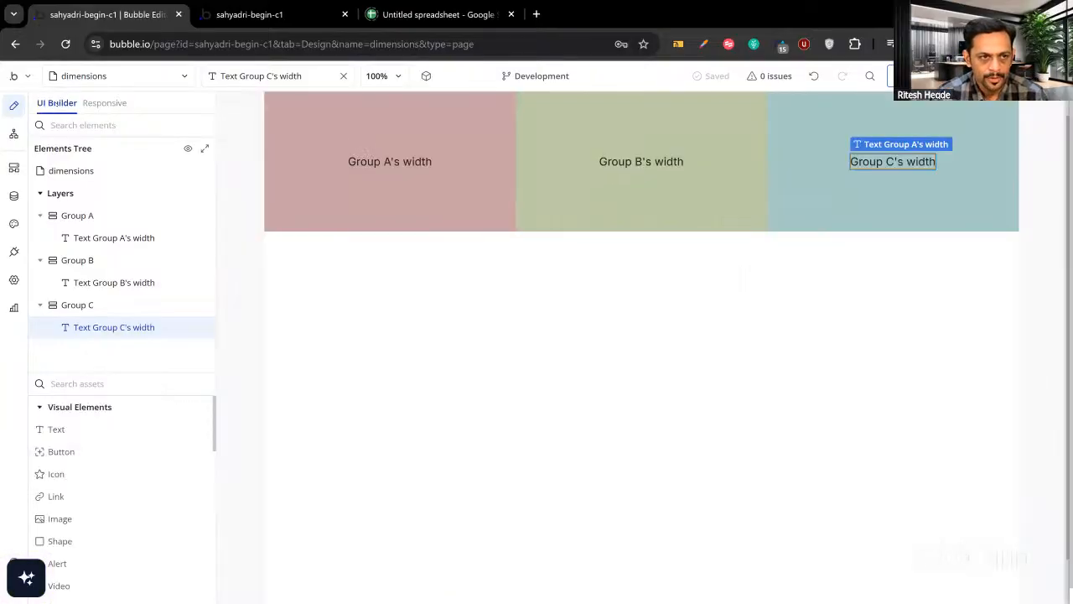
Inspect Group A's and Group C's Layout sizing settings, then close the property editor.
double_click(300, 163)
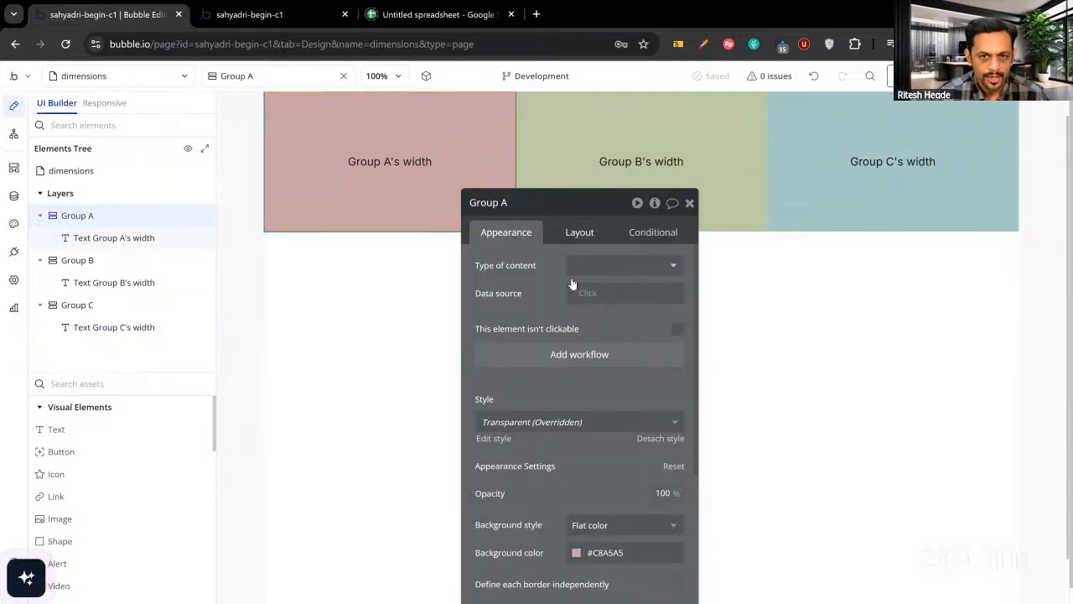
click(580, 231)
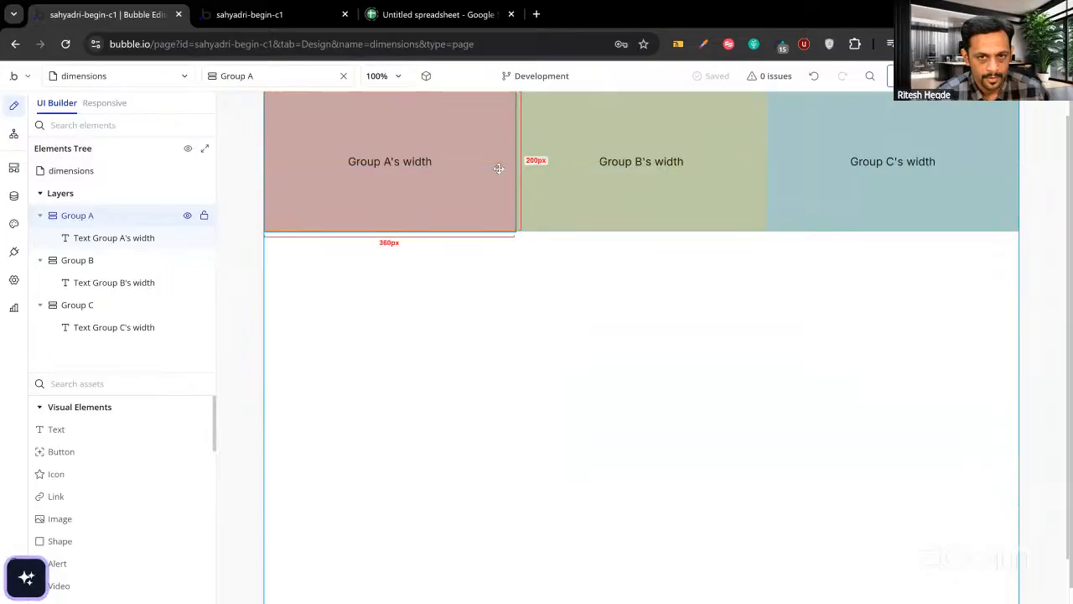
double_click(566, 139)
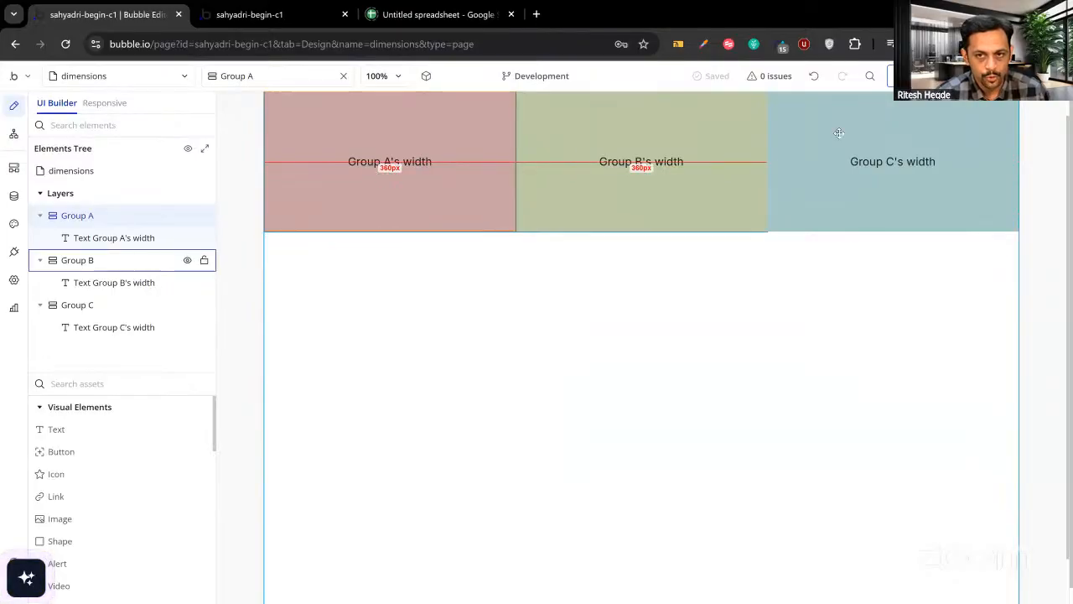
click(841, 135)
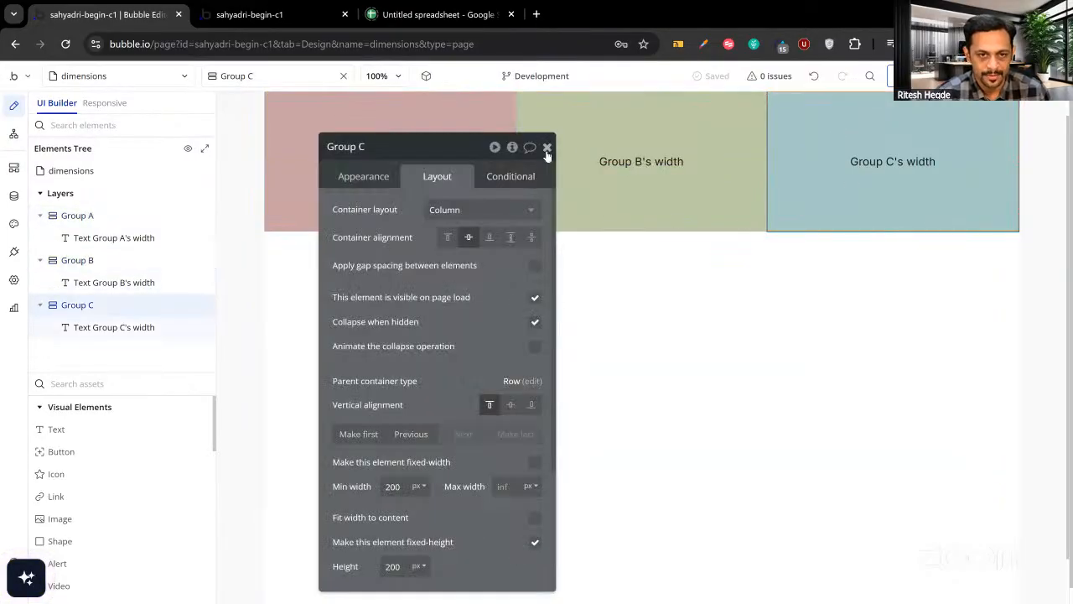
click(546, 147)
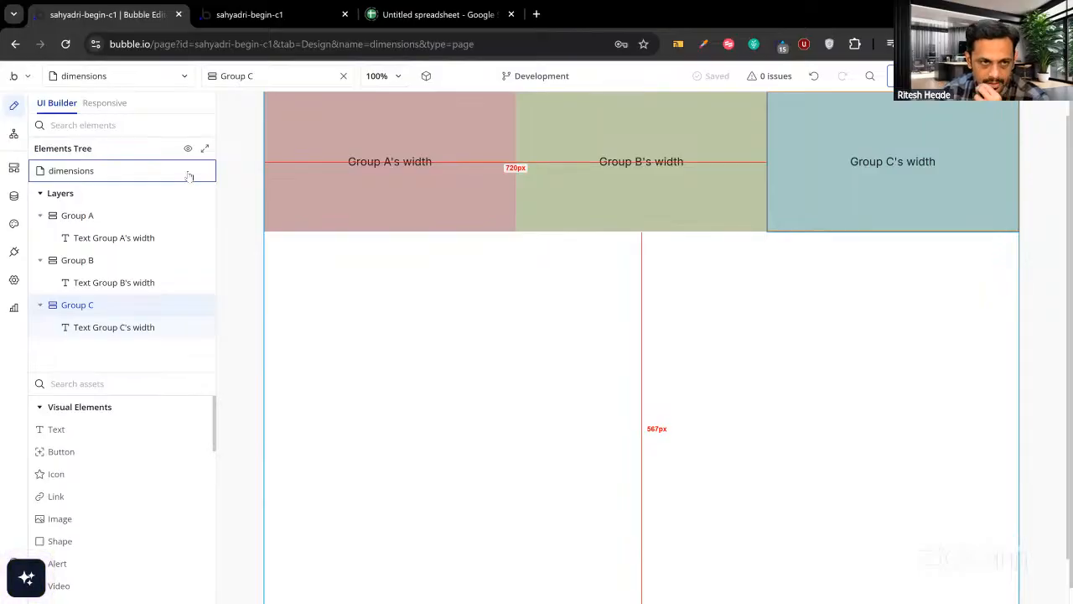
click(103, 104)
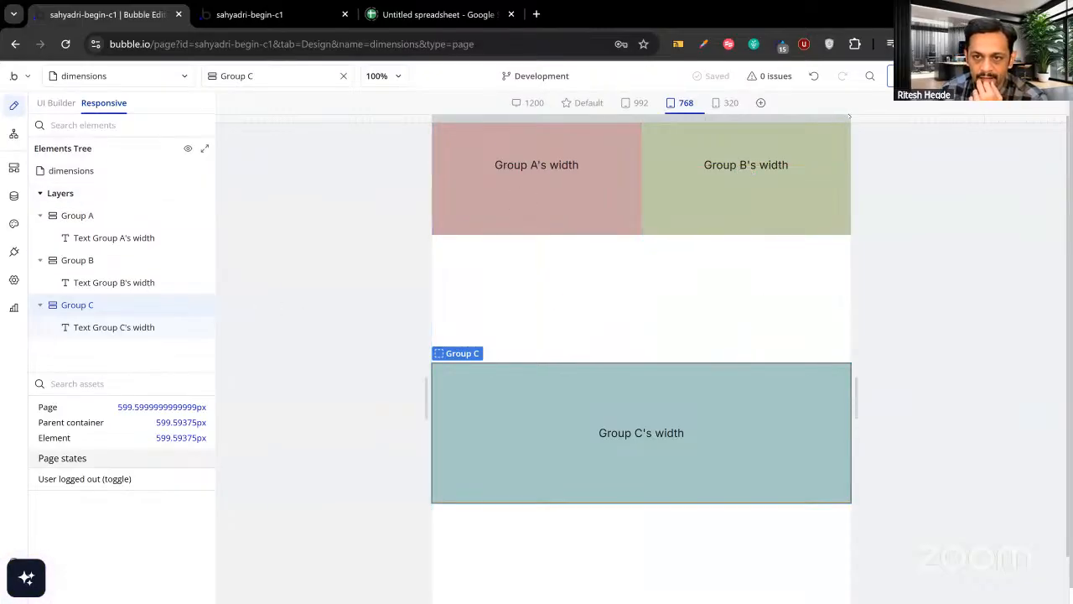
drag(851, 117, 852, 117)
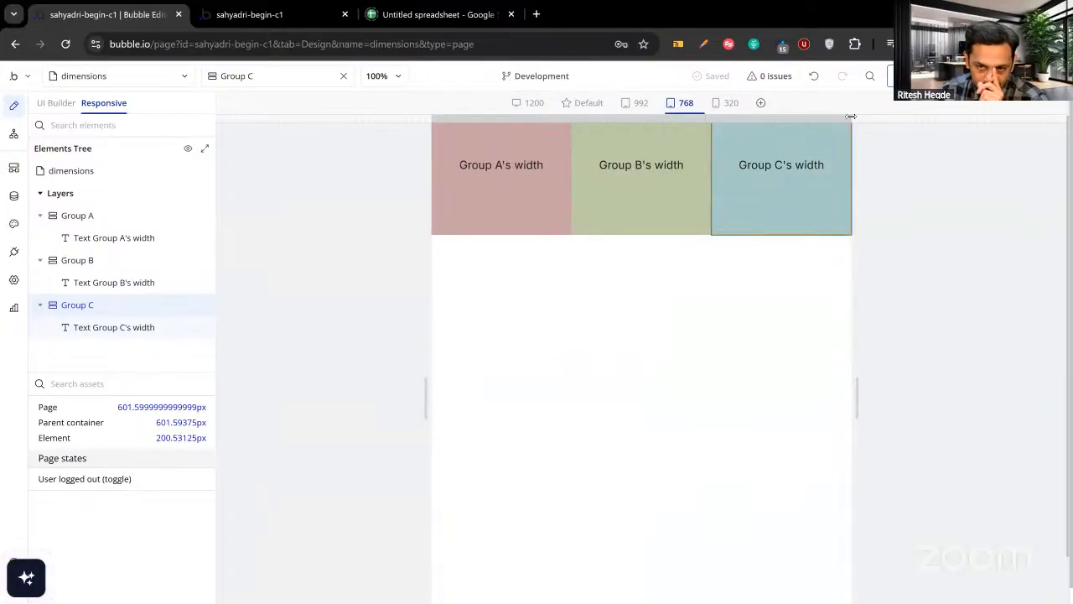
drag(851, 117, 851, 117)
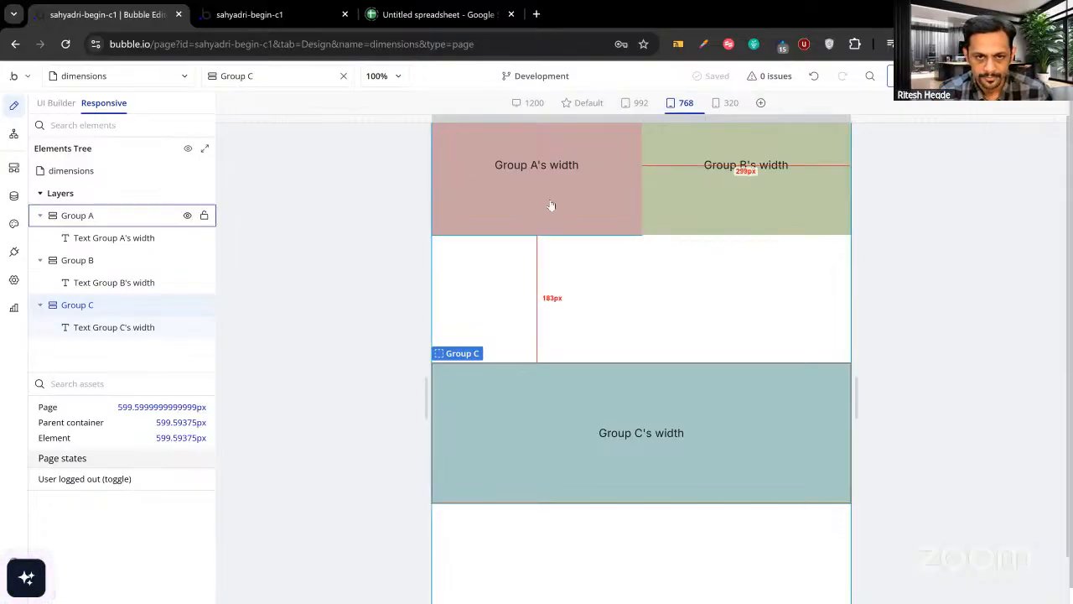
click(59, 104)
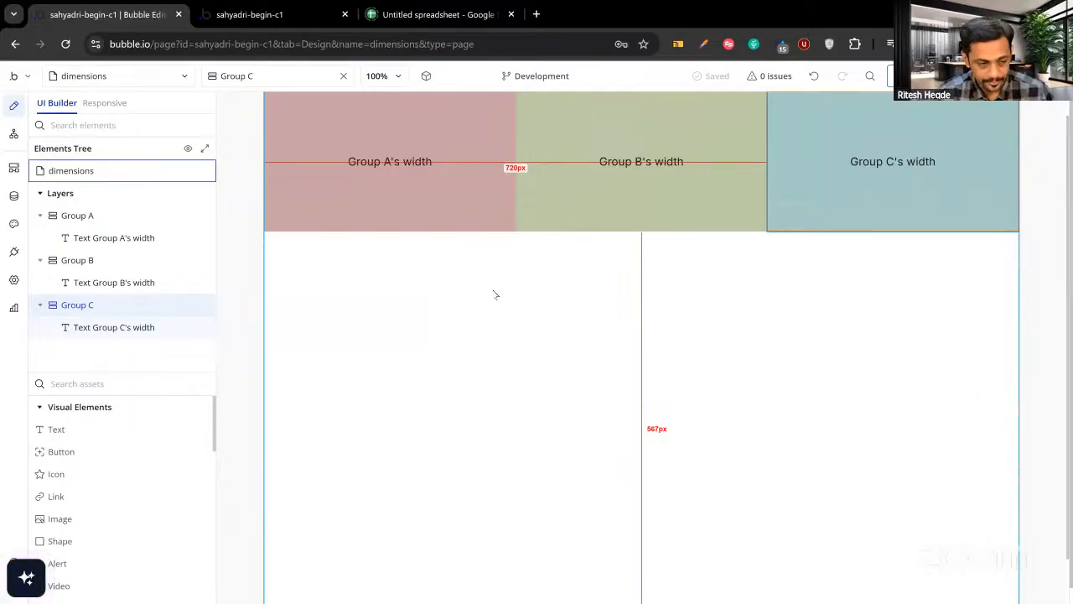
Give Group A a 350 px maximum width, then open the dimensions page's properties.
double_click(331, 210)
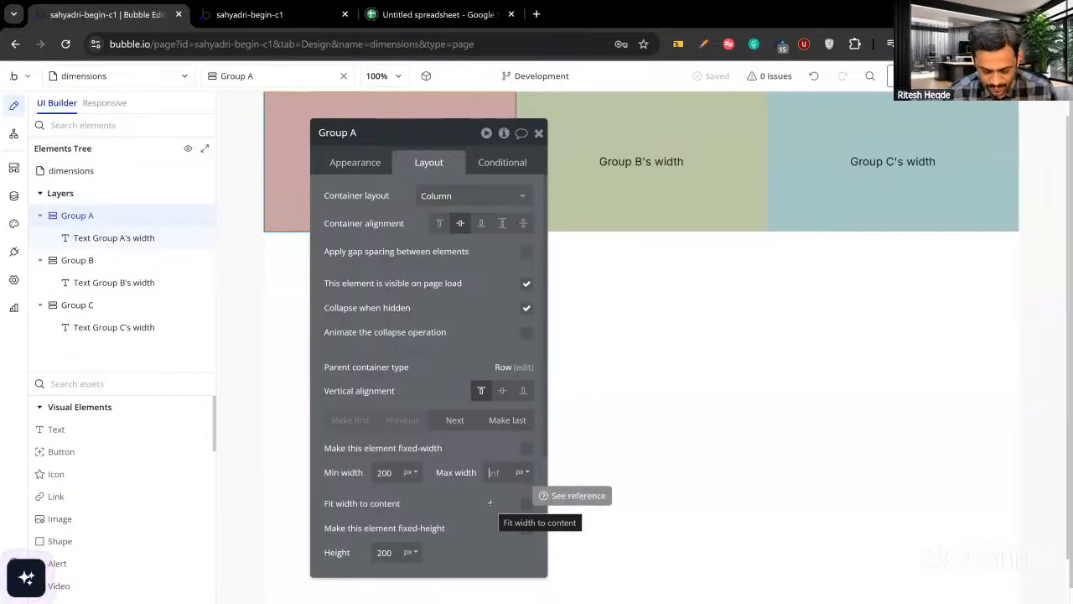
text(350)
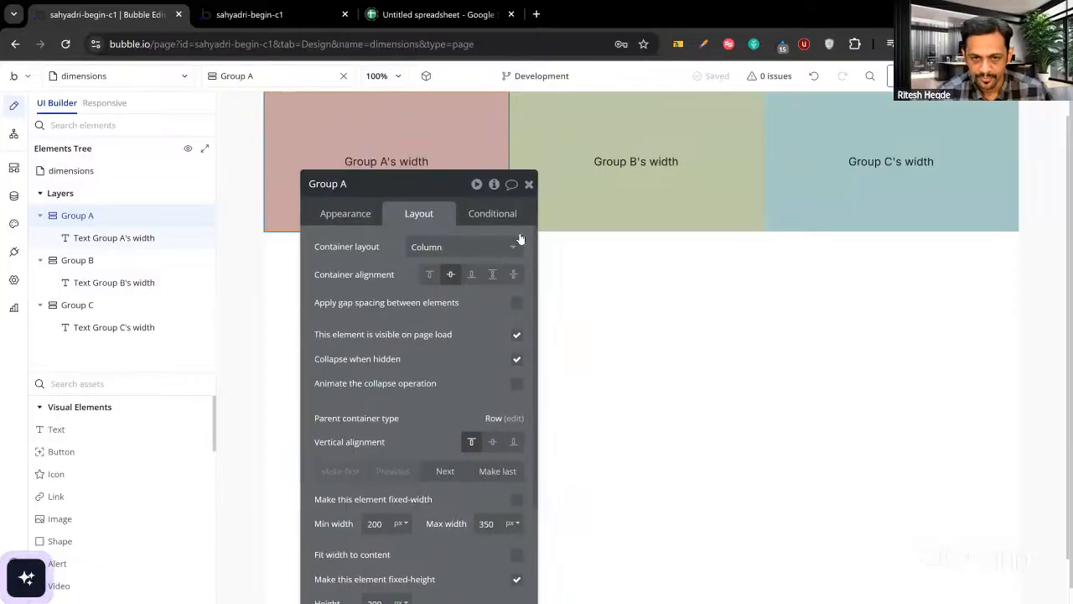
click(530, 182)
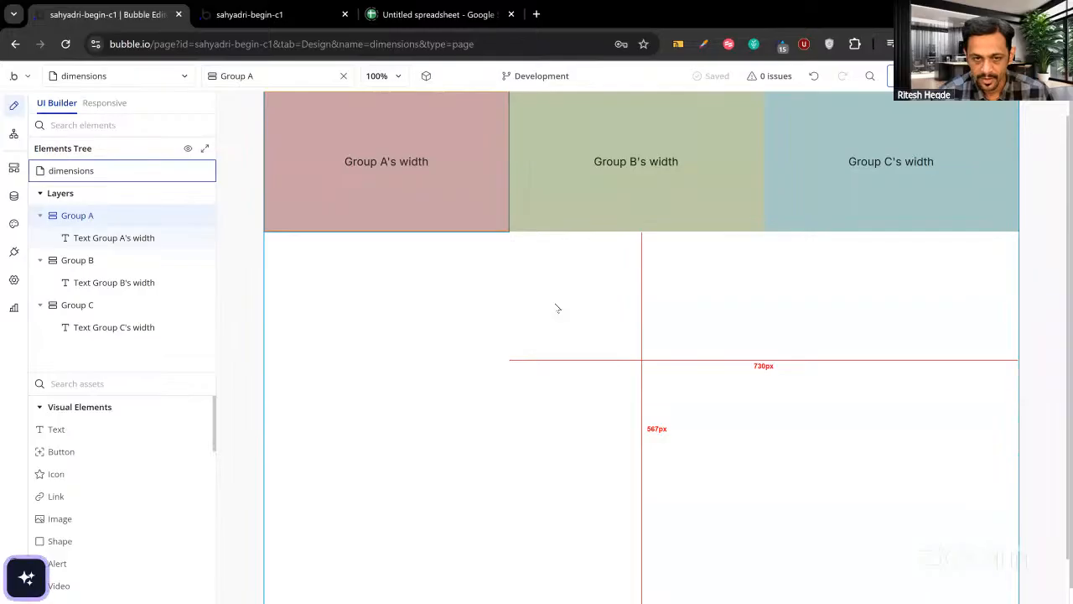
double_click(501, 295)
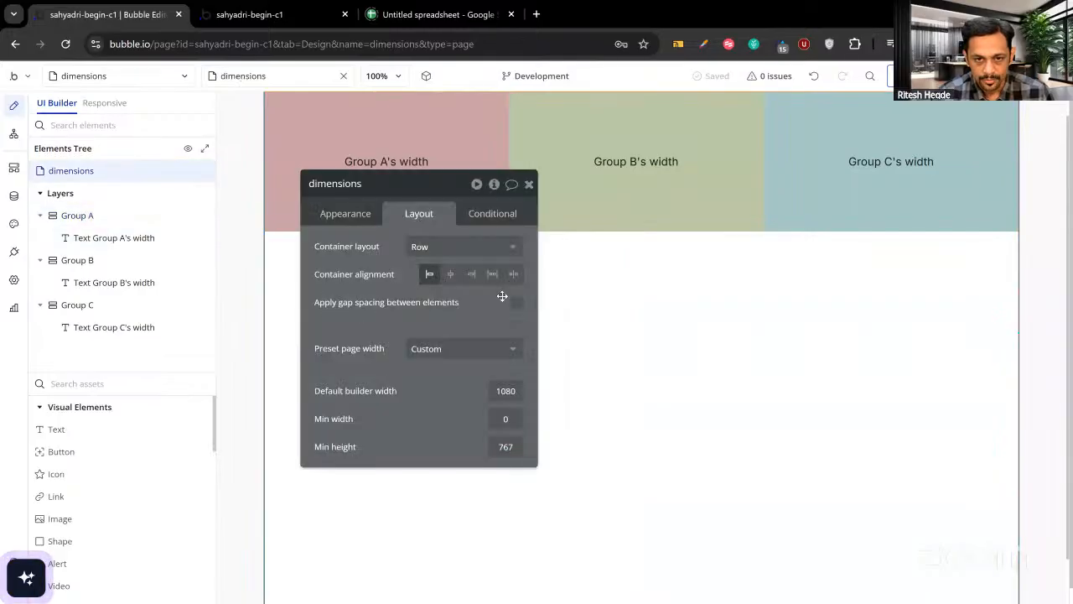
Set the page background colour to orange #FBAB0B.
click(349, 213)
scroll(420, 362, down, 2)
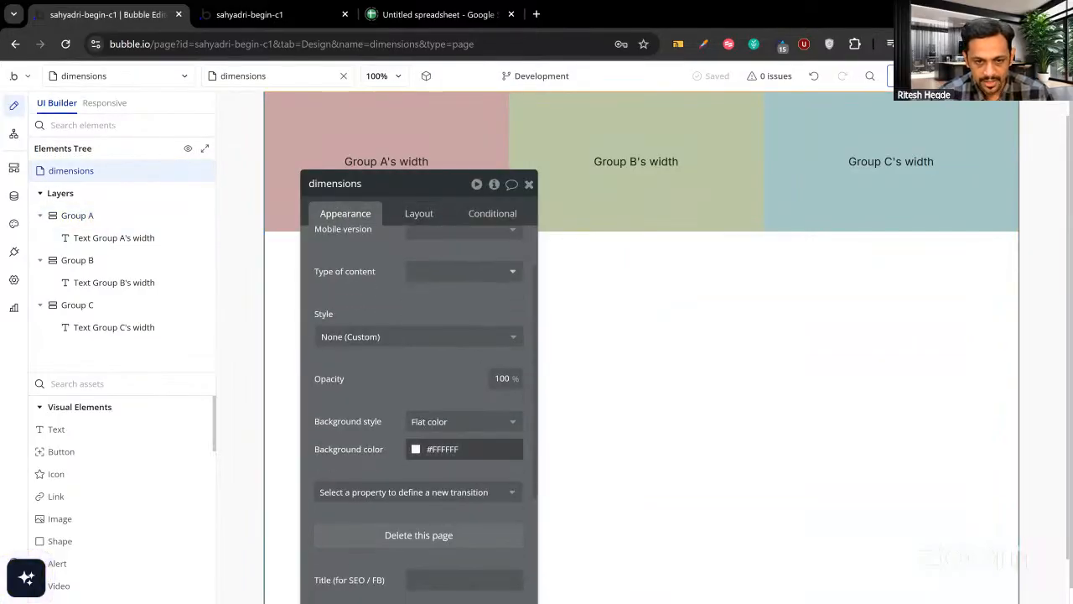
click(417, 449)
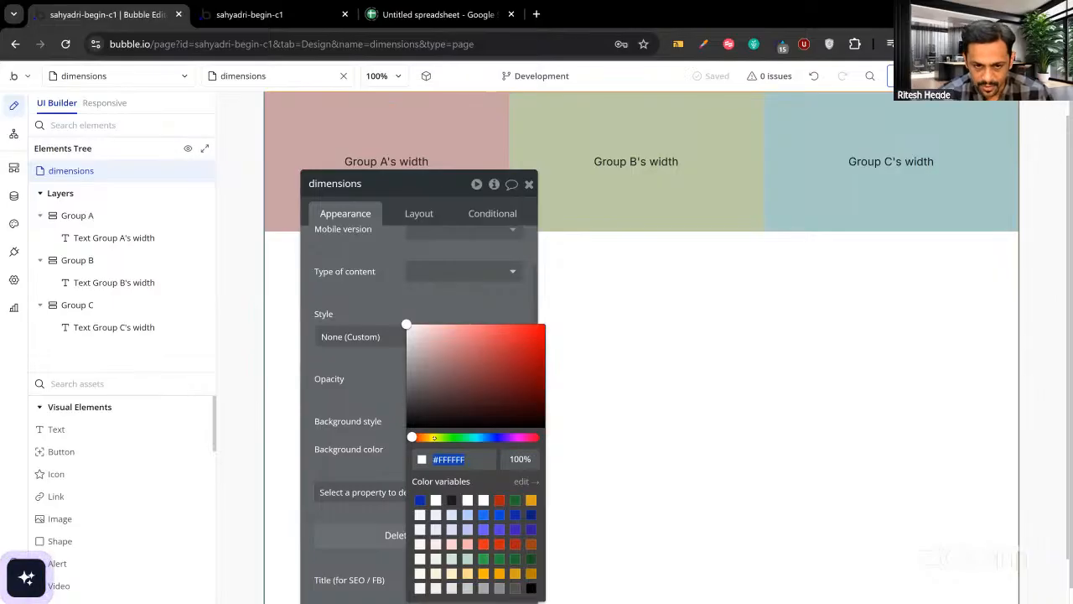
click(426, 437)
click(538, 326)
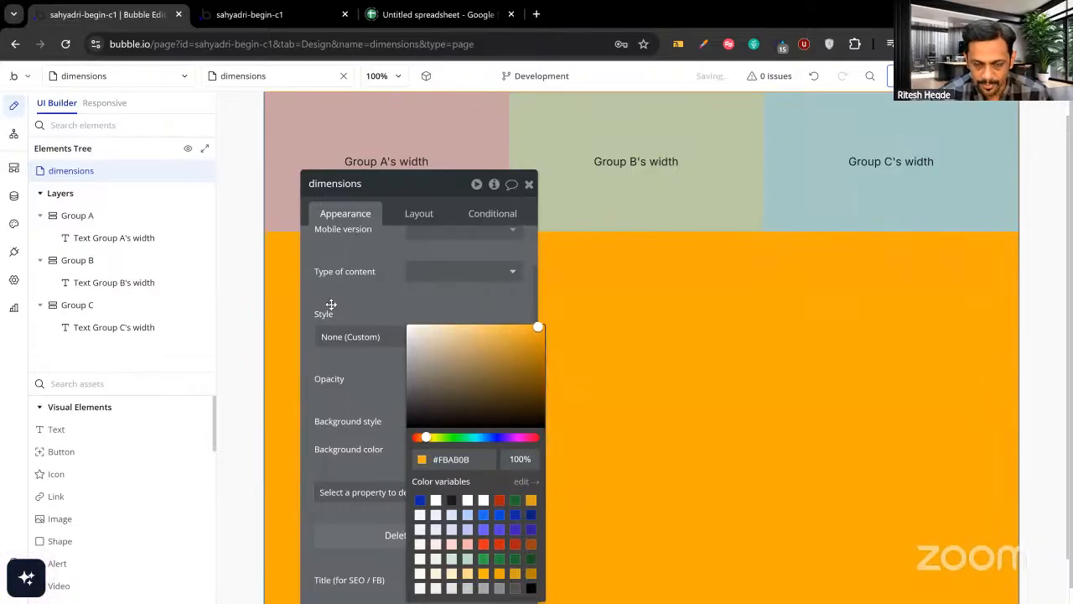
click(366, 297)
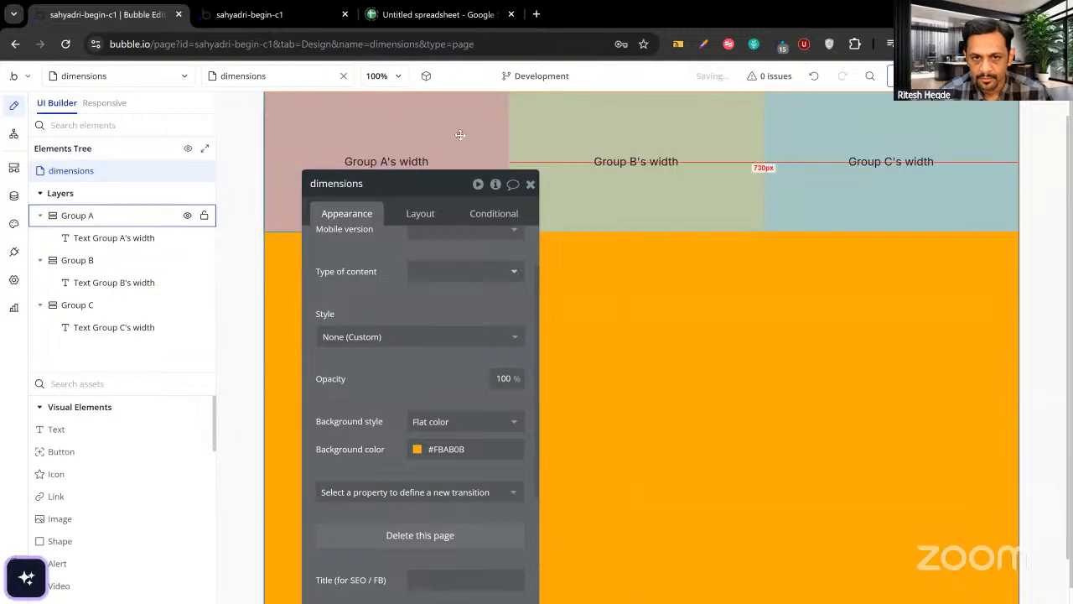
Clear Group A's 350 px maximum width in its Layout settings.
click(92, 216)
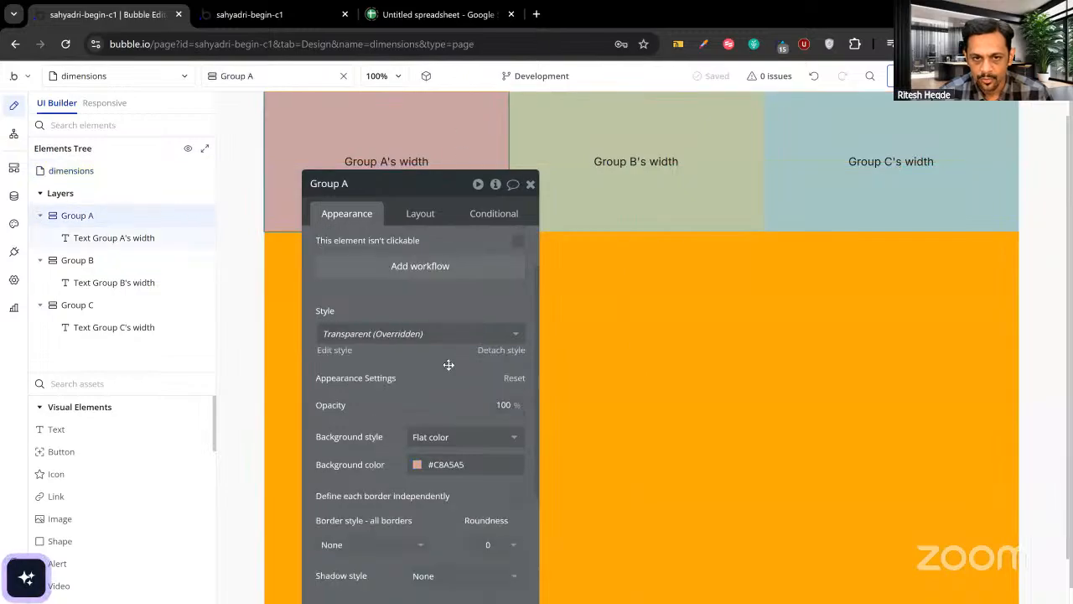
click(423, 214)
key(BackSpace)
key(BackSpace)
key(BackSpace)
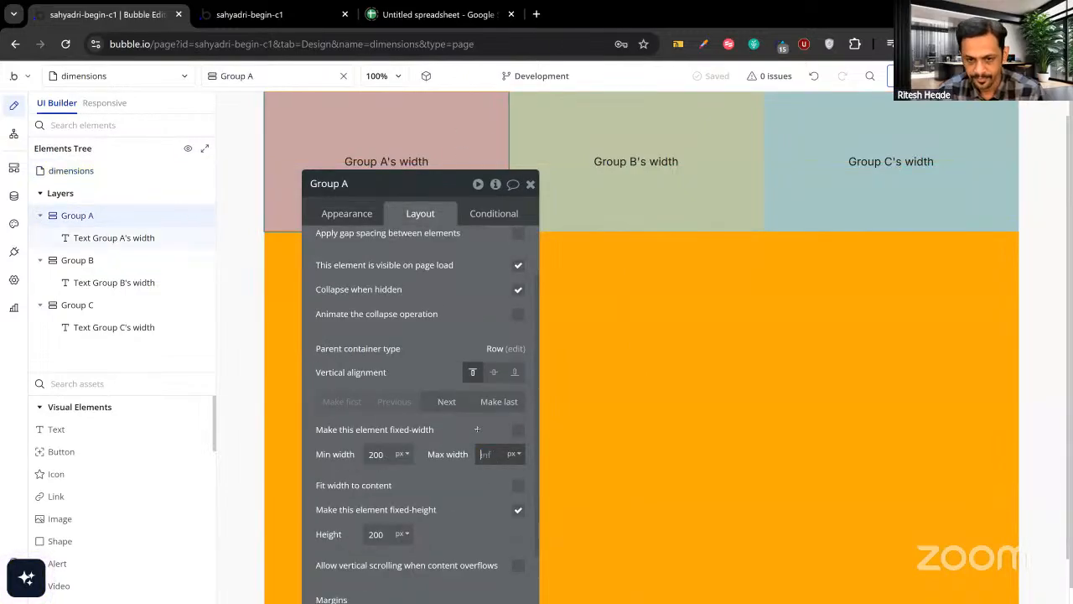
Reload the app preview to confirm all three groups render 512 px wide, then return to the editor.
click(281, 14)
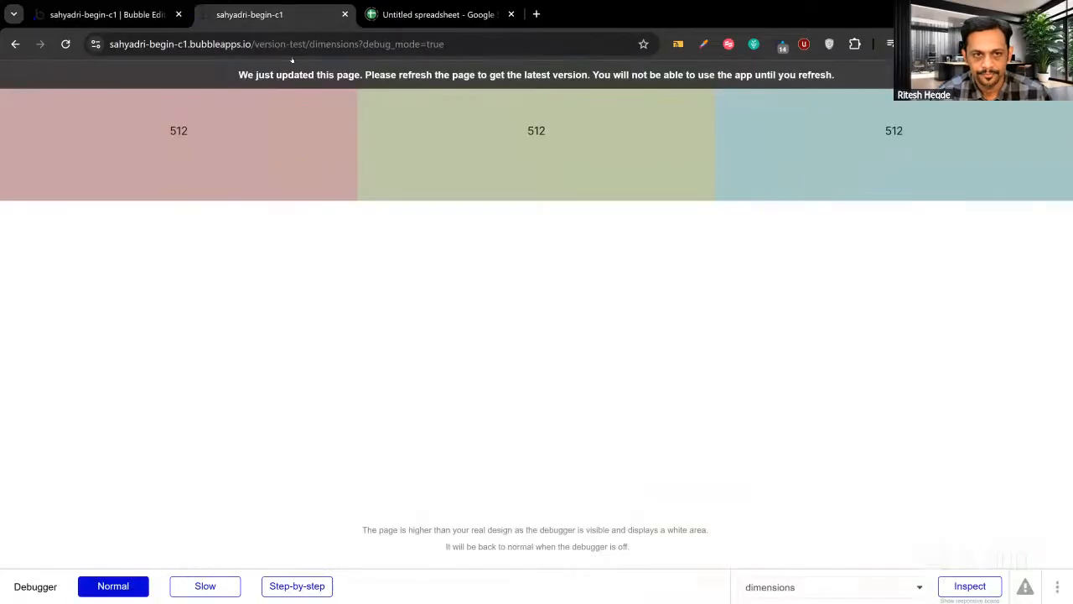
key(ctrl+r)
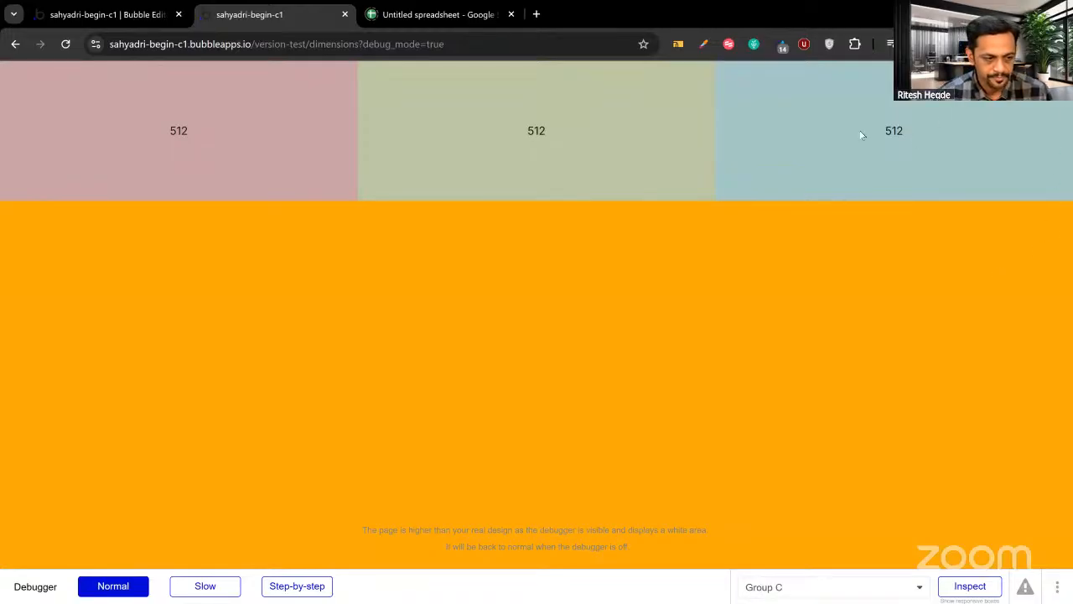
click(158, 14)
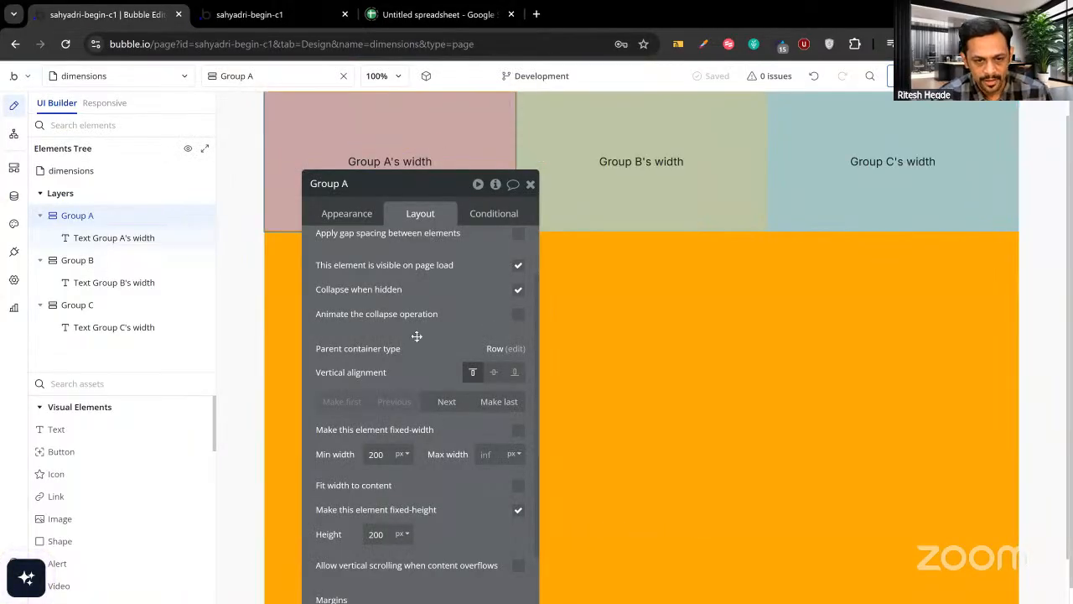
Set Max width to 350 on Group A and Group B, then view the app preview.
click(490, 455)
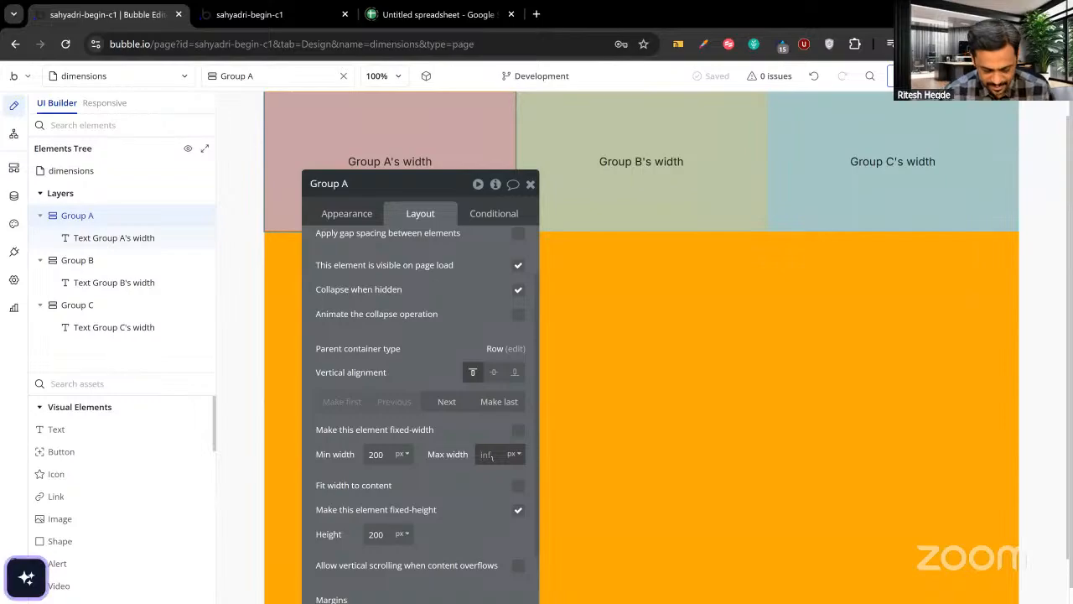
text(350)
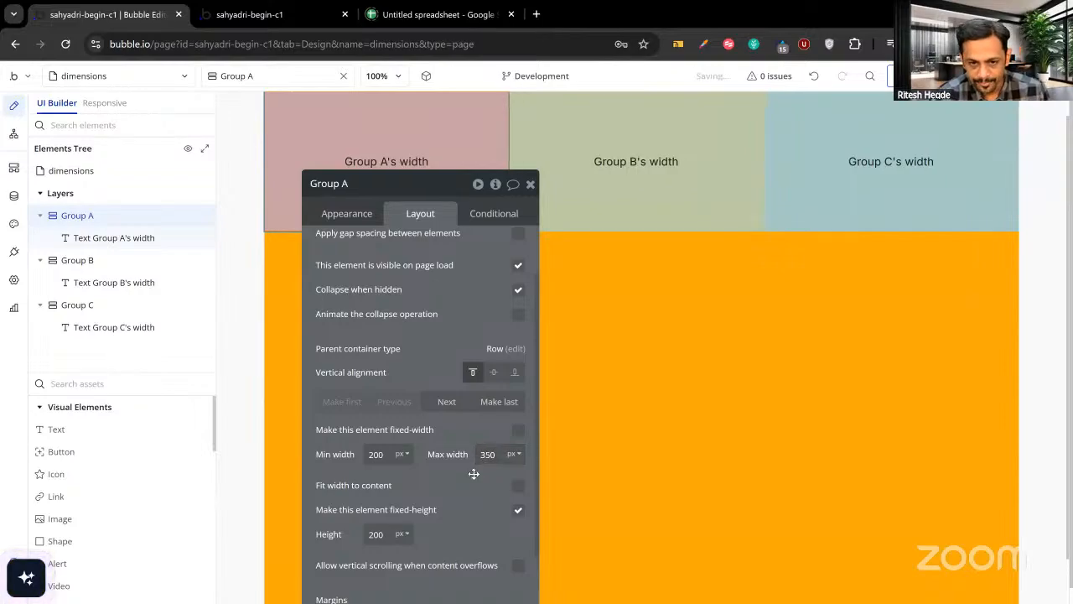
click(621, 205)
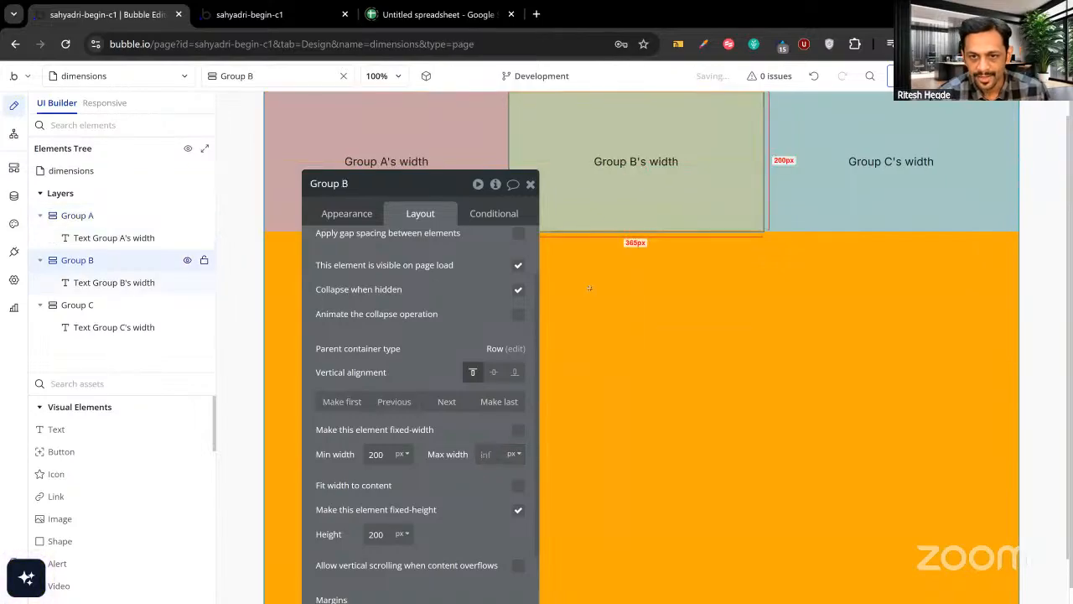
click(490, 454)
text(350)
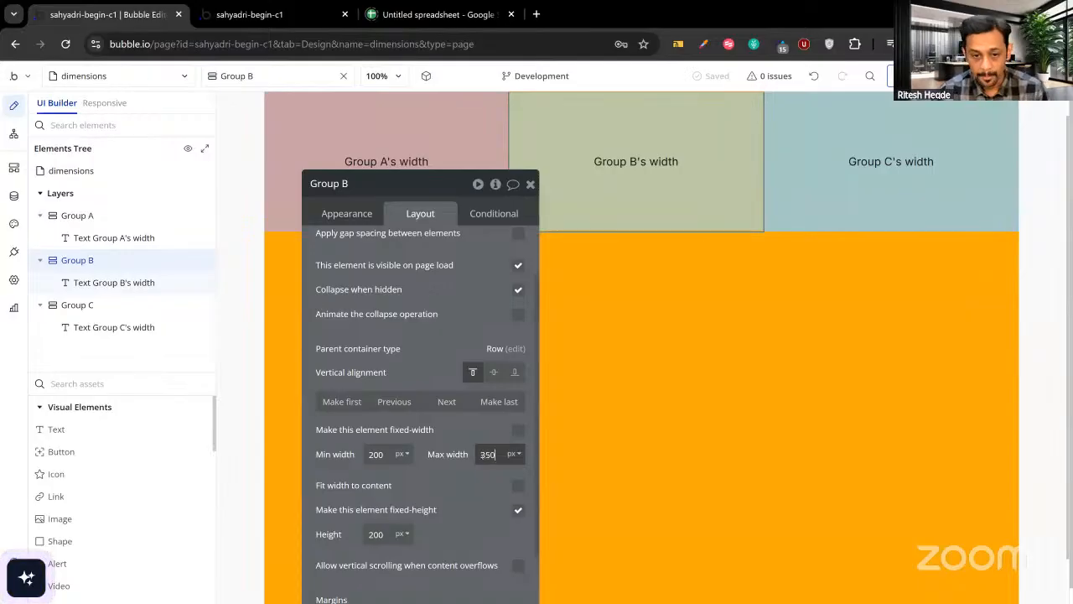
click(463, 435)
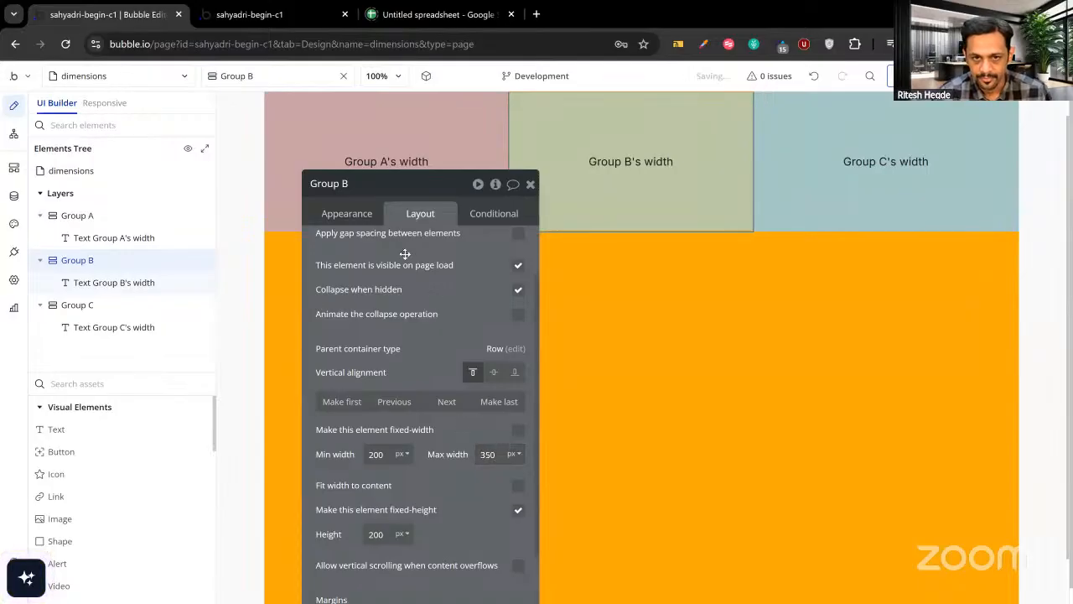
click(285, 15)
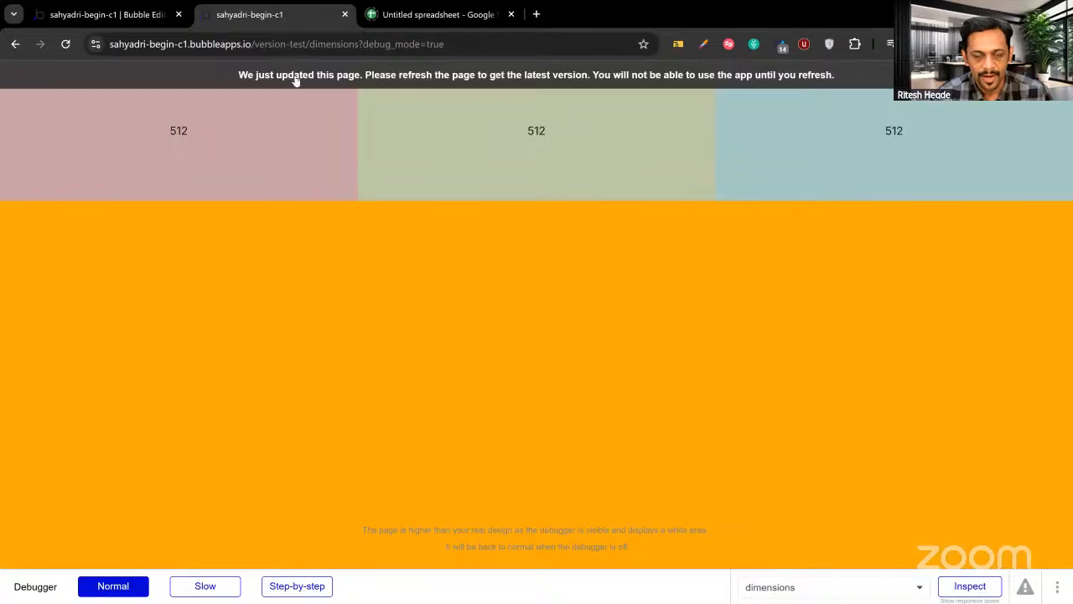
Reload the preview to see Groups A and B at 350 and Group C at 836, then select Group C.
click(295, 80)
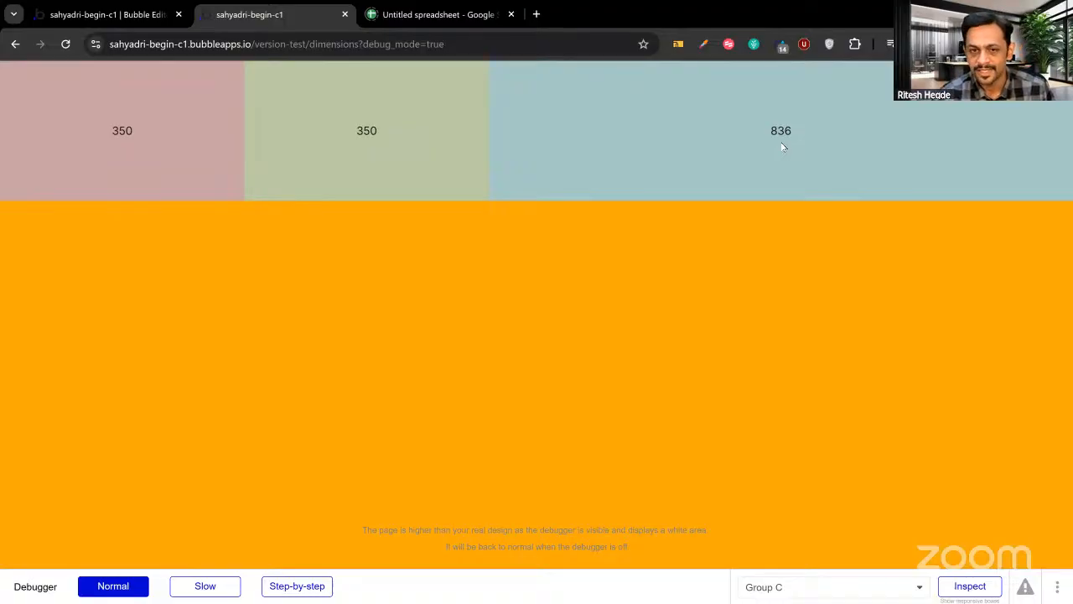
click(80, 16)
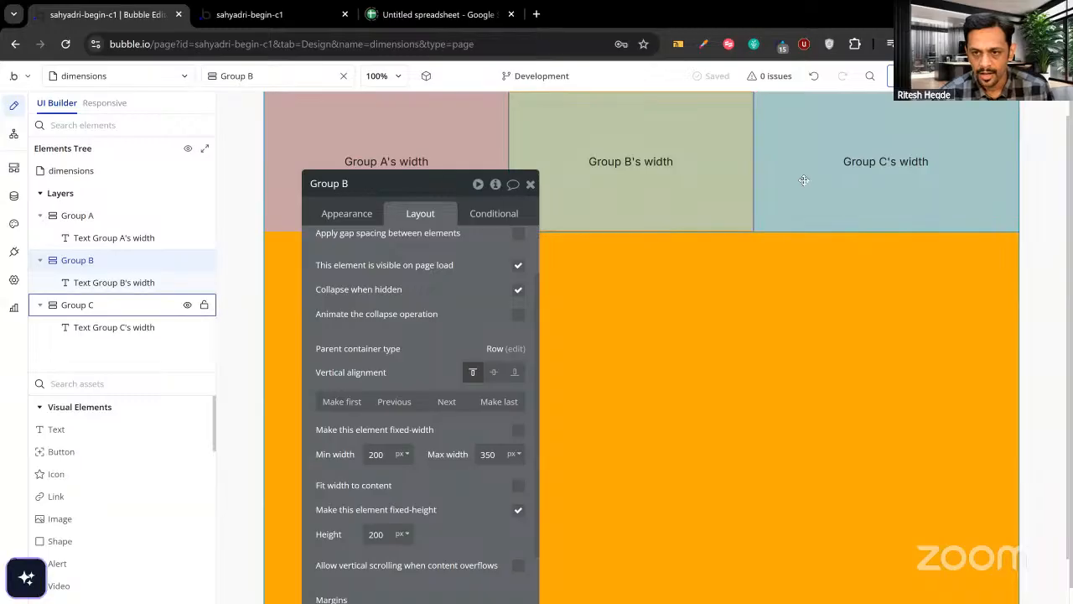
click(77, 304)
click(499, 454)
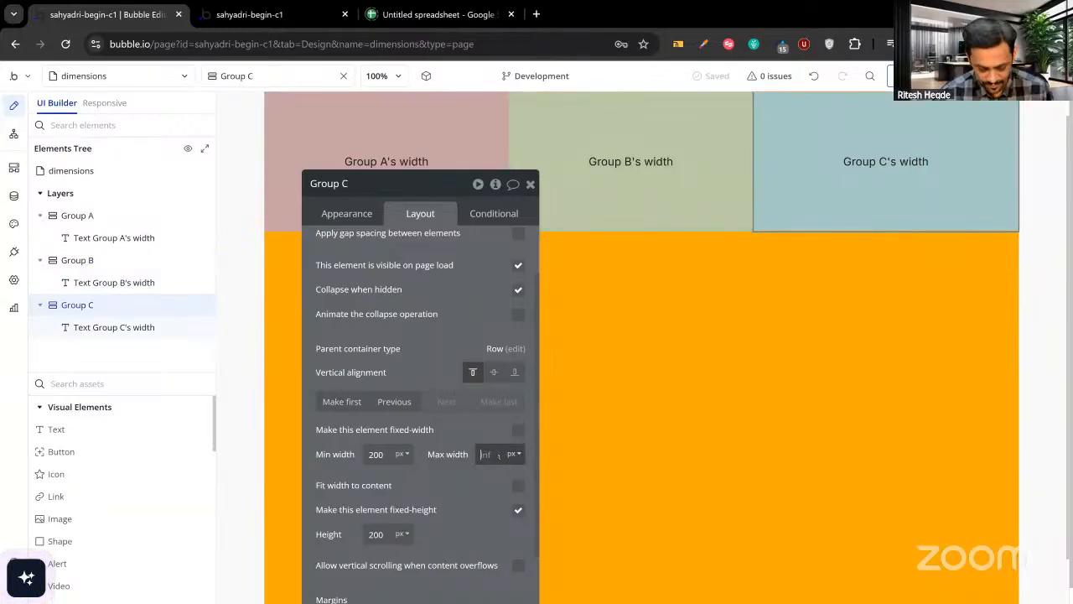
Enter 350 as Group C's Max width and reload the preview, where all three groups are 350 px wide.
text(350)
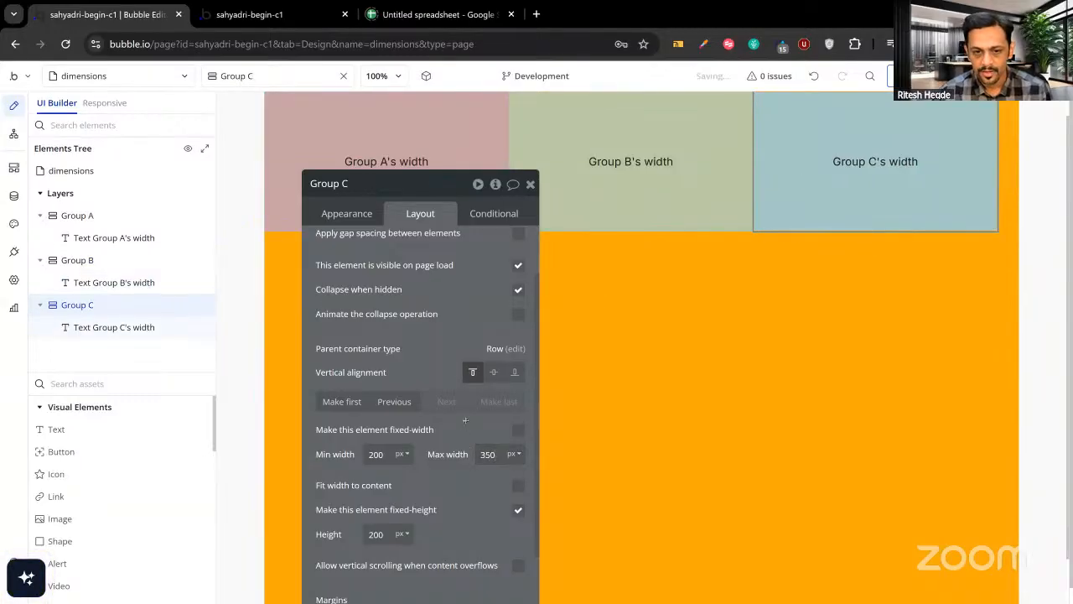
click(308, 21)
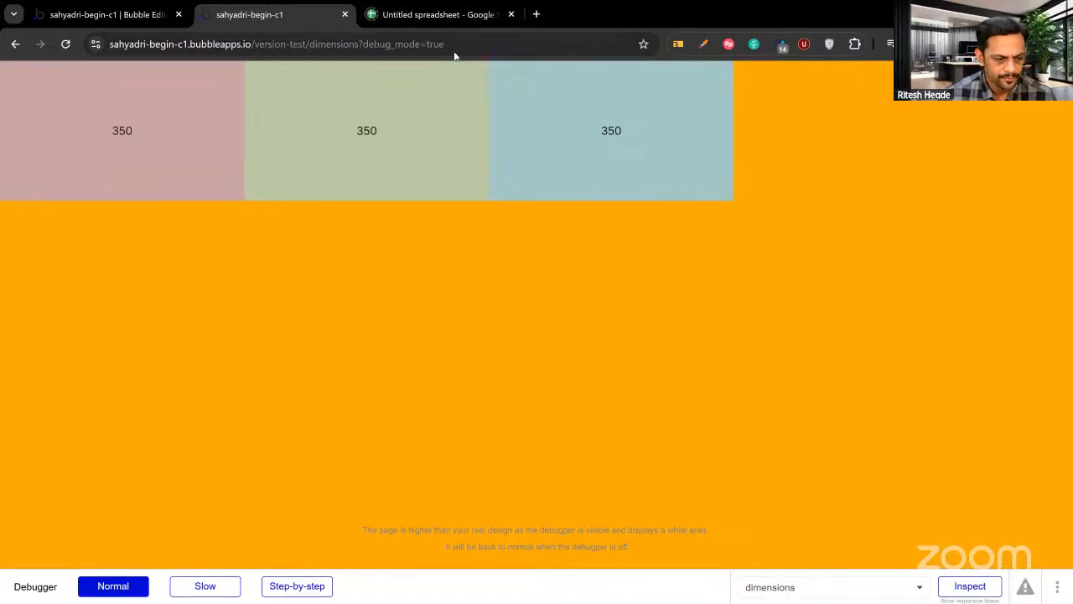
Uncheck fixed height on Group C so it gets a 200 px minimum height.
click(102, 18)
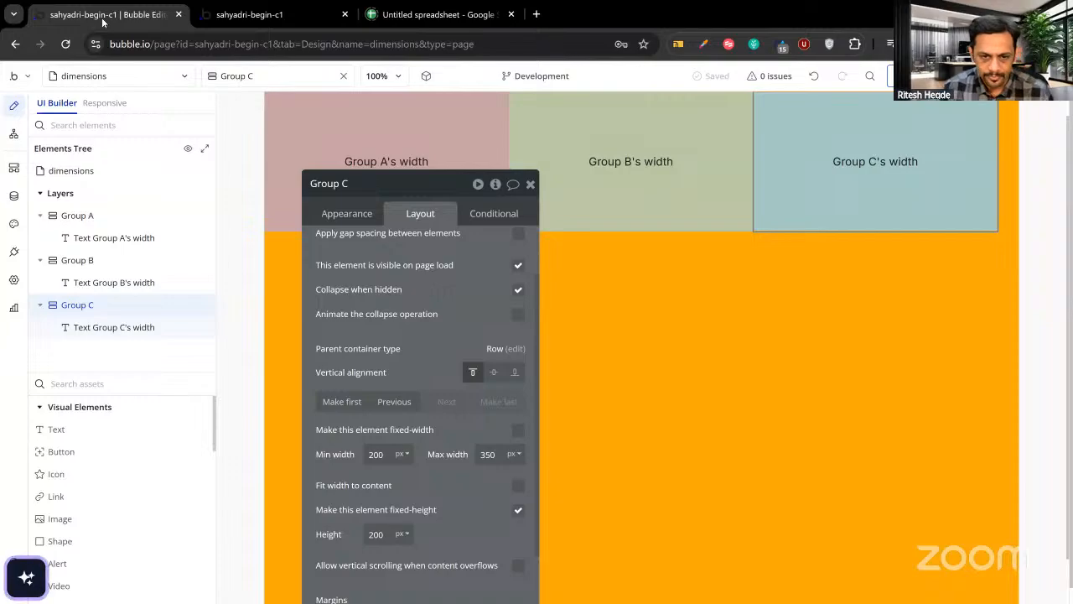
drag(369, 324, 605, 303)
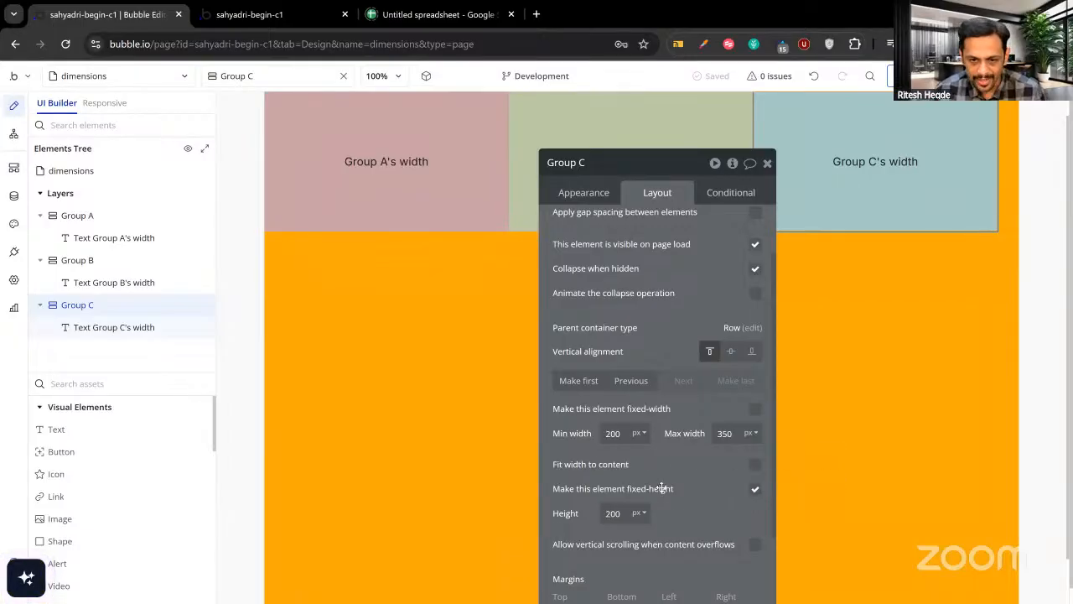
click(755, 490)
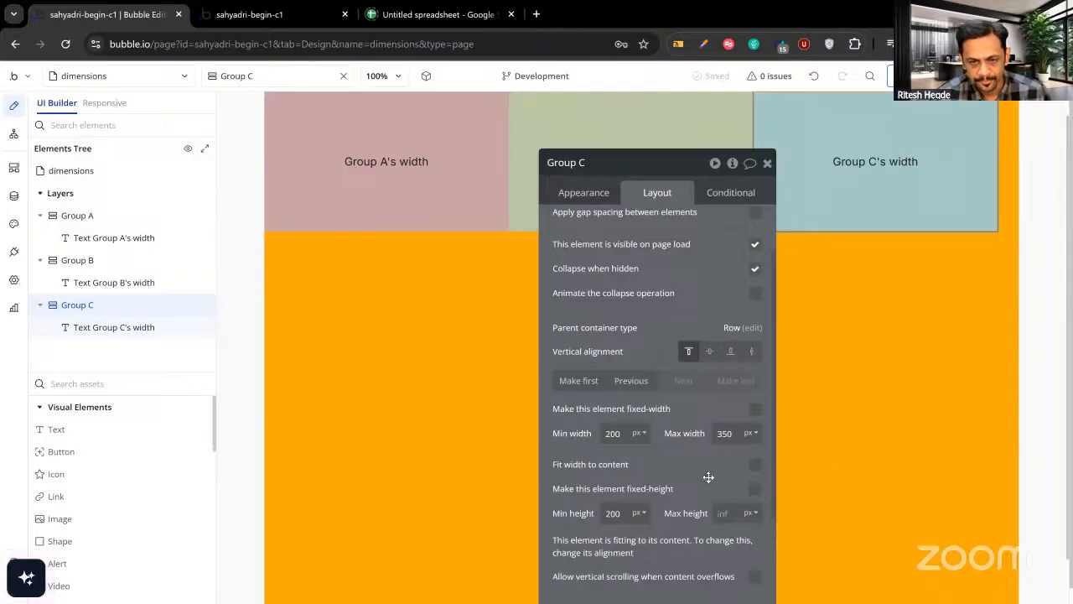
click(422, 350)
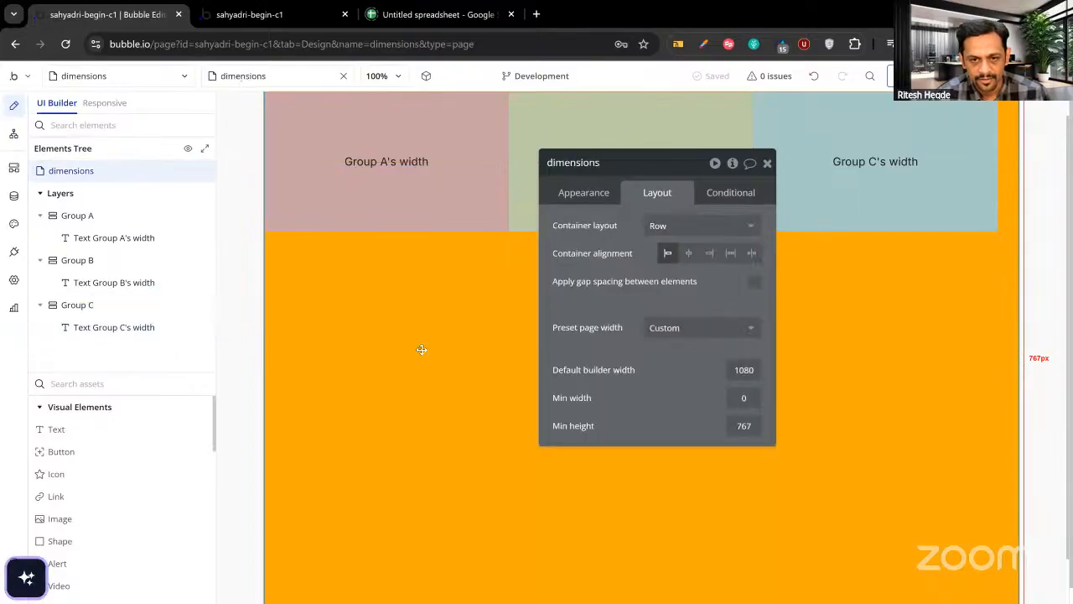
Switch the page container to a Column layout and make Group C fit its height to content.
click(656, 229)
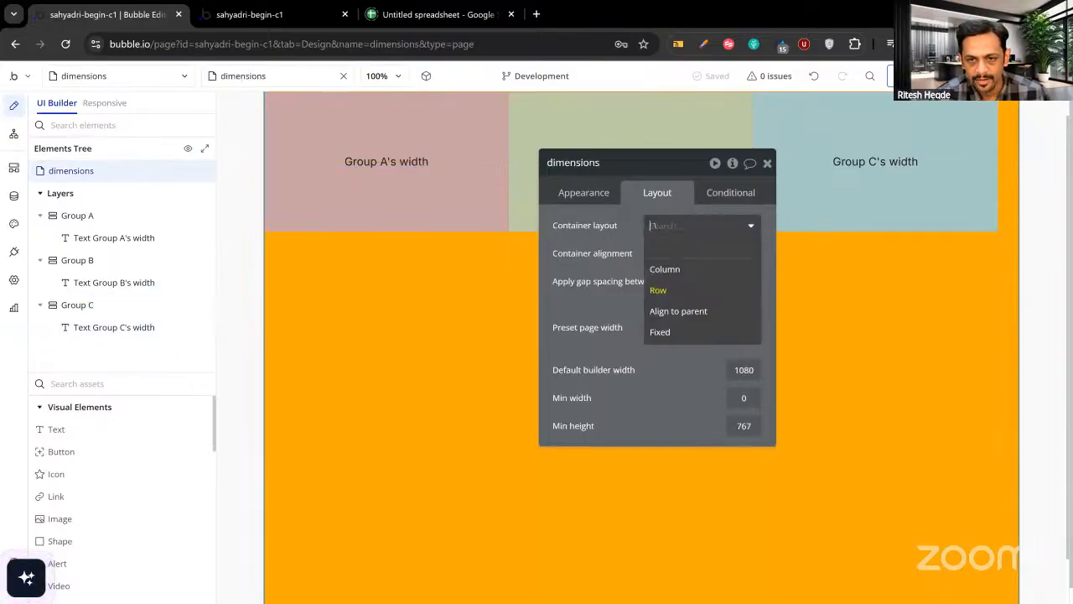
click(673, 270)
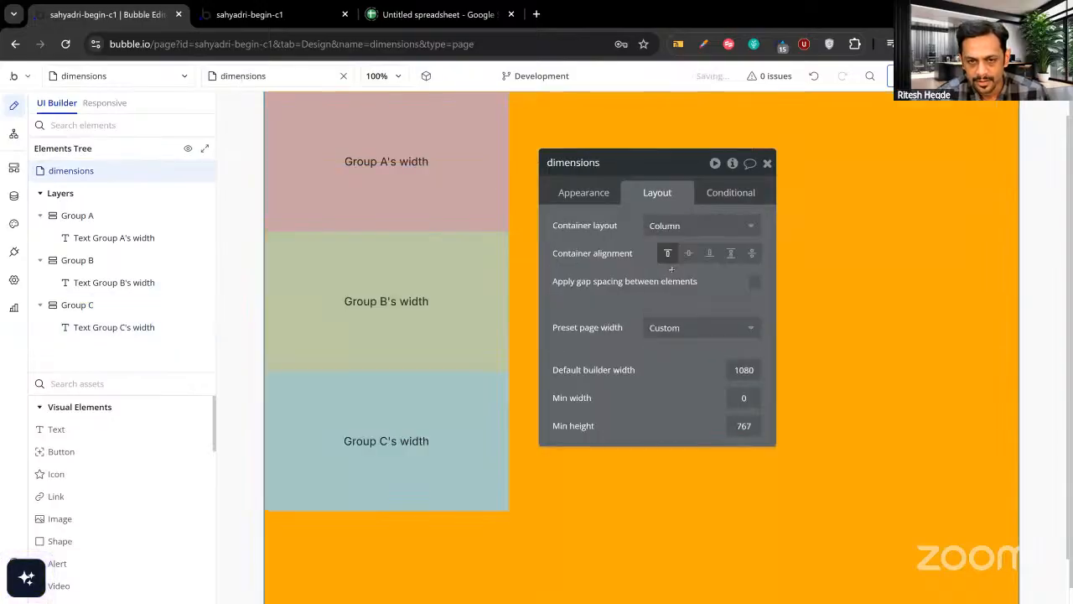
click(437, 218)
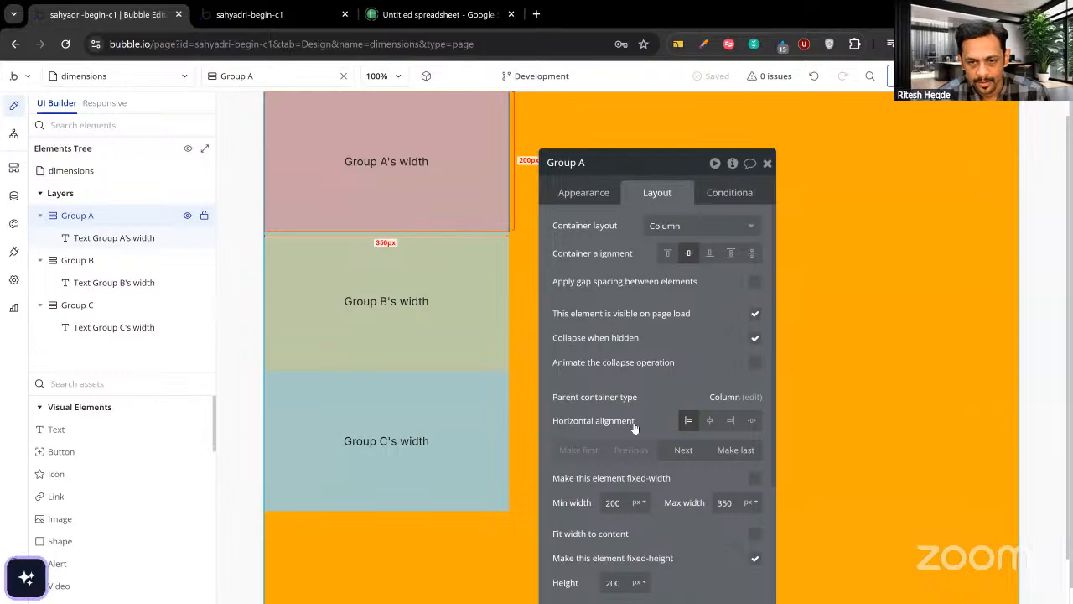
drag(711, 534, 742, 448)
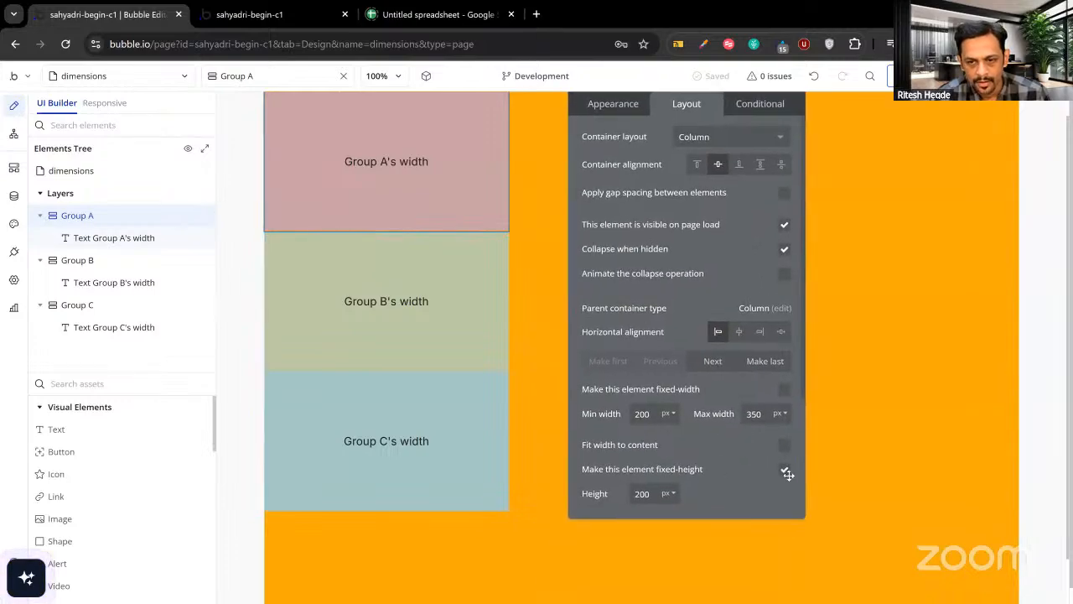
click(454, 443)
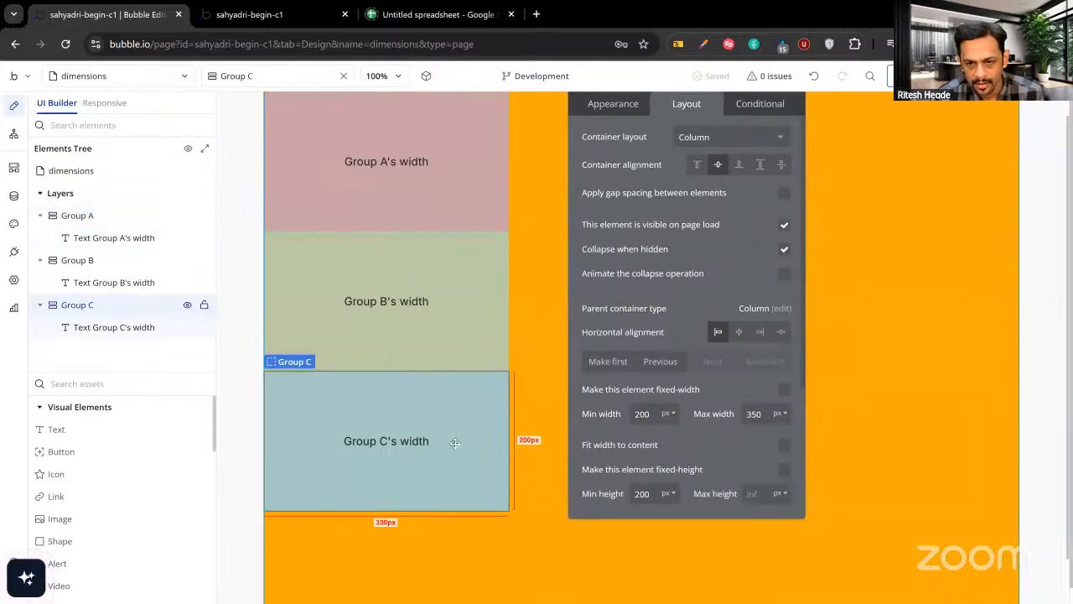
scroll(763, 444, down, 2)
click(784, 387)
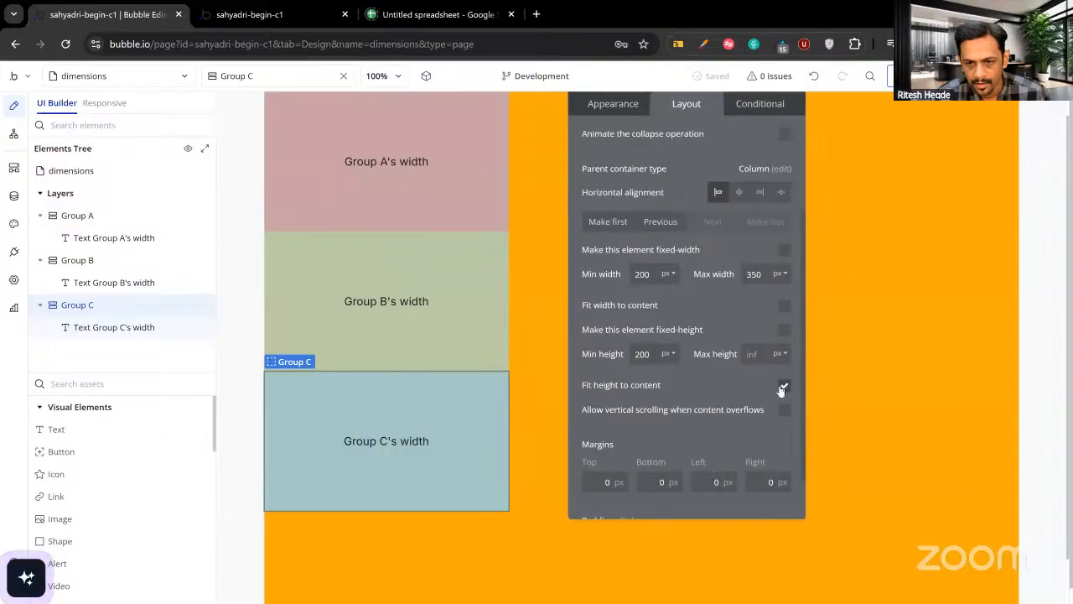
Make Group B fit its height to content, and give Group A a non-fixed, non-fitted height.
click(432, 337)
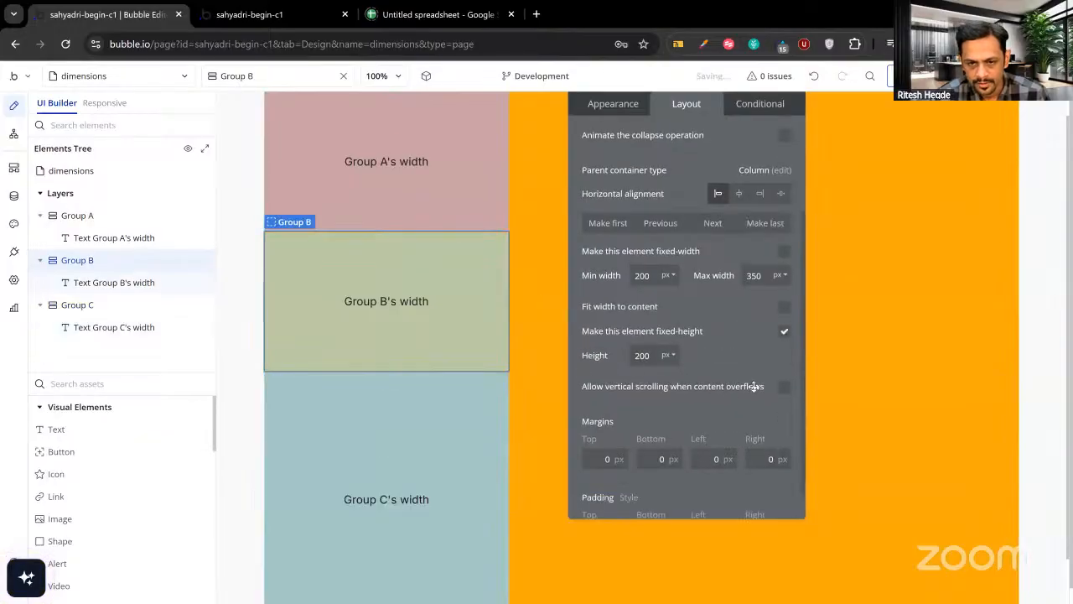
click(784, 332)
click(784, 387)
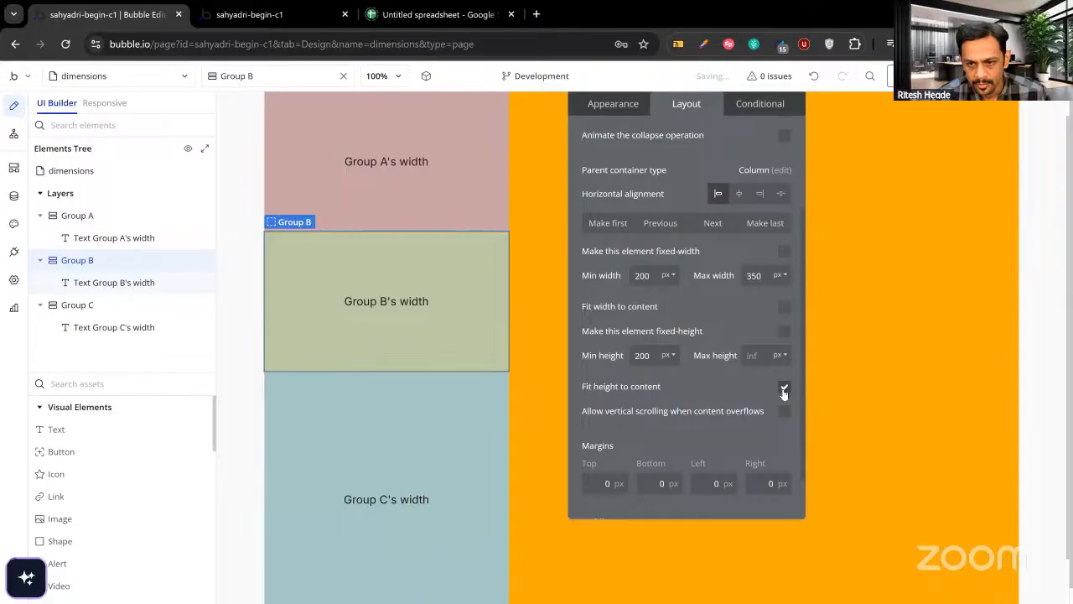
click(419, 210)
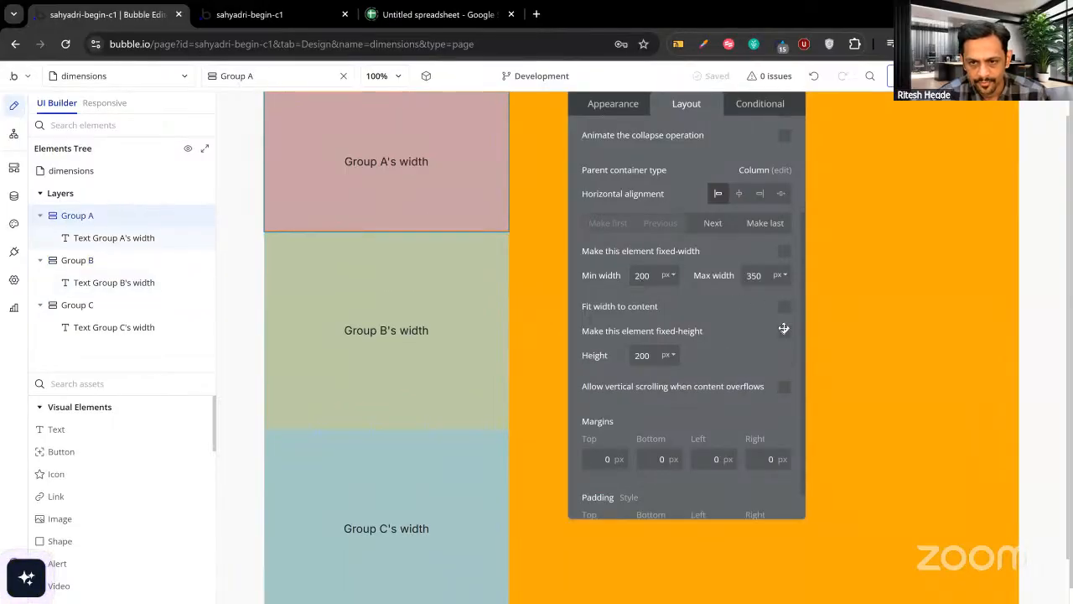
click(784, 333)
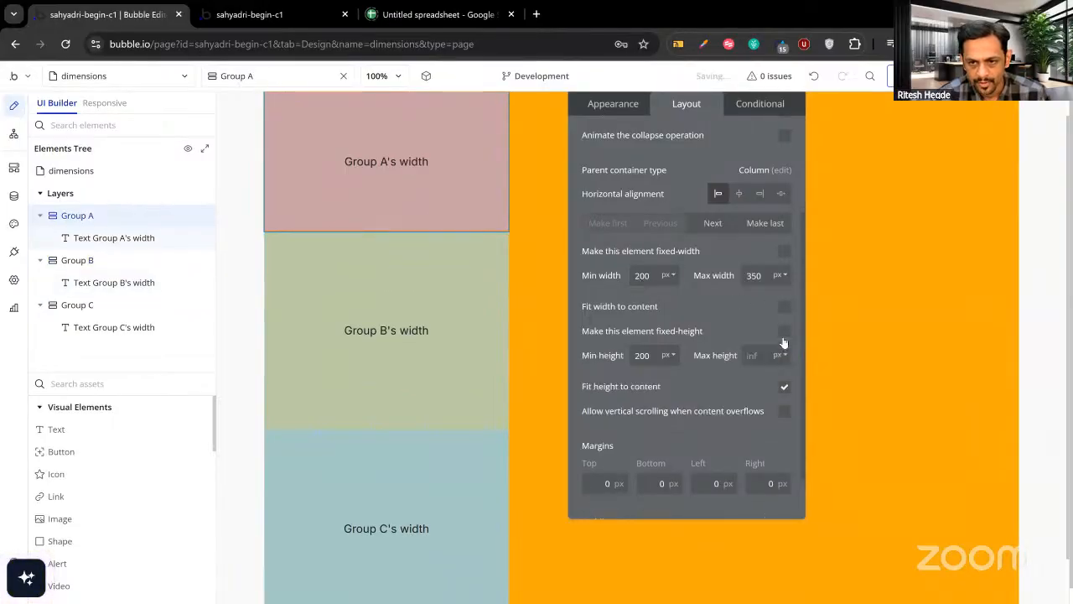
click(784, 384)
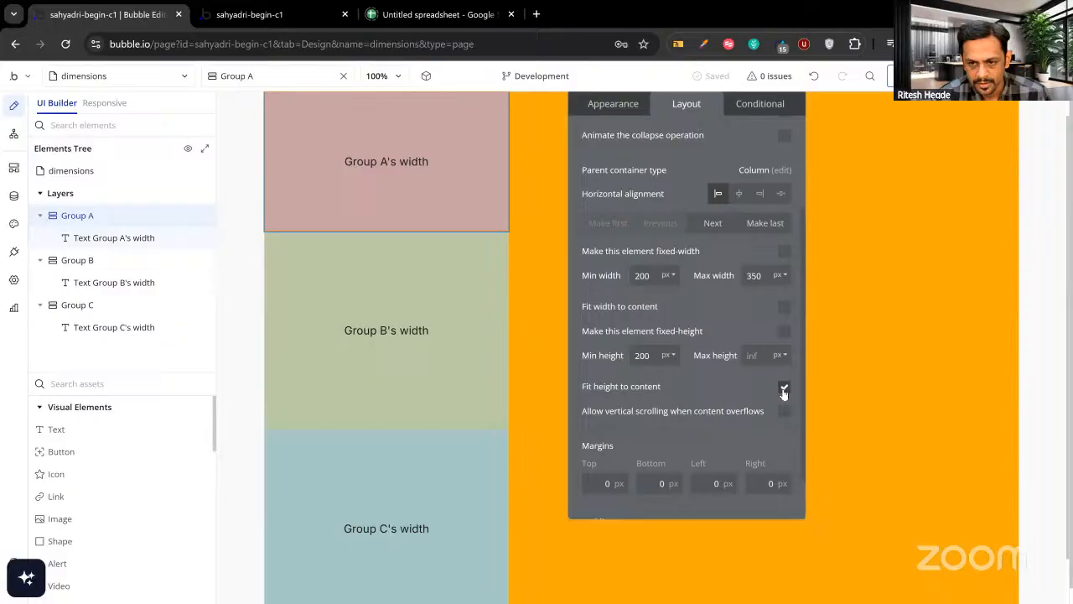
Remove ?debug_mode=true from the preview address, reload it, and return to the editor.
click(290, 17)
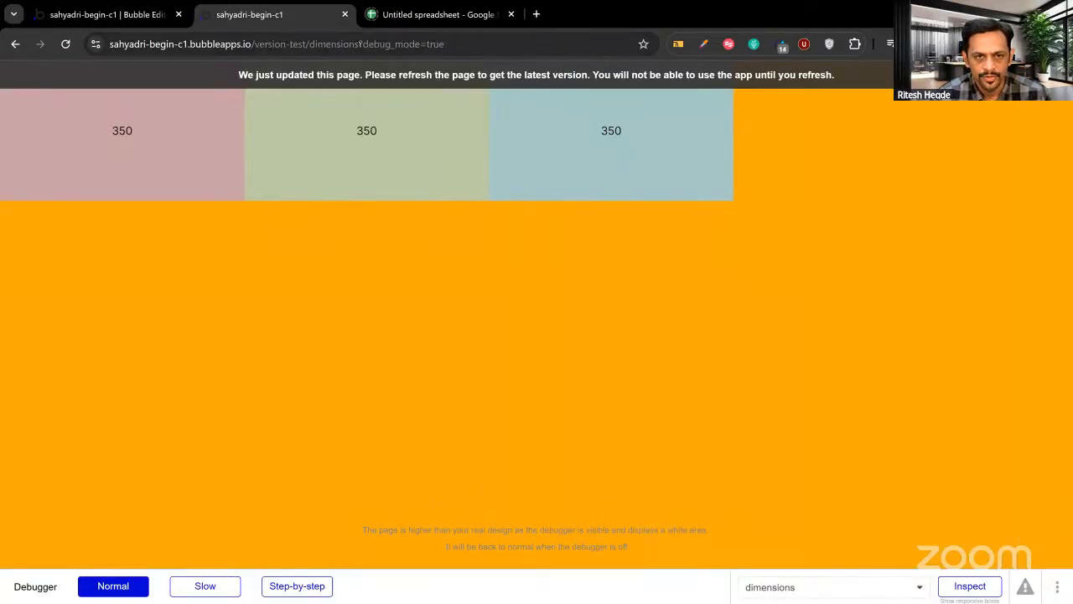
drag(360, 43, 461, 574)
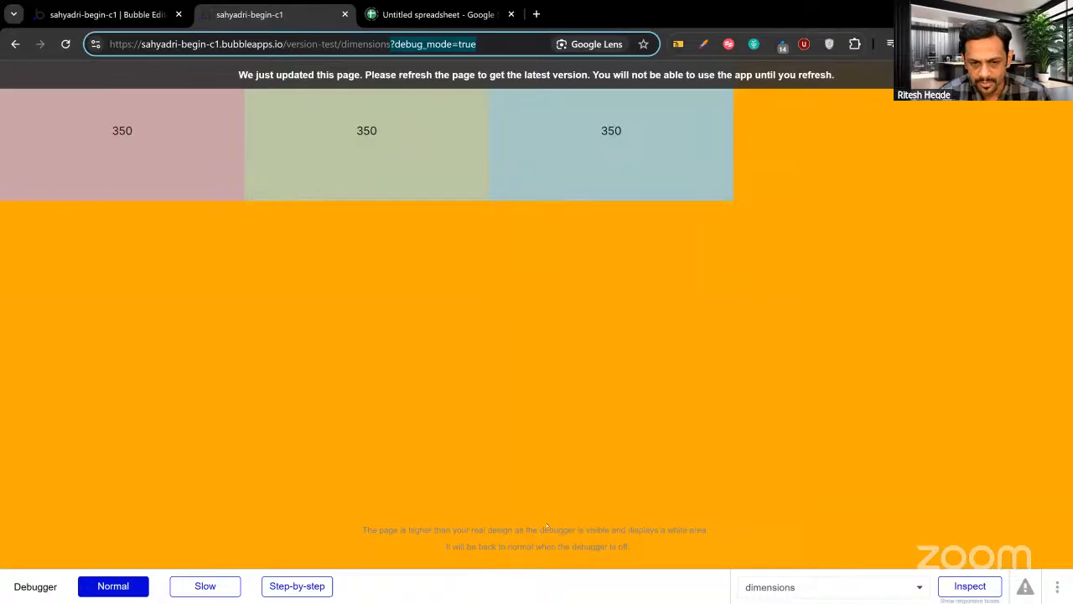
key(BackSpace)
key(Return)
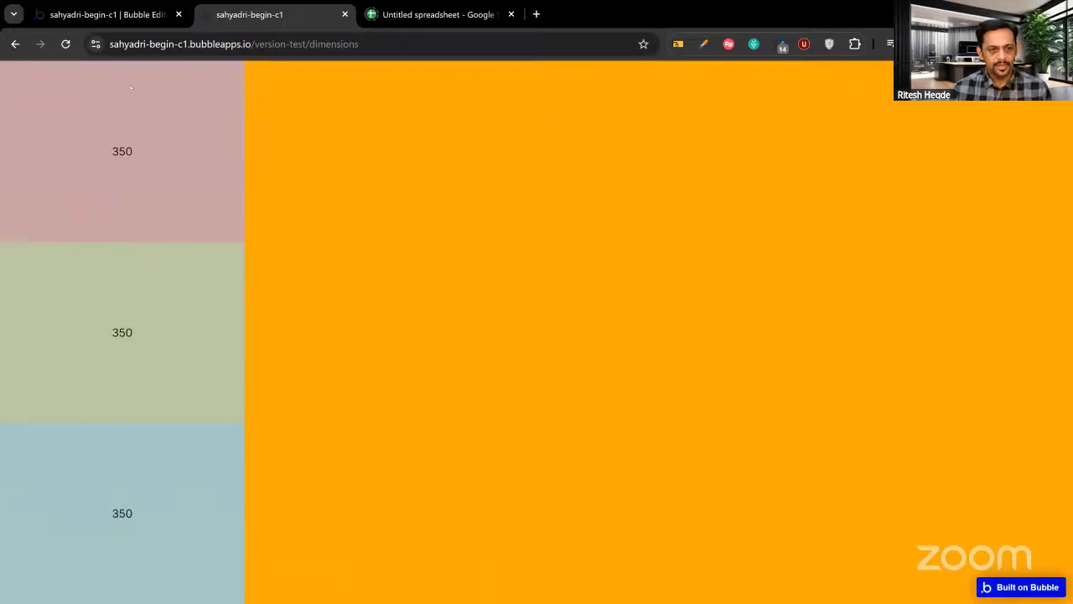
click(109, 17)
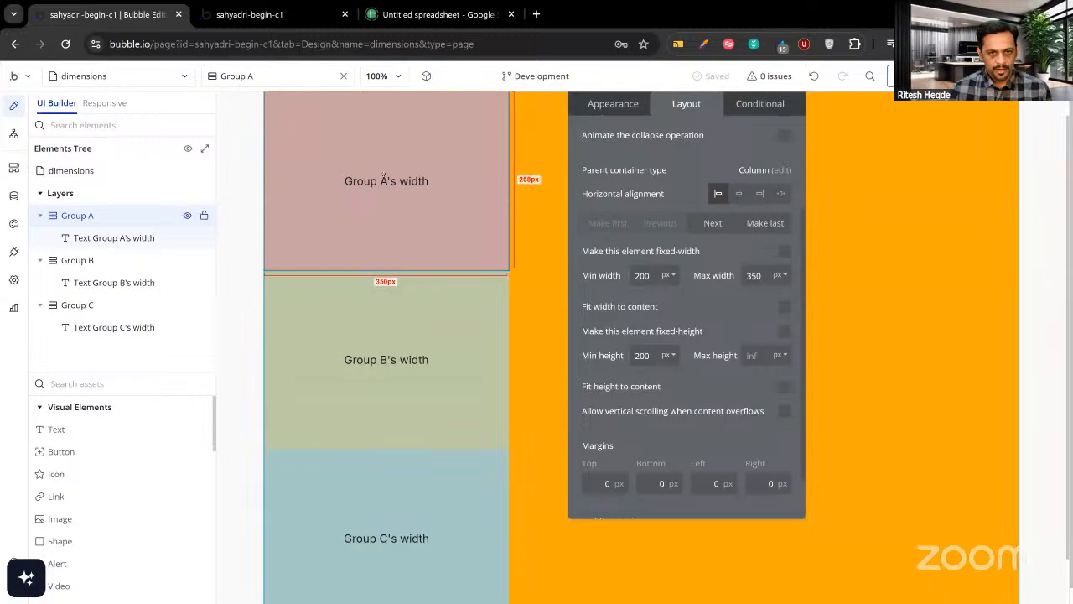
Change the texts of Groups A, B and C from width to height, and preview 259.0625 in each.
click(620, 104)
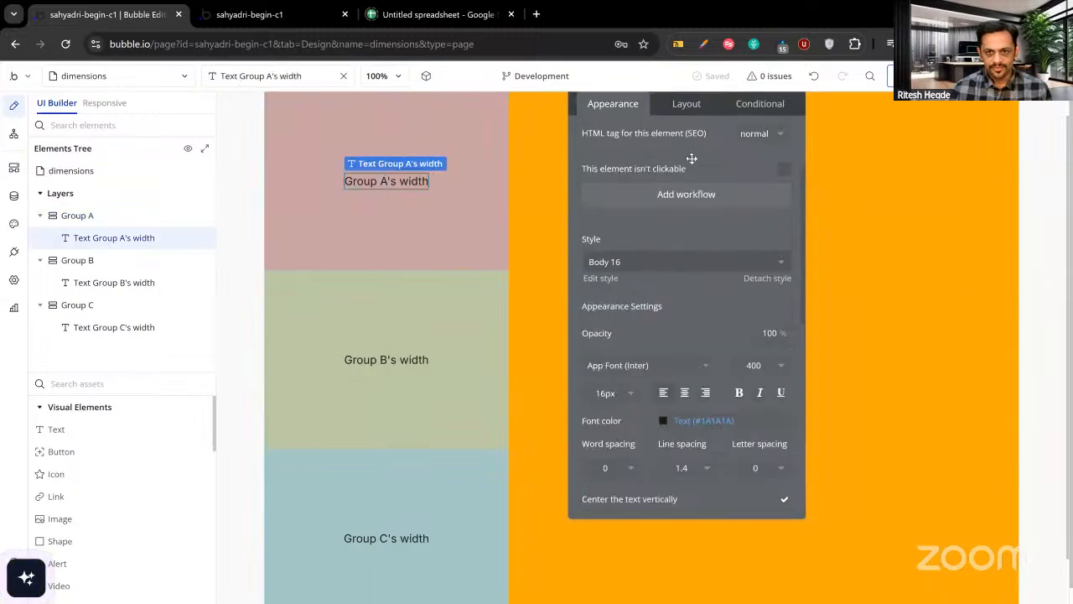
scroll(697, 171, up, 2)
click(646, 138)
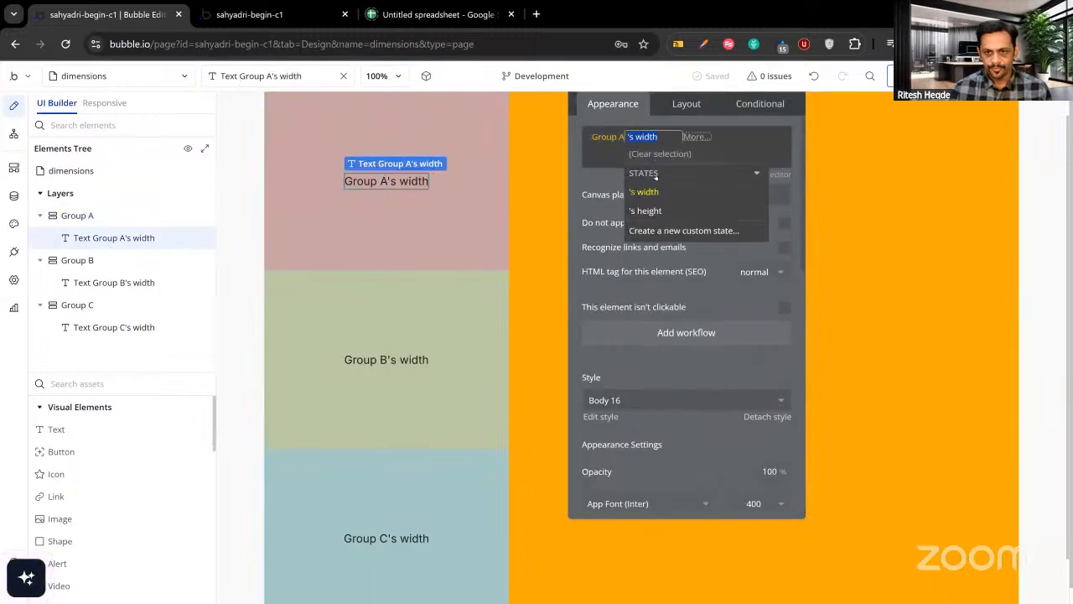
click(651, 211)
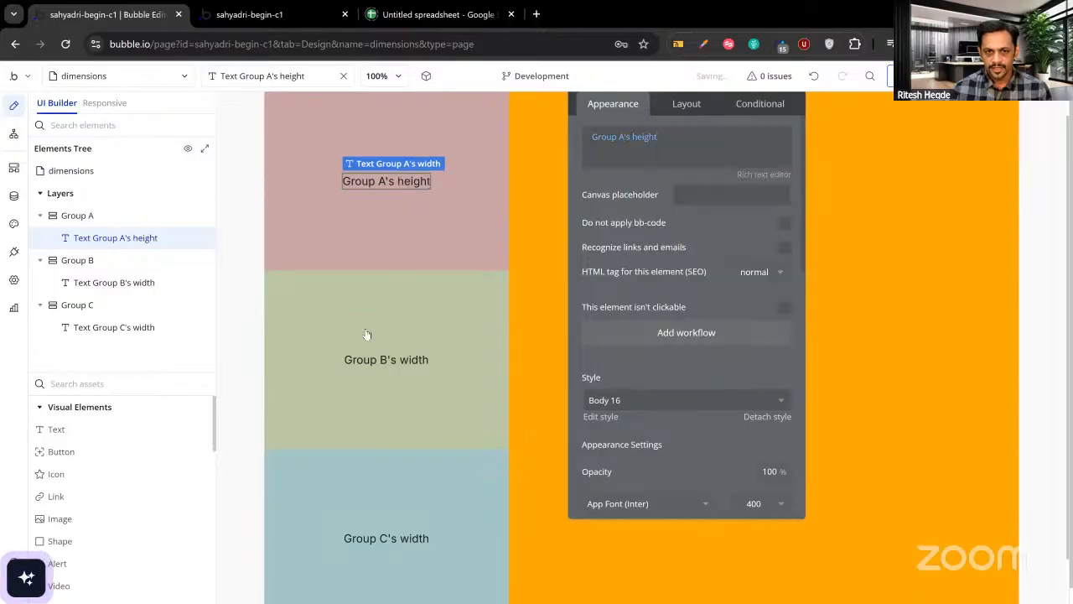
click(373, 359)
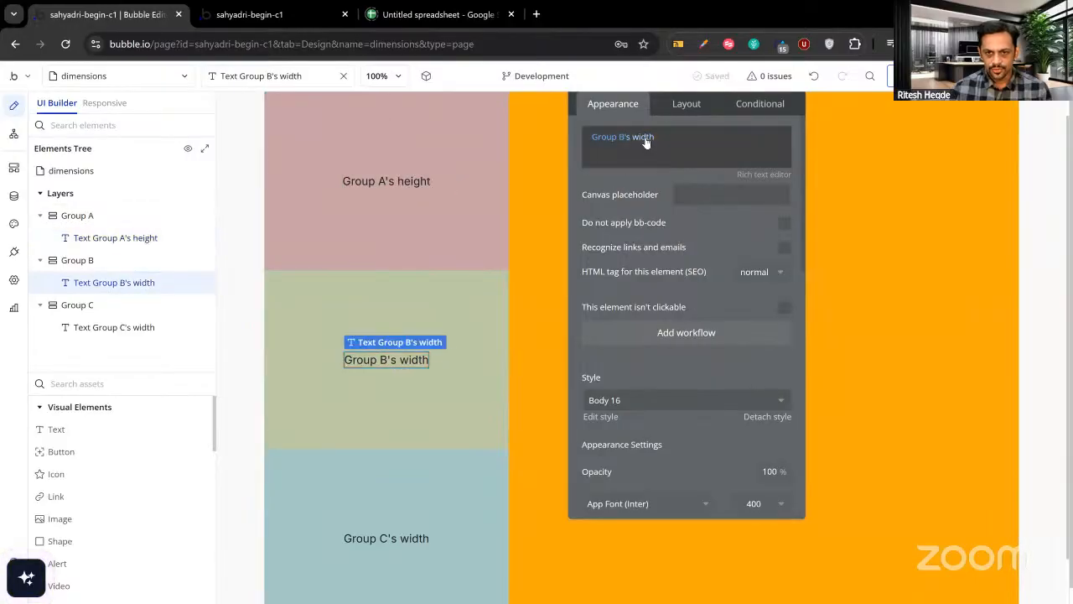
click(642, 137)
click(646, 210)
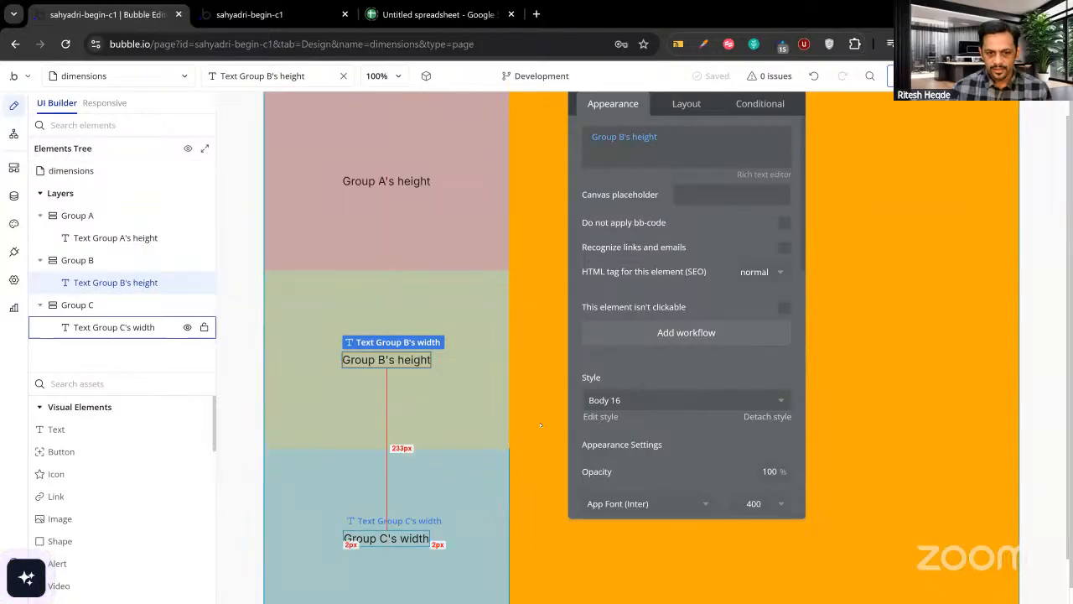
click(390, 536)
click(642, 136)
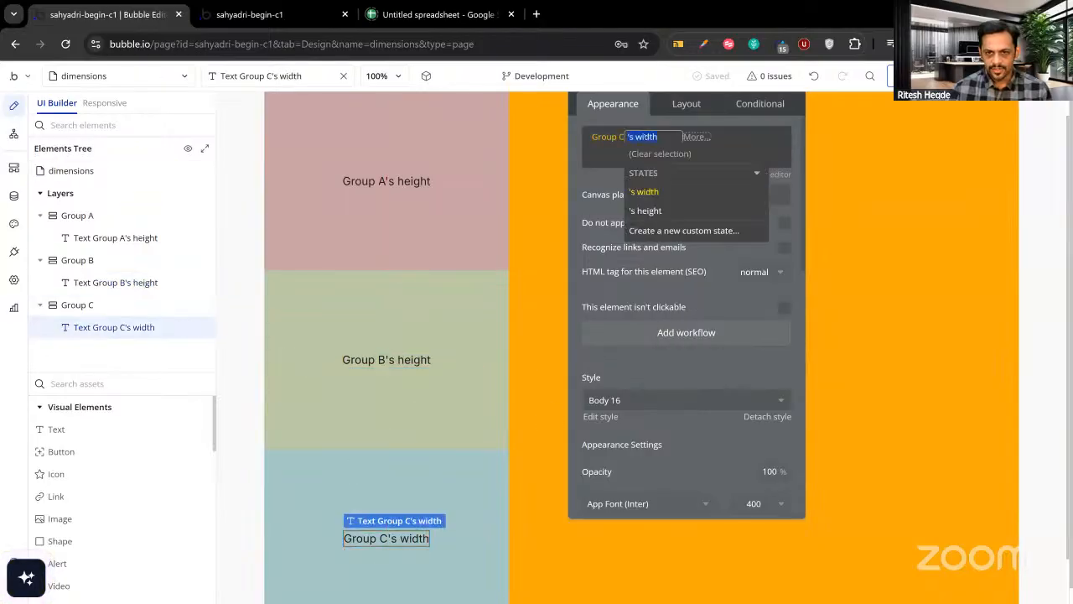
click(646, 210)
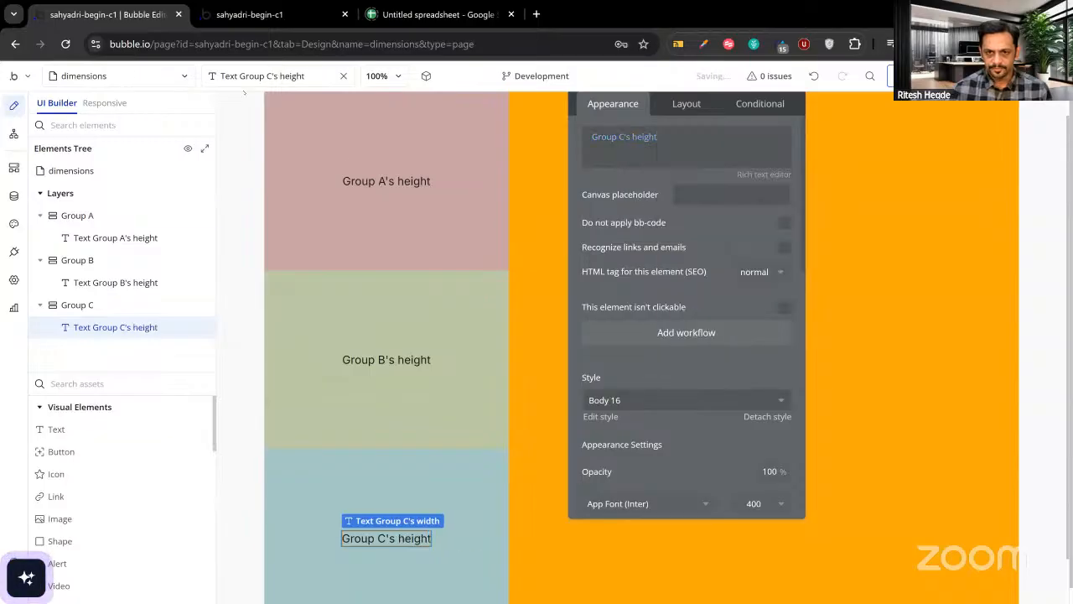
click(225, 16)
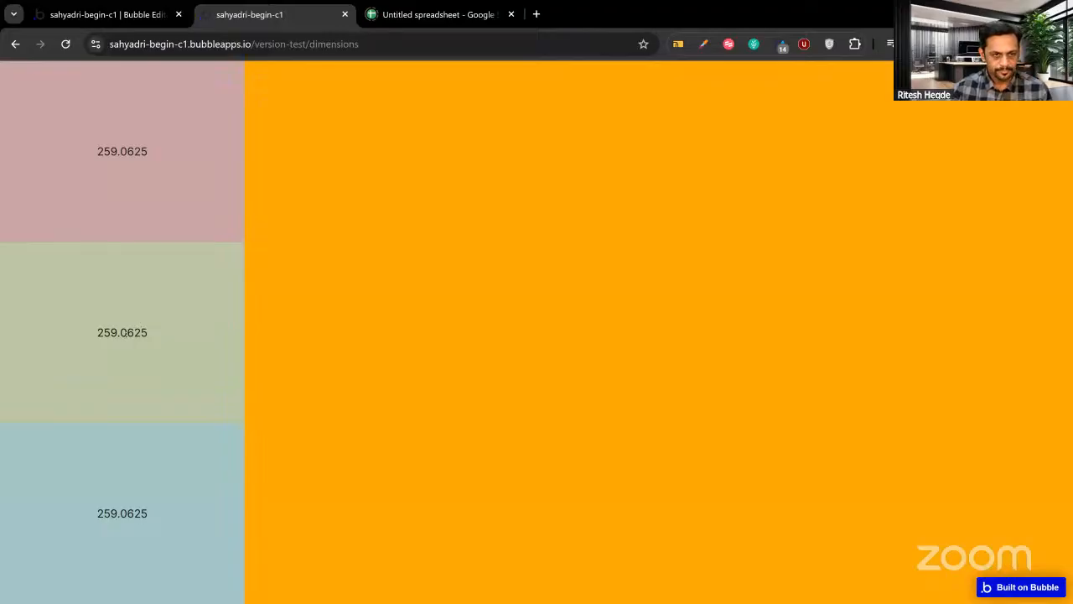
Check the preview heights, then select the dimensions page and show its Layout settings.
click(125, 14)
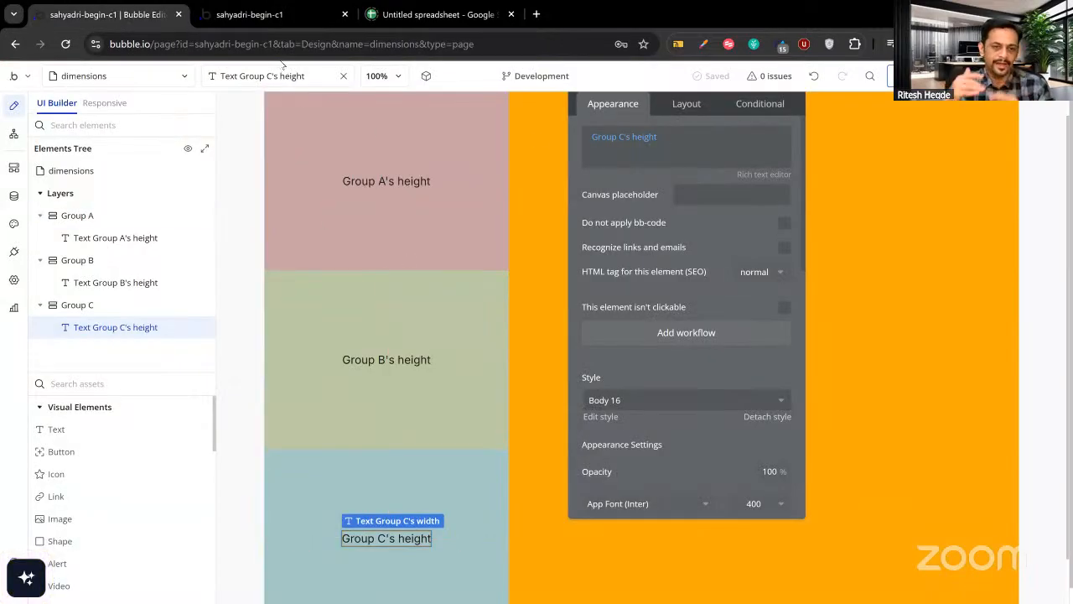
click(265, 17)
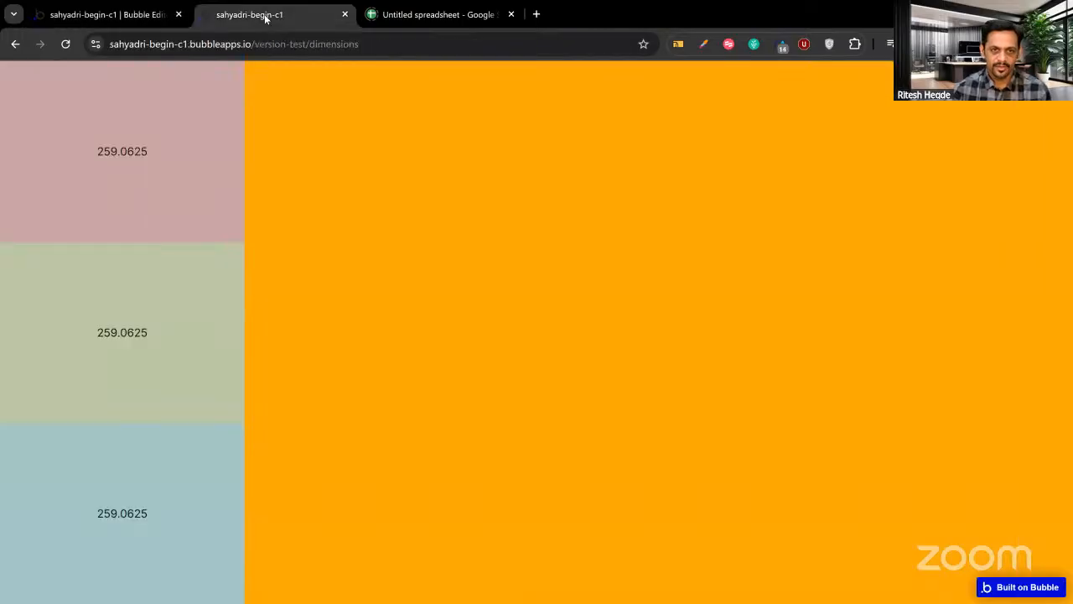
click(121, 17)
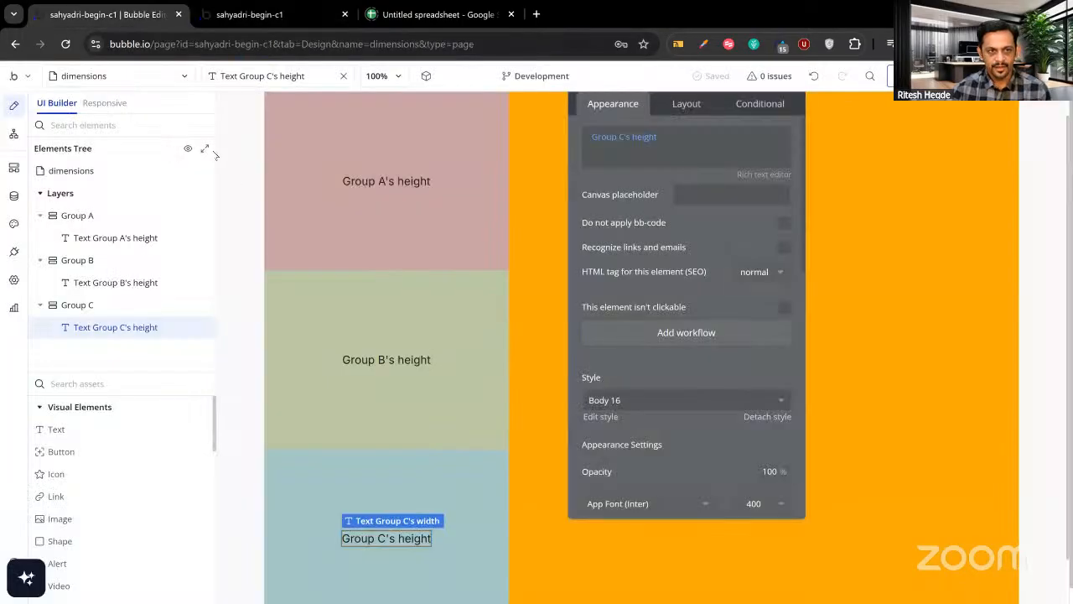
click(98, 173)
click(690, 104)
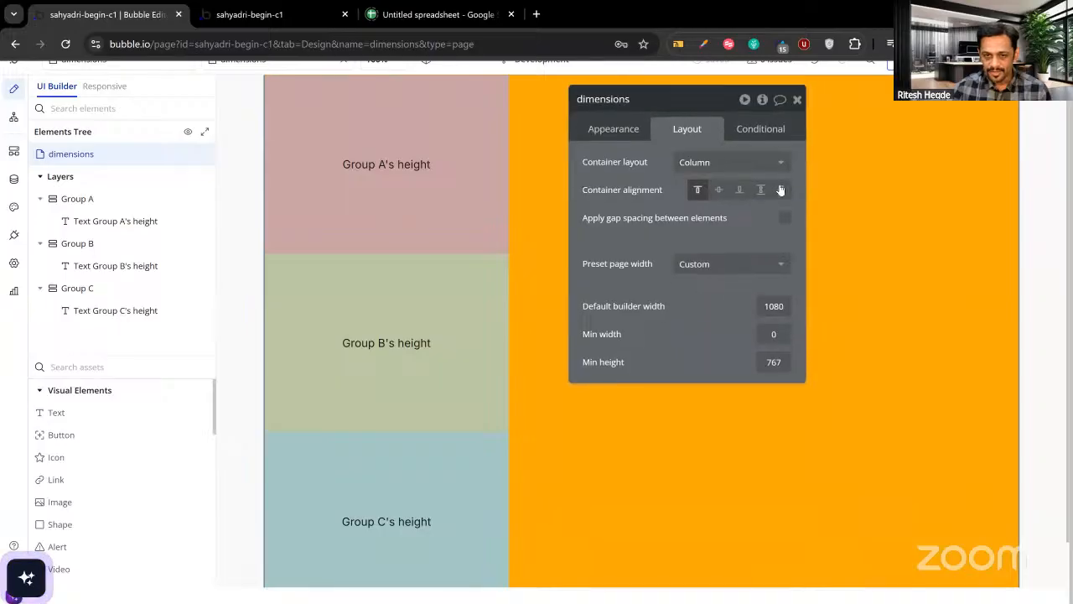
Select Groups A, B and C and group them into a new column container, Group D.
click(797, 99)
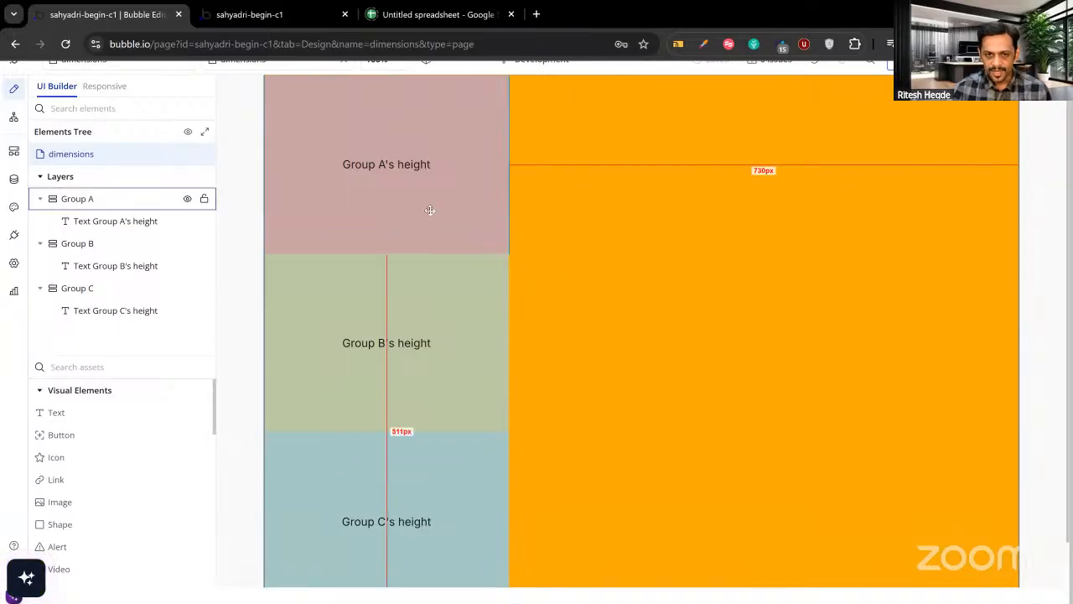
click(429, 209)
shift+click(444, 282)
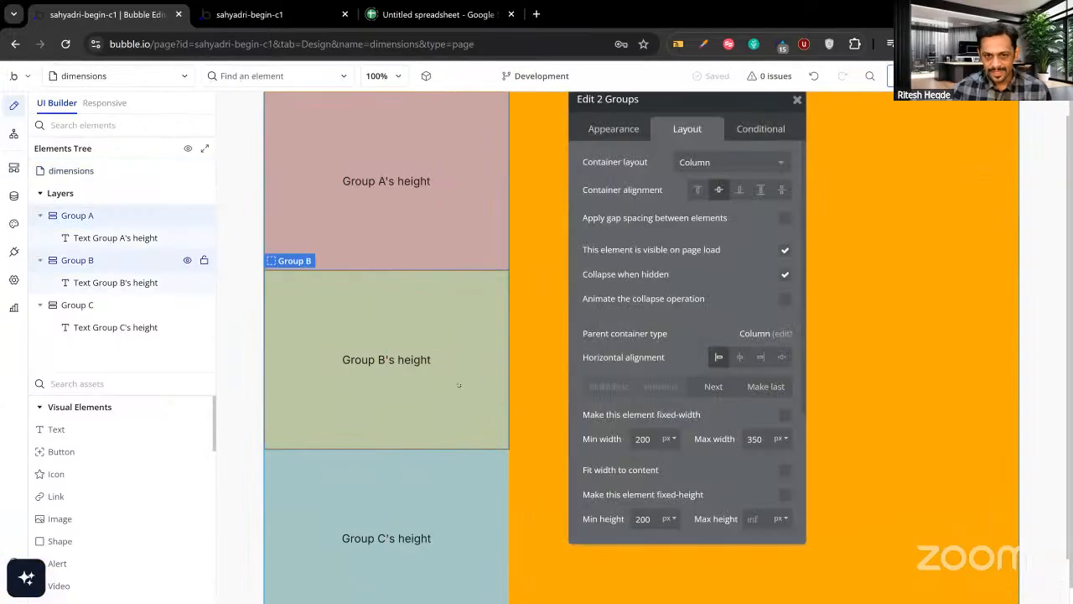
shift+click(455, 478)
right_click(457, 478)
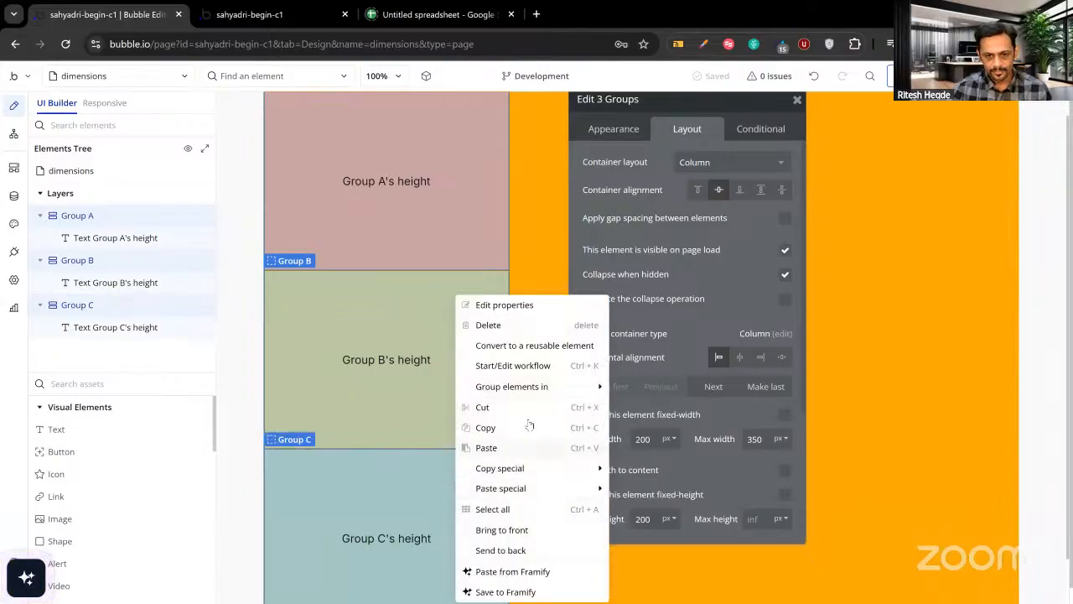
mouse_move(533, 388)
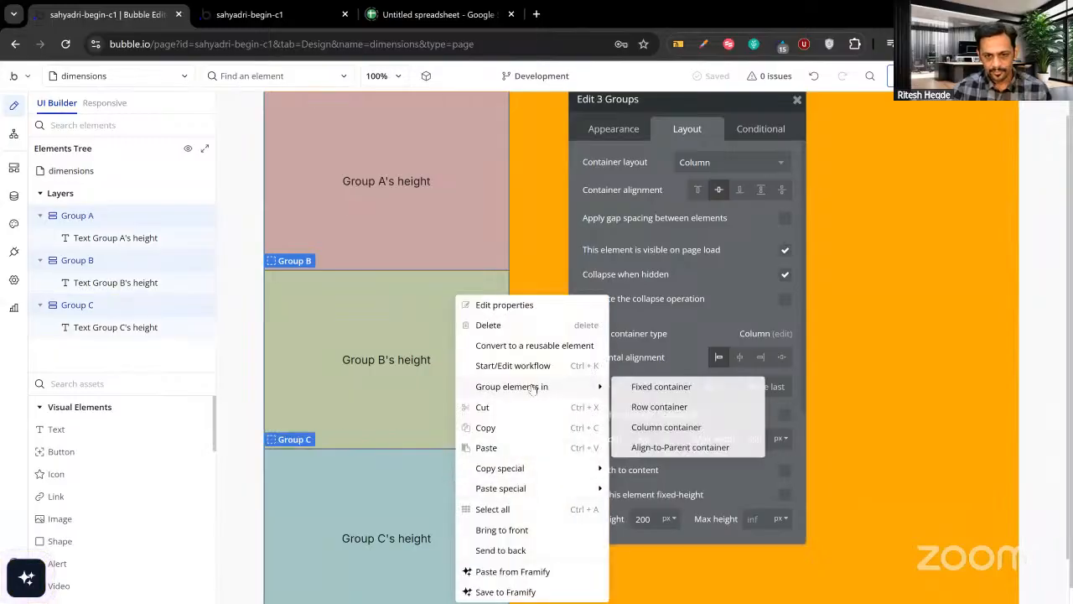
click(662, 427)
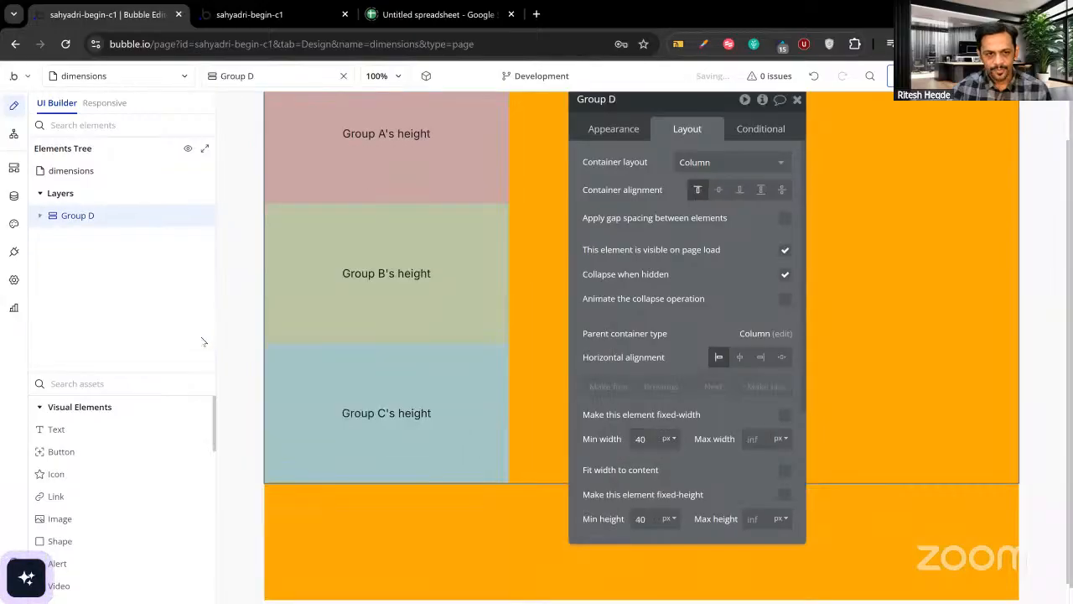
Uncheck Fit height to content for Group D and set its Max height to 900.
scroll(709, 482, down, 2)
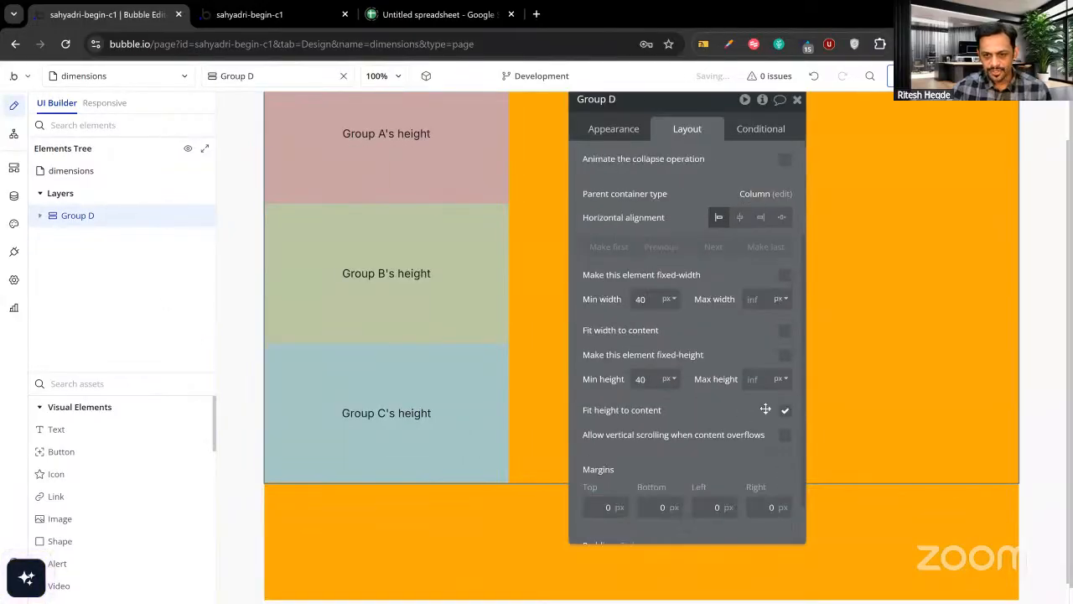
click(785, 410)
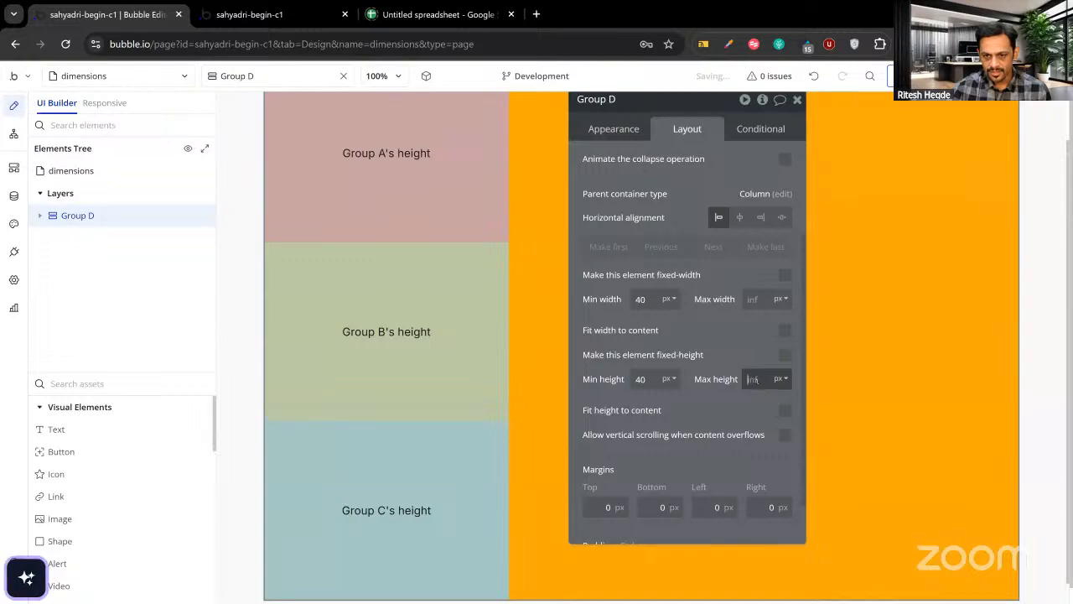
click(753, 379)
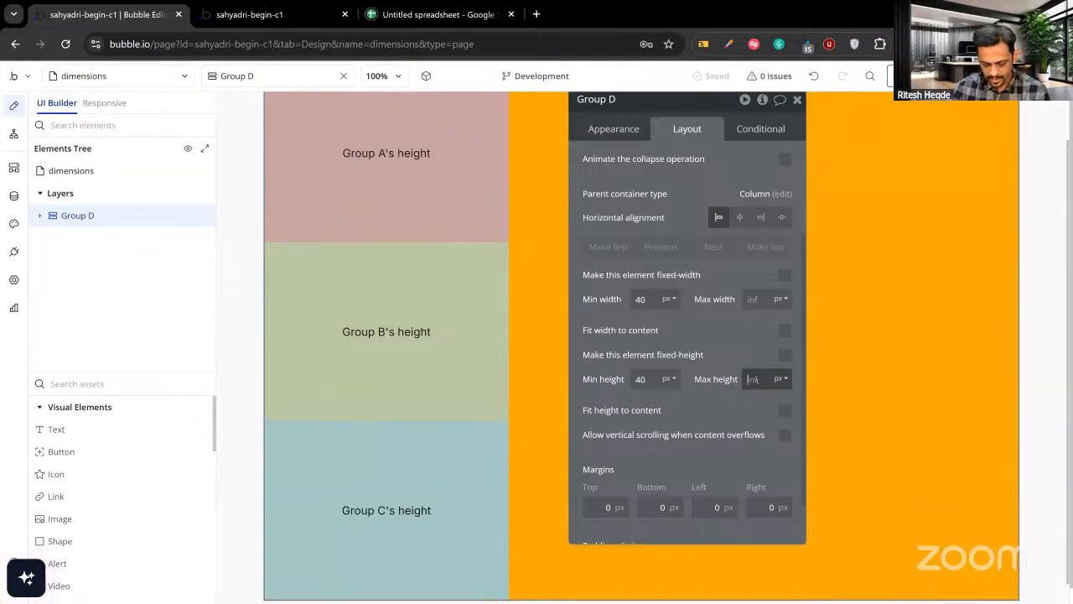
text(900)
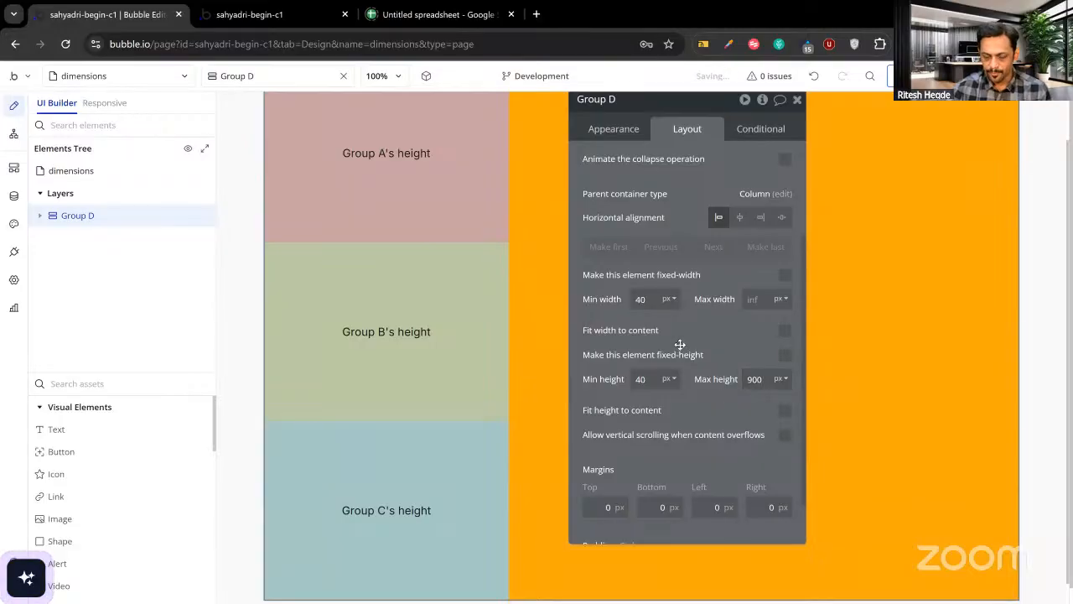
Check the preview still shows 259.0625 per group, and select the dimensions page.
click(252, 14)
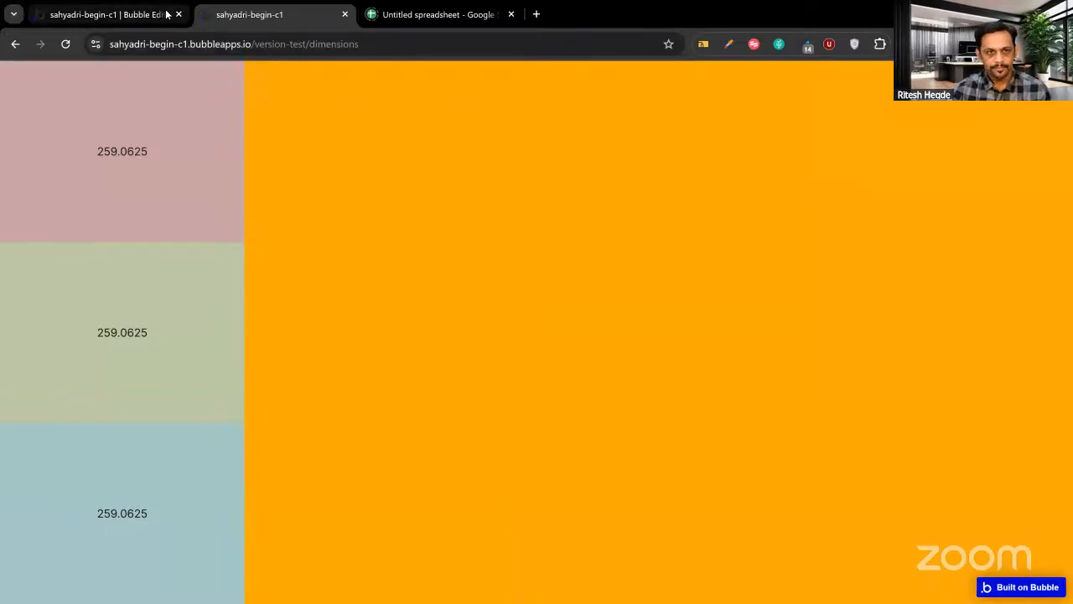
click(107, 15)
click(92, 178)
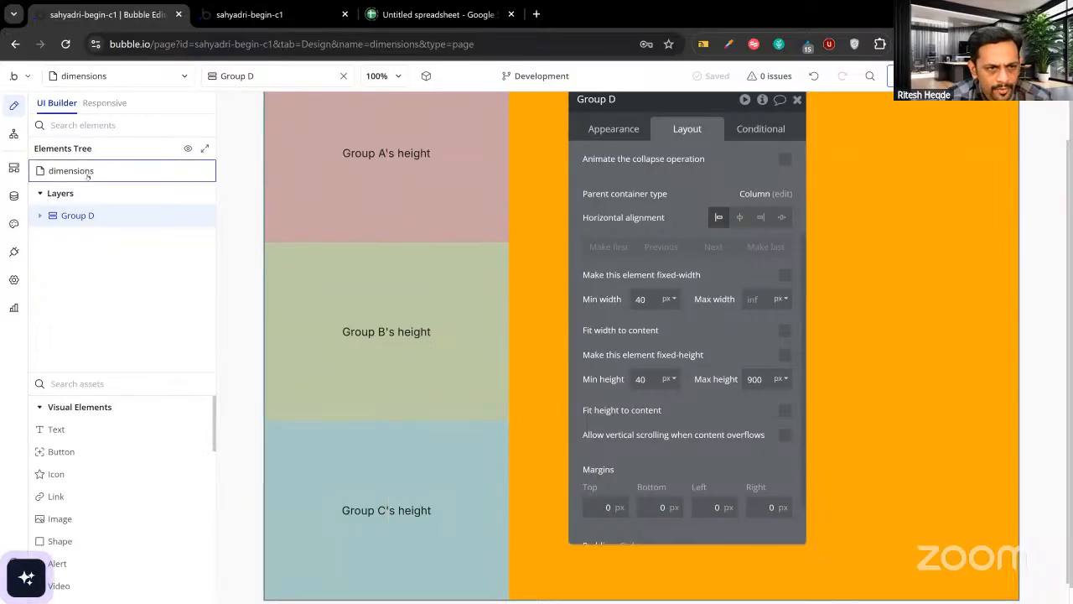
click(231, 19)
click(92, 20)
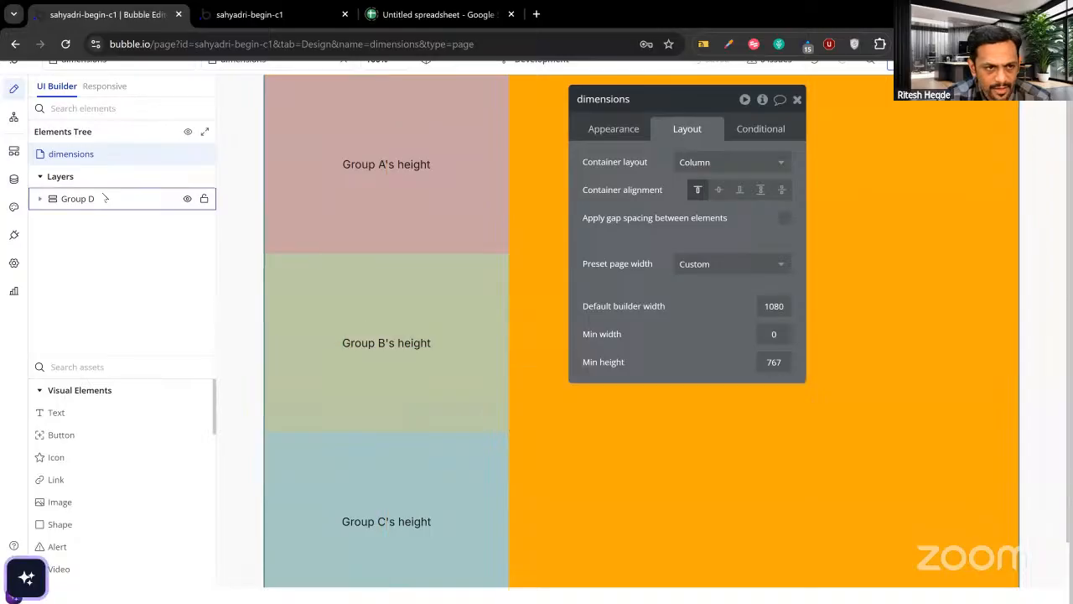
Set Group D's Max height to 700, and confirm in the preview that each group is 233.328125 tall.
click(77, 199)
scroll(767, 454, down, 3)
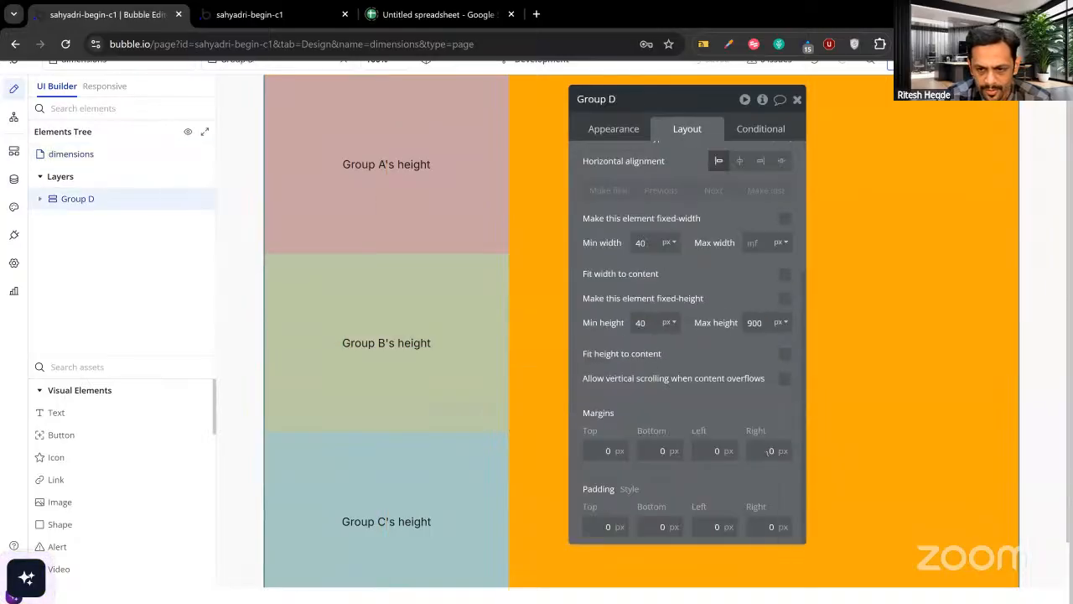
click(755, 322)
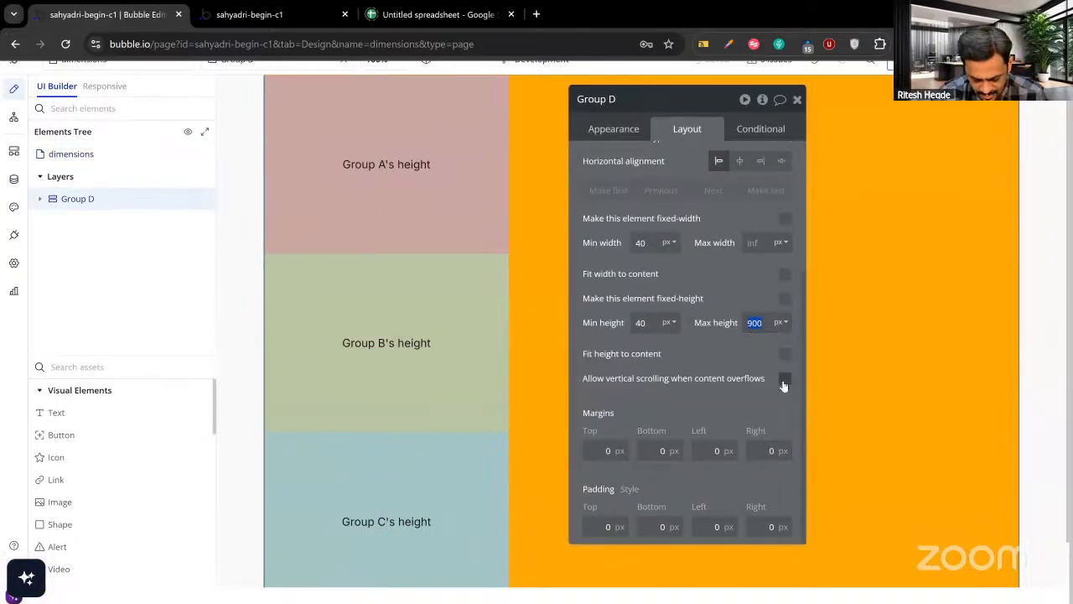
text(700)
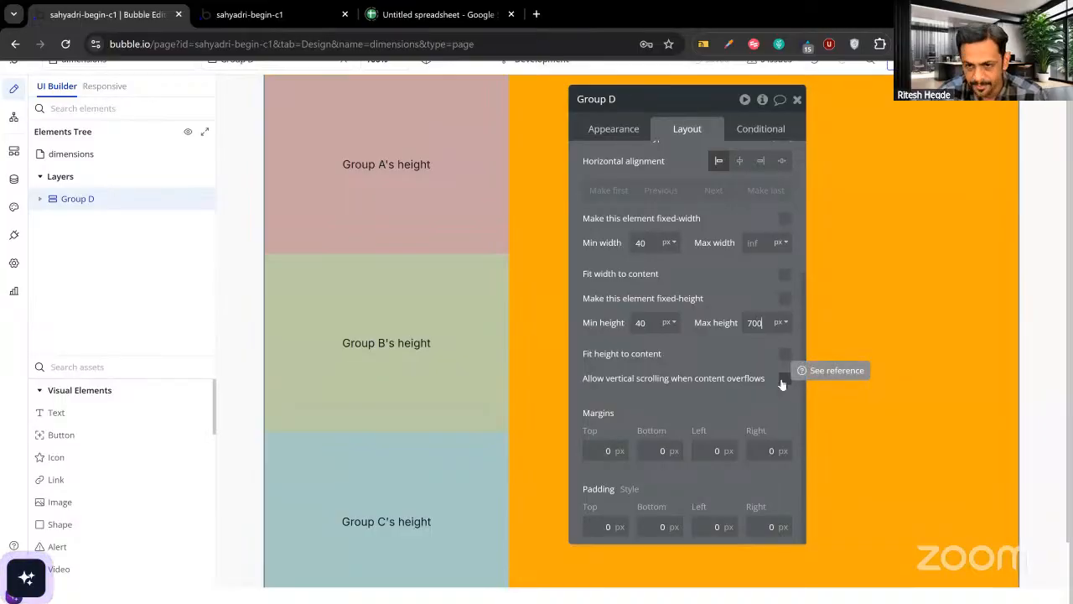
click(261, 17)
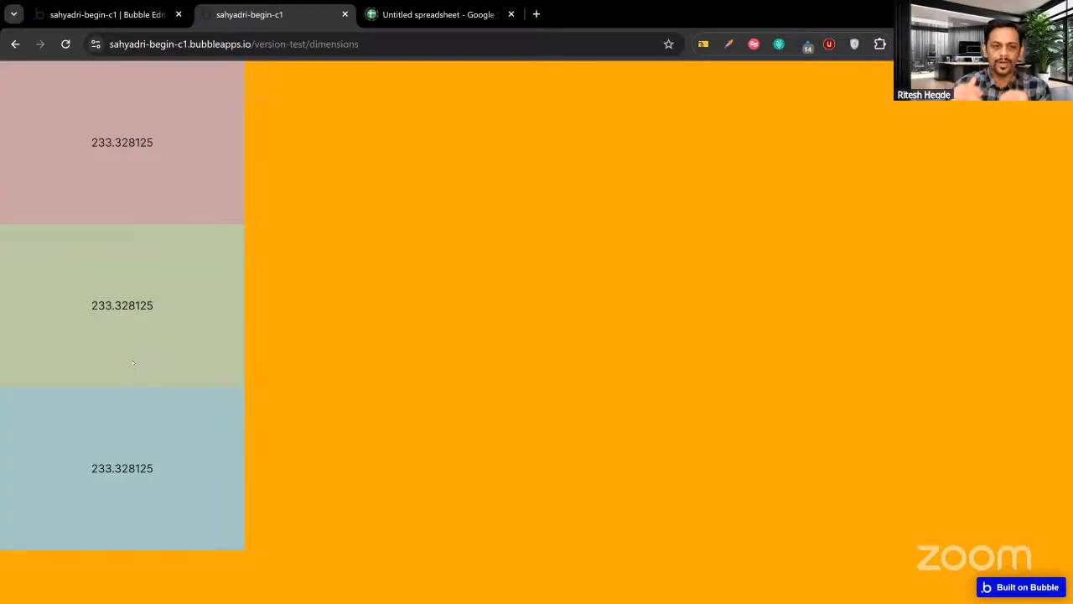
click(131, 18)
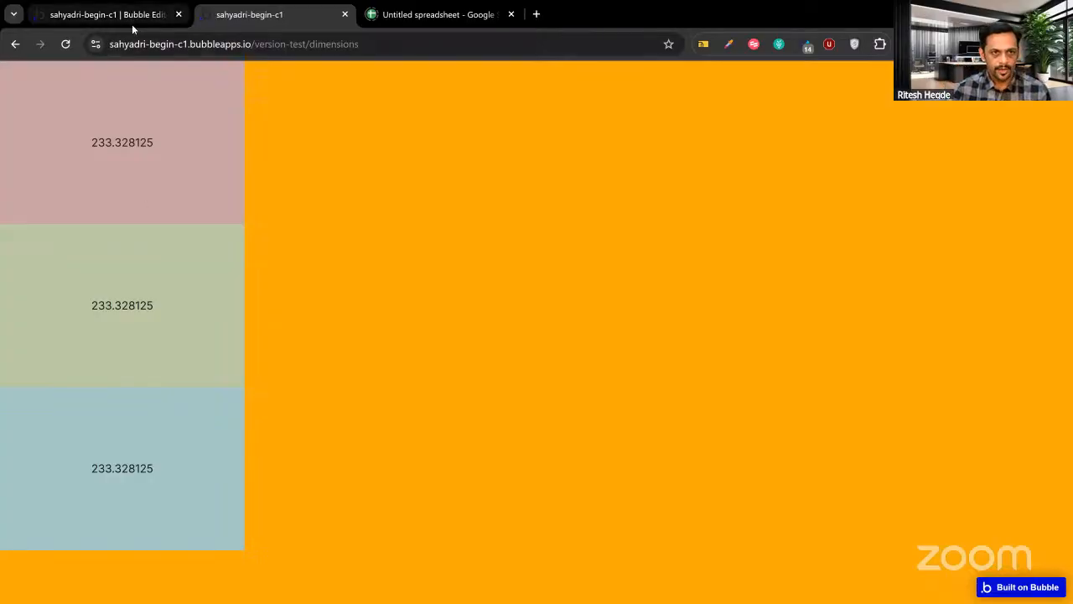
Set Group A's maximum height to 220 px, replacing the mistyped 250.
click(313, 195)
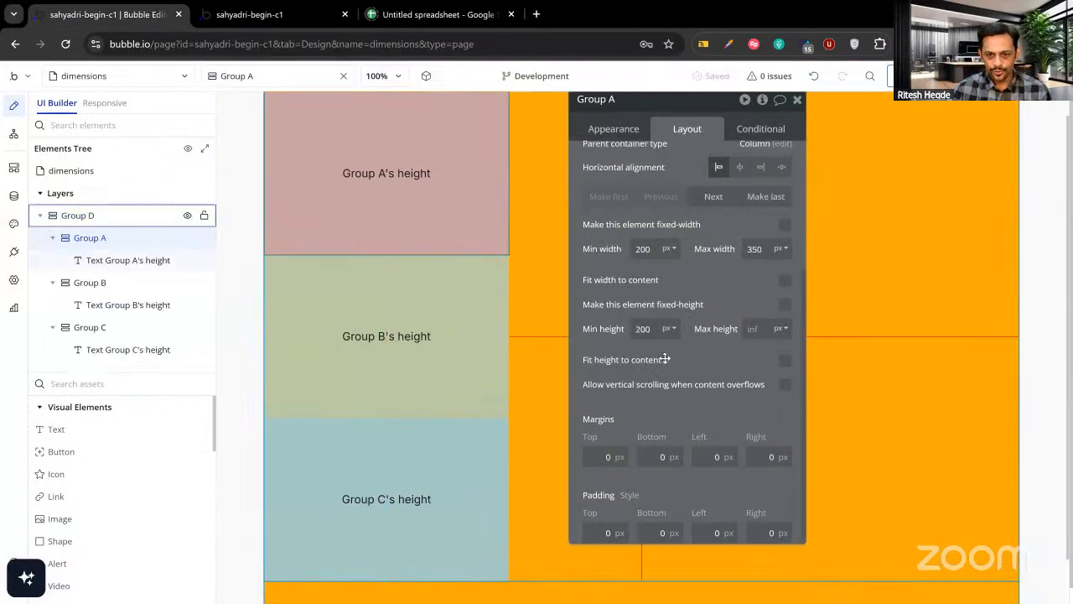
click(755, 329)
text(250)
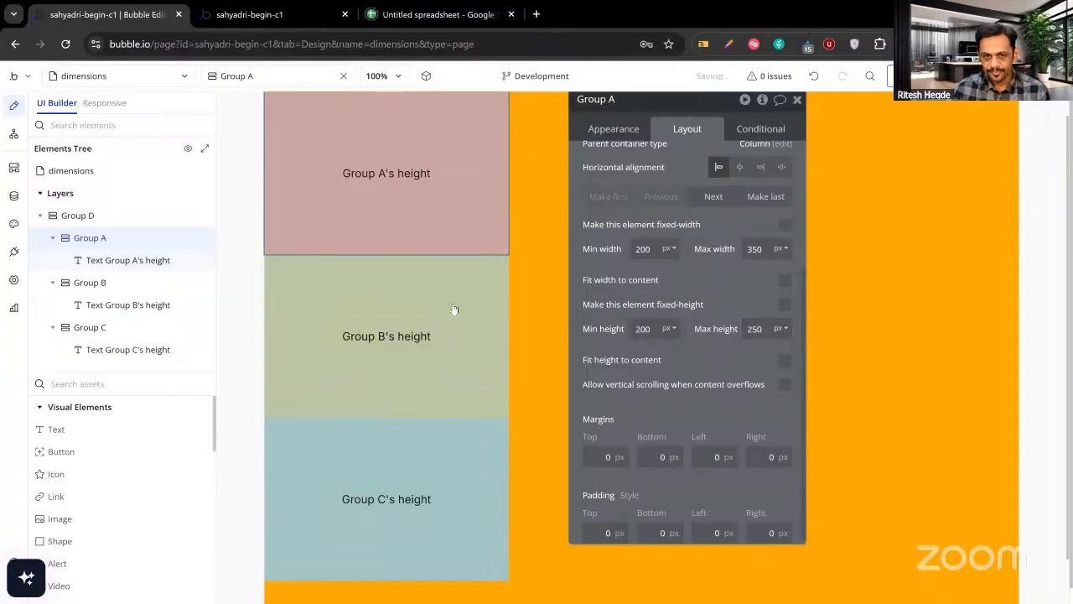
double_click(758, 328)
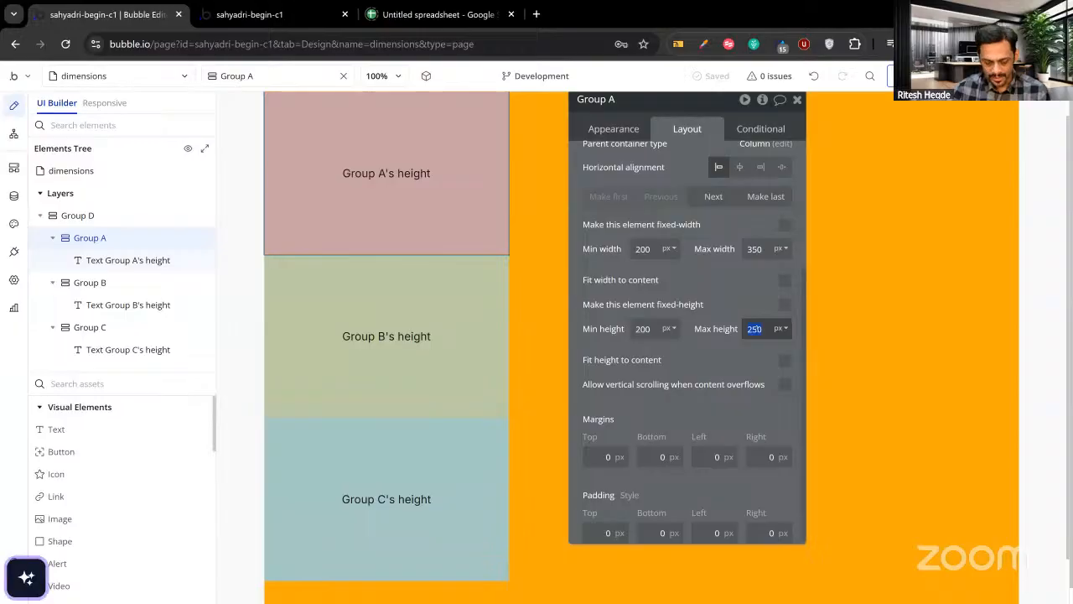
text(220)
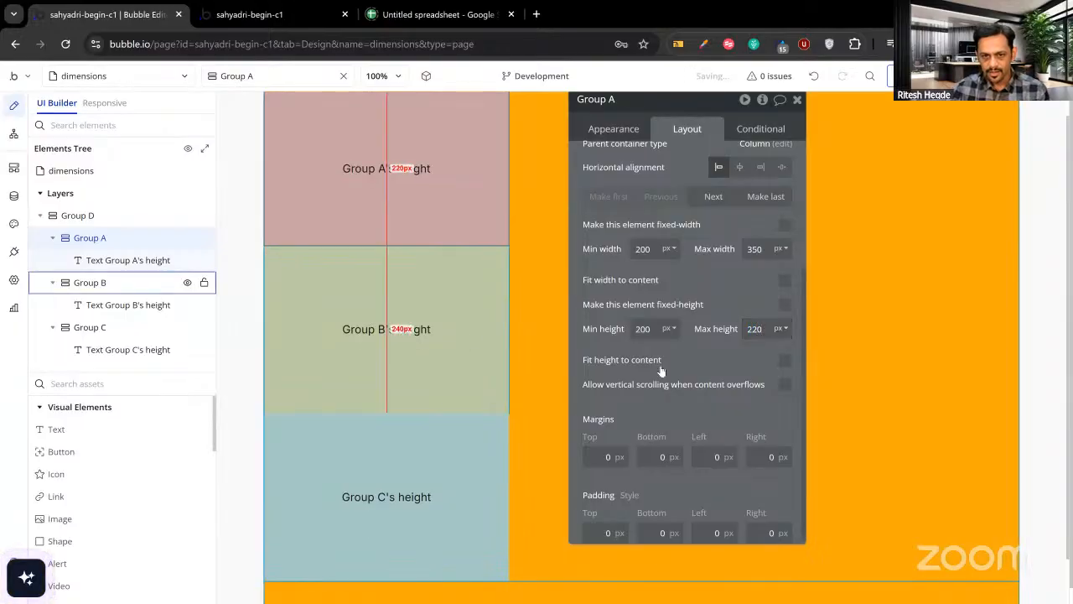
Give Groups B and C a 220 px maximum height and confirm the heights in the preview.
click(474, 339)
click(749, 332)
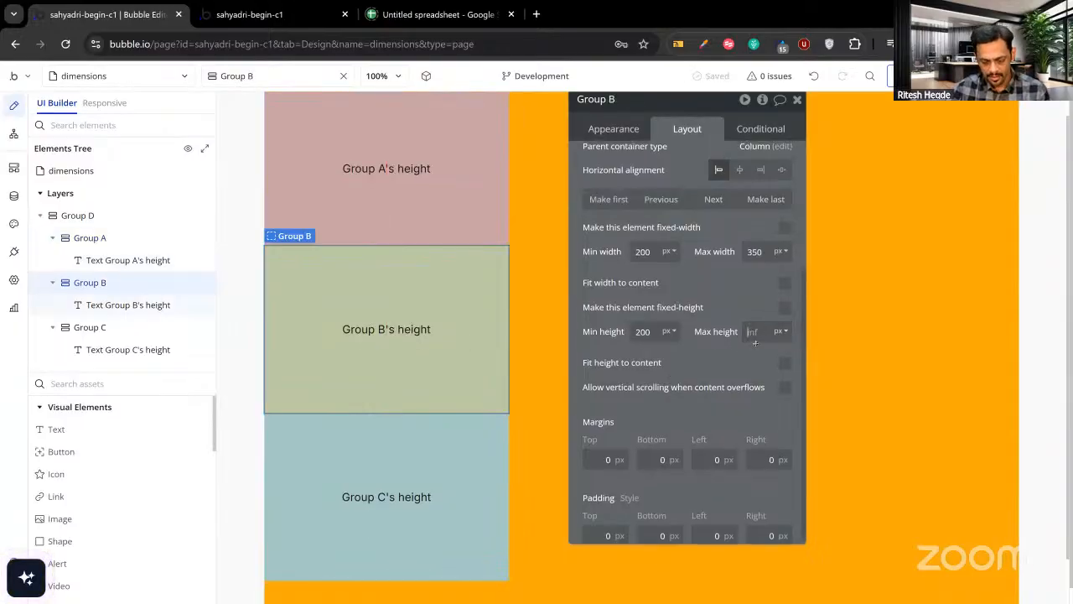
text(220)
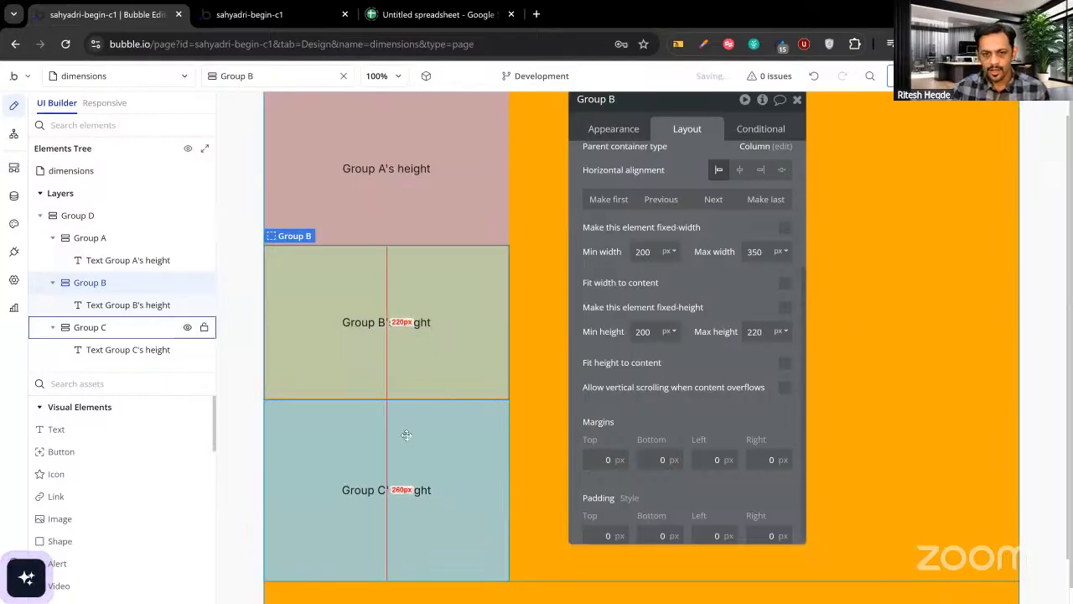
click(406, 435)
click(749, 334)
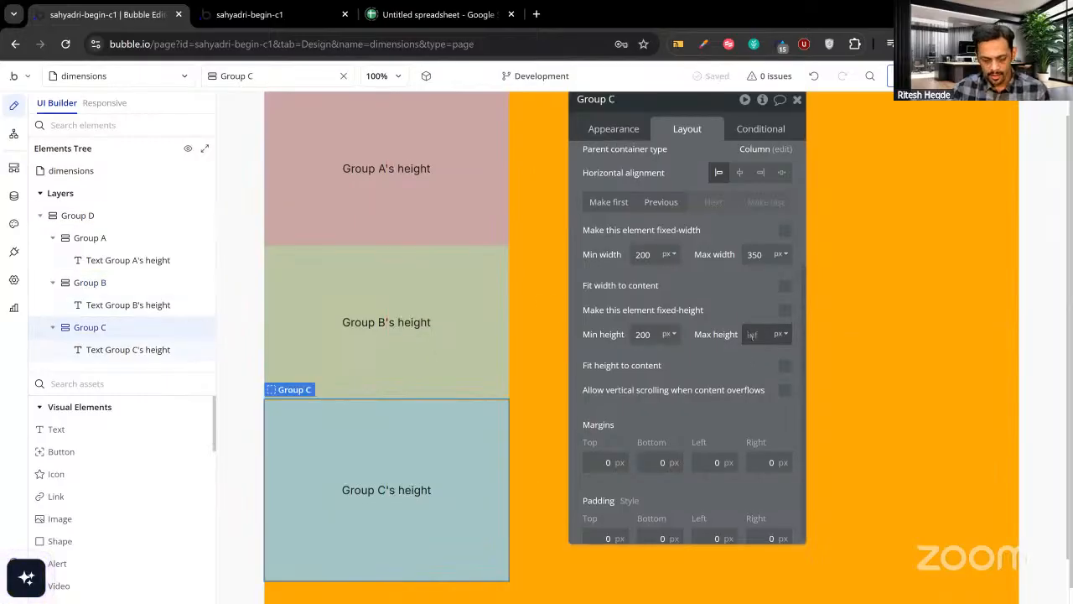
text(220)
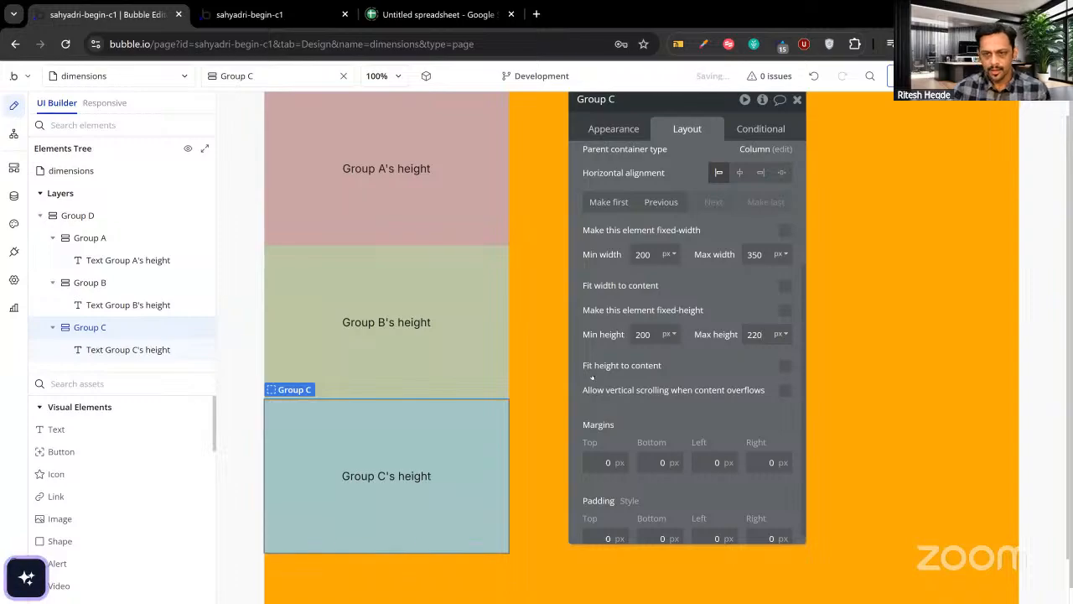
click(250, 16)
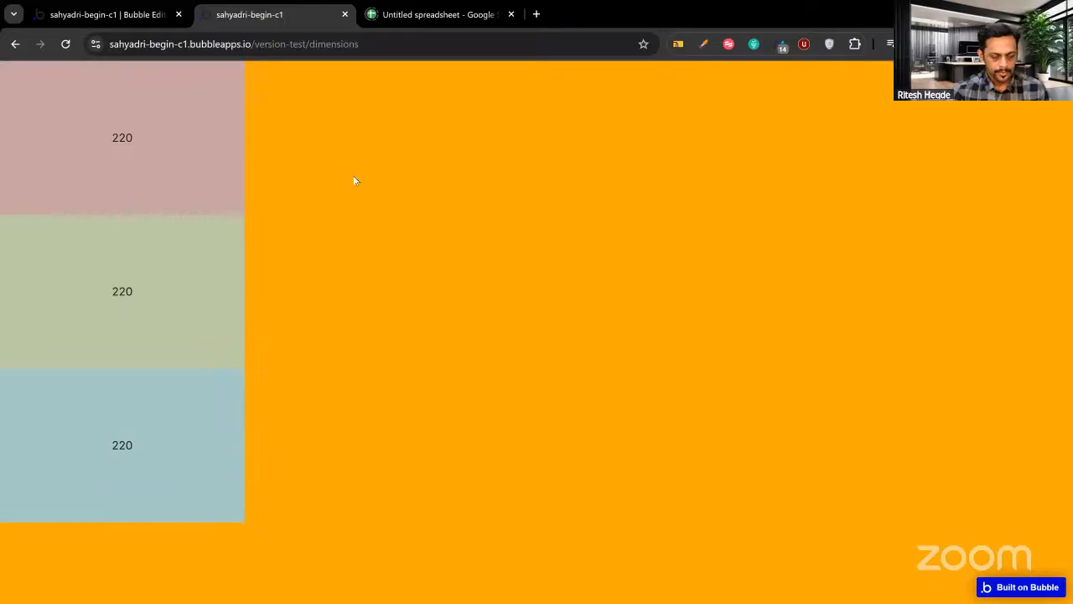
click(156, 14)
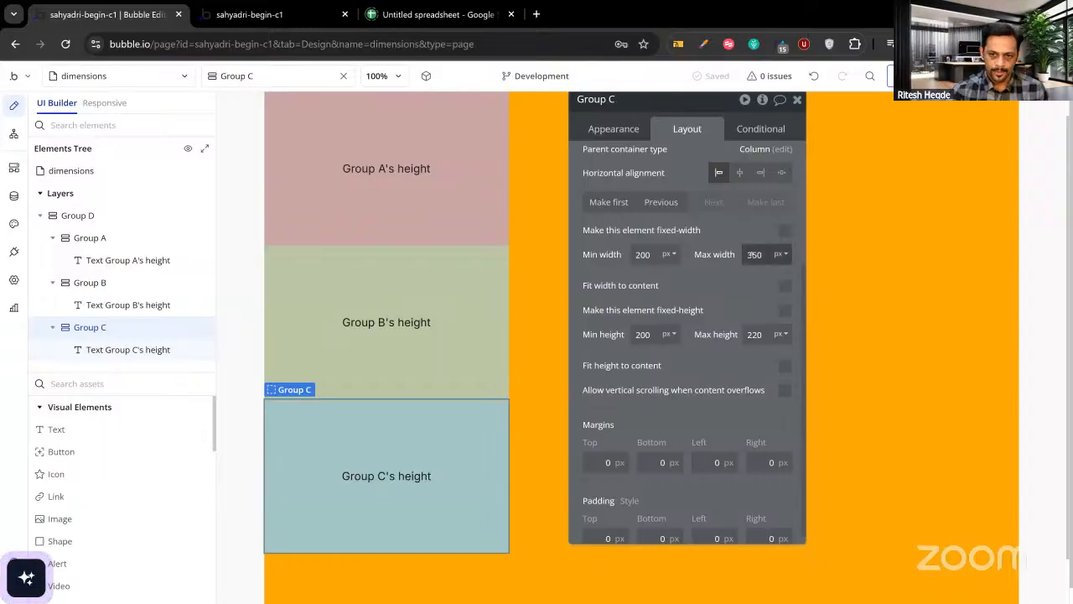
Clear Group C's 350 maximum width and make it fit its width to content.
mouse_move(750, 254)
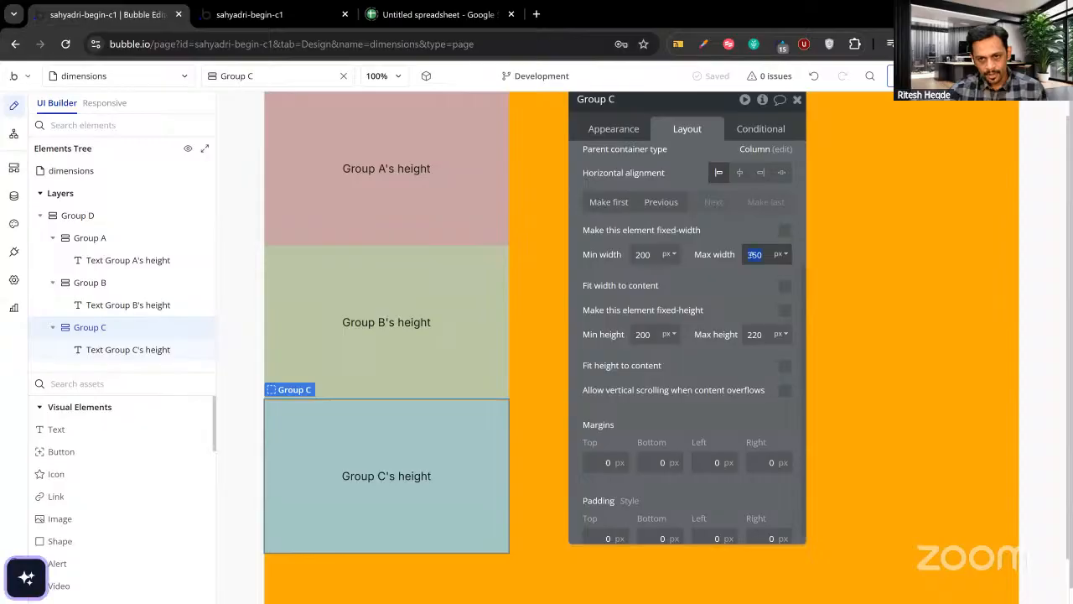
double_click(749, 254)
key(BackSpace)
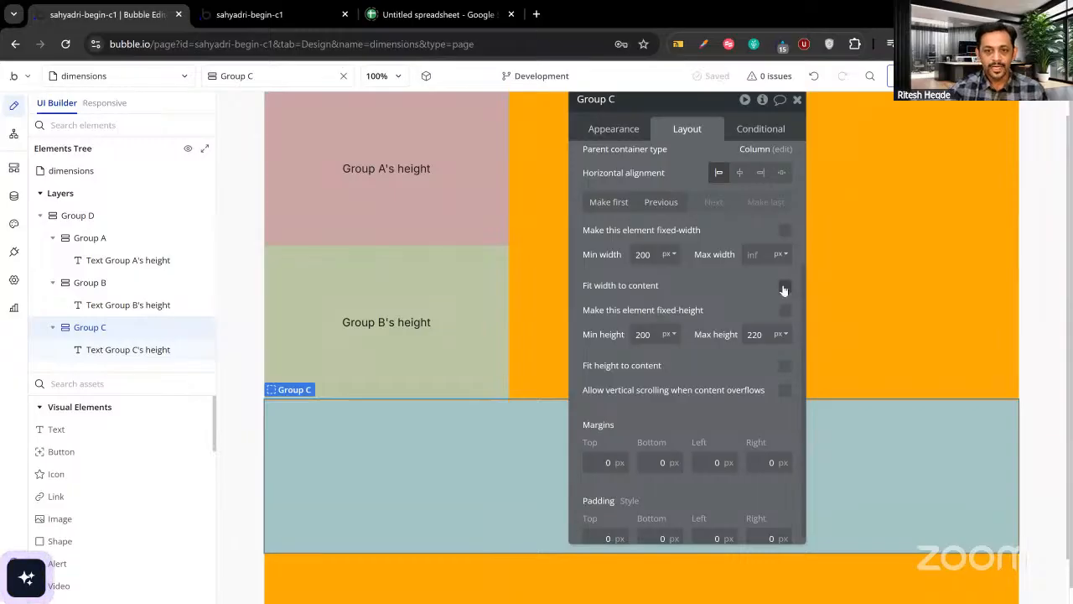
click(784, 286)
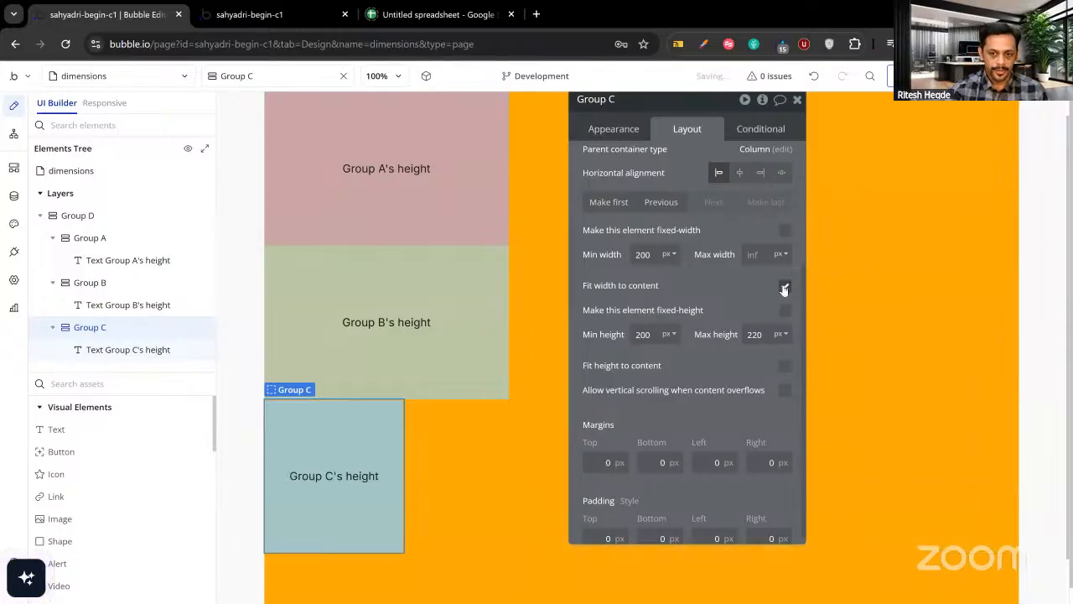
click(313, 480)
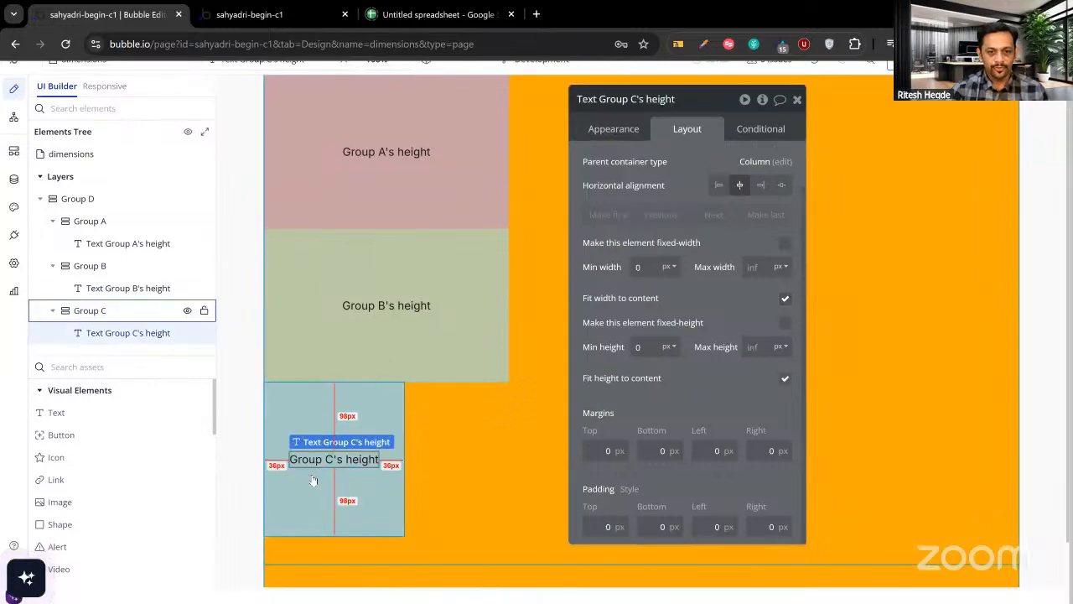
click(313, 482)
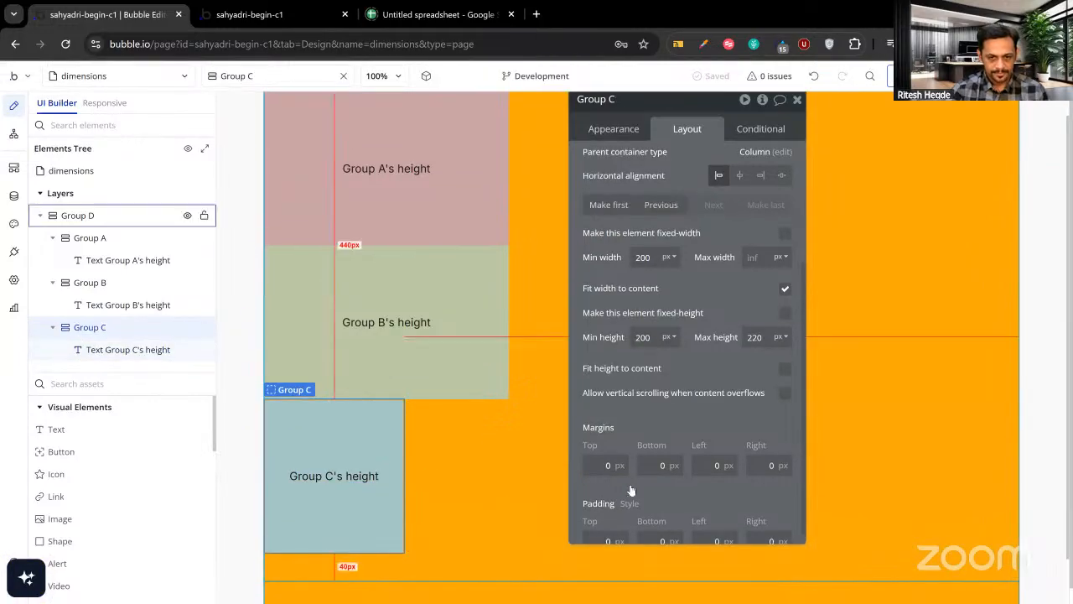
click(339, 474)
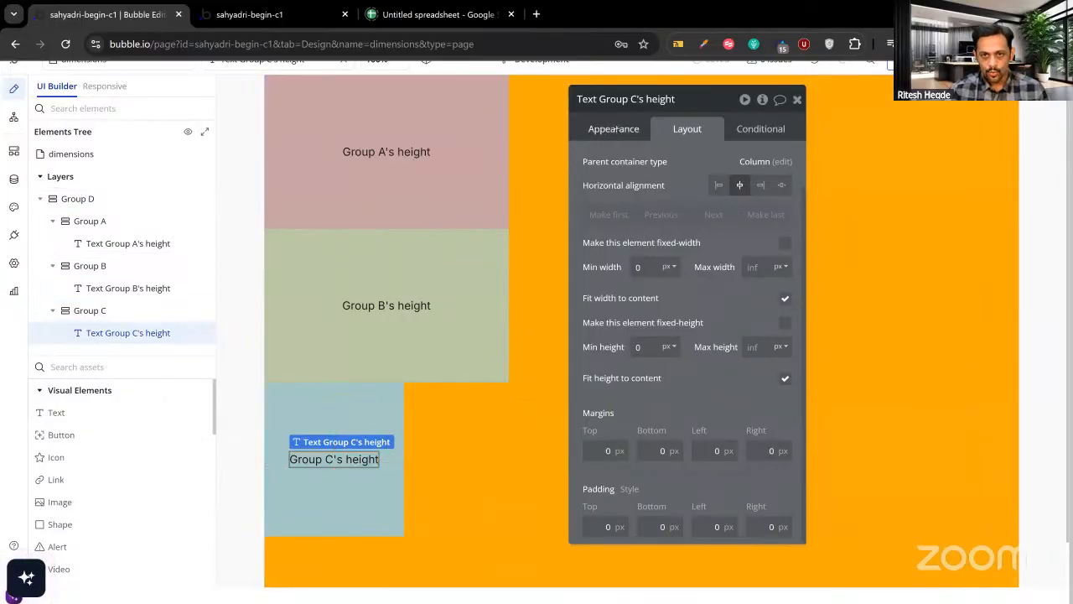
click(614, 128)
click(351, 392)
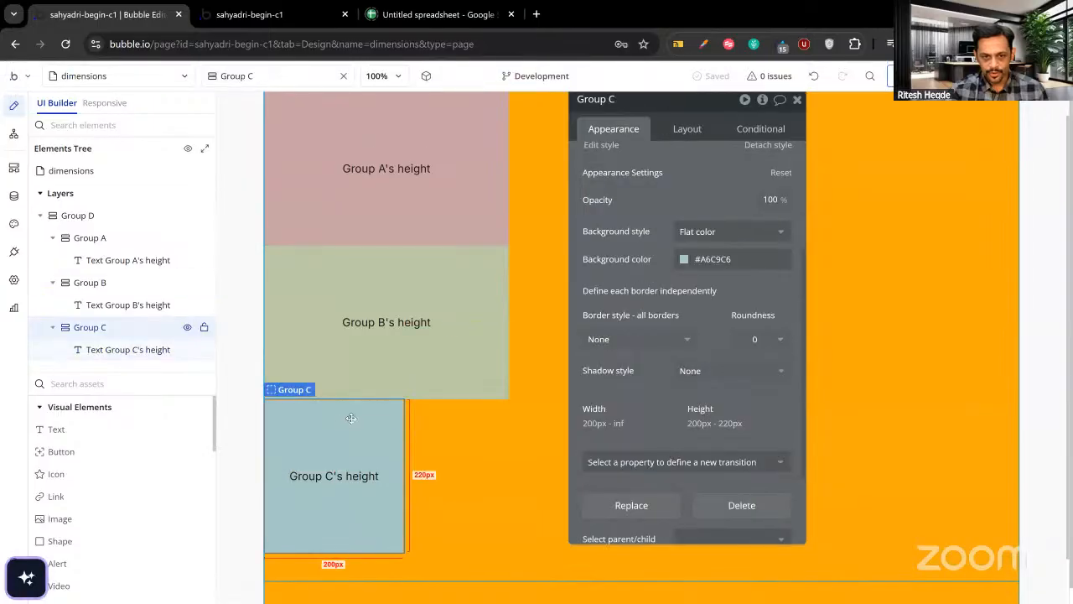
click(687, 129)
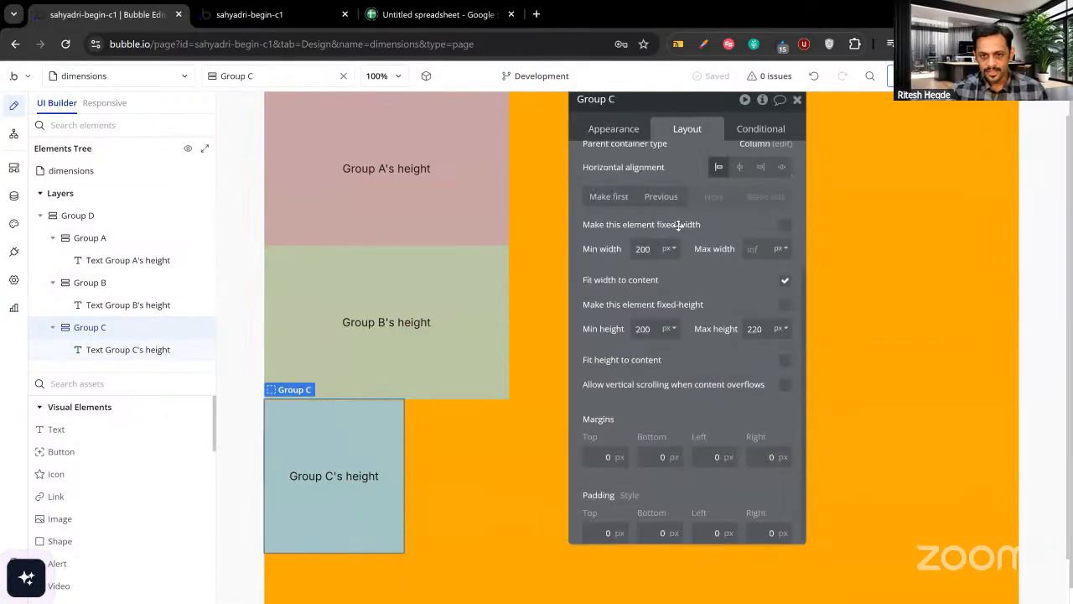
Remove Group A's 350 maximum width and reload the preview to see A spanning full width.
click(476, 229)
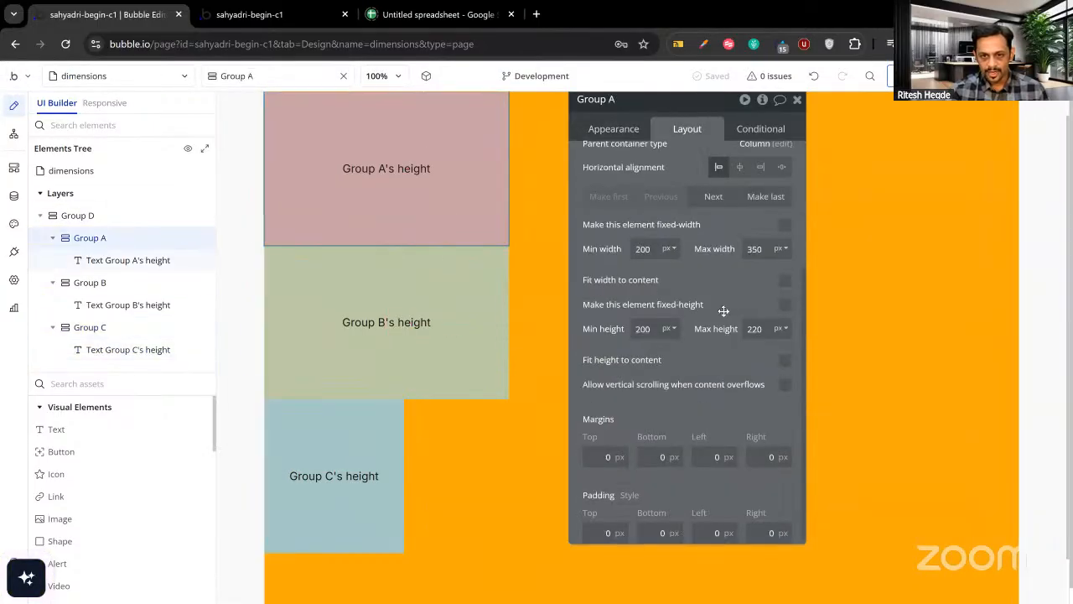
click(755, 249)
key(BackSpace)
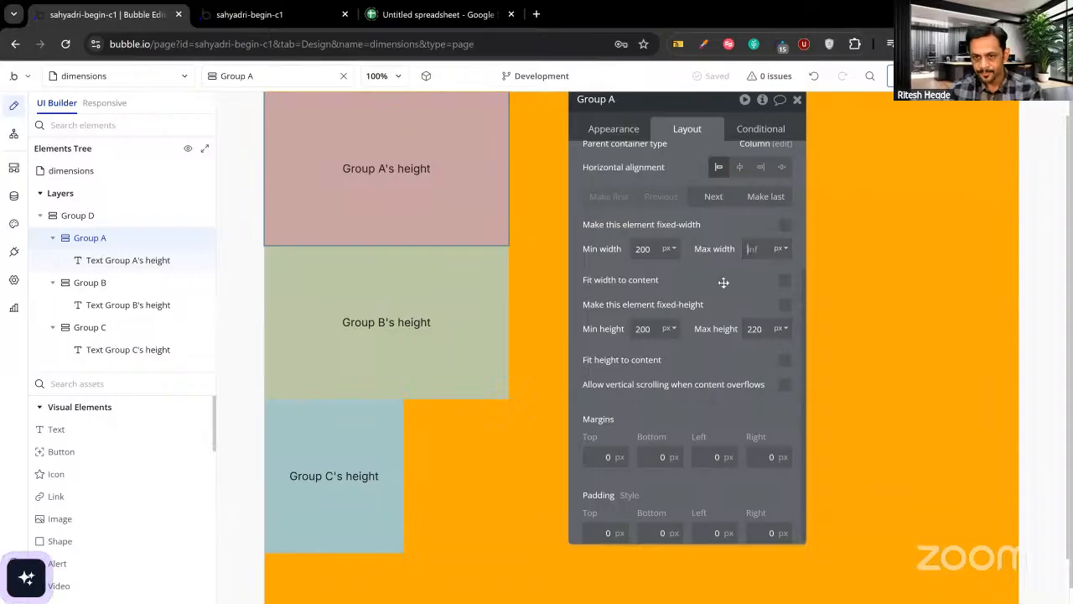
click(476, 278)
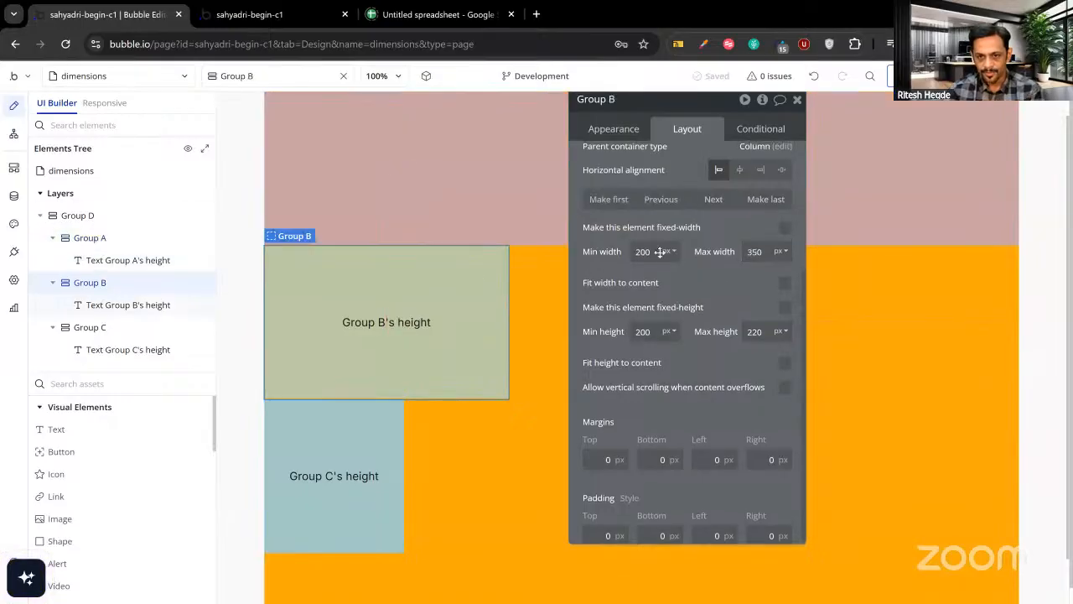
click(360, 423)
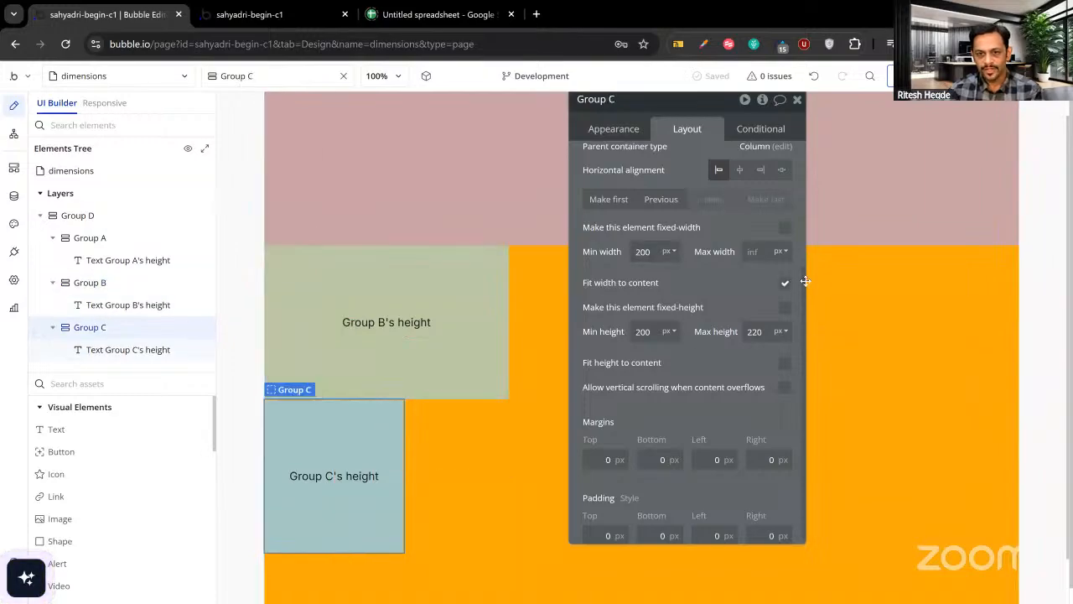
click(261, 24)
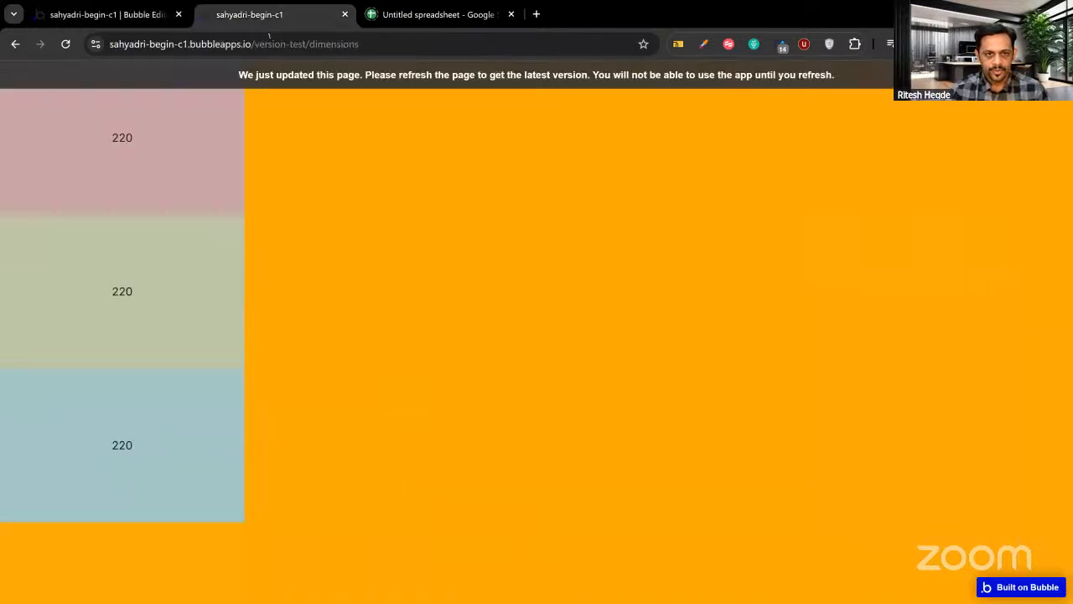
key(ctrl+r)
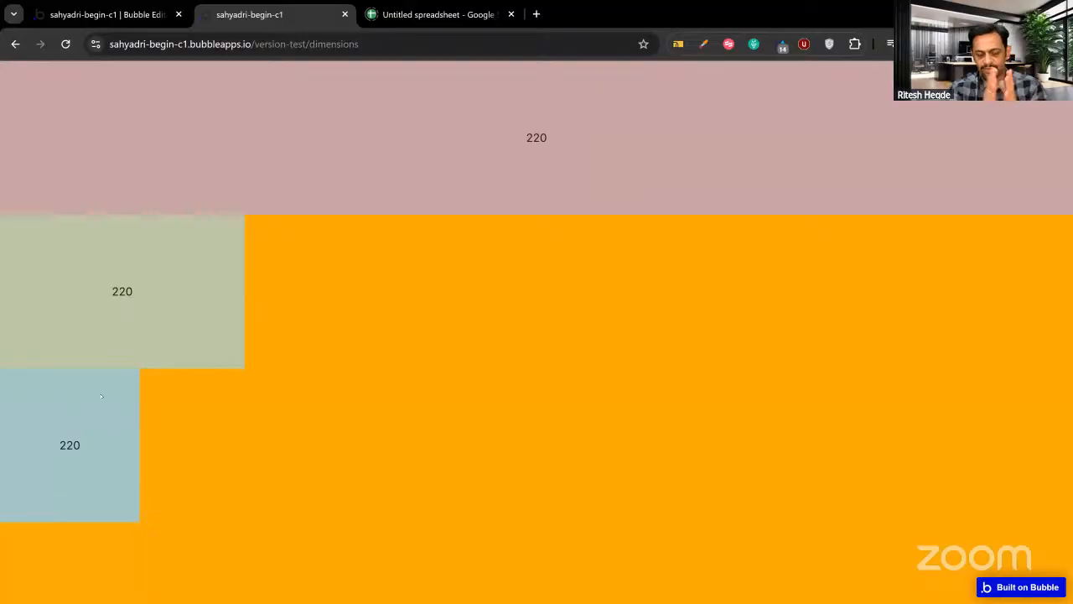
click(118, 20)
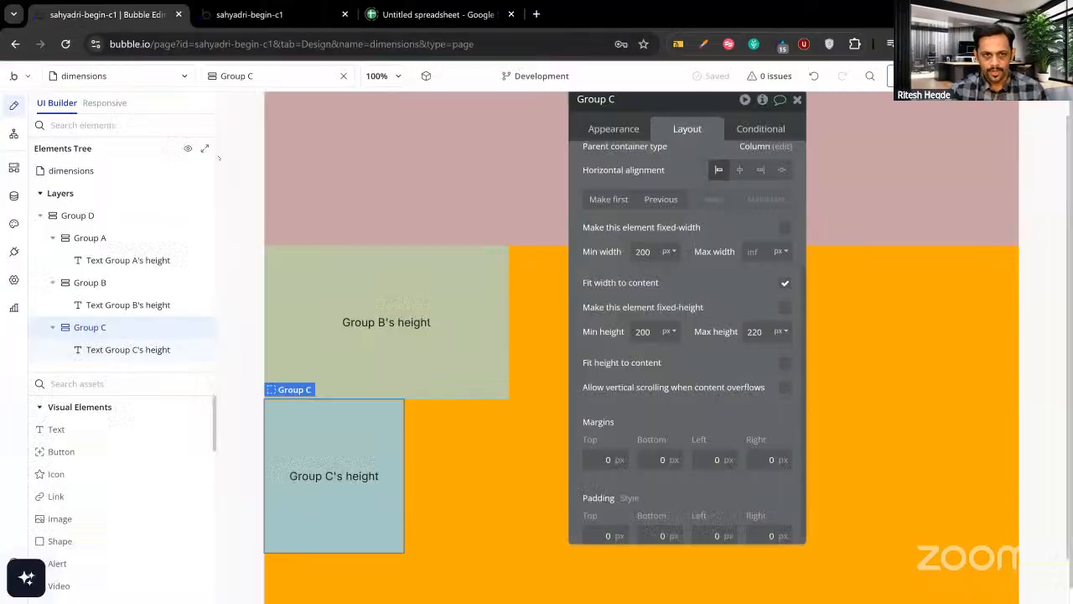
Append long filler text to Group C's label and reload the preview.
click(622, 127)
scroll(633, 175, up, 3)
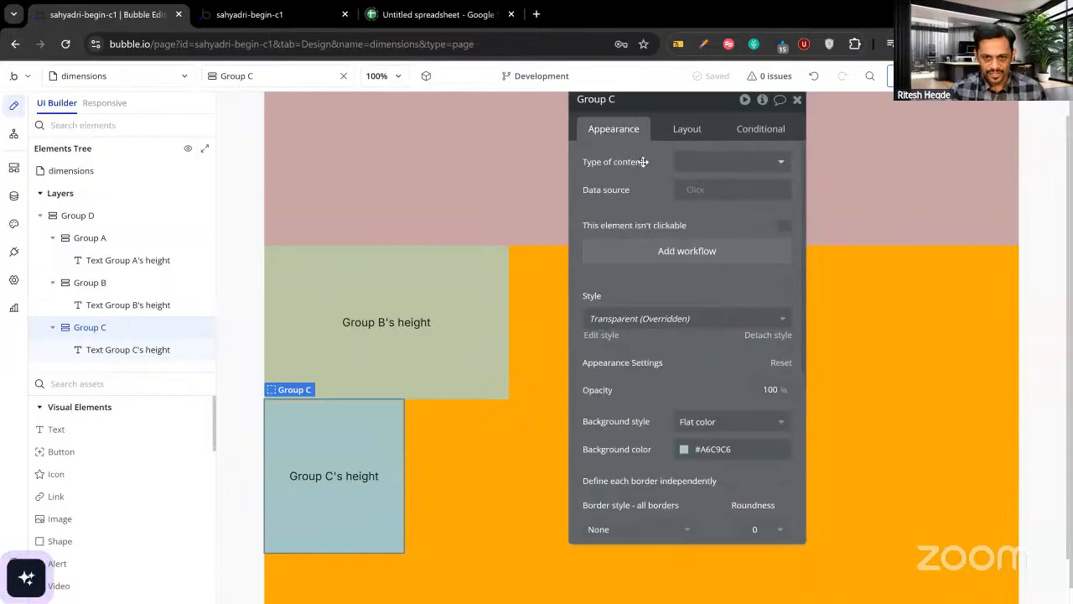
click(325, 483)
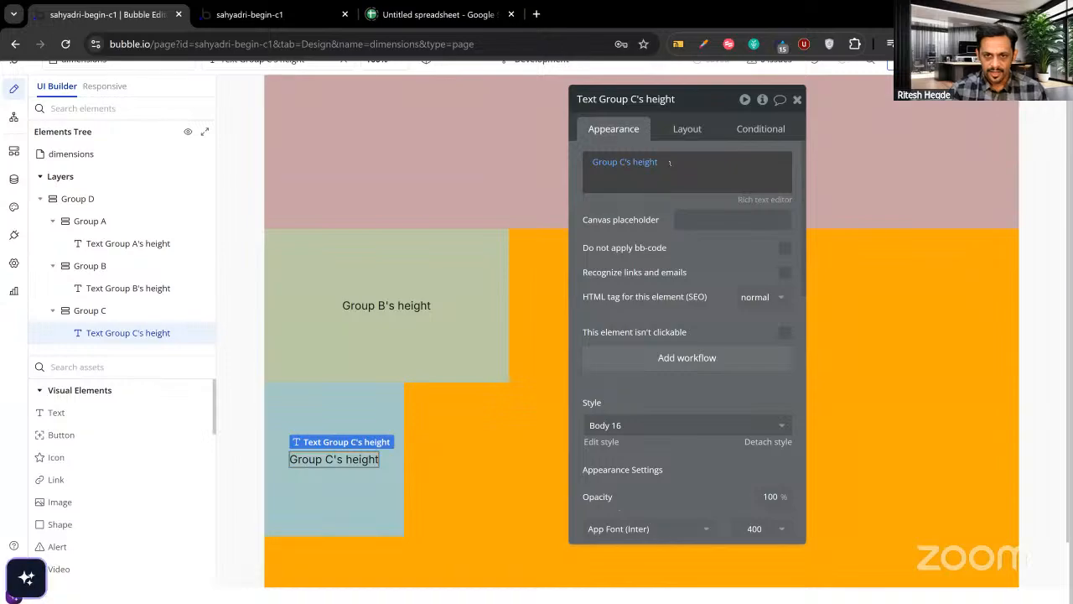
click(670, 163)
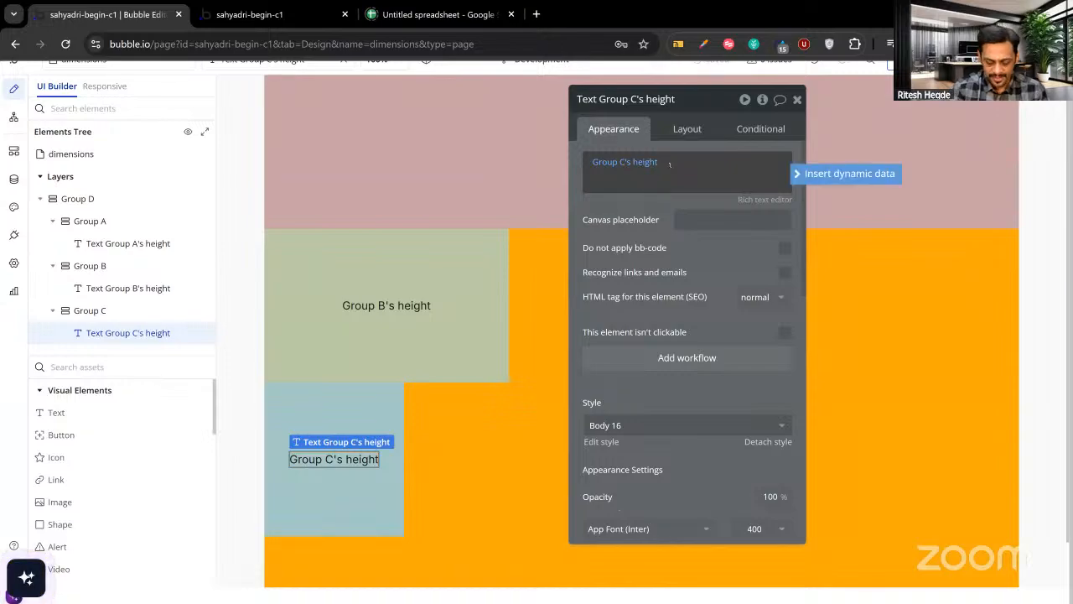
text(jhgafsdhafsdhfasghd asdagsdvhbns)
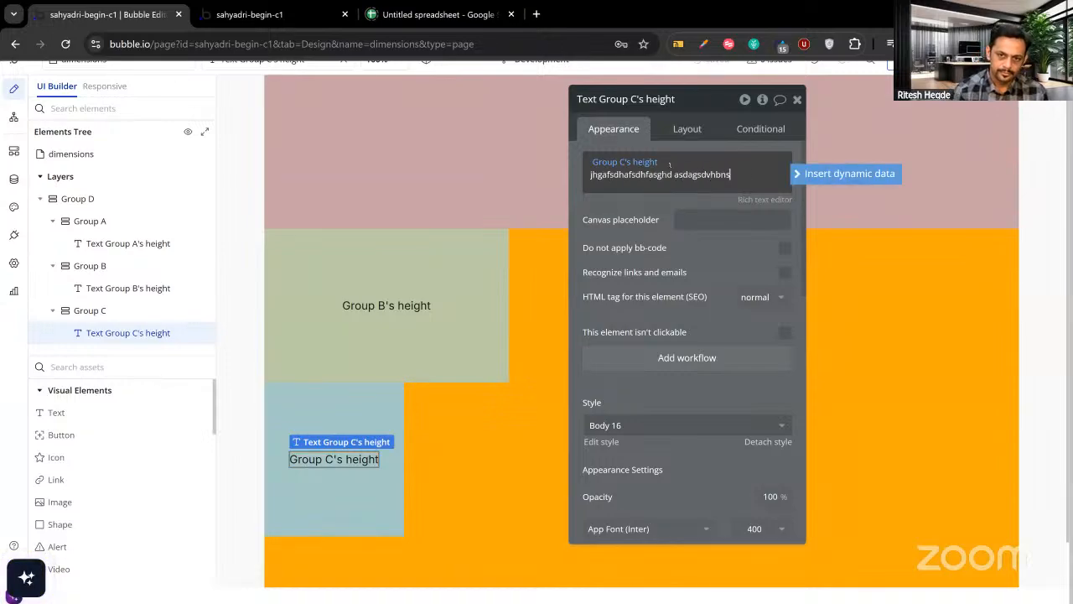
text(vdghvasd saghdvsagdvhasvgdhsva vah)
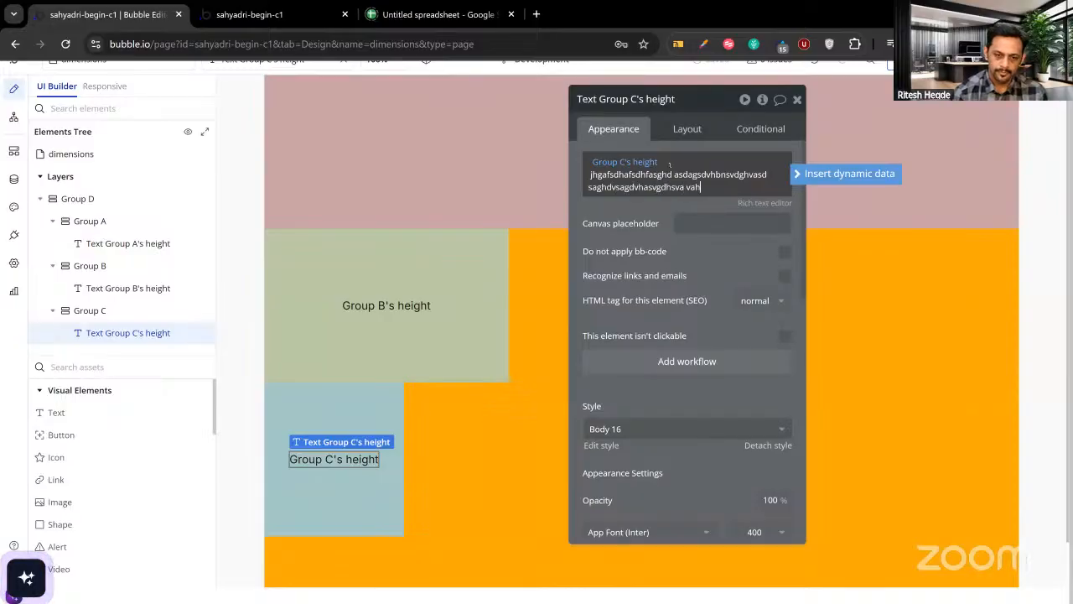
text(gjsdvahsdvhasvd jhasgfdhjgasfdsasda)
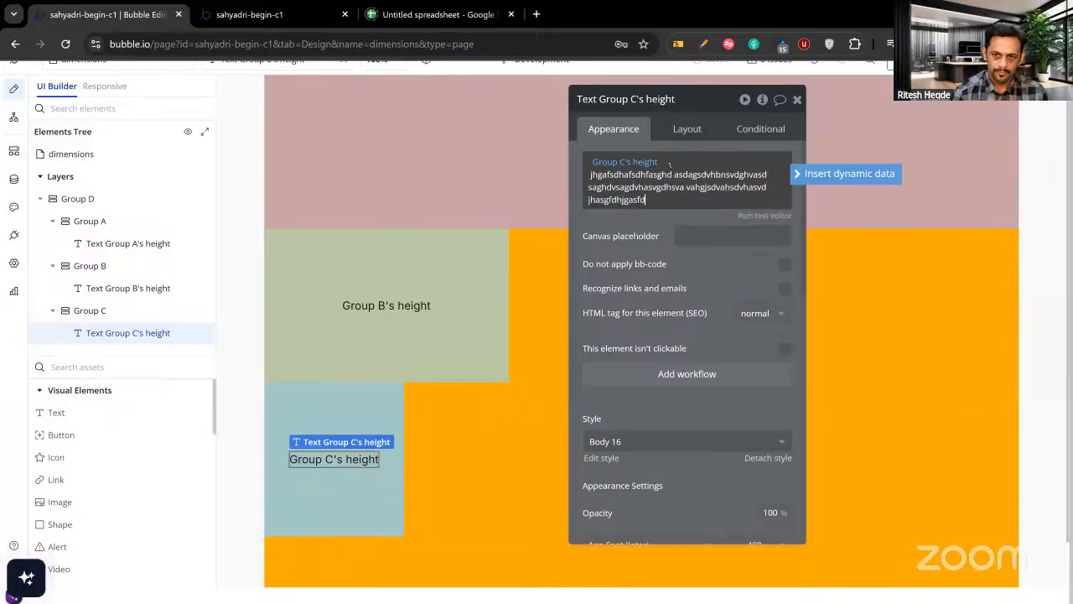
click(647, 216)
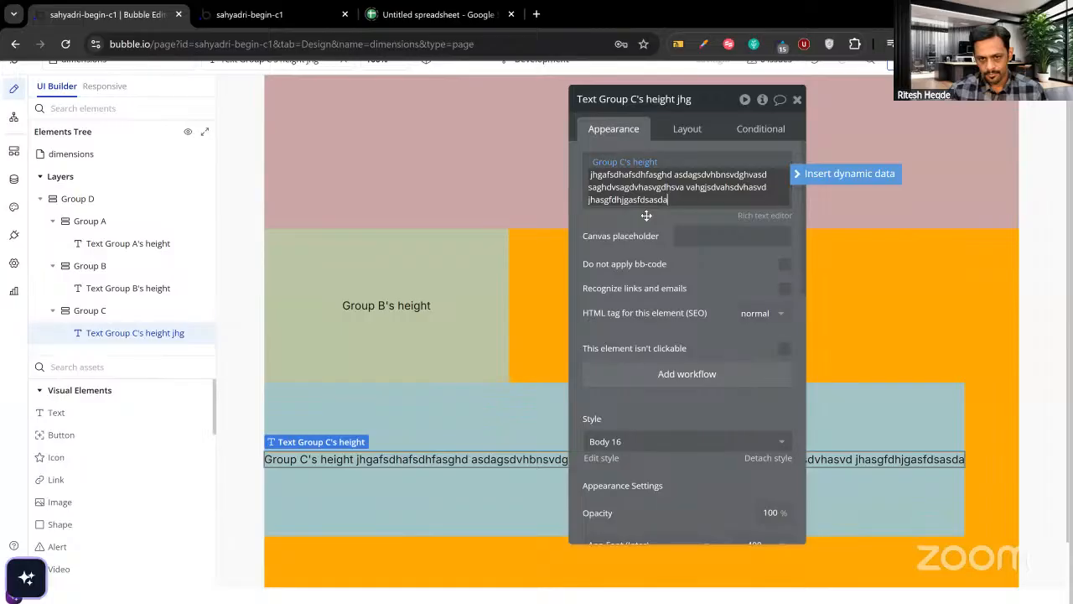
click(293, 15)
key(F5)
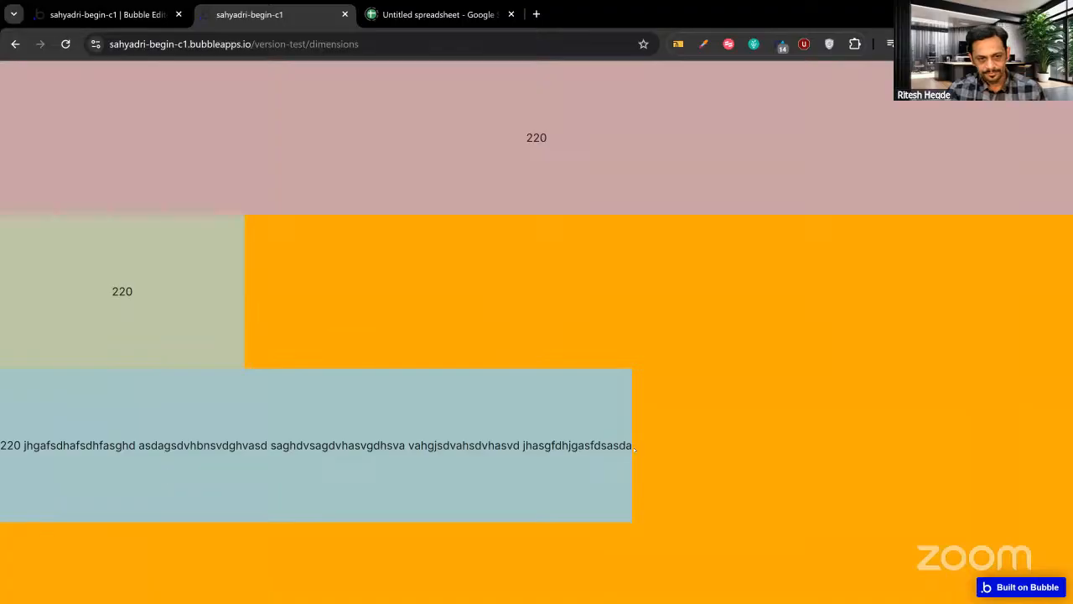
click(159, 19)
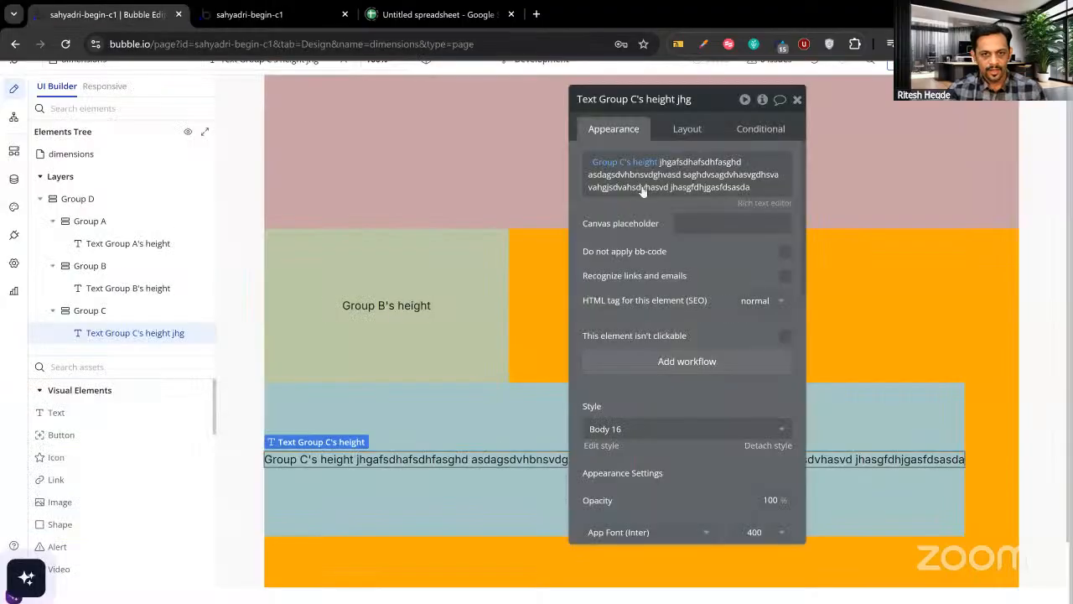
Add more filler text to Group C's label and check the wider group in the preview.
triple_click(746, 188)
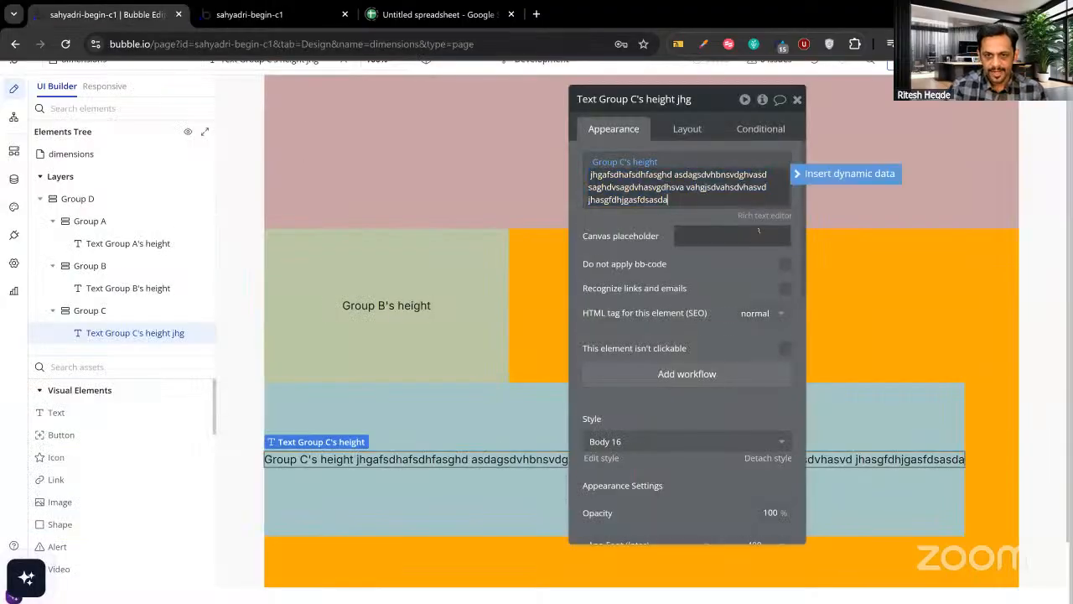
text(hgahsjdfhasfdghafdhgfashgdfhgafsdghsadasda)
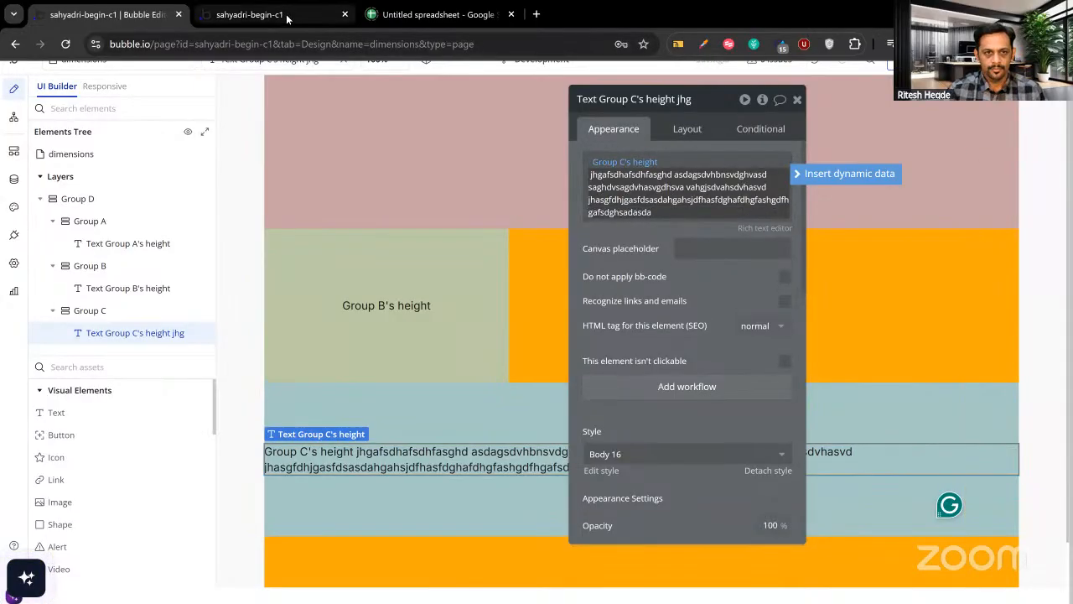
click(260, 15)
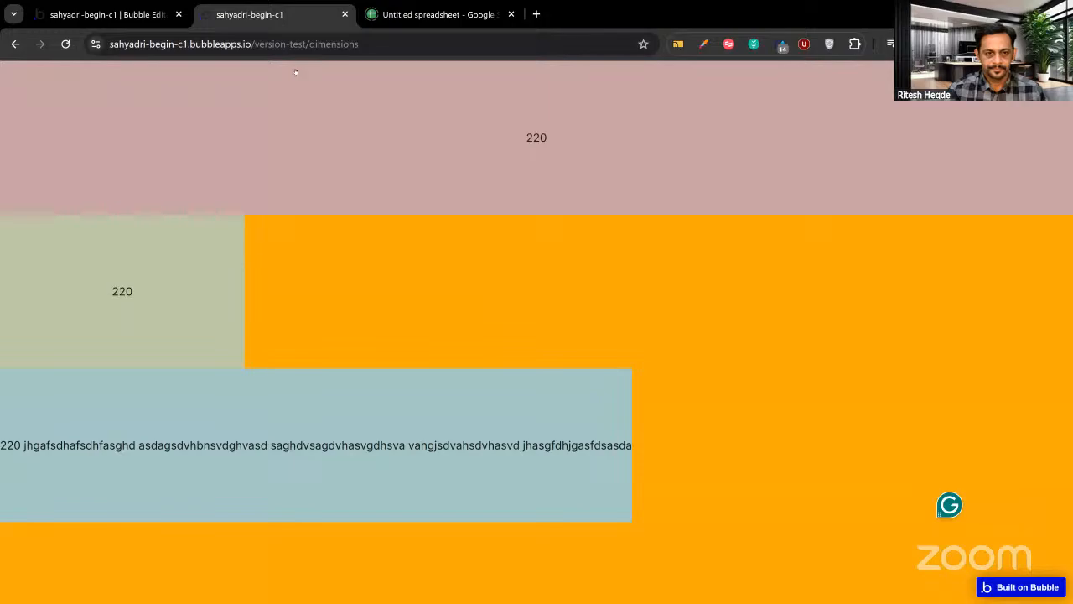
key(ctrl+r)
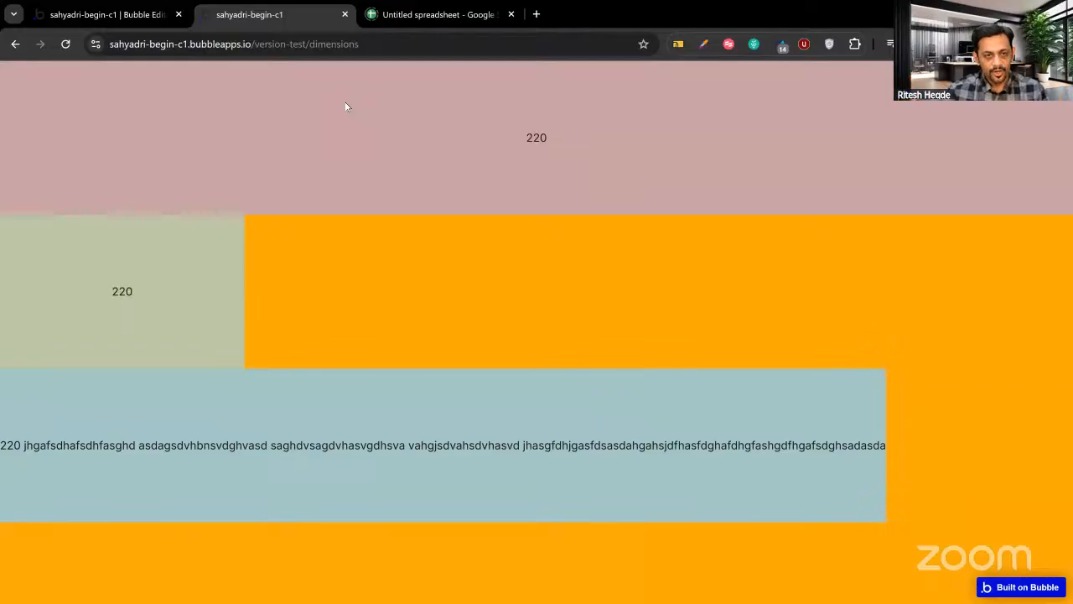
click(141, 16)
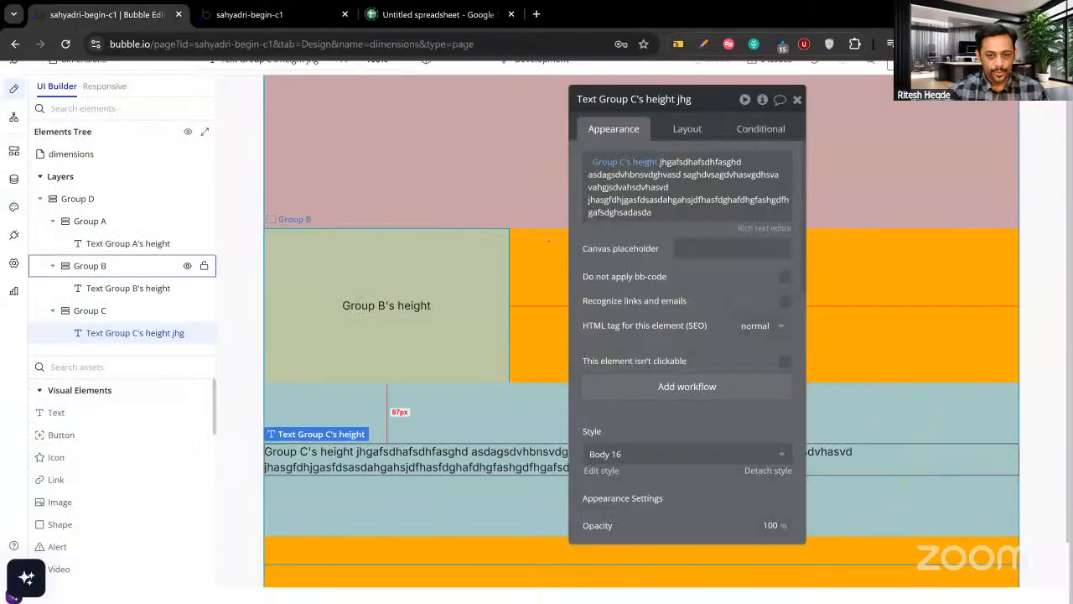
Move Group C up so it sits above Group B inside Group D.
click(684, 132)
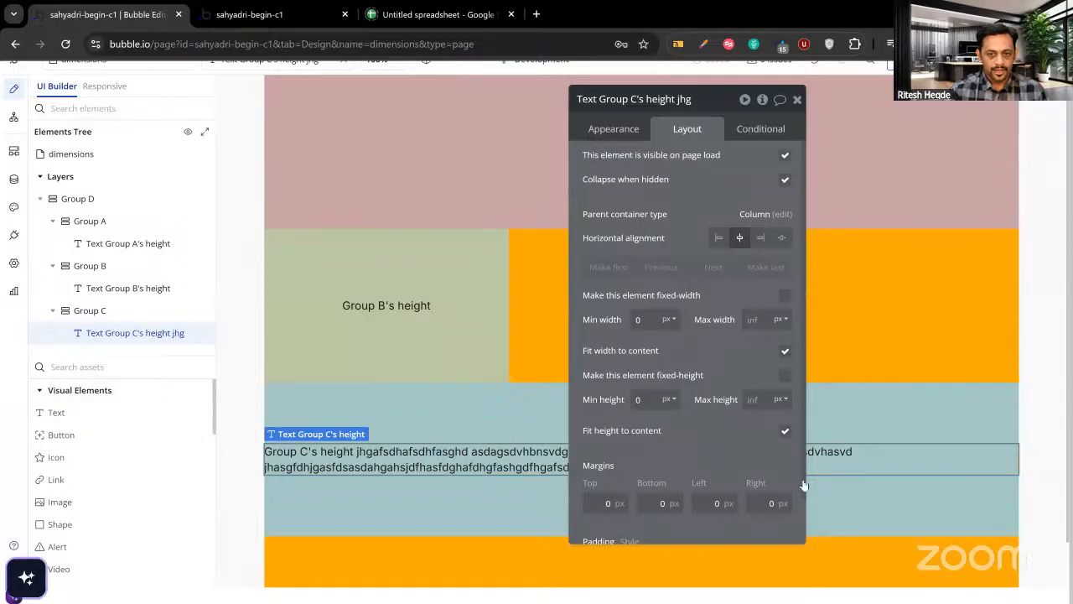
click(544, 423)
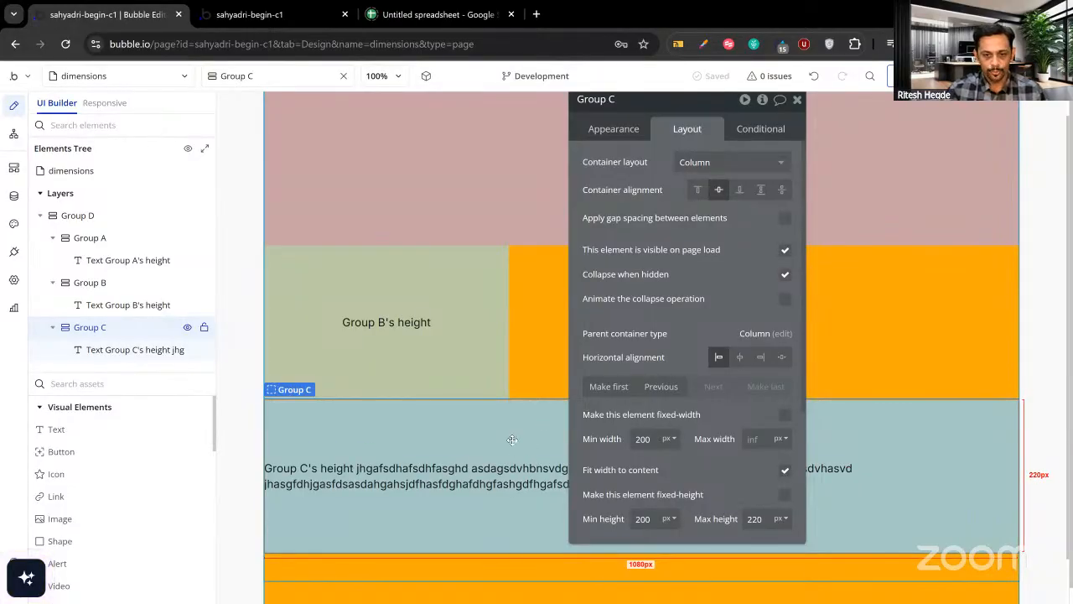
click(657, 389)
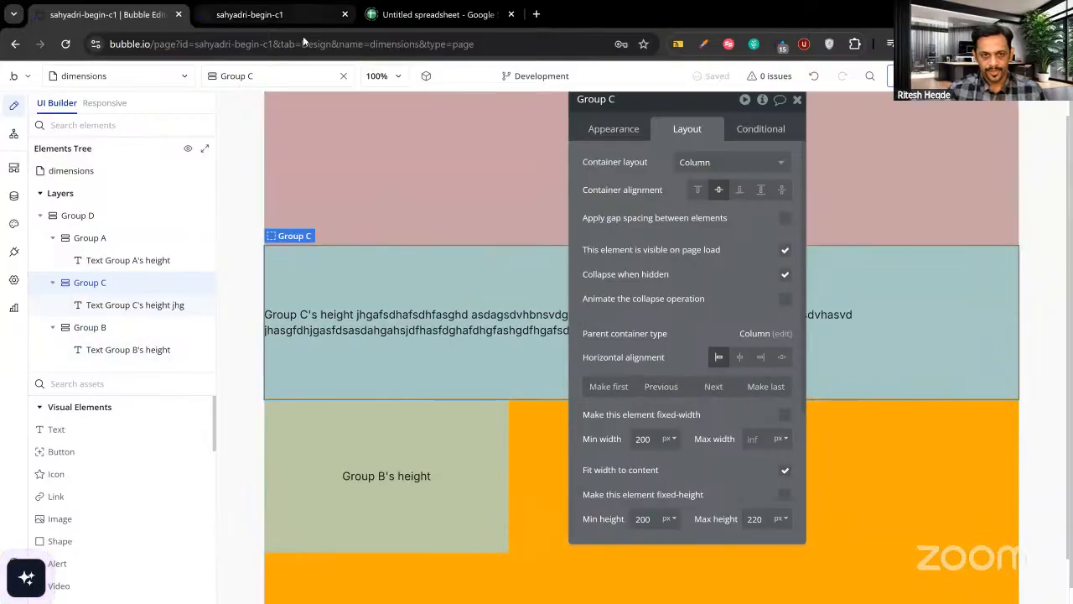
Check the reordered groups in the preview, then delete the end of Group C's filler text.
click(298, 14)
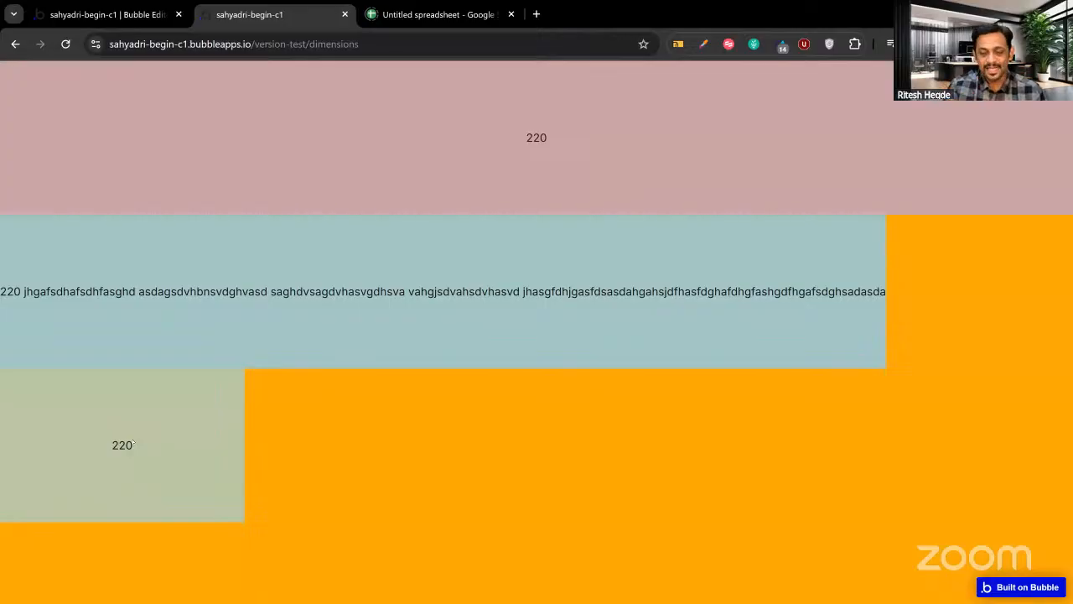
click(107, 23)
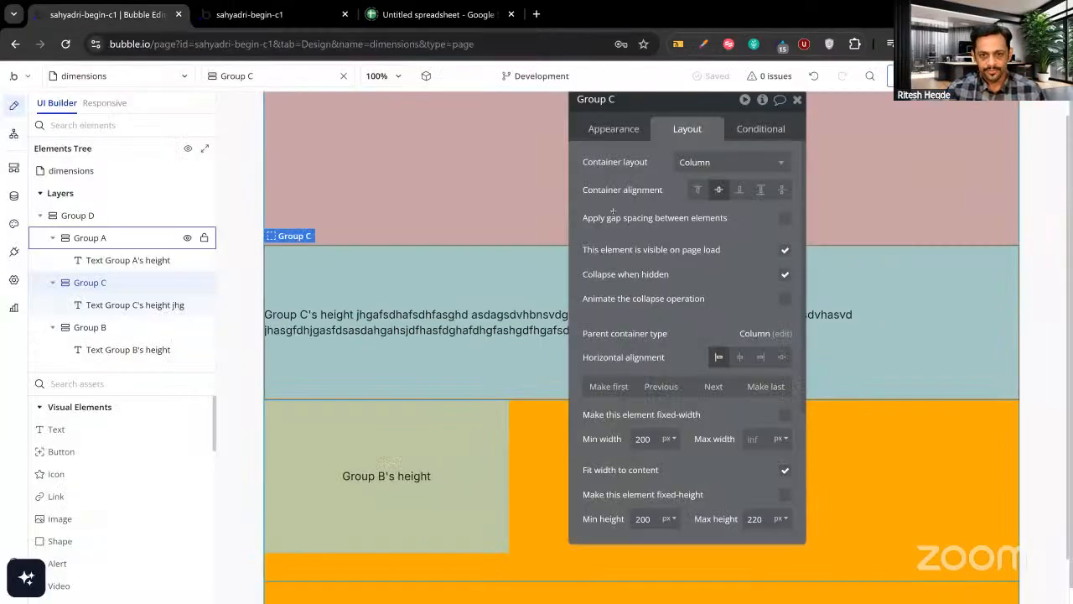
click(532, 327)
click(613, 128)
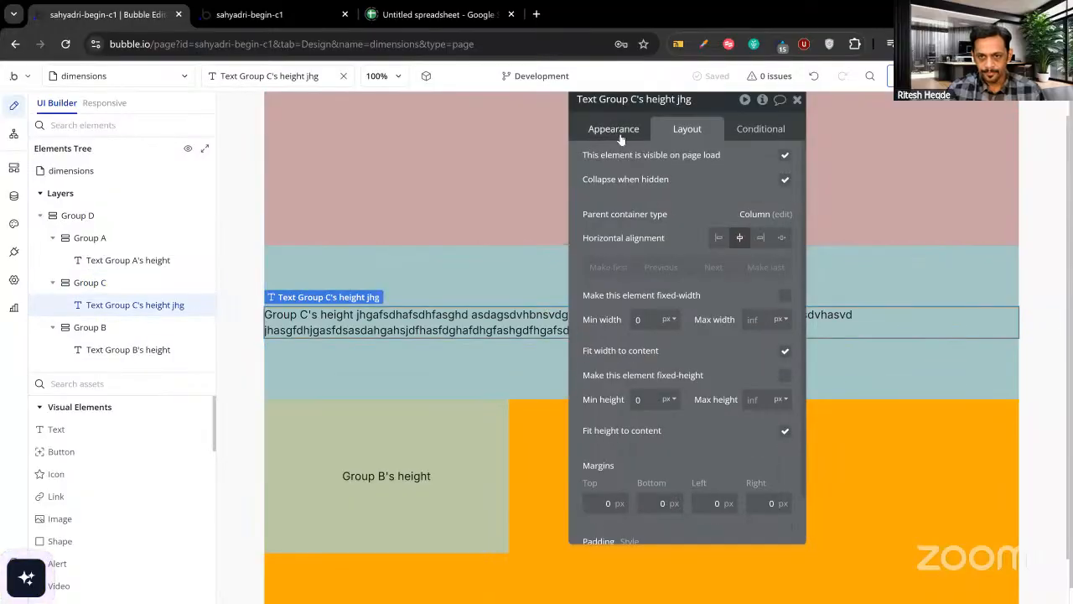
drag(589, 174, 662, 212)
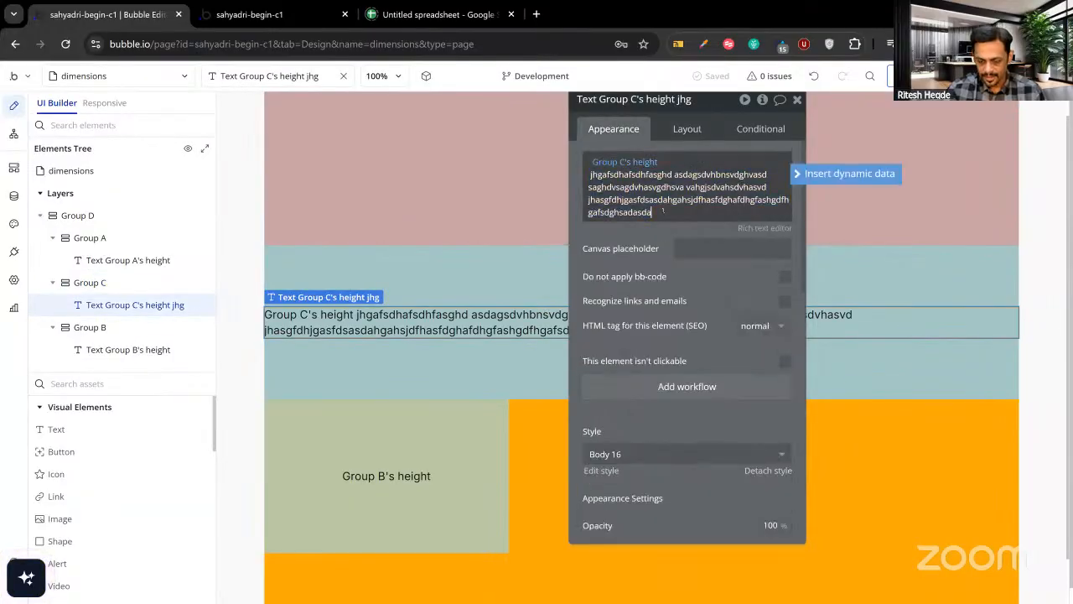
key(BackSpace)
key(BackSpace)
key(BackSpace)
key(BackSpace)
key(BackSpace)
key(BackSpace)
key(BackSpace)
key(BackSpace)
key(BackSpace)
key(BackSpace)
key(BackSpace)
key(BackSpace)
key(BackSpace)
key(BackSpace)
key(BackSpace)
key(BackSpace)
key(BackSpace)
key(BackSpace)
key(BackSpace)
key(BackSpace)
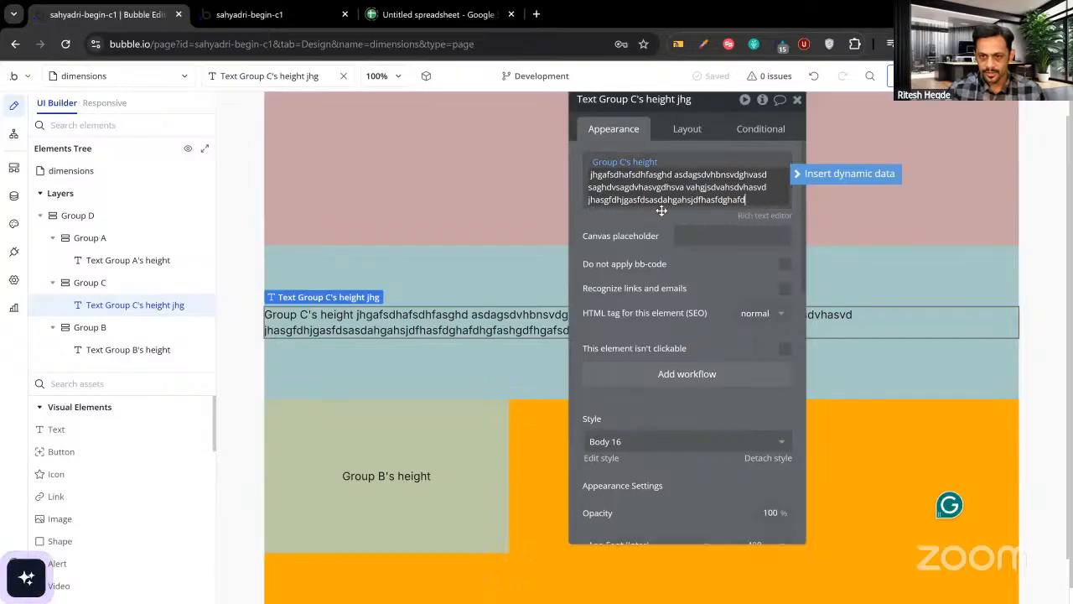
click(655, 219)
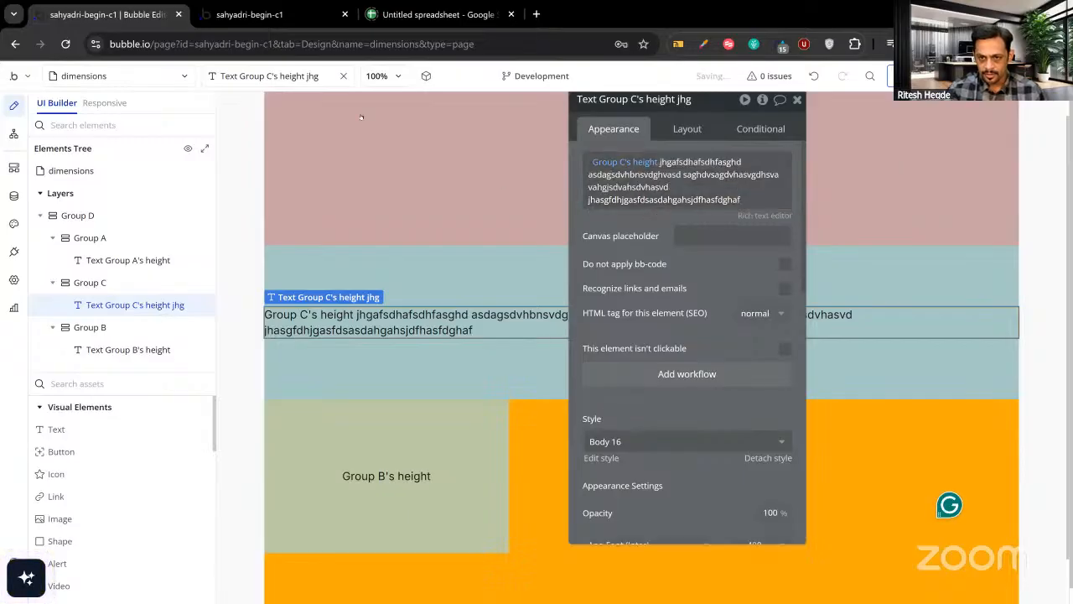
click(313, 16)
key(ctrl+r)
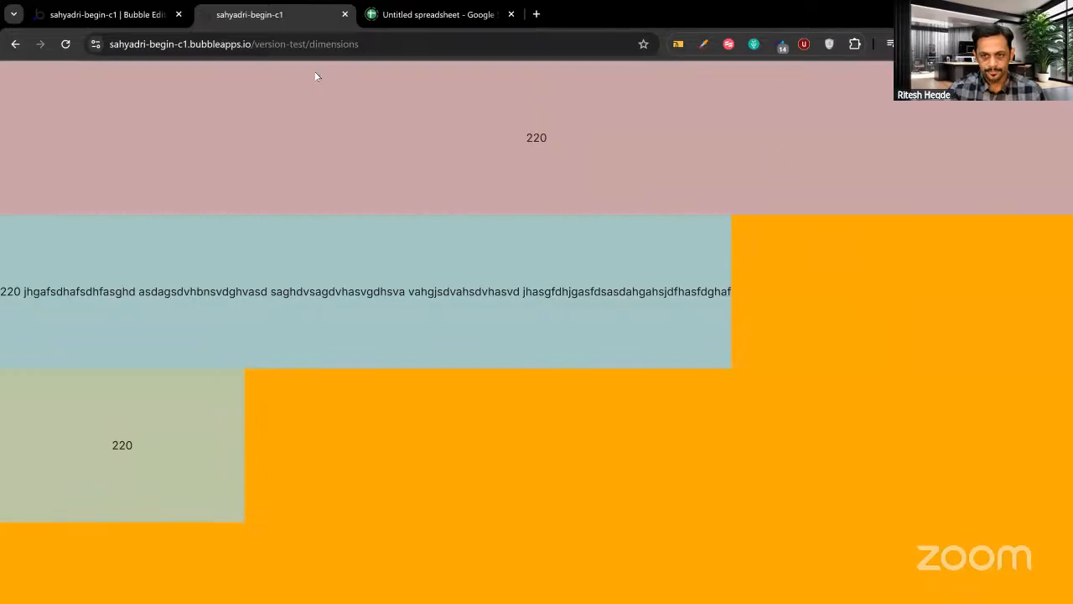
click(131, 17)
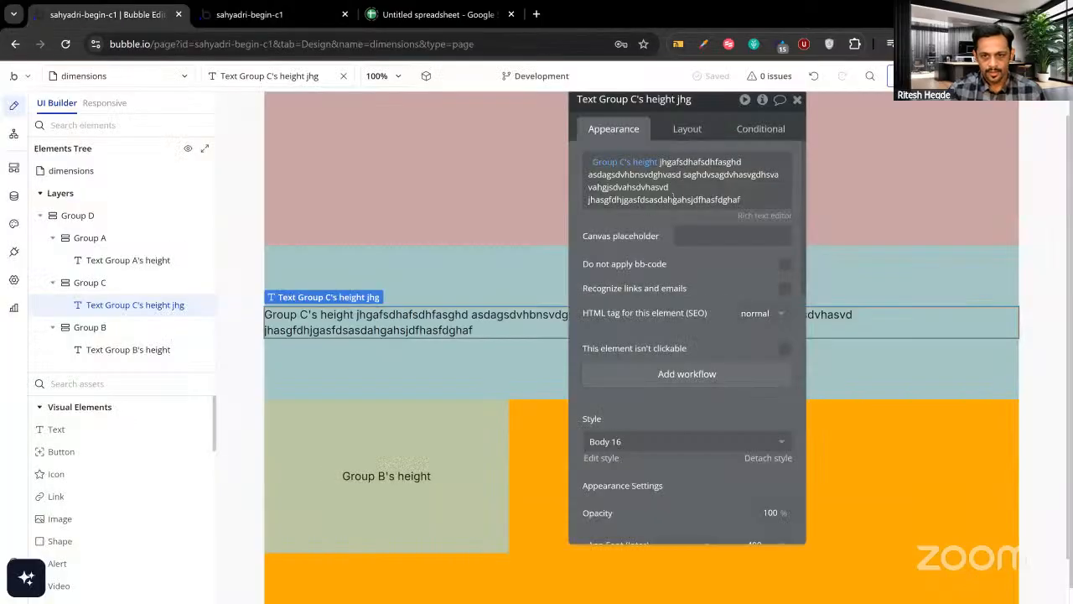
Trim two more characters so the text ends at 'sasdahgahs' and confirm the narrower group in the preview.
key(End)
key(BackSpace)
key(BackSpace)
key(BackSpace)
key(BackSpace)
key(BackSpace)
key(BackSpace)
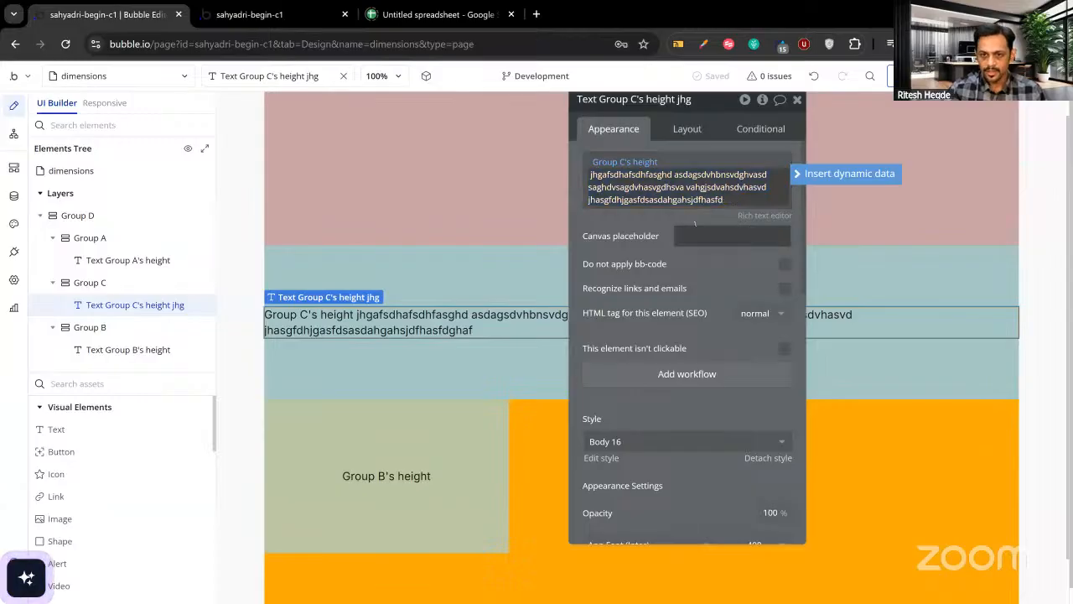
key(BackSpace)
key(BackSpace)
key(BackSpace)
key(BackSpace)
key(BackSpace)
key(BackSpace)
click(652, 217)
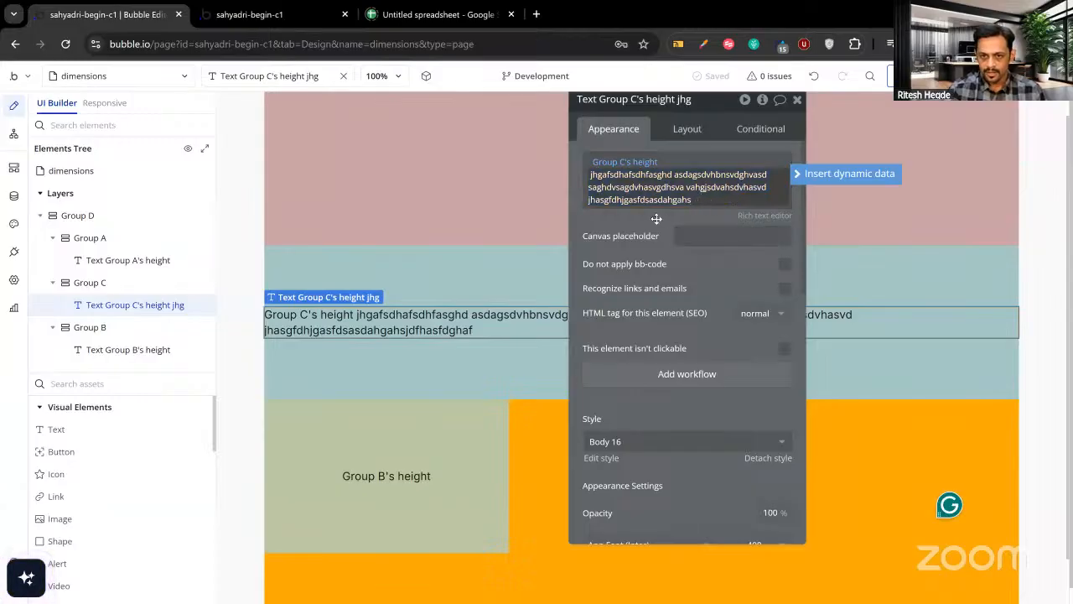
click(252, 14)
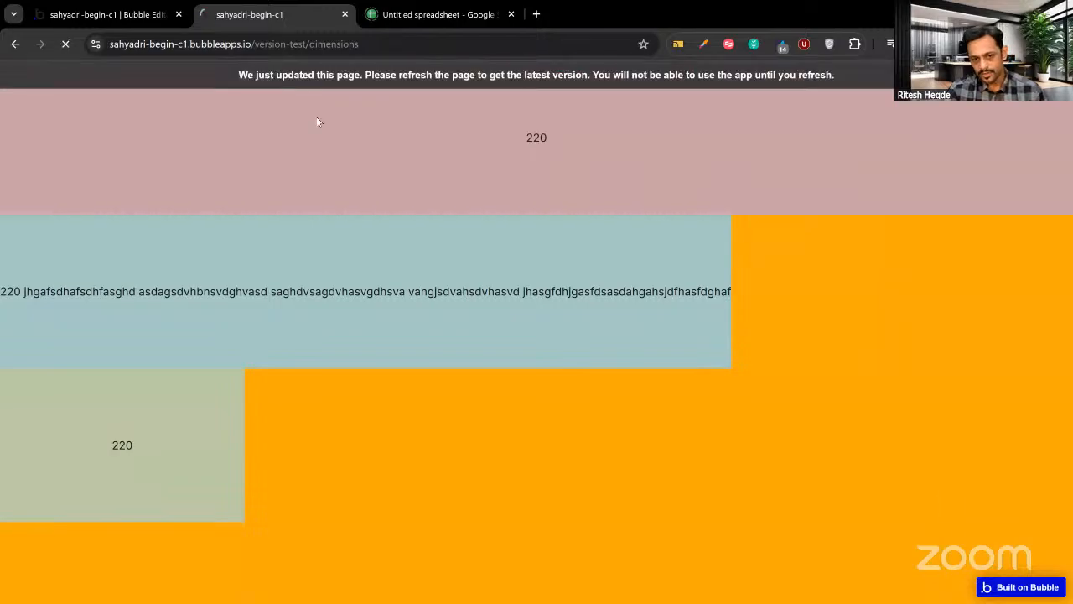
click(98, 19)
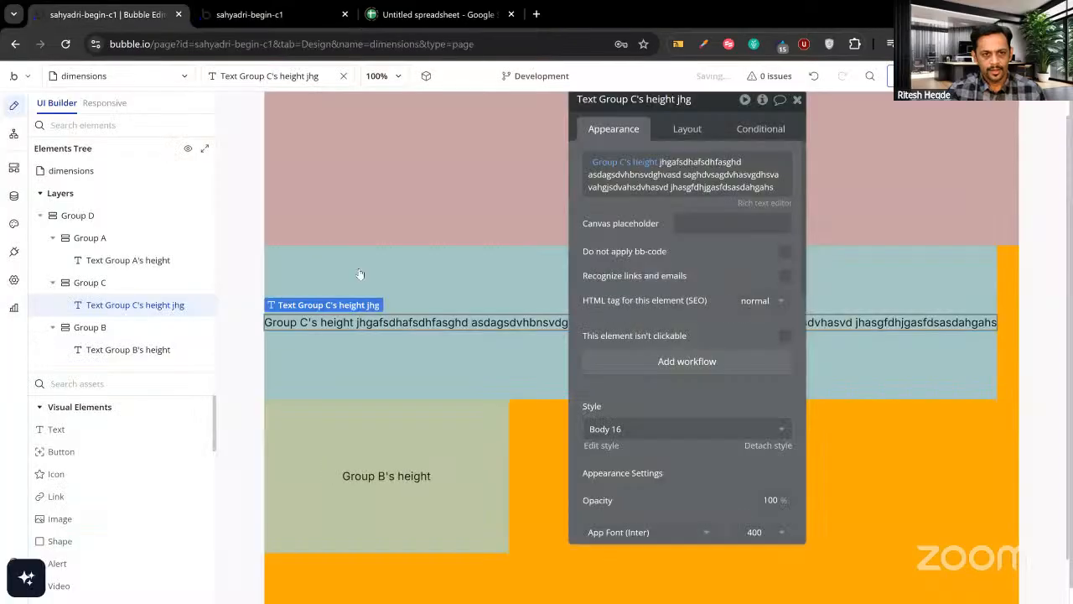
click(541, 439)
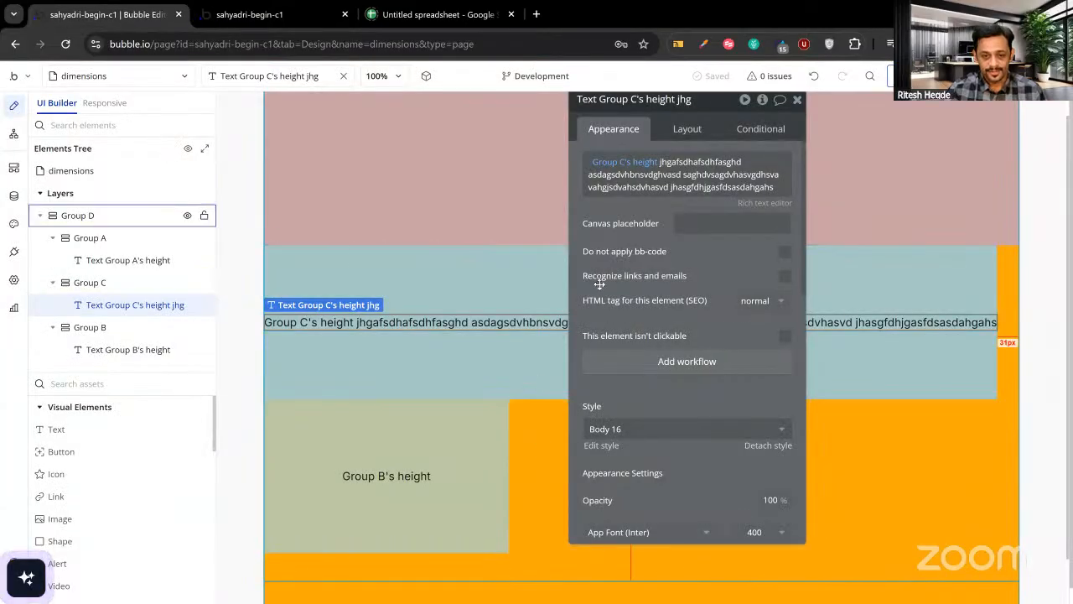
Switch Group D's container layout to Row and view Groups A, C and B side by side in the preview.
click(686, 130)
click(685, 163)
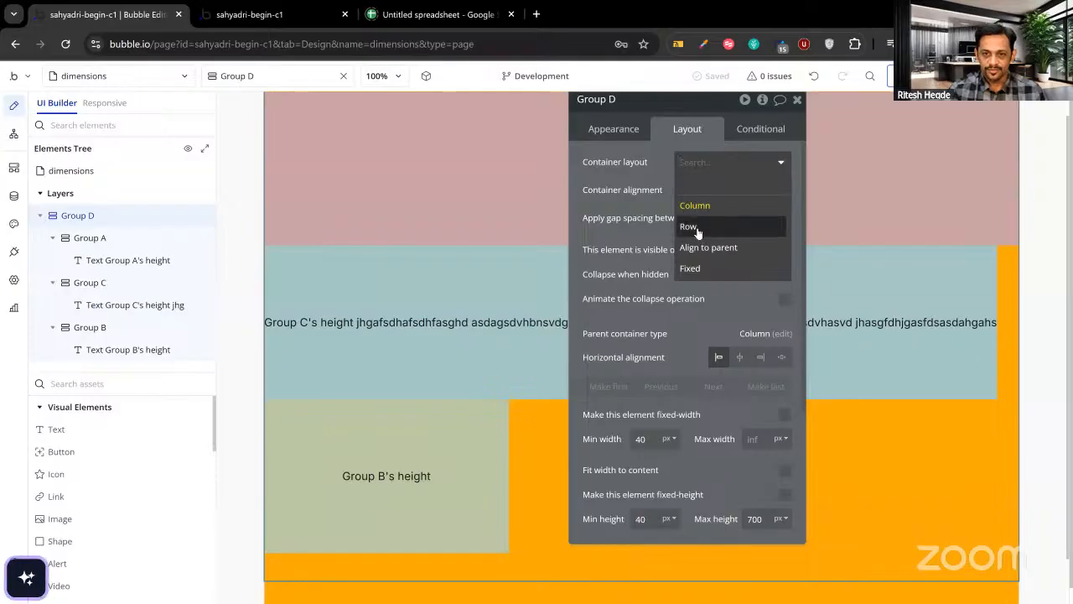
click(691, 227)
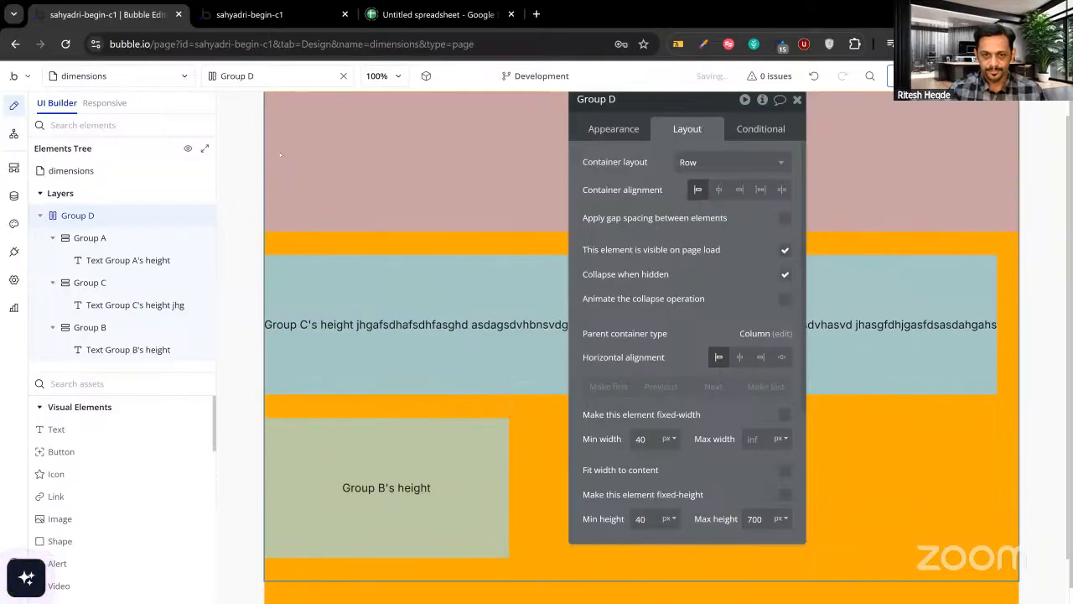
click(244, 23)
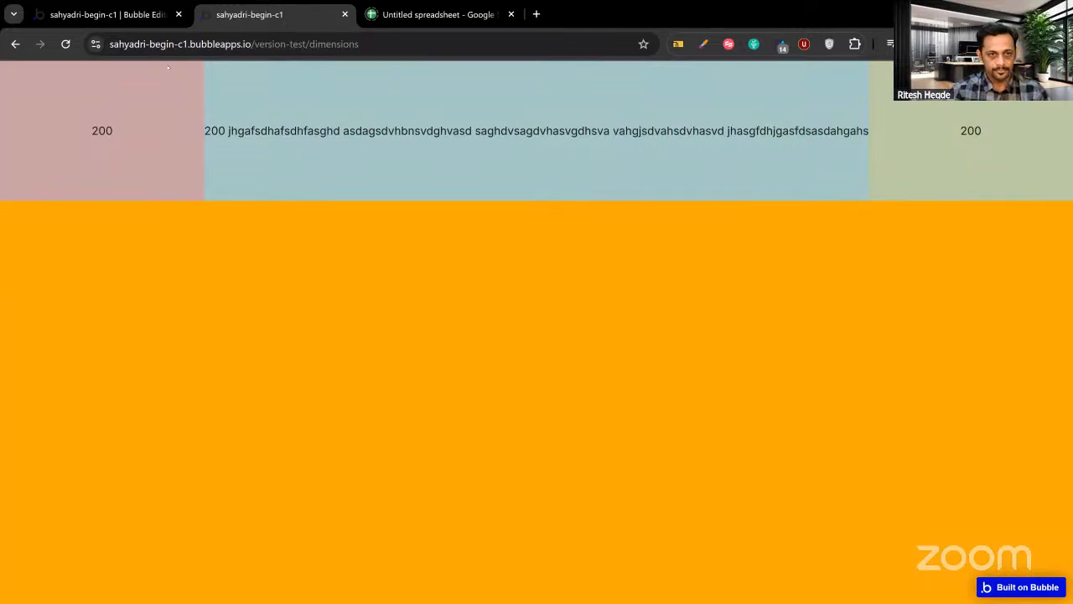
click(138, 14)
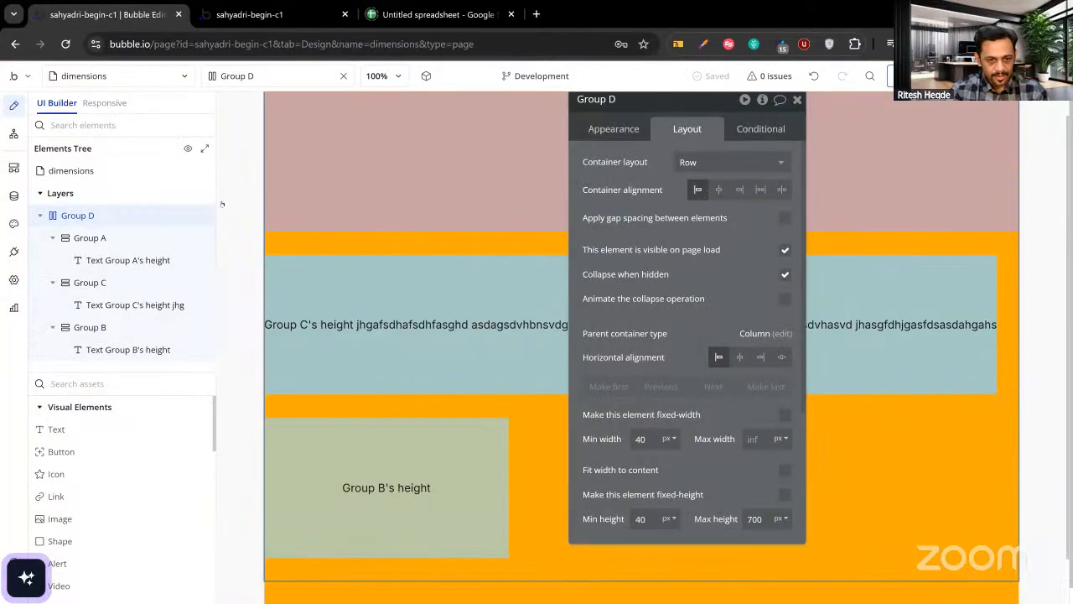
click(377, 469)
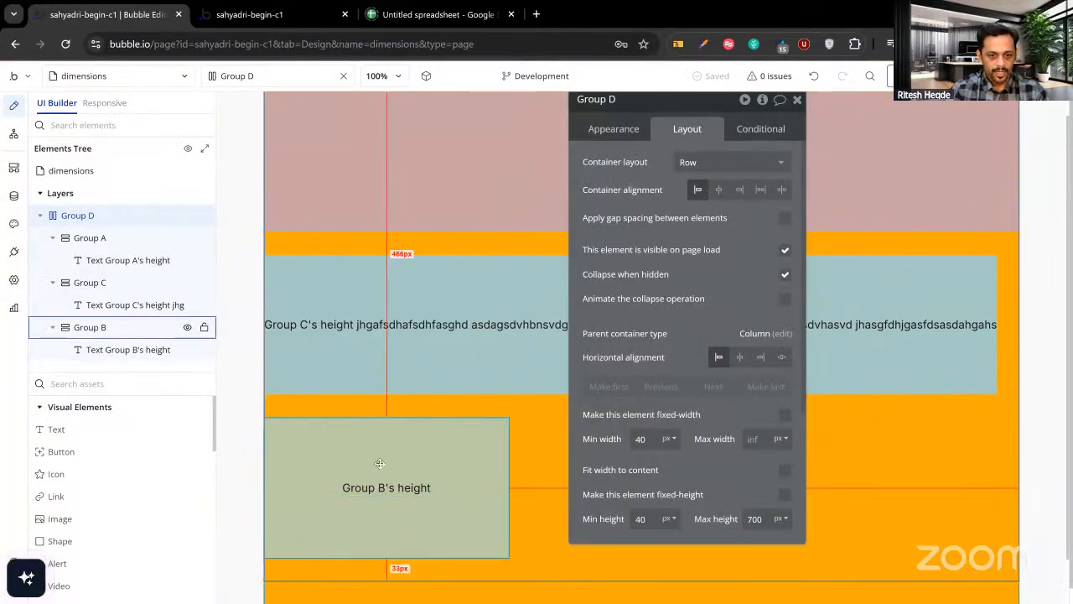
Give Group B a 35 px minimum height, a fixed width, and no maximum height.
click(380, 463)
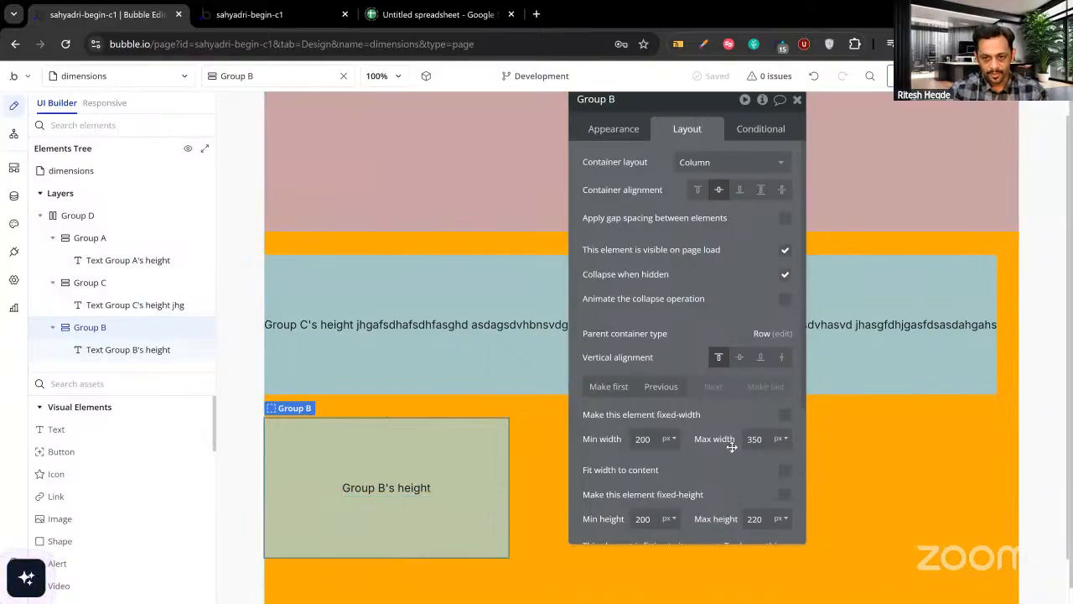
scroll(620, 461, down, 2)
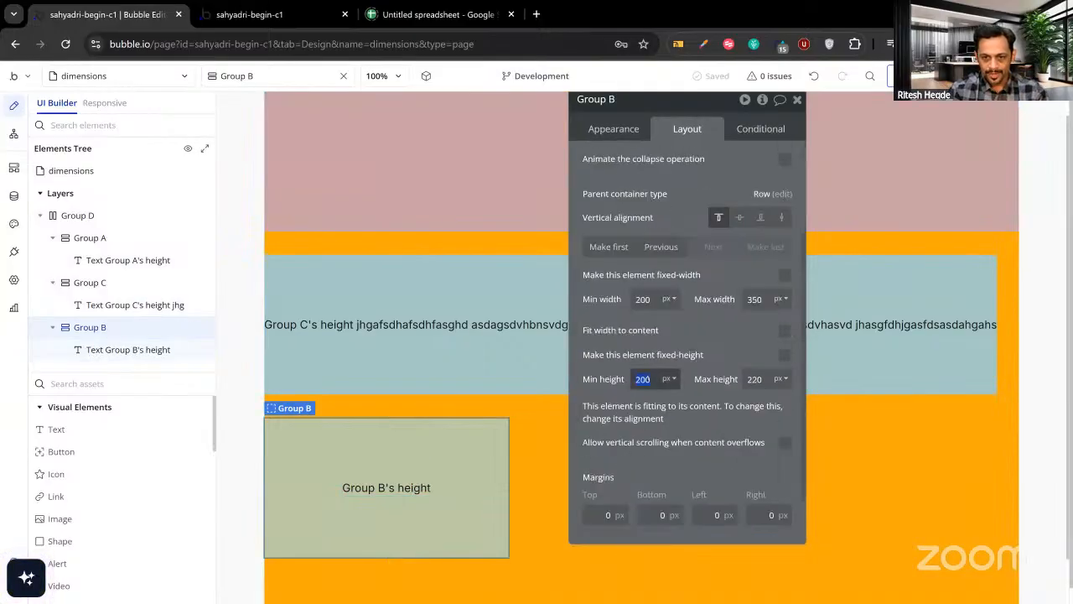
text(35)
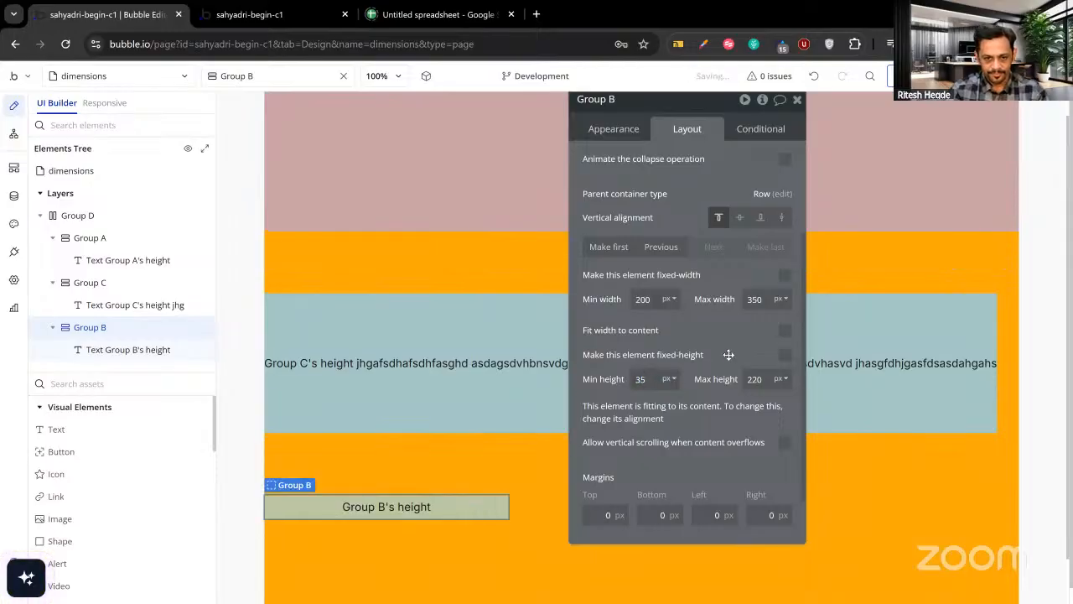
click(784, 277)
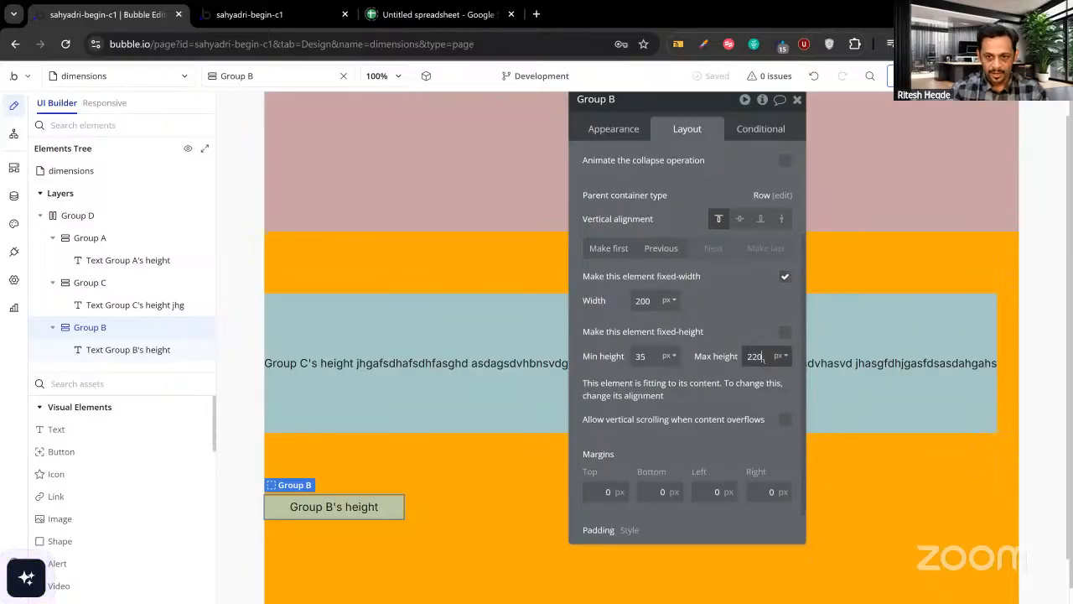
key(BackSpace)
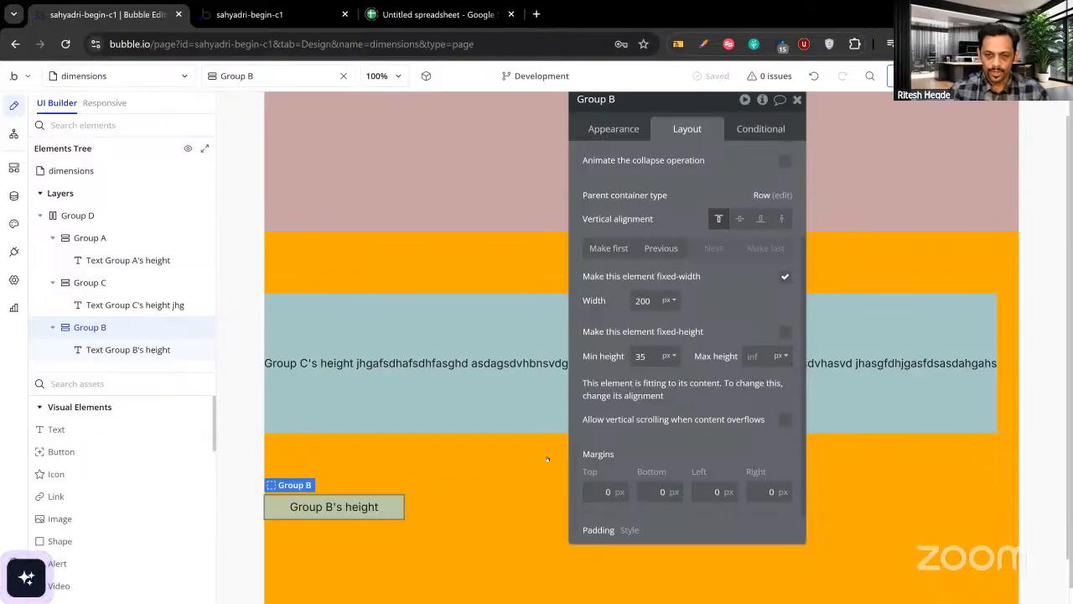
Set Group D's container layout back to Column.
click(489, 490)
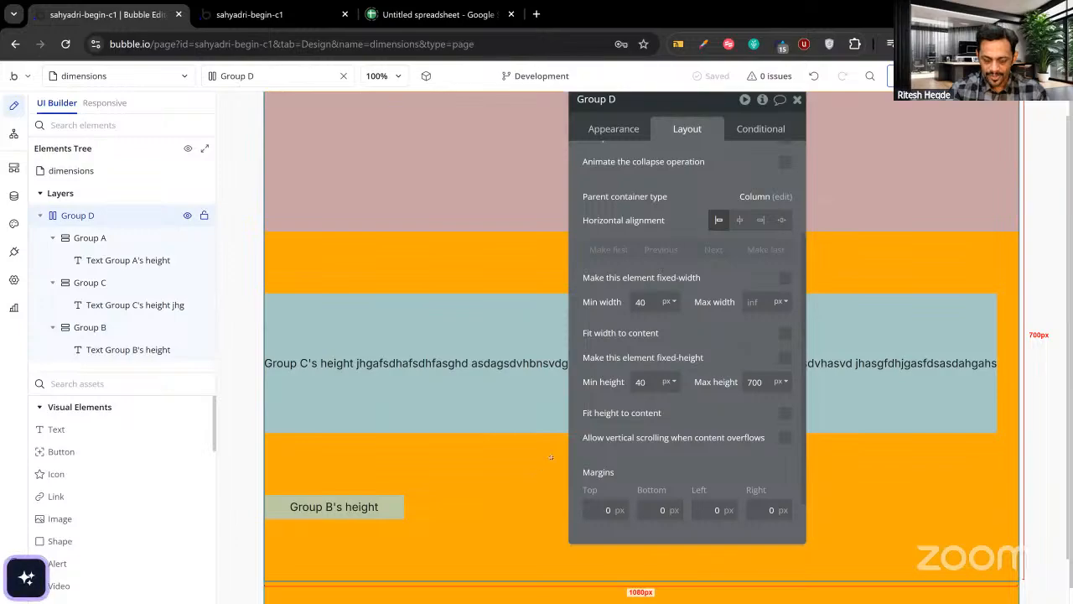
scroll(704, 195, up, 2)
click(713, 163)
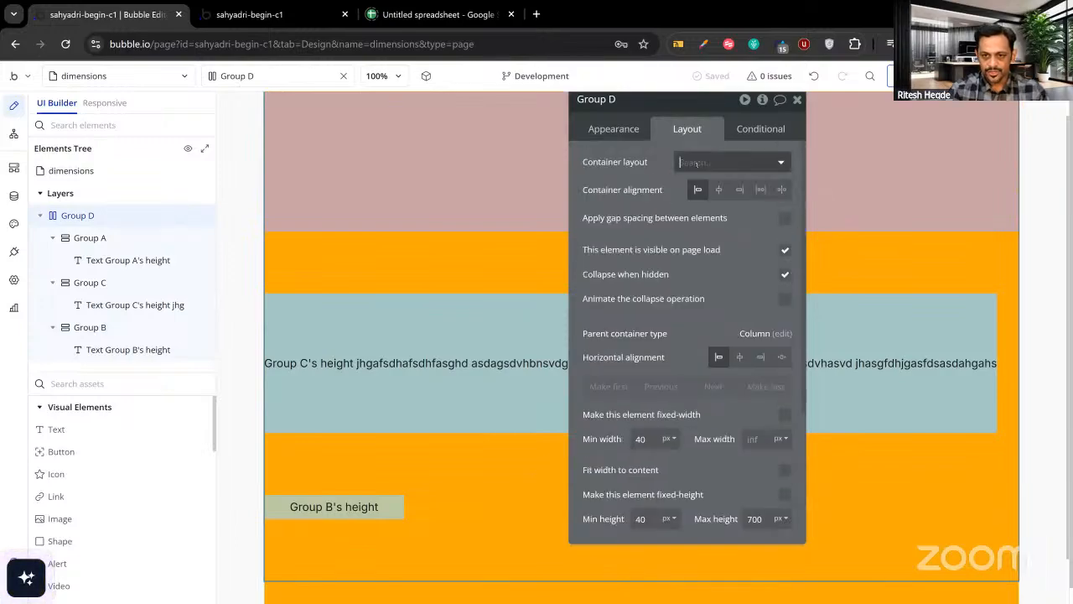
click(707, 204)
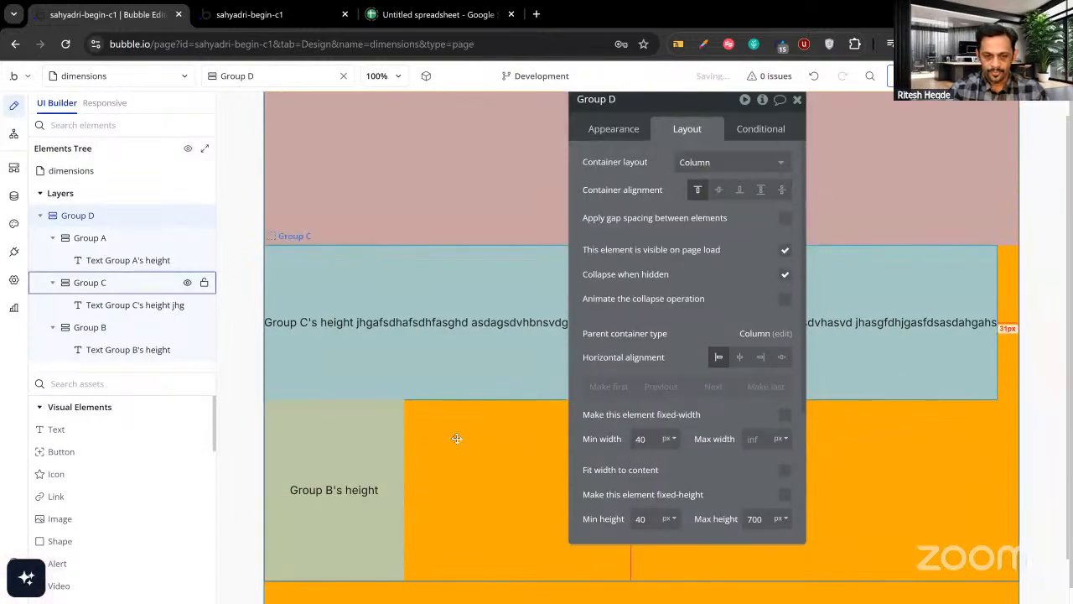
Make Group B fit its height to content and set its width to 300 px.
click(353, 434)
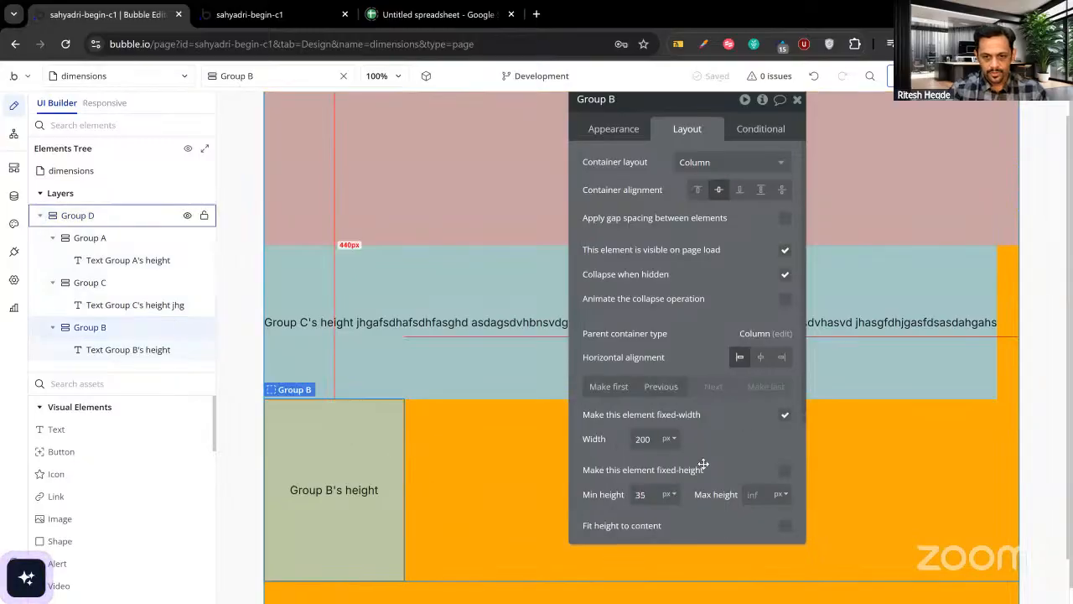
scroll(725, 465, down, 2)
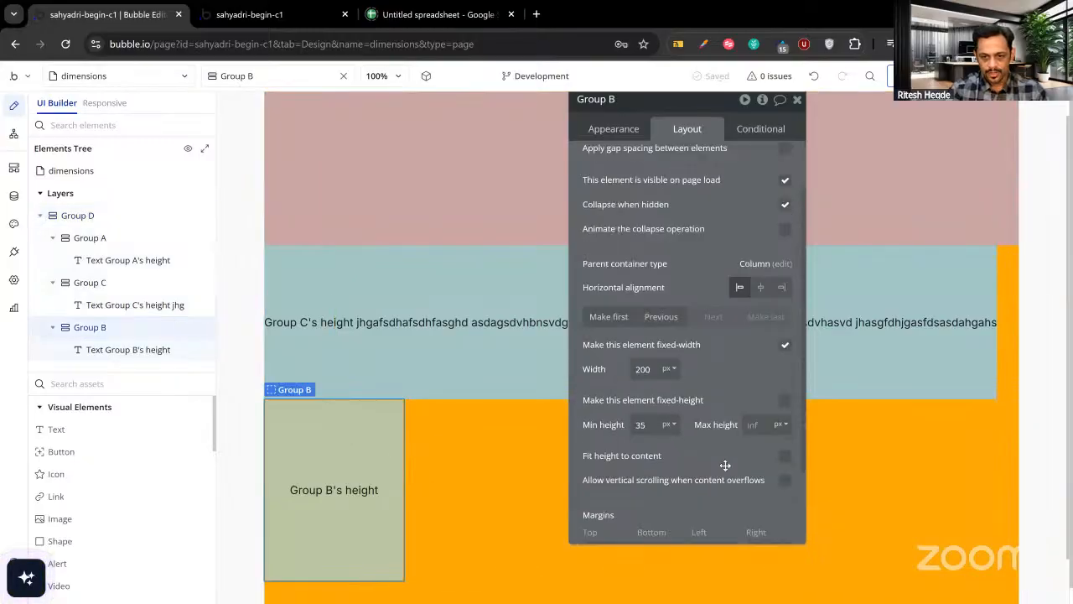
click(786, 455)
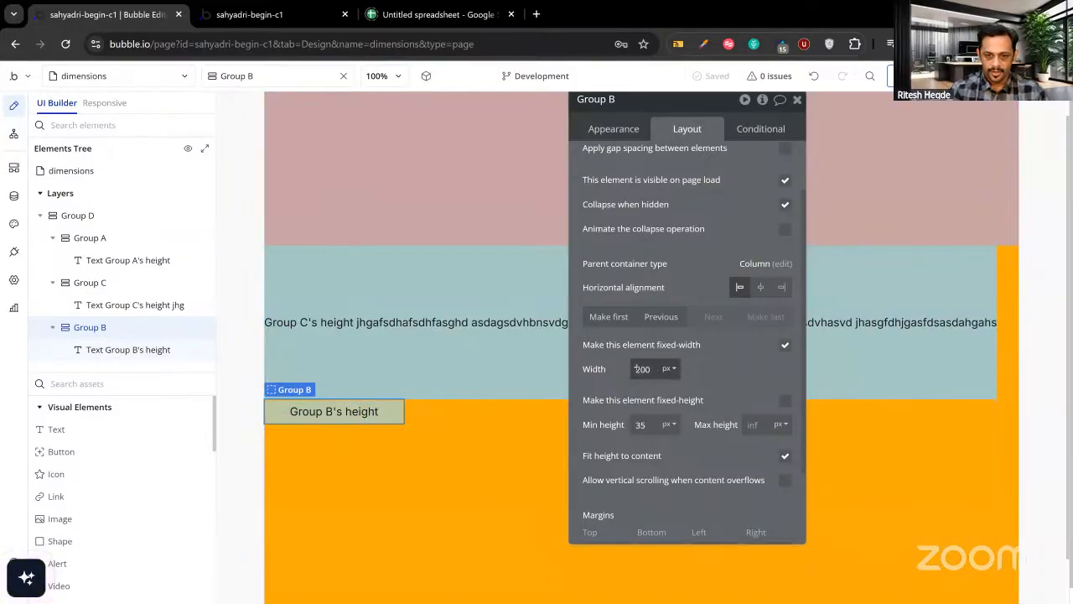
drag(639, 368, 627, 367)
text(3)
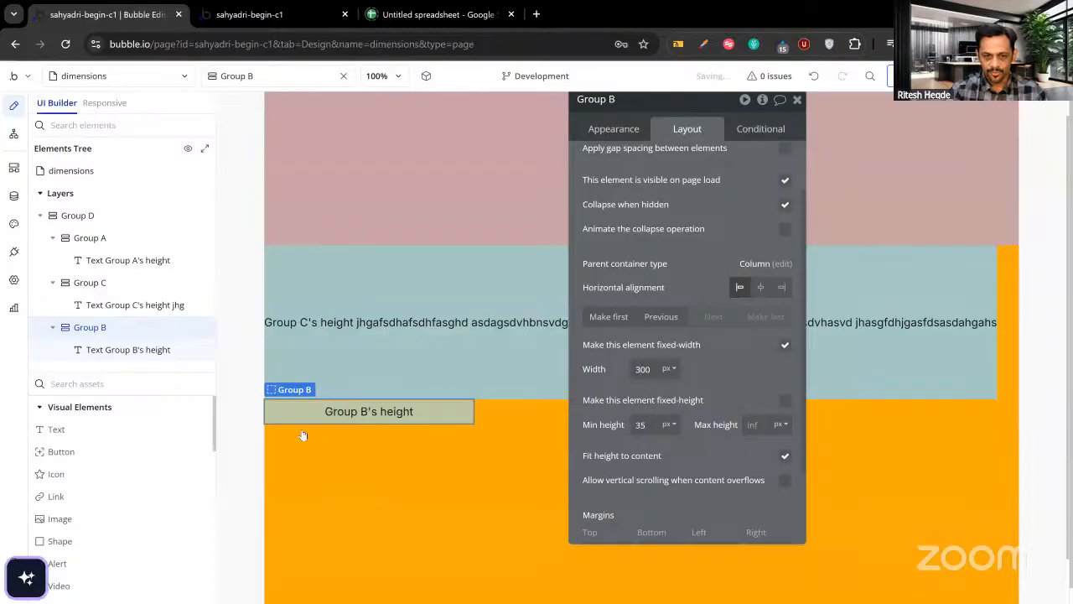
click(360, 412)
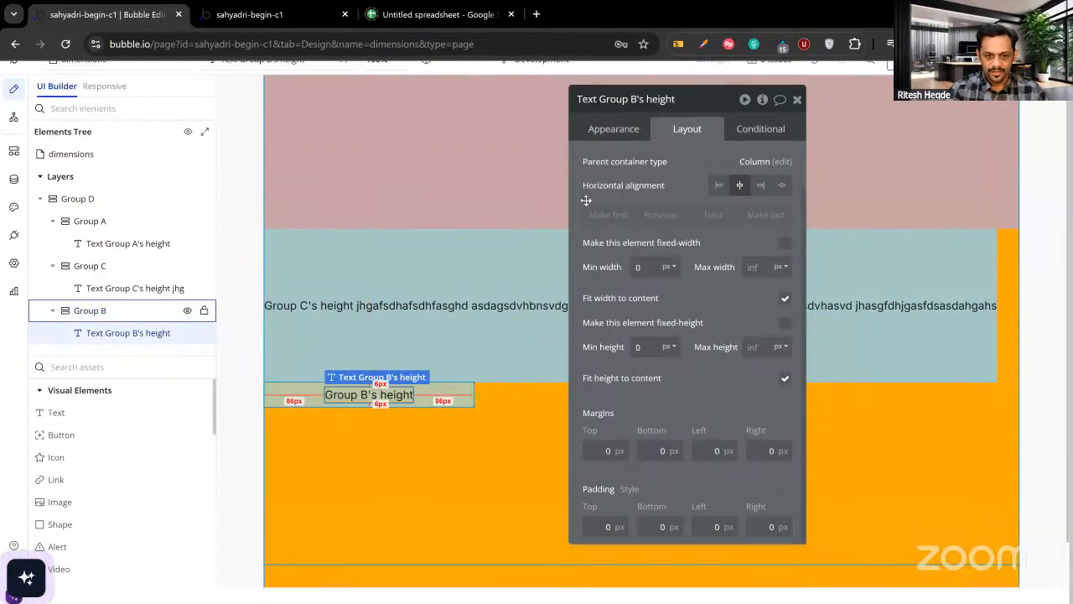
Append several lines of filler words to Group B's label and reload the preview to see it wrap.
click(611, 127)
scroll(672, 227, up, 1)
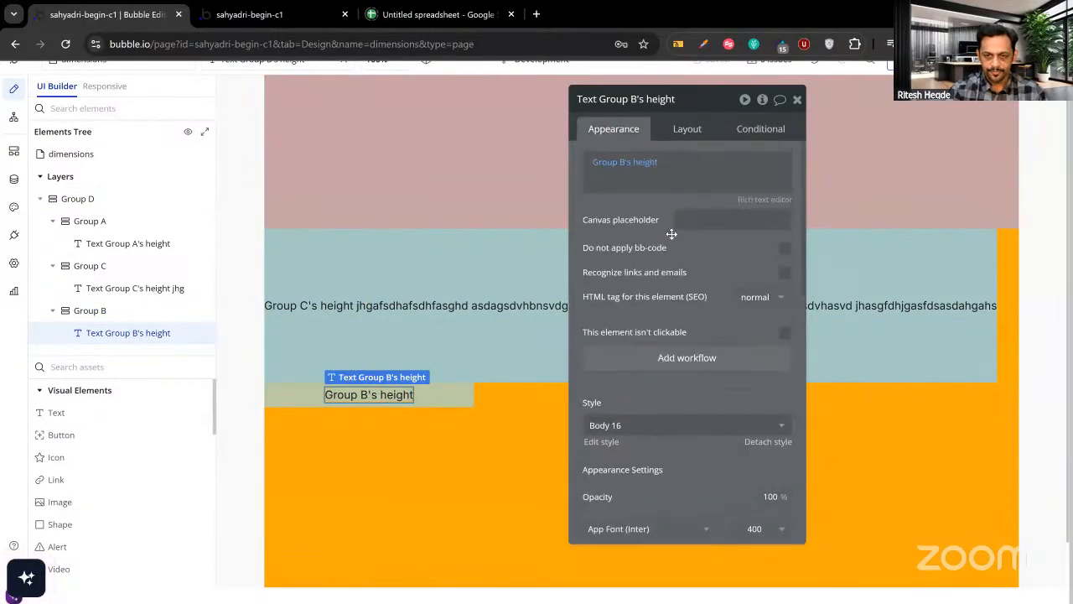
click(680, 185)
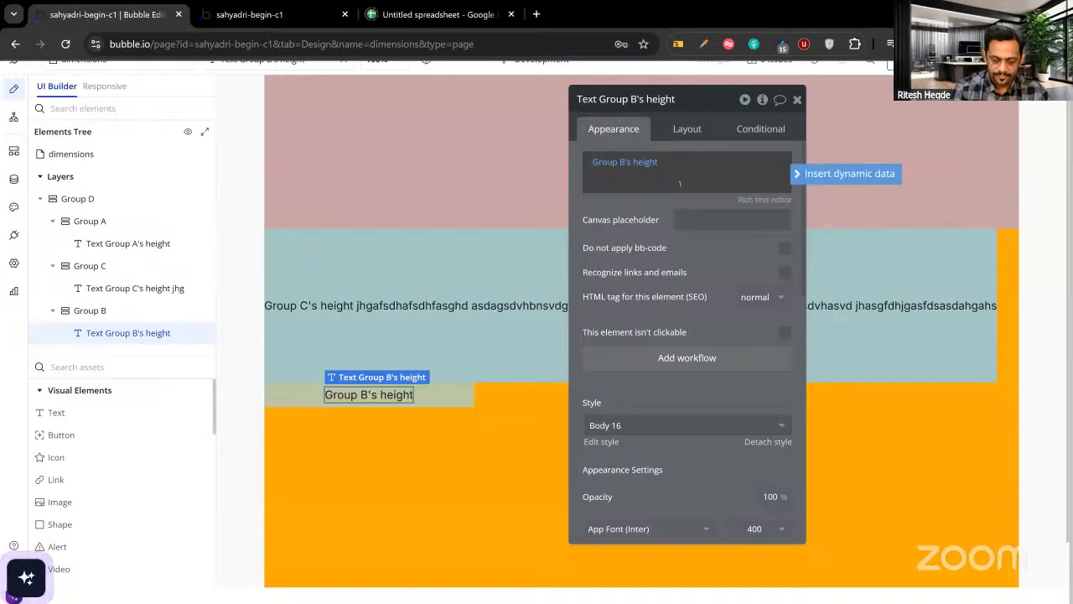
text(hgasdjgsahjdgahjshgd ahagshdjahsjdbv)
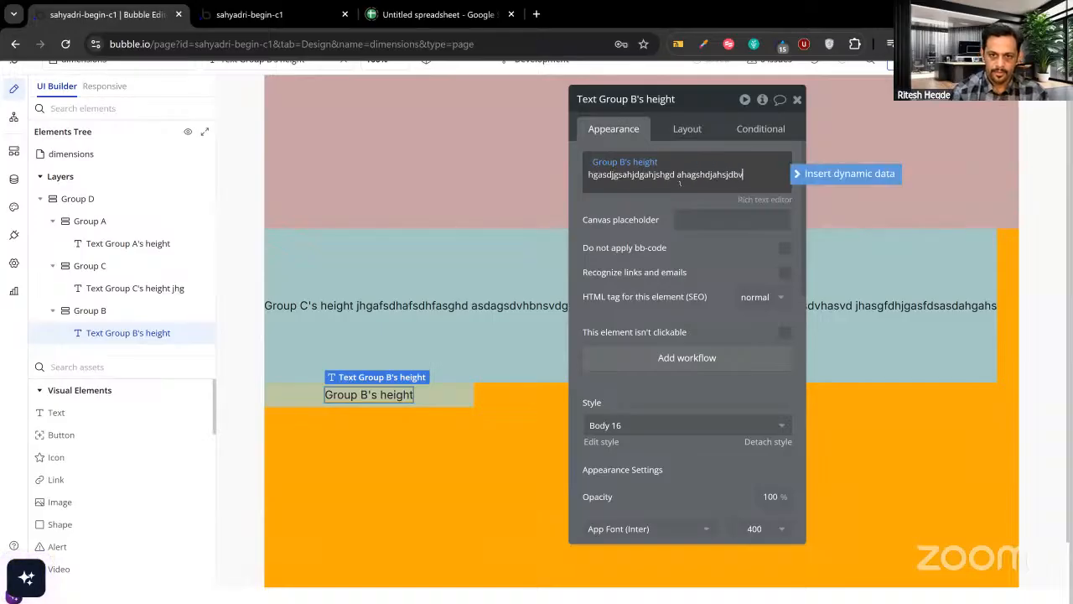
text(a jhgasjhdgajs jasdghjavssd ghja)
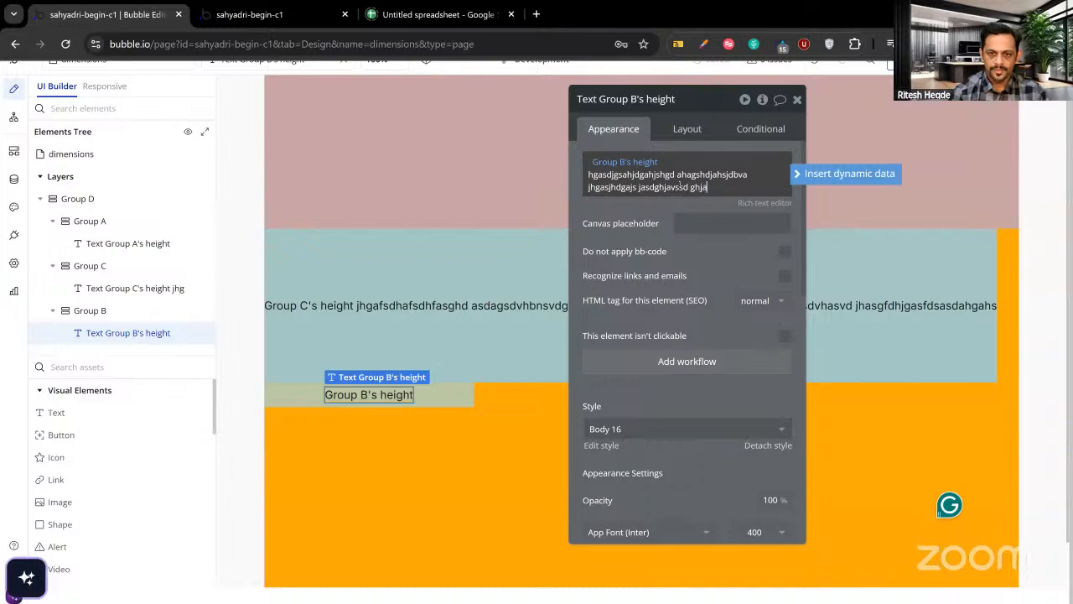
text(hdgvjahdhjasjd jasjhdajshdas dfjhgfsdjasjdsadsa)
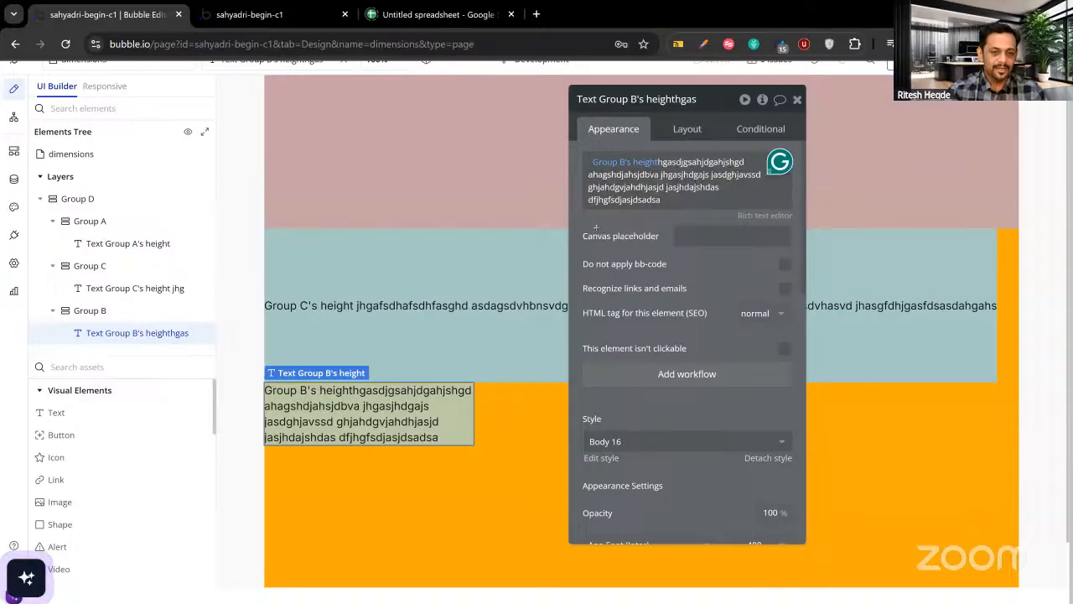
click(288, 16)
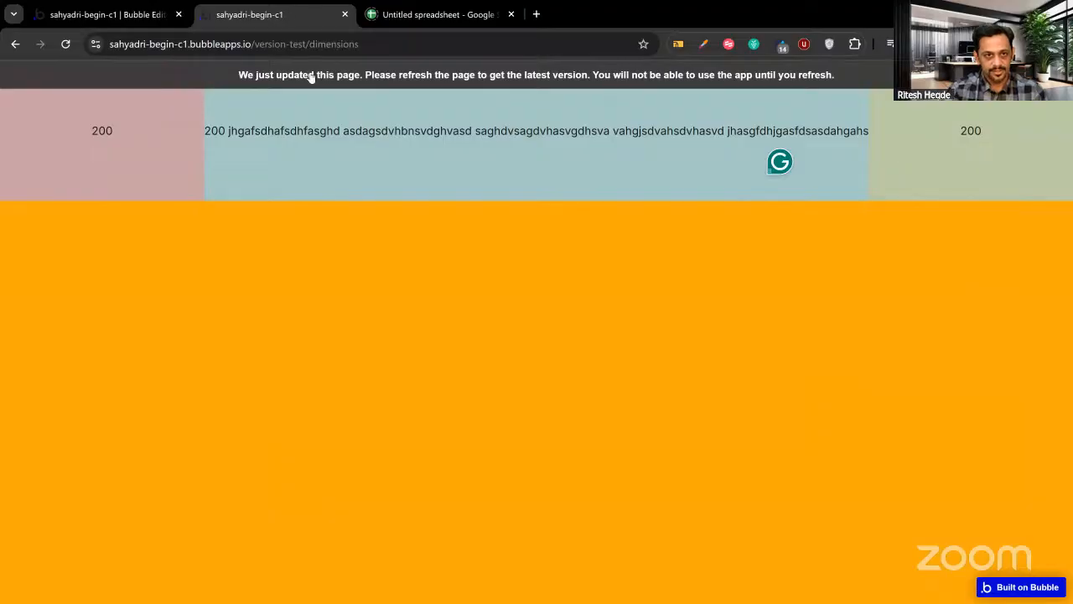
key(F5)
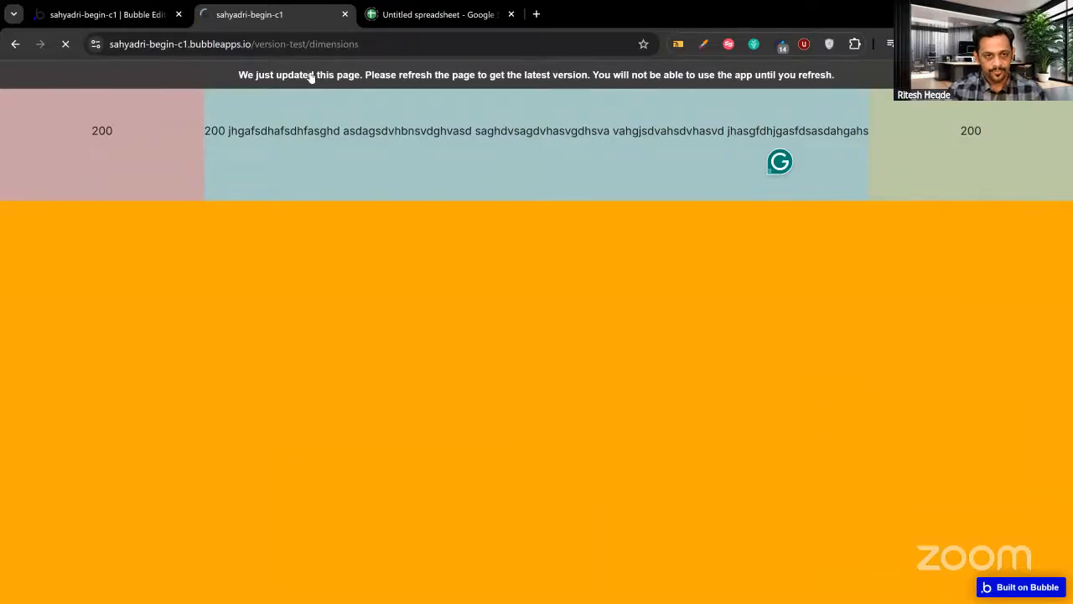
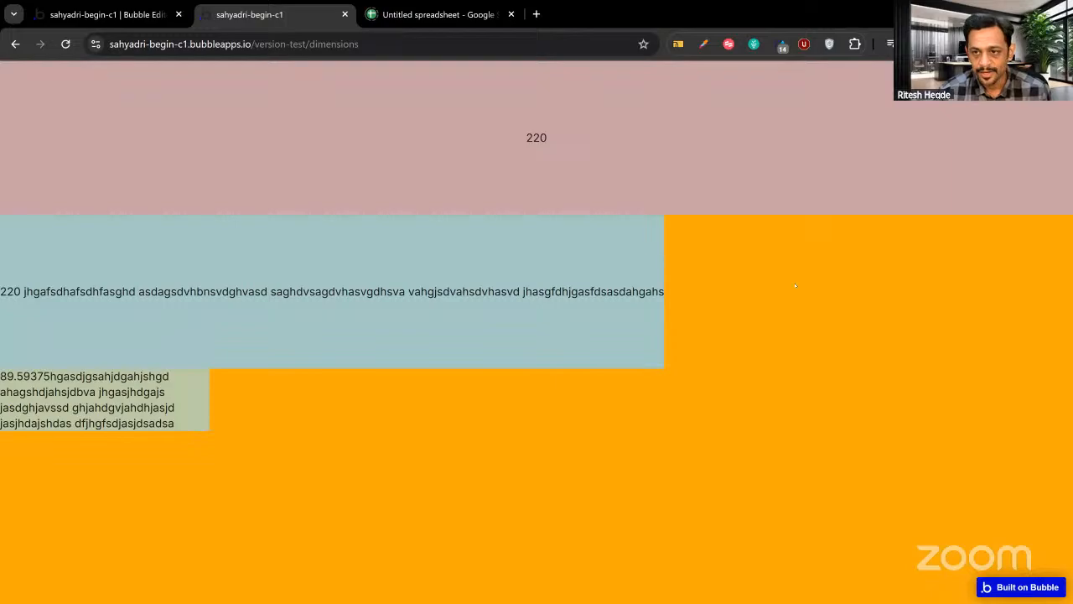
Open LinkedIn's sign-in page in a new incognito window for reference, then return to the Bubble preview.
click(890, 44)
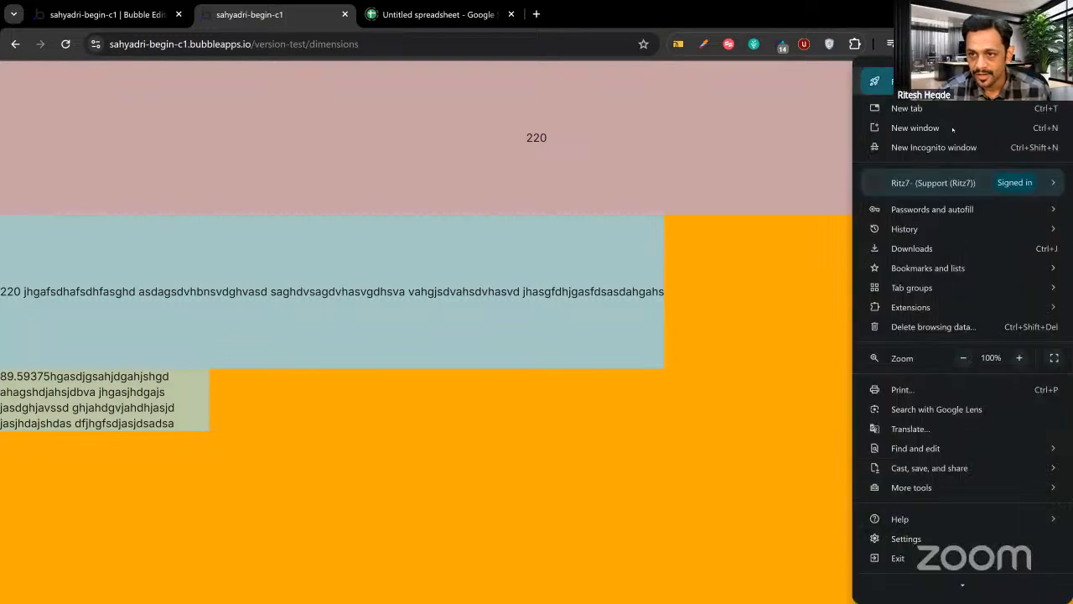
click(949, 149)
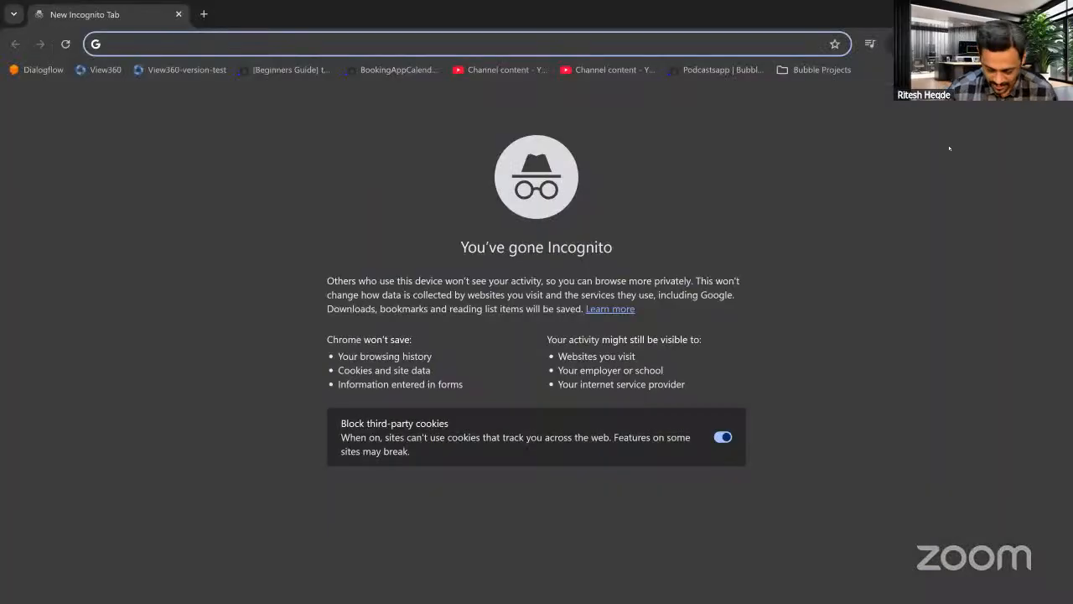
text(link)
key(Return)
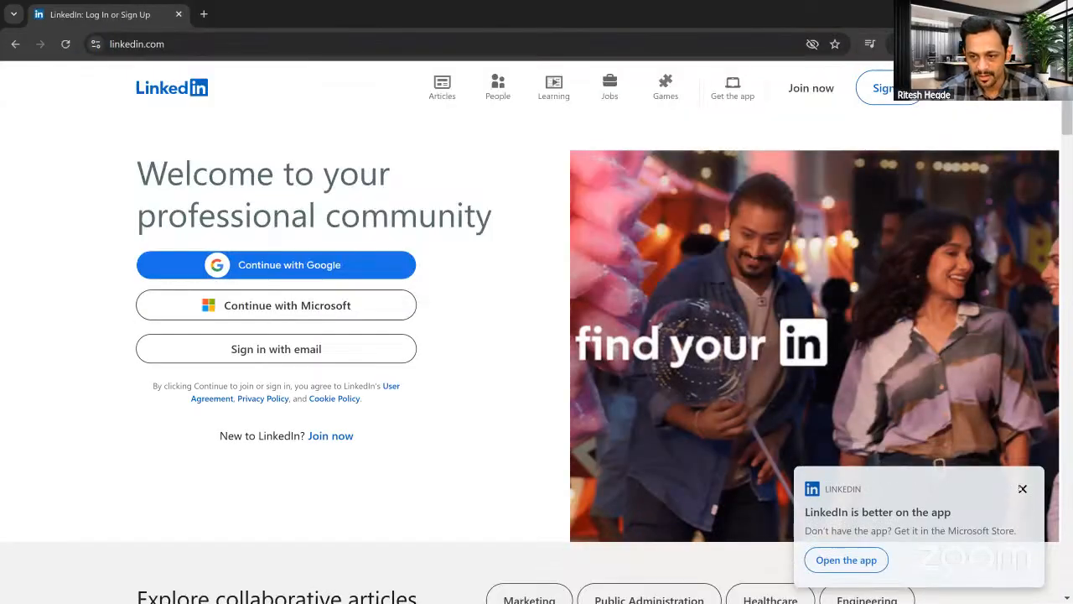
click(1023, 490)
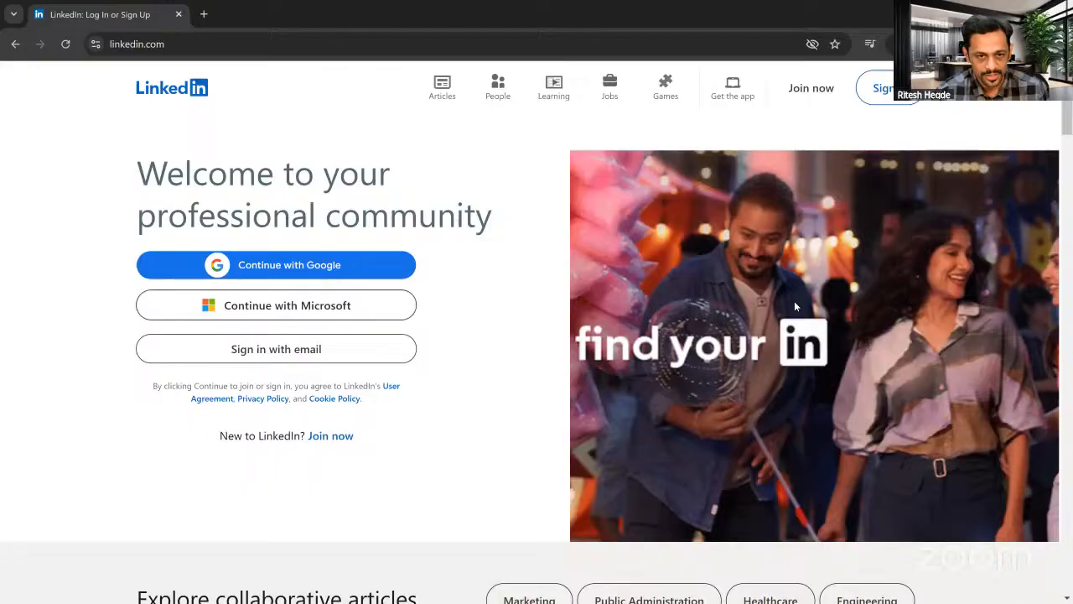
key(alt+Tab)
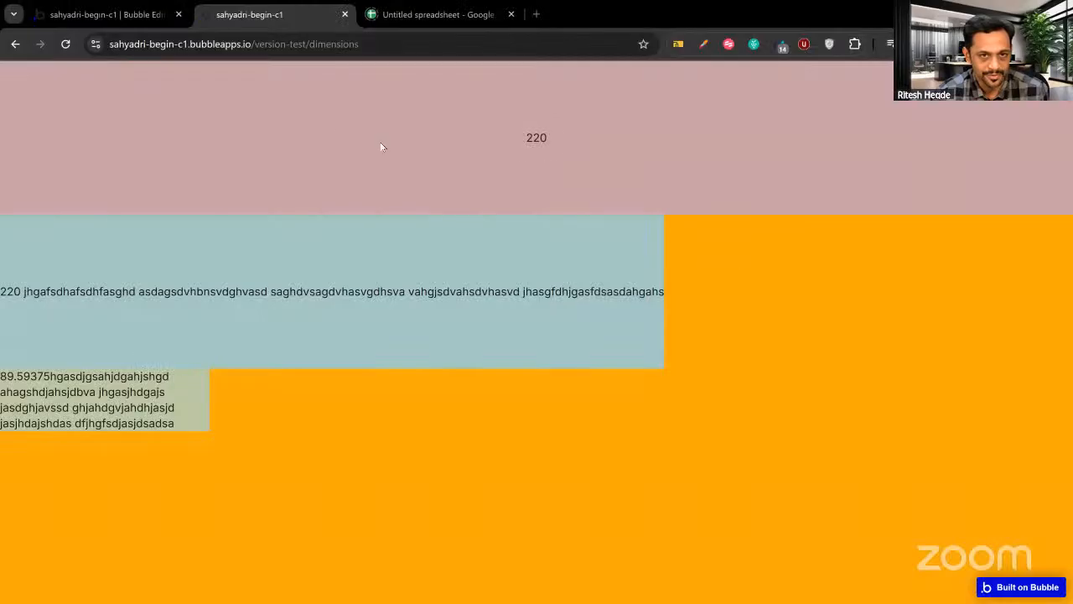
Close the untitled spreadsheet and switch the Bubble editor to the group page.
click(126, 22)
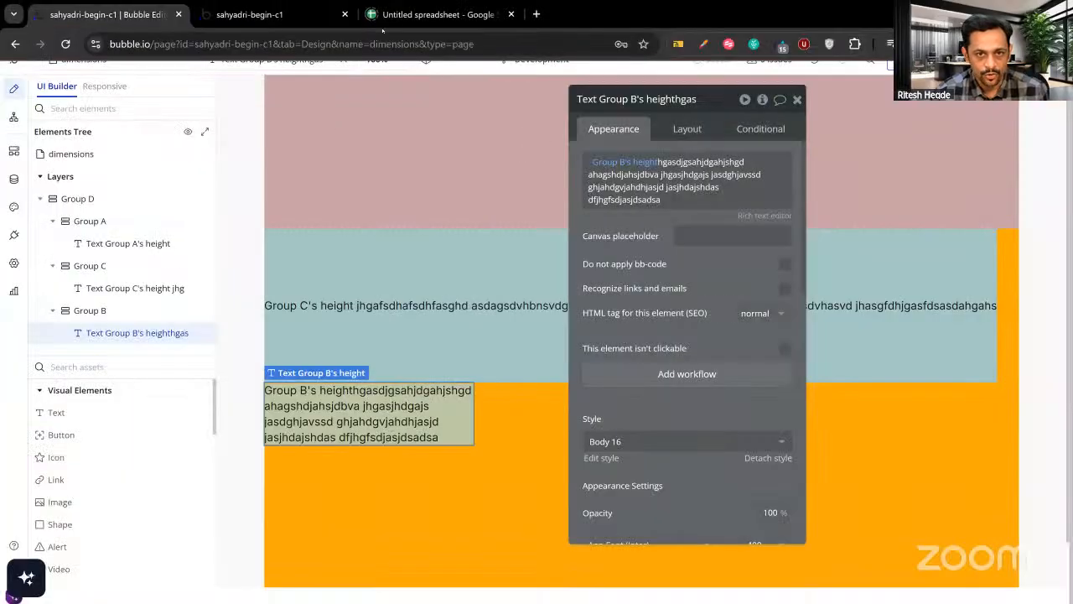
click(511, 14)
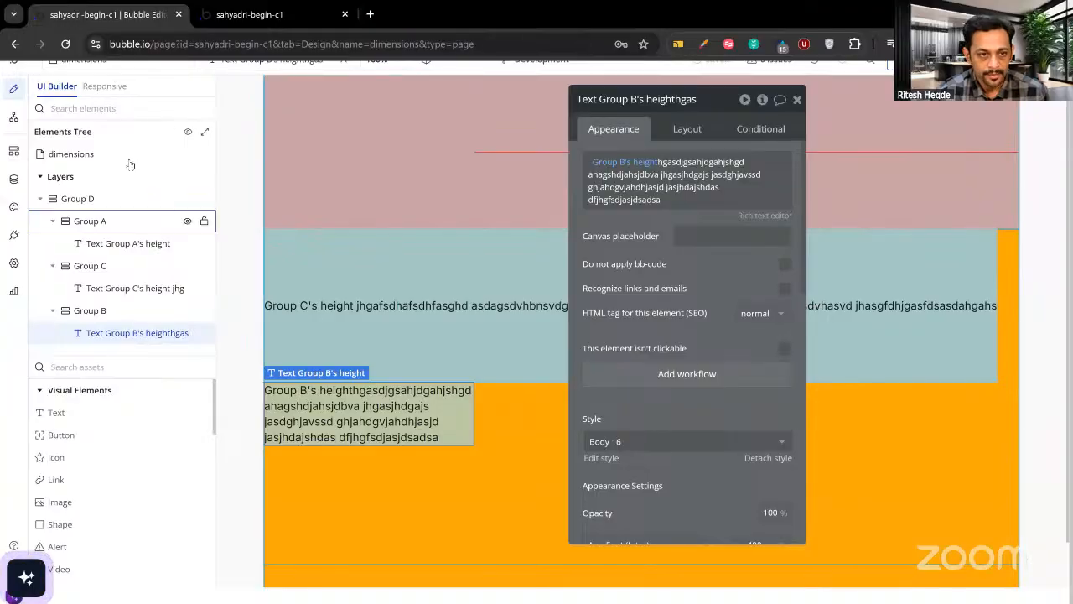
scroll(85, 82, up, 2)
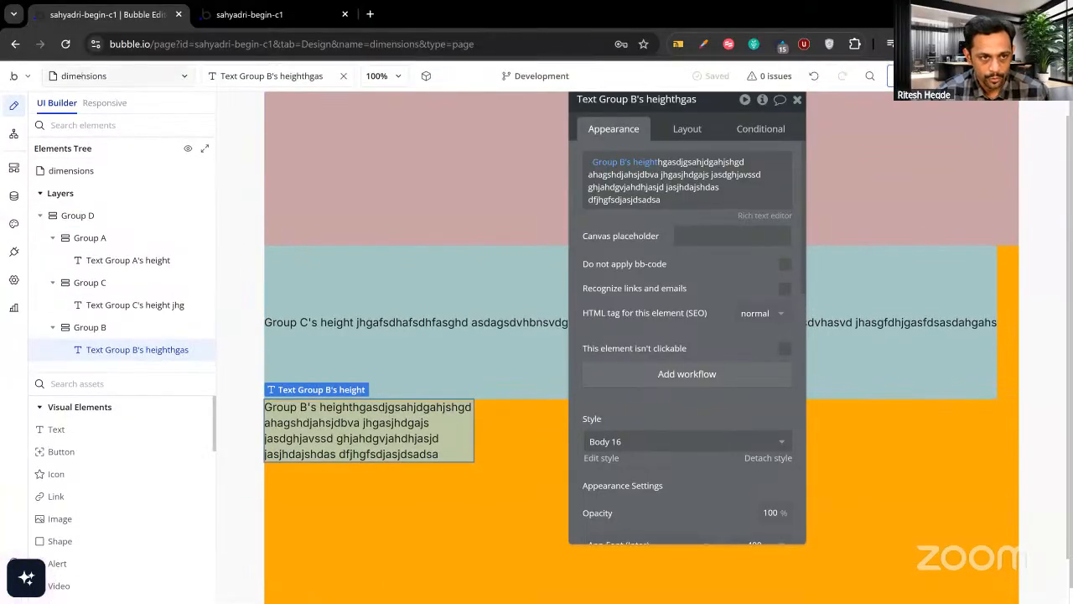
click(83, 76)
click(71, 171)
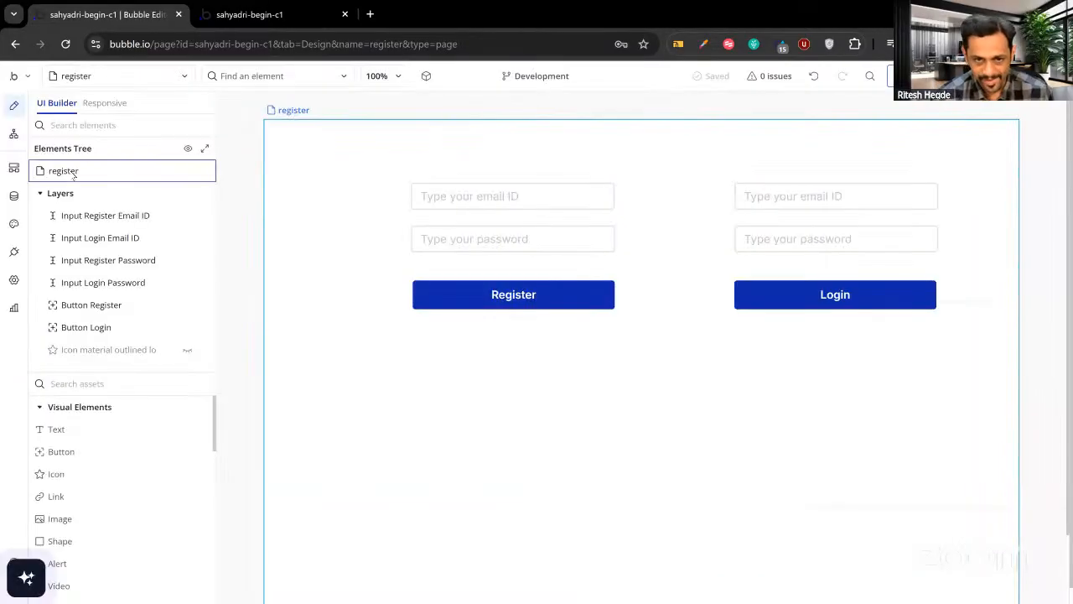
click(99, 77)
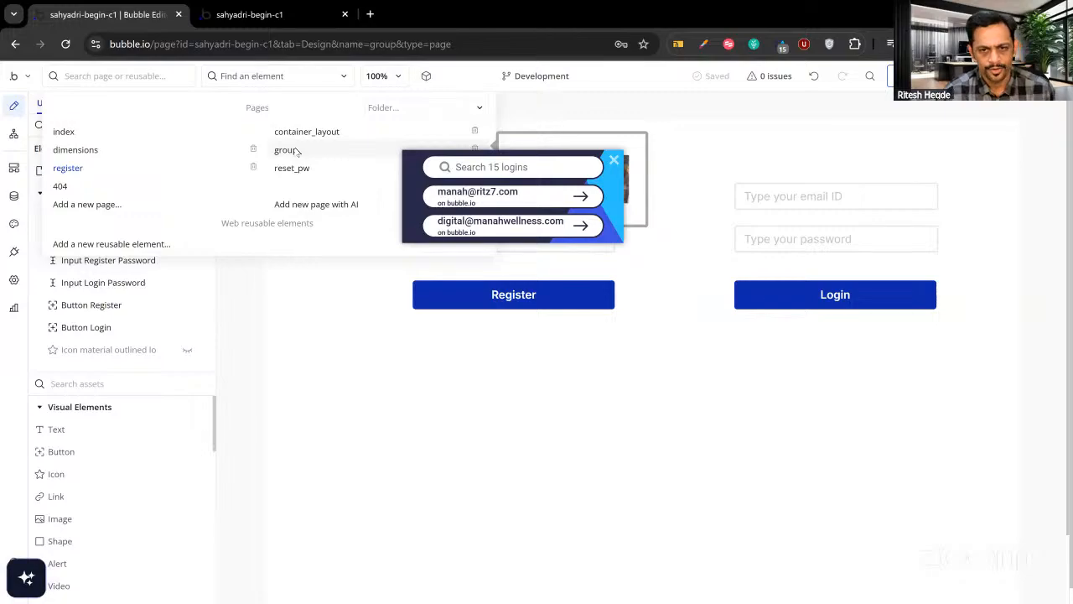
click(289, 151)
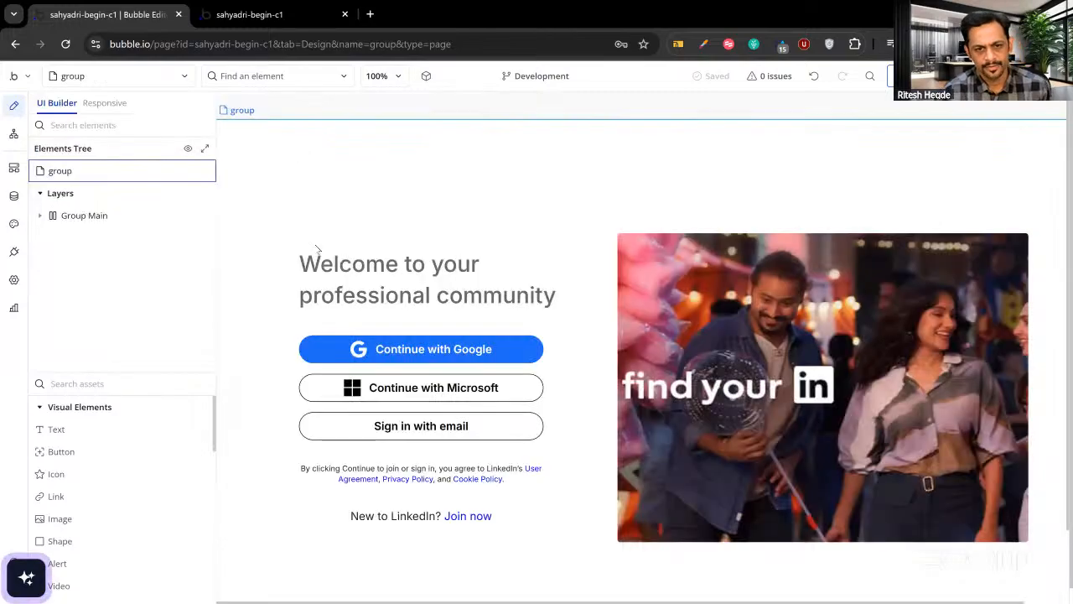
Rename the group page to linkedin_register.
click(116, 76)
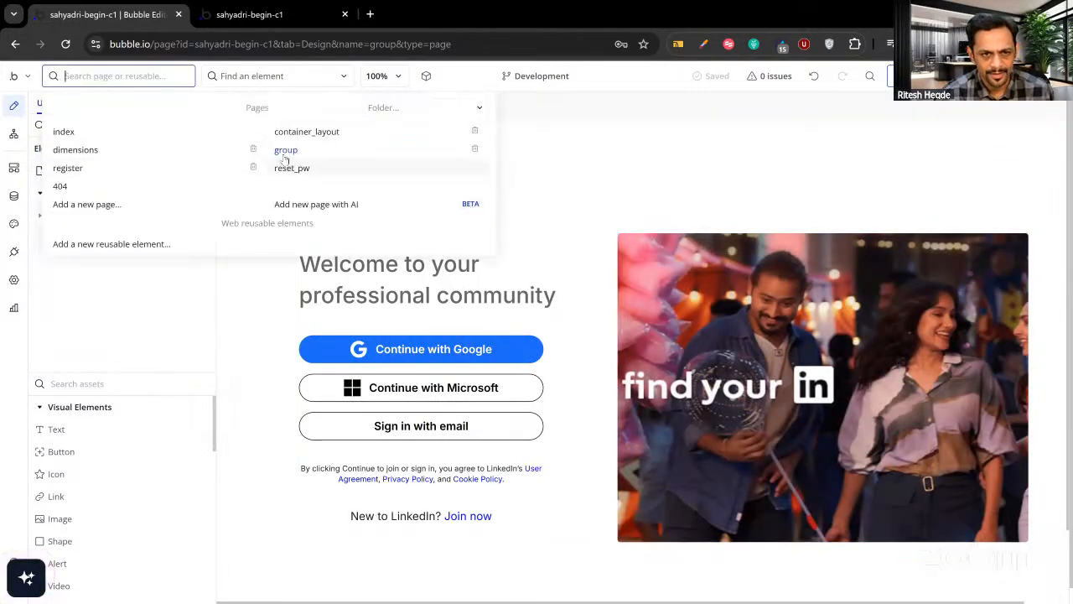
click(251, 75)
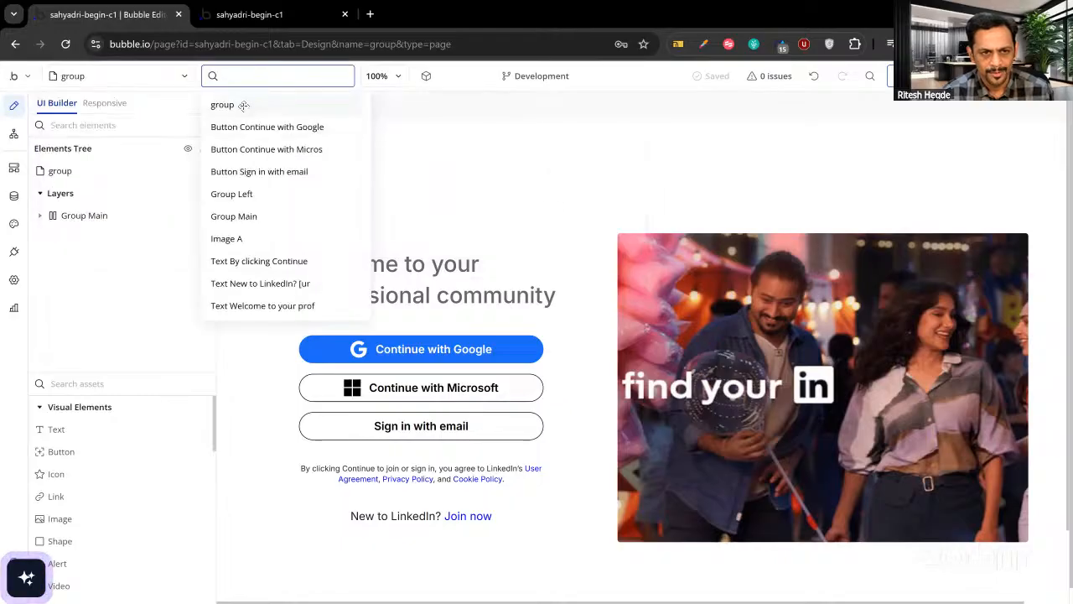
click(242, 105)
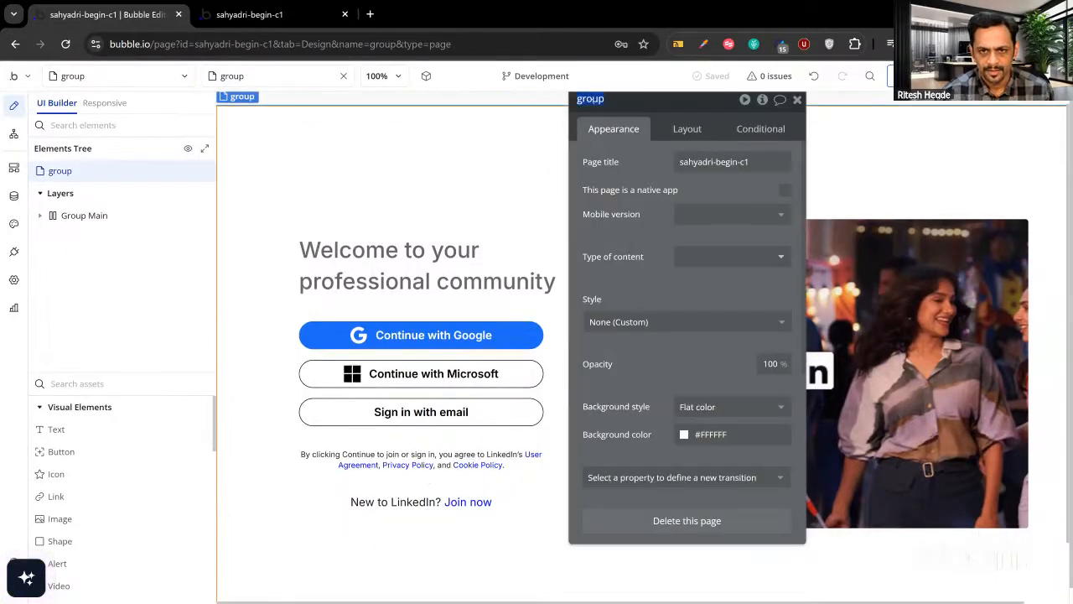
text(Linkedin_Register)
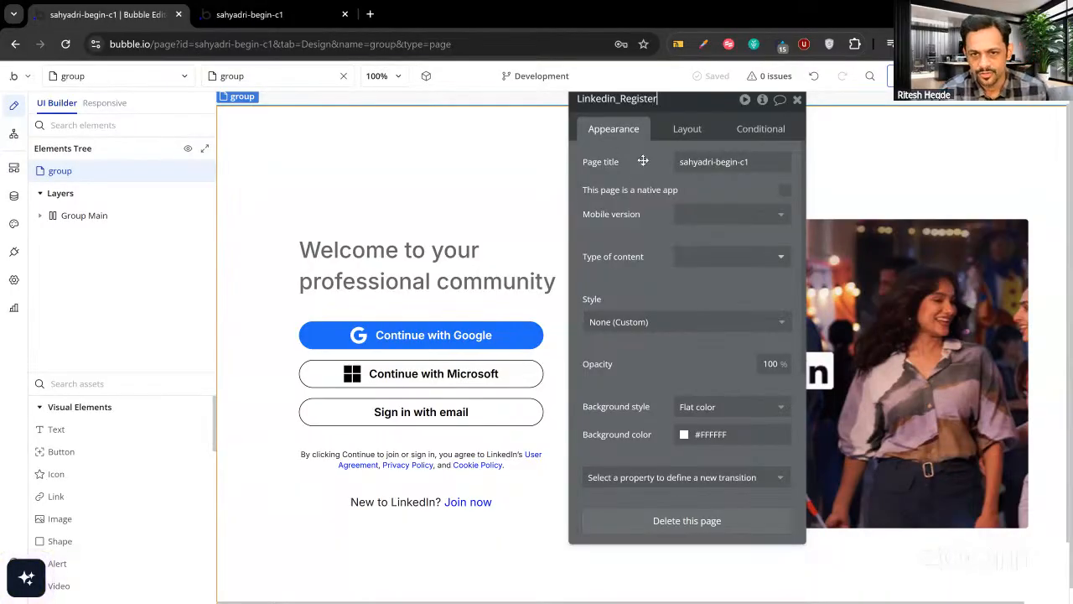
key(Return)
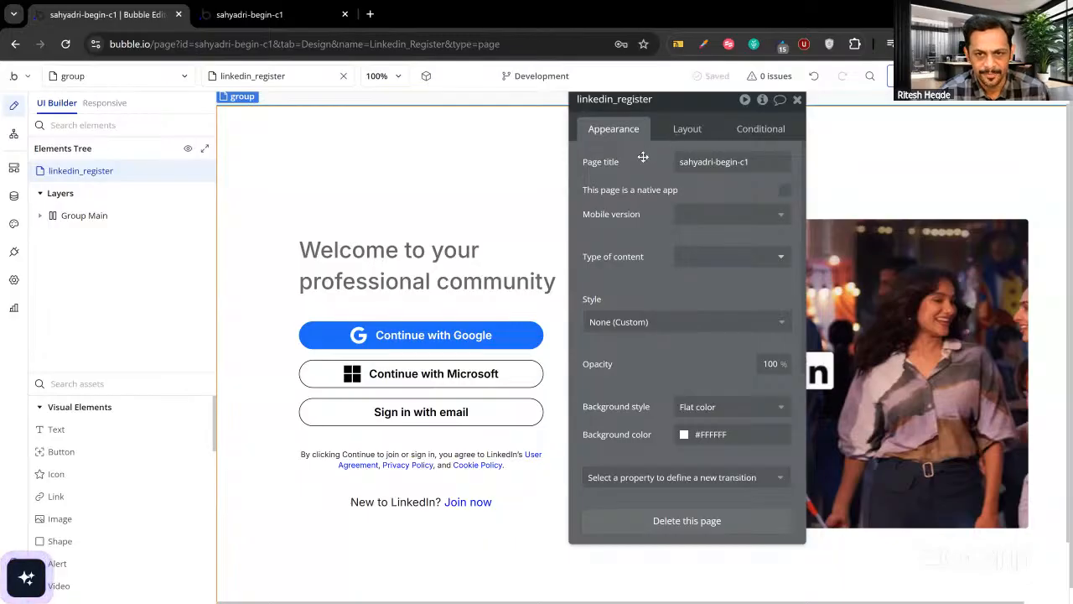
drag(643, 157, 621, 183)
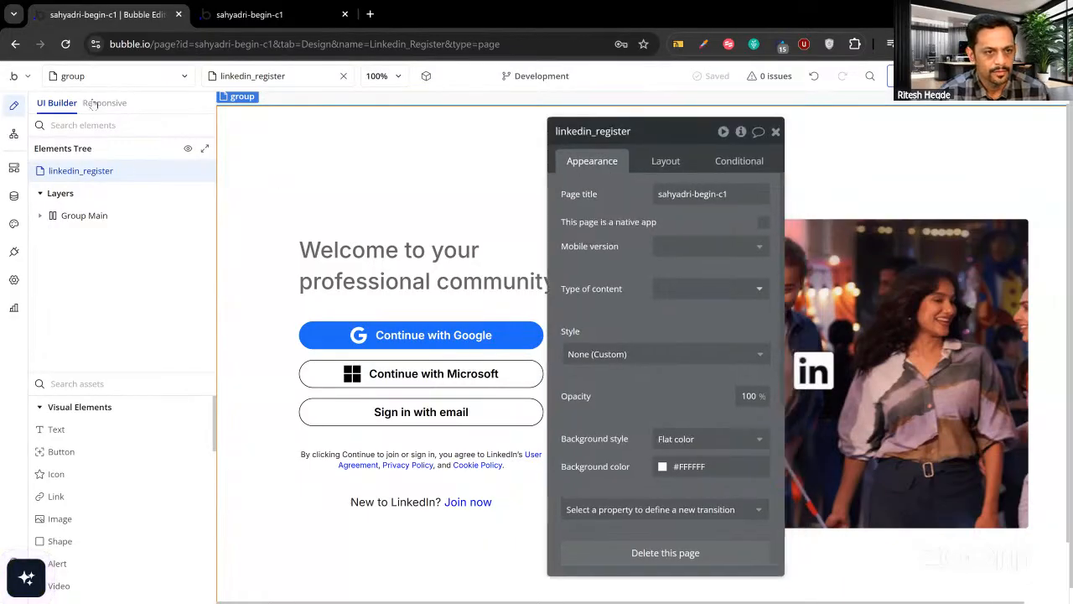
Reload the app preview, then reopen the linkedin_register page in the editor.
click(81, 76)
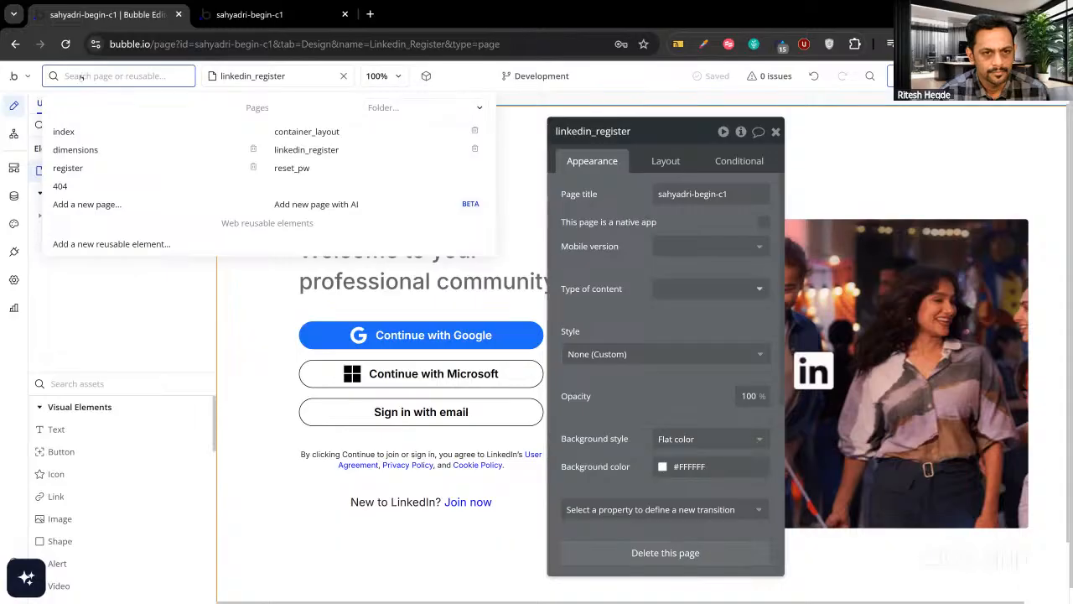
key(Escape)
click(226, 16)
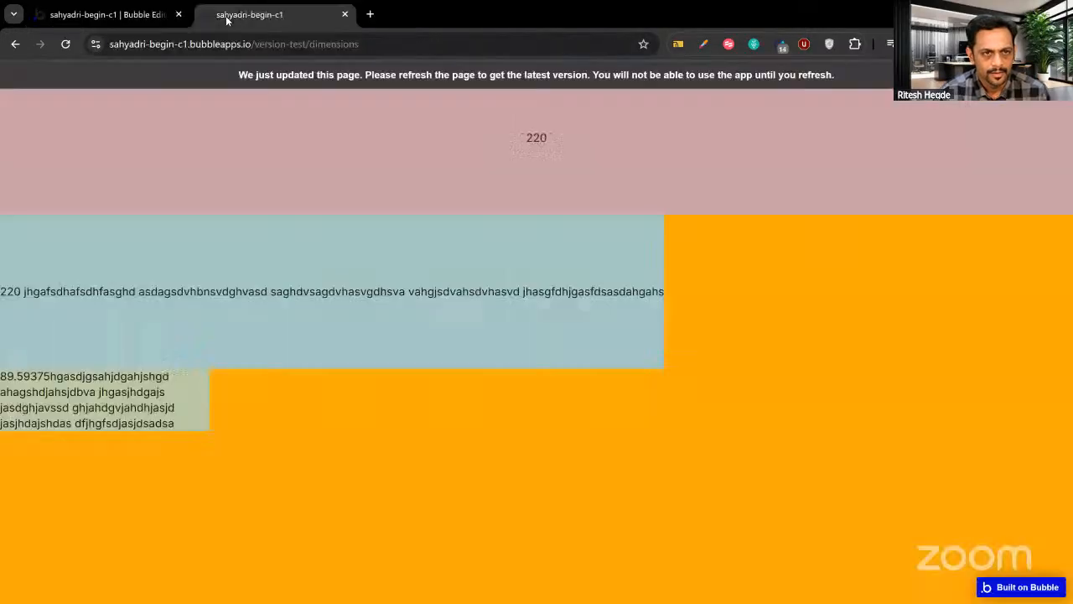
click(160, 15)
key(ctrl+Tab)
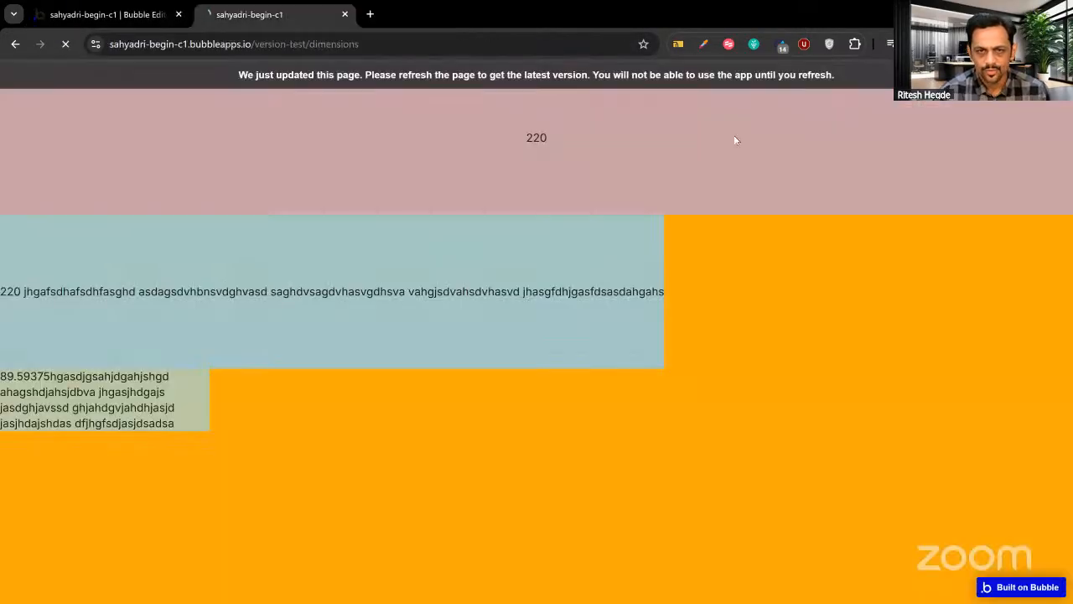
click(120, 14)
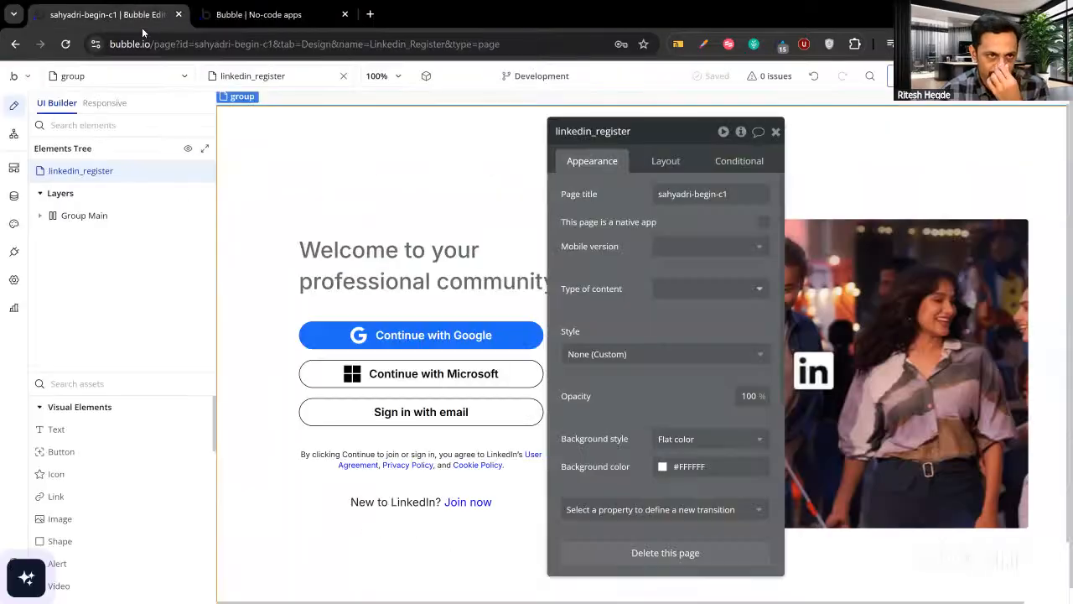
click(166, 73)
click(314, 149)
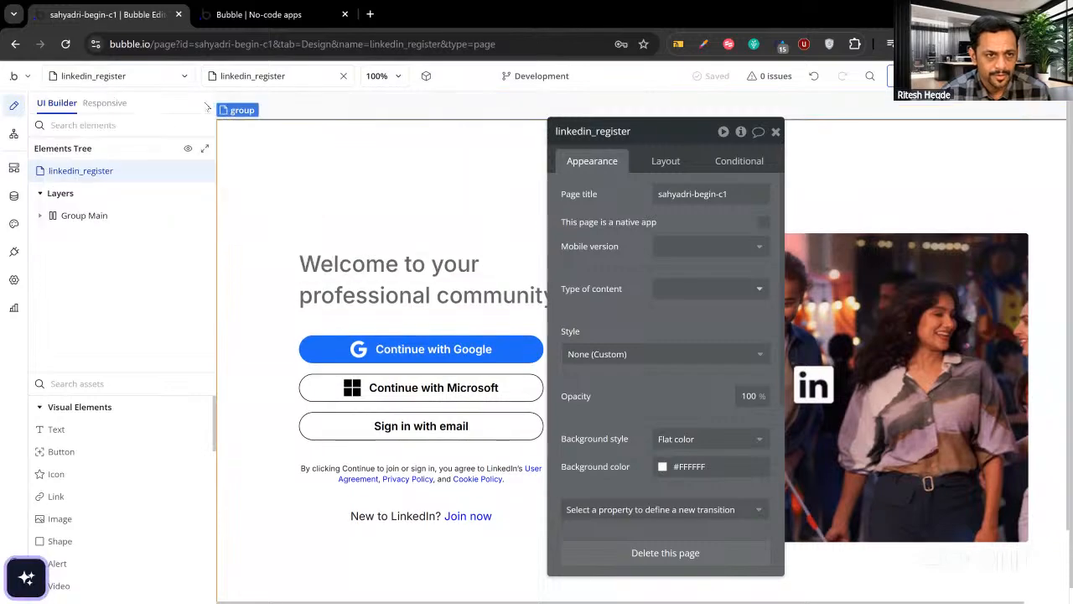
Preview linkedin_register at the 1200 breakpoint and drag the page edge in and out to watch it reflow.
click(104, 103)
click(776, 133)
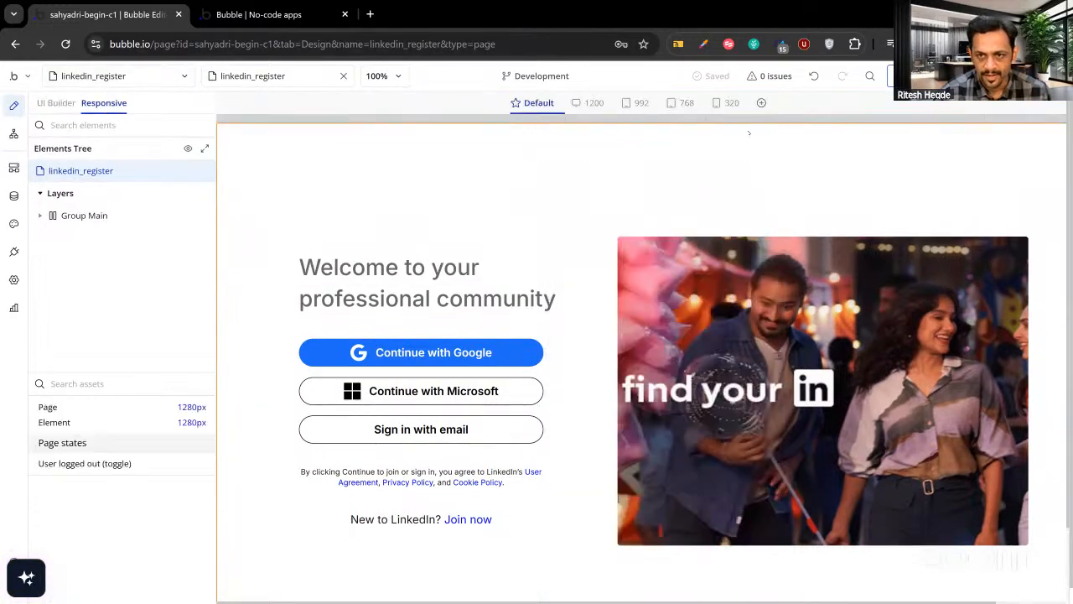
click(593, 103)
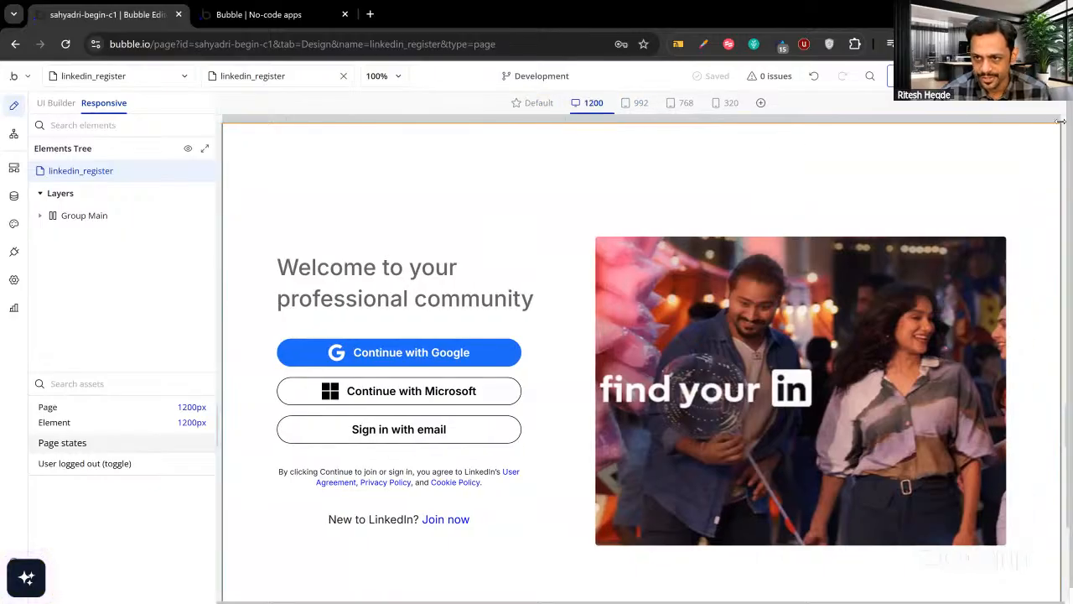
drag(1054, 120, 849, 130)
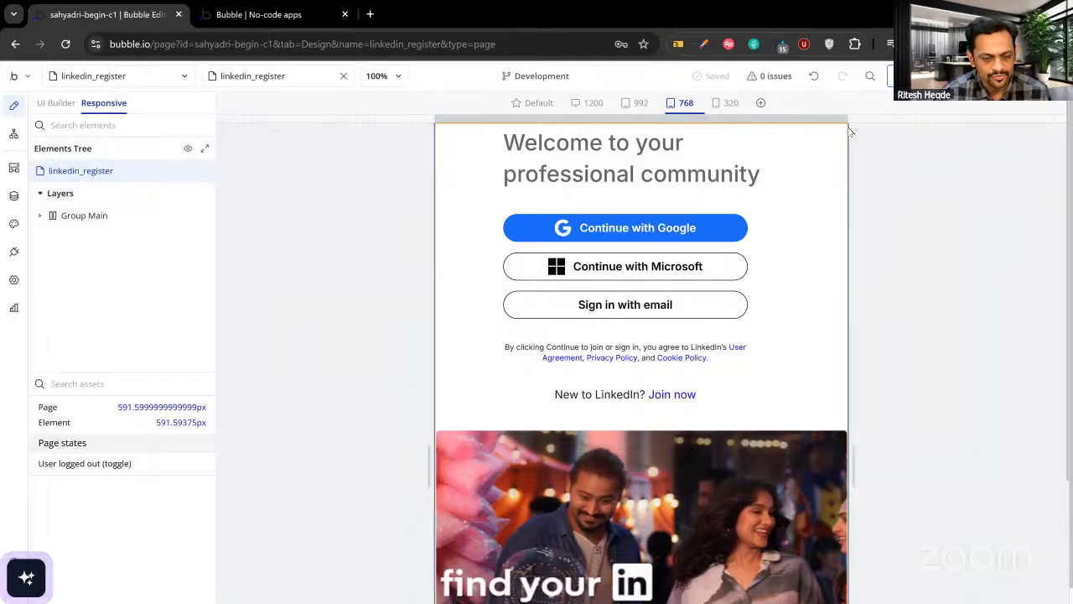
drag(849, 130, 1050, 131)
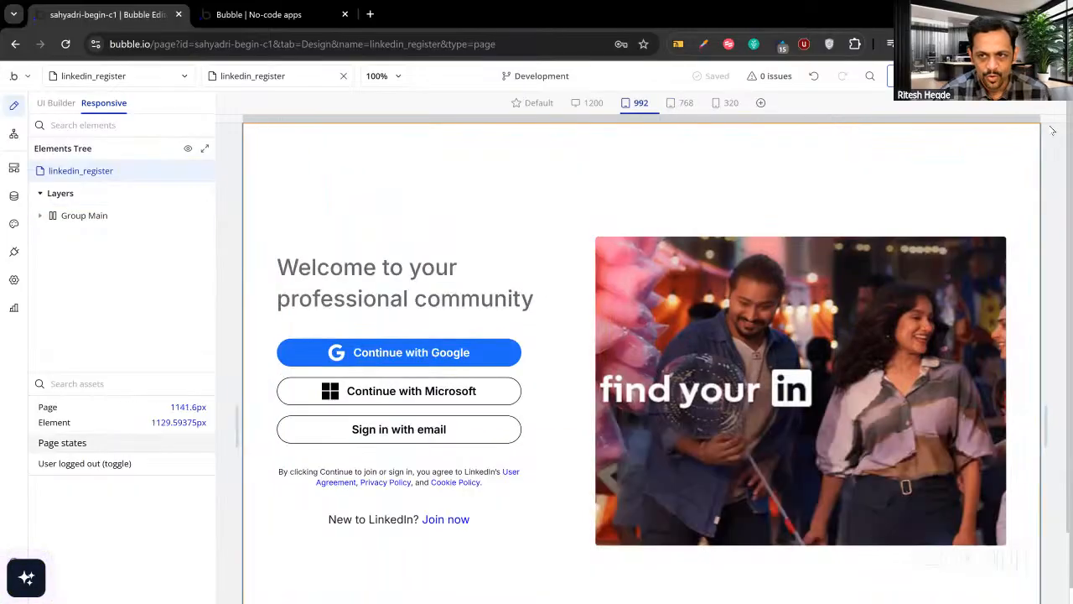
Fix Image A's aspect ratio at 5:4 and give it a flexible width from 250 to 550 px.
double_click(671, 310)
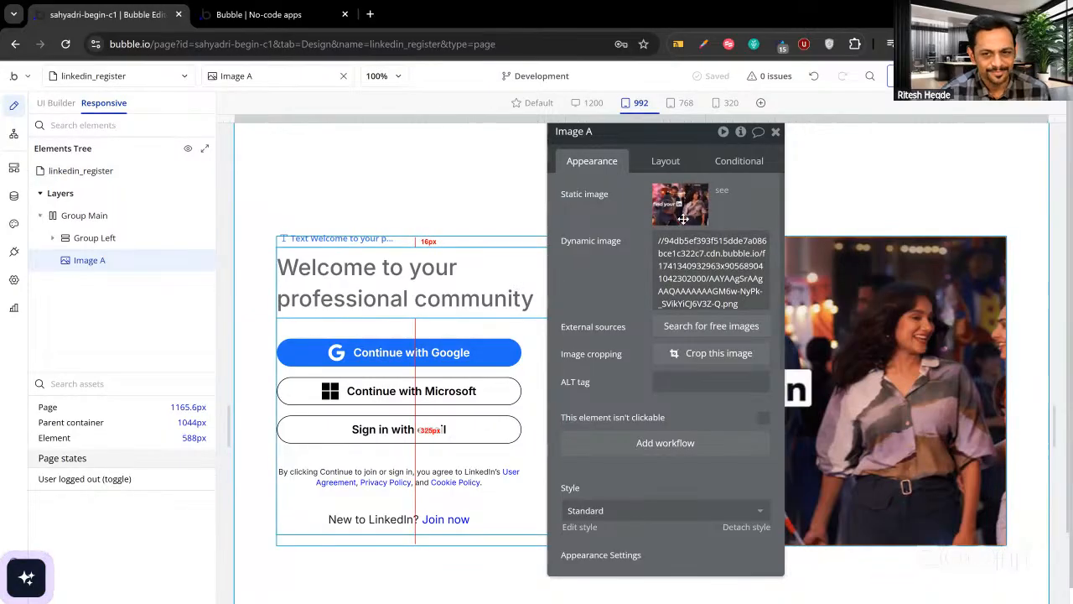
click(666, 159)
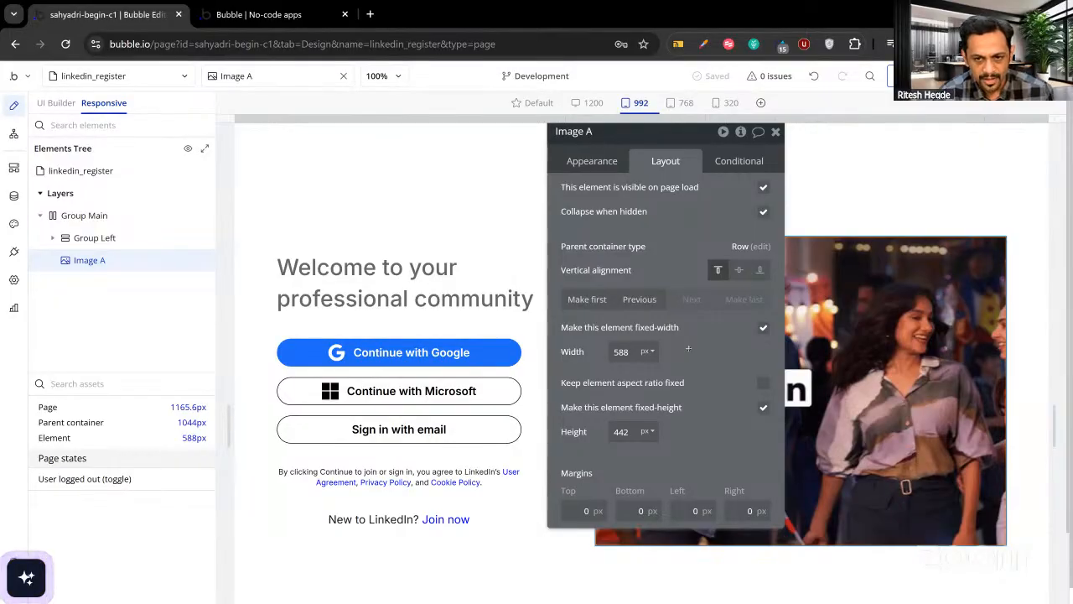
drag(654, 349, 371, 368)
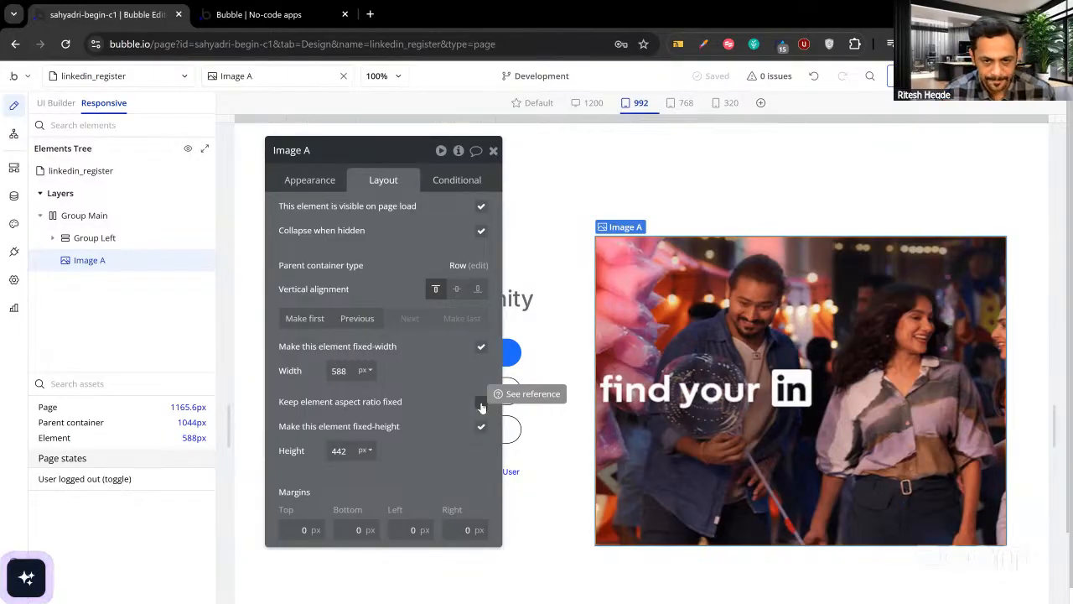
click(481, 404)
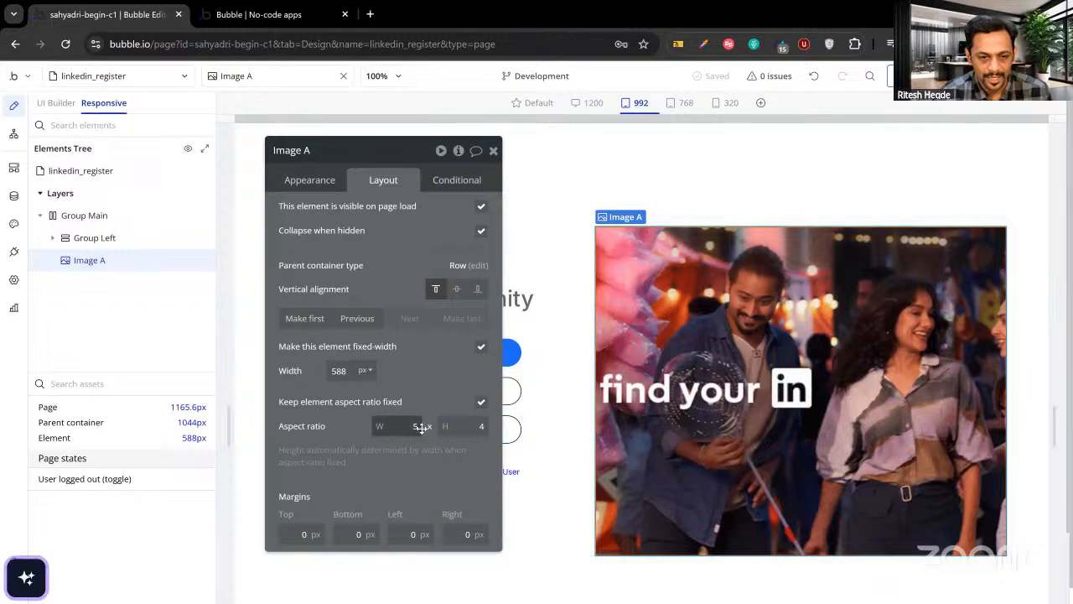
click(481, 426)
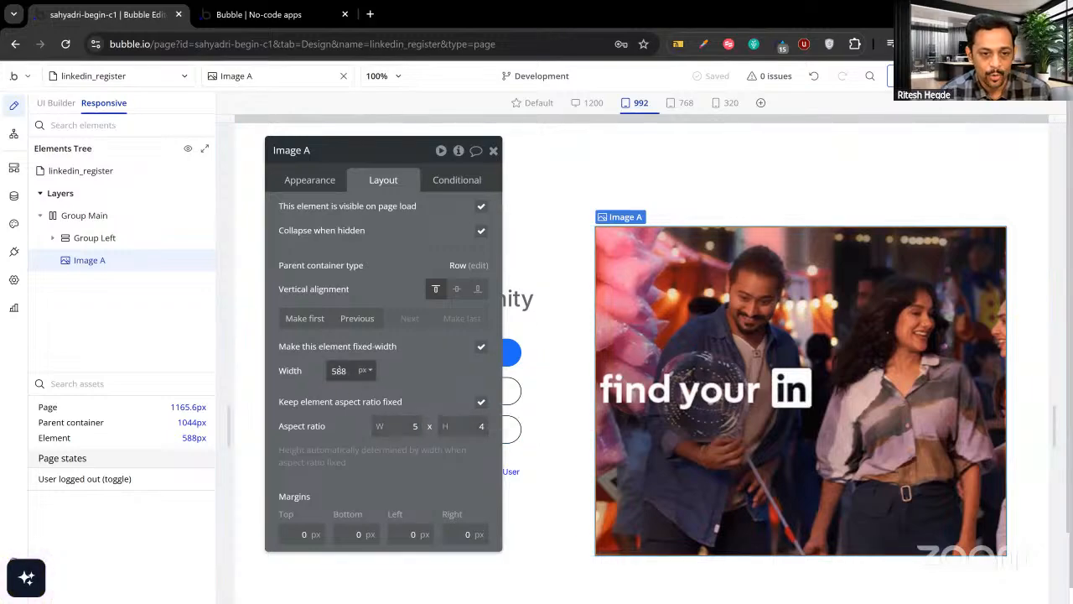
click(481, 347)
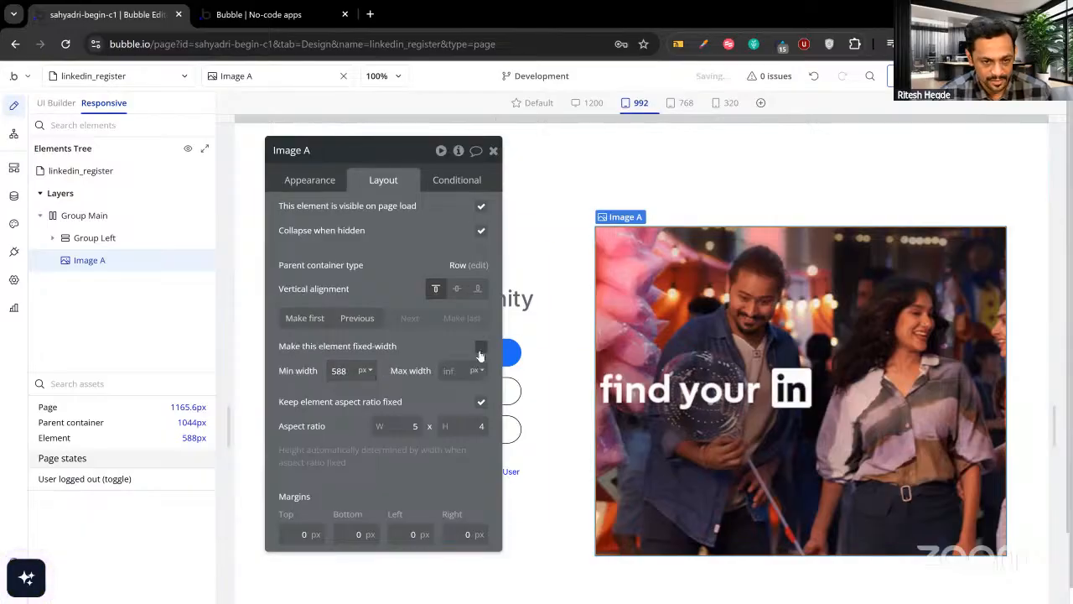
drag(414, 346, 386, 347)
click(311, 371)
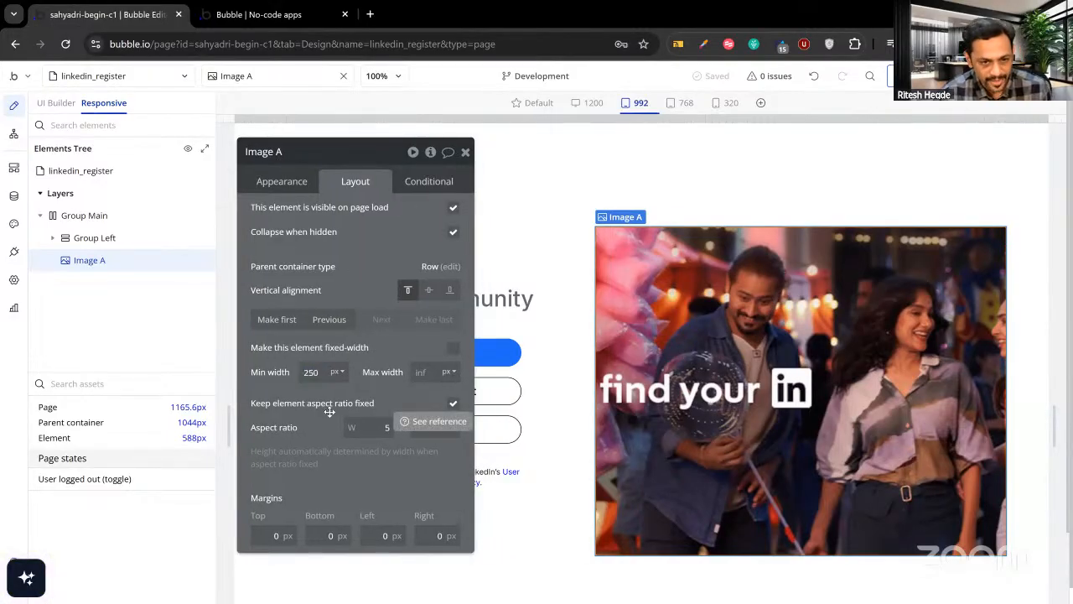
click(419, 371)
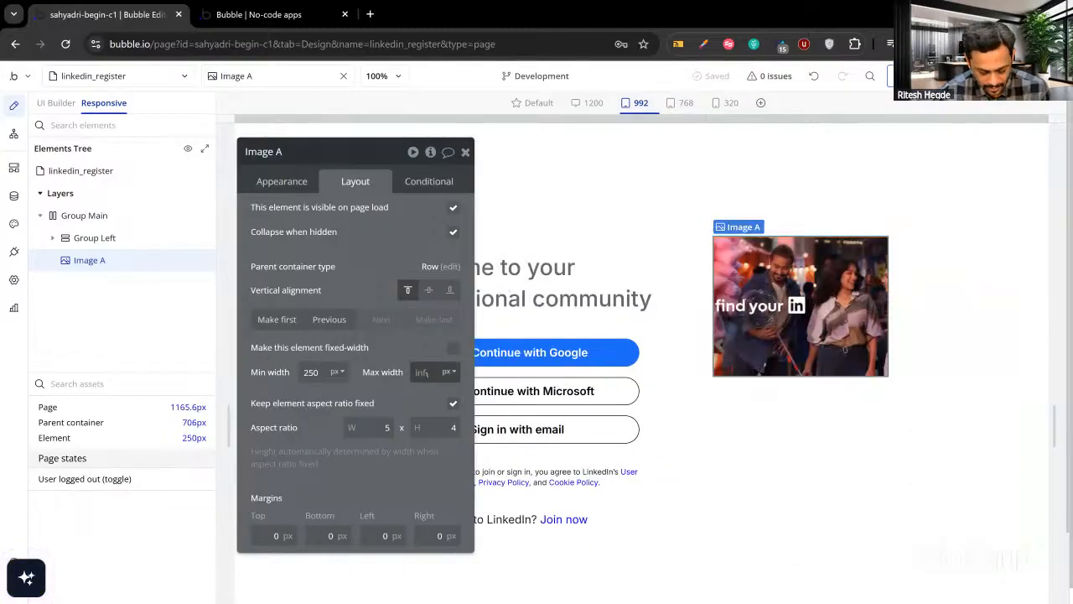
text(550)
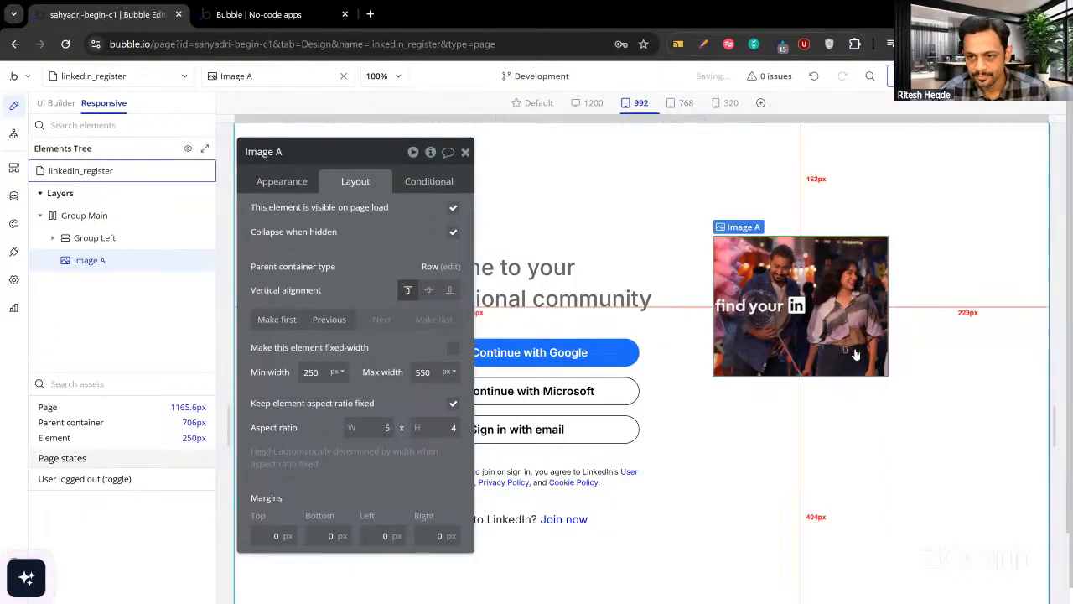
click(842, 436)
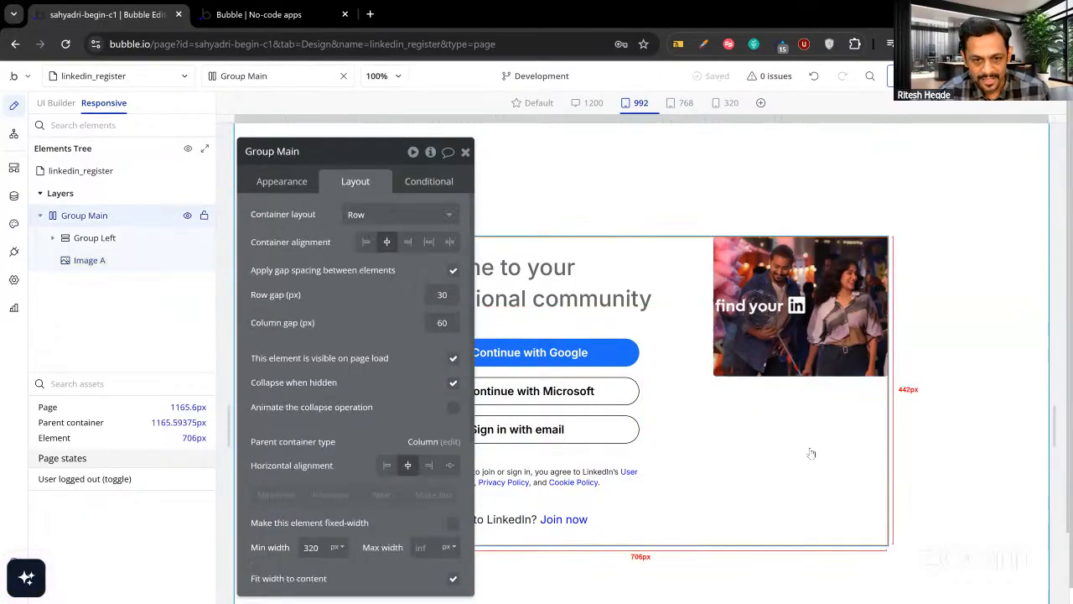
Uncheck Fit width to content on Group Main, then narrow the preview to about 865 px.
scroll(344, 495, down, 1)
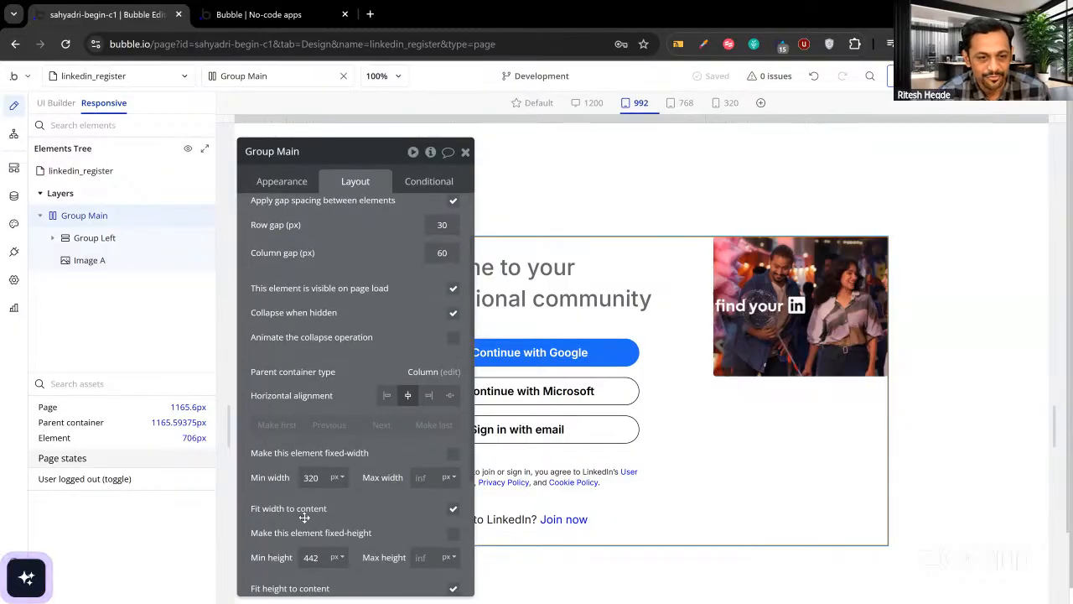
click(452, 510)
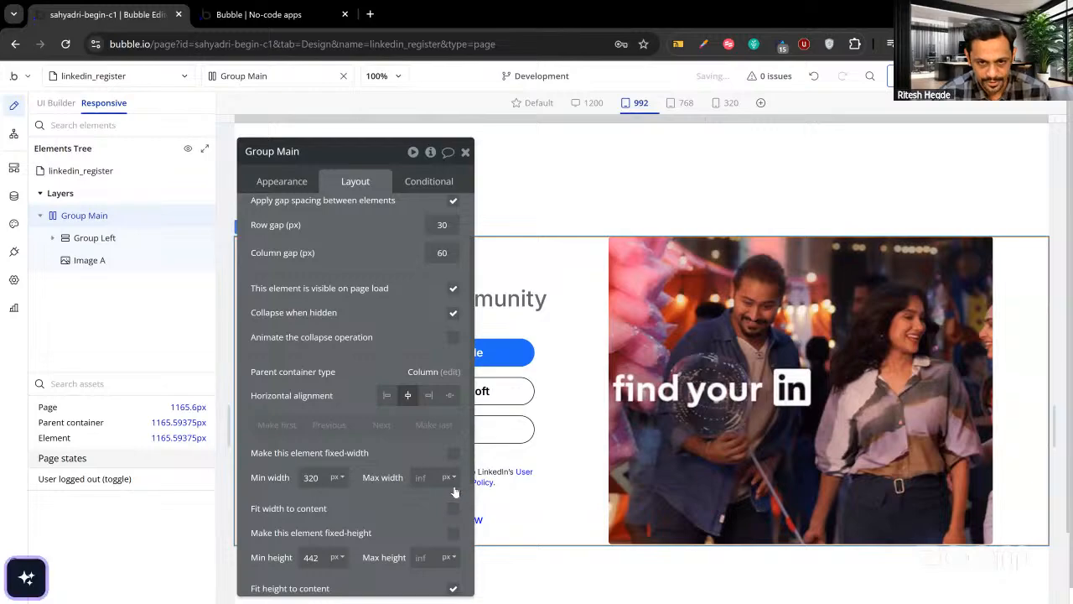
click(465, 152)
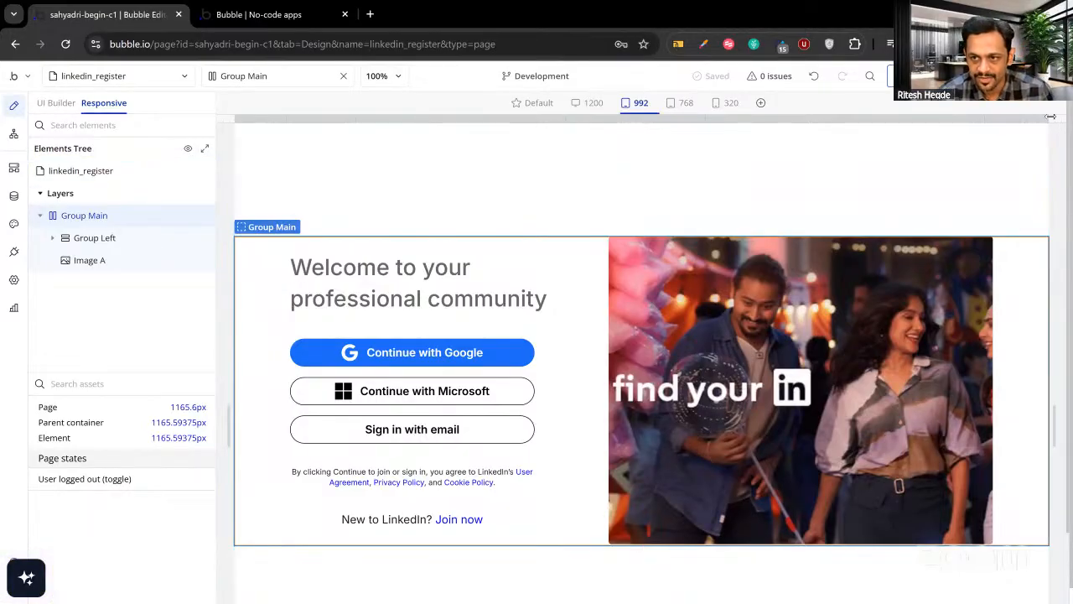
drag(1051, 116, 943, 121)
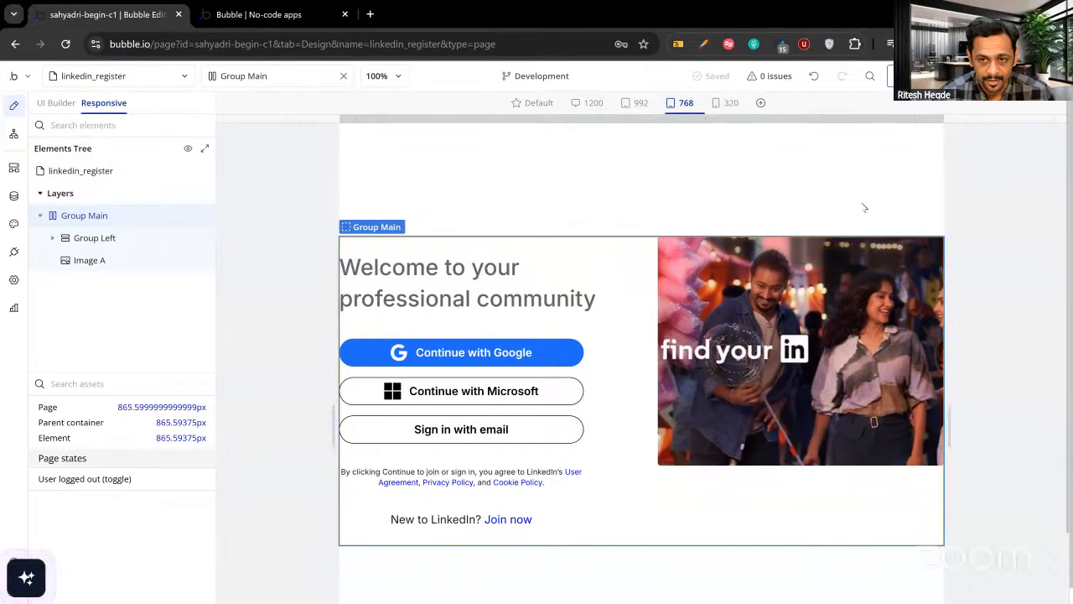
Centre Image A vertically, then narrow the preview to about 718 px to check reflow.
click(837, 262)
double_click(734, 277)
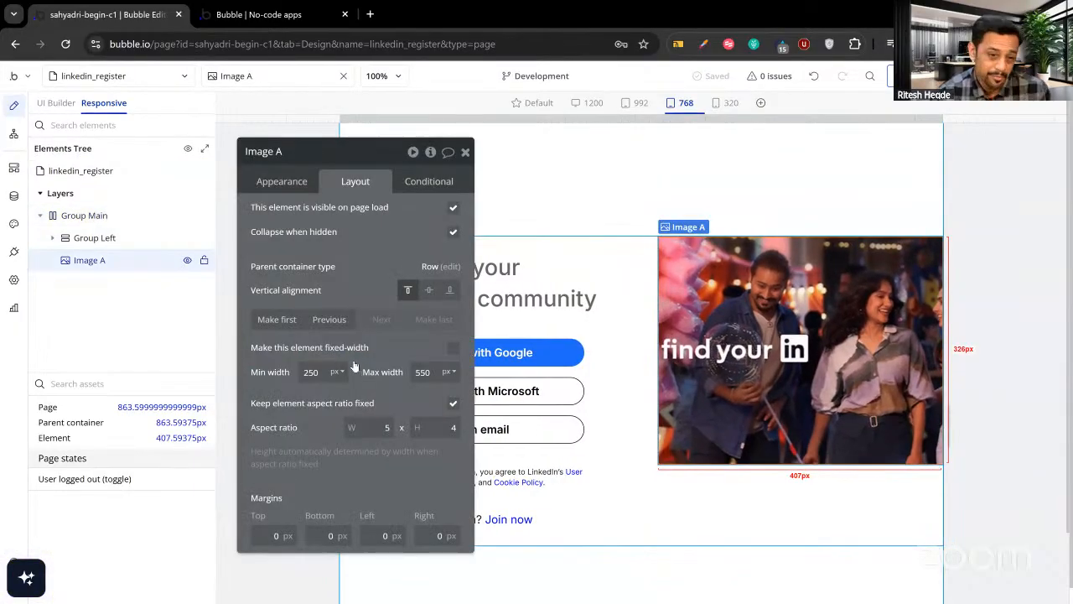
click(428, 291)
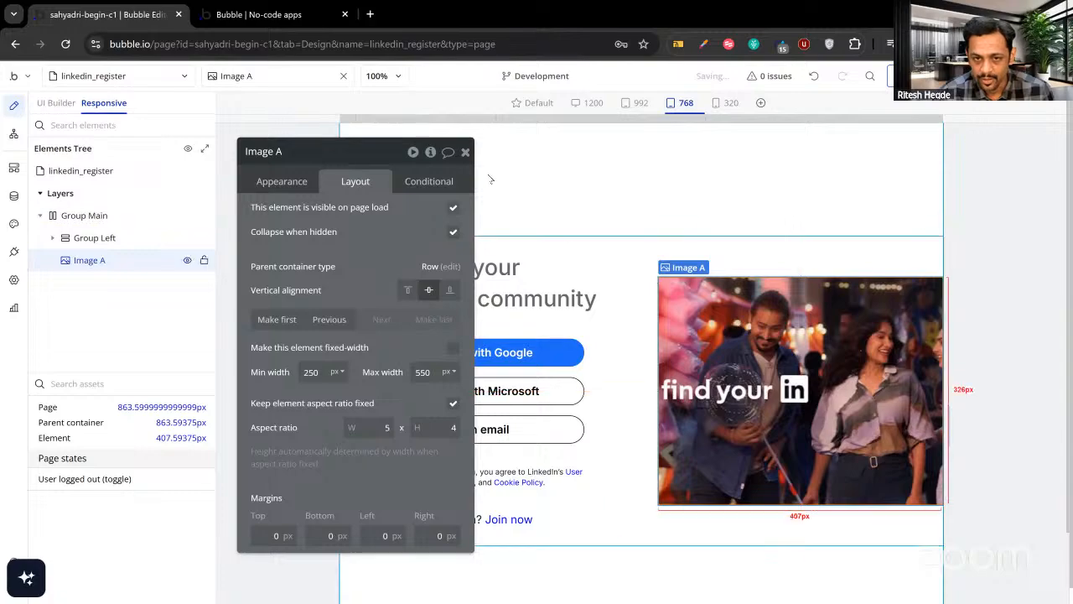
click(465, 152)
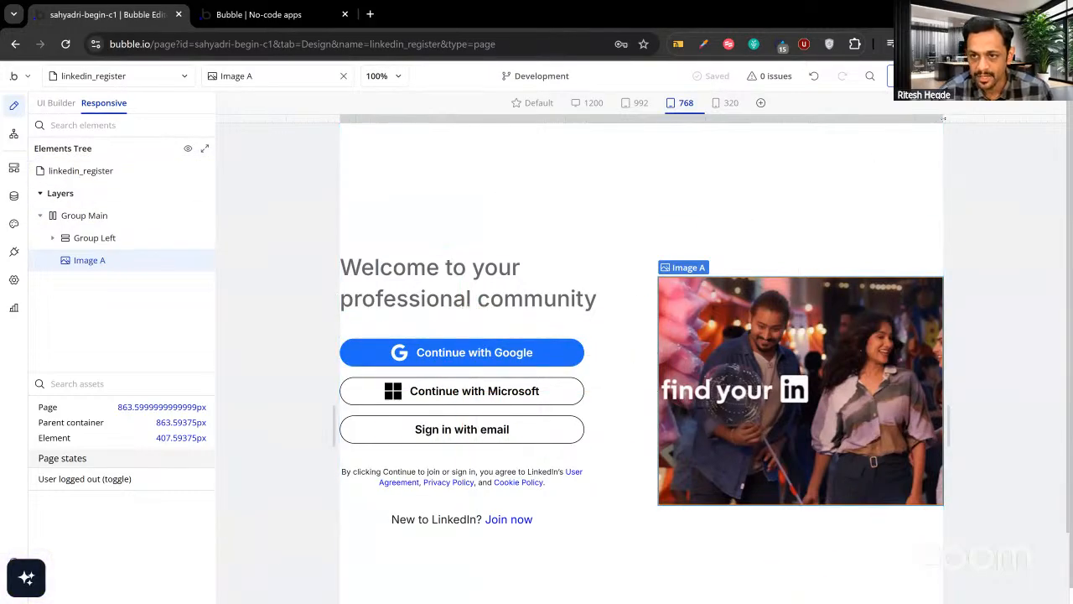
drag(942, 119, 896, 129)
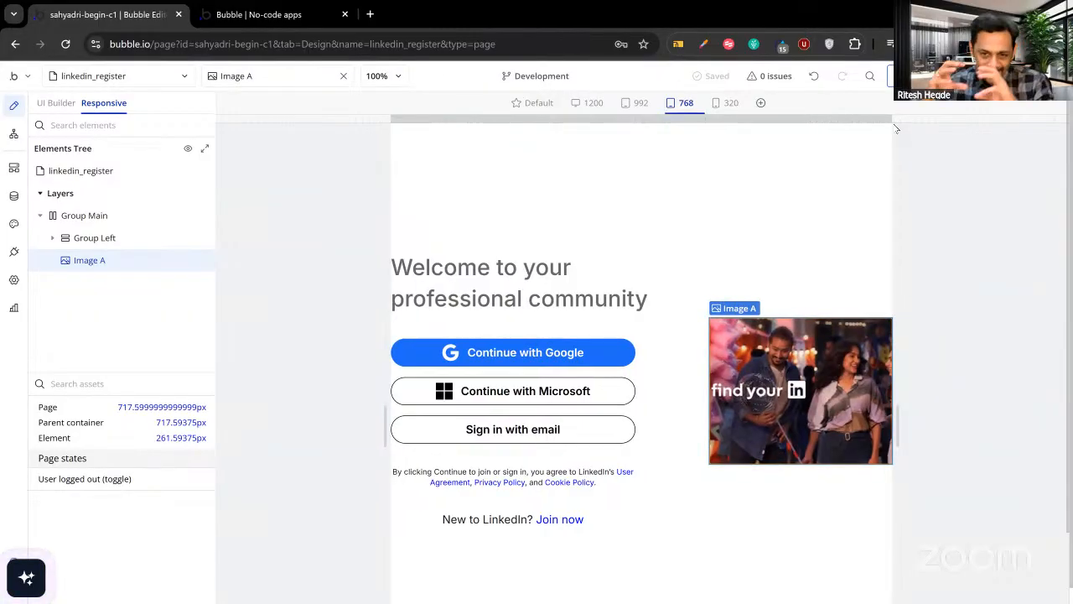
Show the welcome heading's Conditional tab with its existing page-width-below-Mobile rule.
double_click(492, 299)
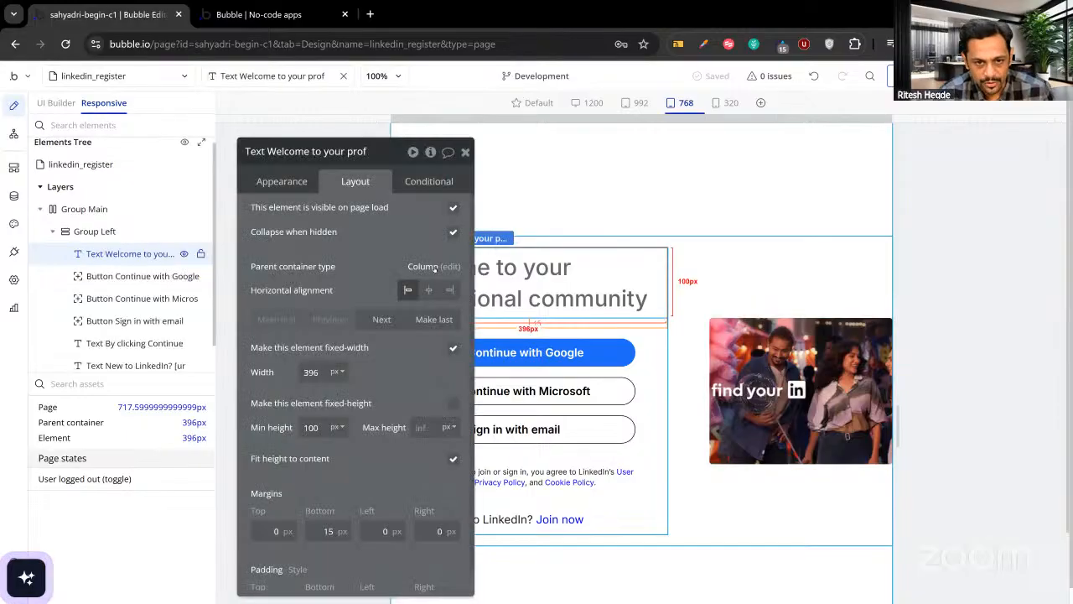
click(285, 184)
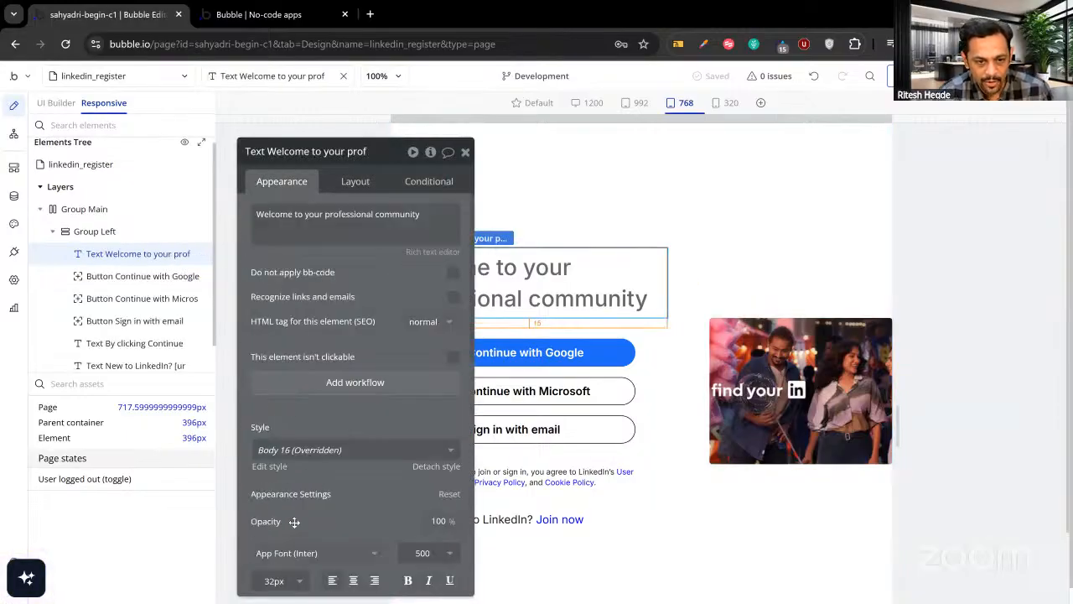
scroll(281, 541, down, 1)
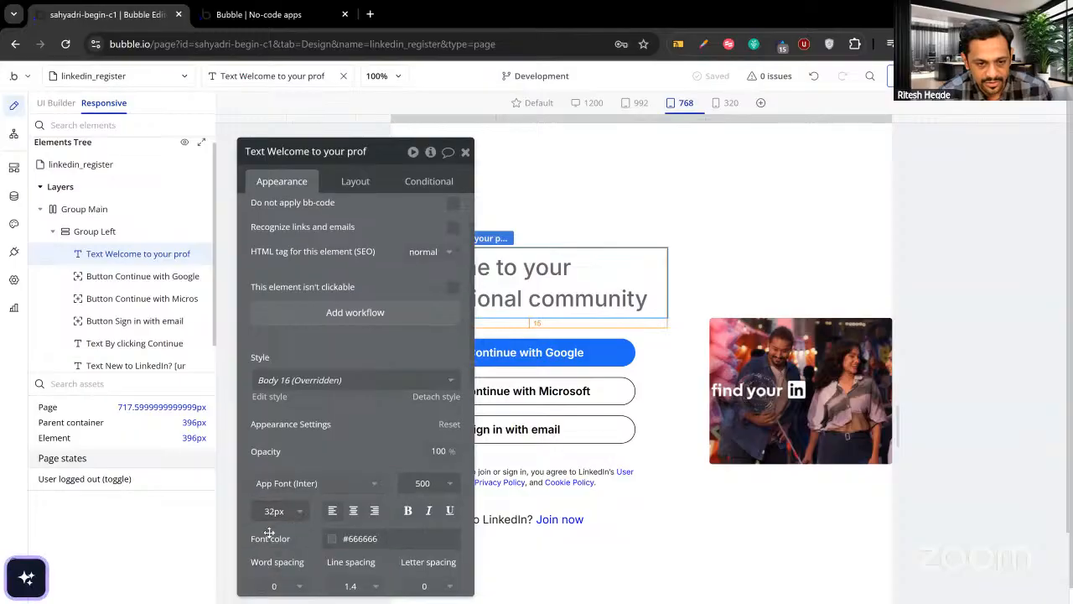
click(426, 183)
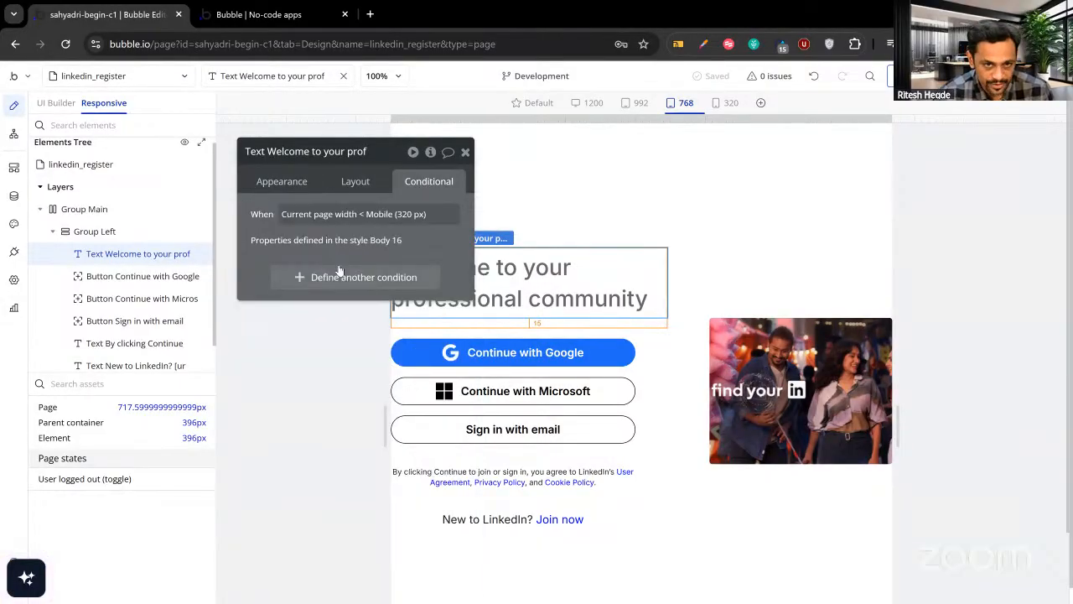
Draft a Current page width ≤ 800 font condition on the heading, then delete it.
click(327, 279)
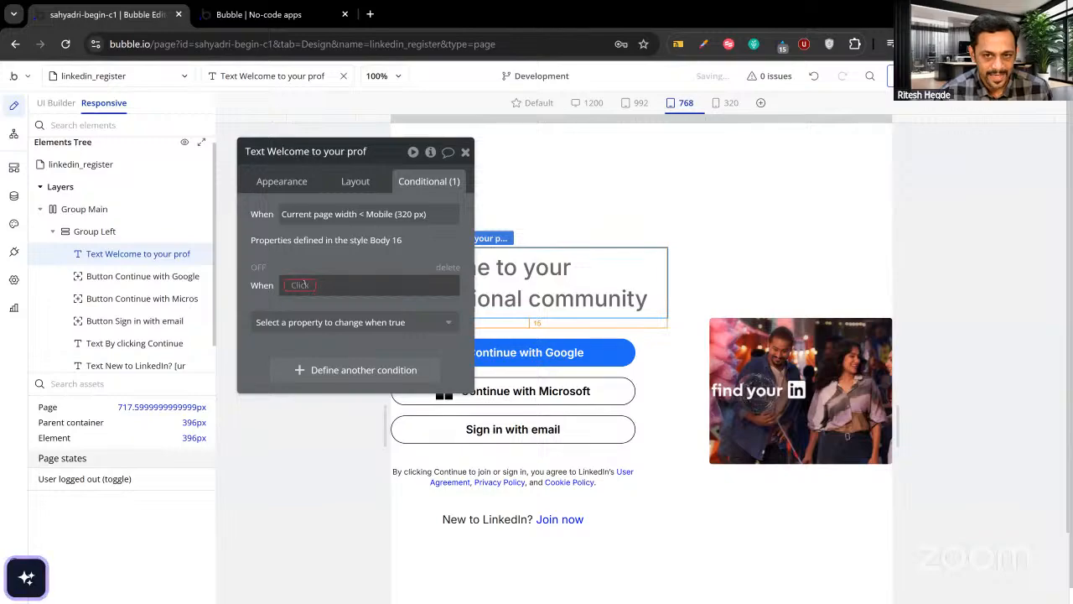
click(306, 285)
text(wid)
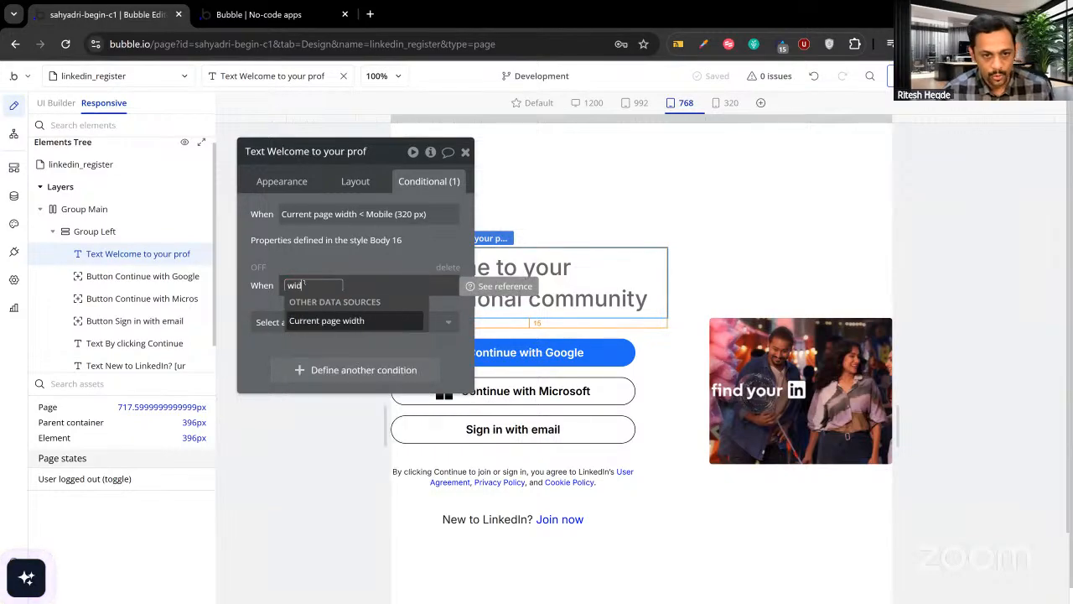
click(323, 320)
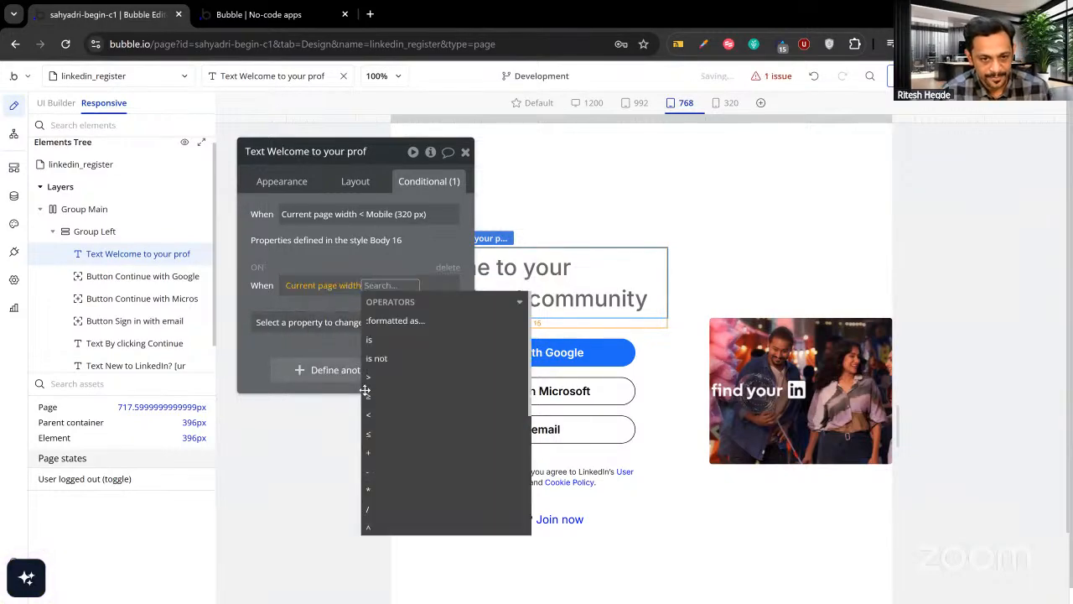
click(371, 434)
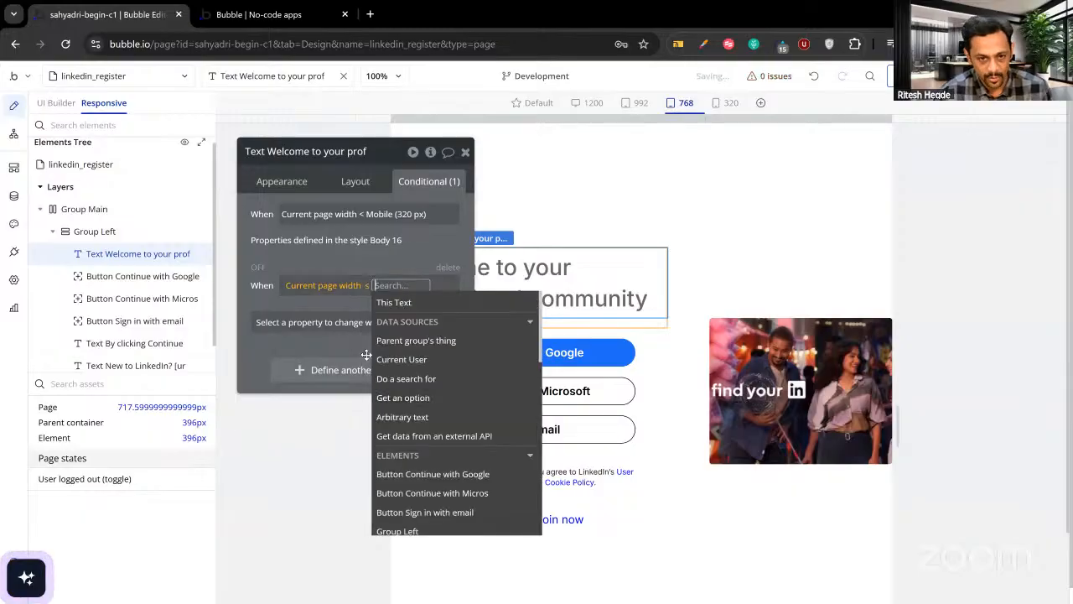
drag(350, 307, 264, 308)
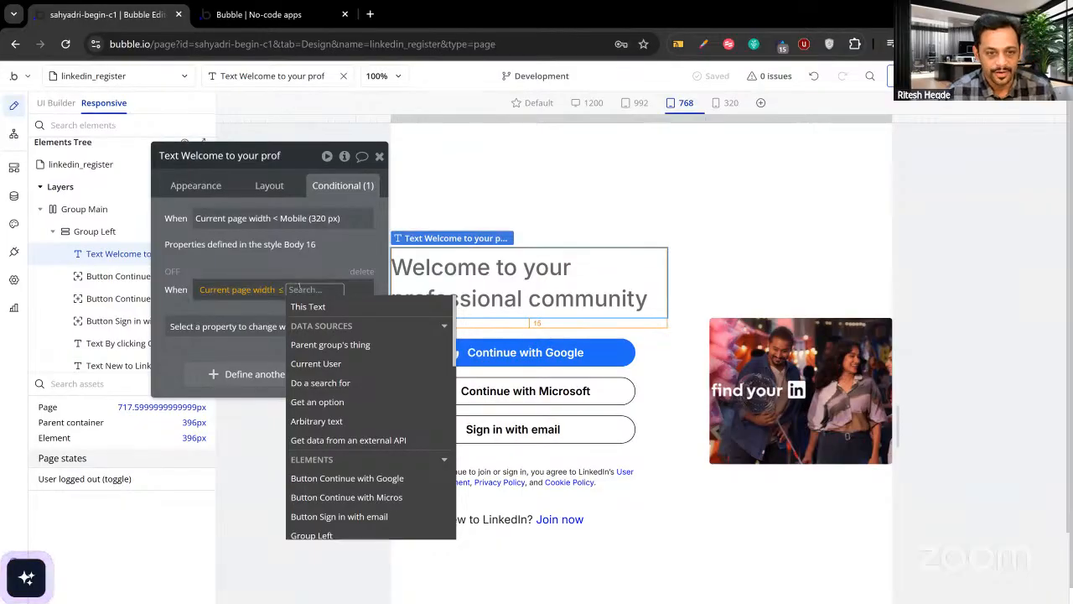
text(800)
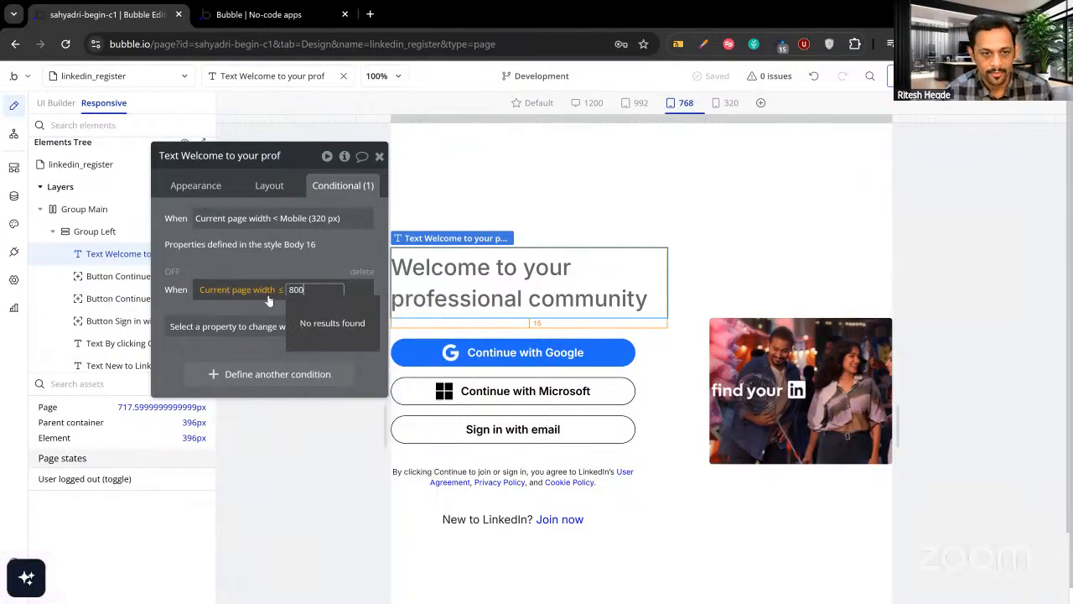
key(Return)
click(270, 327)
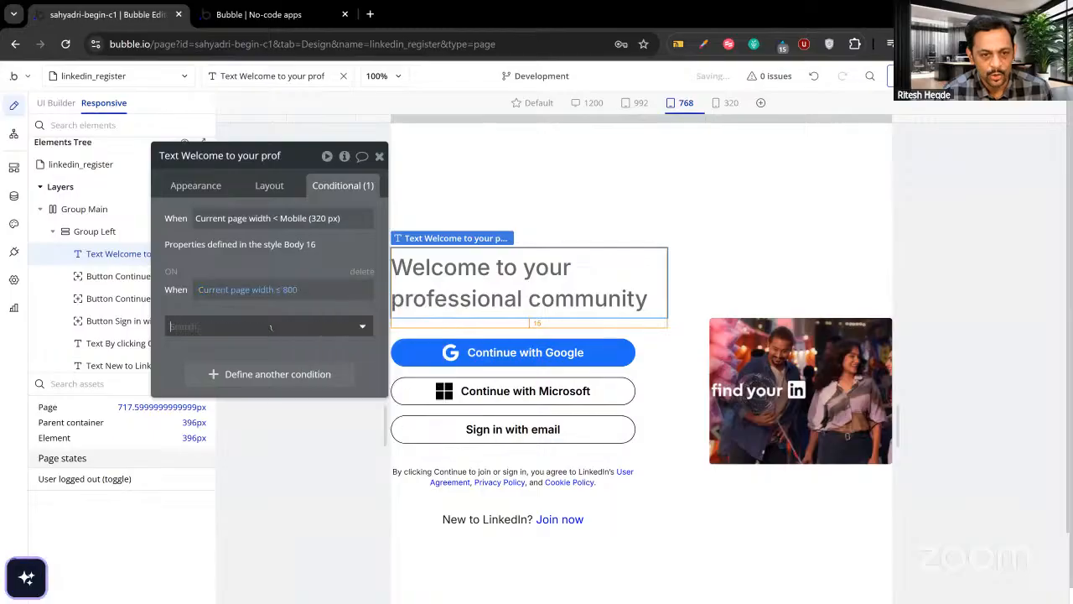
text(f)
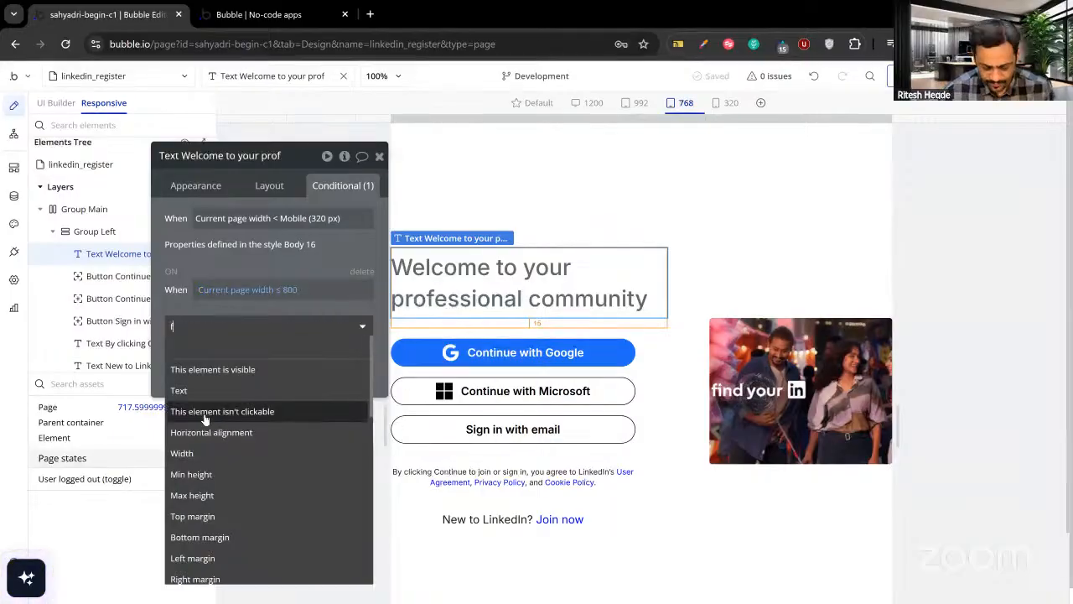
text(ont)
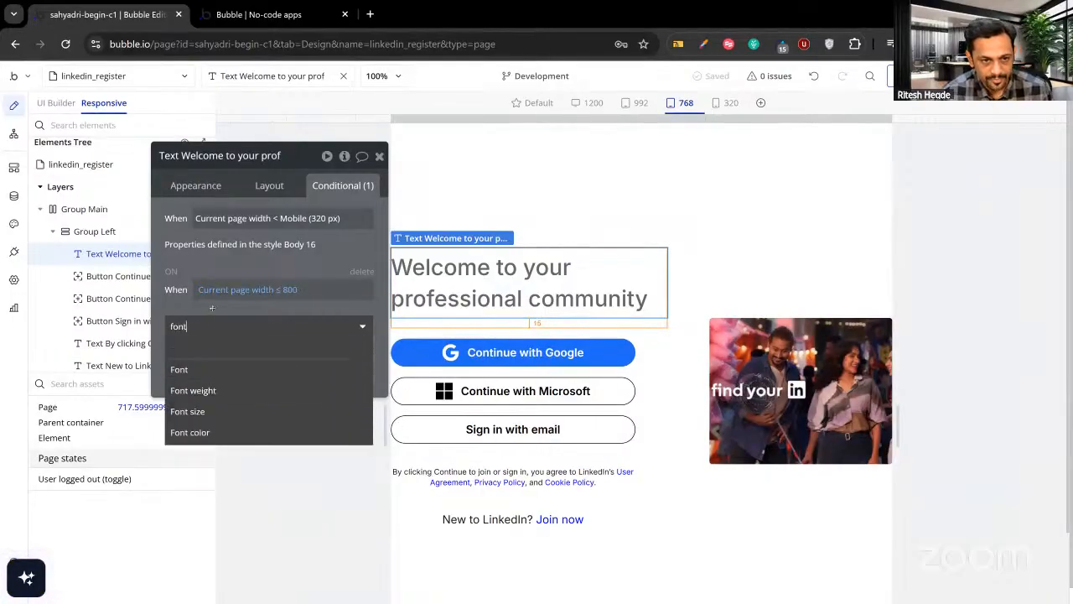
click(219, 300)
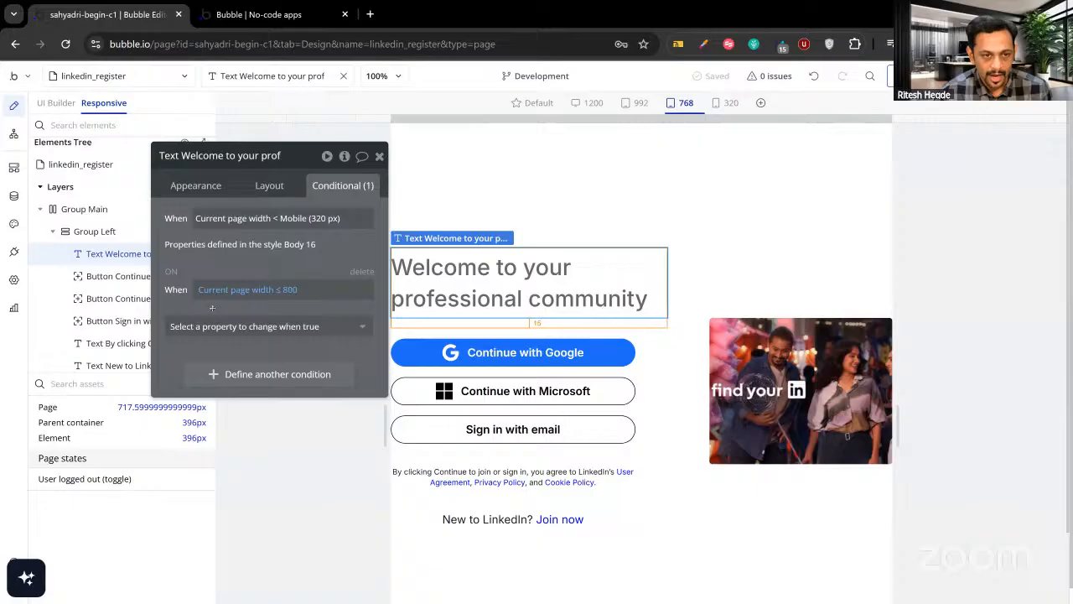
click(362, 270)
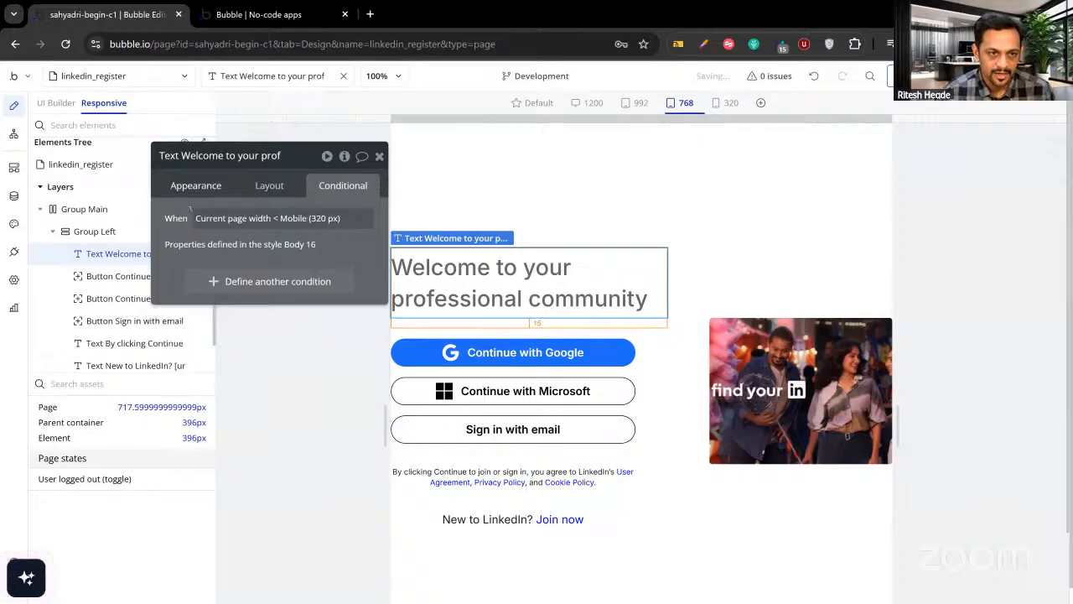
Add a heading condition triggered when Current page width is 800 or less.
click(195, 185)
click(269, 185)
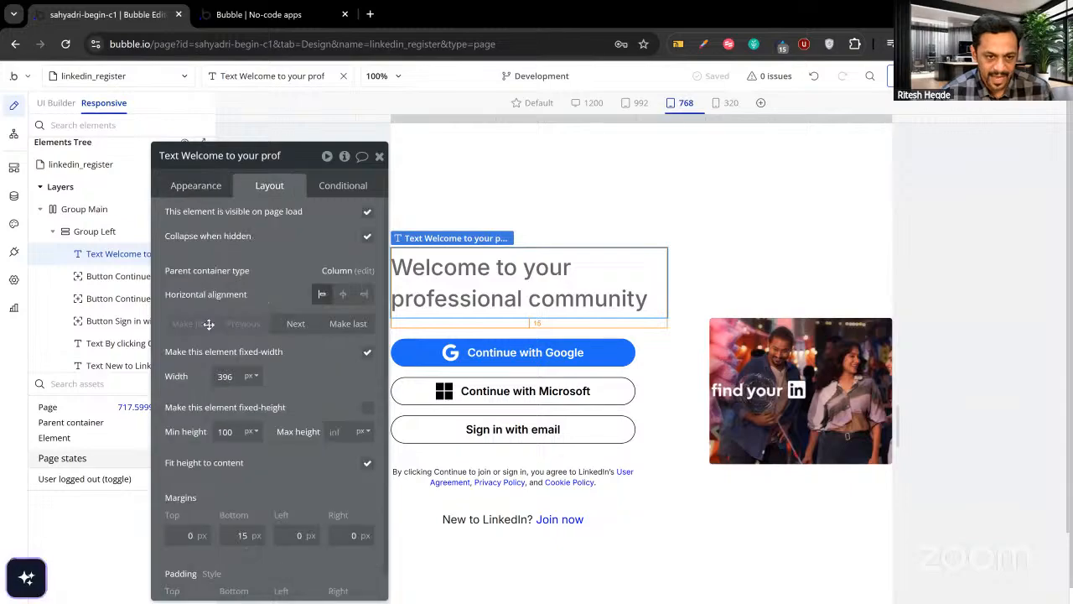
click(333, 186)
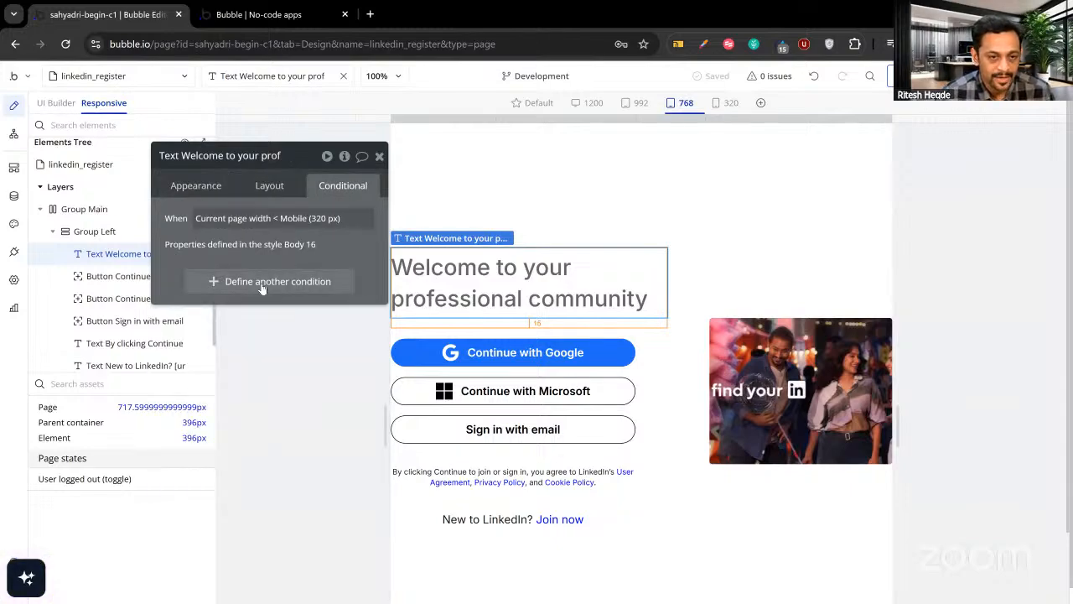
click(262, 283)
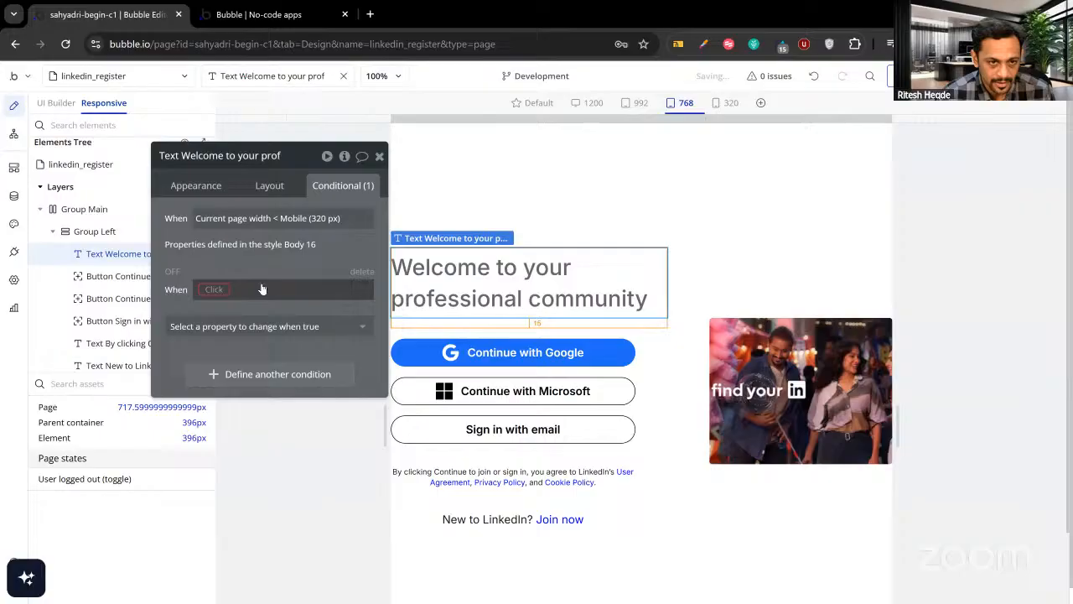
click(212, 290)
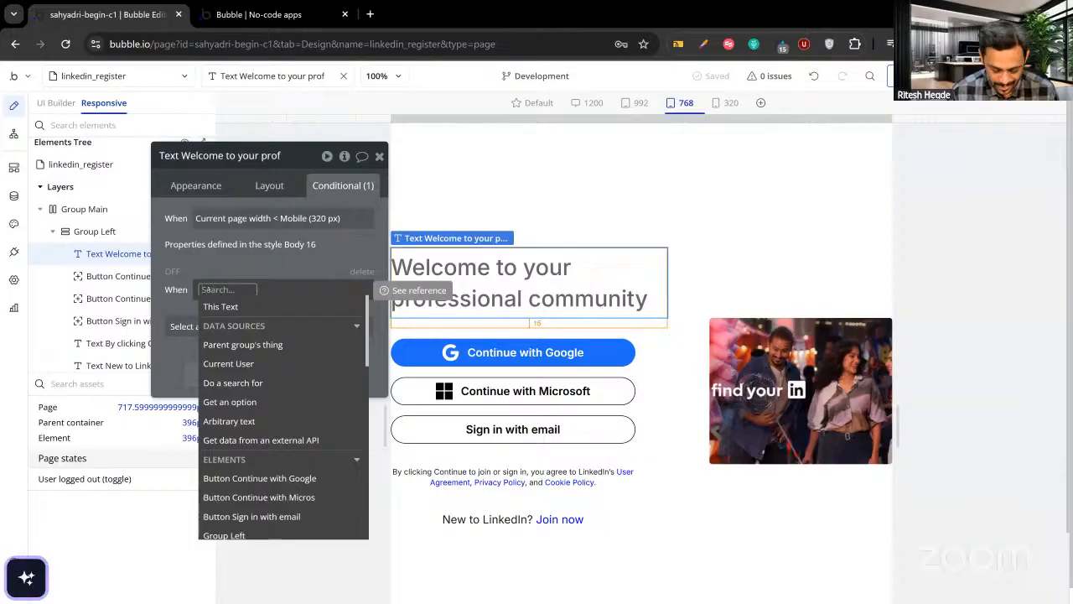
text(wid)
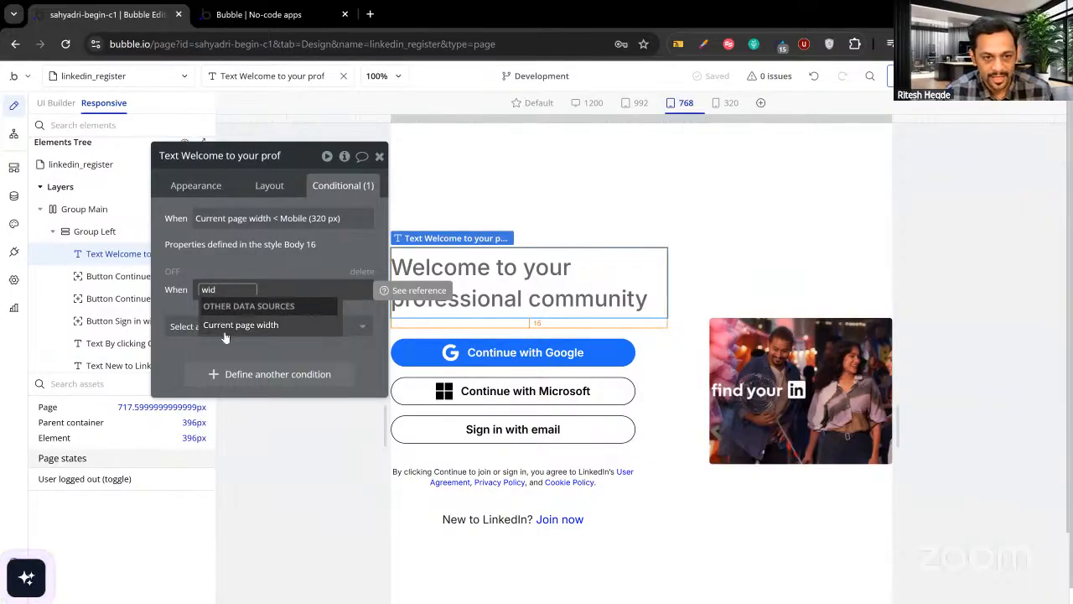
click(239, 329)
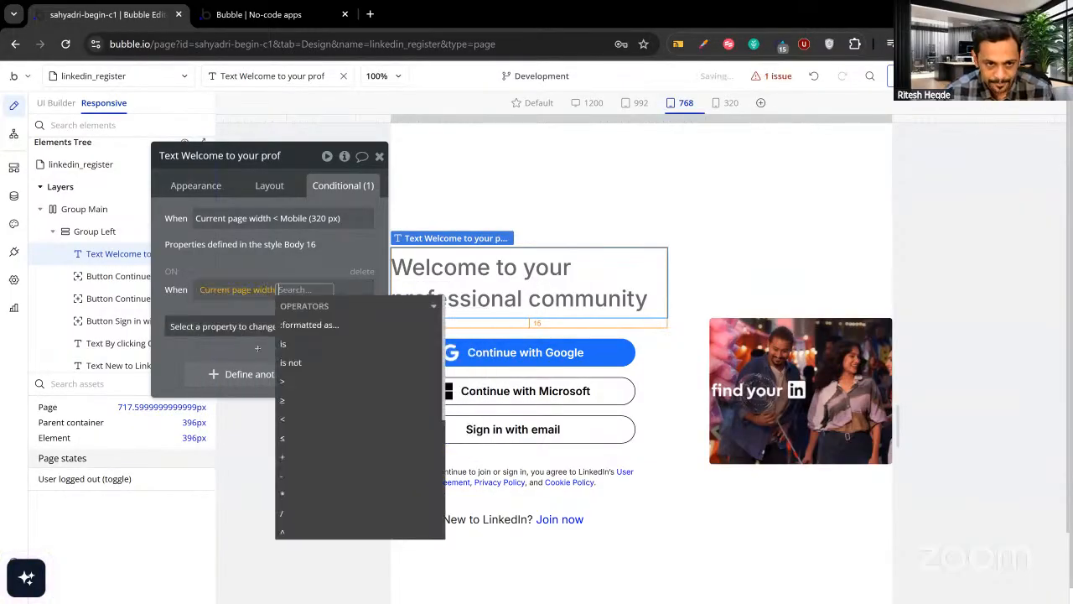
click(285, 439)
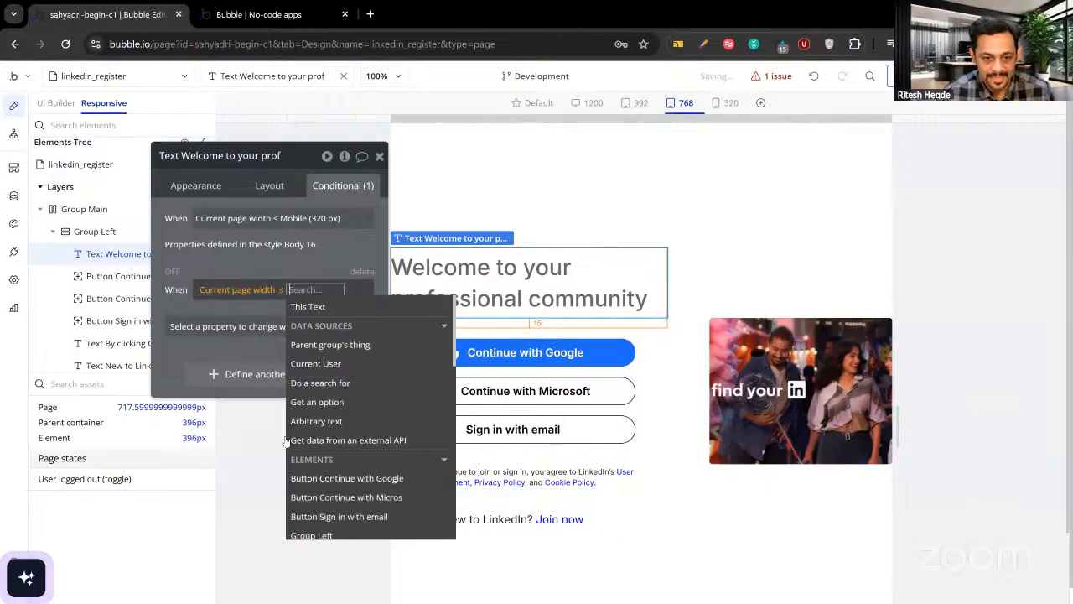
text(800)
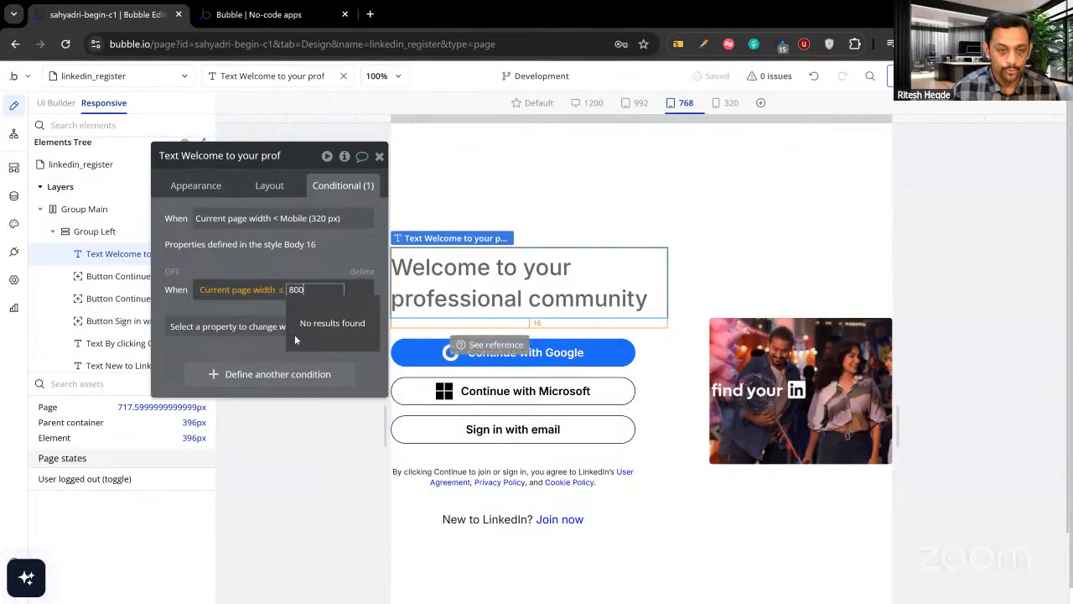
key(Return)
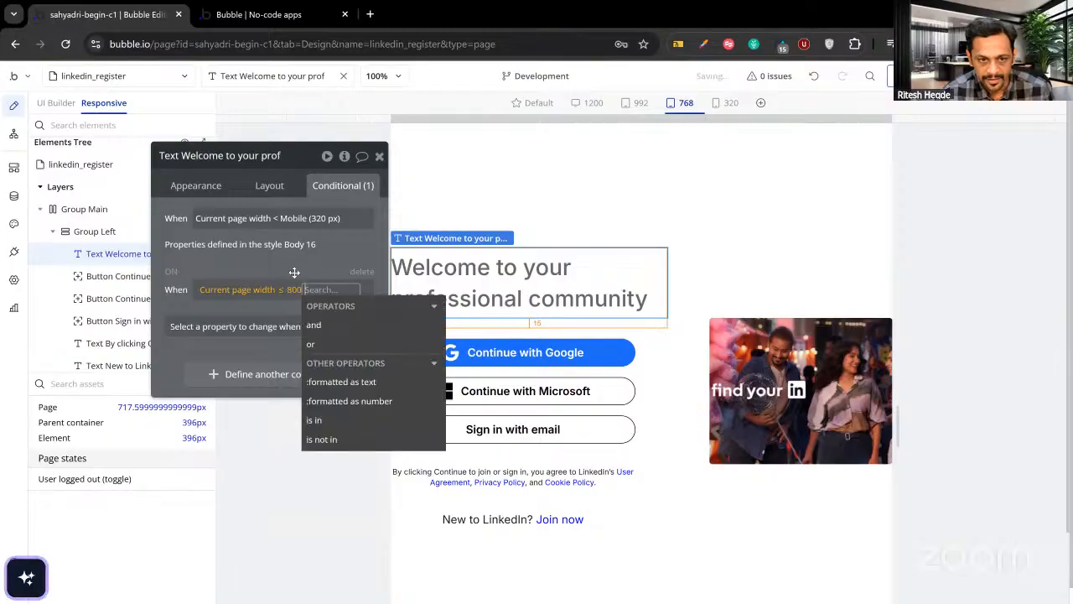
Make that condition change the heading's font size to 28px.
click(248, 328)
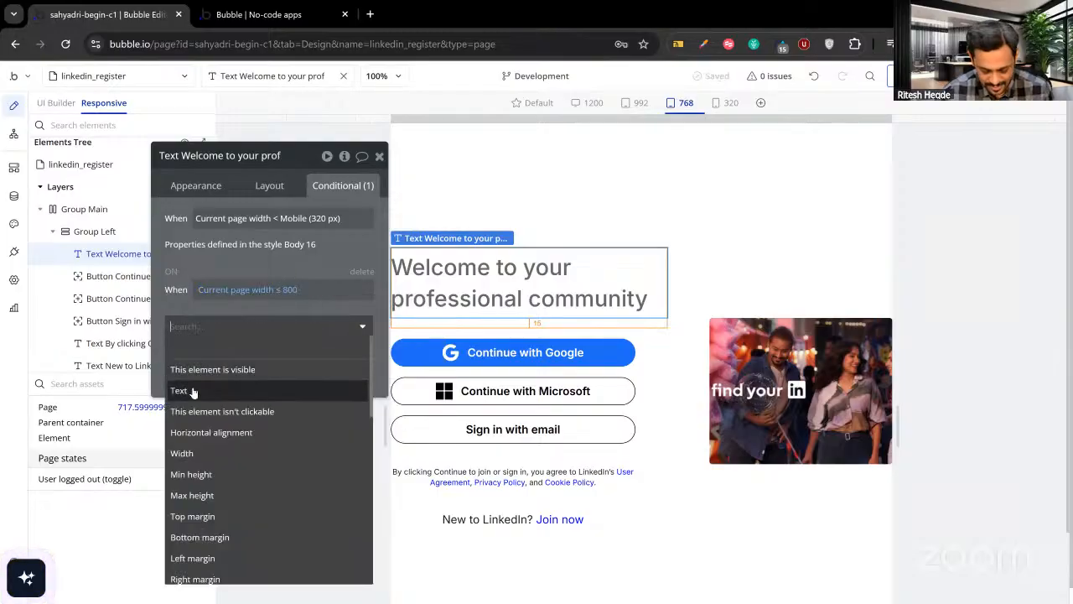
text(font)
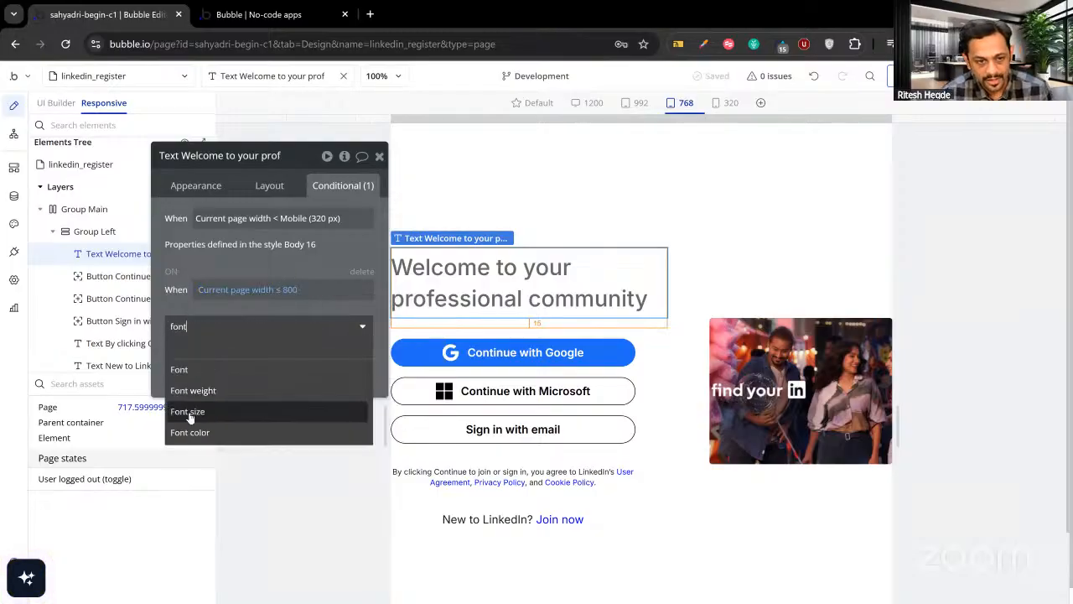
click(189, 412)
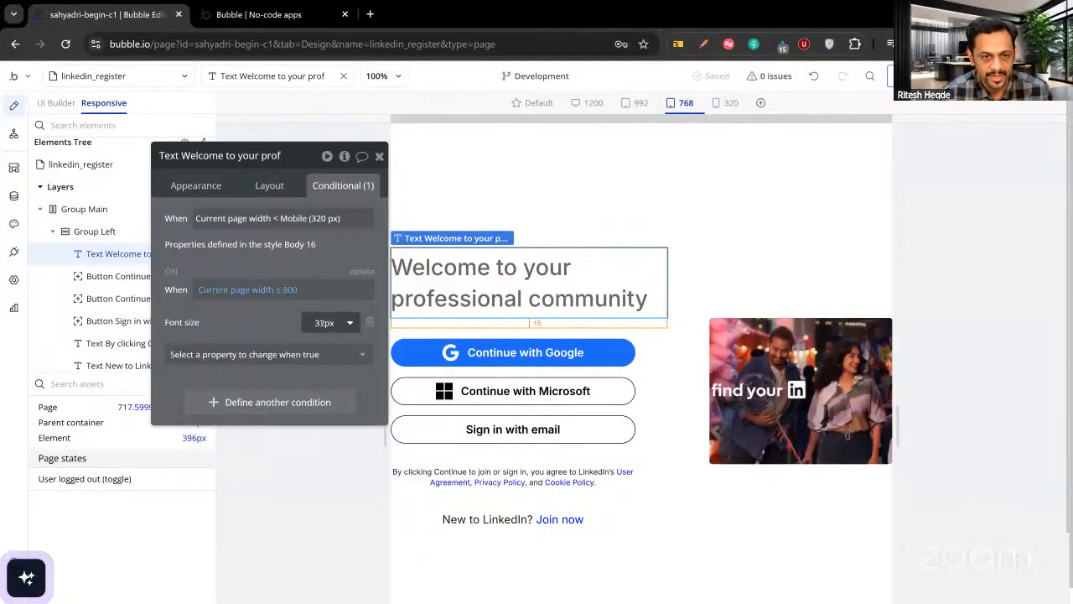
click(324, 323)
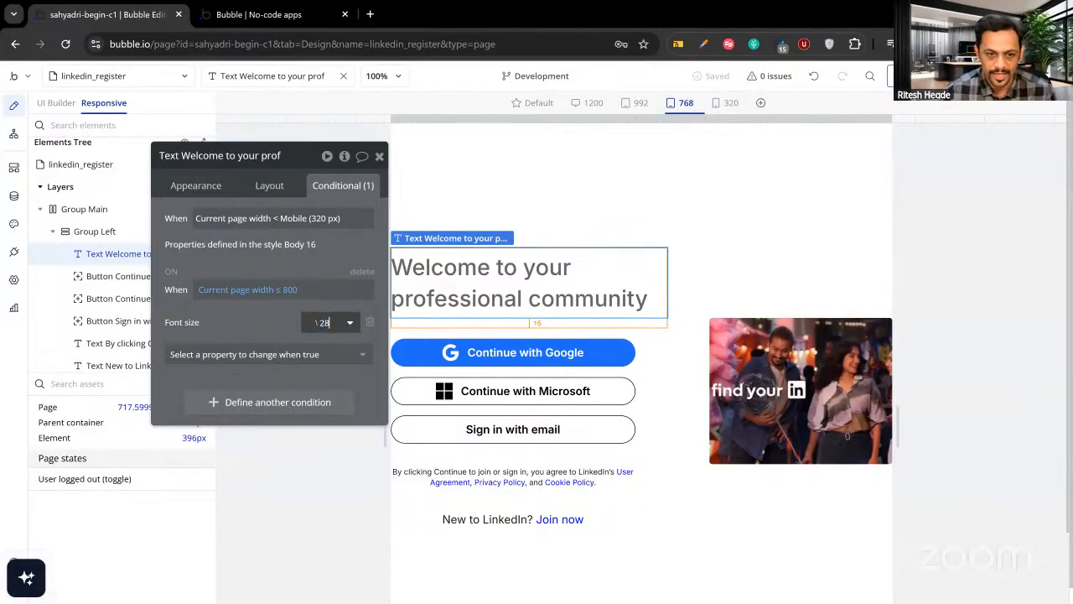
click(283, 320)
drag(244, 323, 212, 323)
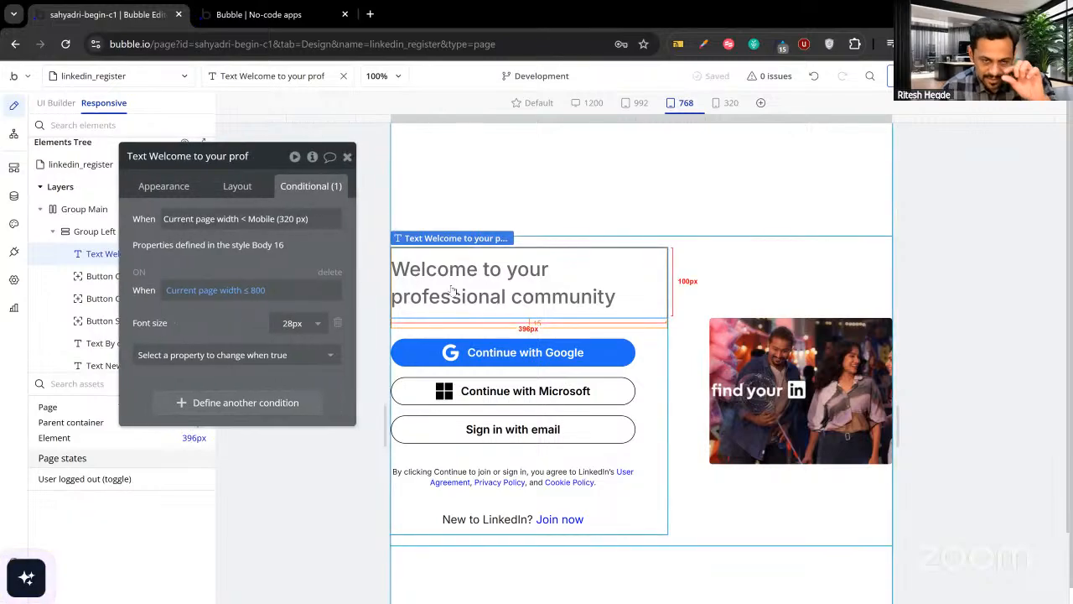
Change the welcome heading's Min height from 100 to 30 px, then slightly adjust the preview width.
click(239, 187)
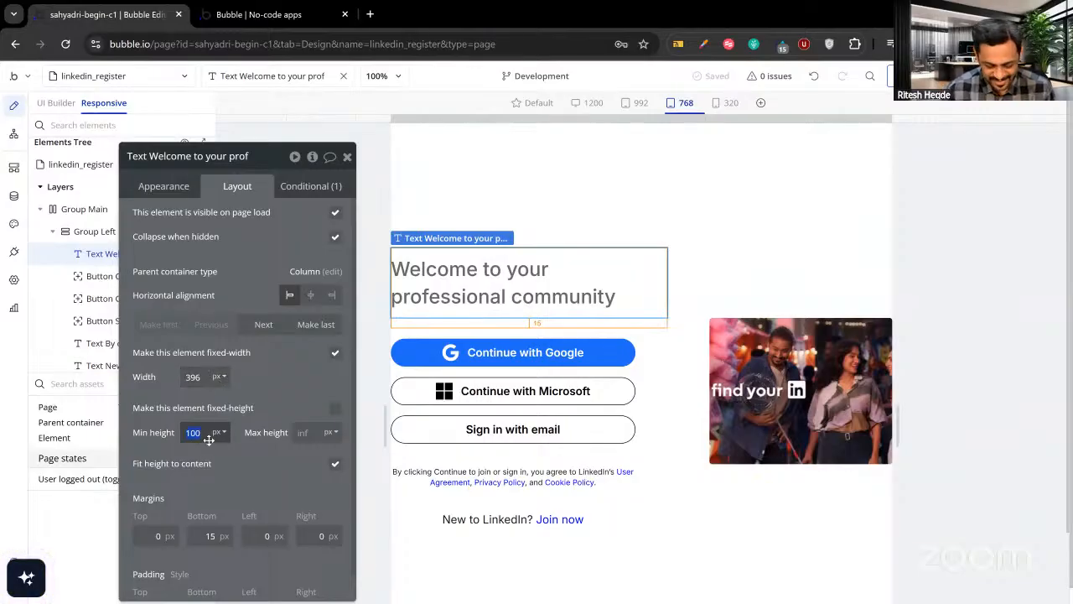
click(262, 405)
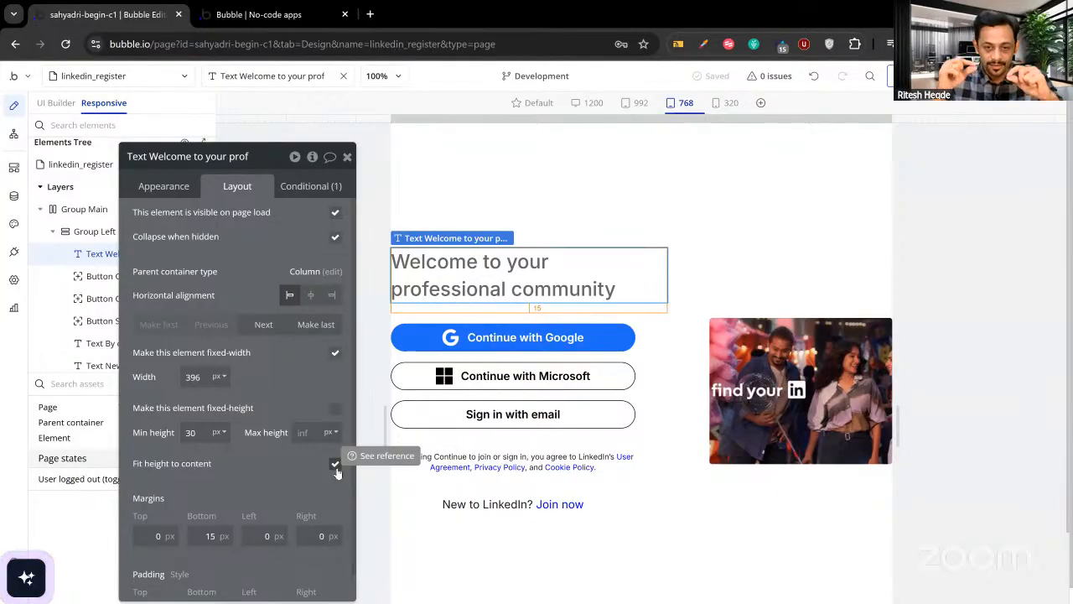
click(348, 156)
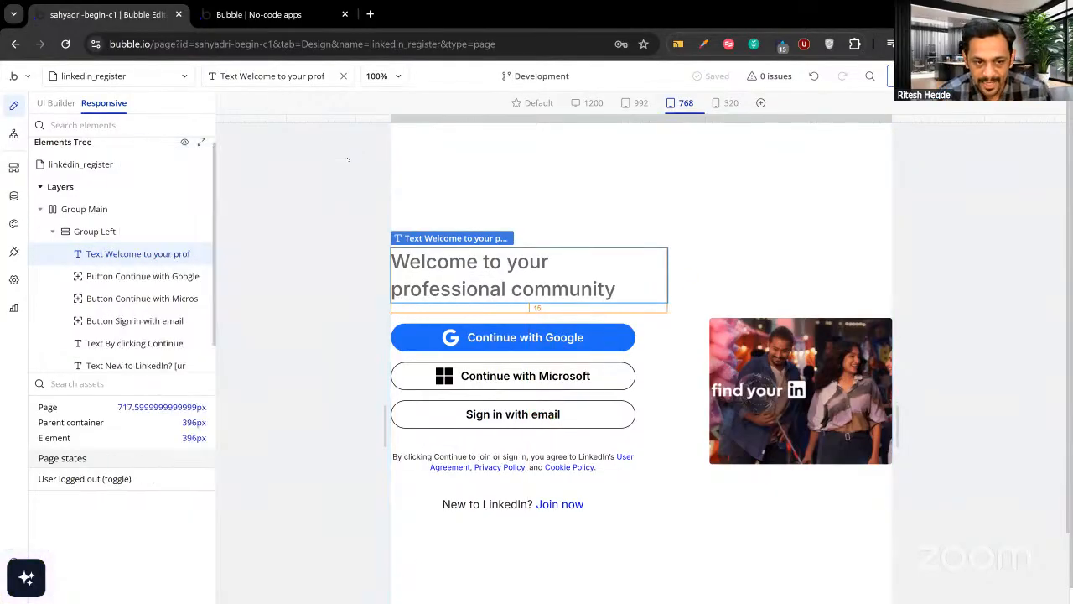
double_click(493, 287)
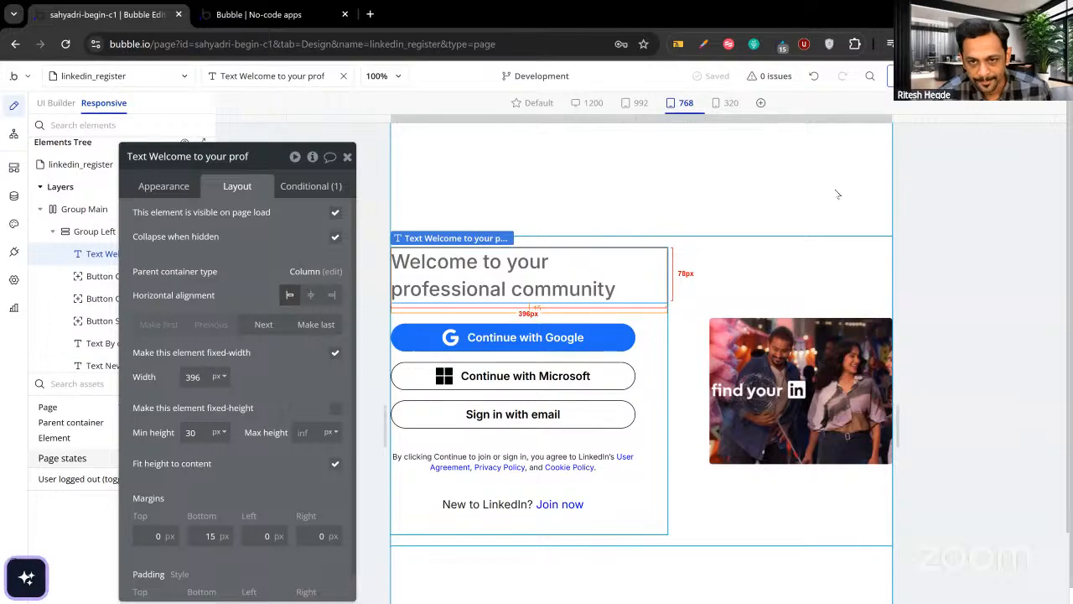
mouse_move(892, 117)
mouse_down()
mouse_move(1050, 130)
mouse_move(885, 128)
mouse_up()
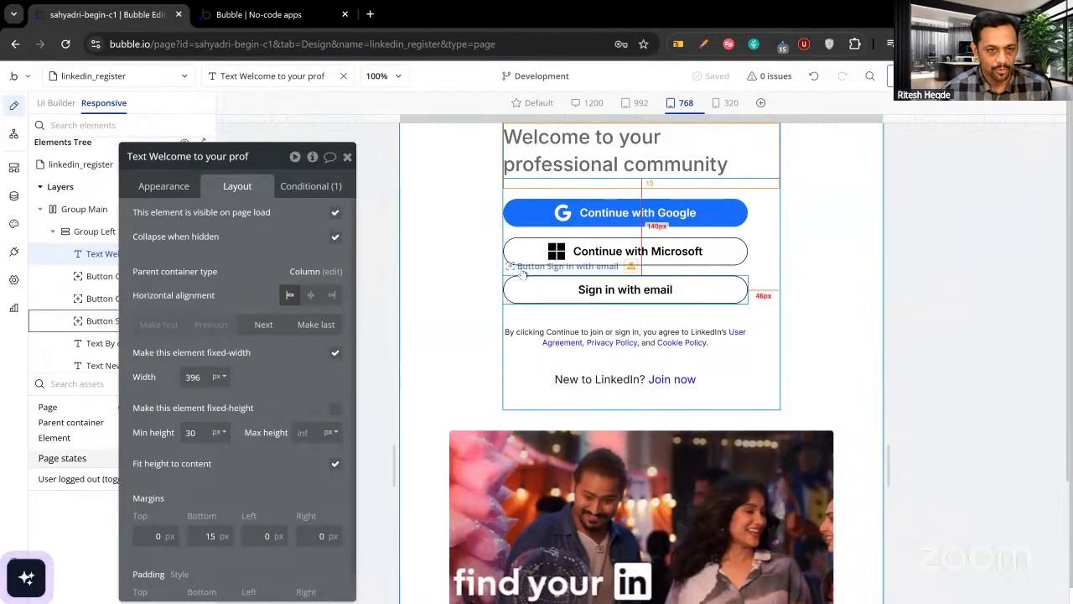
Resize the page preview wider and narrower to check reflow, ending at about 416 px wide.
click(347, 157)
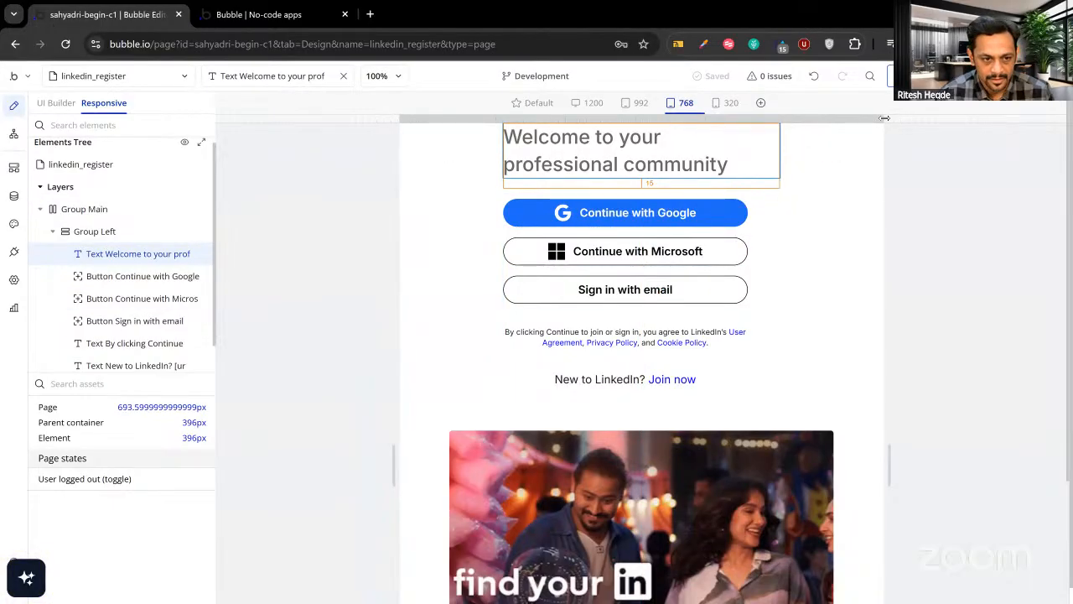
drag(884, 118, 888, 119)
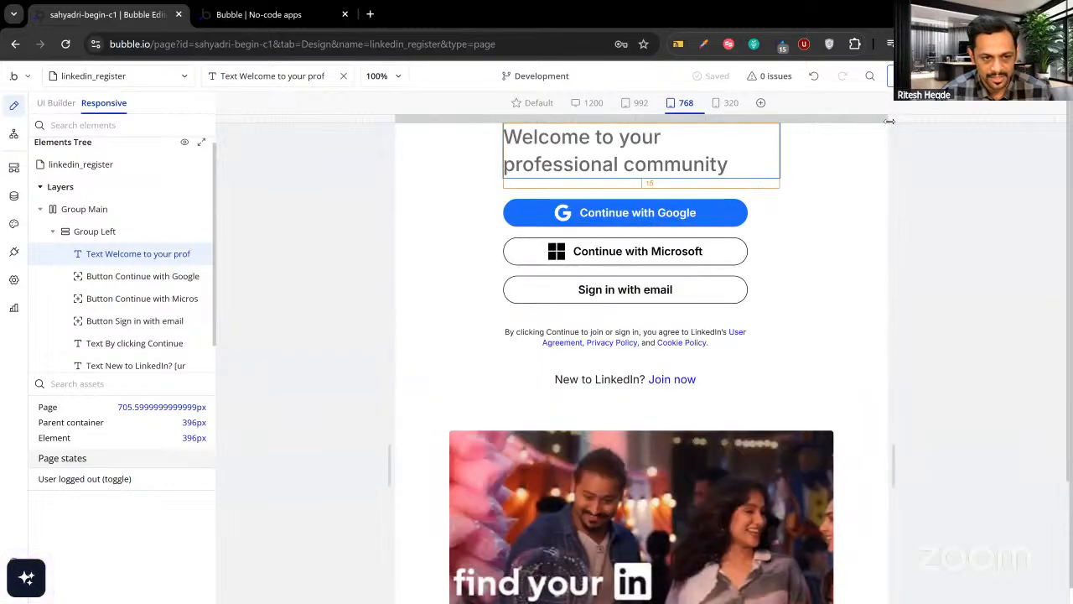
drag(888, 121, 885, 132)
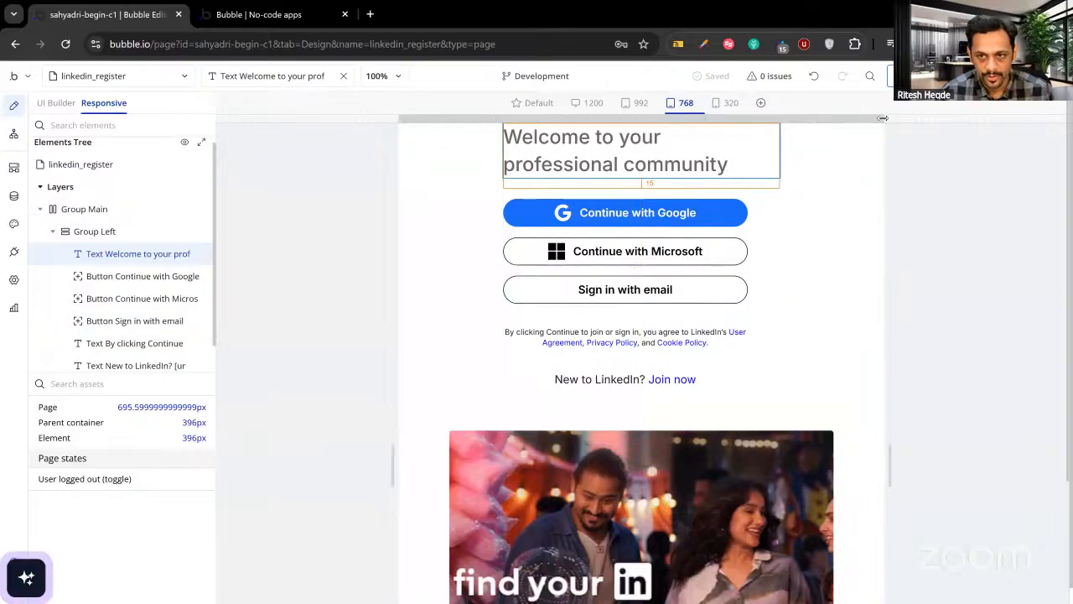
drag(883, 118, 789, 128)
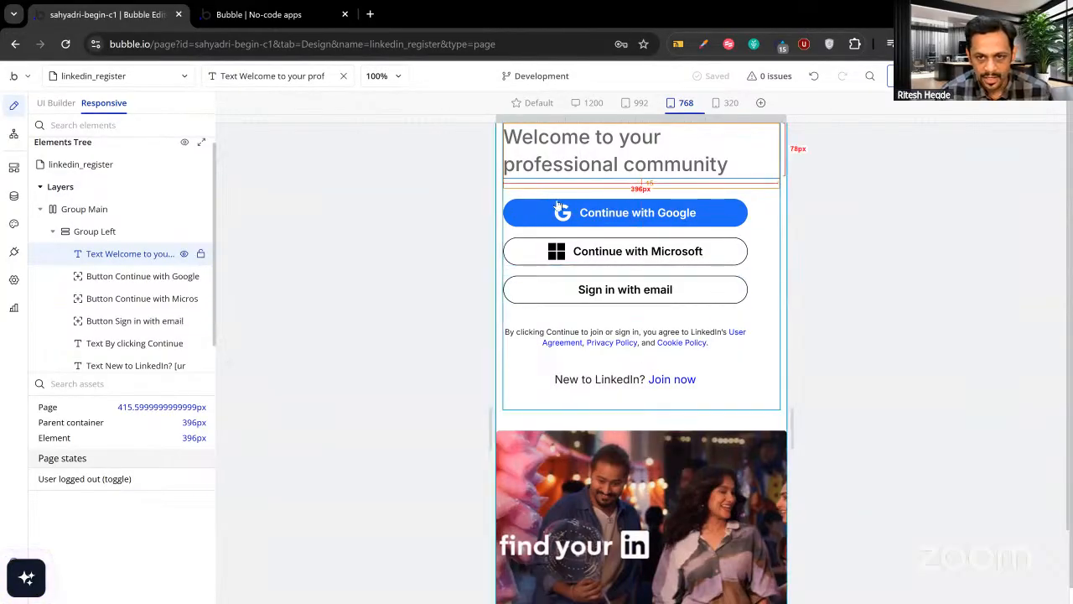
click(614, 165)
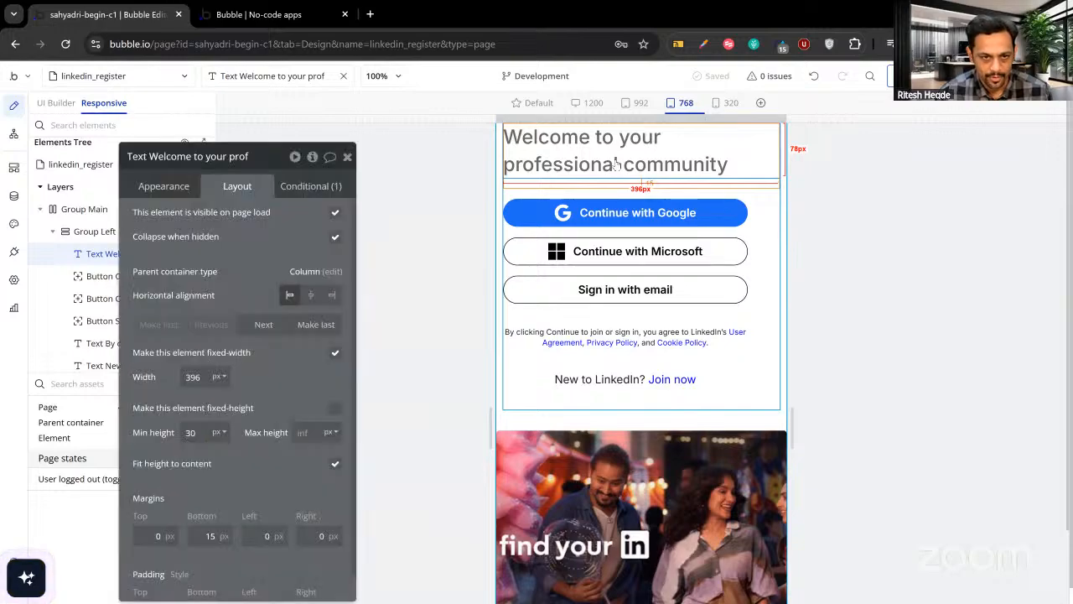
Make the welcome heading's width flexible instead of fixed, with a 300 px minimum width.
drag(306, 360, 368, 355)
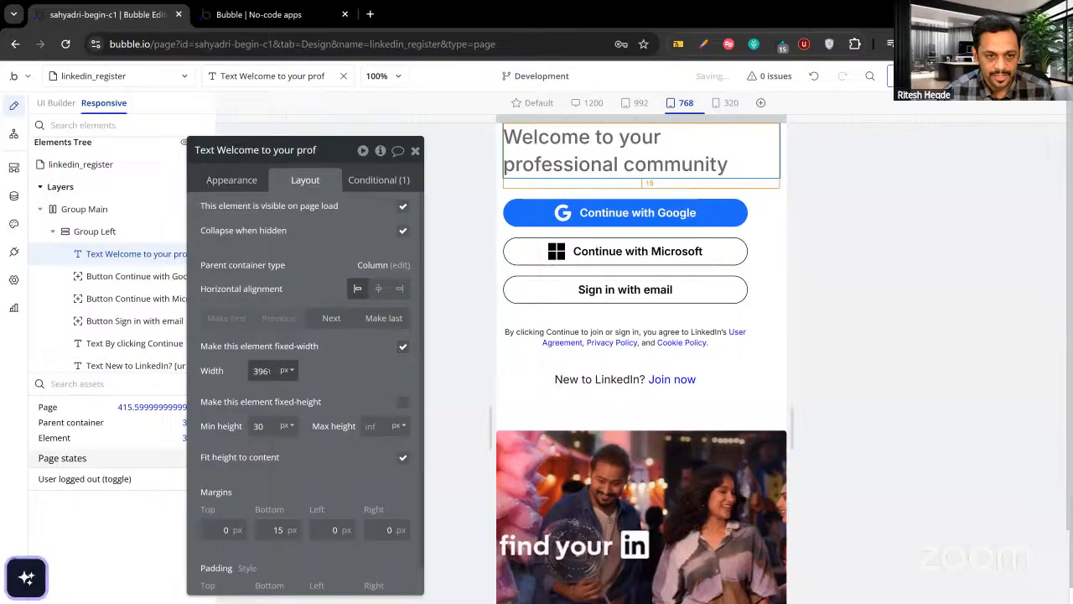
click(403, 348)
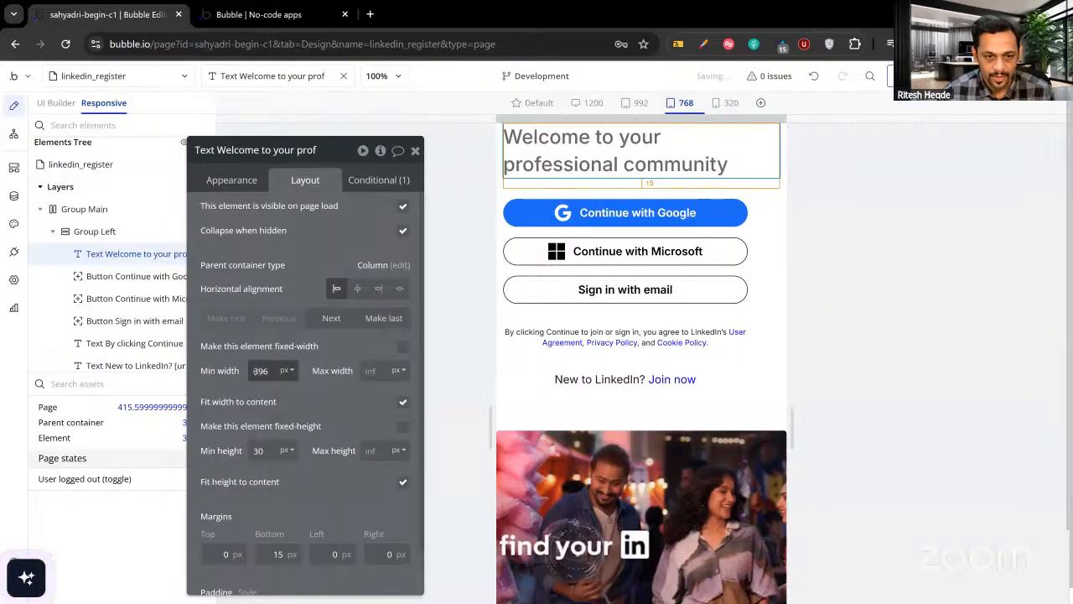
text(300)
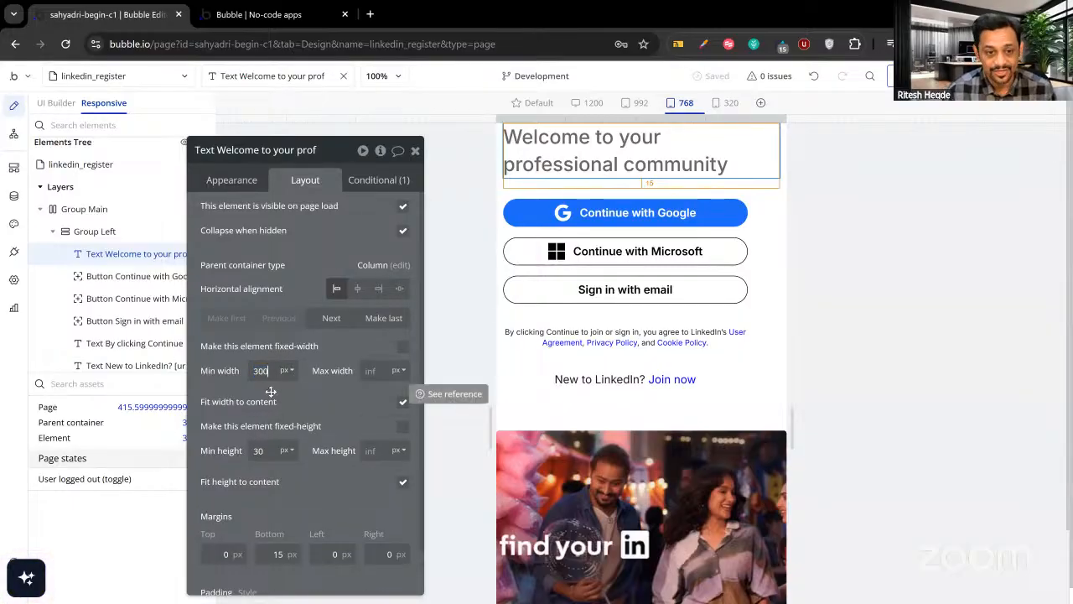
click(304, 395)
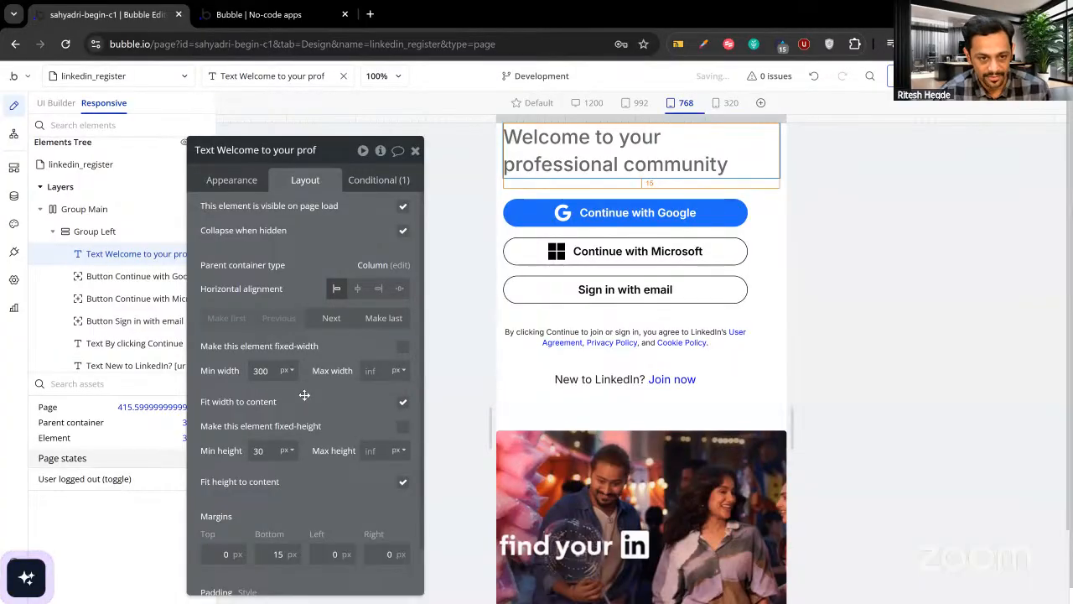
click(520, 214)
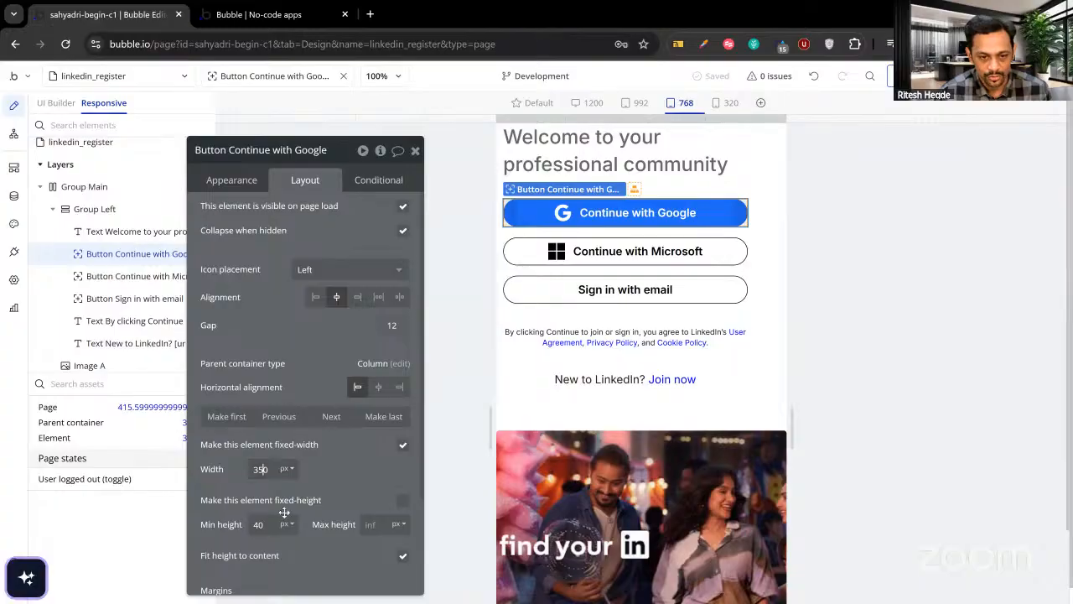
Give the Continue with Google button a 300 px minimum and a flexible, non-fixed width.
key(BackSpace)
text(0)
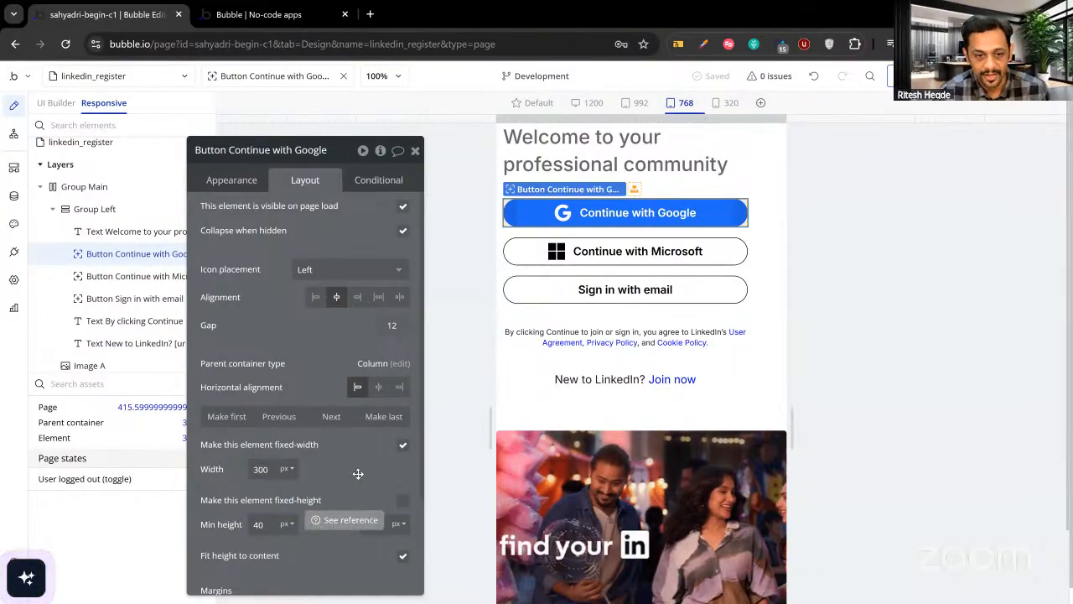
click(403, 445)
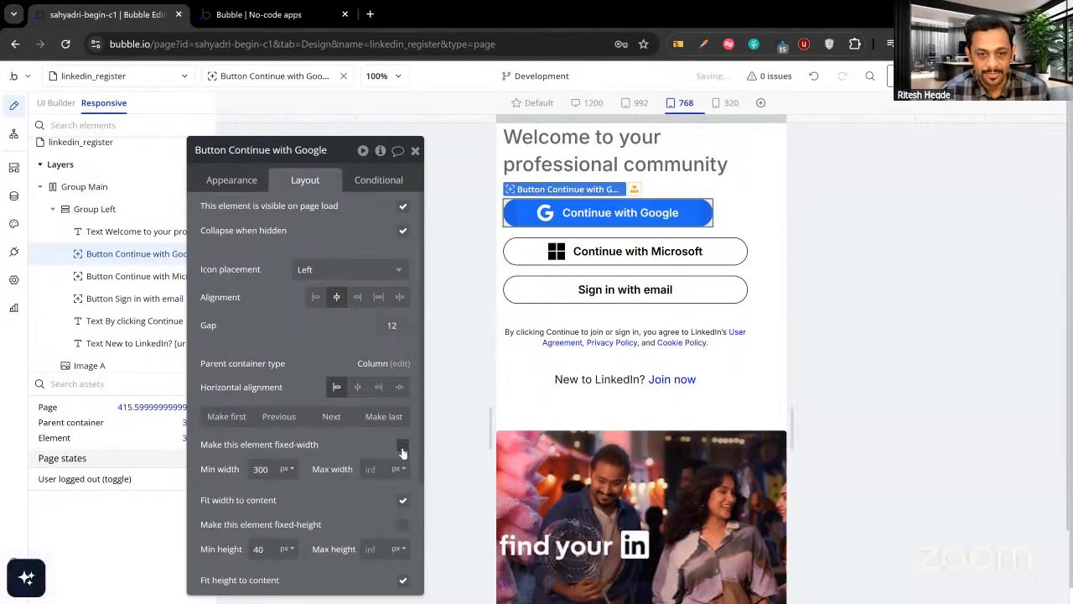
click(402, 500)
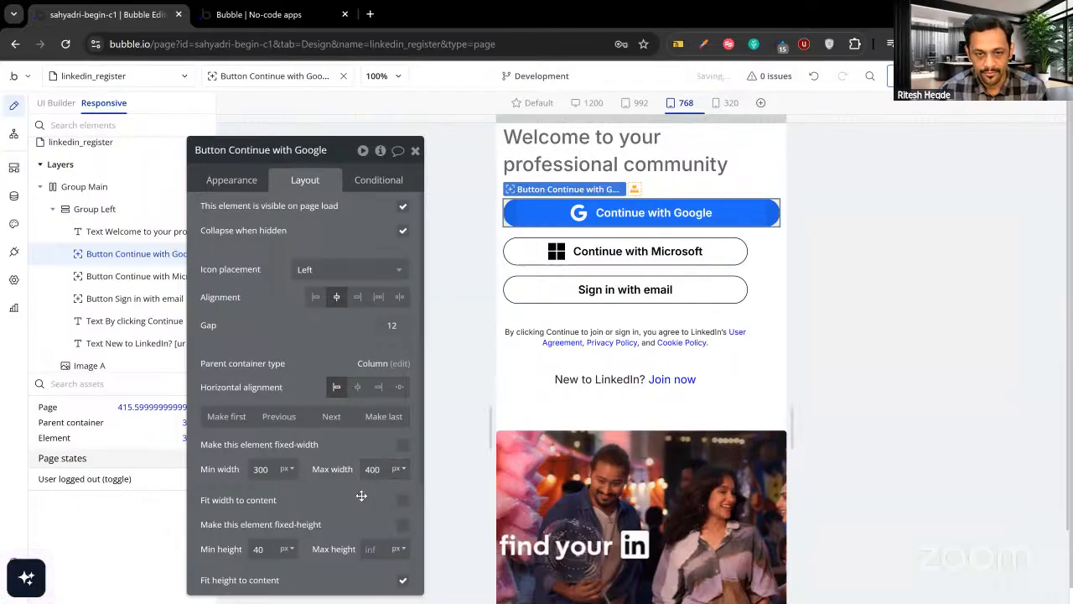
Make the Continue with Microsoft button flexible with a 400 px maximum width.
click(527, 254)
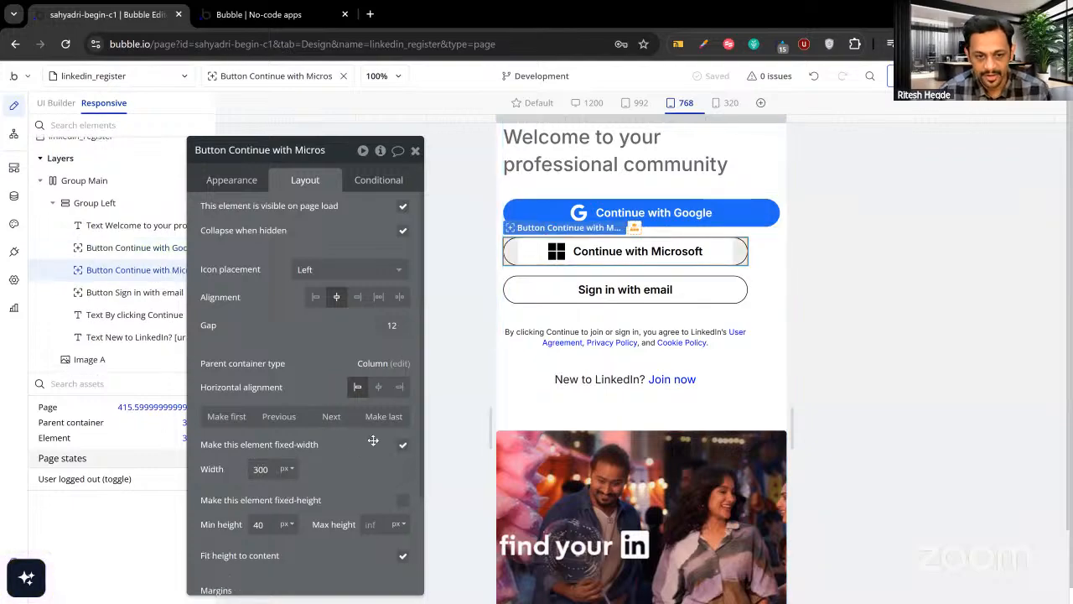
click(403, 447)
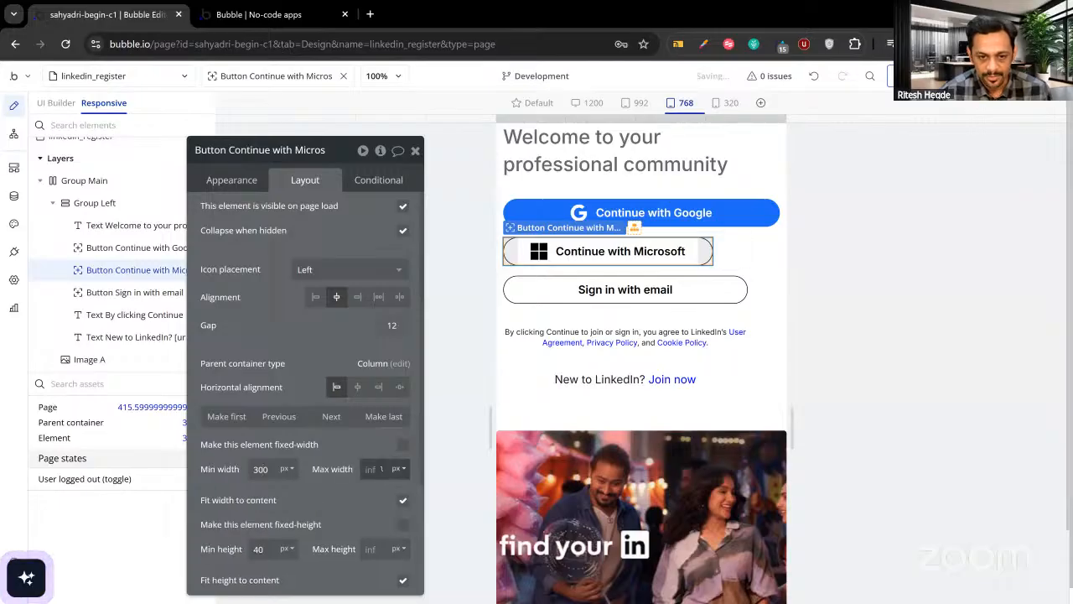
click(381, 469)
text(400)
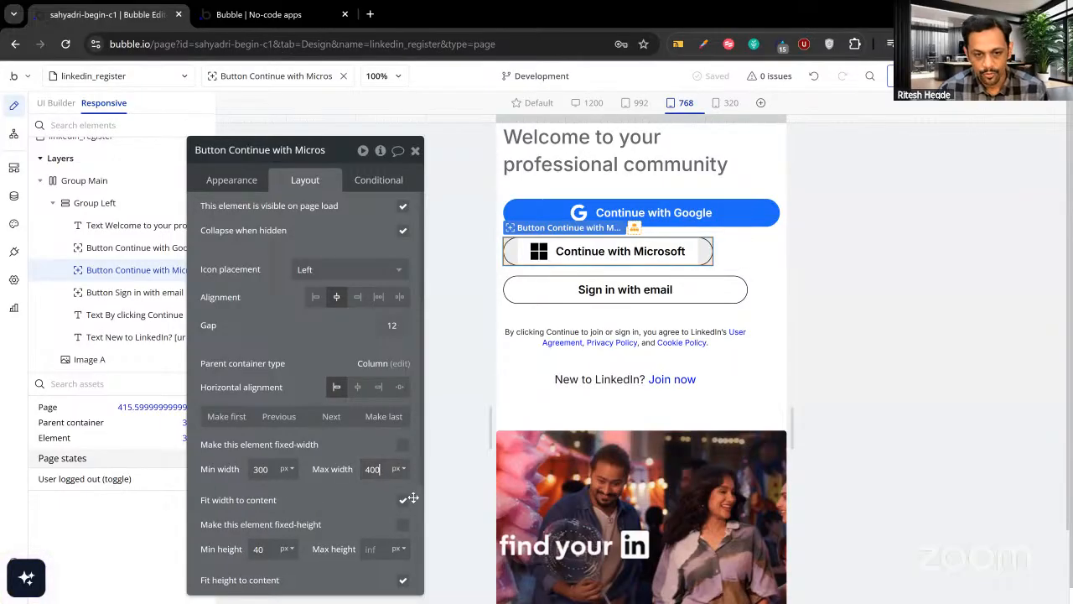
click(402, 502)
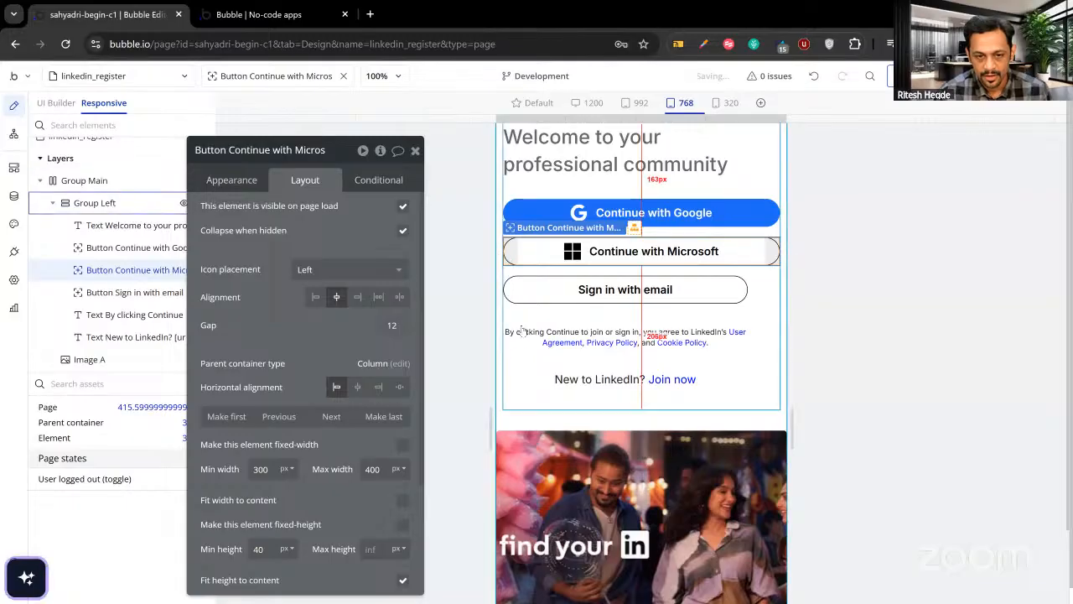
Make the Sign in with email button flex between 300 and 400 px wide.
click(625, 291)
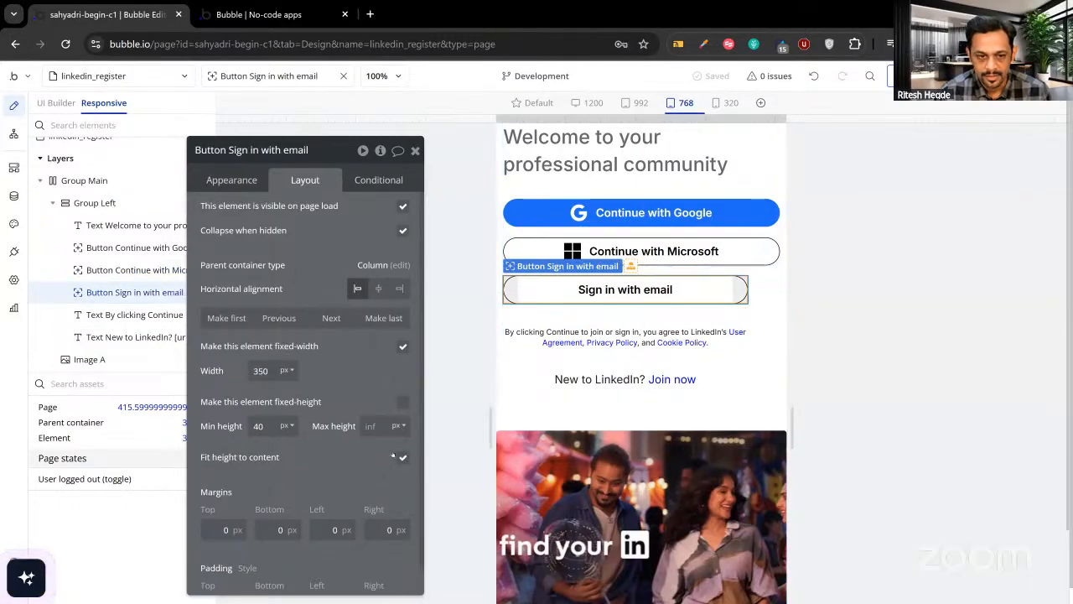
click(403, 458)
click(402, 348)
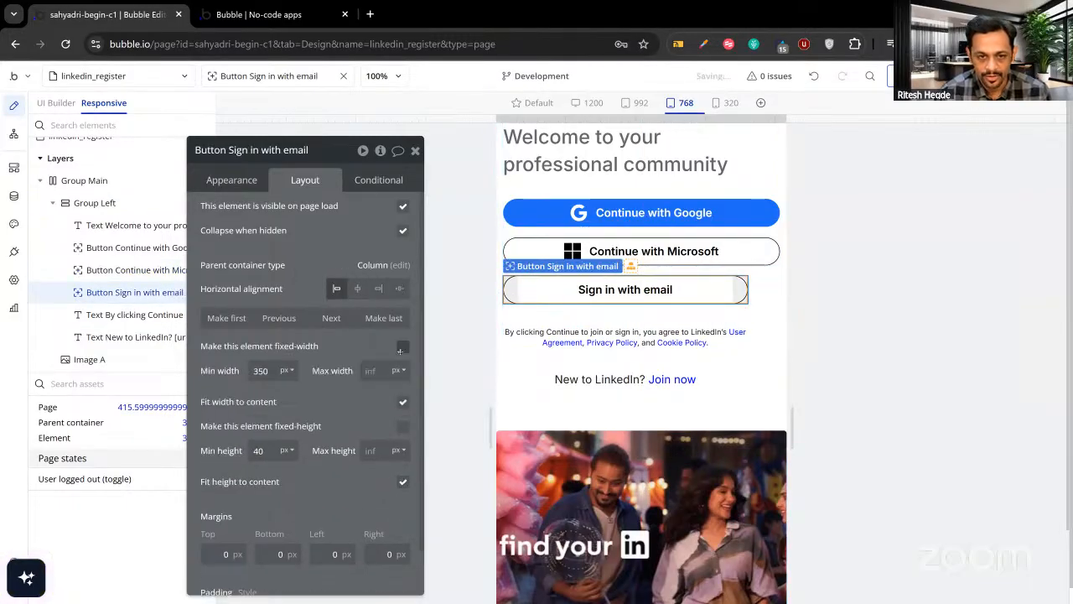
text(400)
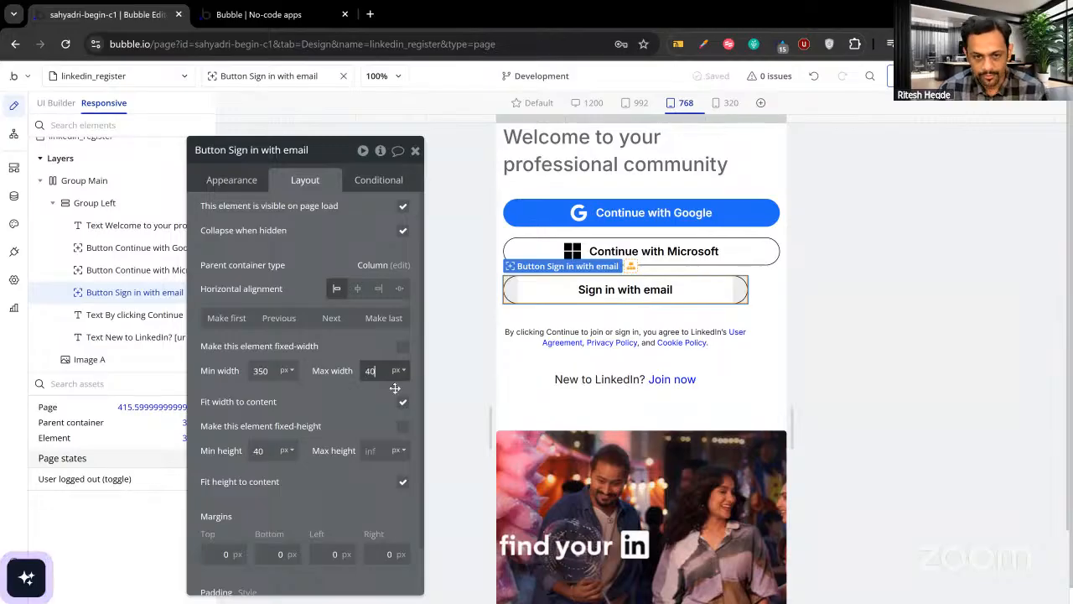
click(402, 402)
click(263, 373)
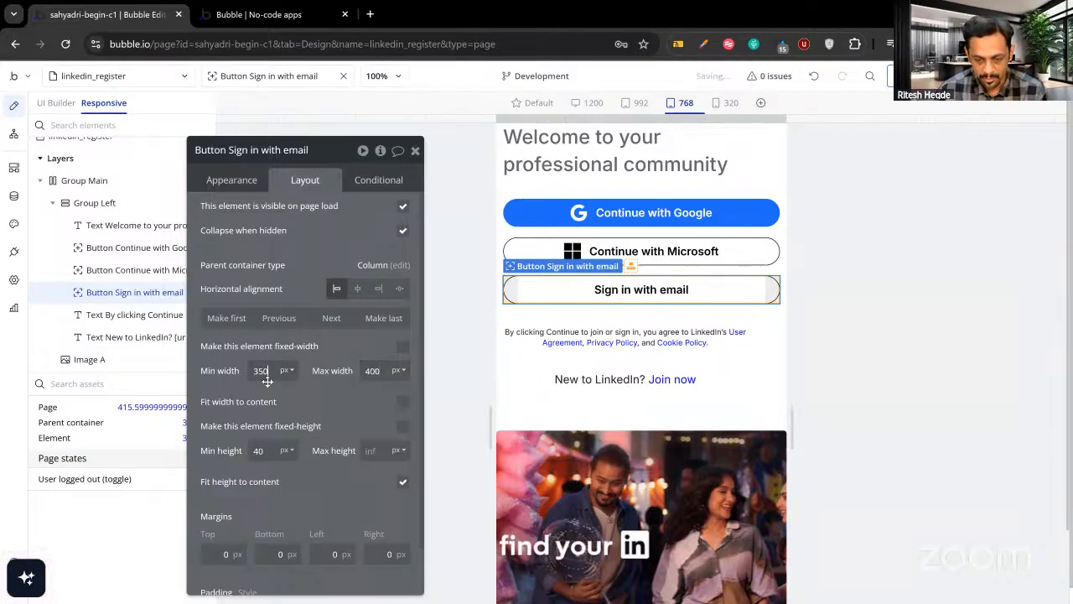
text(0)
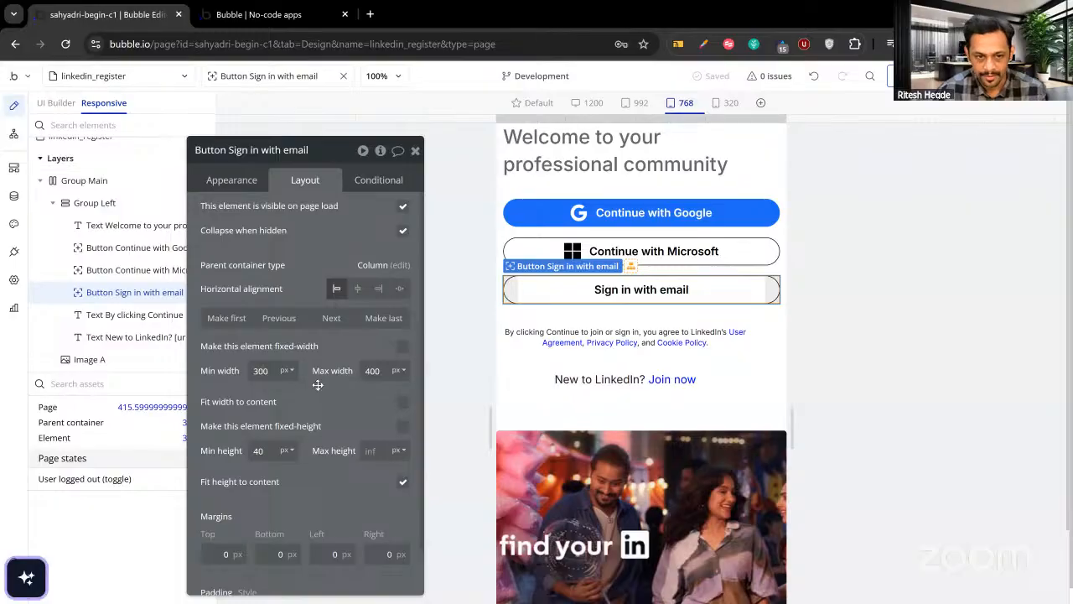
click(415, 150)
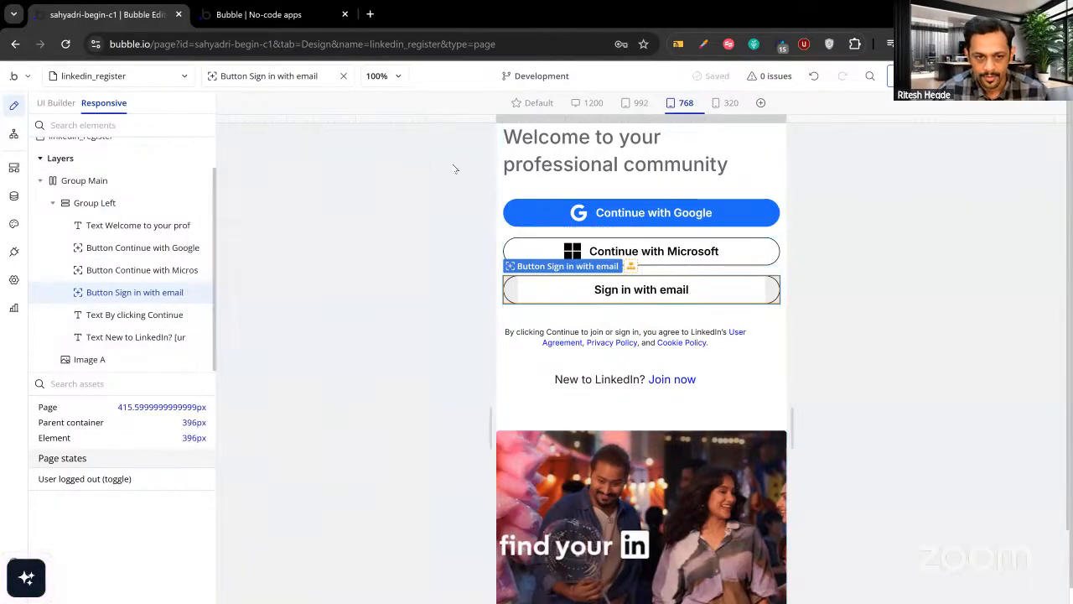
double_click(662, 337)
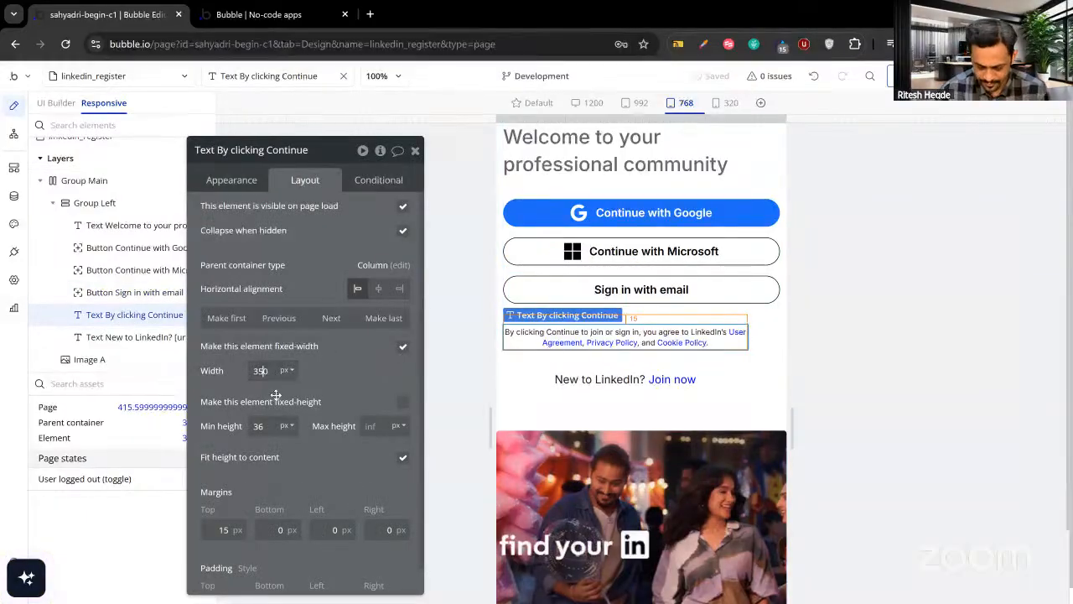
Let the terms text stretch to a 400 px maximum instead of a fixed width.
click(402, 348)
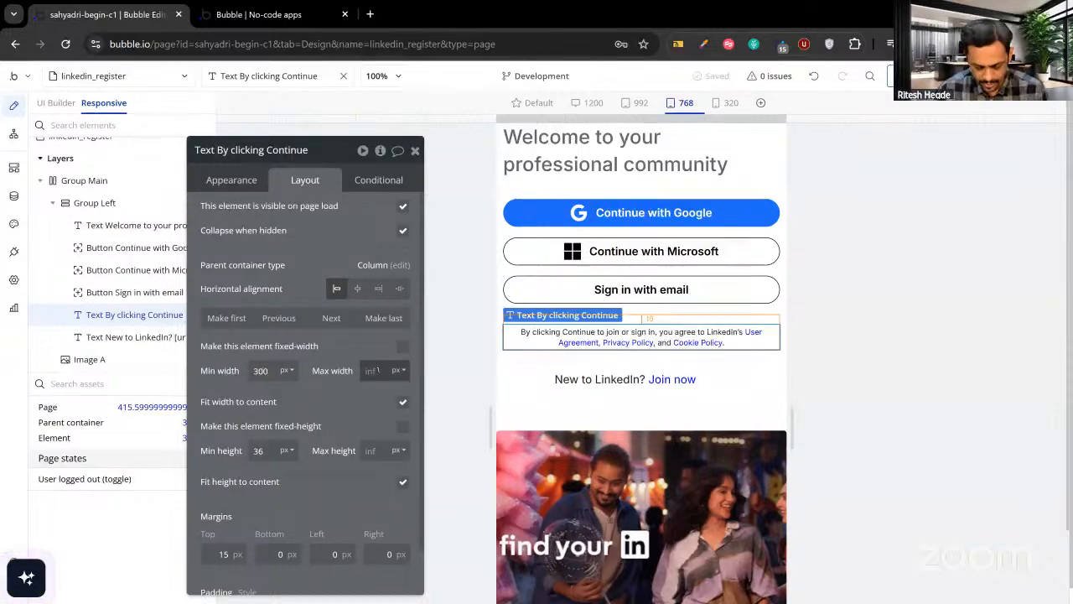
click(378, 370)
text(400)
click(403, 403)
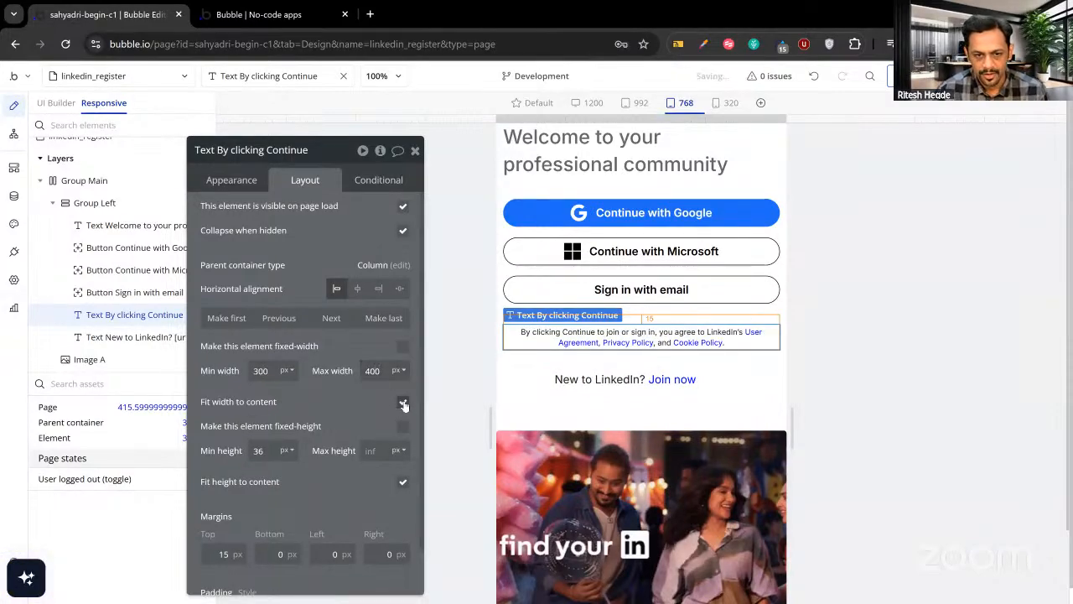
Make the 'New to LinkedIn? Join now' text flex between 300 and 400 px, then narrow the page slightly.
click(577, 382)
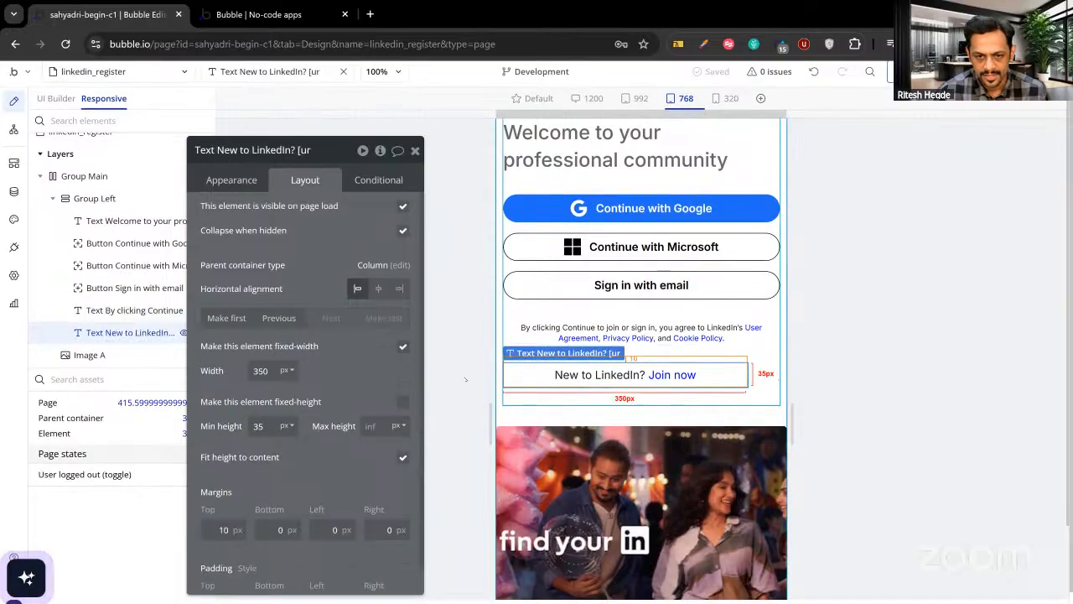
click(264, 371)
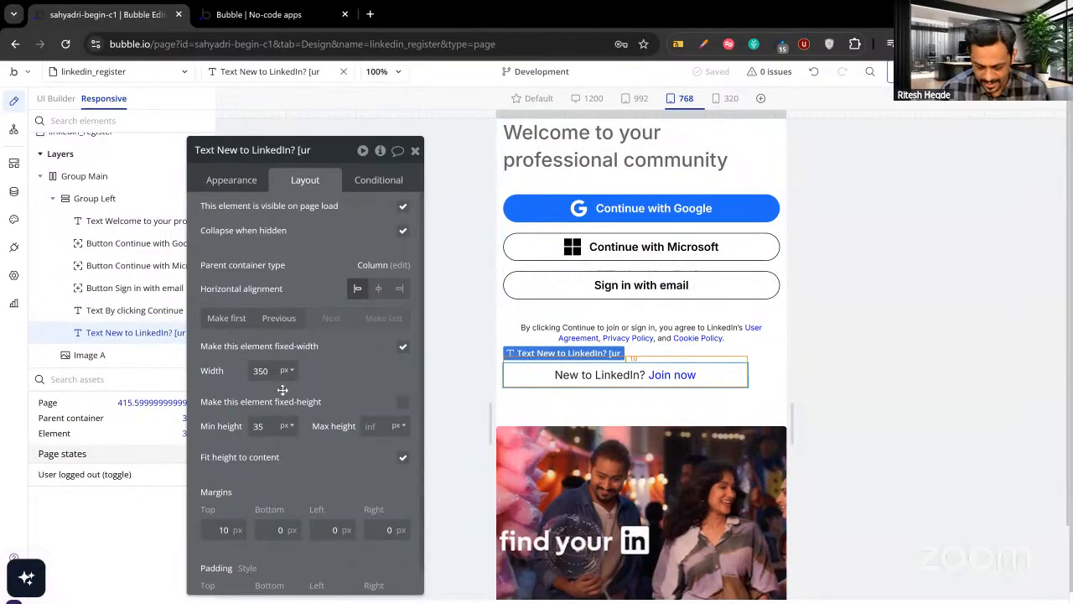
key(BackSpace)
text(0)
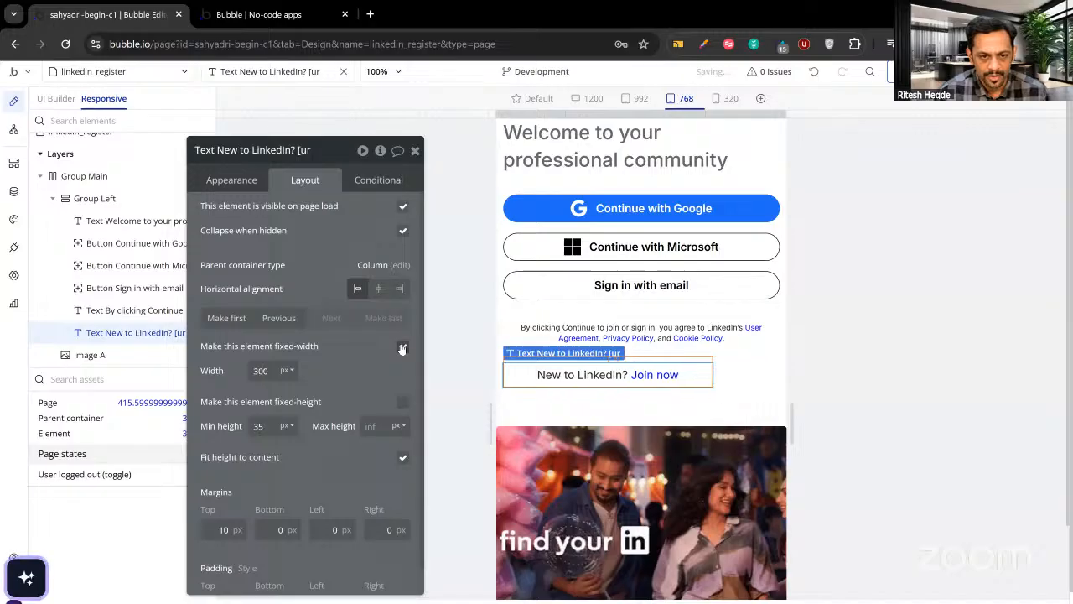
click(402, 348)
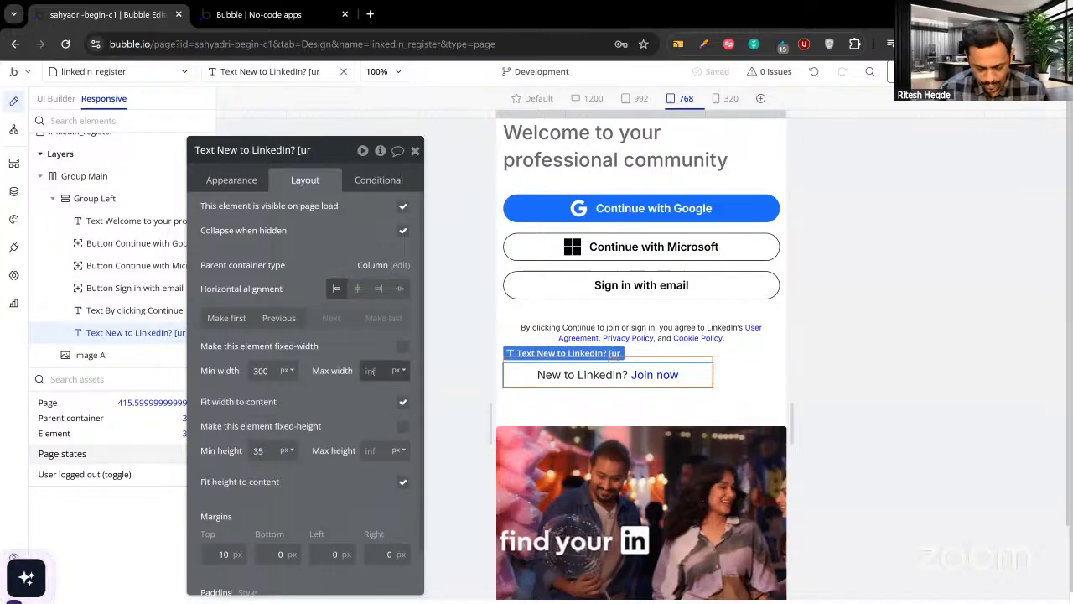
click(380, 374)
text(400)
click(403, 402)
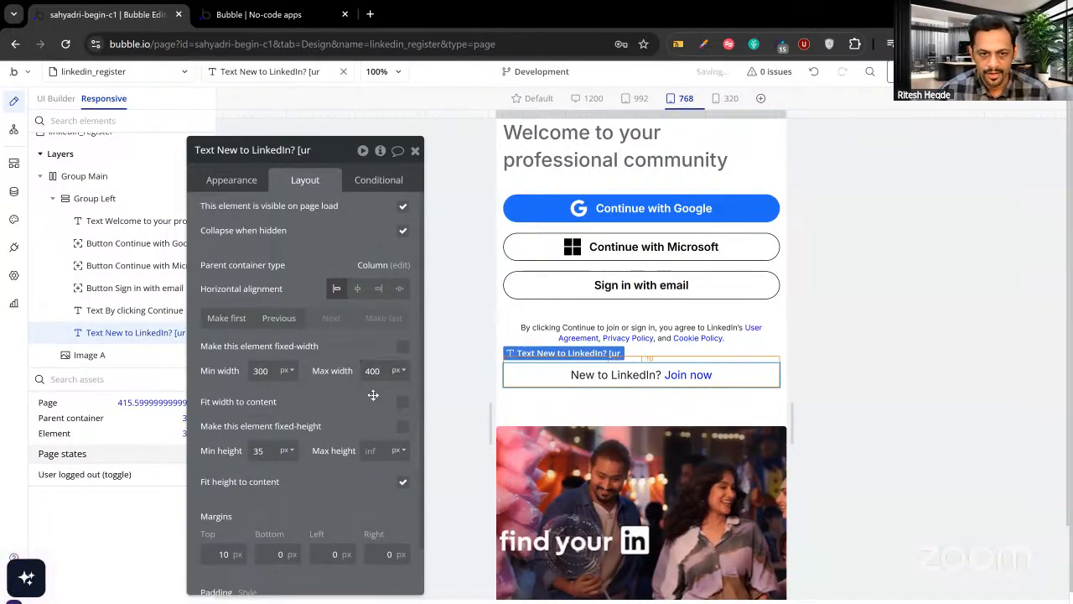
click(415, 150)
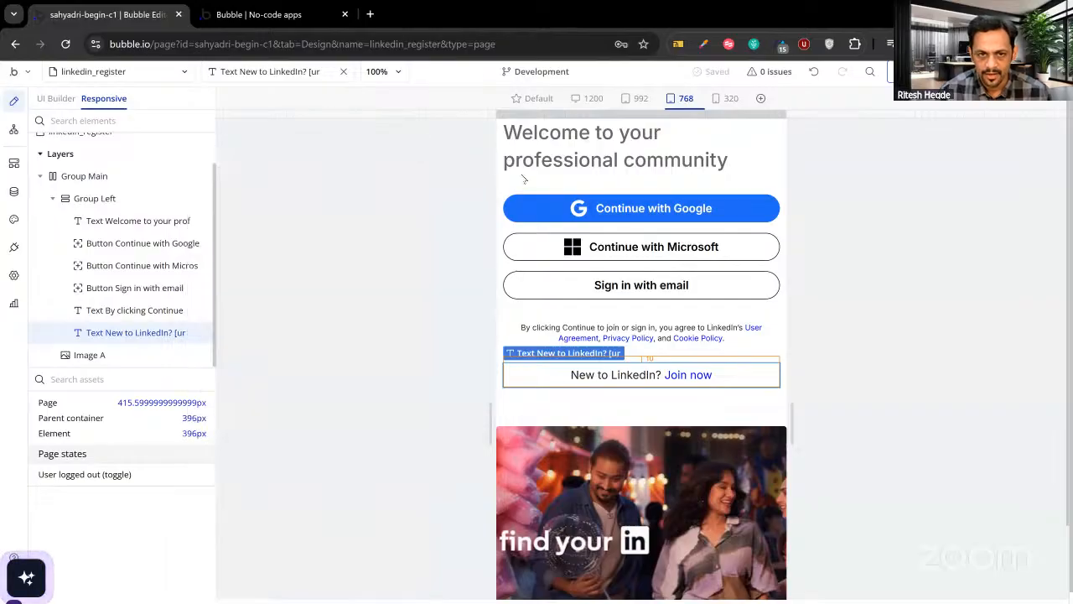
mouse_move(786, 113)
mouse_down()
mouse_move(768, 113)
mouse_move(786, 118)
mouse_up()
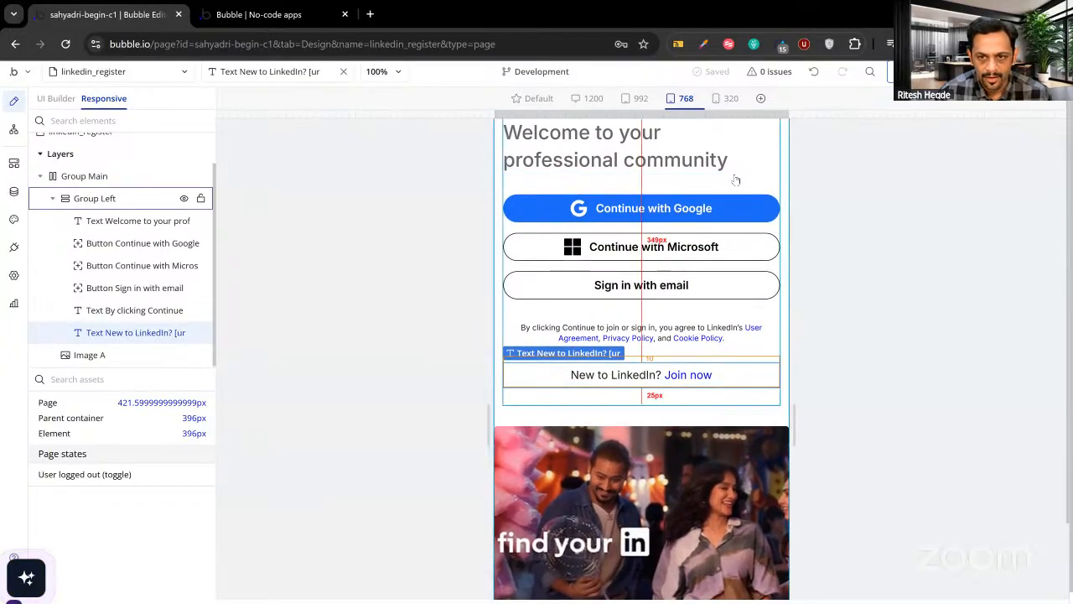
double_click(736, 188)
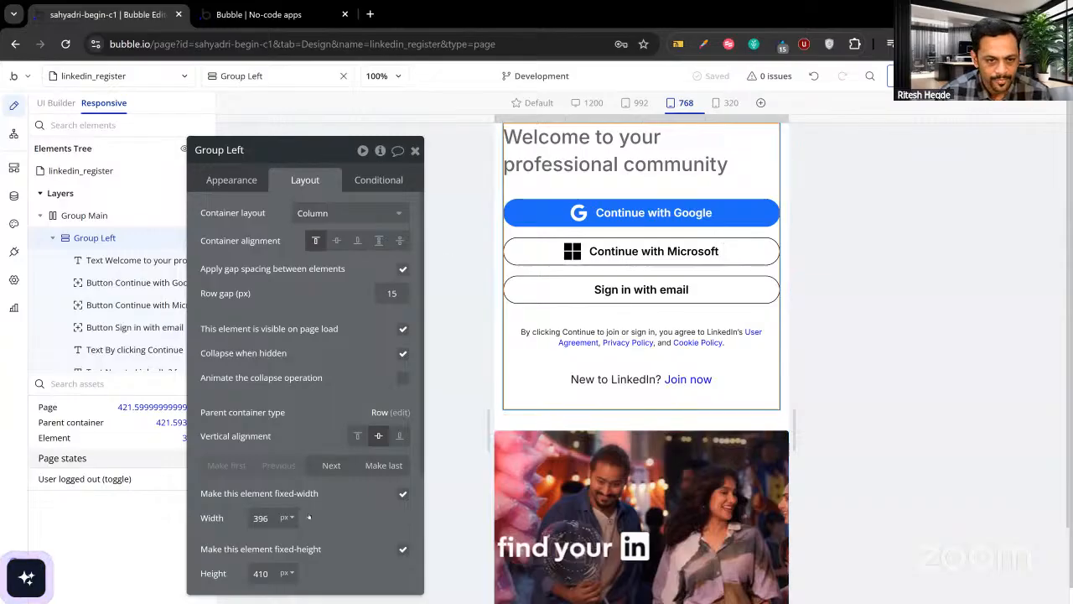
Give Group Left a flexible width with a 300 px minimum, then narrow the preview to phone width.
click(266, 517)
text(3)
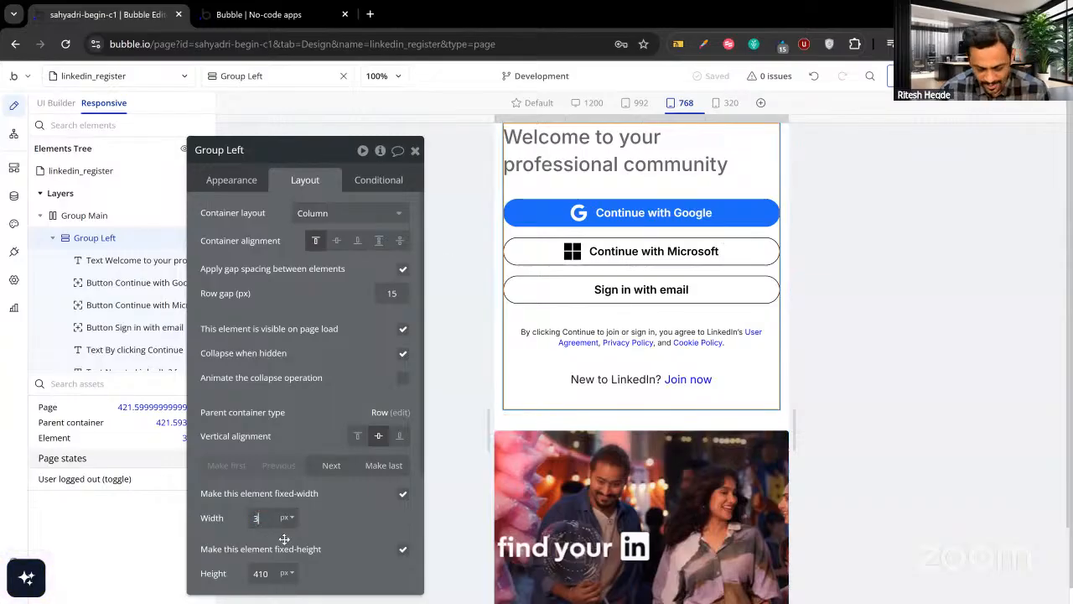
text(00)
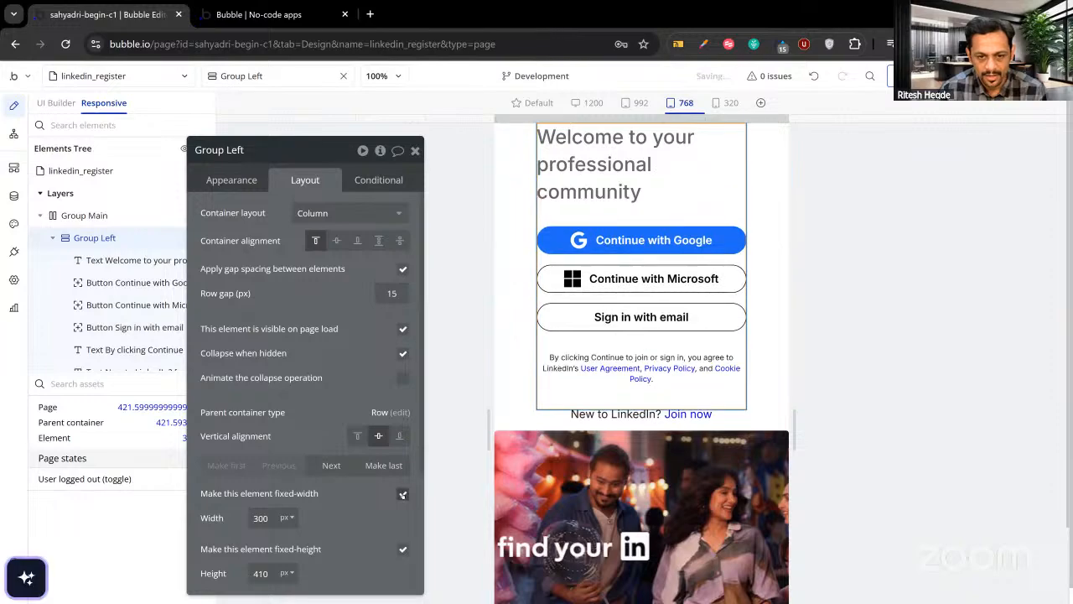
click(402, 494)
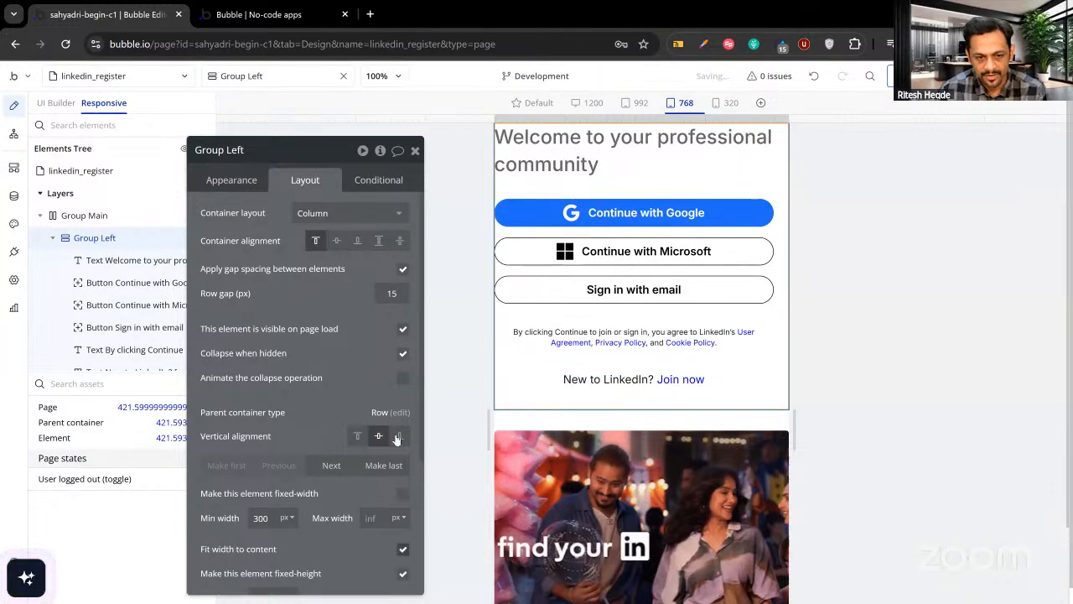
click(415, 150)
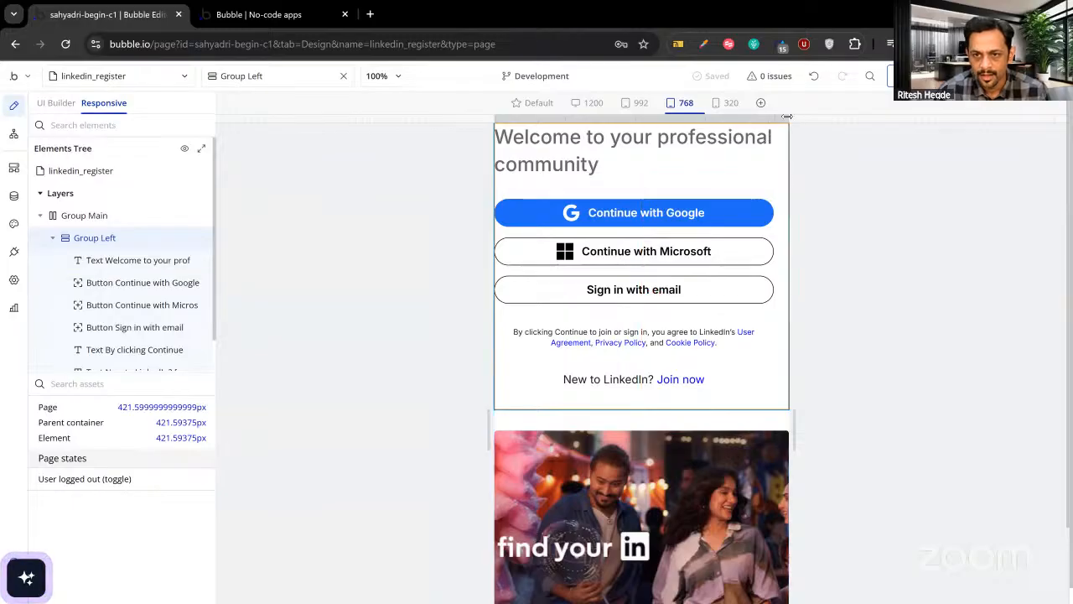
drag(785, 119, 752, 122)
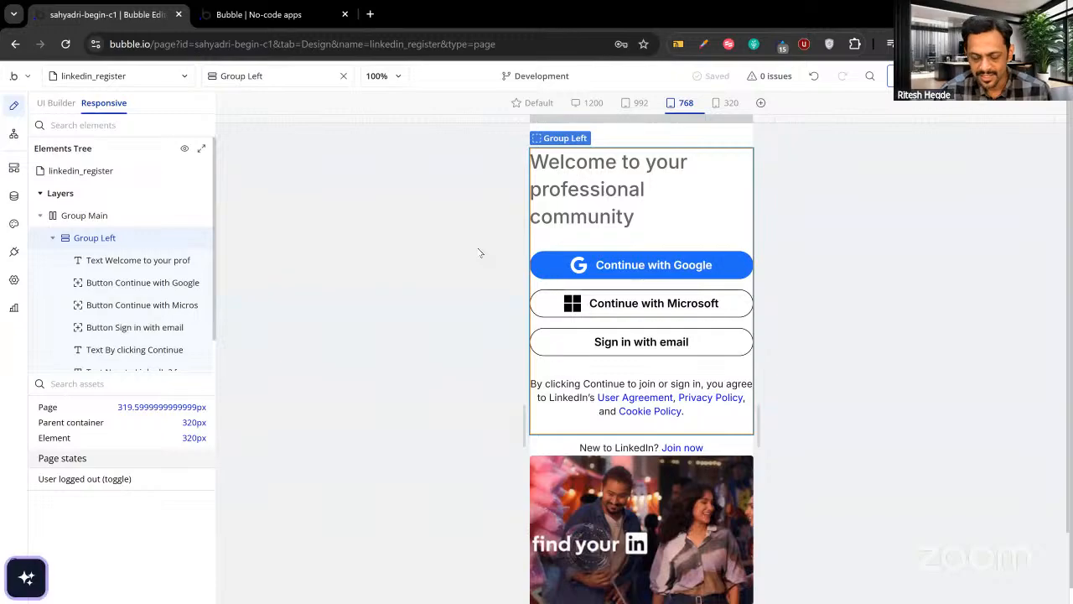
Set Group Main's left and right padding to 20 px.
double_click(556, 243)
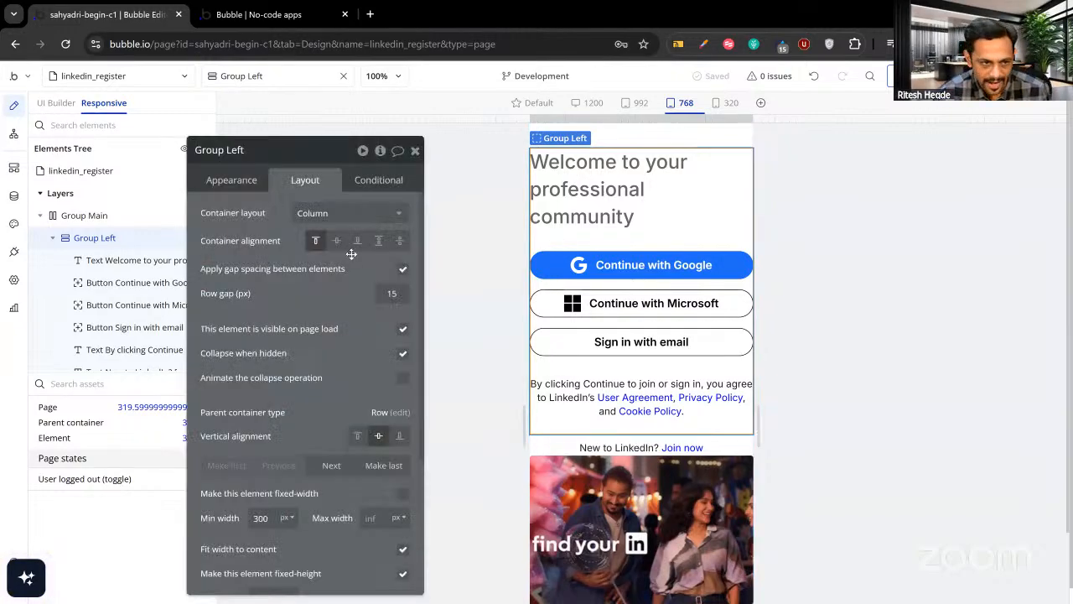
click(96, 218)
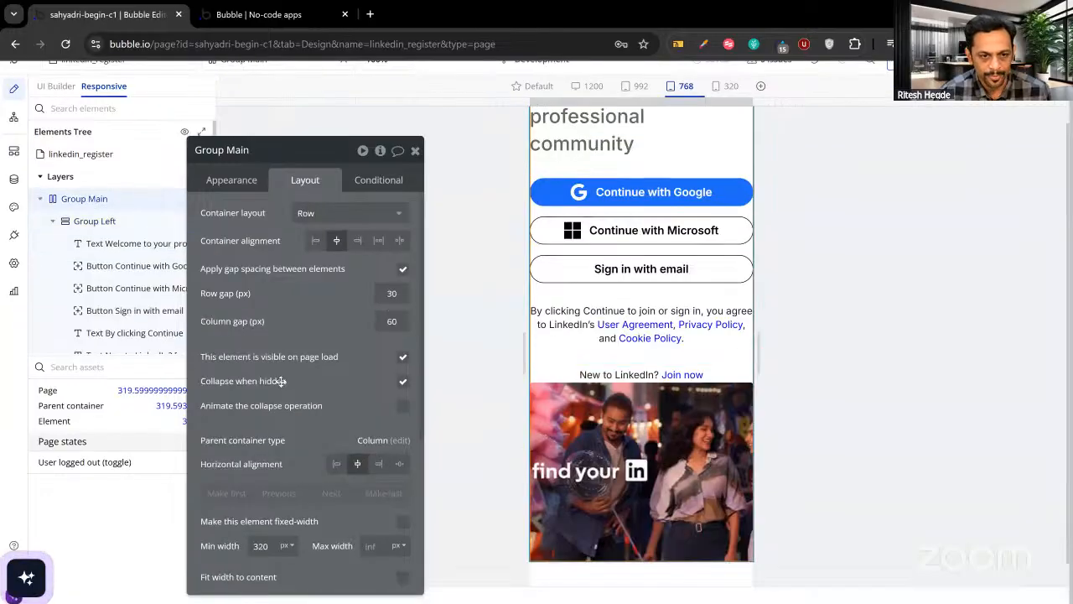
scroll(281, 436, down, 5)
scroll(280, 460, down, 2)
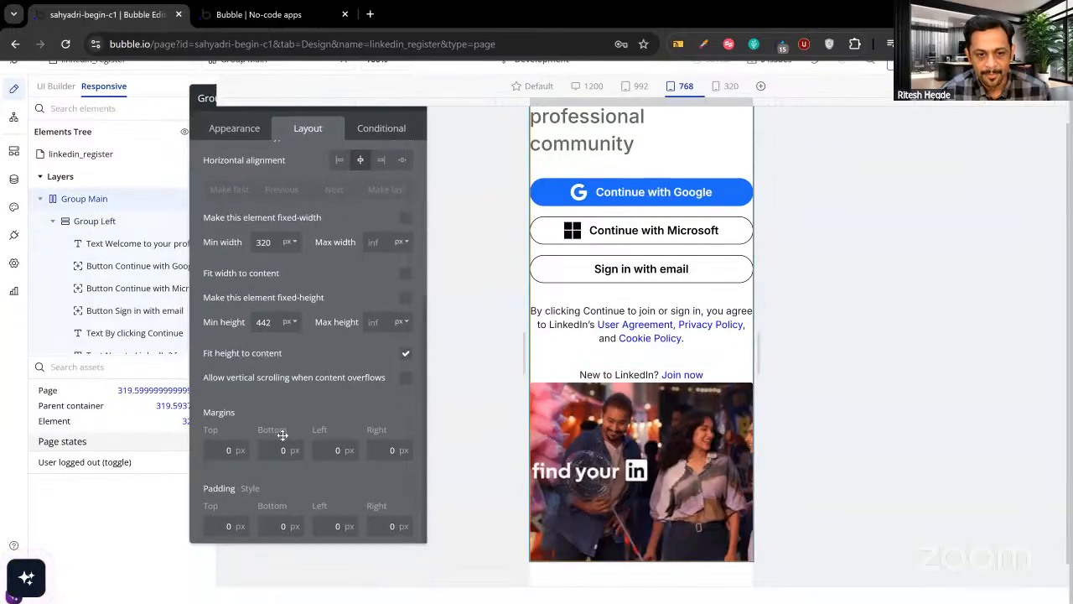
click(335, 525)
text(20)
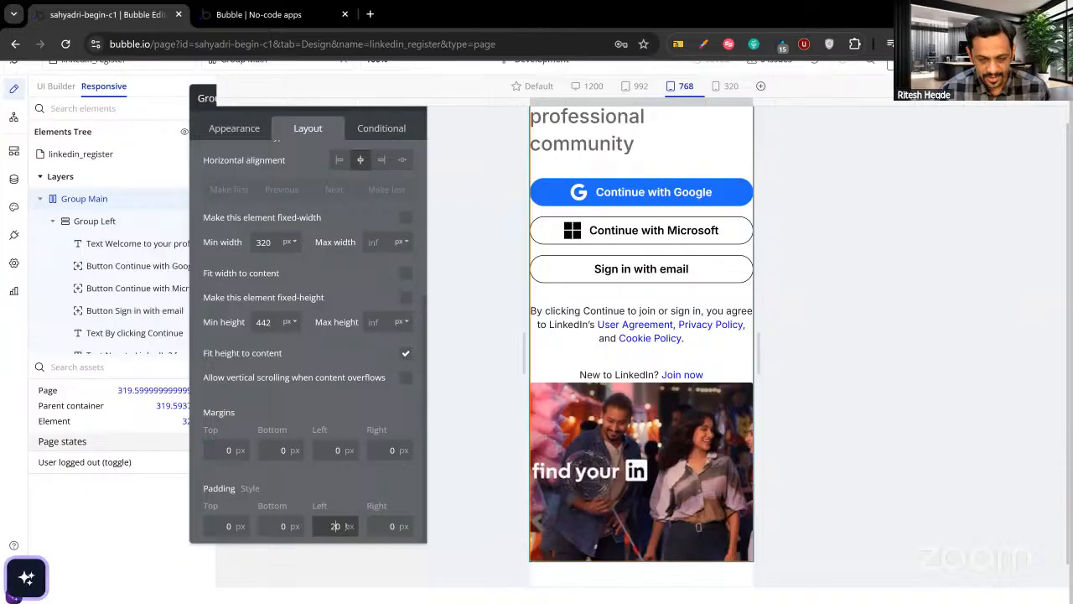
click(379, 524)
click(346, 484)
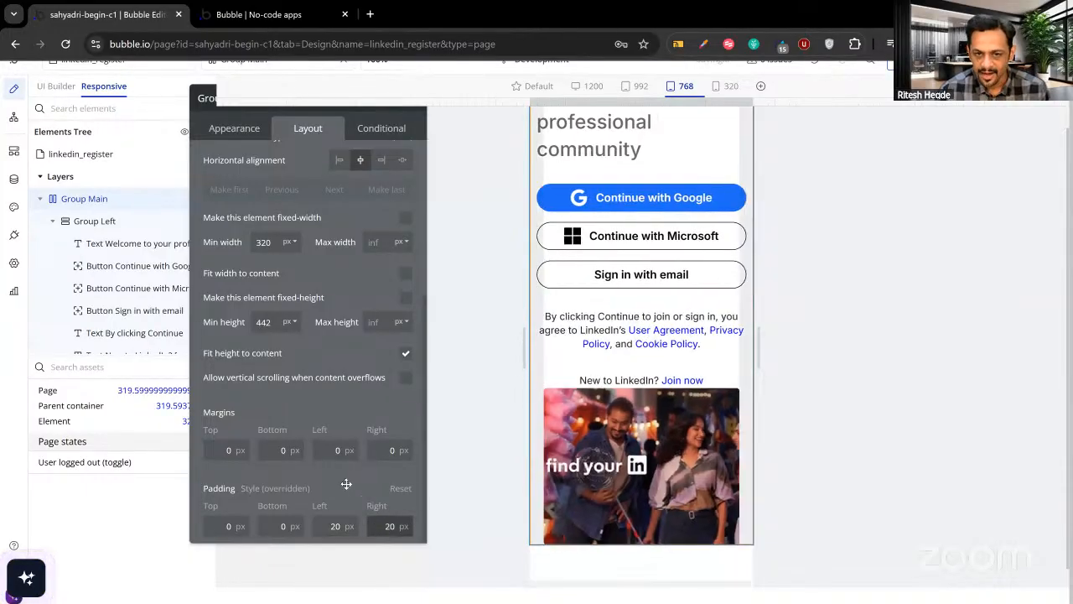
Lower the Google and Microsoft buttons' minimum width to 280 px.
click(547, 201)
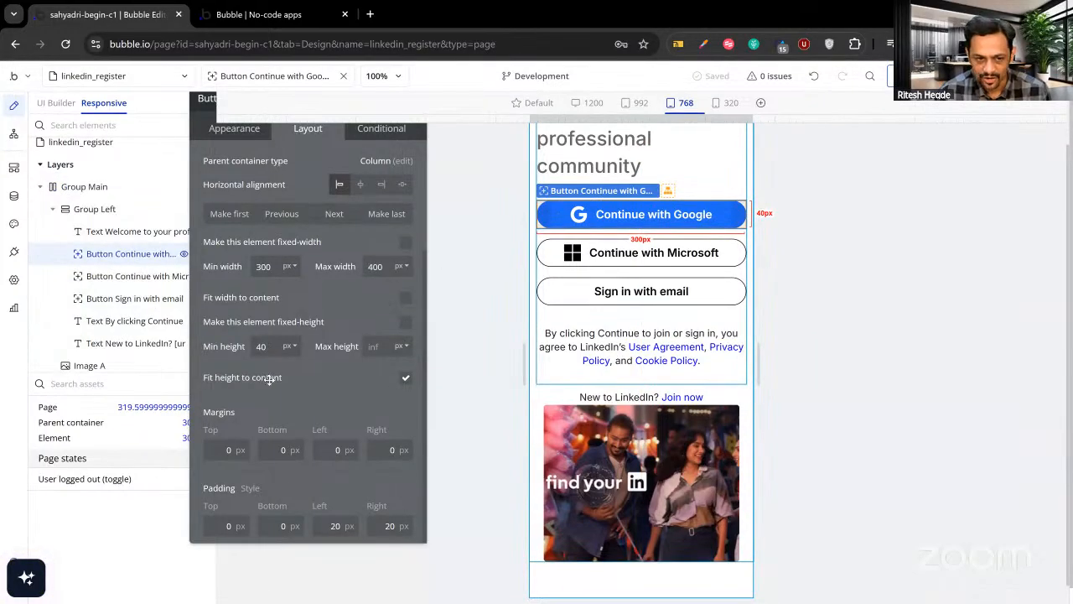
click(268, 265)
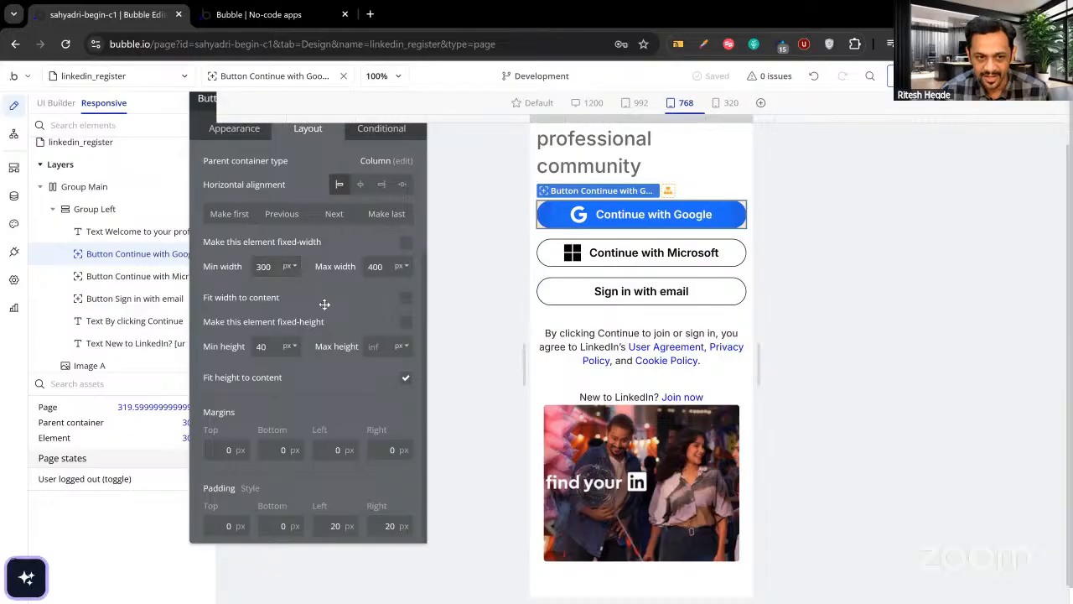
drag(324, 304, 364, 314)
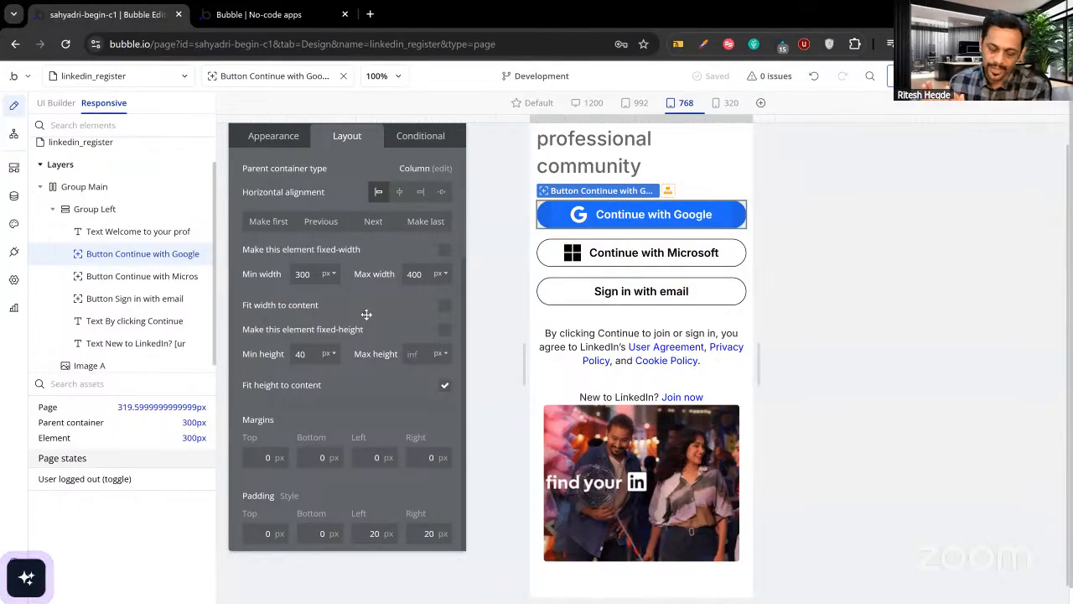
key(ctrl+a)
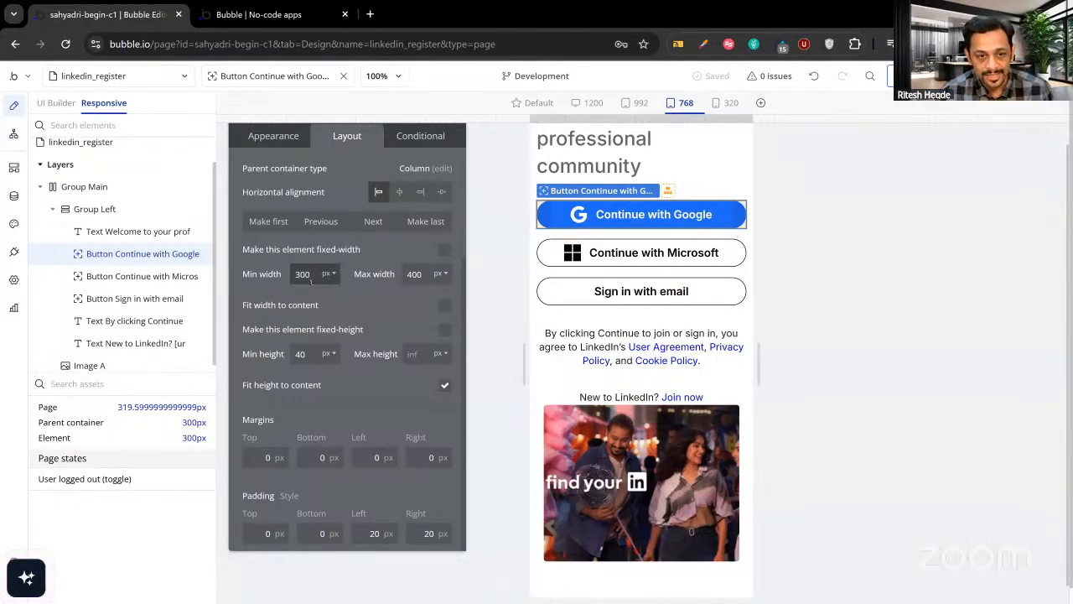
key(BackSpace)
text(280)
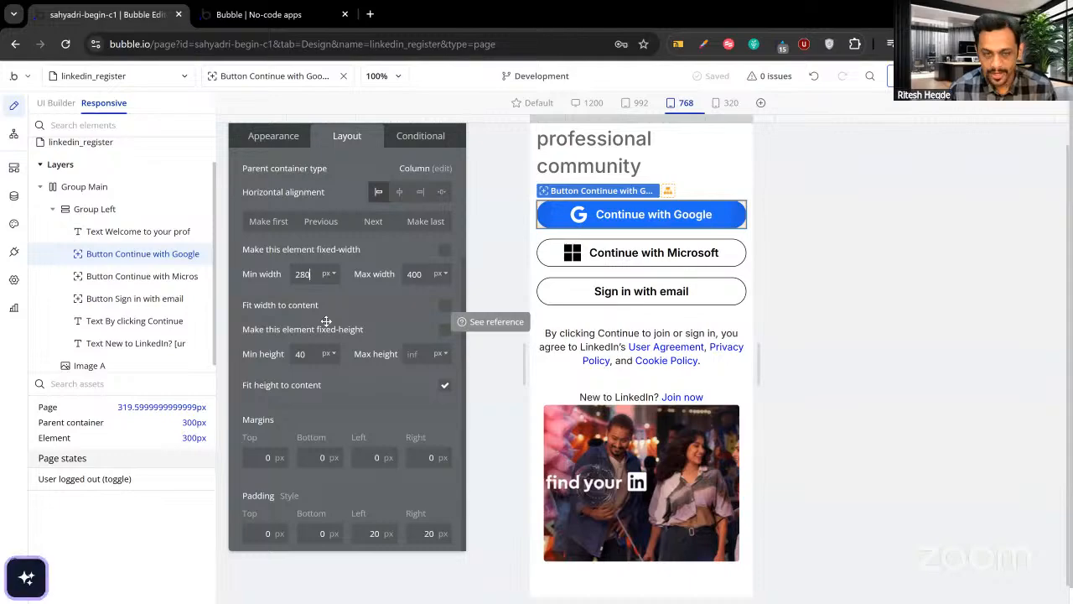
click(544, 254)
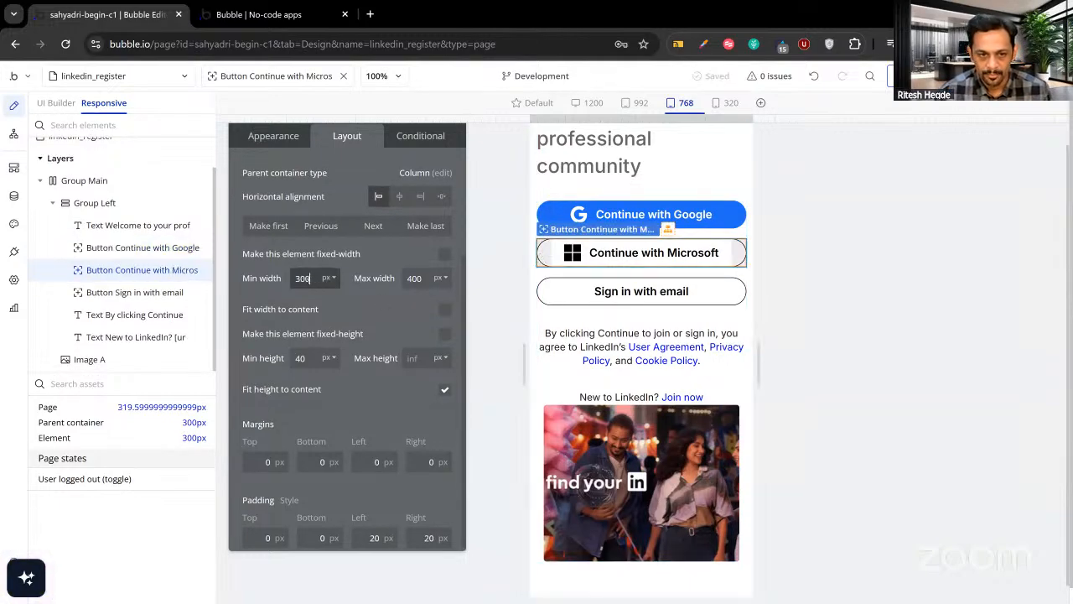
text(280)
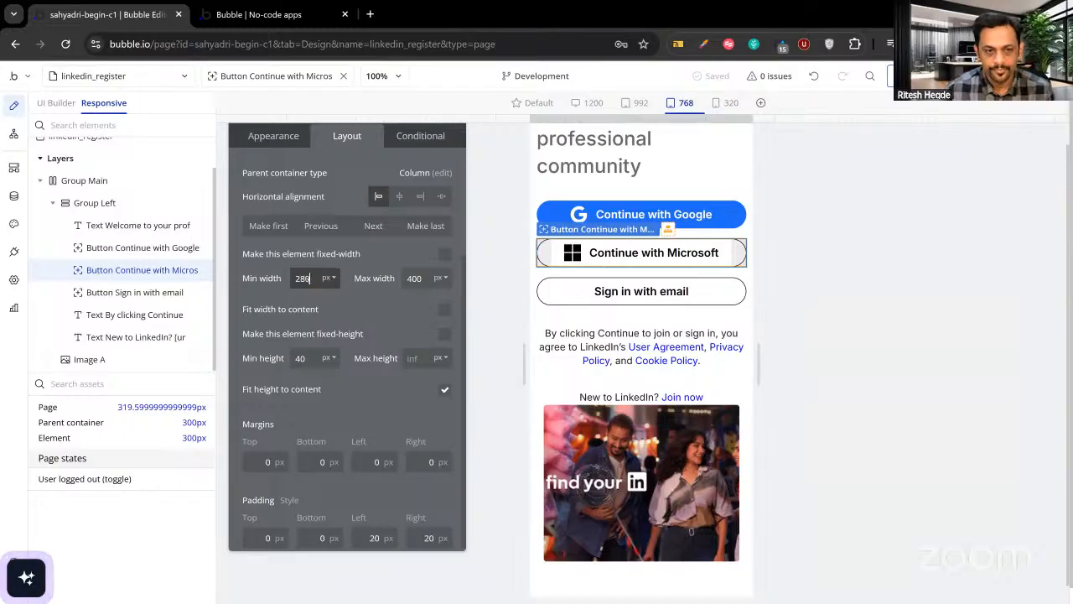
Set the email button, terms text and New to LinkedIn text minimum widths to 280 px.
click(549, 291)
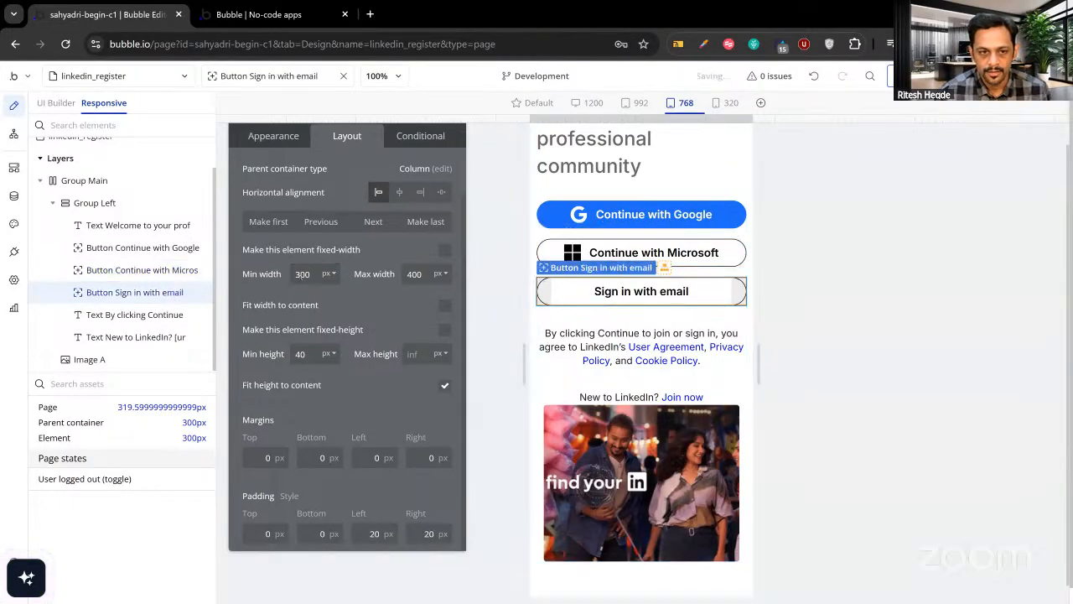
double_click(303, 275)
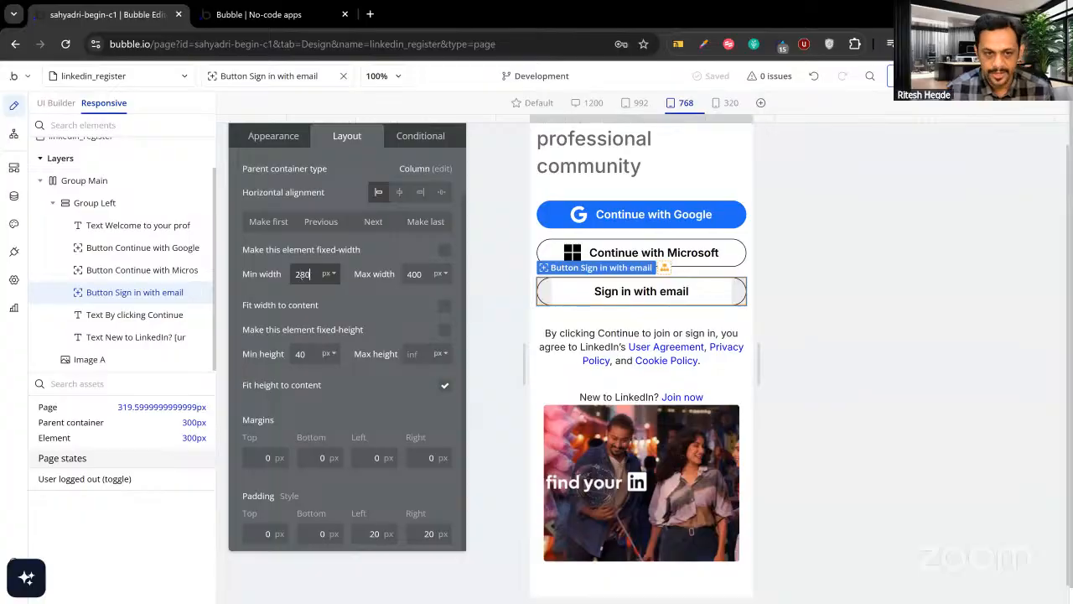
text(280)
click(553, 344)
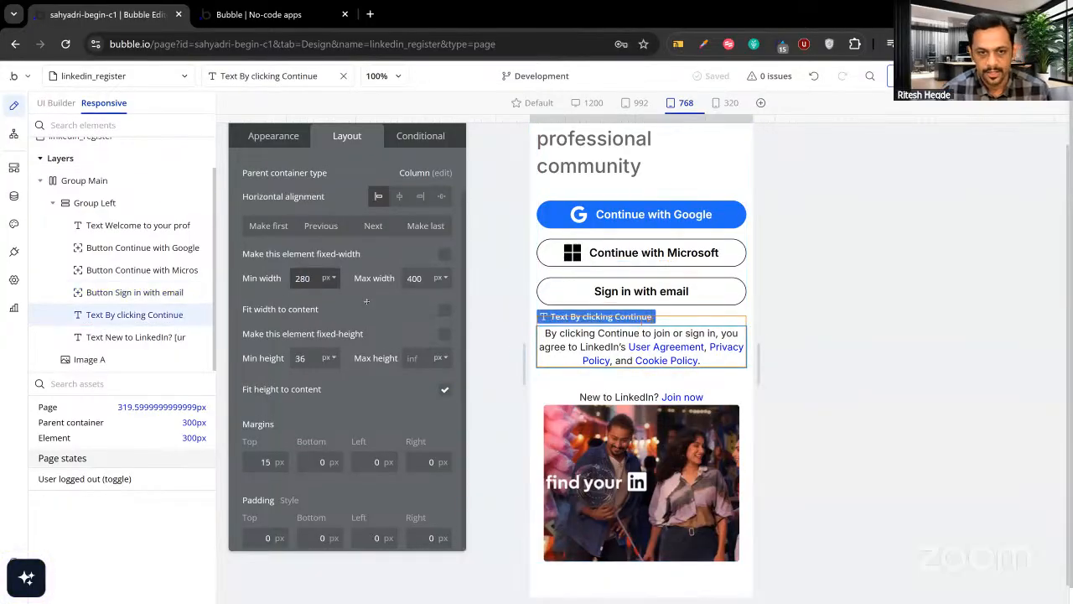
click(134, 337)
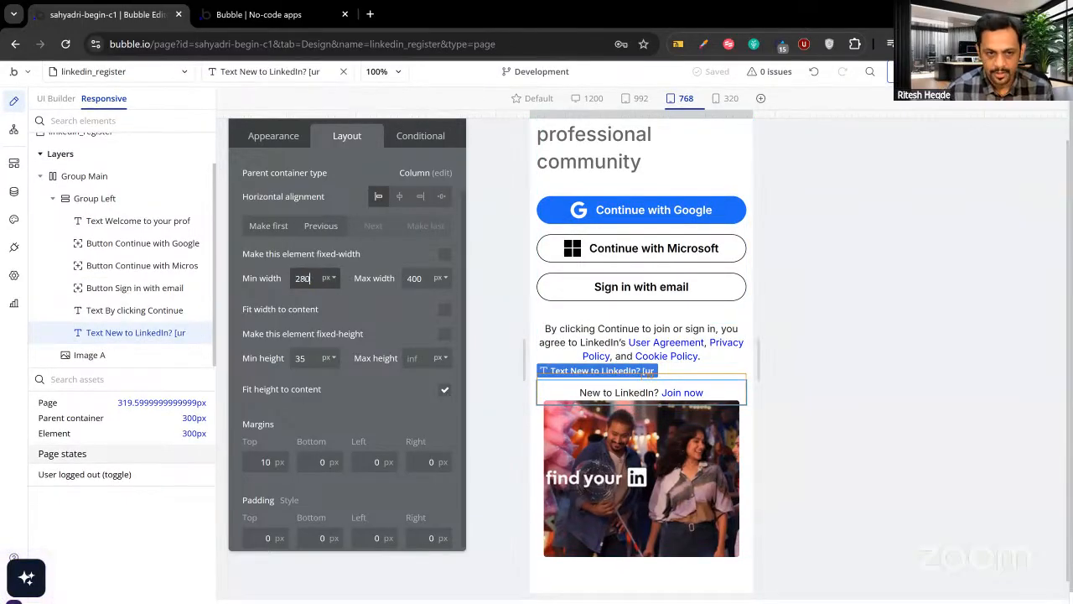
click(336, 299)
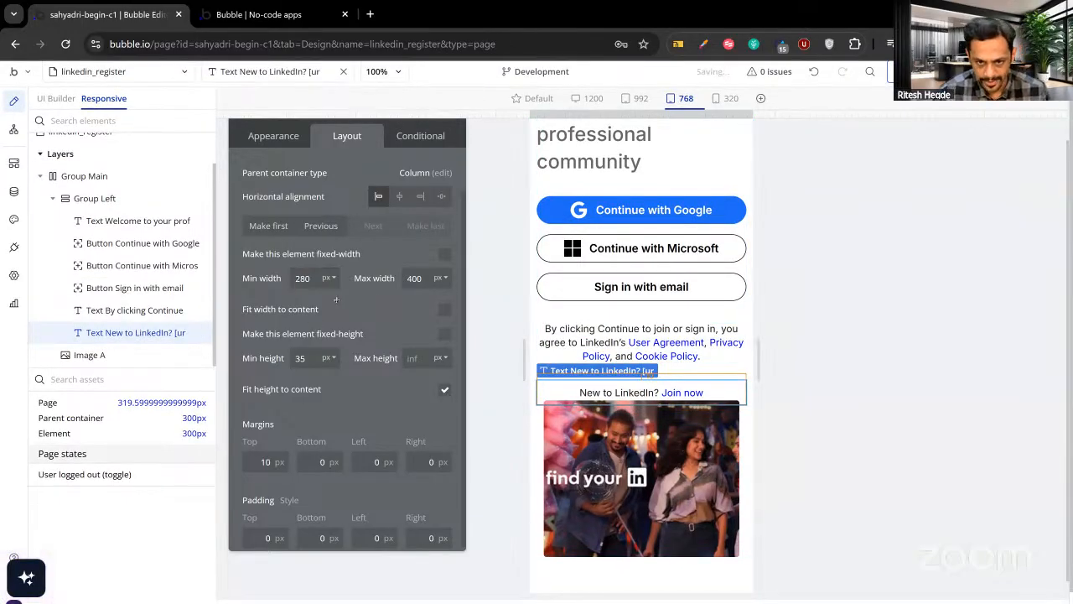
click(576, 317)
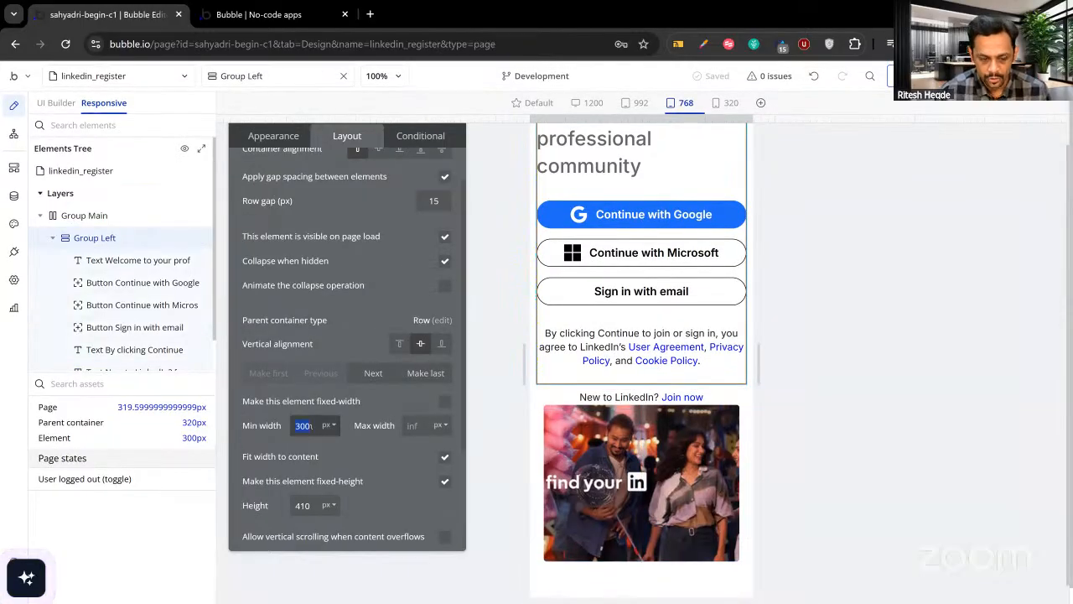
Give Group Left a 280 px minimum width and turn its fixed 410 px height into a minimum.
click(362, 452)
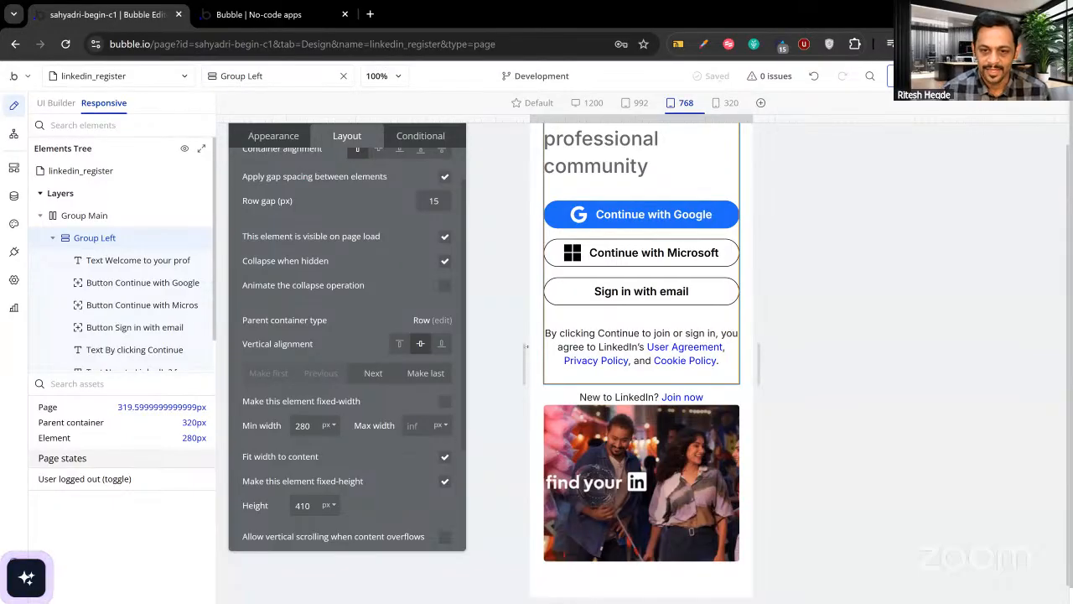
click(566, 400)
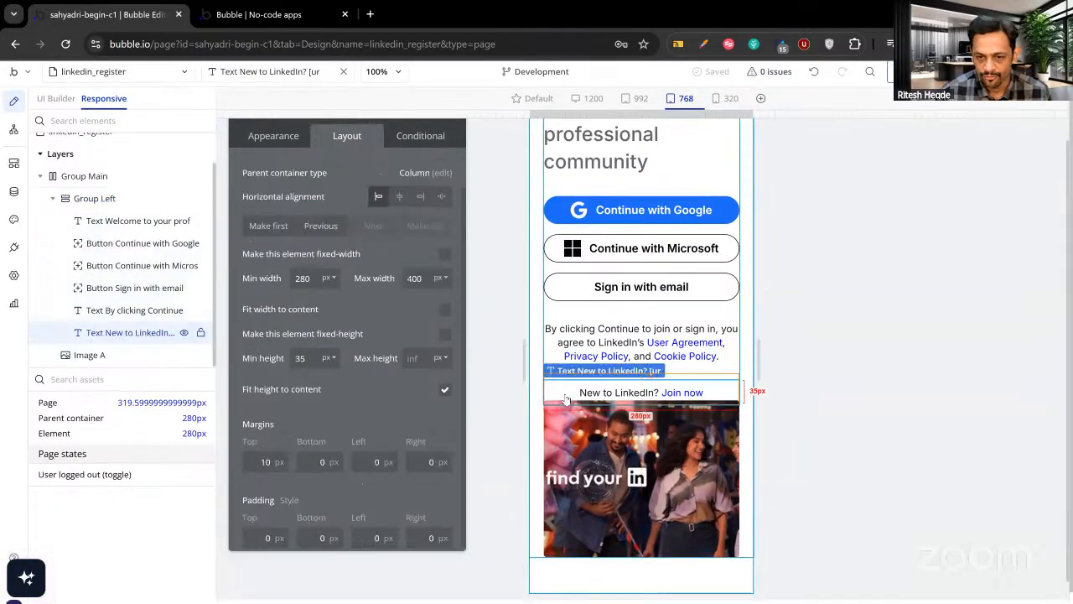
click(112, 201)
scroll(332, 370, down, 2)
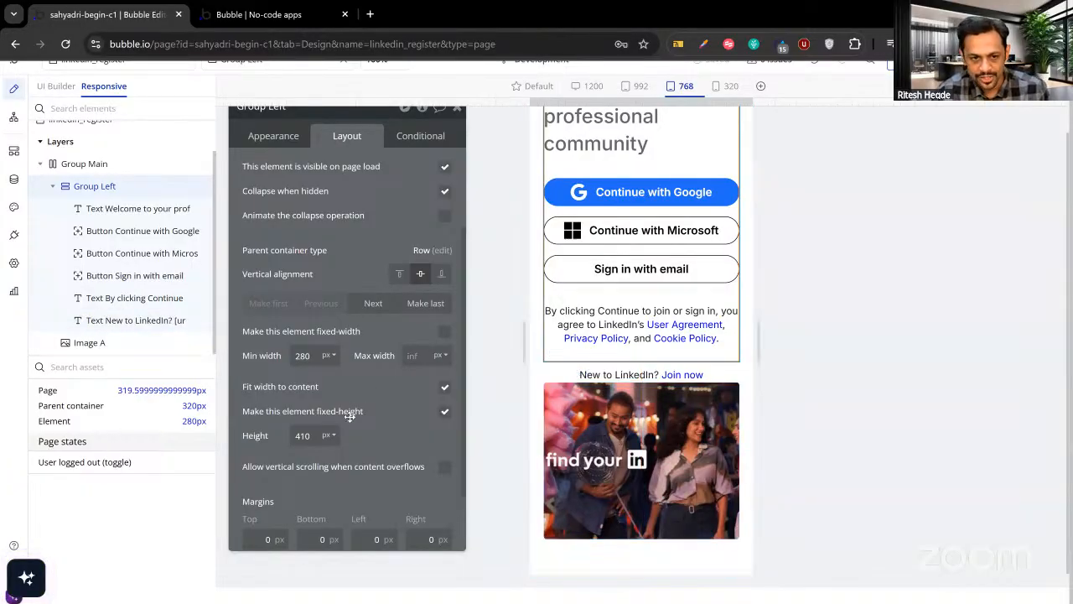
click(444, 414)
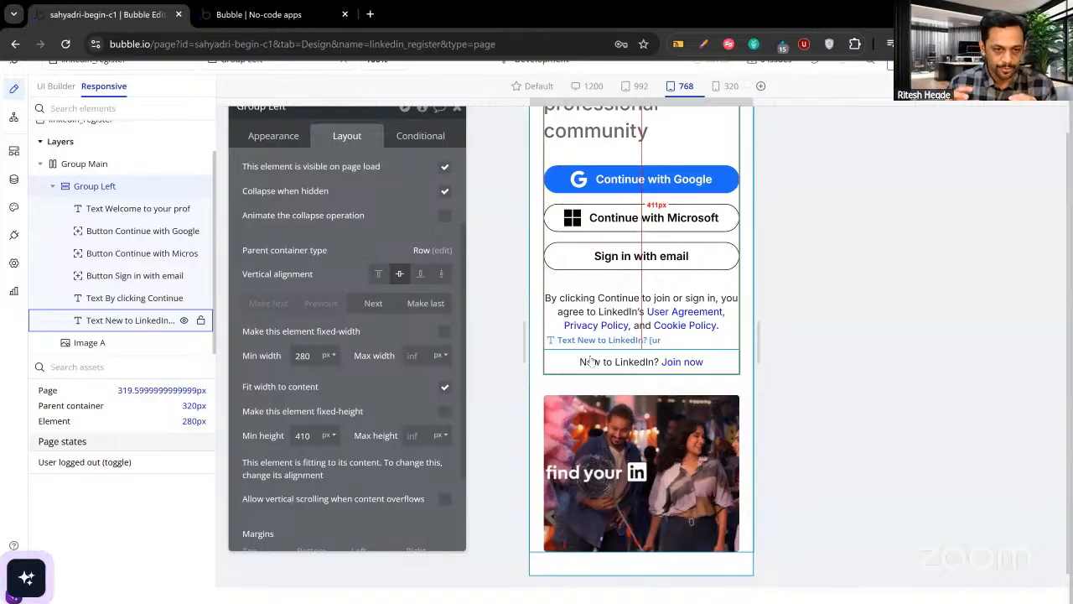
click(311, 437)
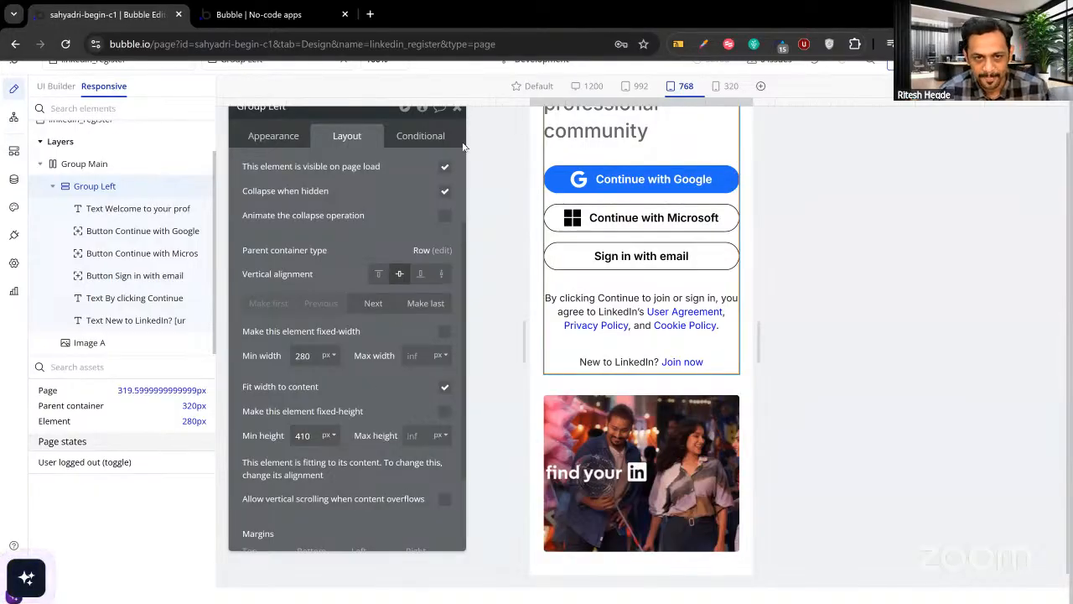
click(457, 109)
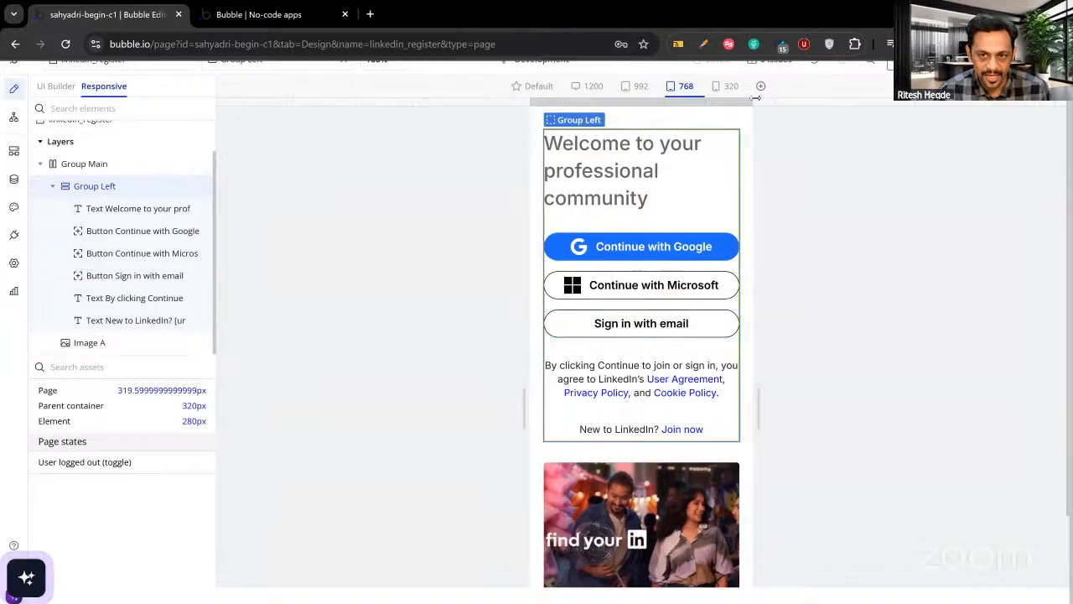
Resize the preview and try the 992 px breakpoint, ending at about 656 px wide.
drag(753, 101, 1071, 126)
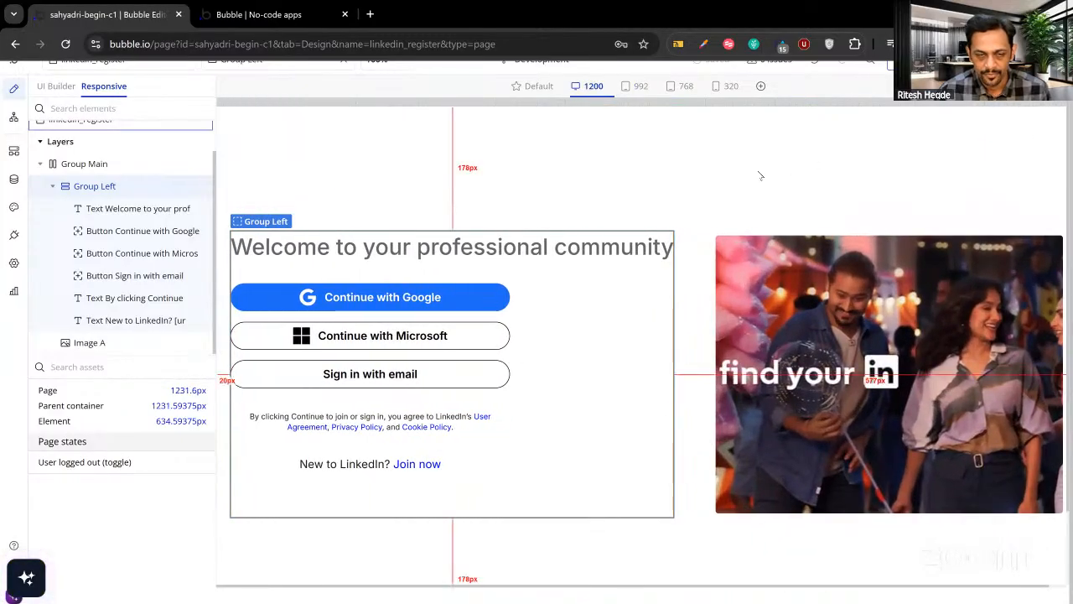
scroll(757, 176, up, 1)
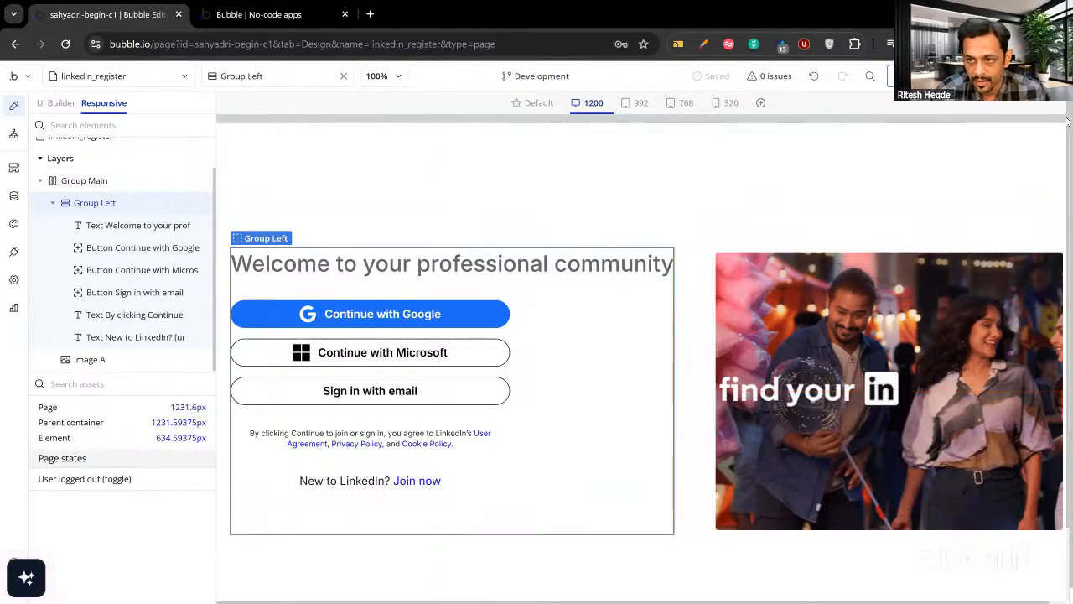
click(641, 102)
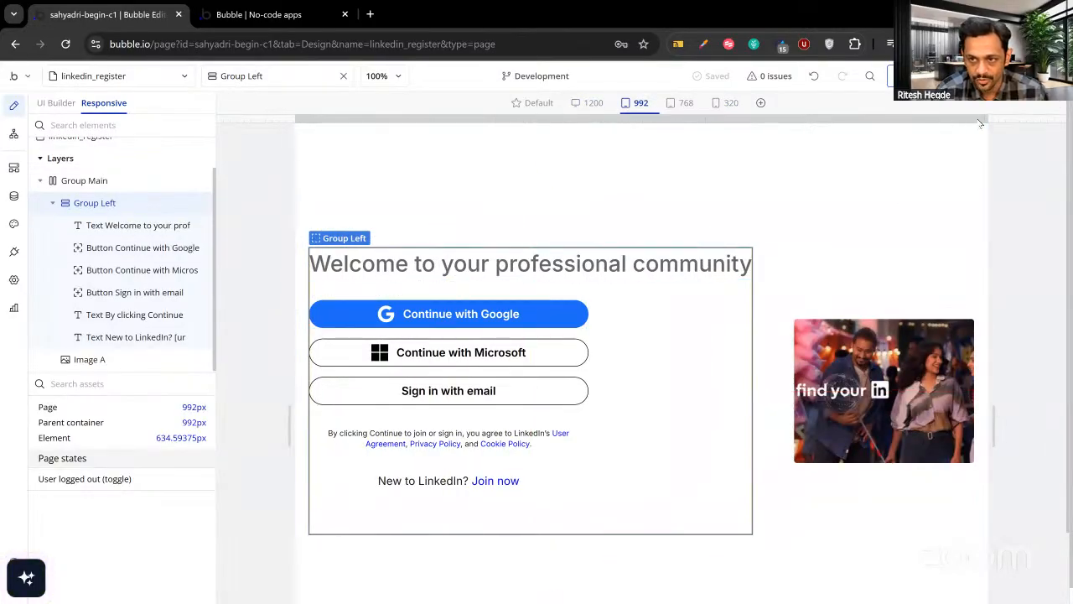
drag(990, 118, 865, 114)
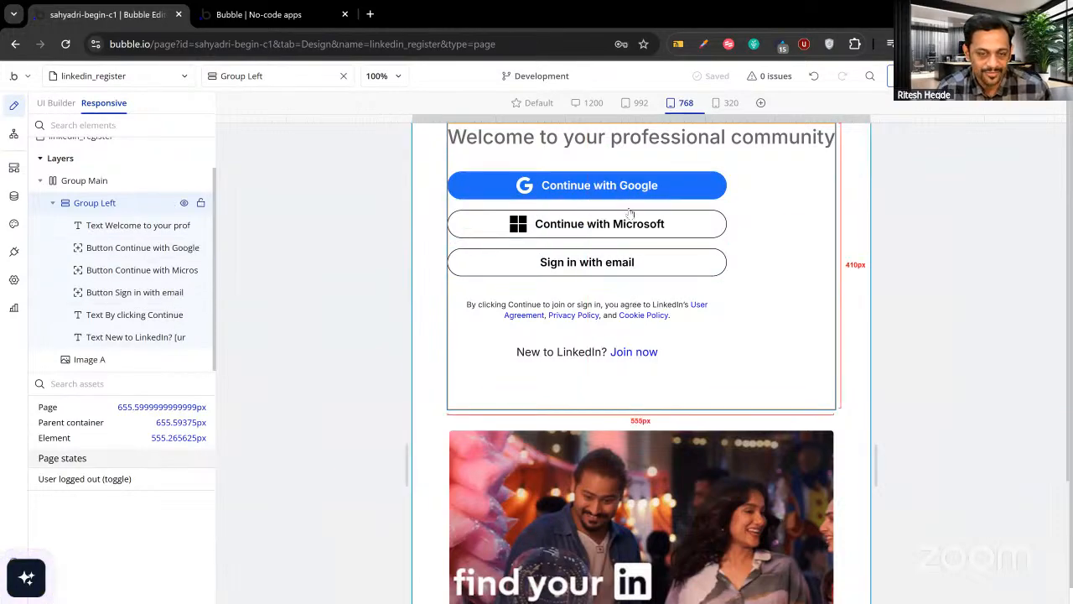
double_click(753, 220)
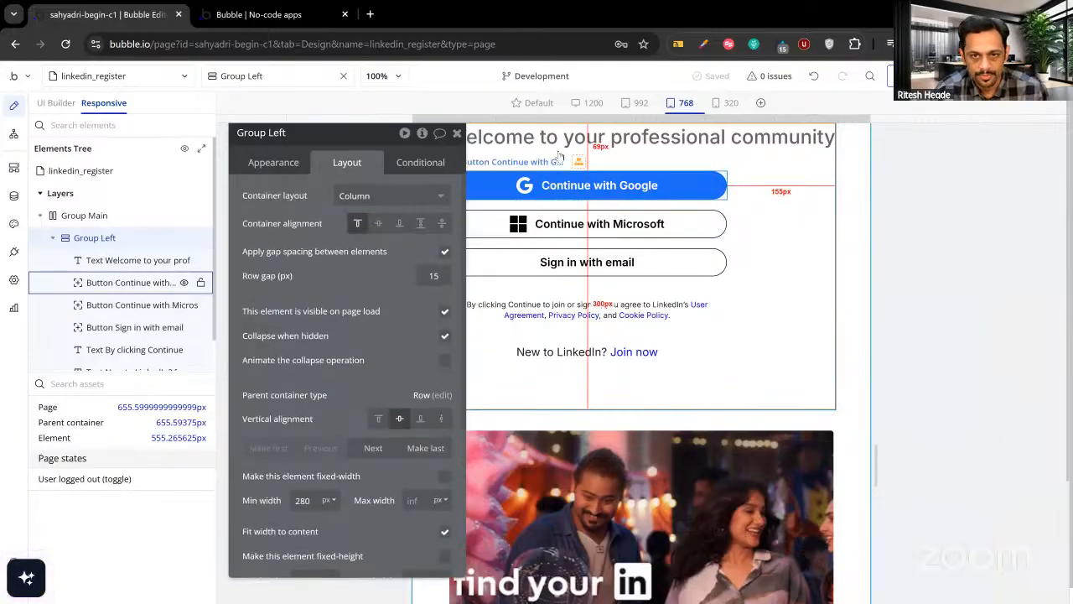
Try centre then left alignment on the Google button, view its conditions, and widen the page to about 983 px.
click(556, 194)
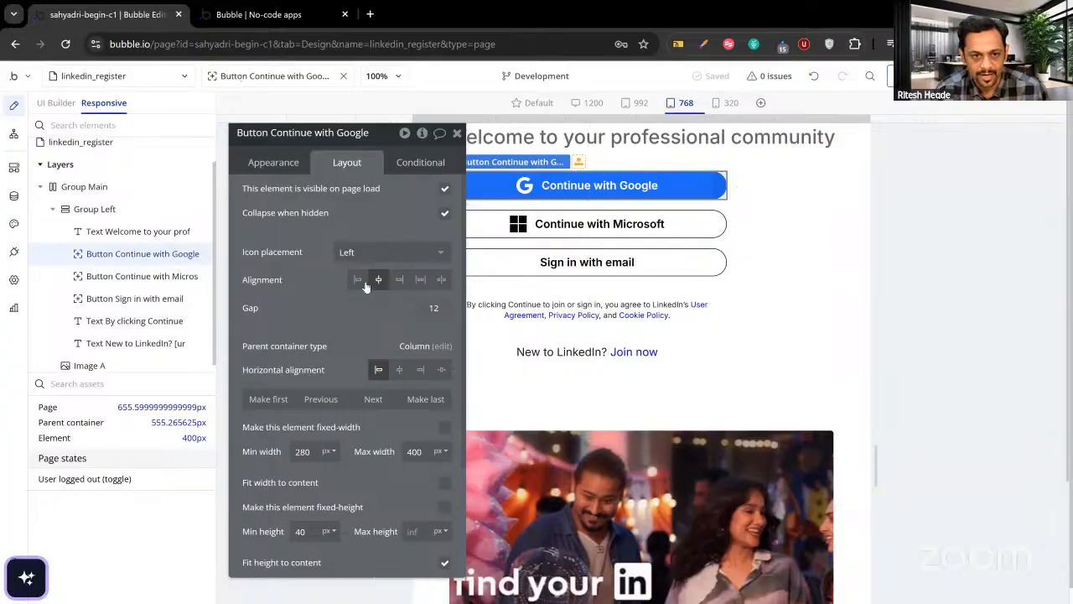
drag(347, 307, 329, 316)
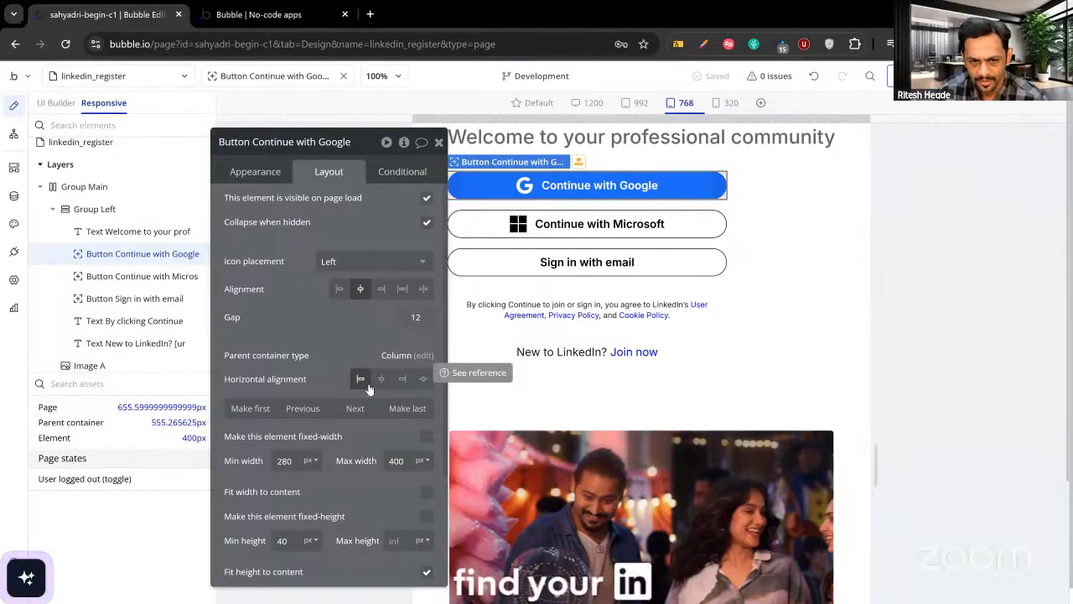
drag(339, 359, 318, 362)
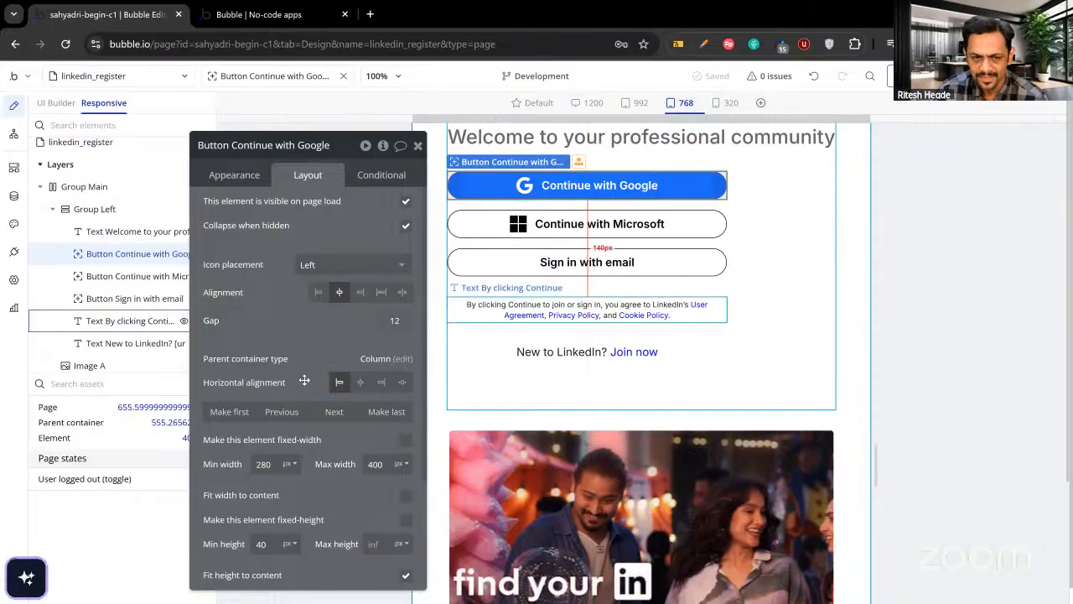
click(360, 384)
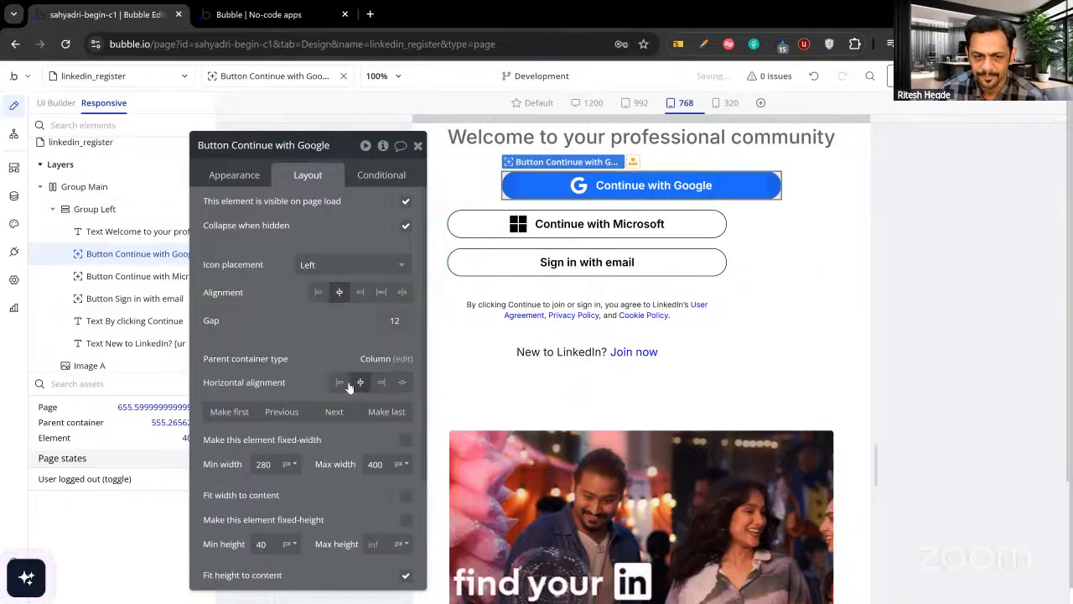
click(339, 383)
click(373, 174)
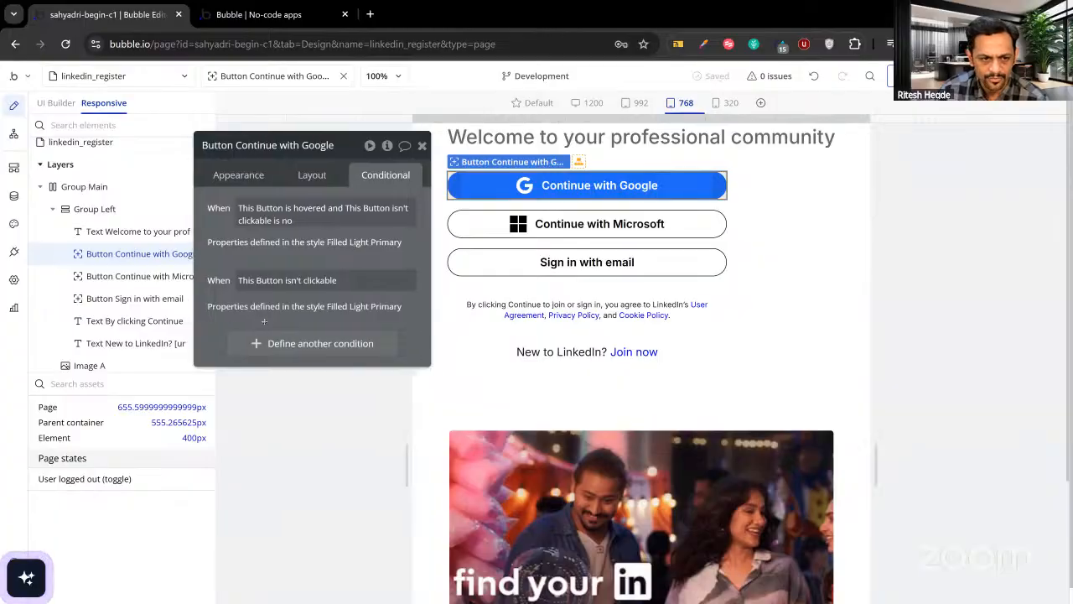
drag(871, 118, 971, 137)
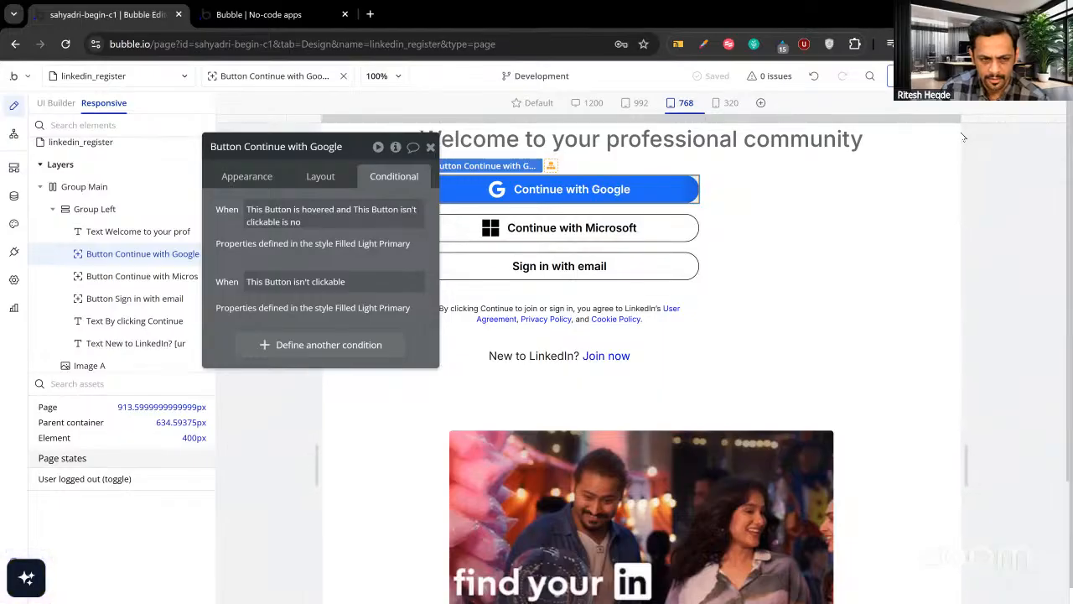
drag(962, 136, 989, 140)
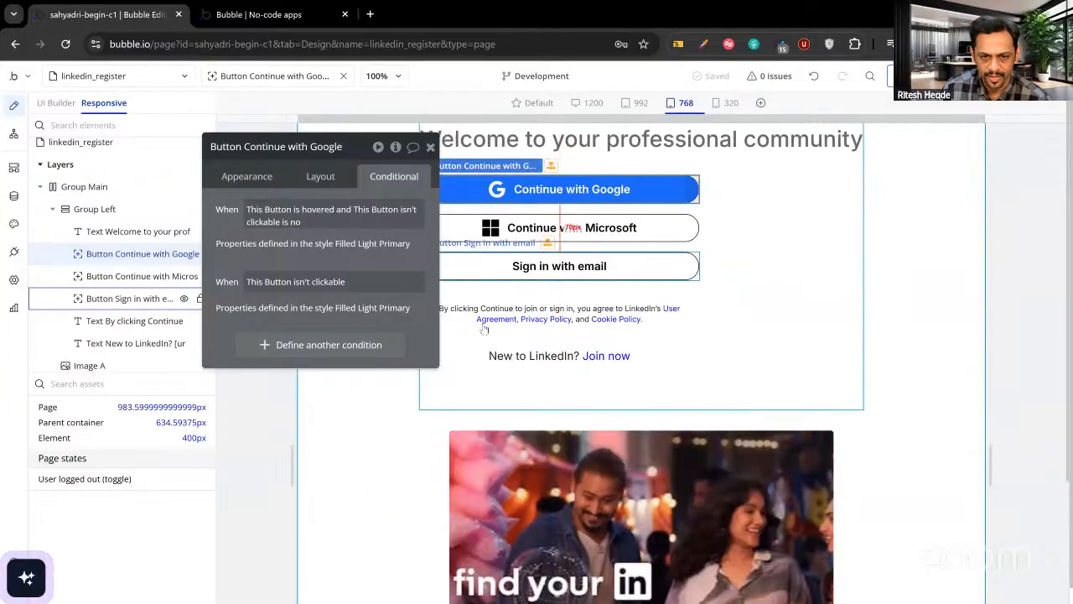
Add a Google button condition: when Current page width ≤ 985, horizontal alignment is centre.
click(322, 343)
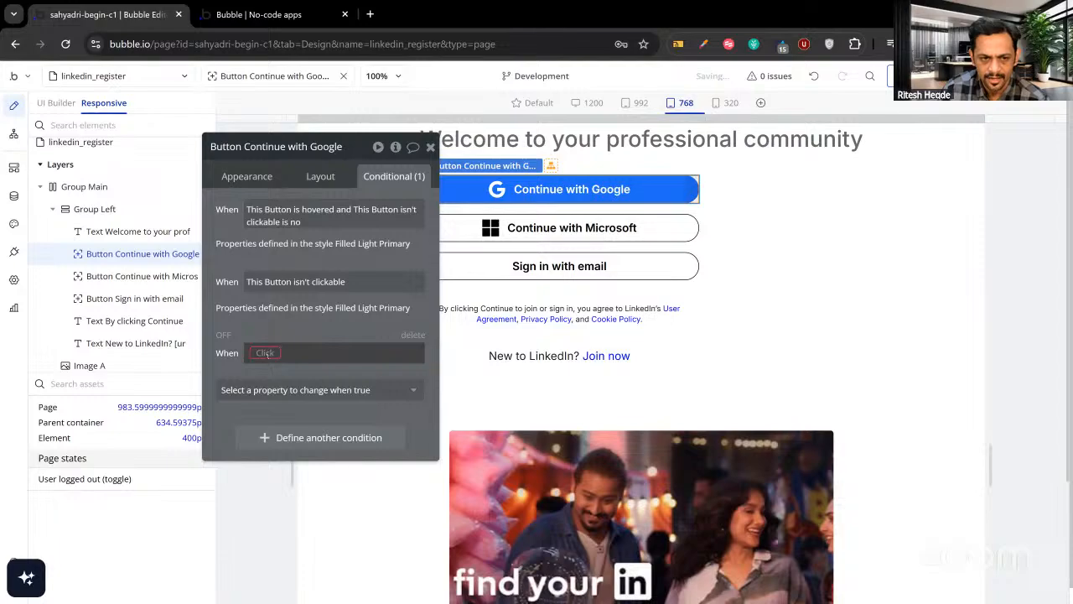
click(264, 353)
text(widt)
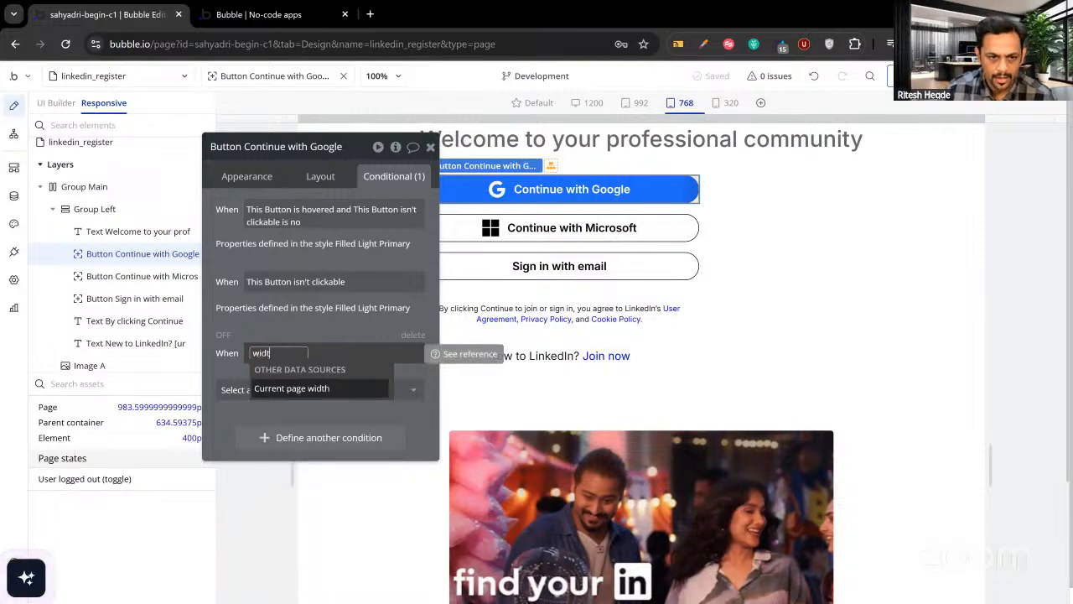
text(h)
click(313, 390)
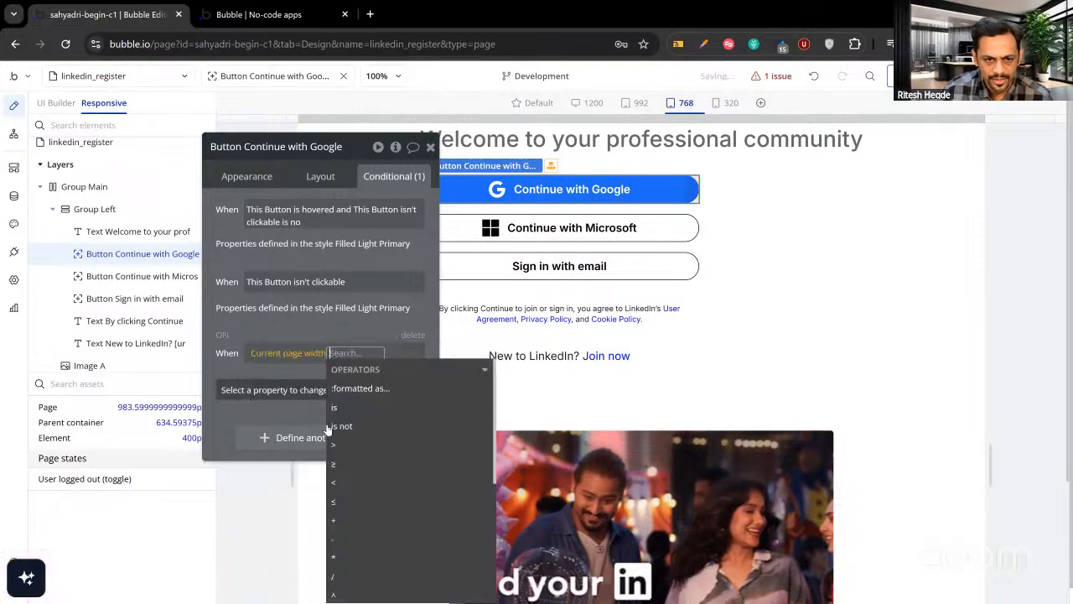
click(334, 503)
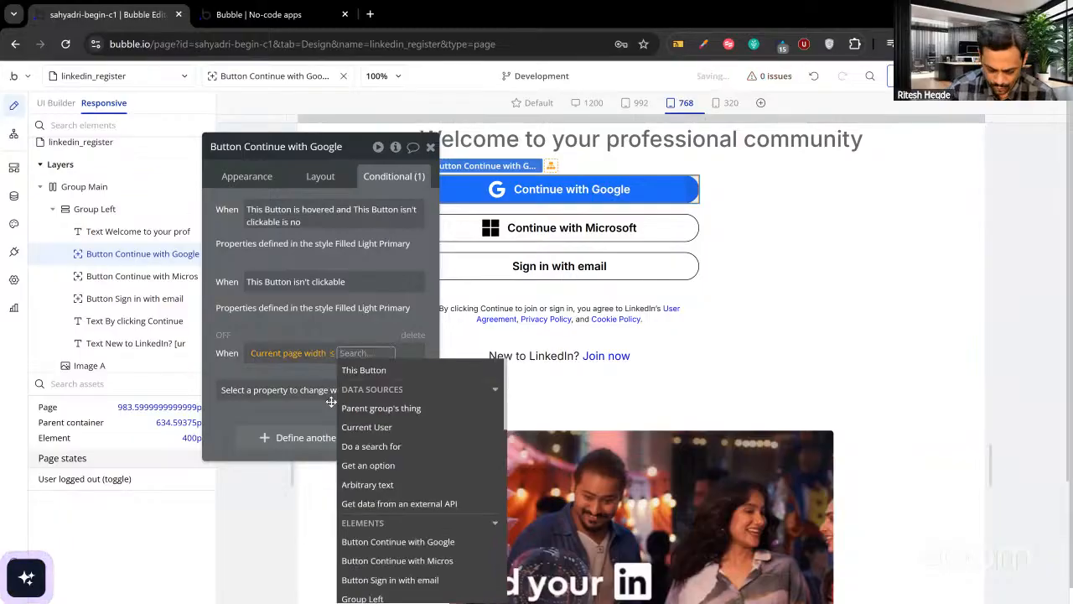
text(985)
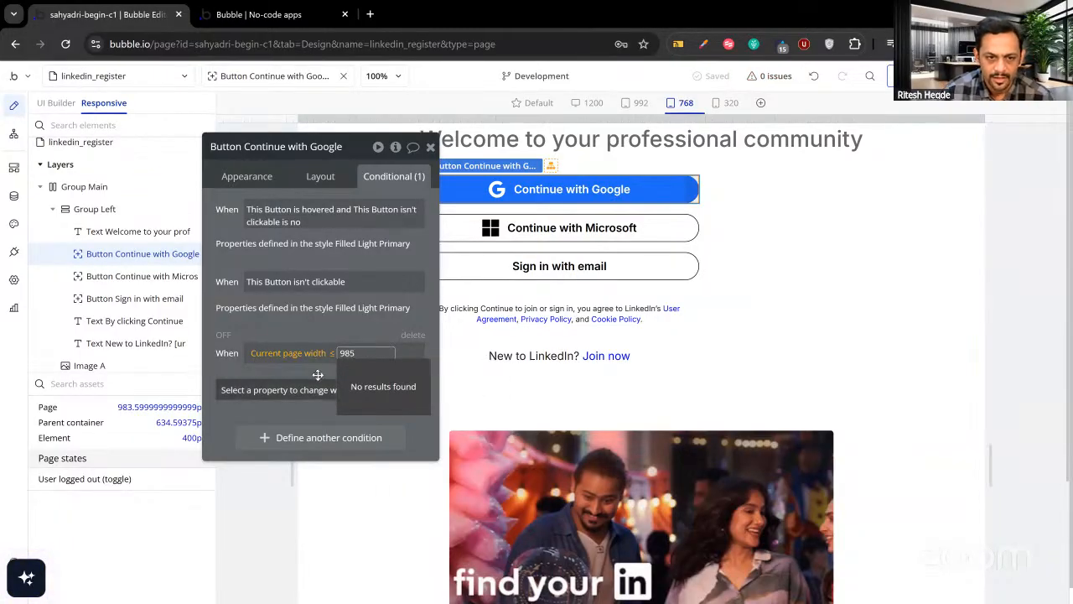
click(318, 388)
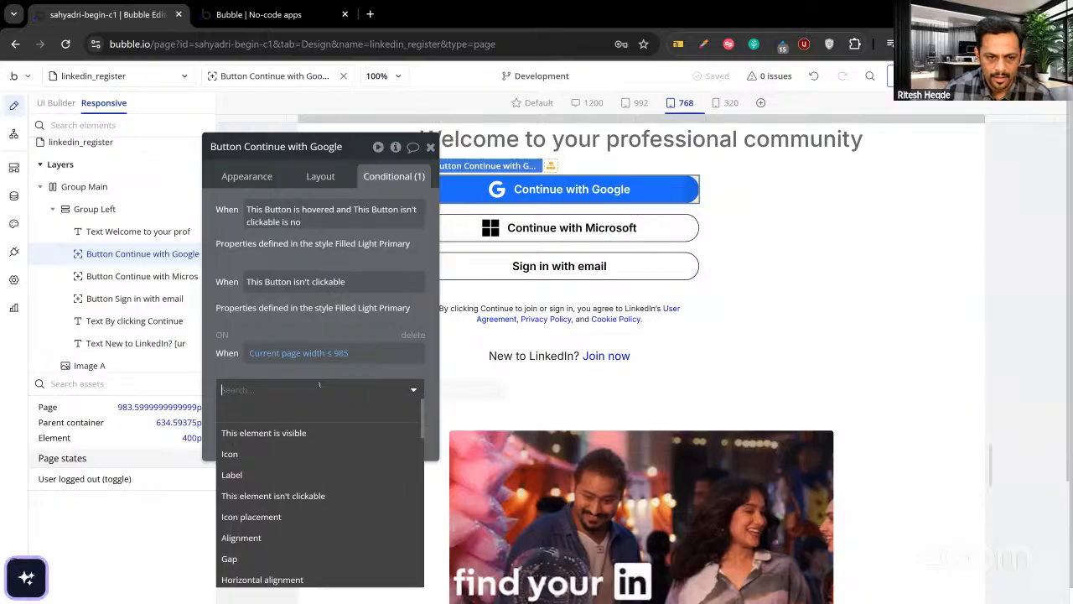
click(305, 579)
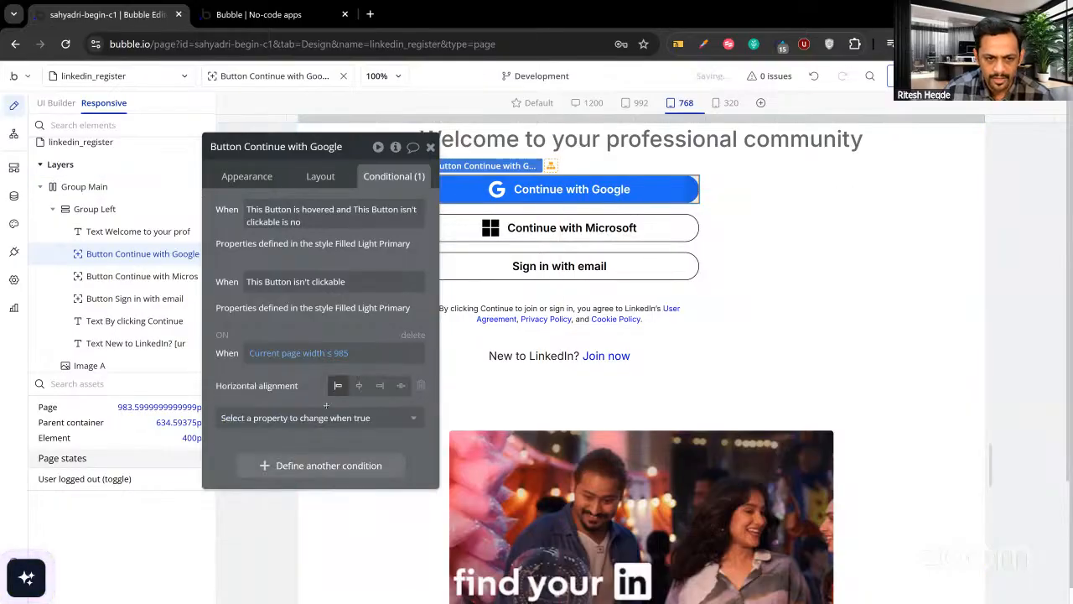
click(359, 386)
Copy the centring condition and paste it onto the Microsoft and email sign-in buttons.
right_click(338, 375)
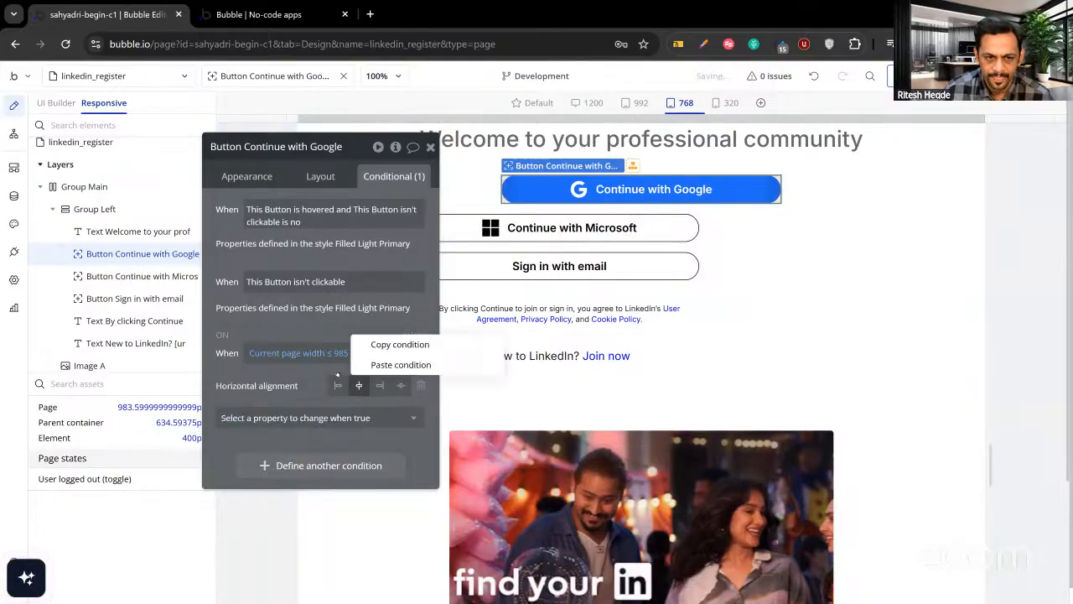
click(380, 345)
click(139, 275)
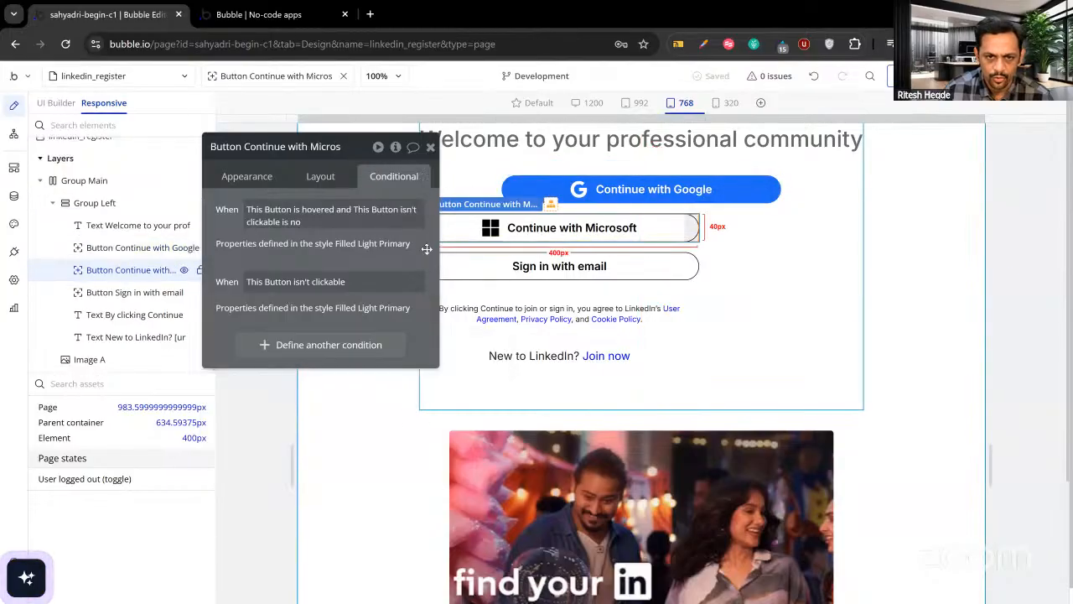
right_click(333, 325)
click(419, 291)
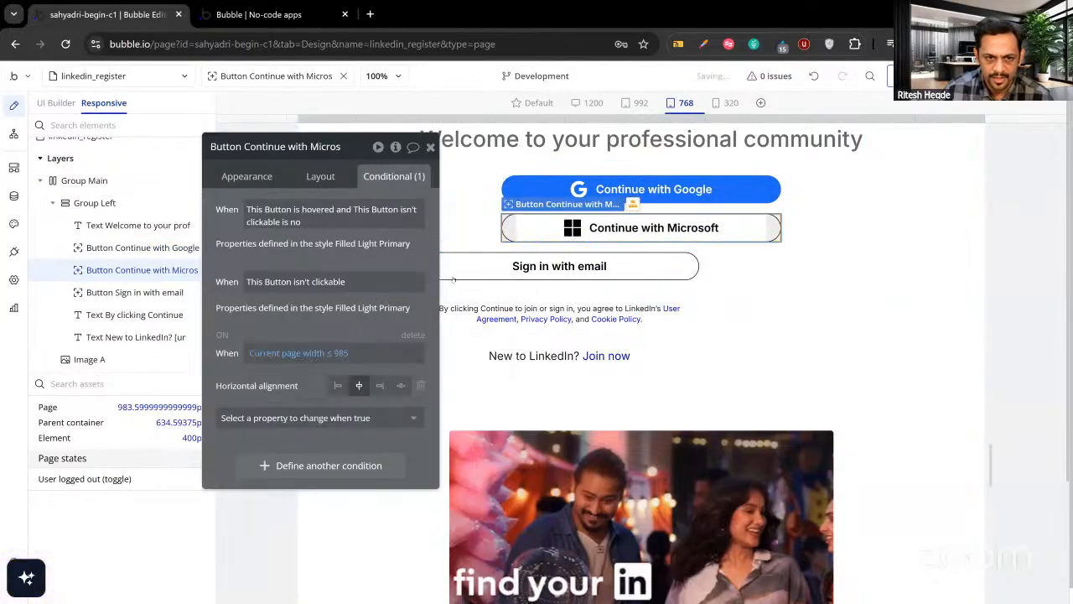
click(473, 274)
right_click(312, 327)
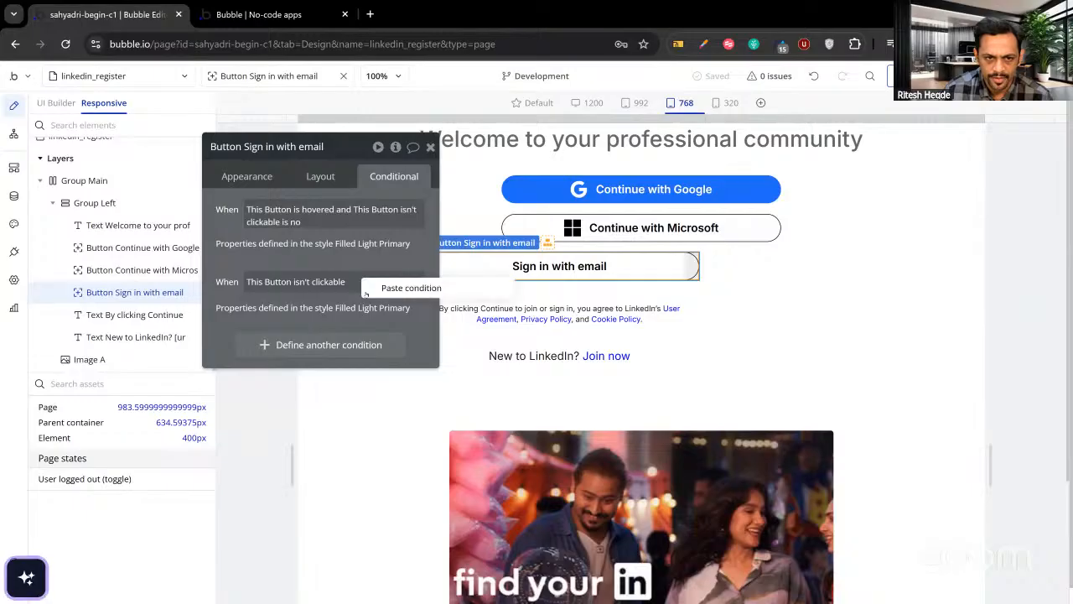
click(402, 288)
Paste the same centring condition onto the terms text and the New to LinkedIn text.
click(436, 313)
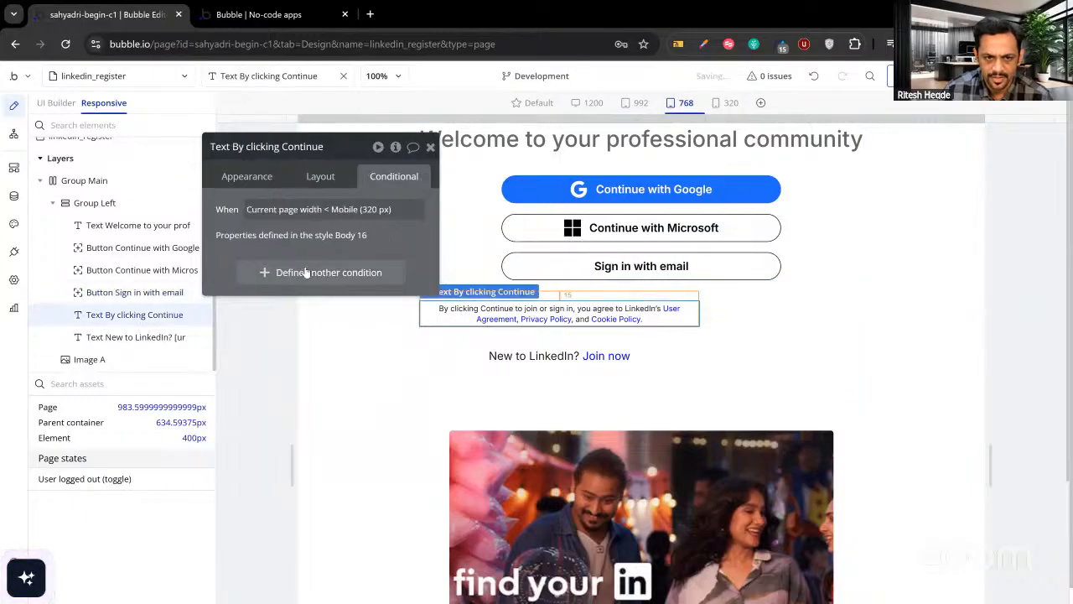
right_click(345, 226)
click(369, 213)
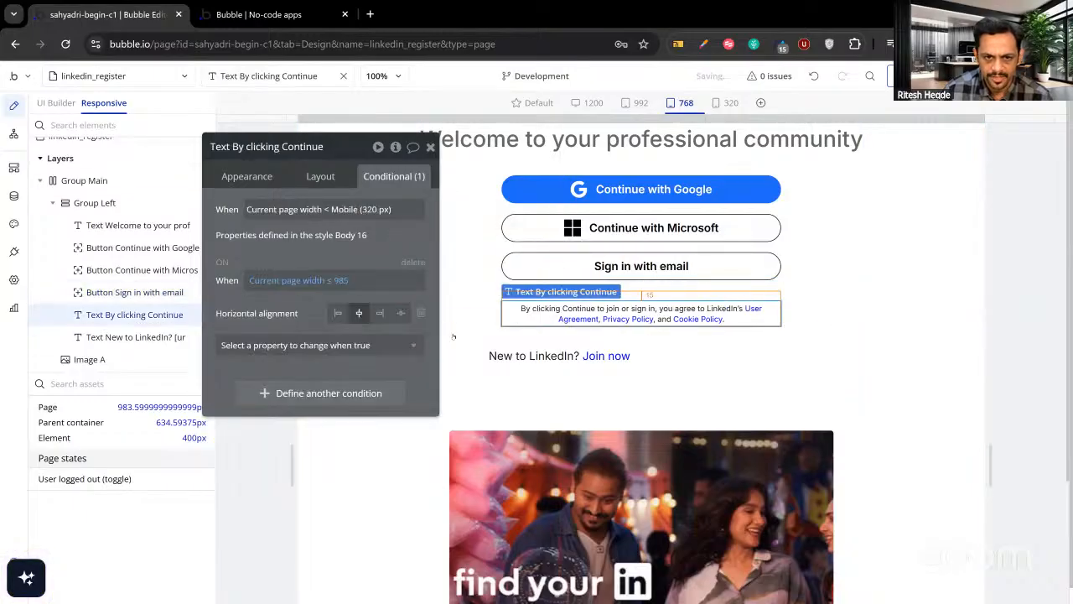
click(536, 356)
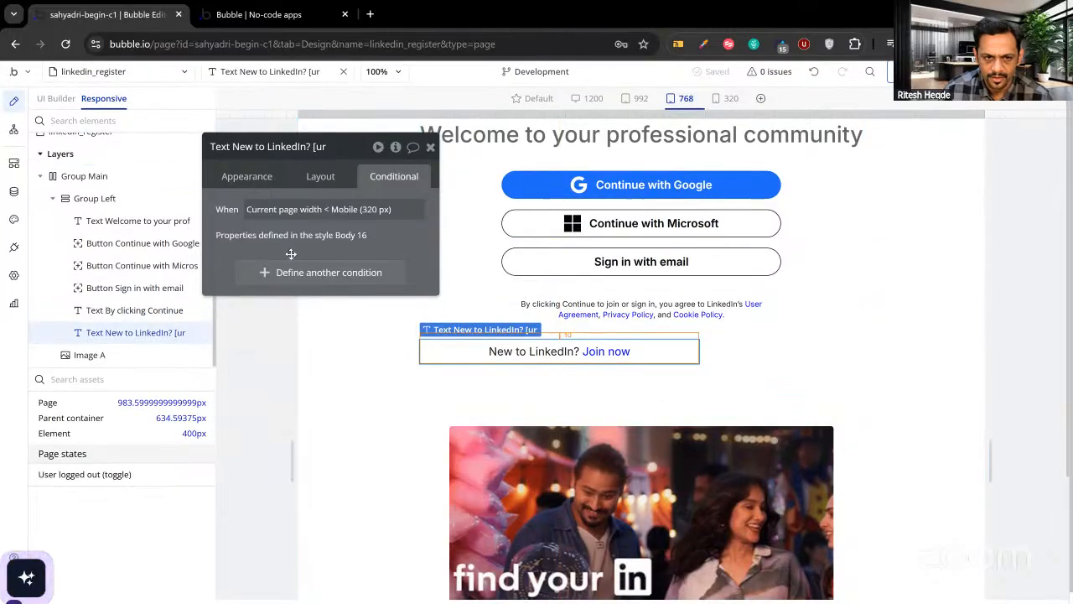
right_click(329, 226)
click(382, 220)
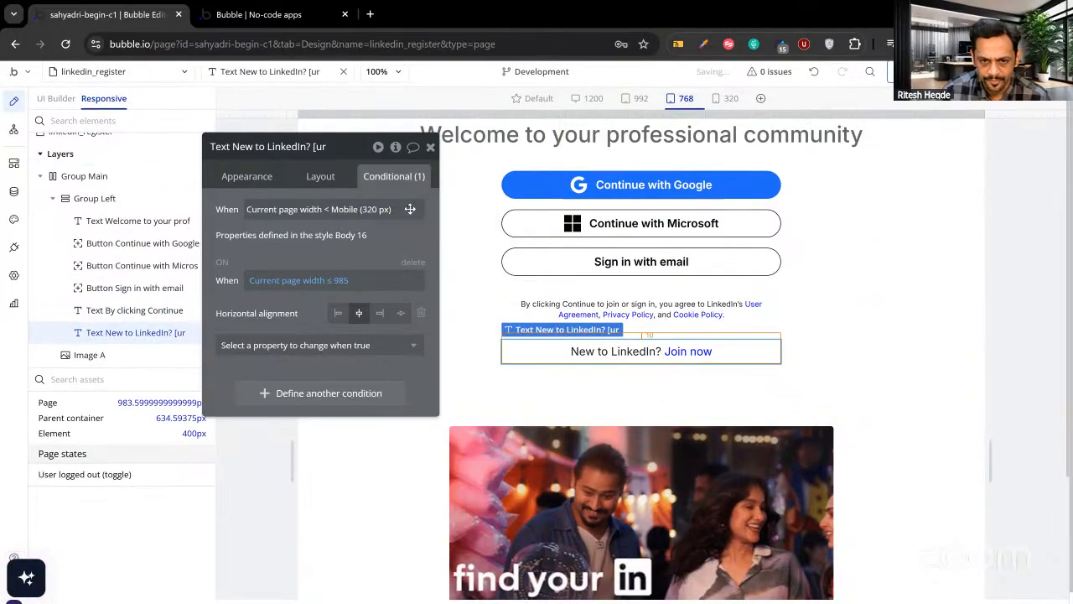
click(431, 149)
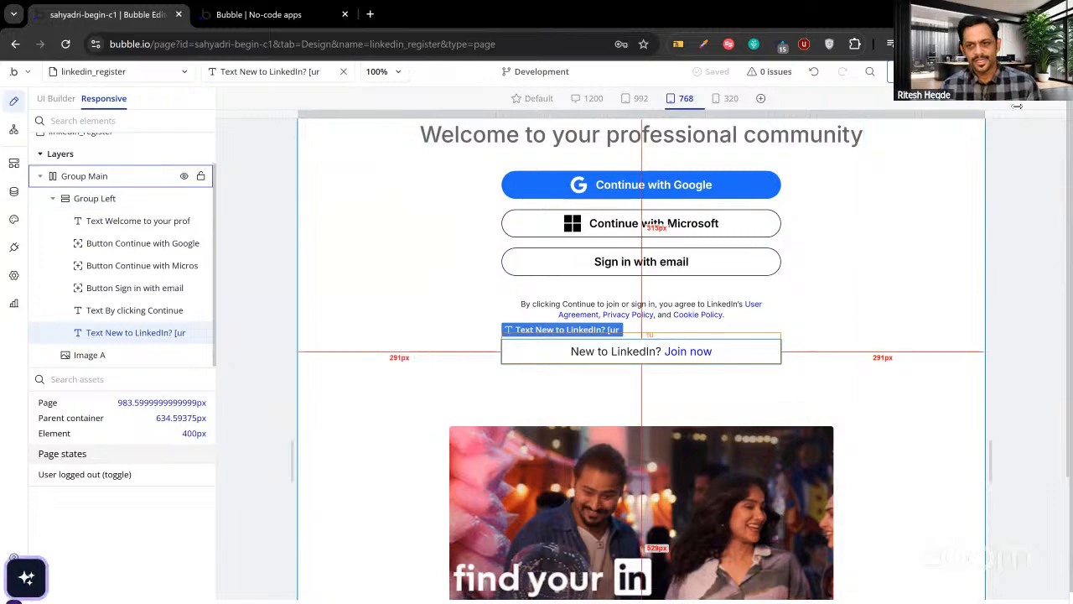
Widen the canvas past the 992 breakpoint to check the desktop layout, then return to UI Builder.
drag(1023, 114, 1063, 128)
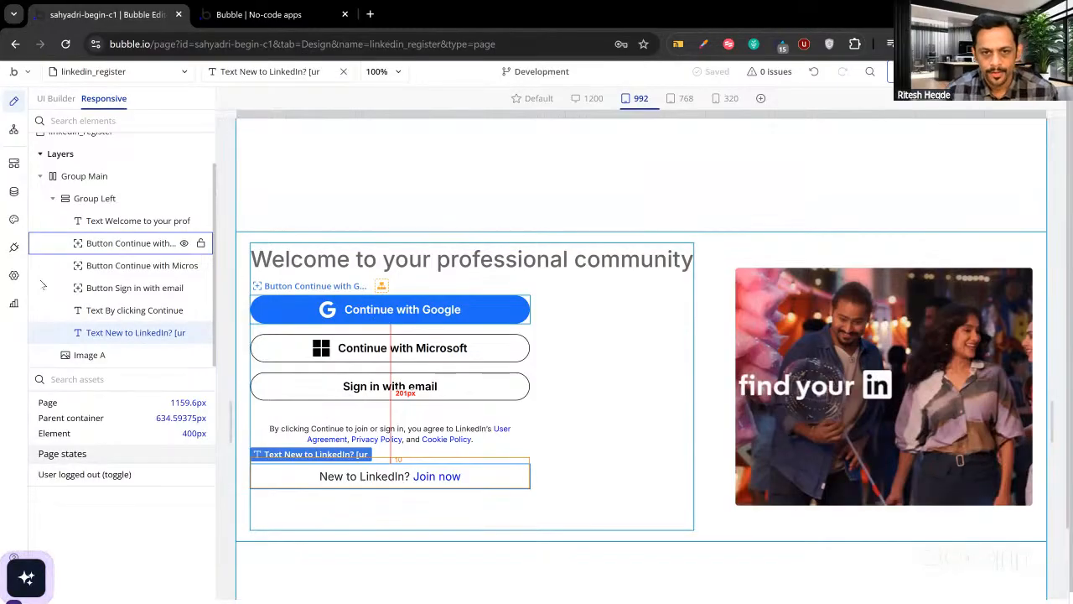
click(56, 99)
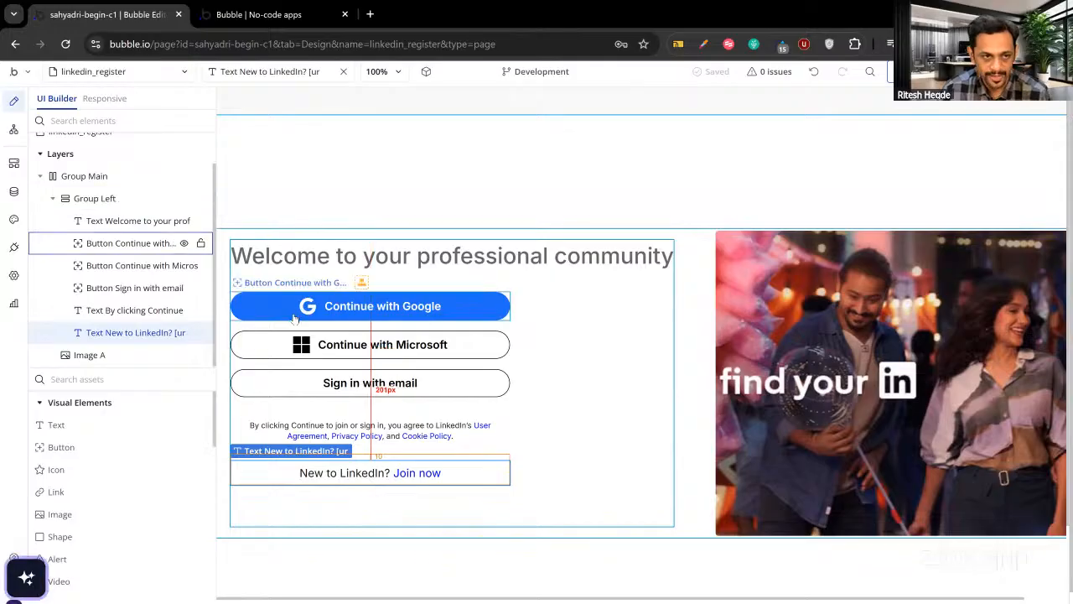
click(117, 72)
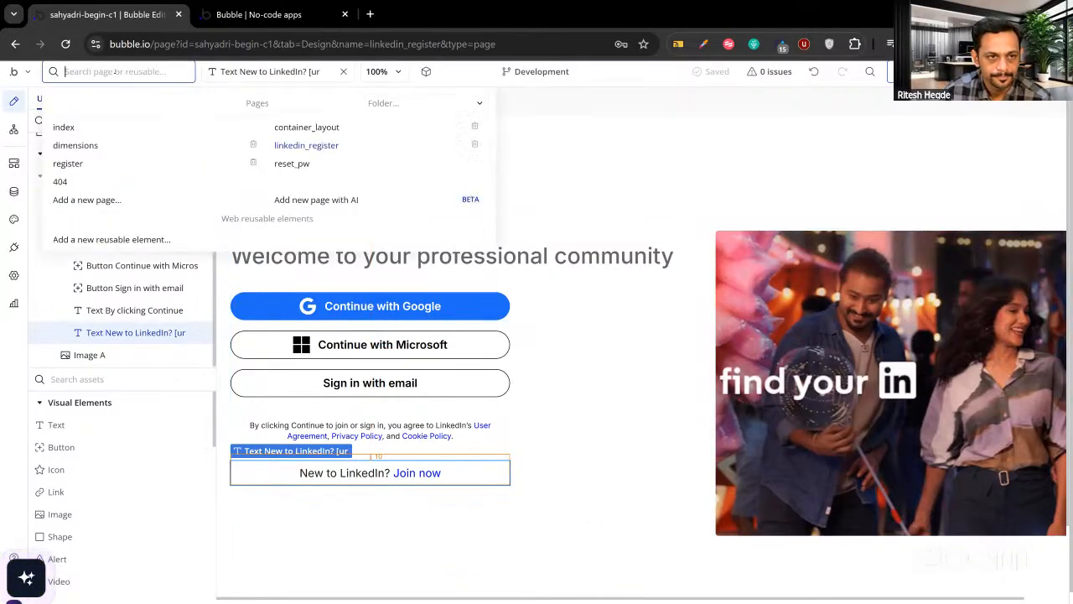
click(115, 73)
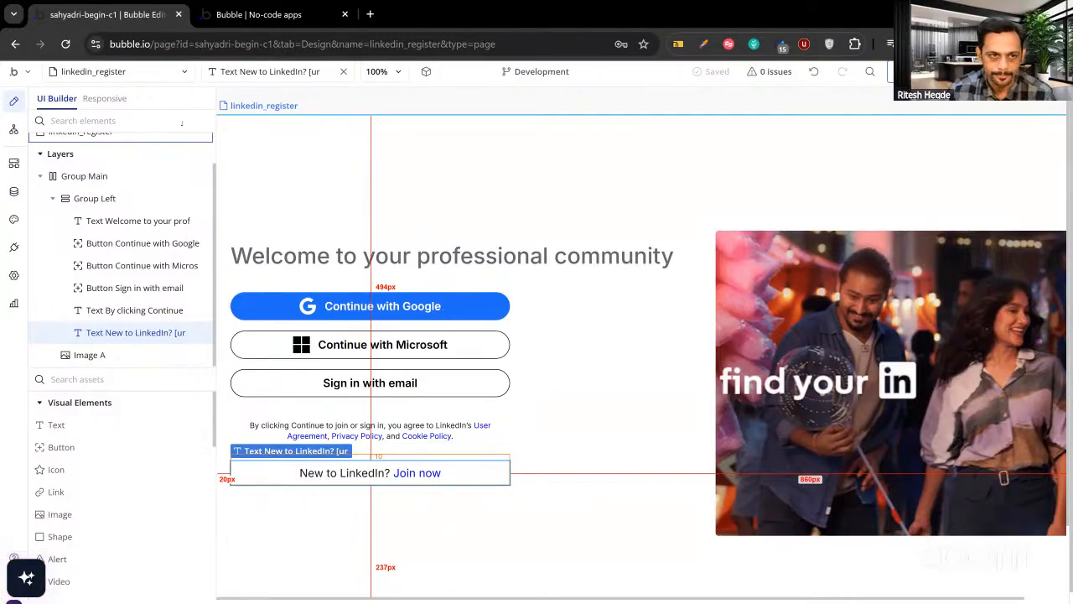
click(160, 71)
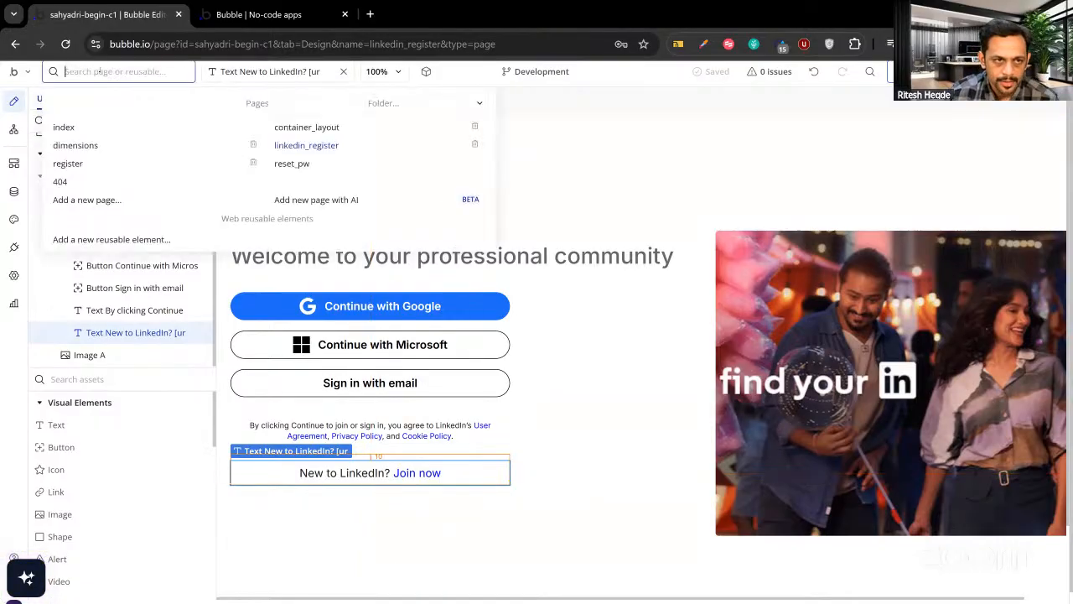
click(533, 185)
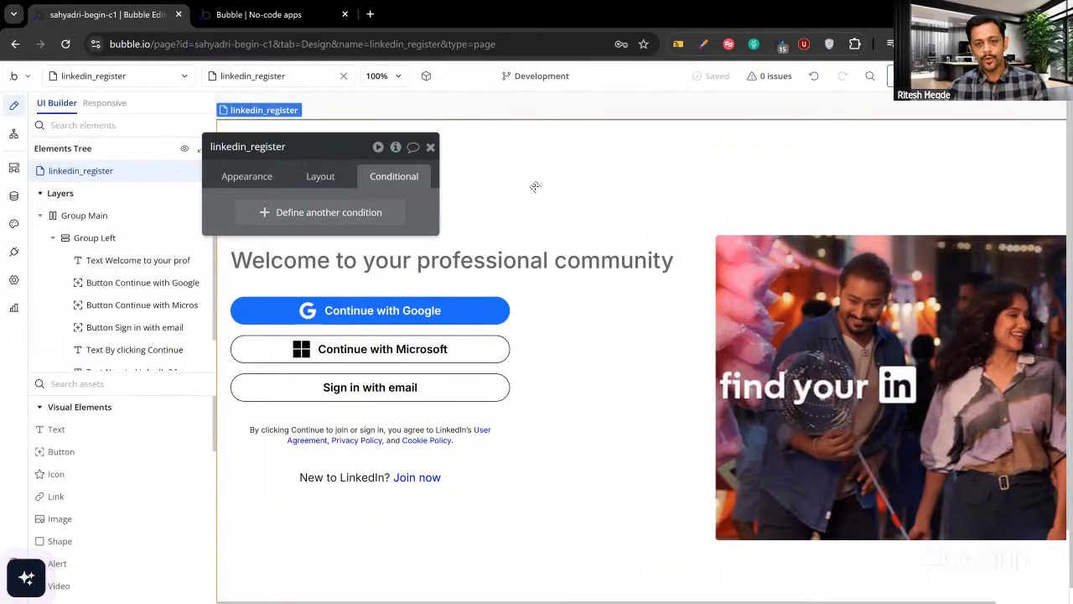
click(429, 148)
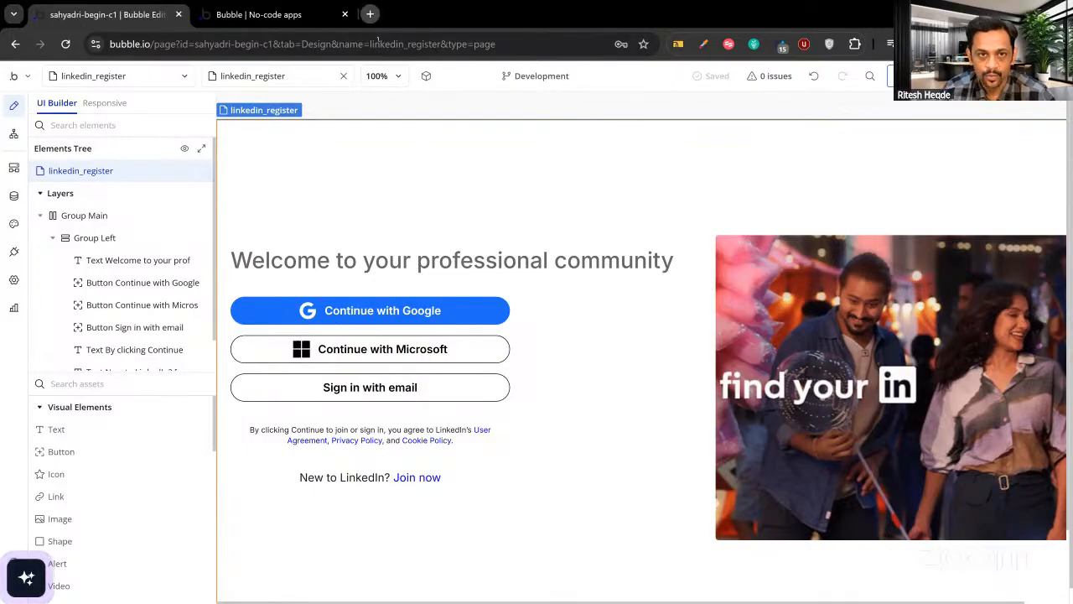
Open a blank Chrome tab, then return to the Bubble editor's linkedin_register page.
key(ctrl+t)
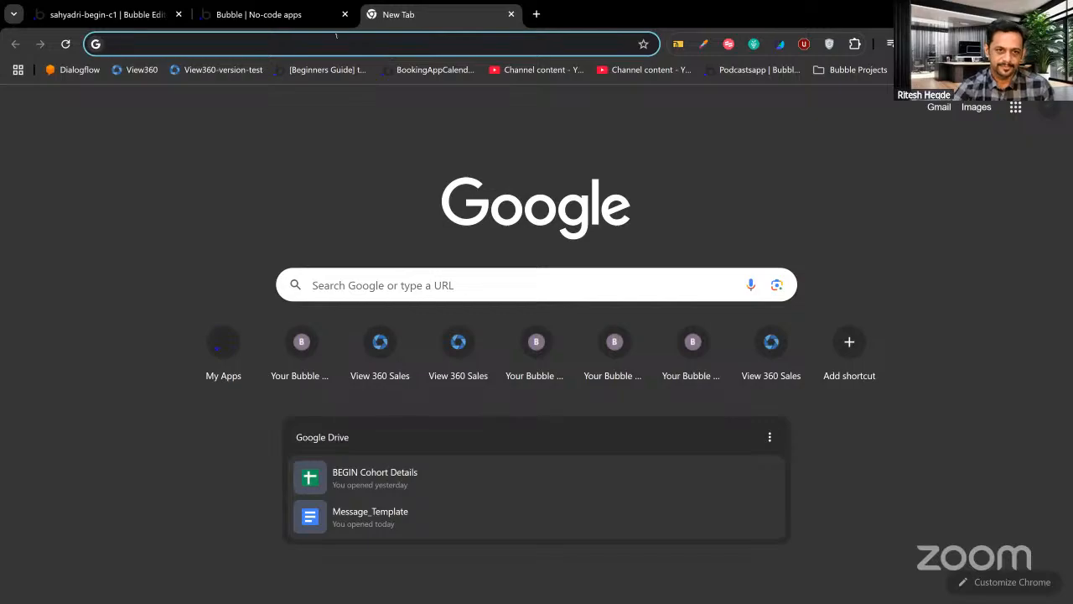
click(126, 14)
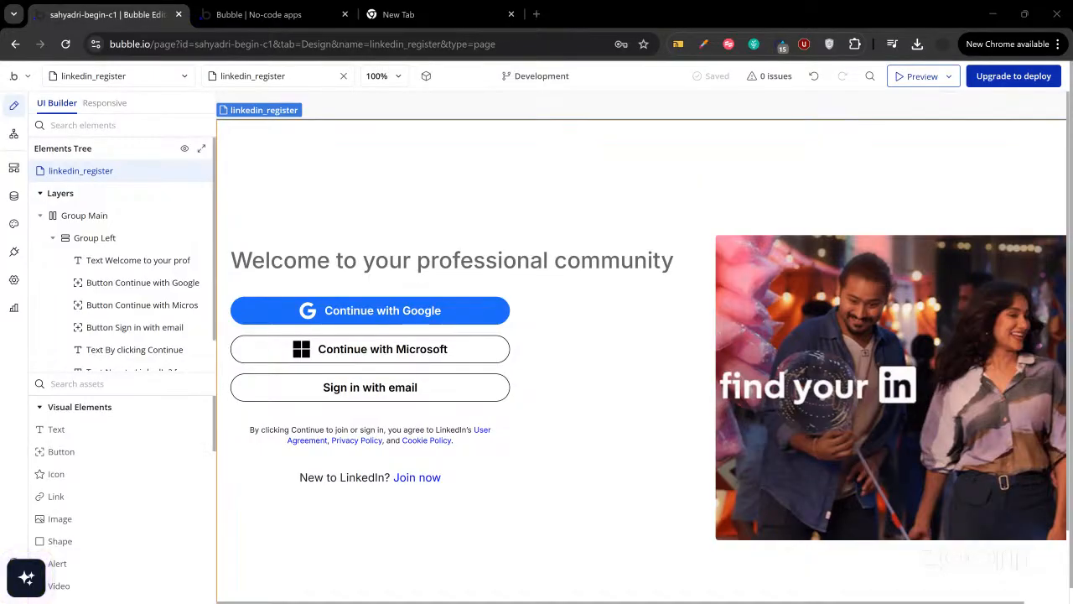
Select the welcome heading, then view the Data types and the User type's fields.
click(407, 250)
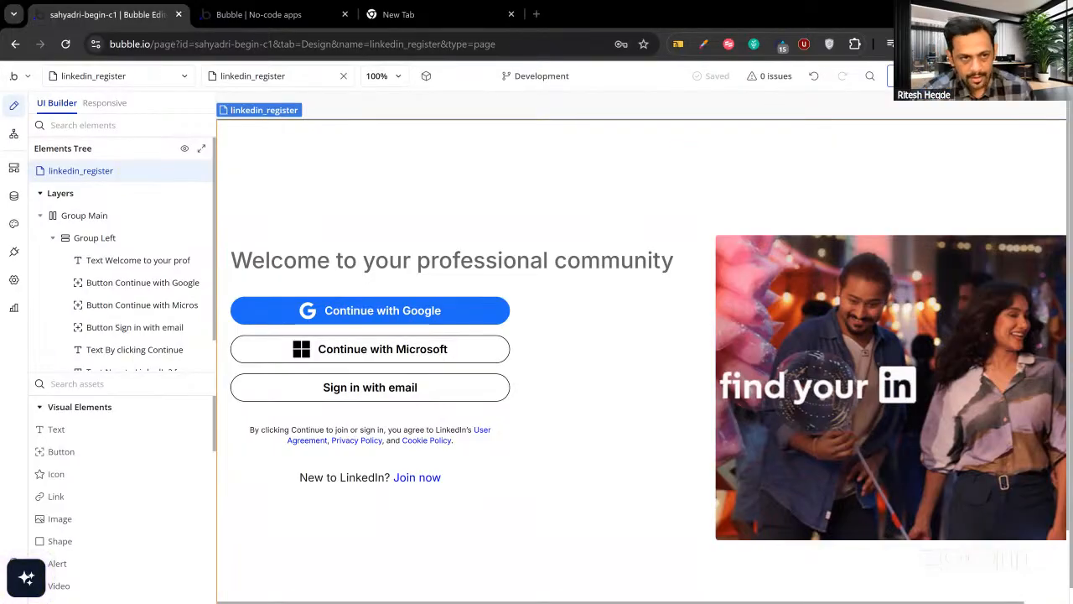
click(13, 196)
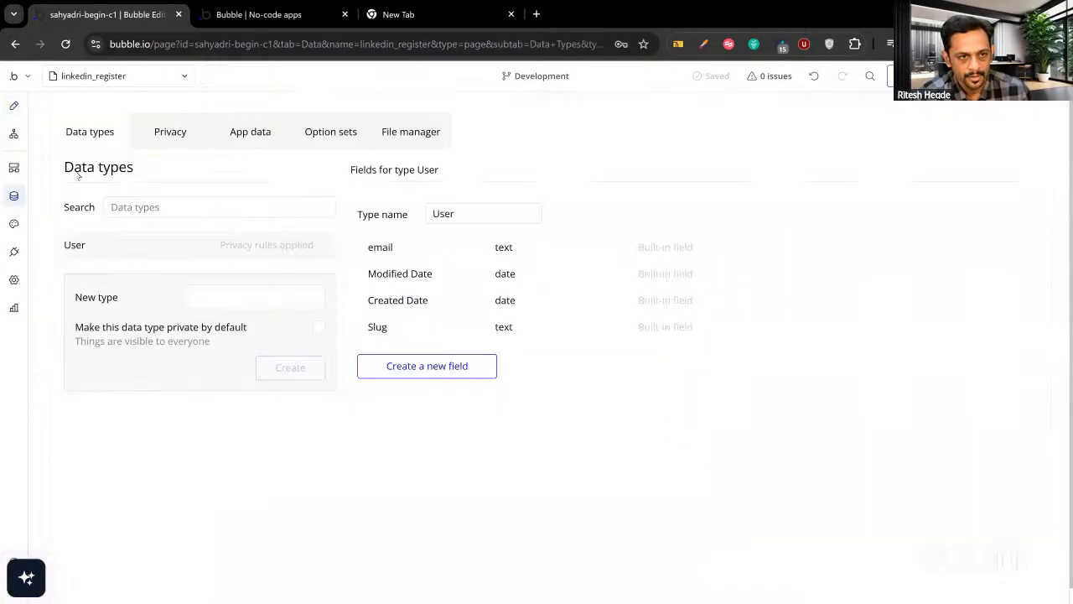
View the All Users records in App data, then return to designing linkedin_register.
click(252, 137)
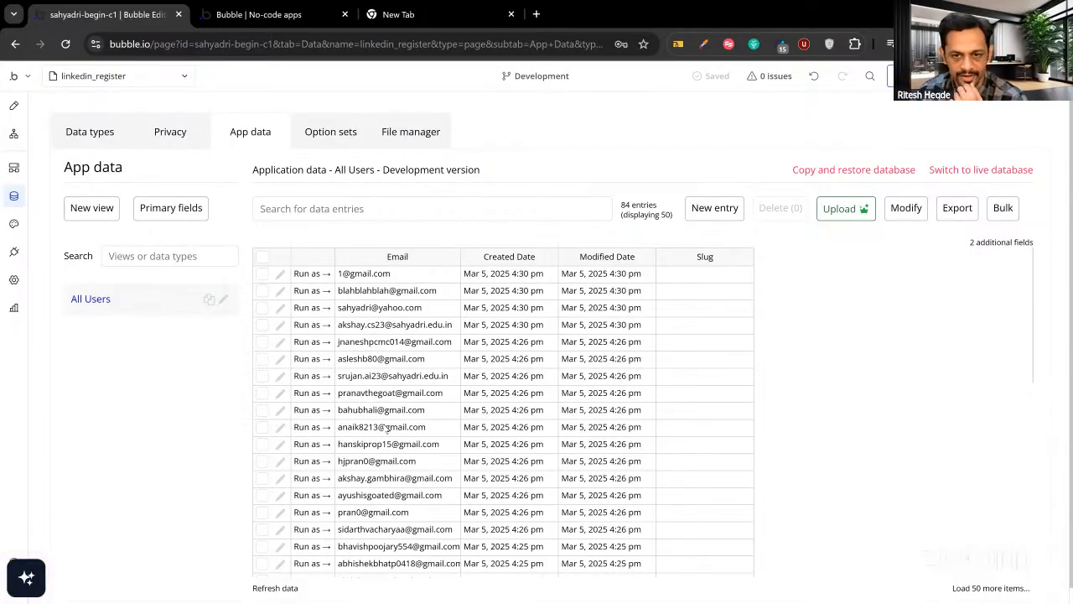
click(13, 106)
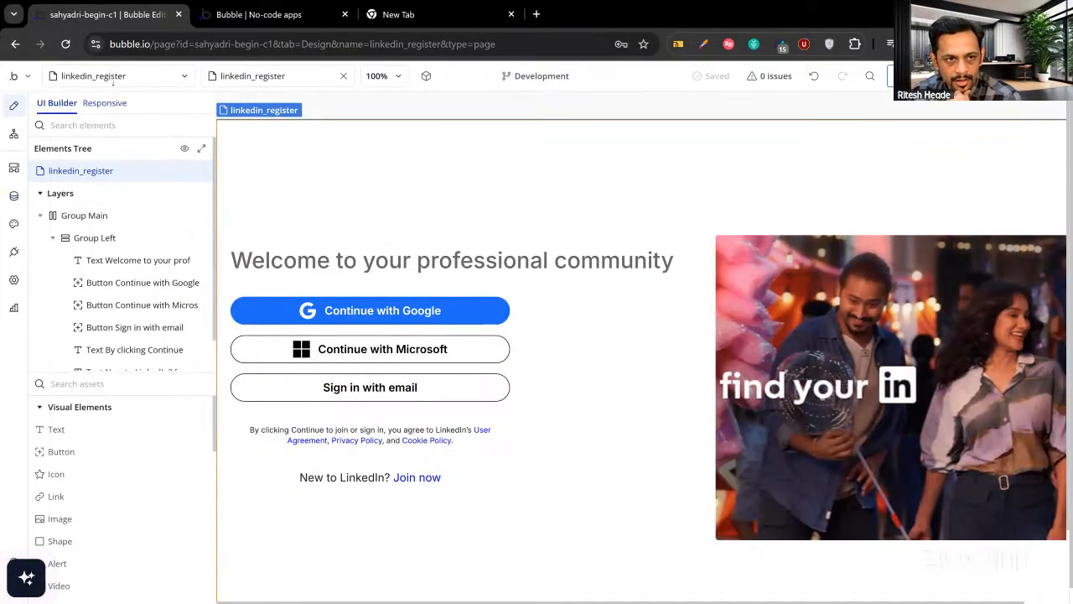
Create a new blank page named 'admin'.
click(116, 76)
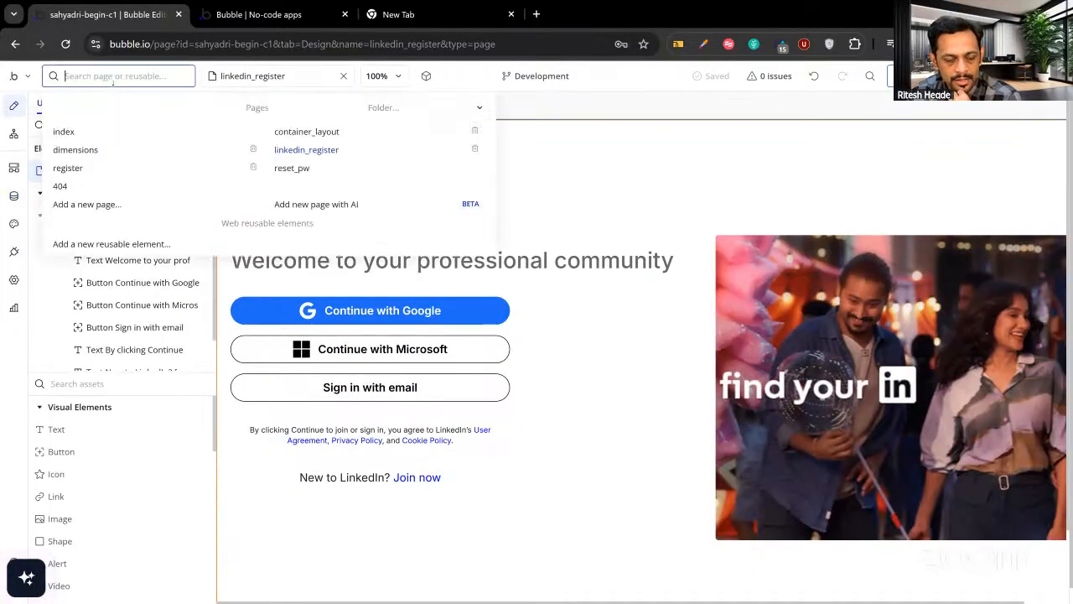
click(87, 204)
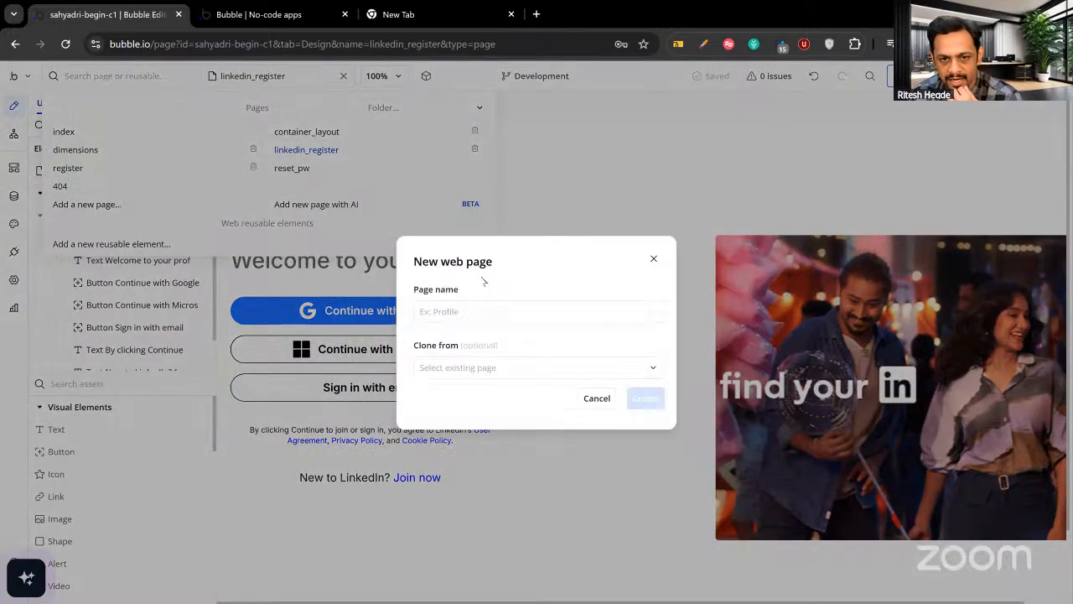
click(485, 311)
text(ad)
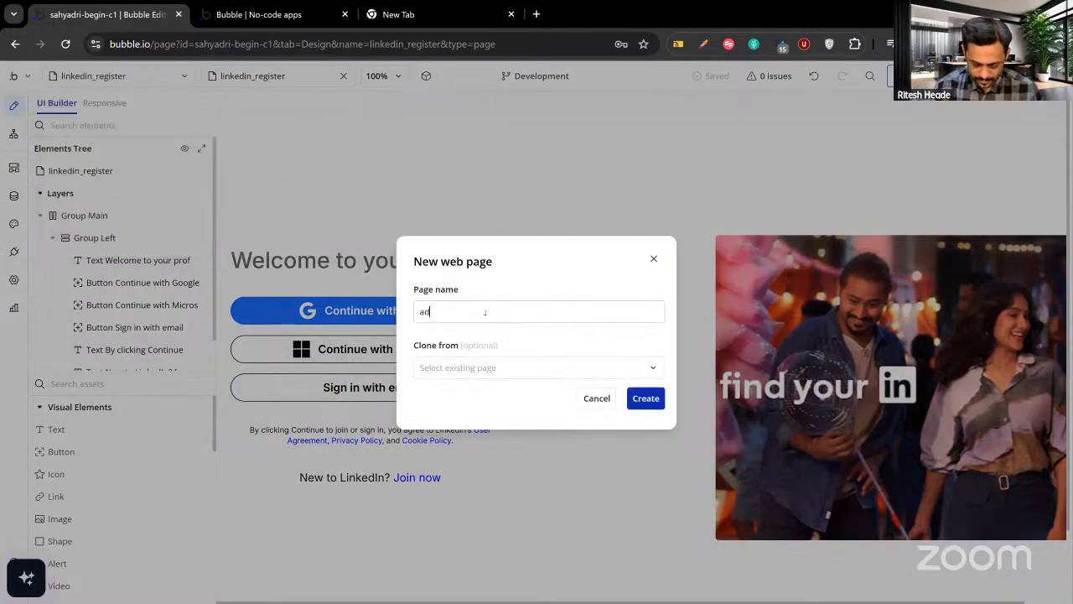
text(min)
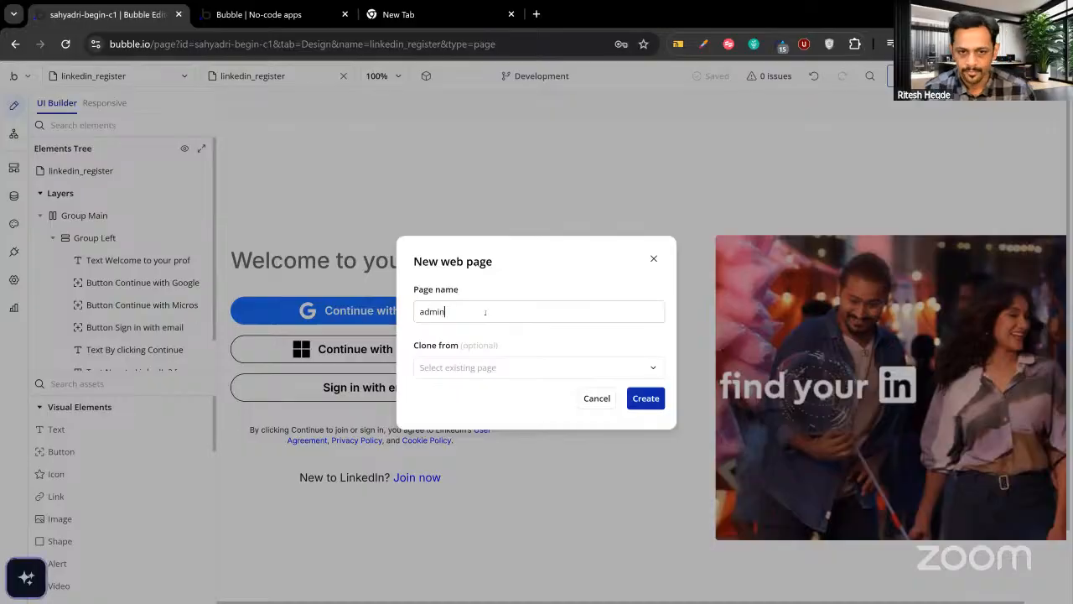
click(651, 399)
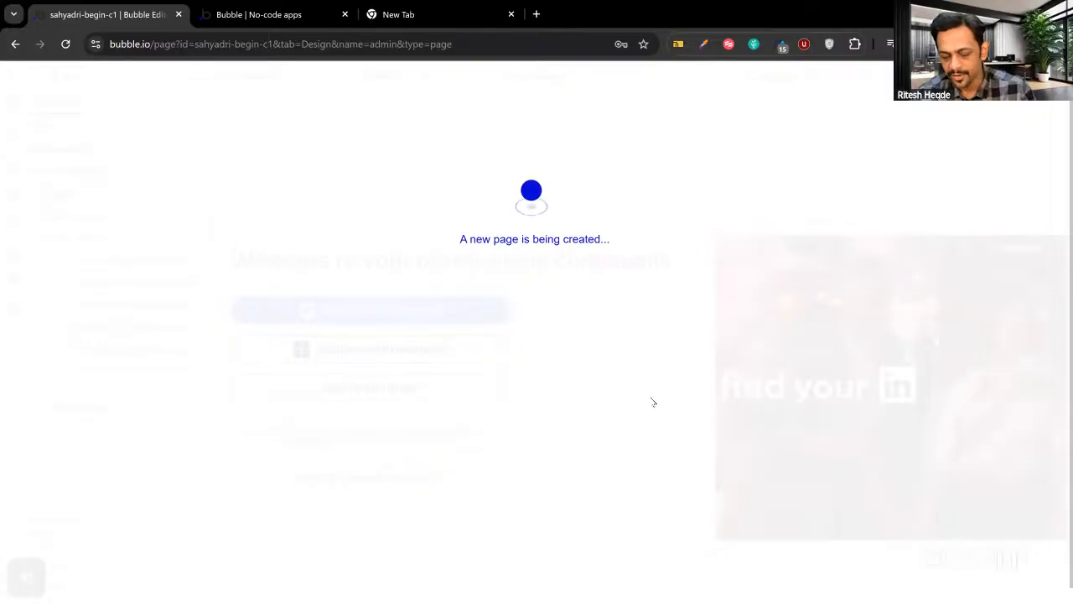
Set the admin page's container layout to Column.
double_click(567, 317)
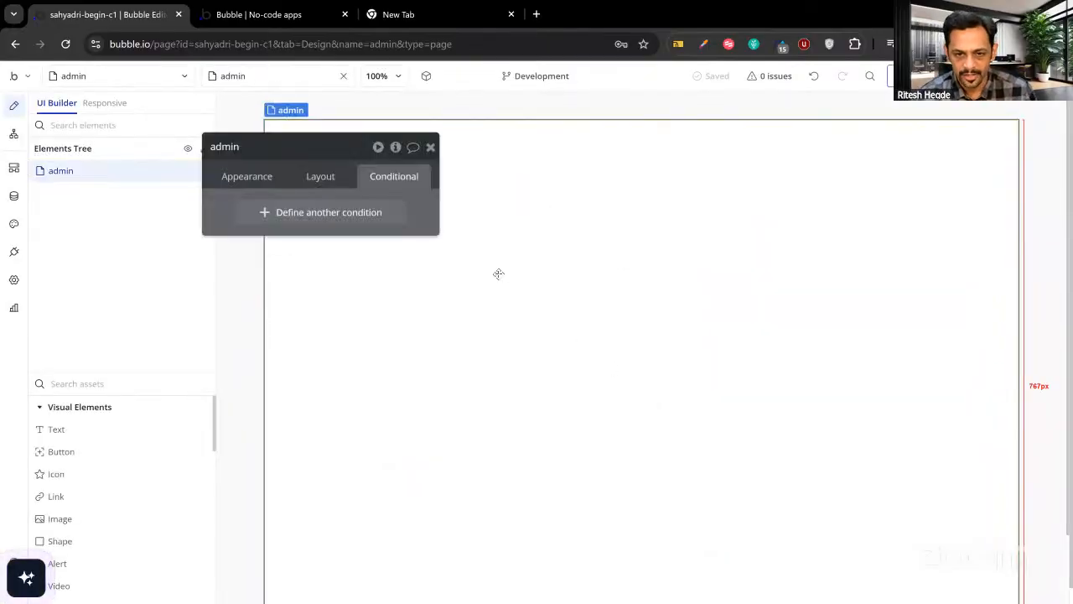
click(320, 191)
click(327, 212)
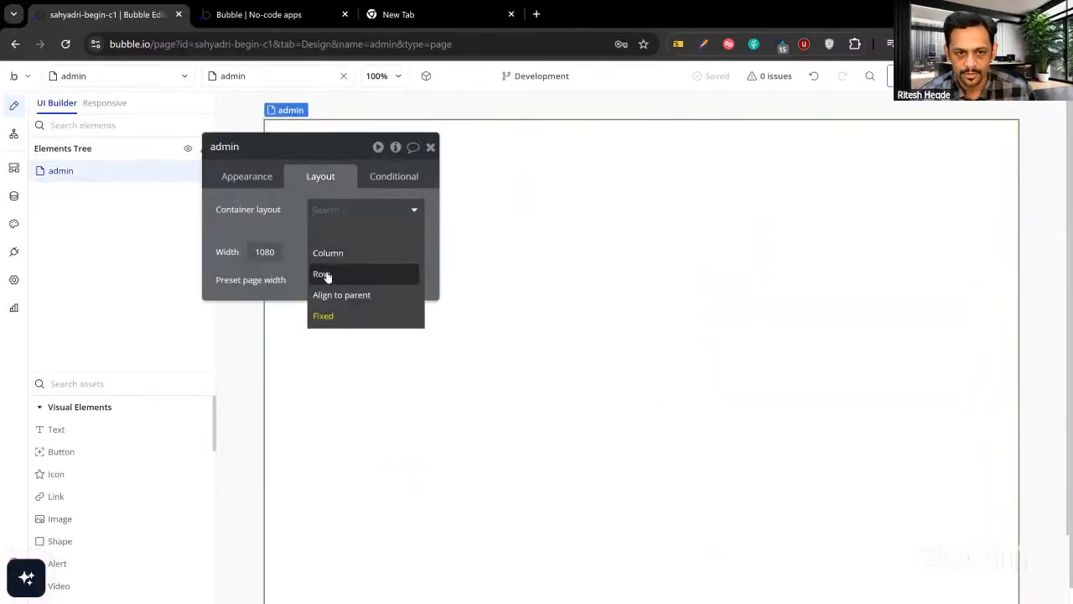
click(327, 253)
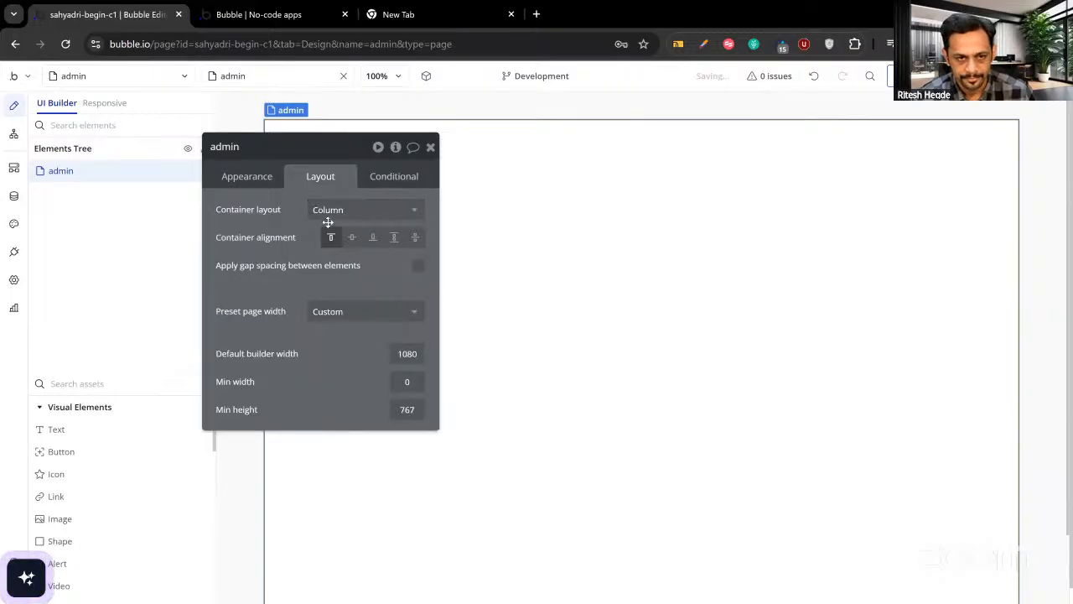
click(482, 139)
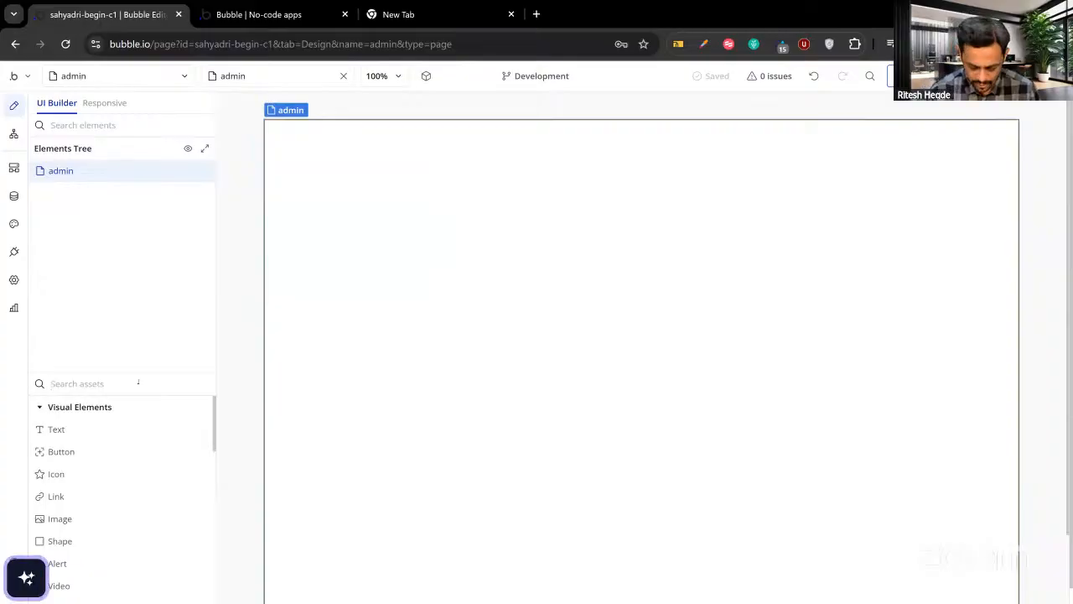
Place a new group on the admin page with height no longer fitting its content.
text(mai)
key(BackSpace)
key(BackSpace)
key(BackSpace)
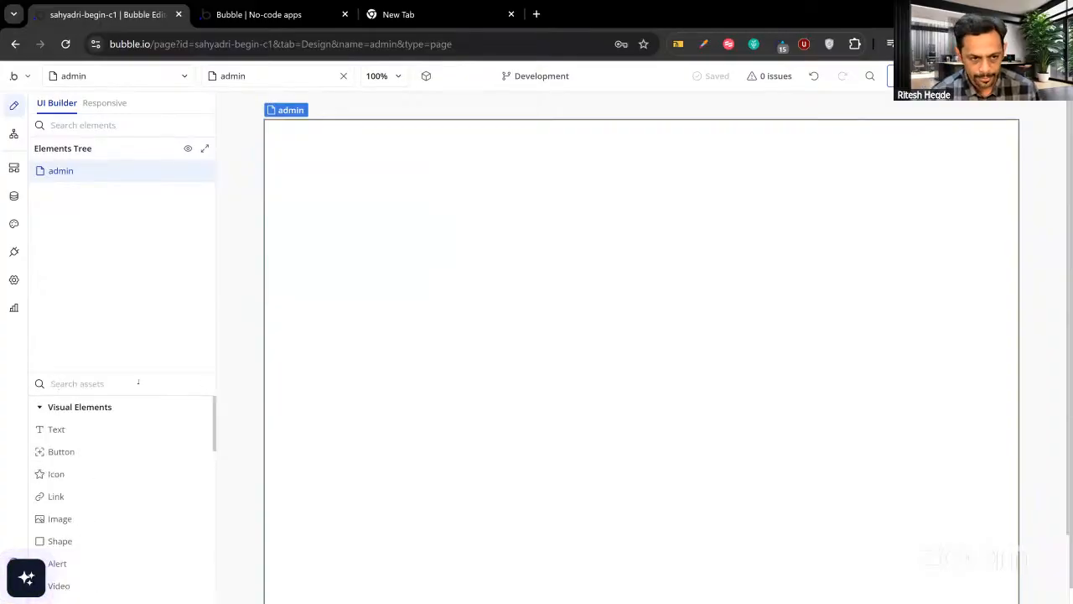
text(grou)
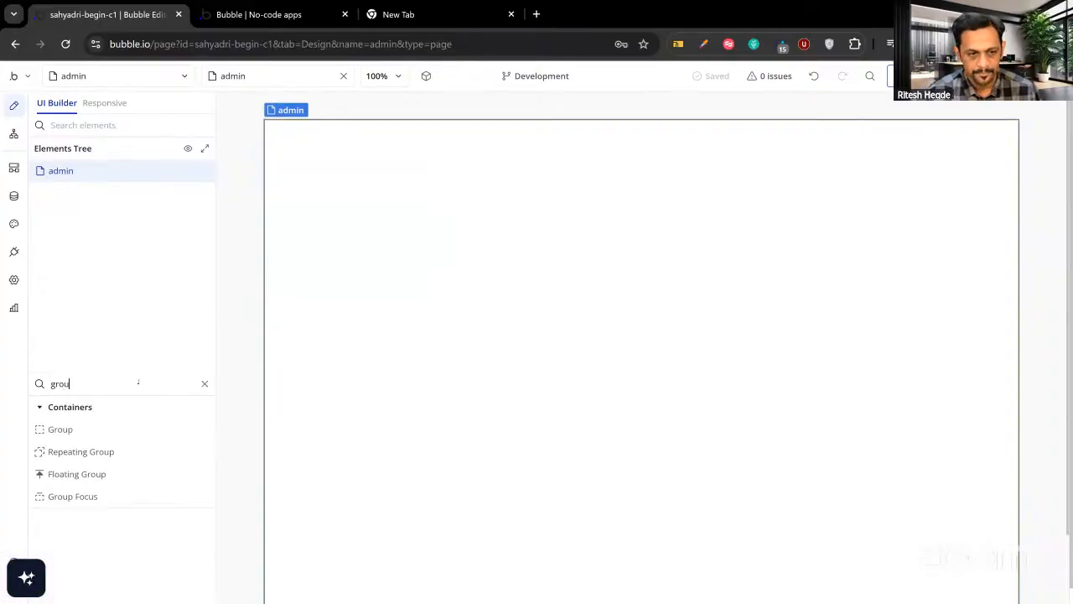
drag(103, 433, 298, 240)
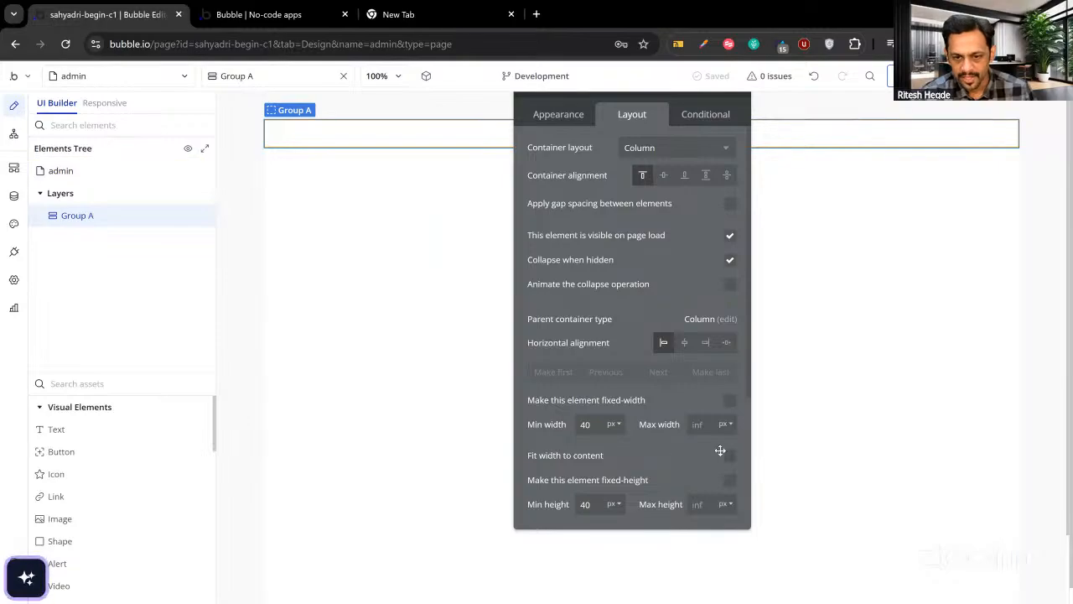
scroll(720, 451, down, 3)
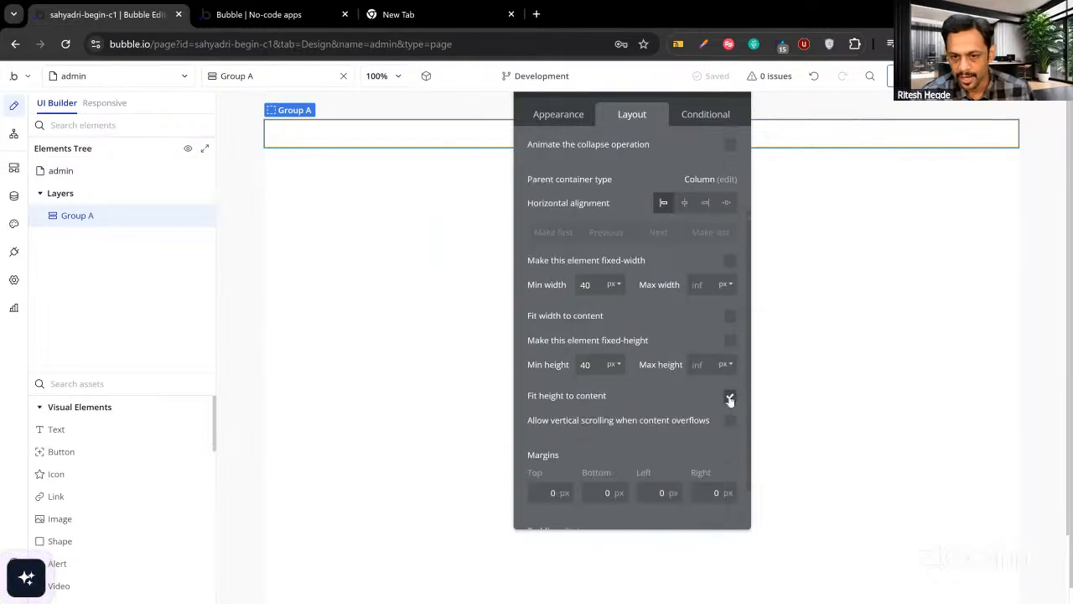
click(729, 399)
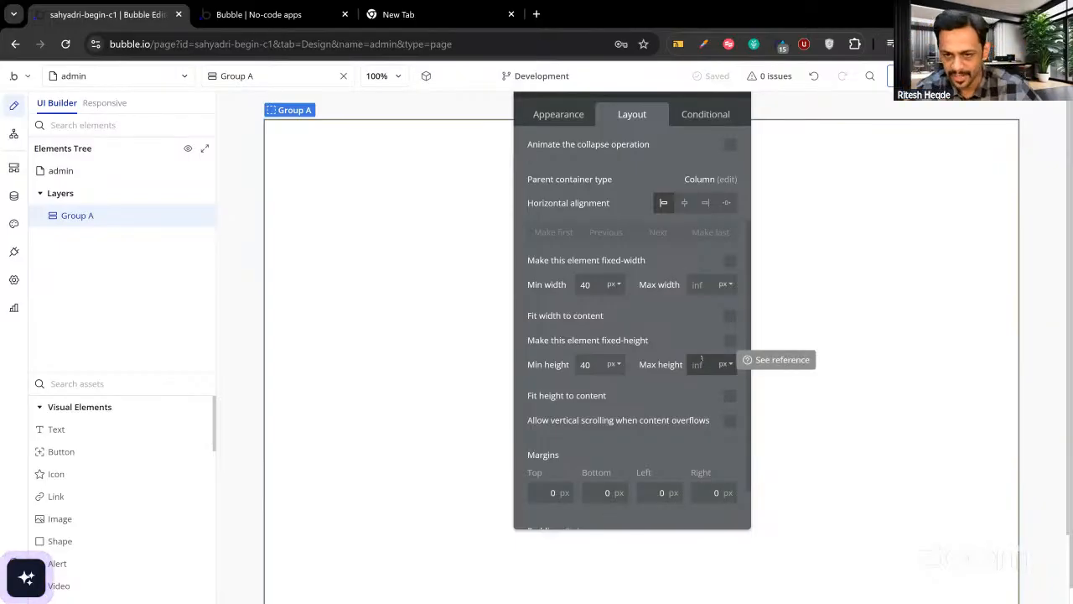
drag(644, 320, 660, 384)
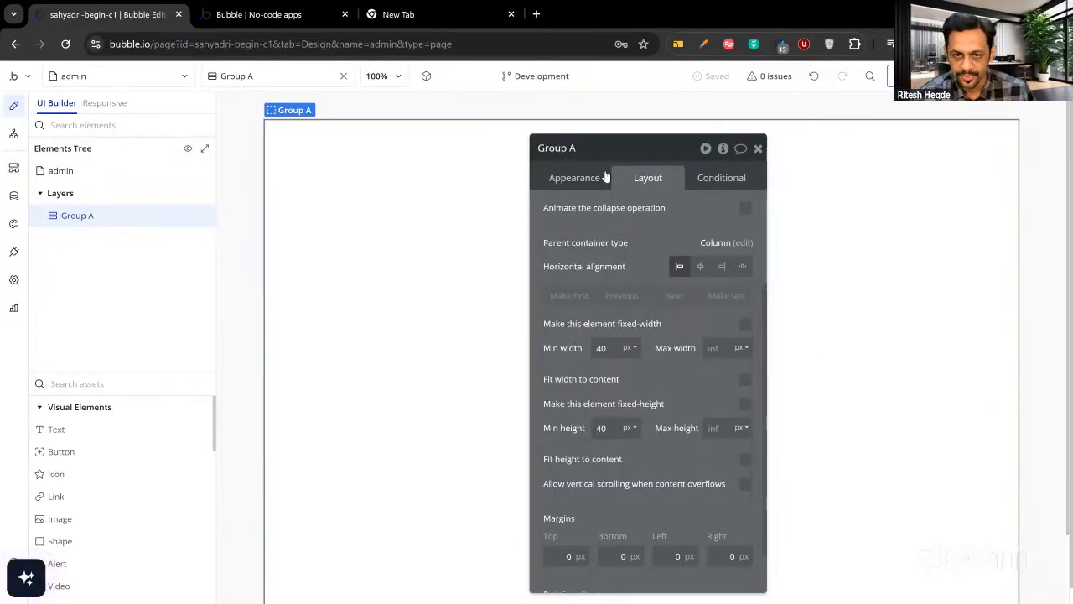
Rename the group to 'Group Main'.
click(594, 150)
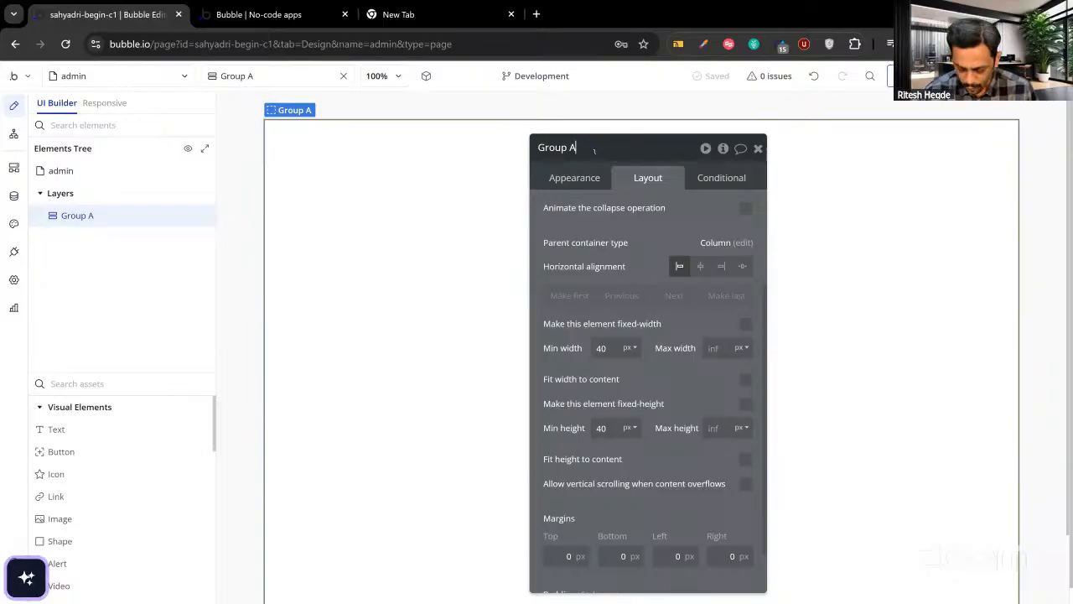
key(BackSpace)
text(Main)
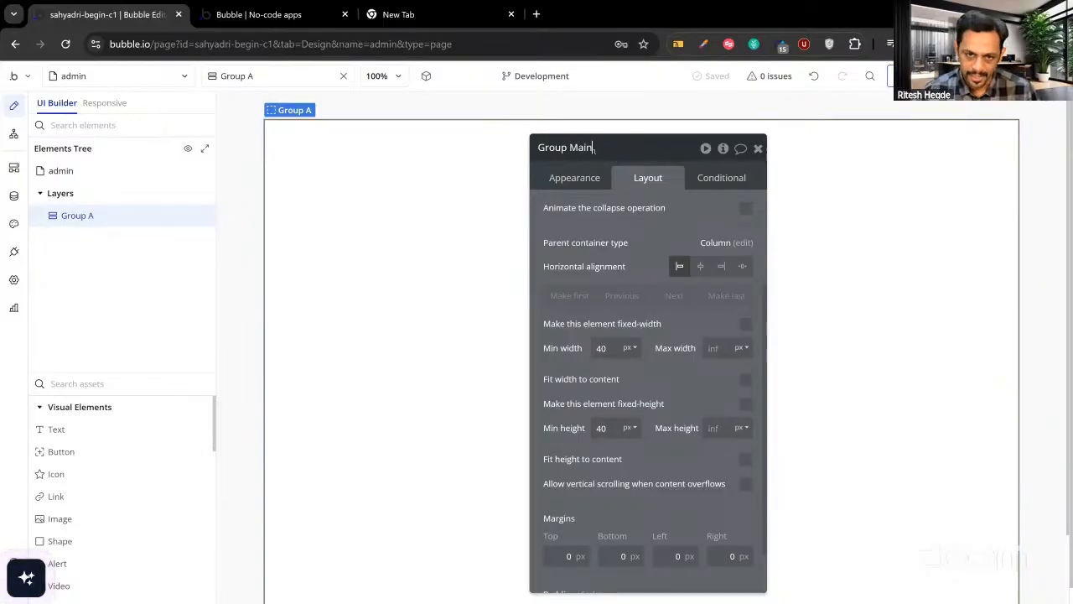
key(Return)
Set Group Main's top, bottom, left and right padding to 20 px.
click(563, 177)
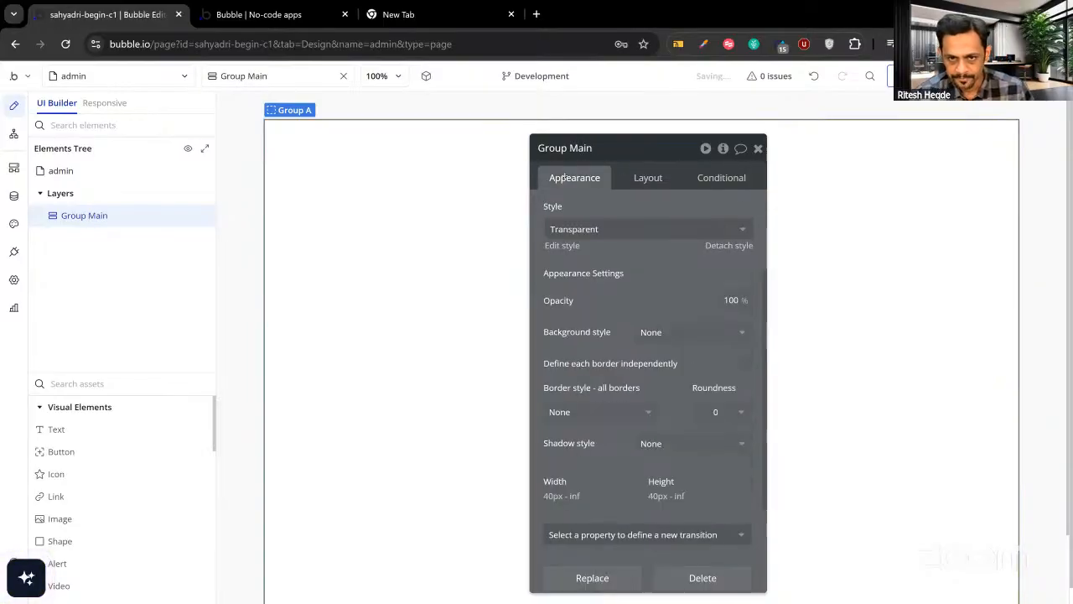
click(649, 178)
scroll(655, 281, down, 1)
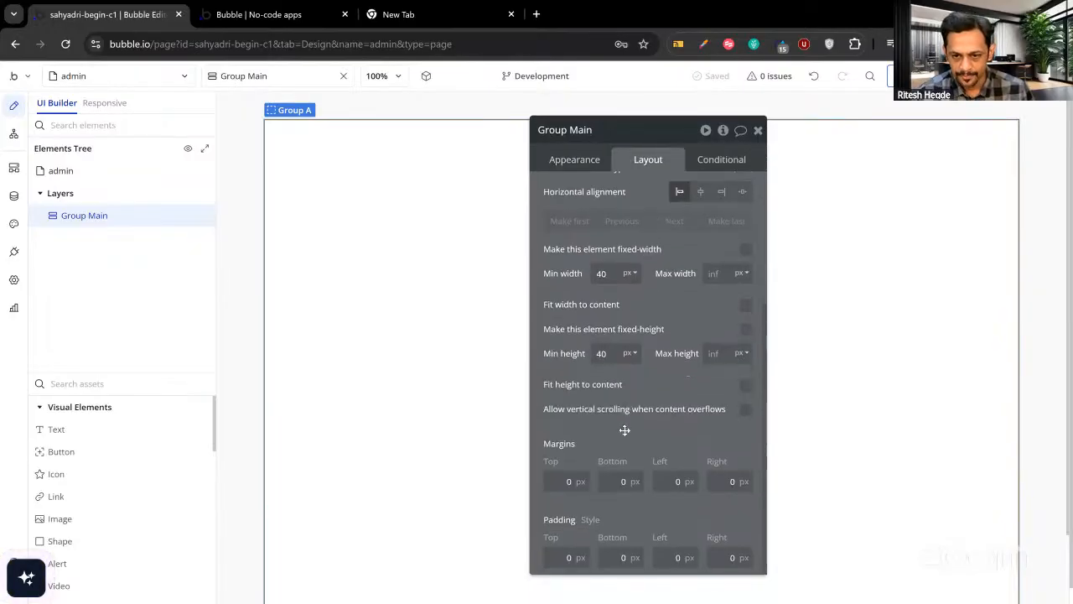
scroll(580, 510, down, 1)
text(20)
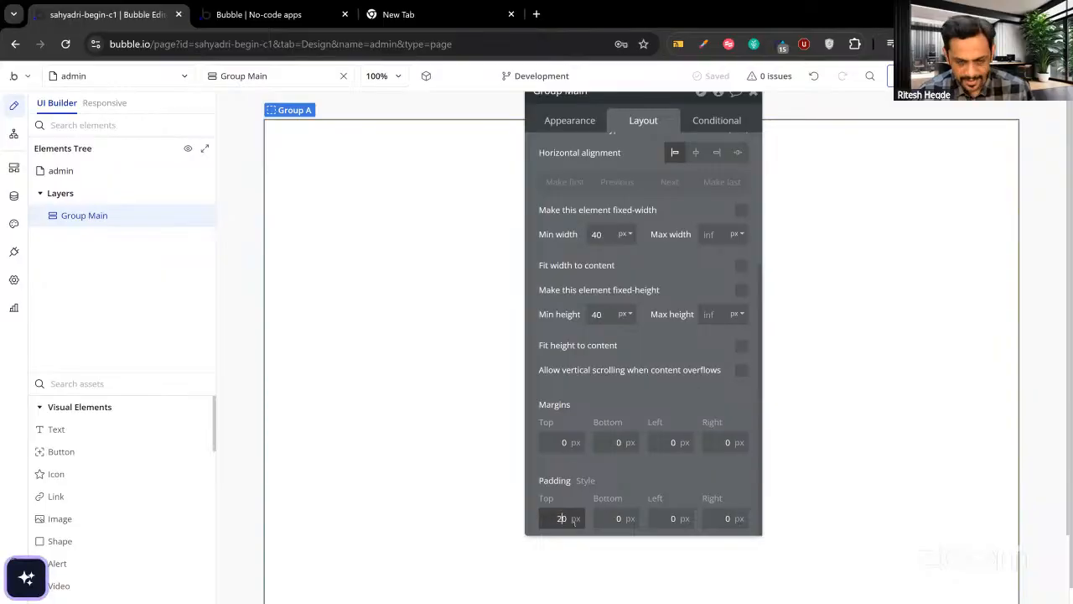
click(616, 518)
text(20)
click(663, 518)
text(20)
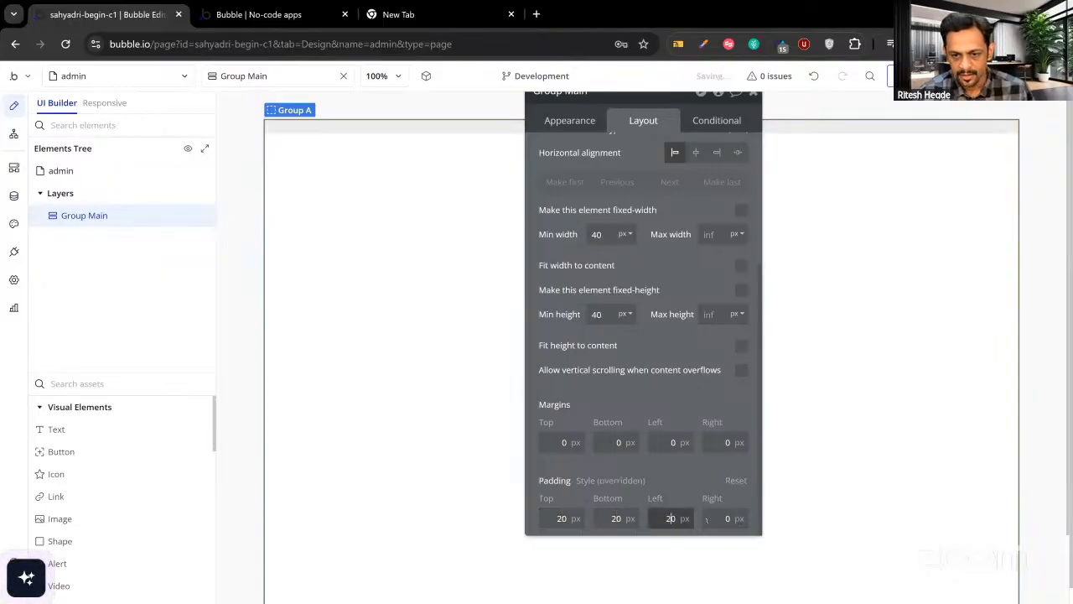
click(710, 518)
click(691, 478)
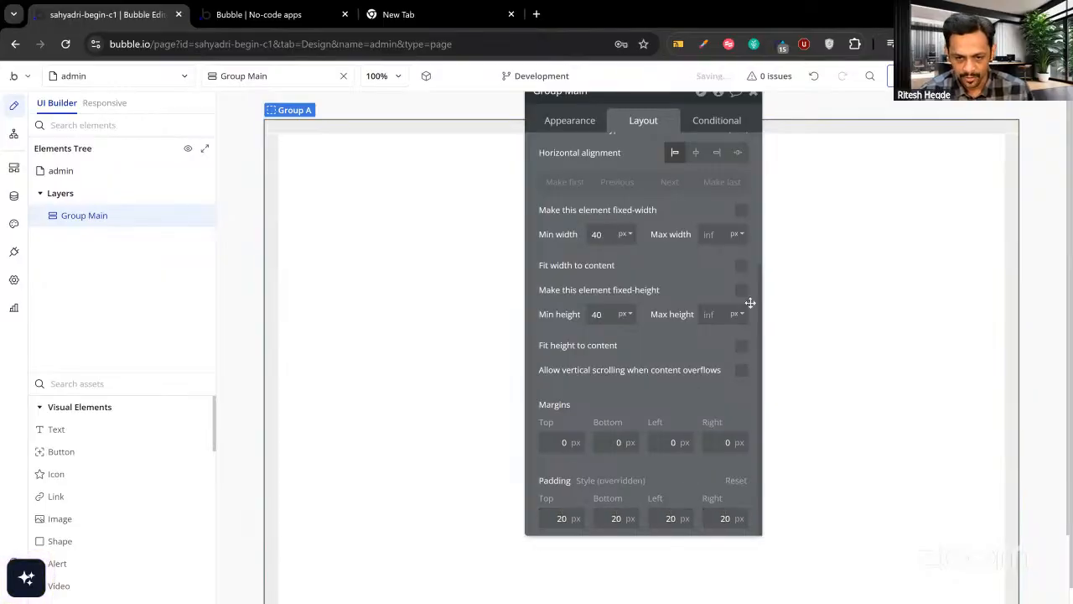
drag(741, 122, 722, 195)
click(734, 165)
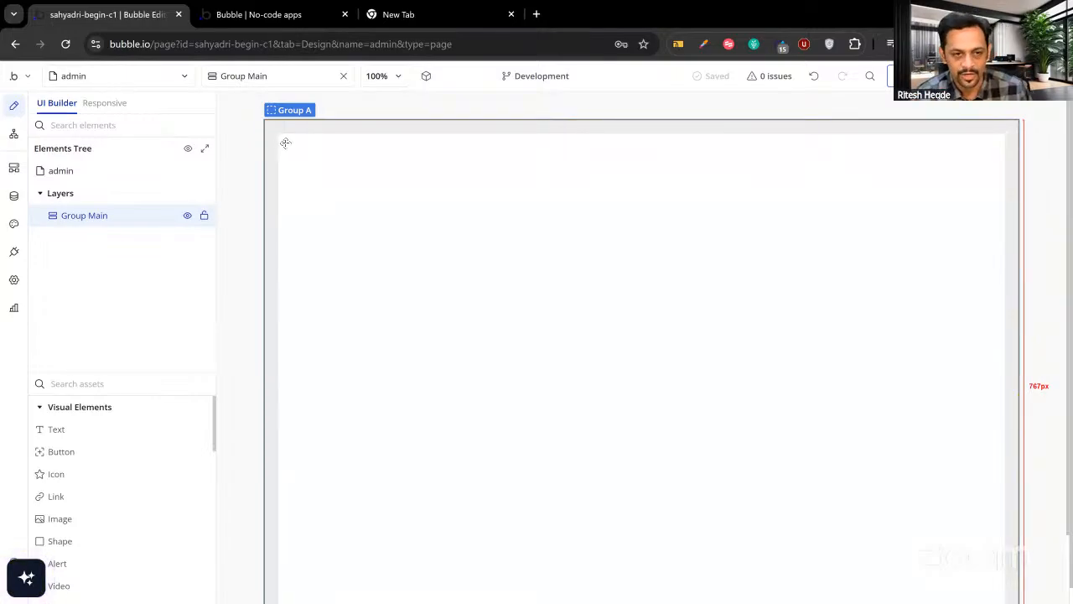
Add a 'Users' text inside Group Main styled as Heading 2.
drag(84, 434, 306, 186)
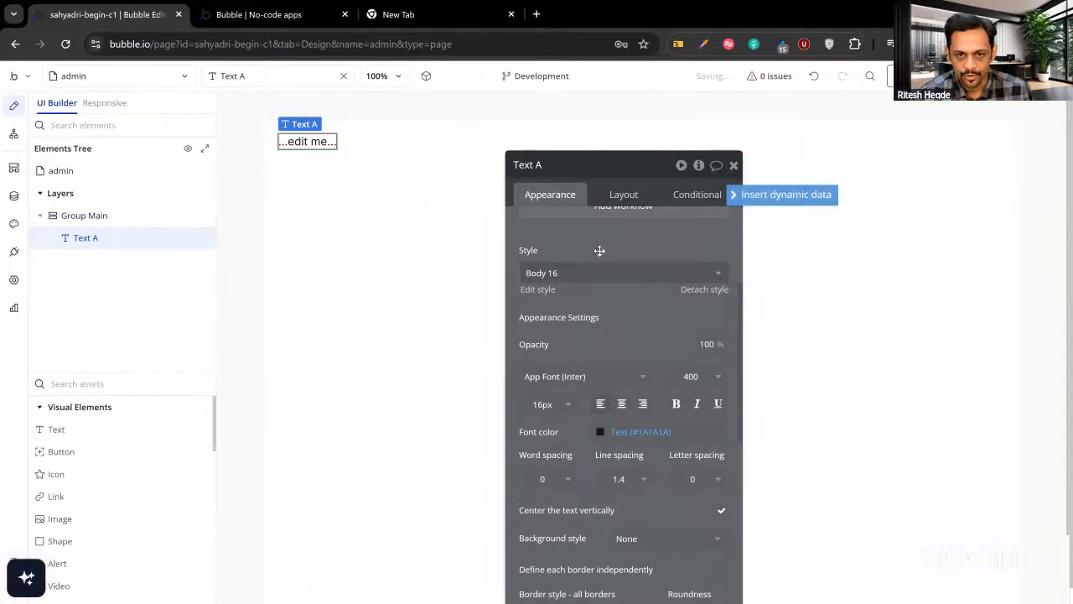
text(Users)
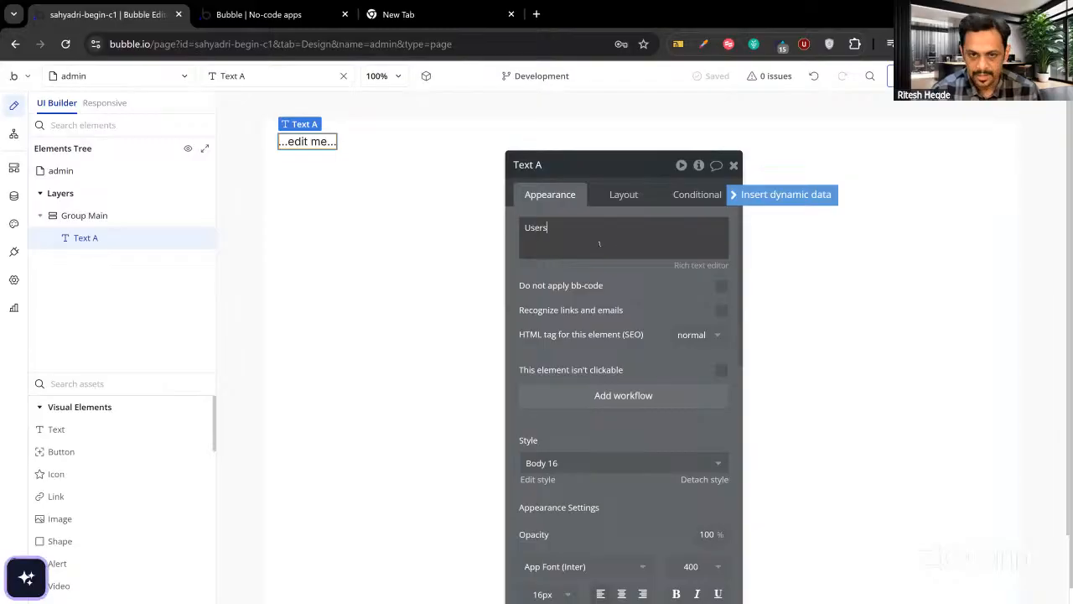
click(608, 303)
scroll(598, 349, down, 3)
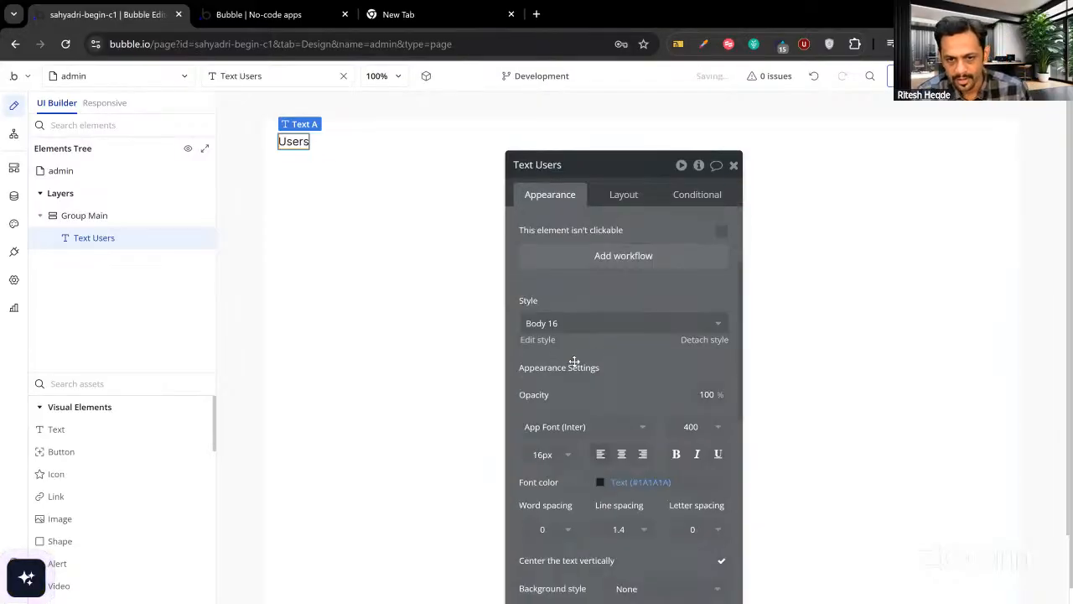
click(547, 324)
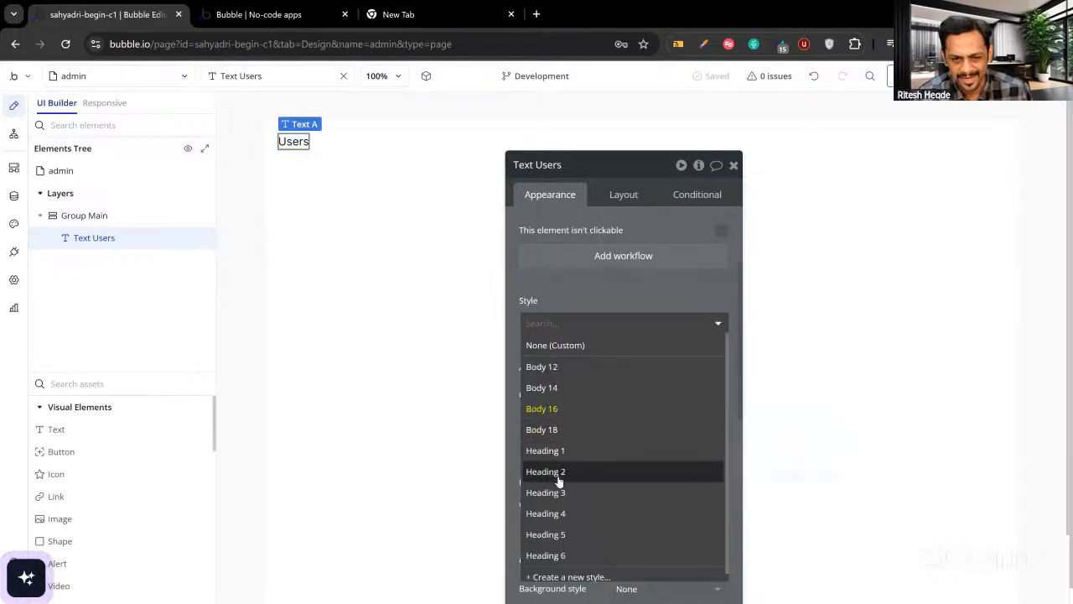
click(559, 476)
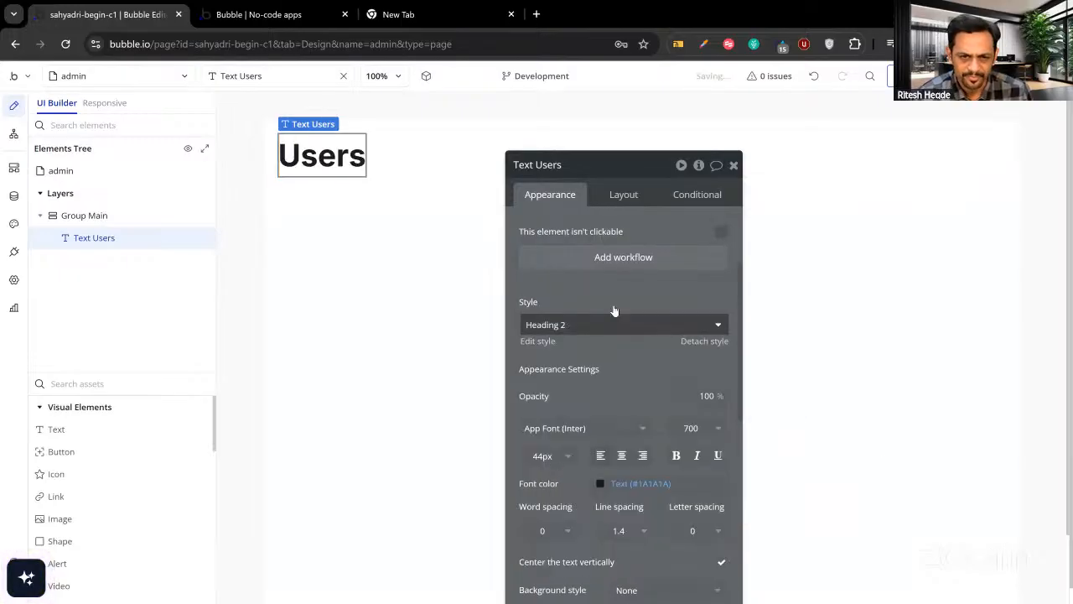
Draw a second text element below the Users heading.
click(733, 166)
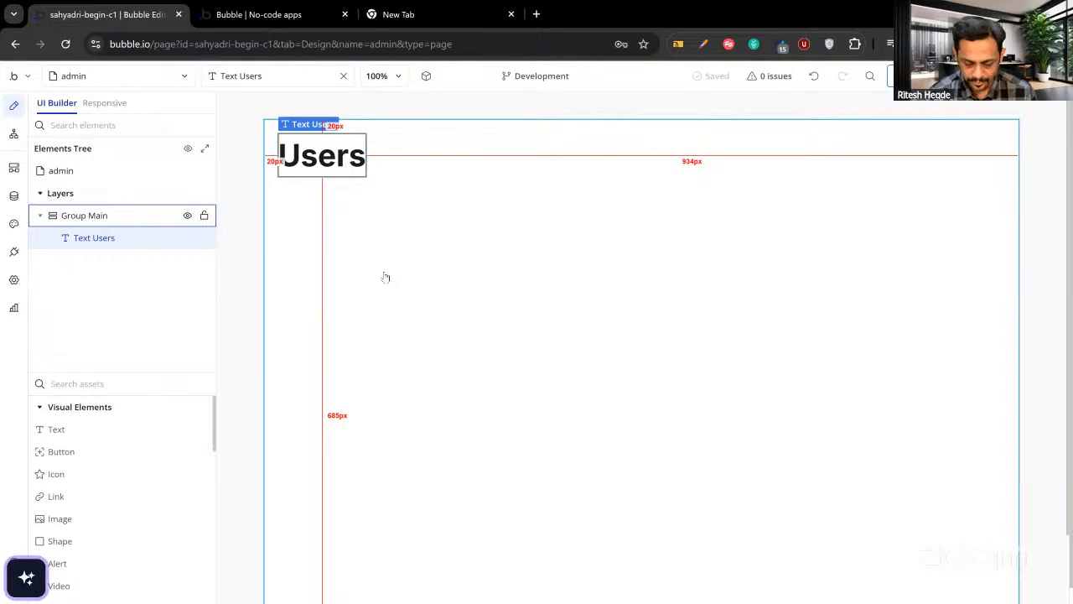
click(53, 429)
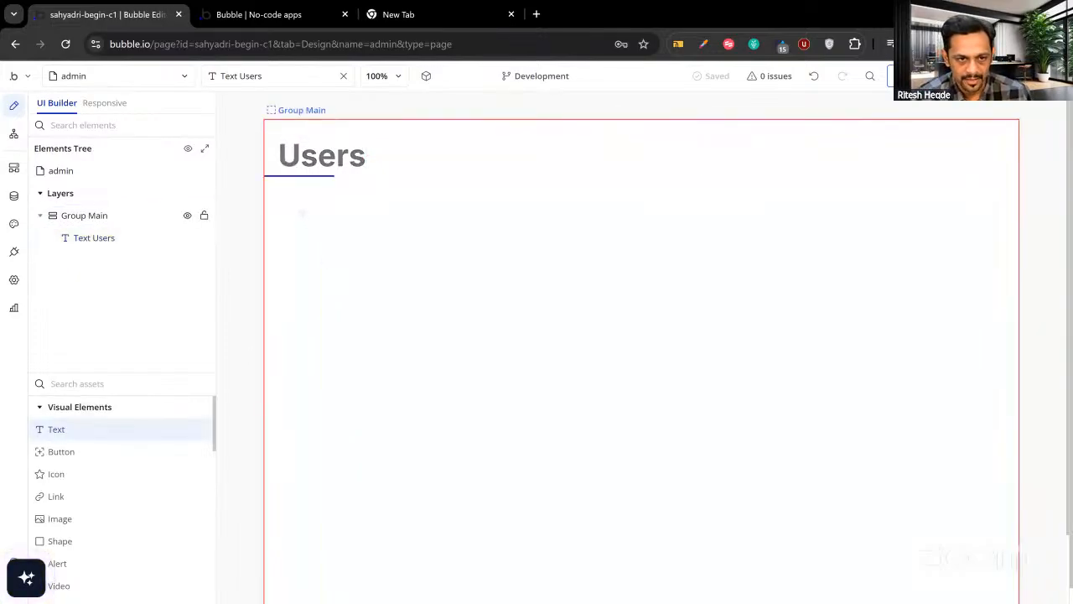
drag(302, 213, 395, 230)
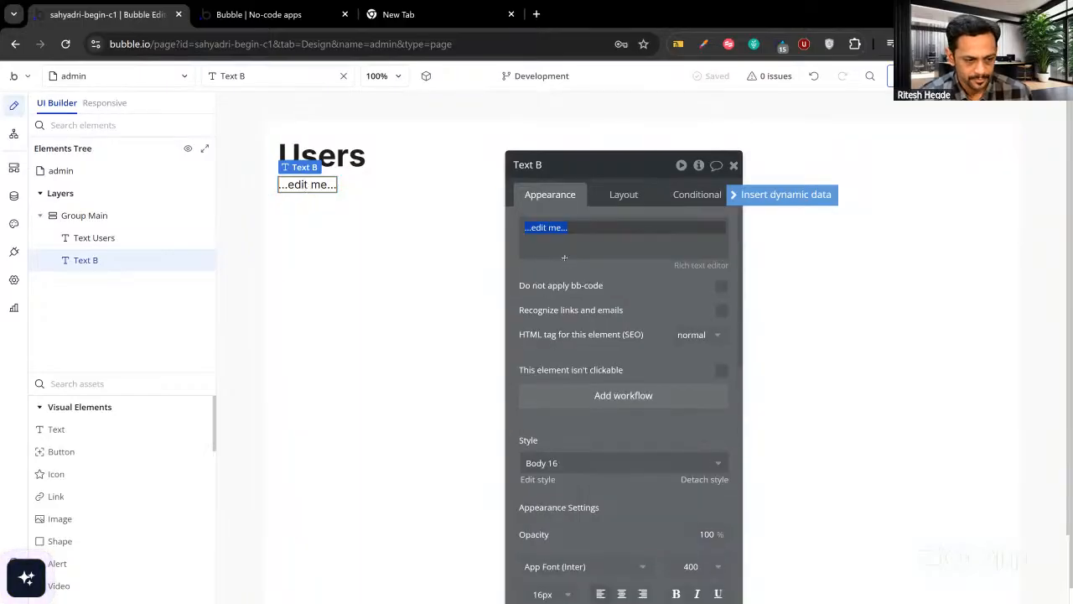
click(736, 196)
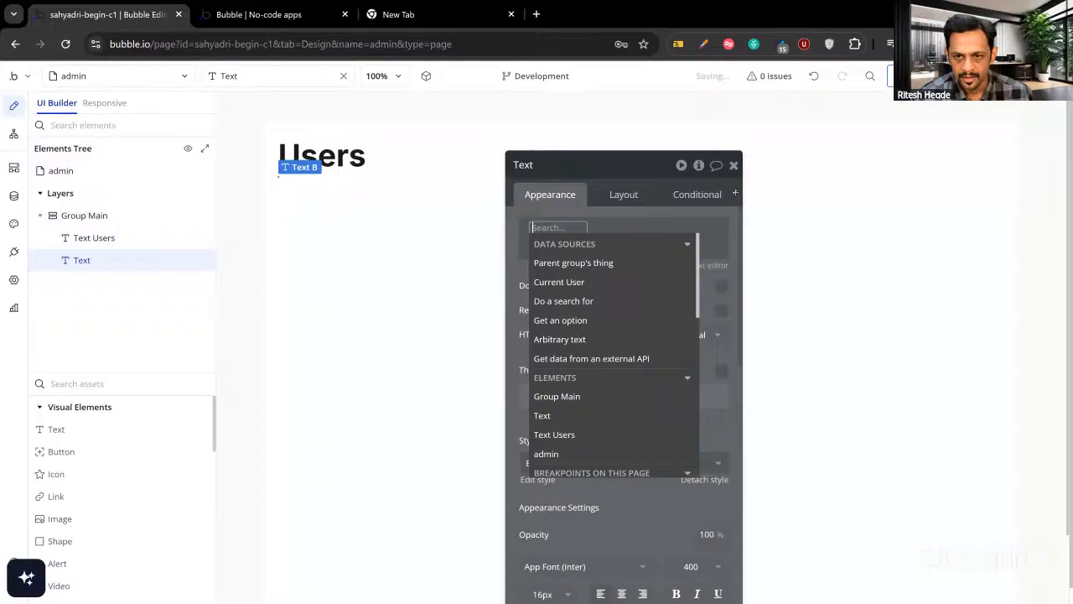
click(576, 287)
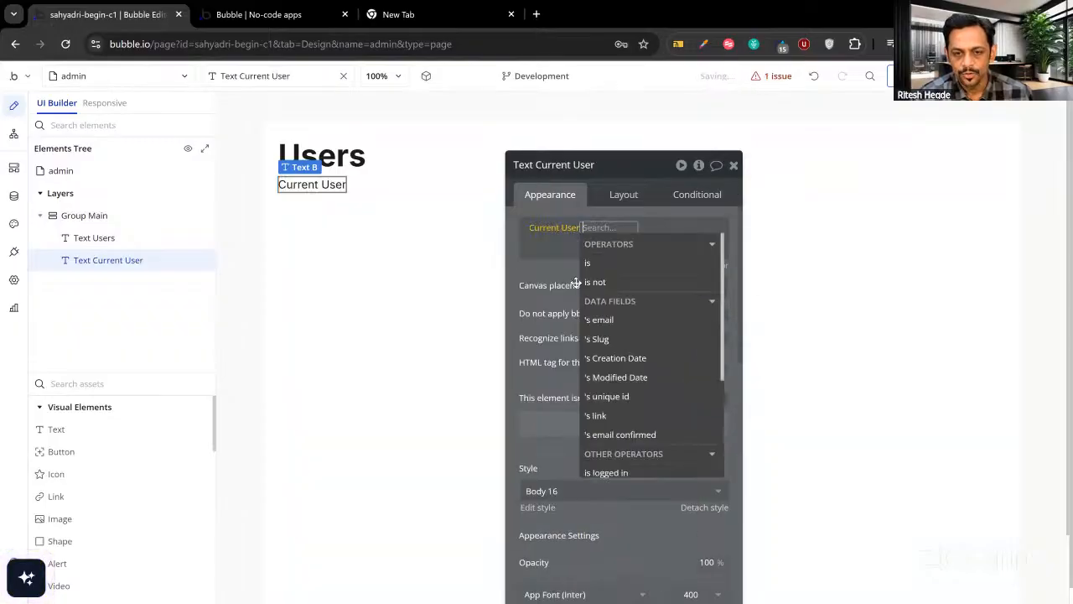
click(600, 323)
click(566, 271)
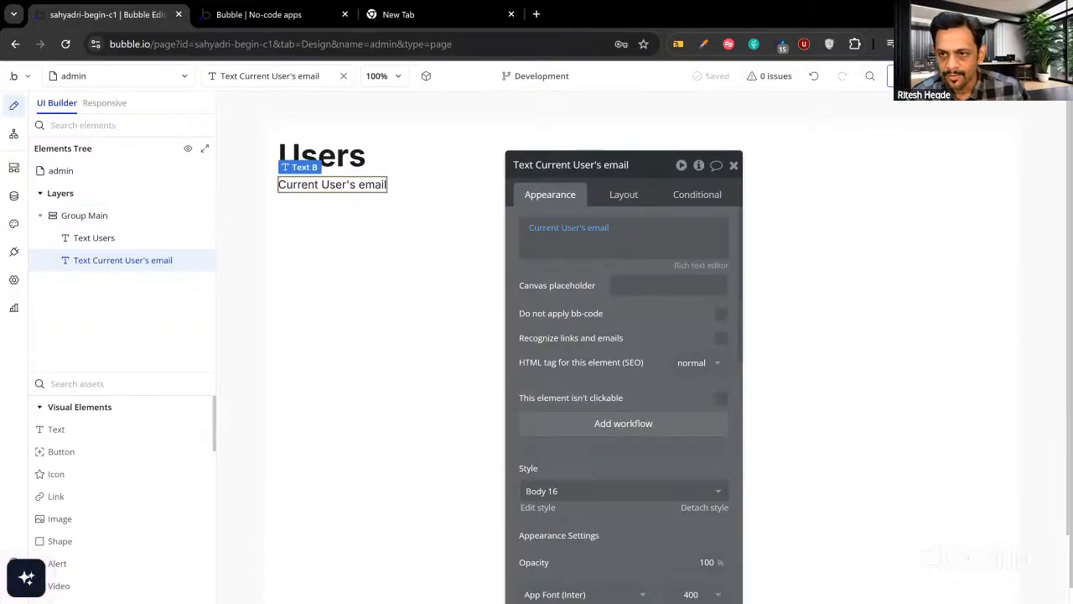
click(909, 76)
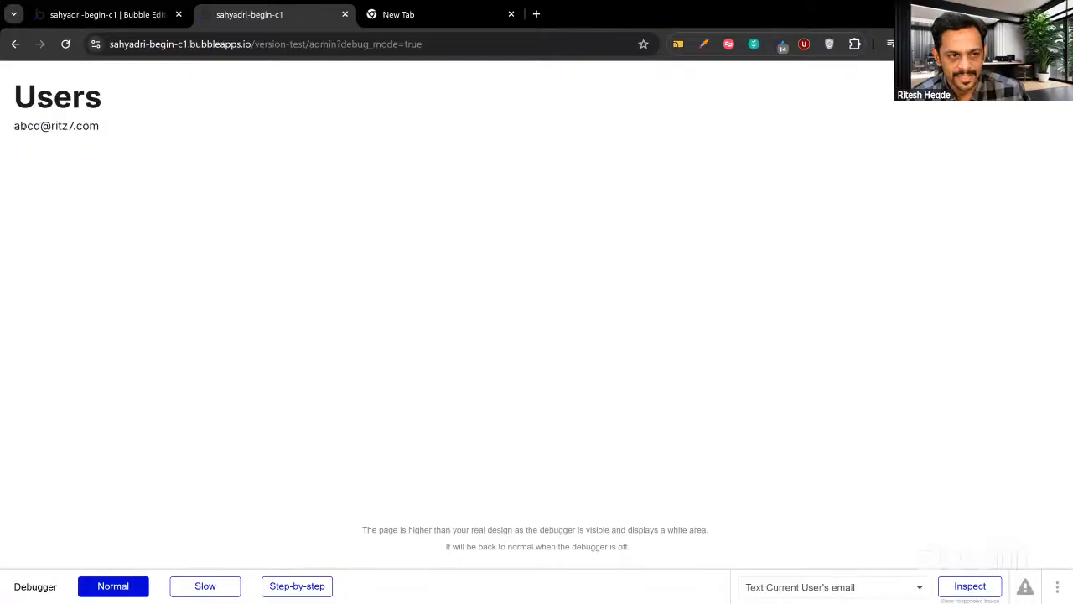
Check the displayed email and page URL in the admin preview, then return to the editor.
drag(14, 126, 99, 125)
click(98, 126)
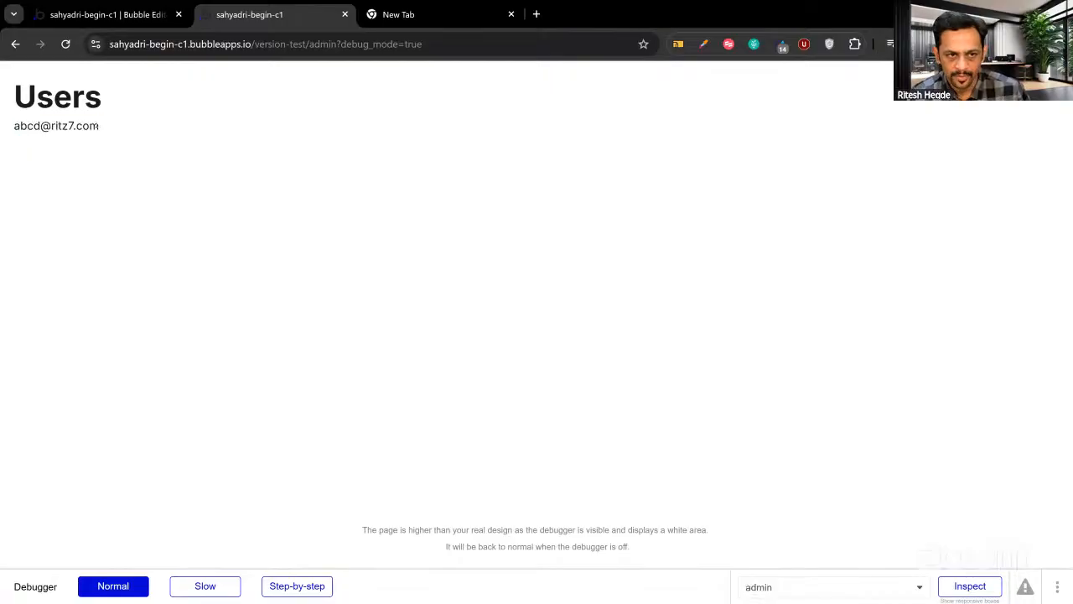
click(152, 44)
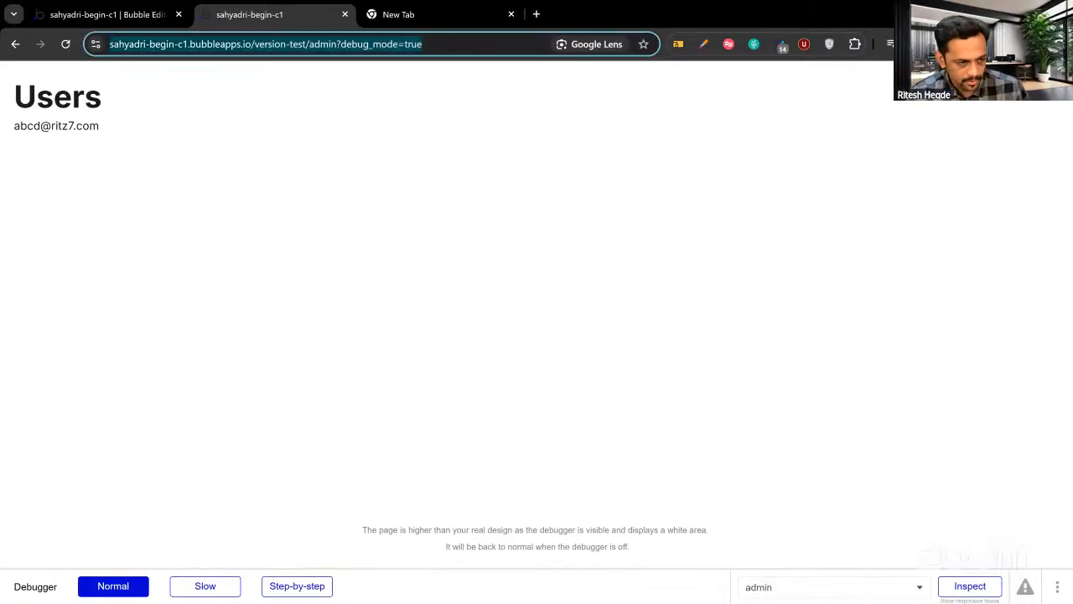
key(ctrl+shift+n)
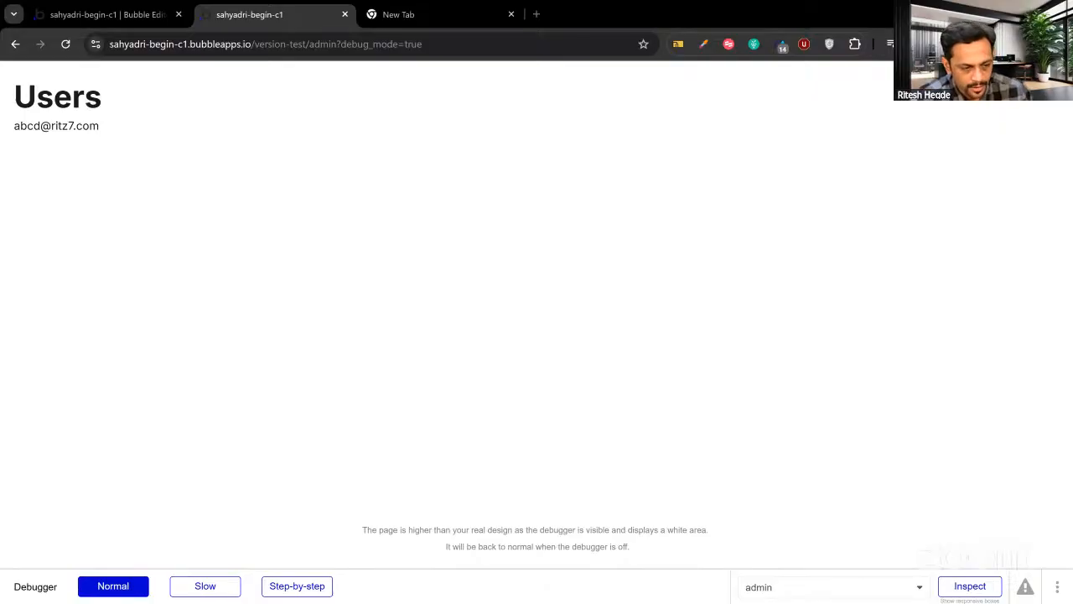
click(113, 17)
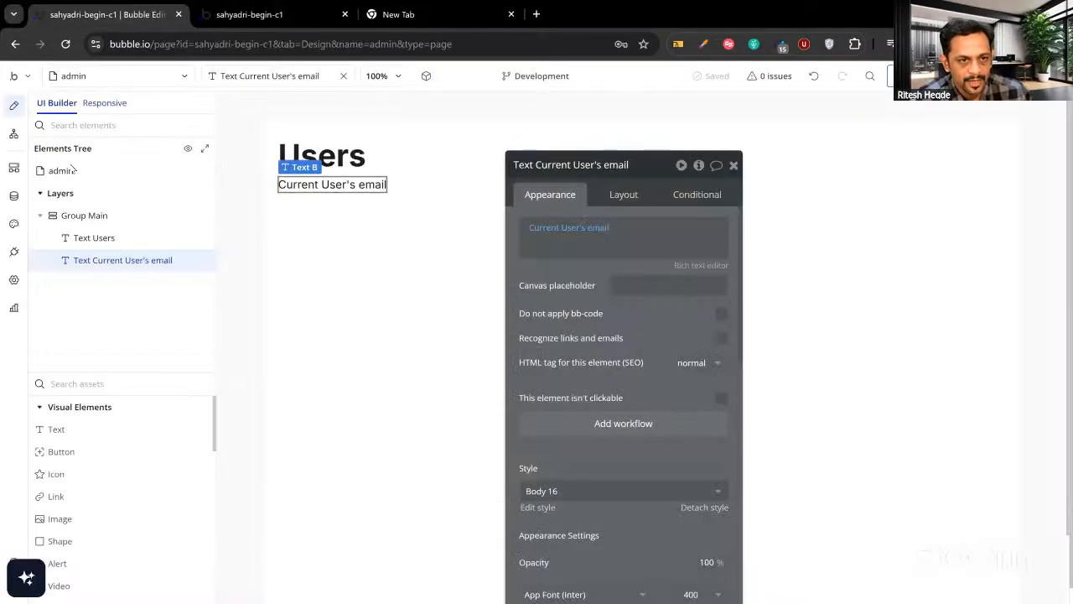
Open App data, then switch the editor to the register page.
click(15, 197)
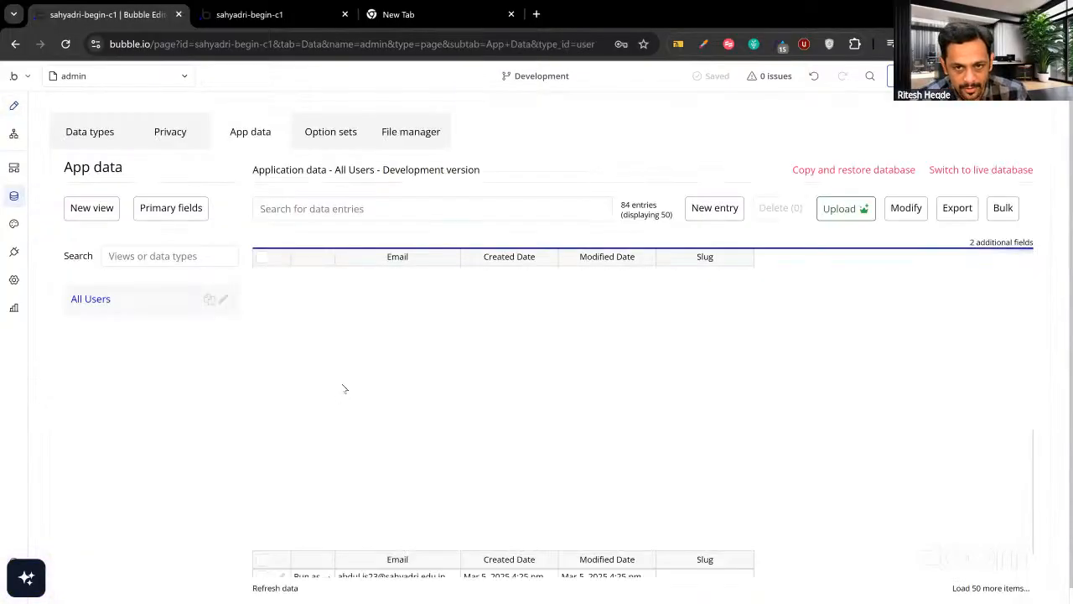
click(75, 80)
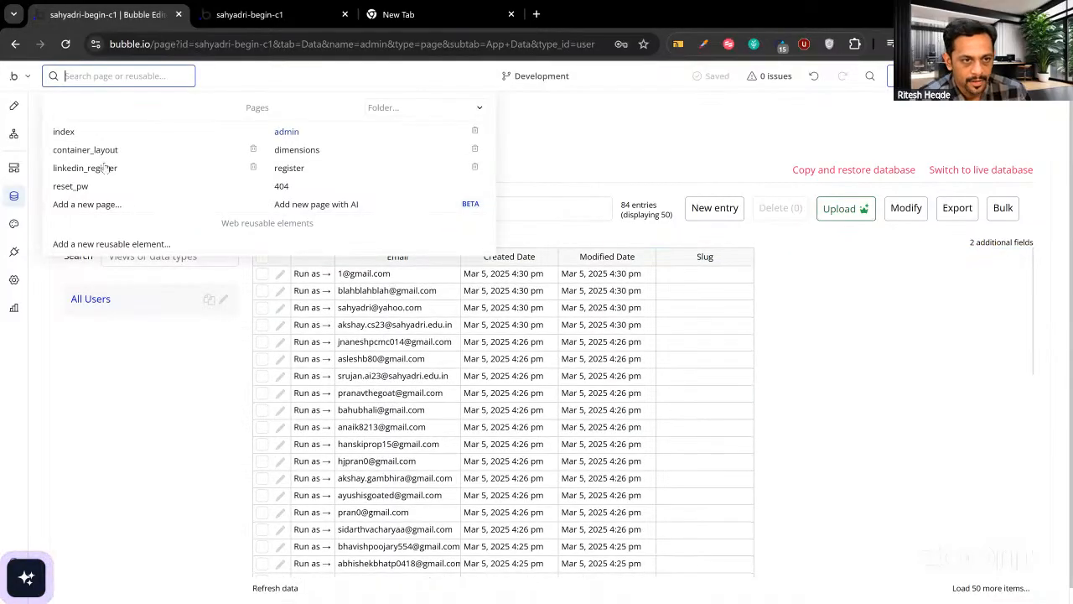
click(289, 168)
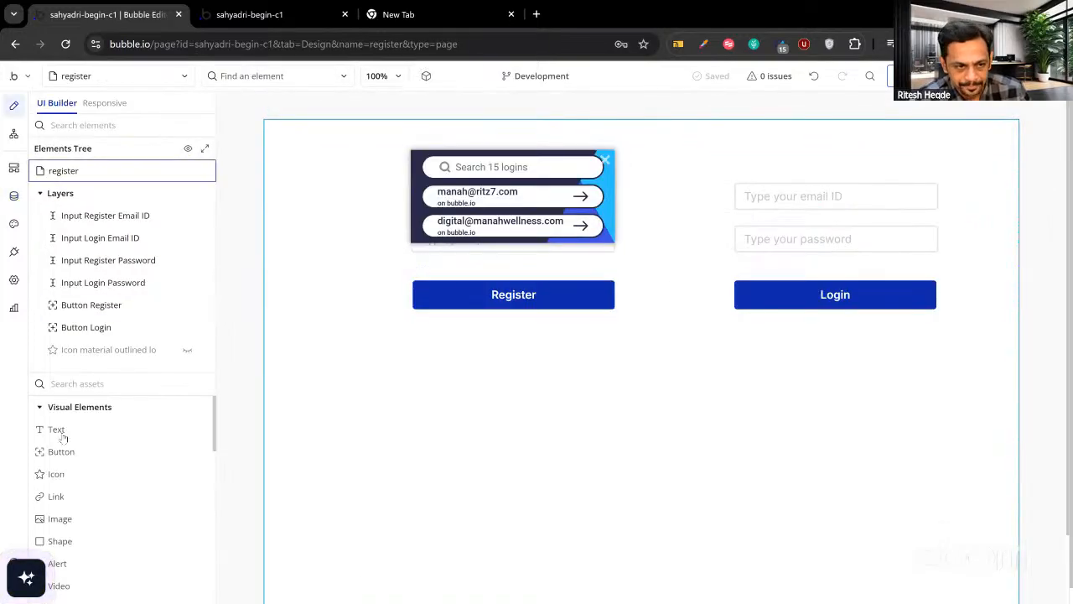
Add an input below the Register button with placeholder 'Type your email'.
click(90, 383)
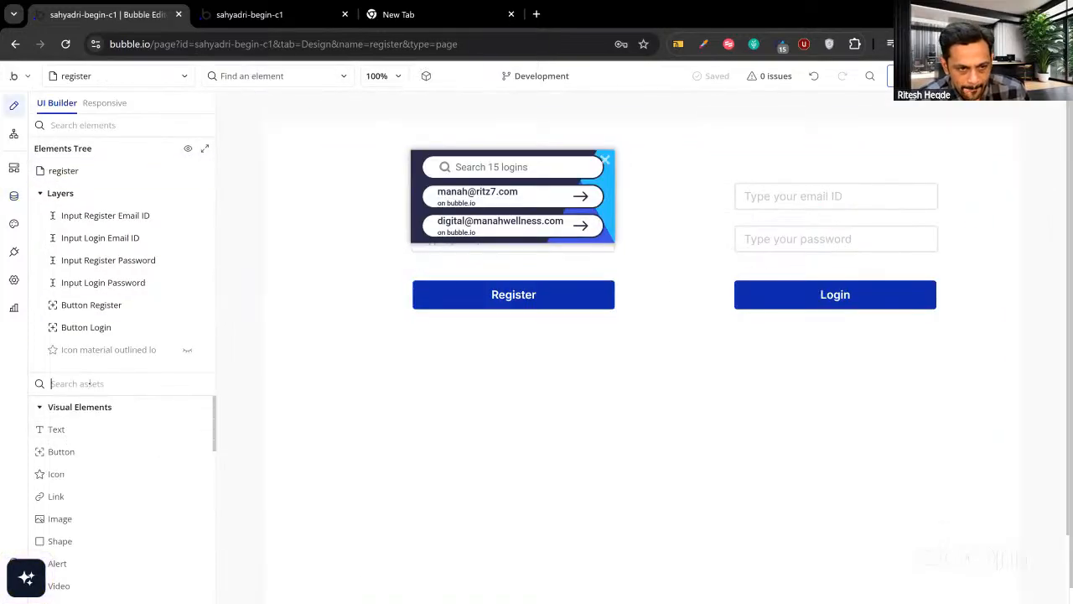
text(input)
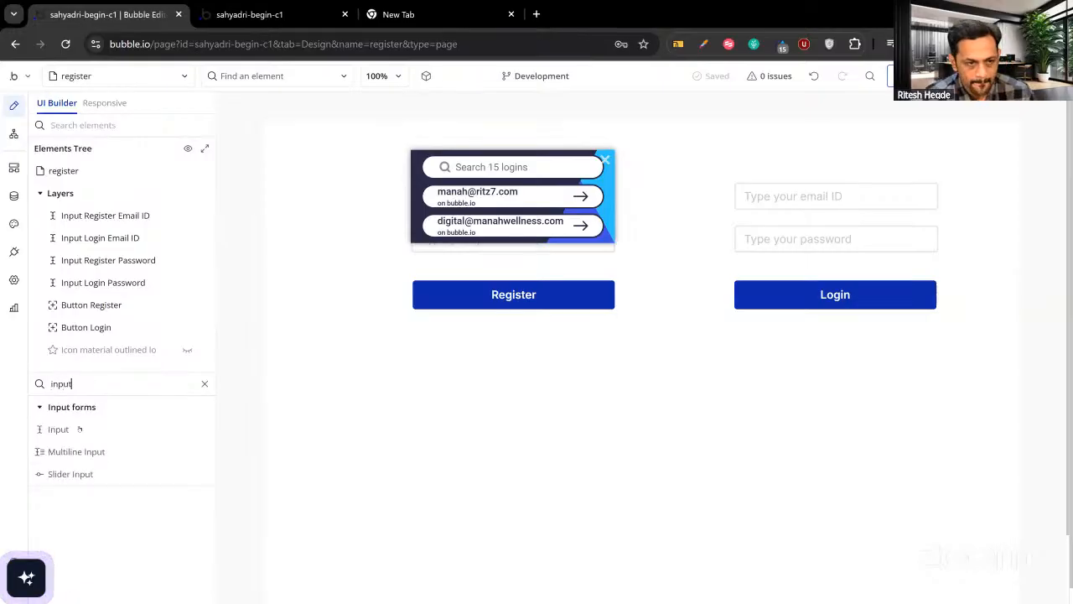
click(76, 431)
drag(533, 427, 728, 461)
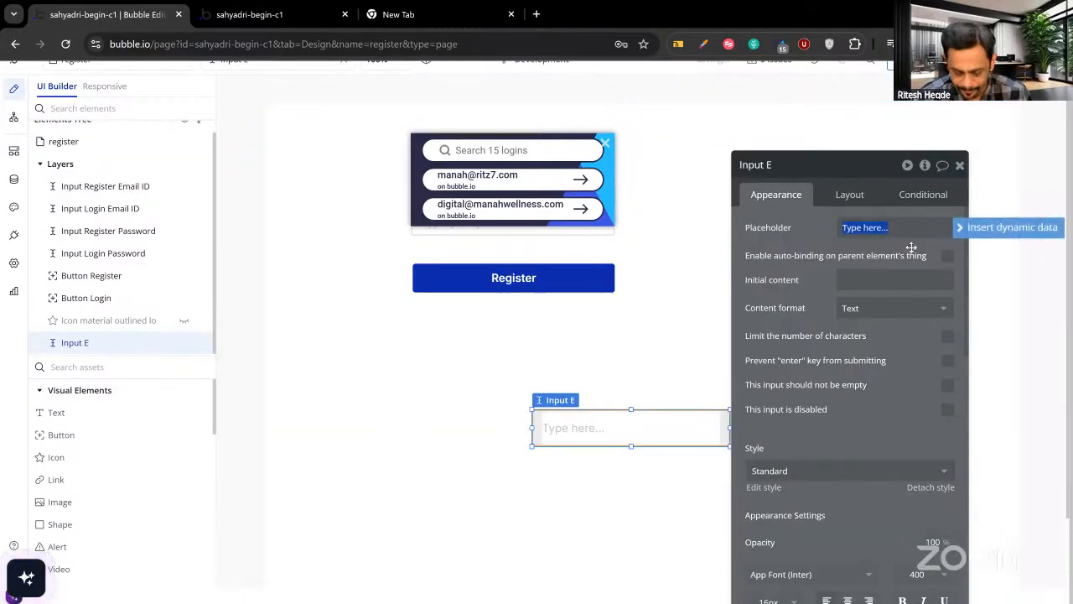
text(Type your e)
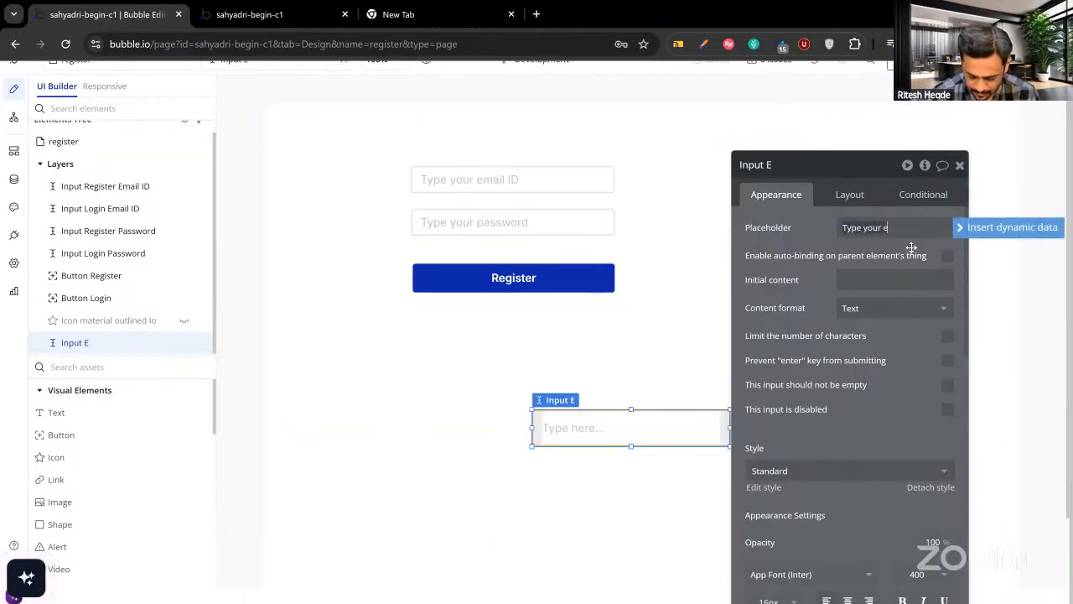
text(mail)
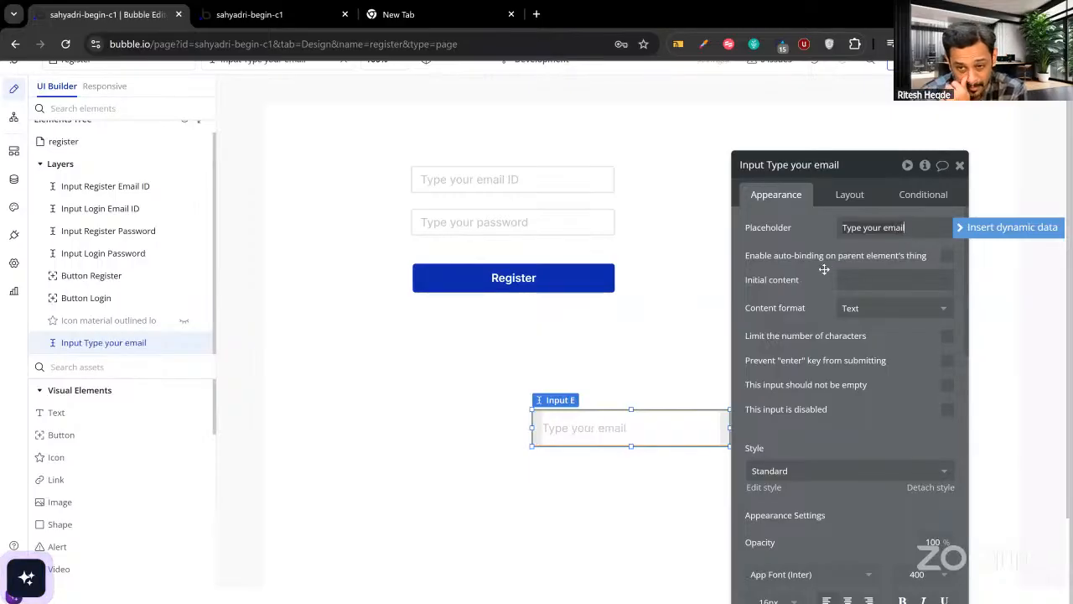
click(51, 438)
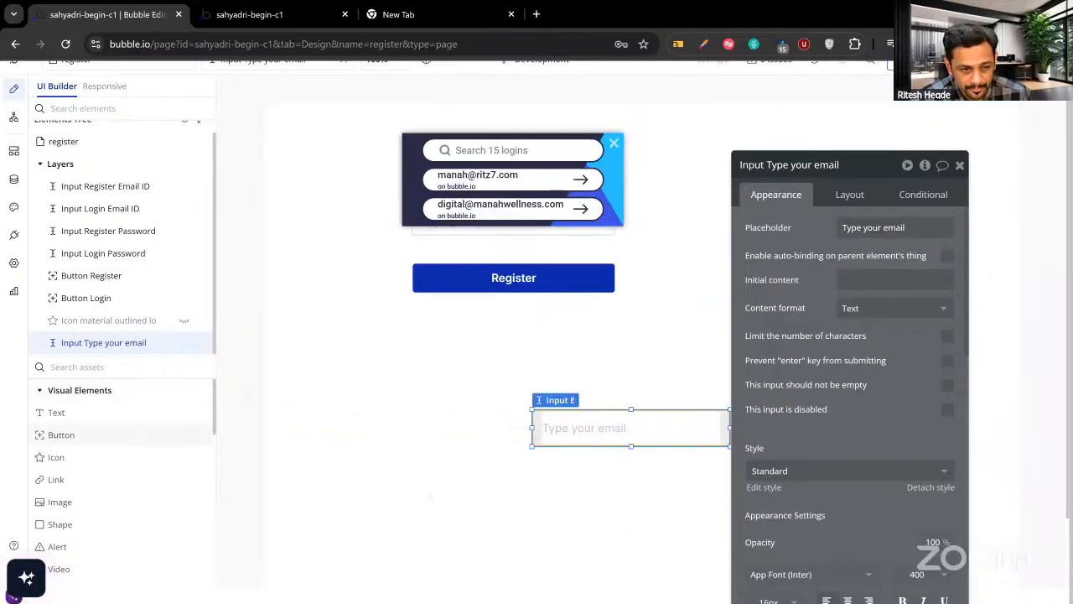
Draw a button below the email input, label it 'Send Magic Link', and give it a click workflow.
mouse_move(532, 482)
mouse_down()
mouse_move(613, 512)
mouse_move(733, 519)
mouse_up()
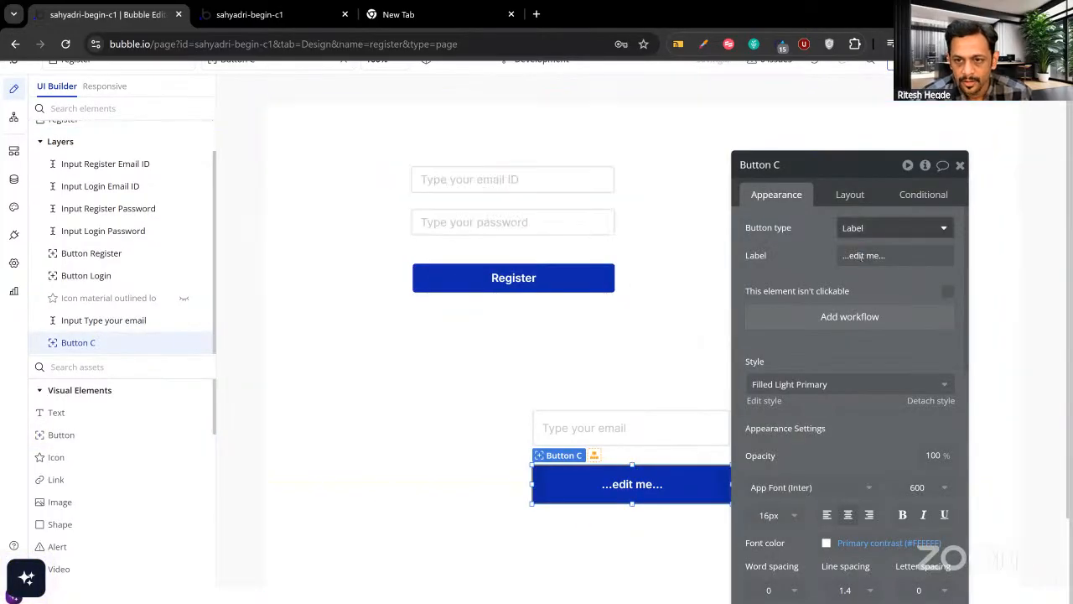
click(858, 255)
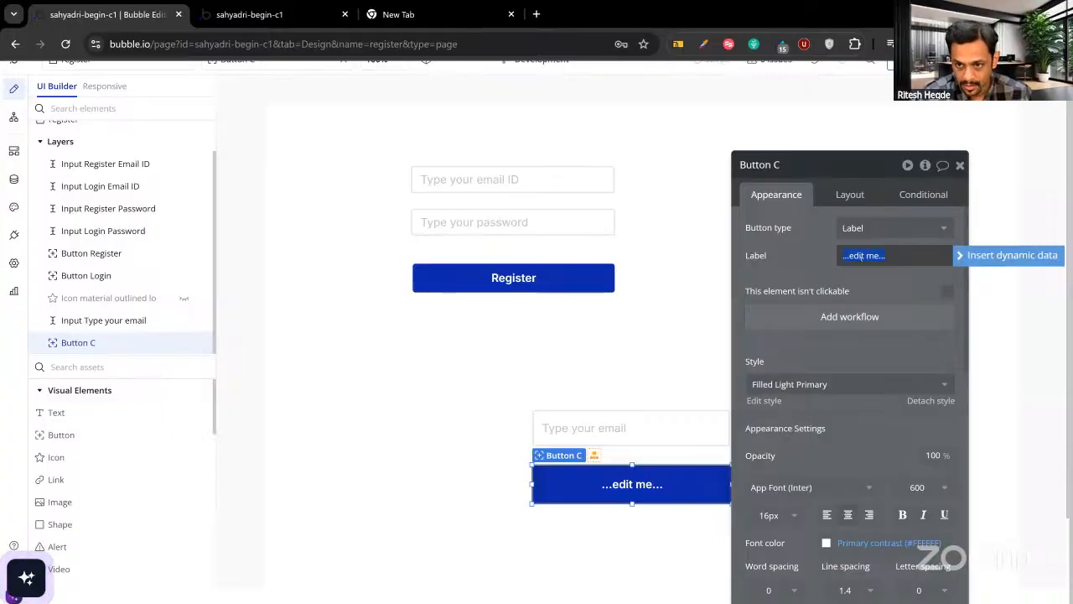
text(Send Magic Link)
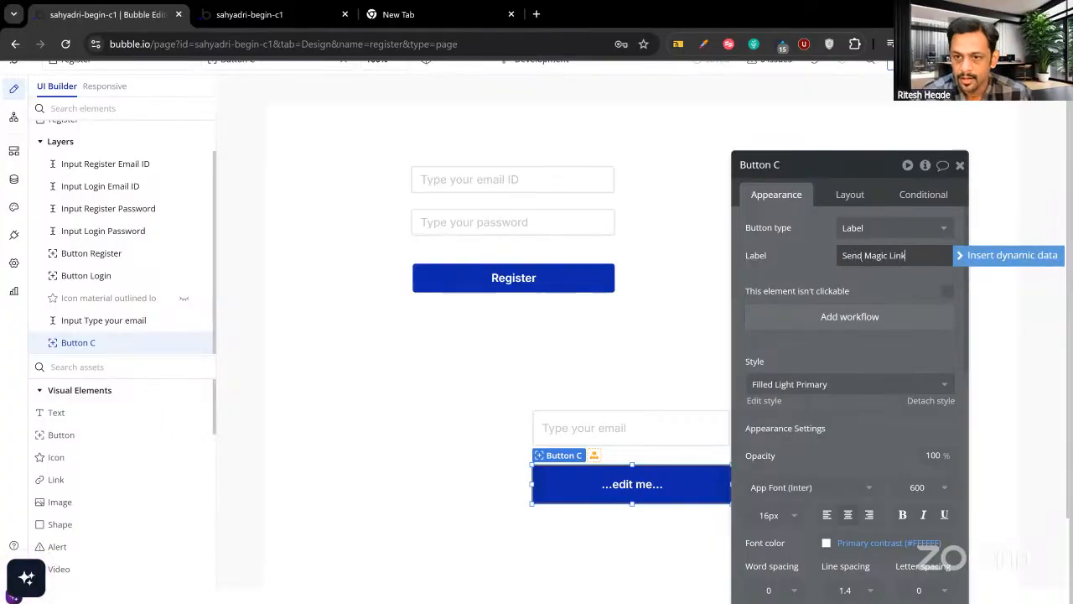
click(816, 263)
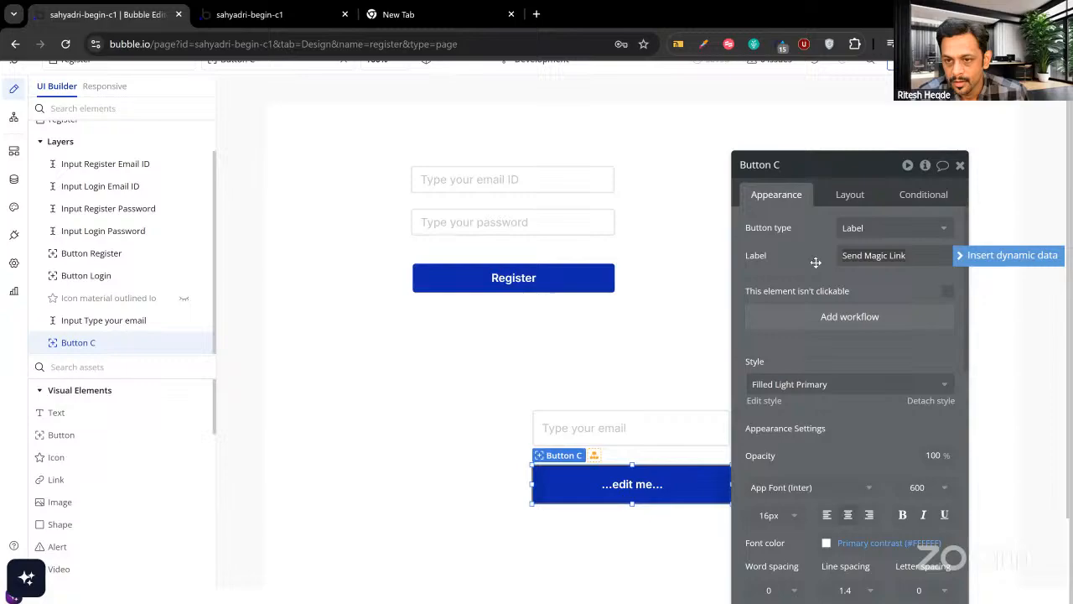
click(865, 320)
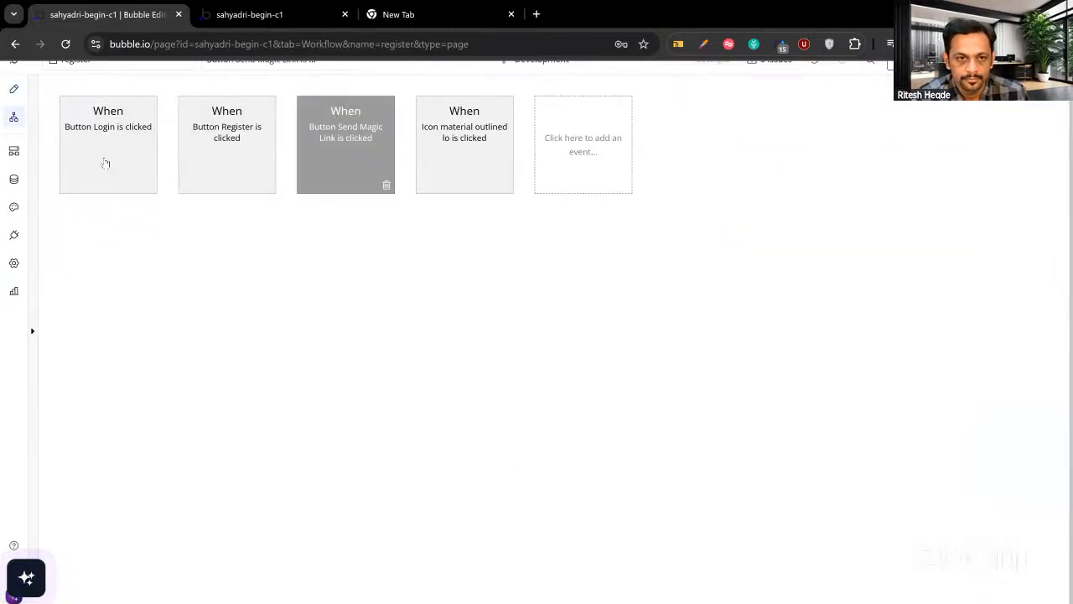
Rename the email input element to 'Input Magic Link Email'.
click(13, 89)
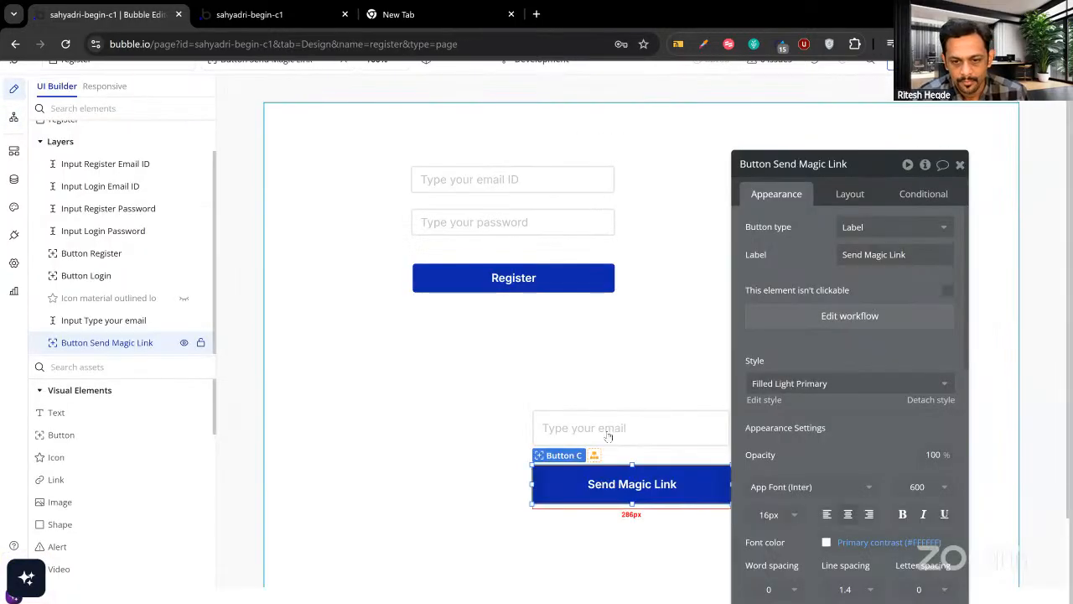
click(612, 431)
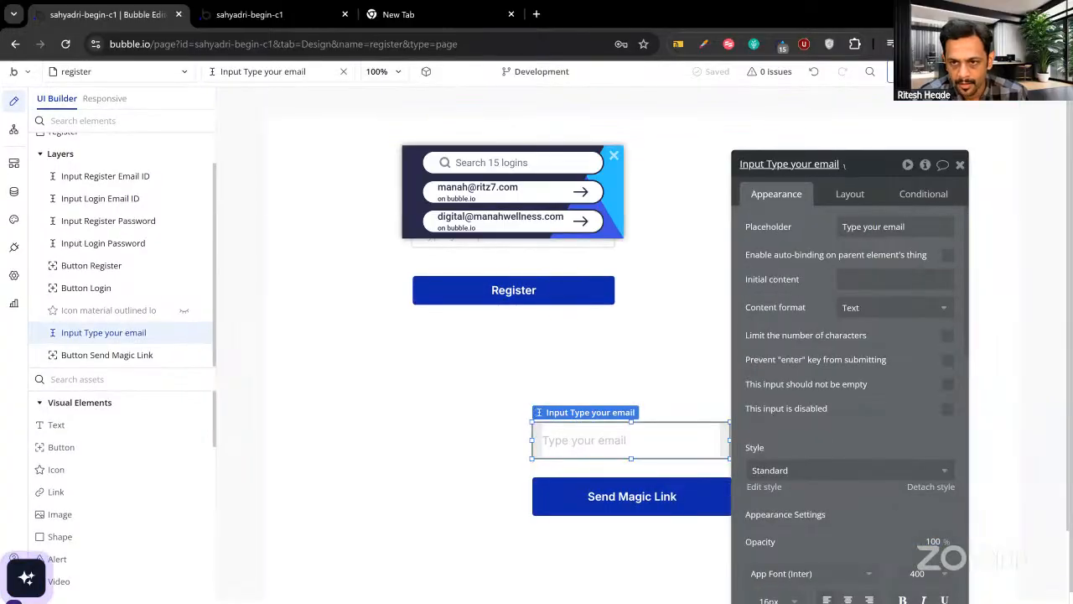
click(839, 166)
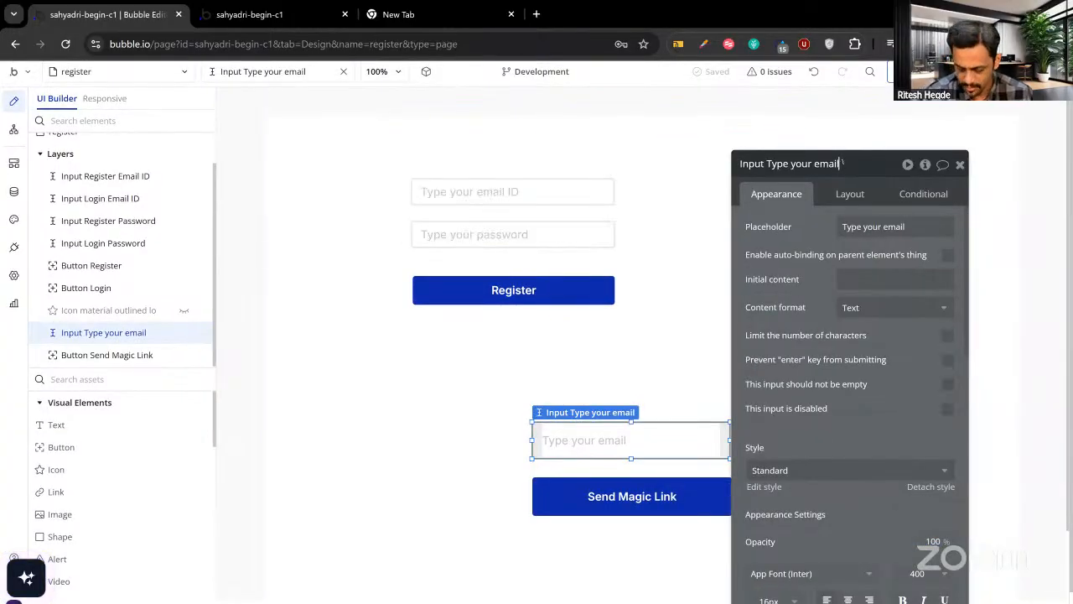
key(BackSpace)
key(BackSpace)
key(BackSpace)
key(BackSpace)
key(BackSpace)
key(BackSpace)
key(BackSpace)
key(BackSpace)
key(BackSpace)
key(BackSpace)
key(BackSpace)
key(BackSpace)
text(M)
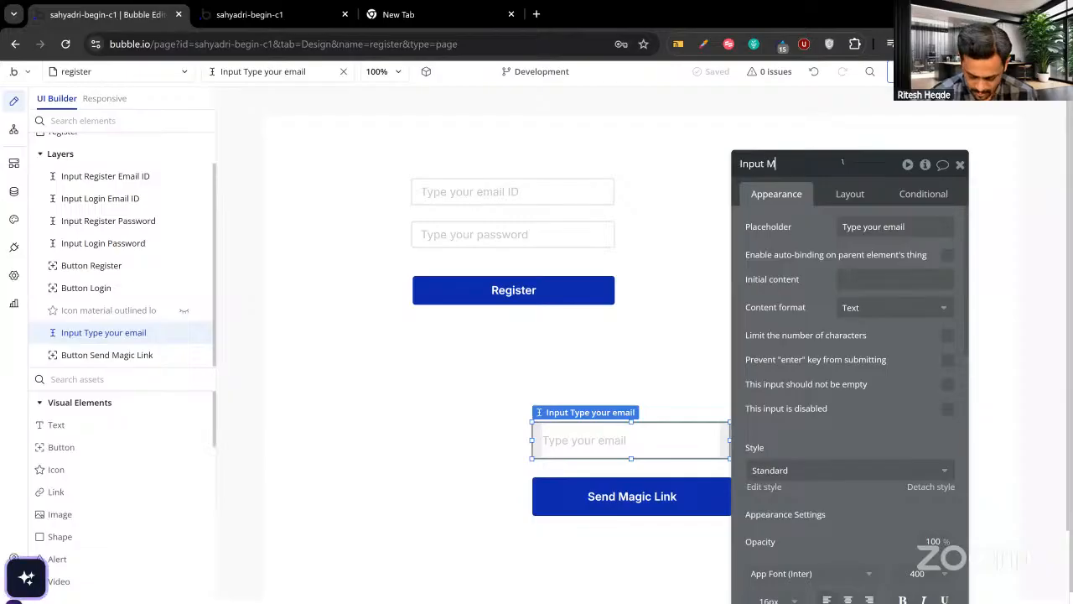
text(agic Link Email)
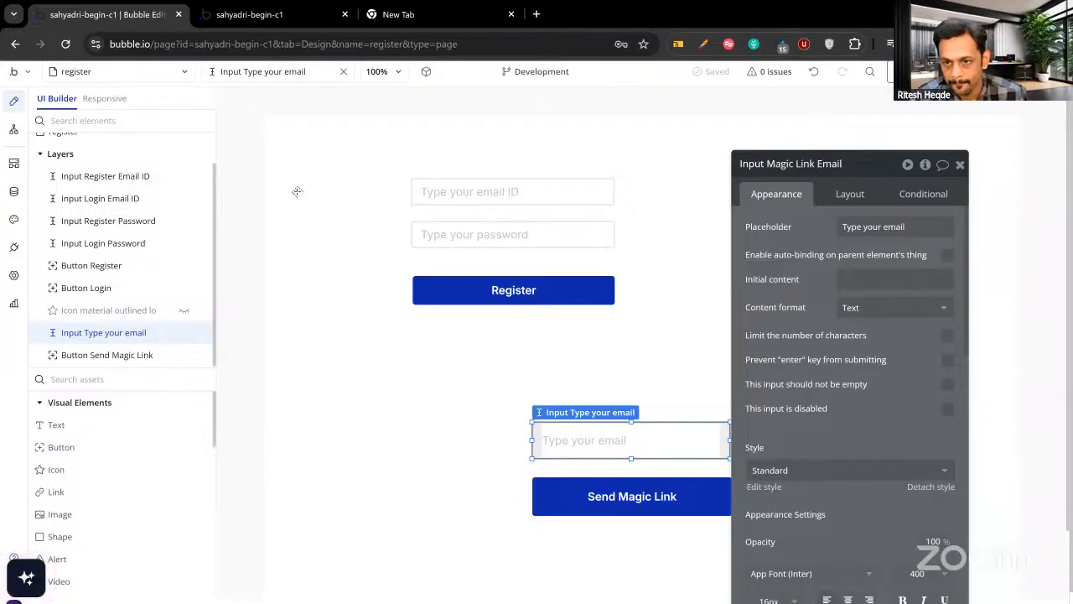
key(Return)
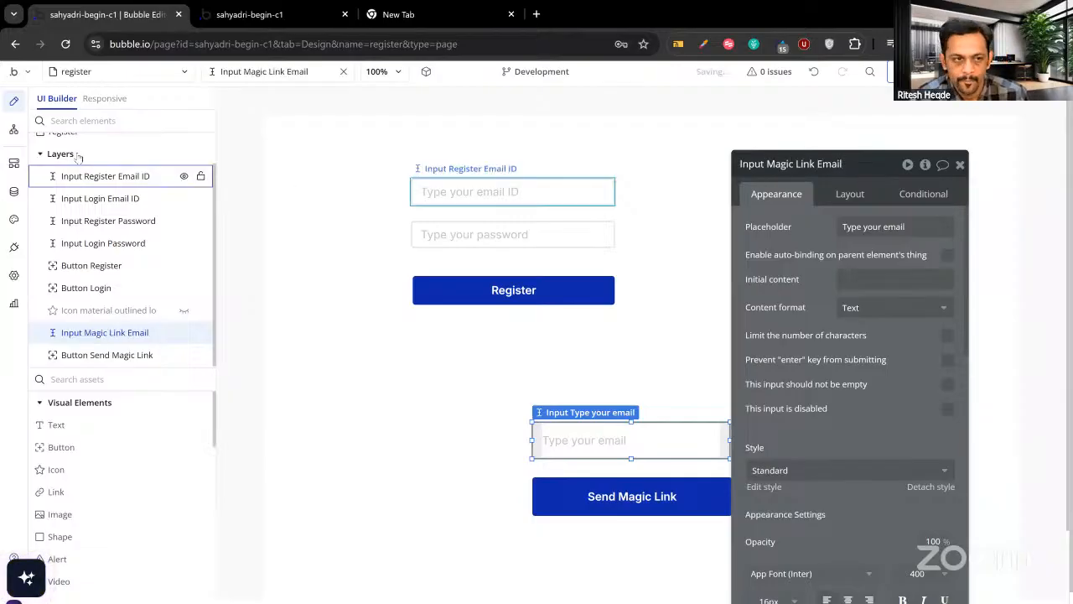
click(13, 129)
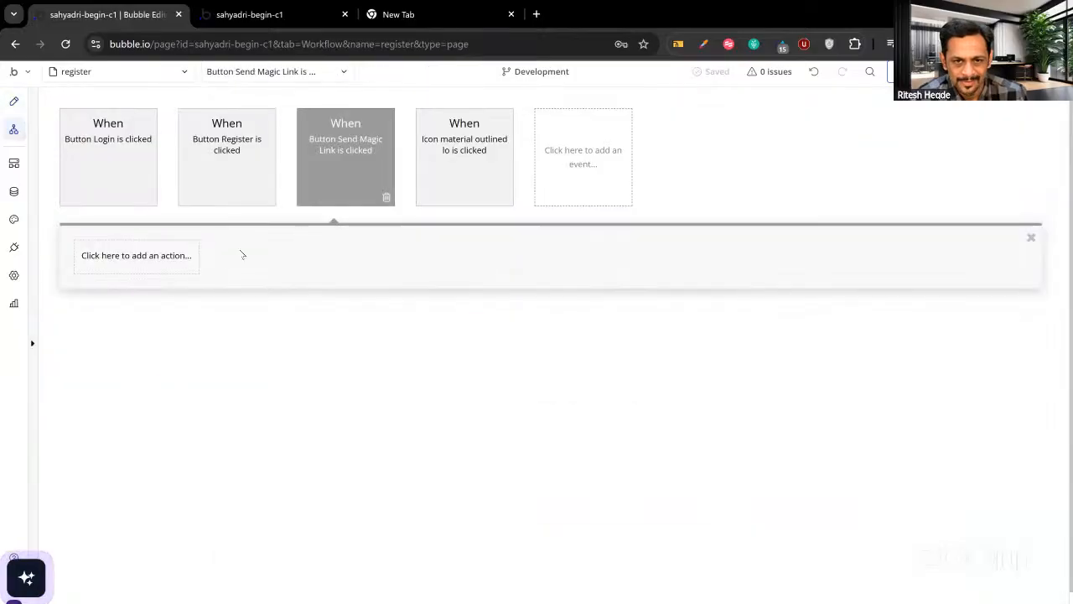
Add a 'Send magic login link' action whose email is Input Magic Link Email's value.
click(115, 265)
text(magic)
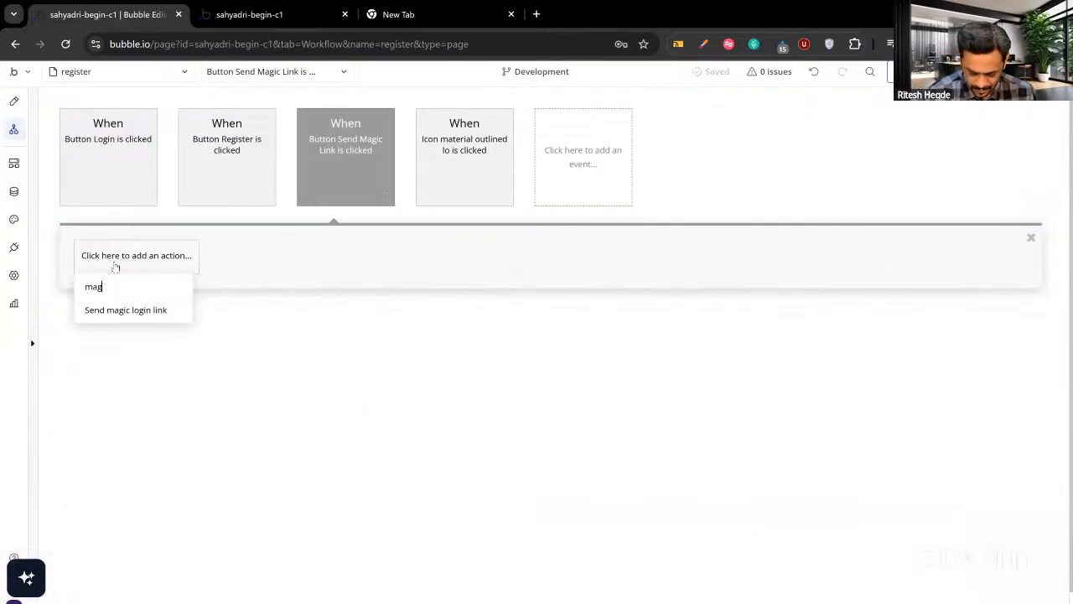
click(119, 314)
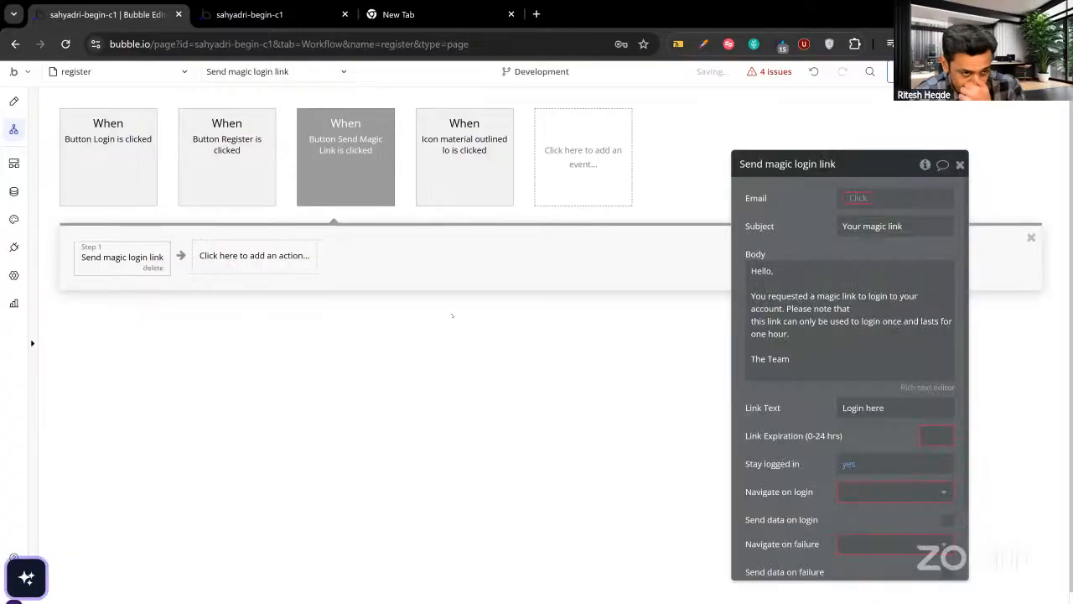
click(855, 198)
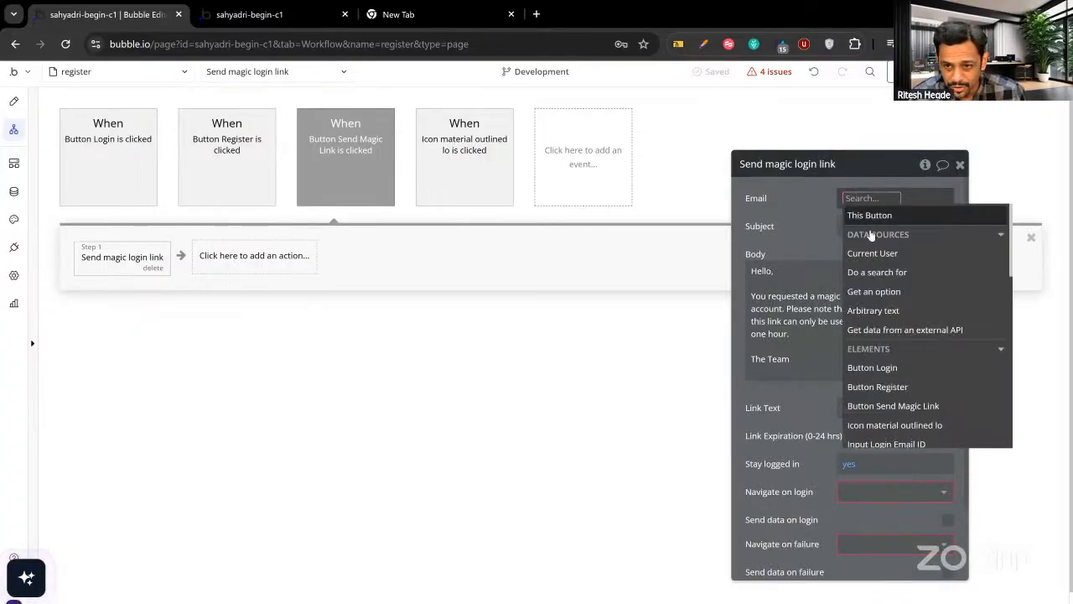
text(mag)
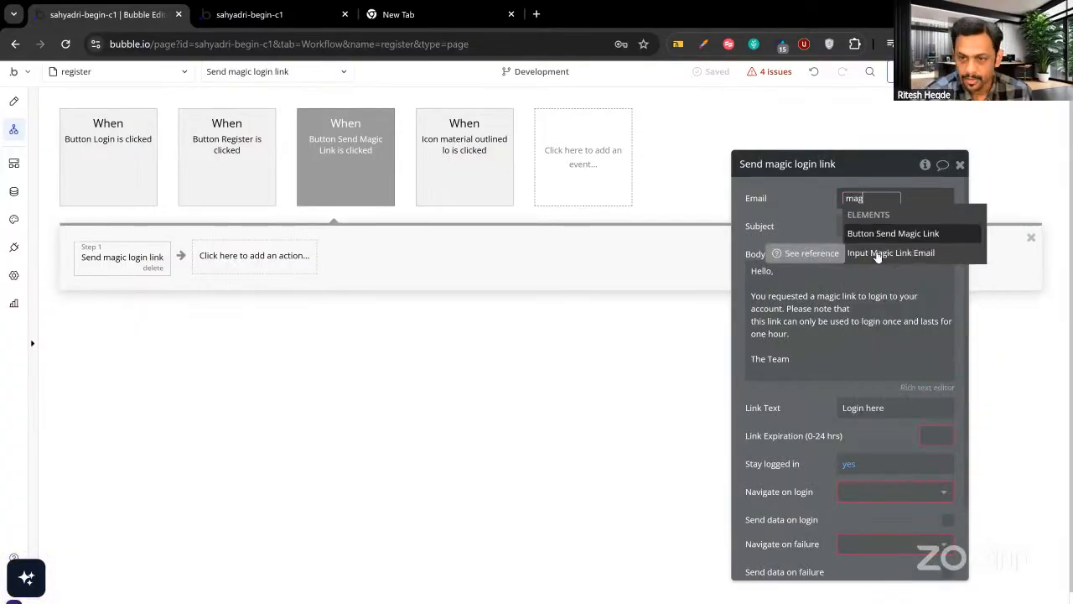
click(884, 252)
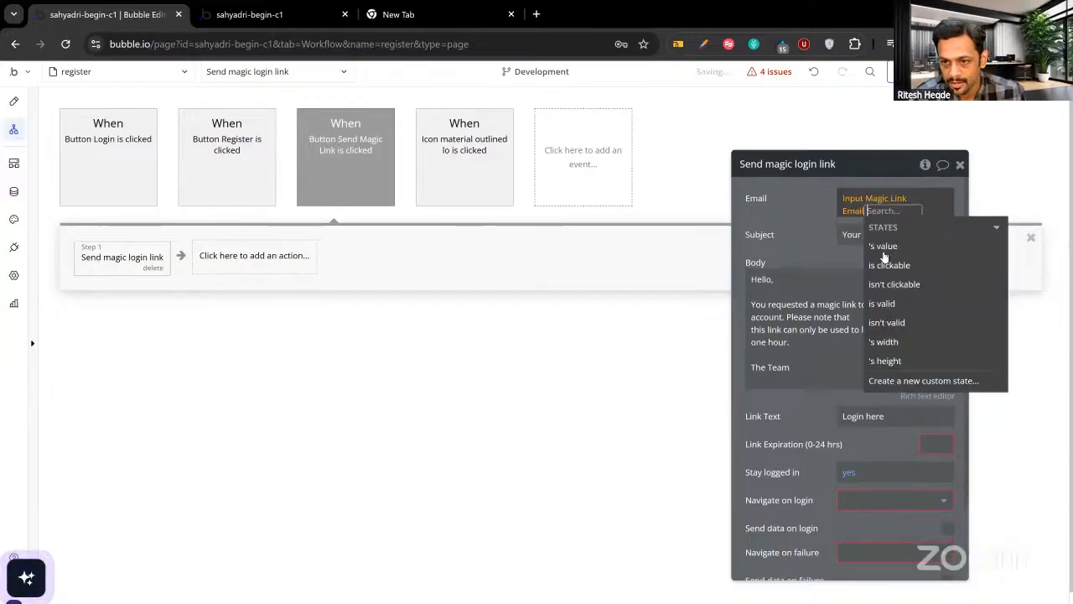
click(880, 242)
click(791, 234)
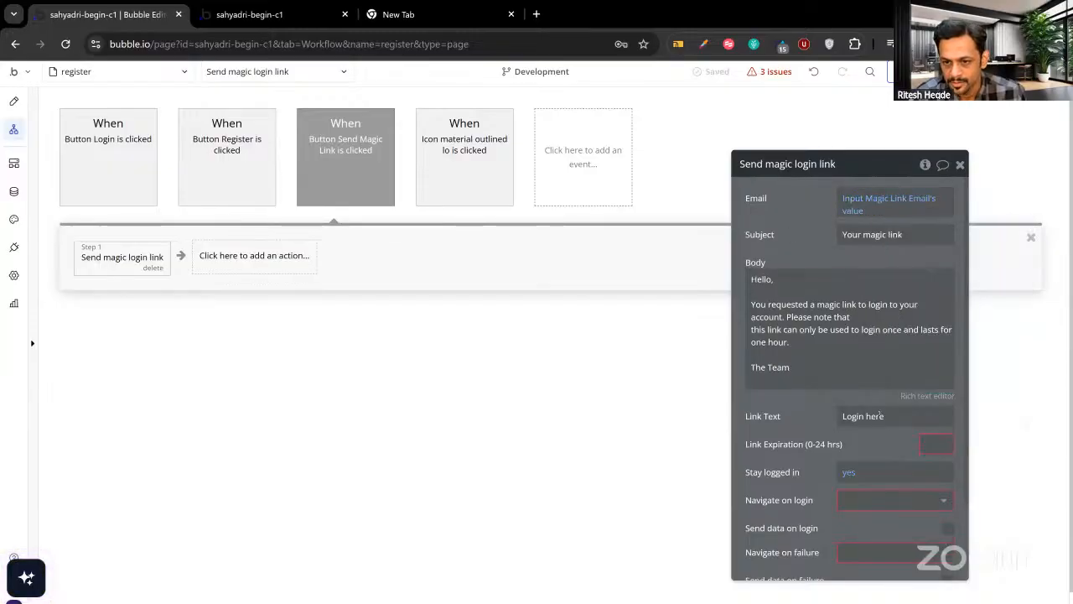
Set link expiration to 1 hour, navigate to admin on login and register on failure.
click(929, 443)
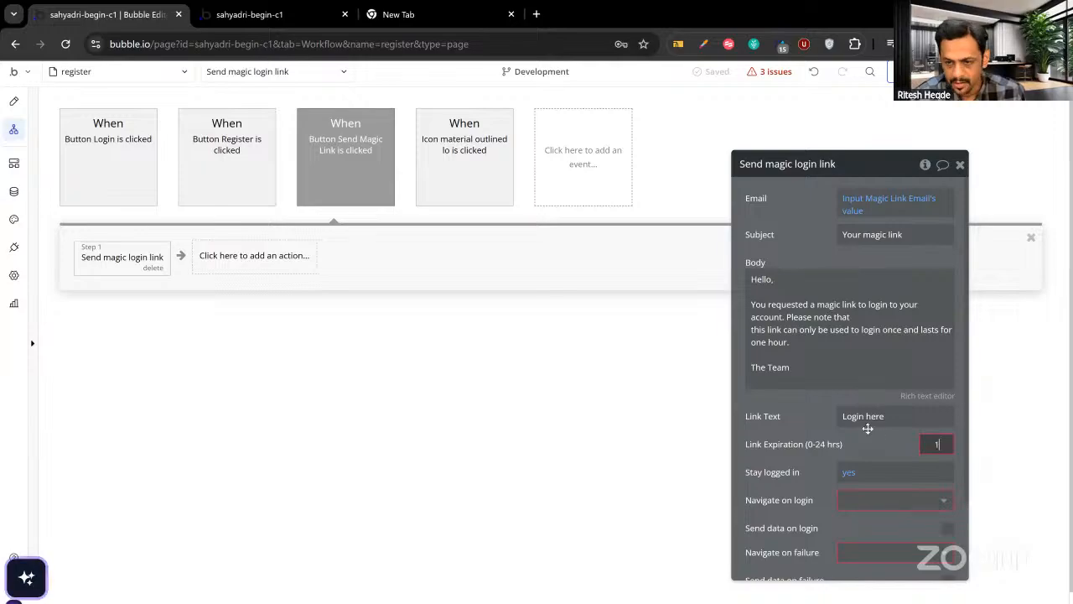
text(1)
scroll(867, 424, down, 1)
click(872, 402)
click(872, 401)
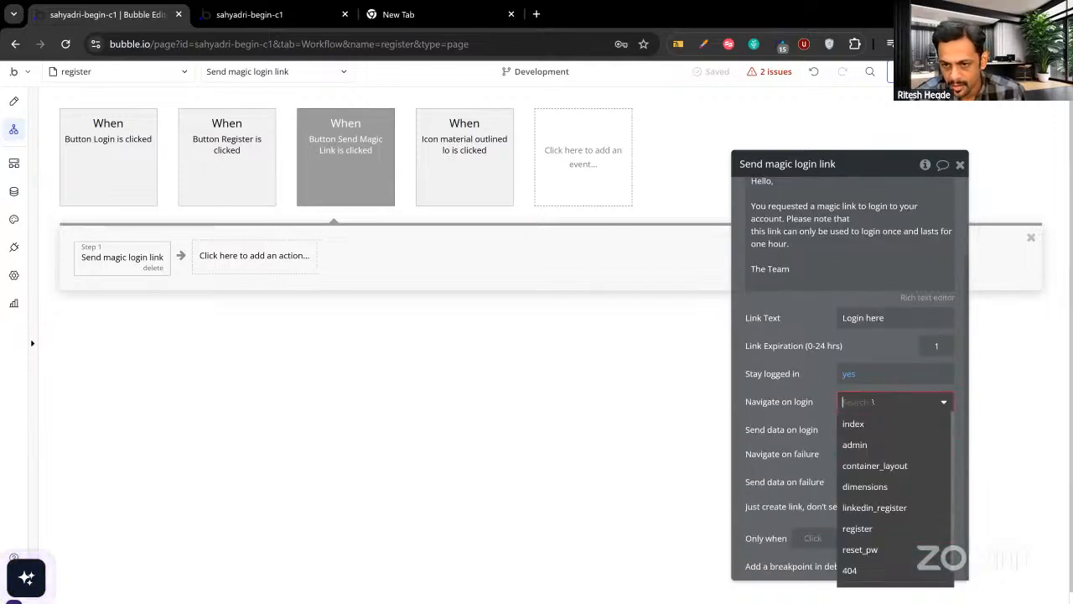
click(863, 447)
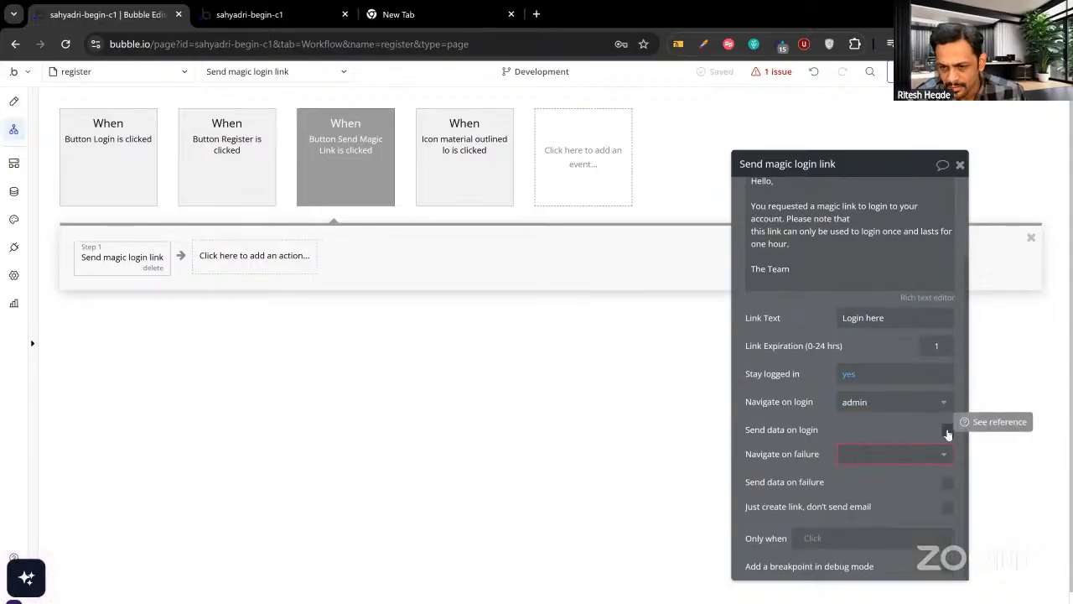
click(922, 454)
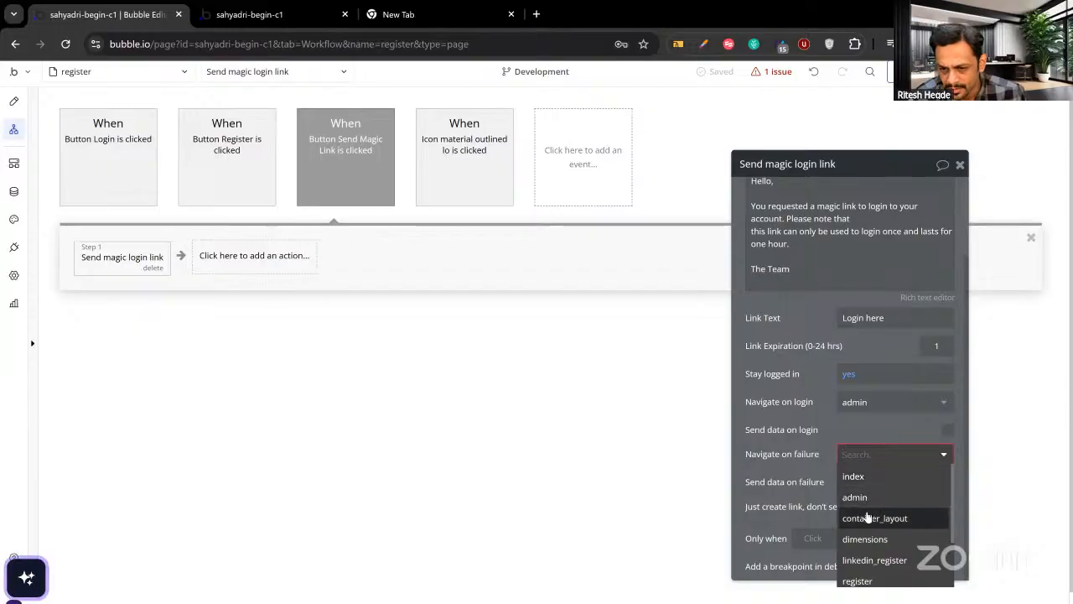
scroll(866, 532, down, 2)
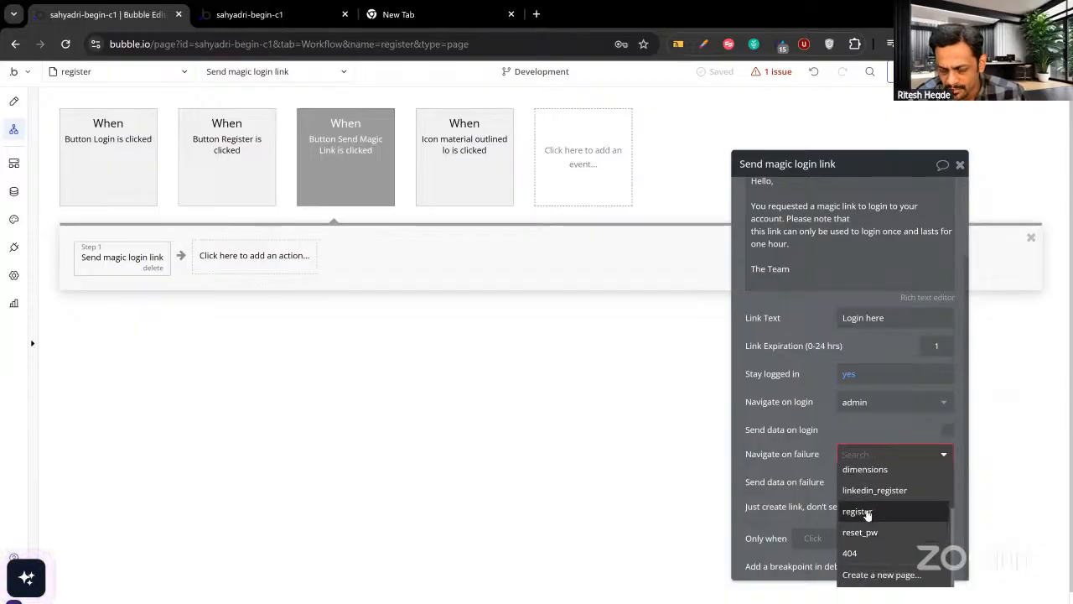
click(867, 512)
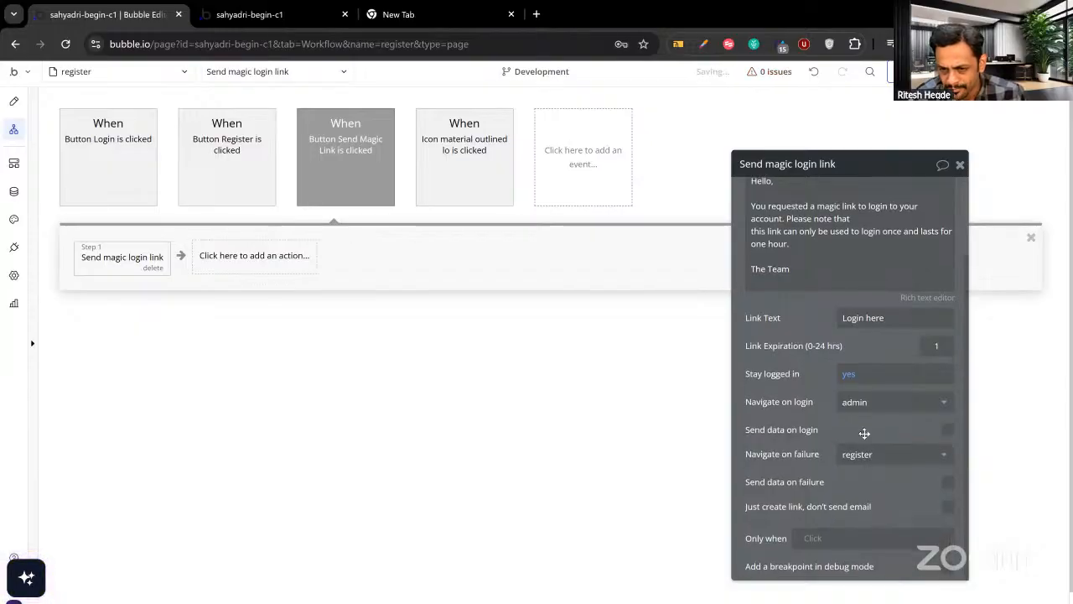
scroll(865, 434, up, 2)
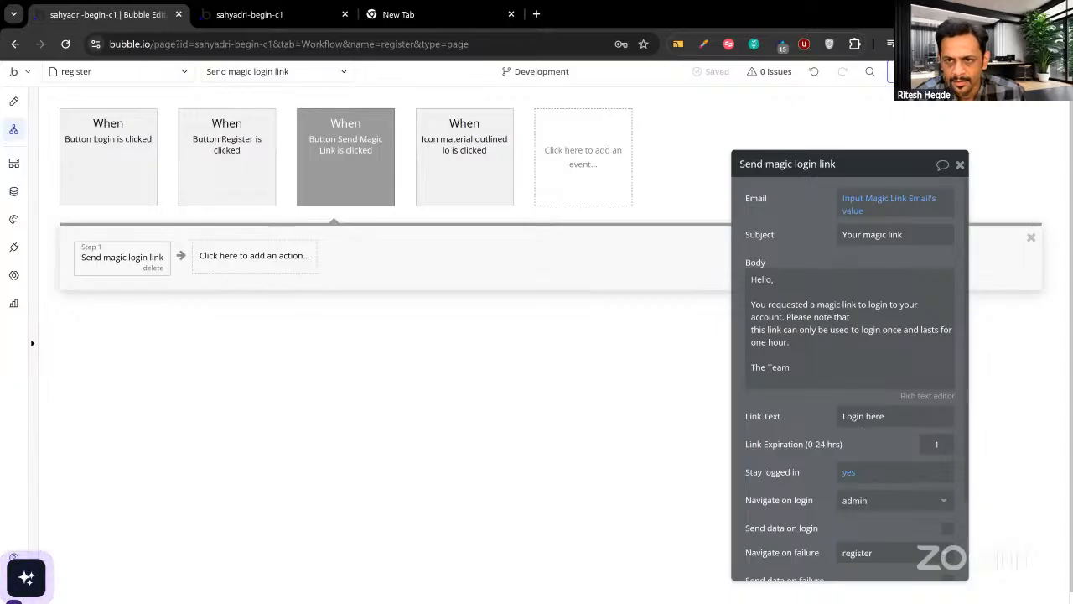
key(ctrl+p)
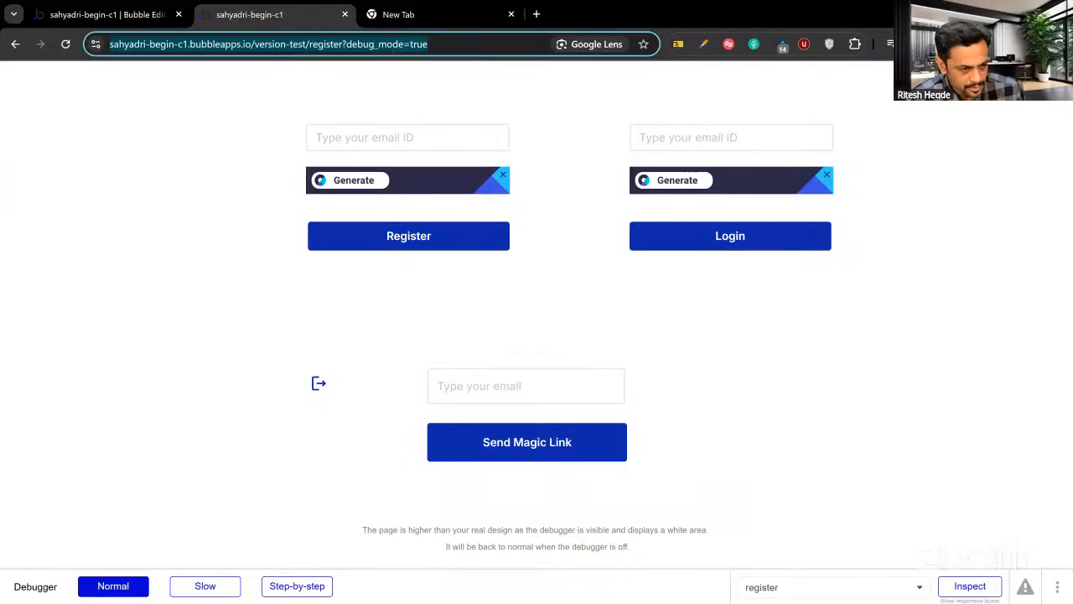
Open the register page in the test preview and focus the 'Type your email' field.
key(ctrl+shift+n)
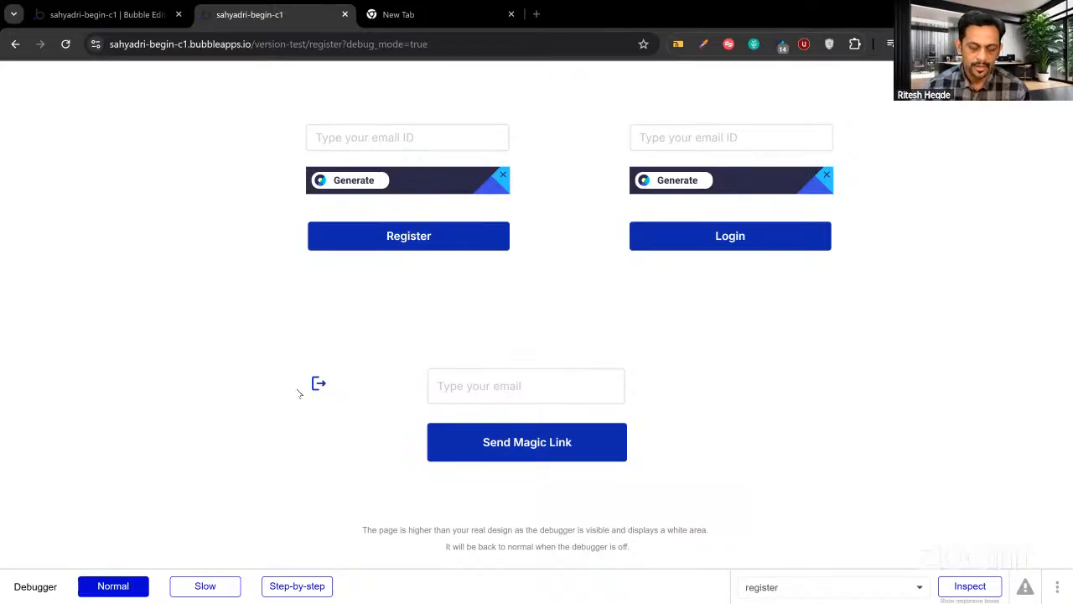
click(453, 387)
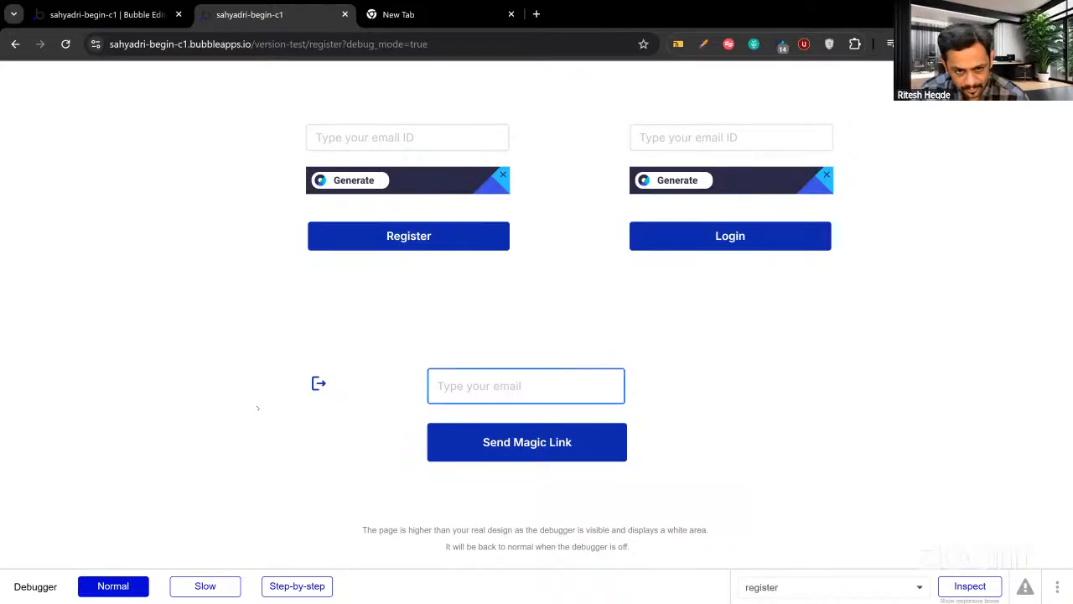
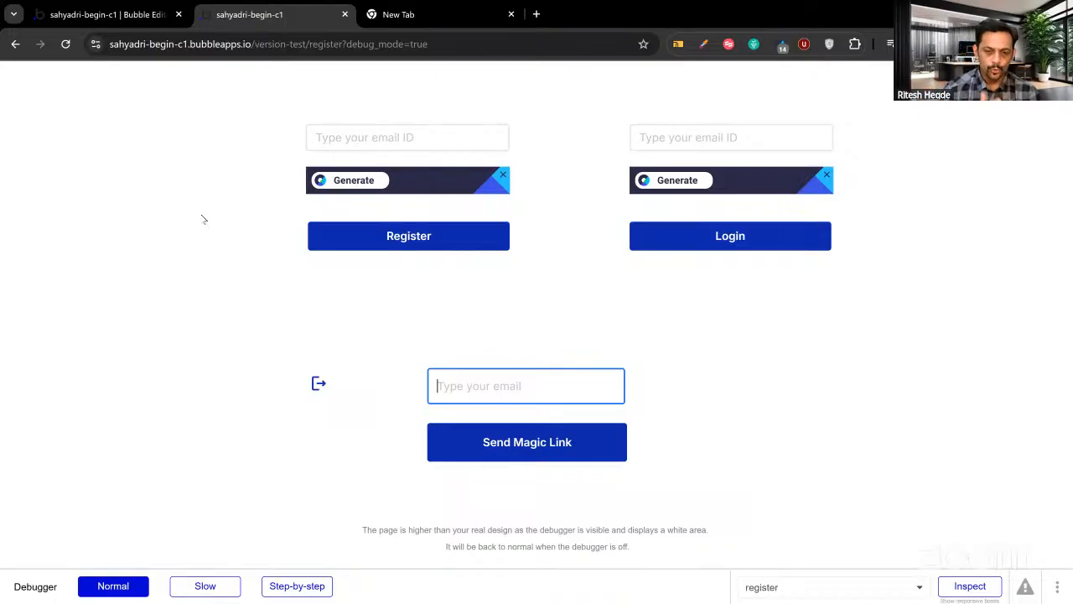
Back in the editor, switch to the admin page and show its Design view.
click(90, 19)
click(75, 72)
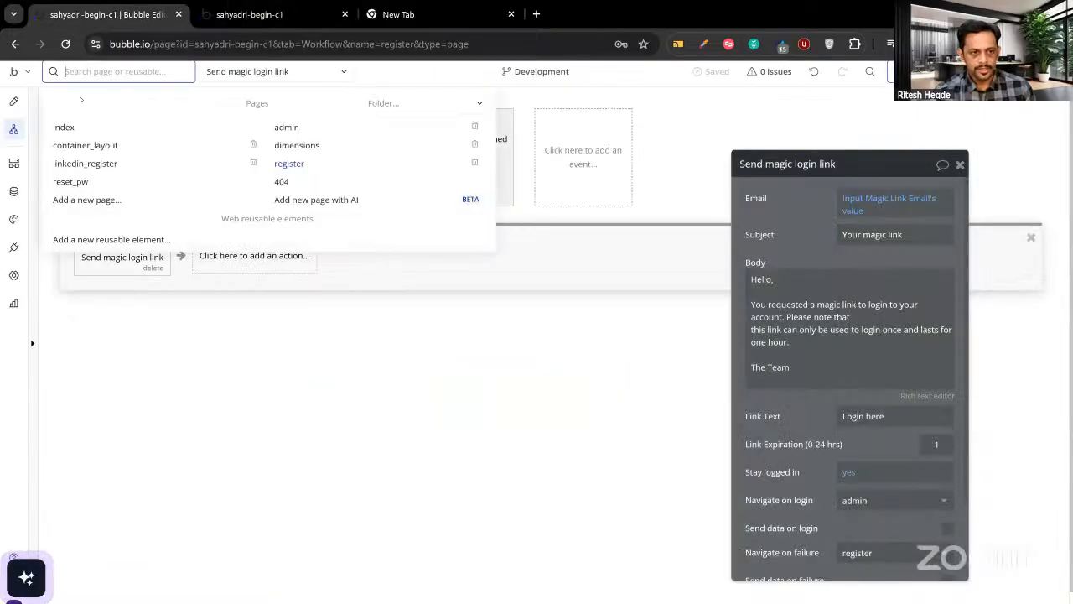
click(287, 128)
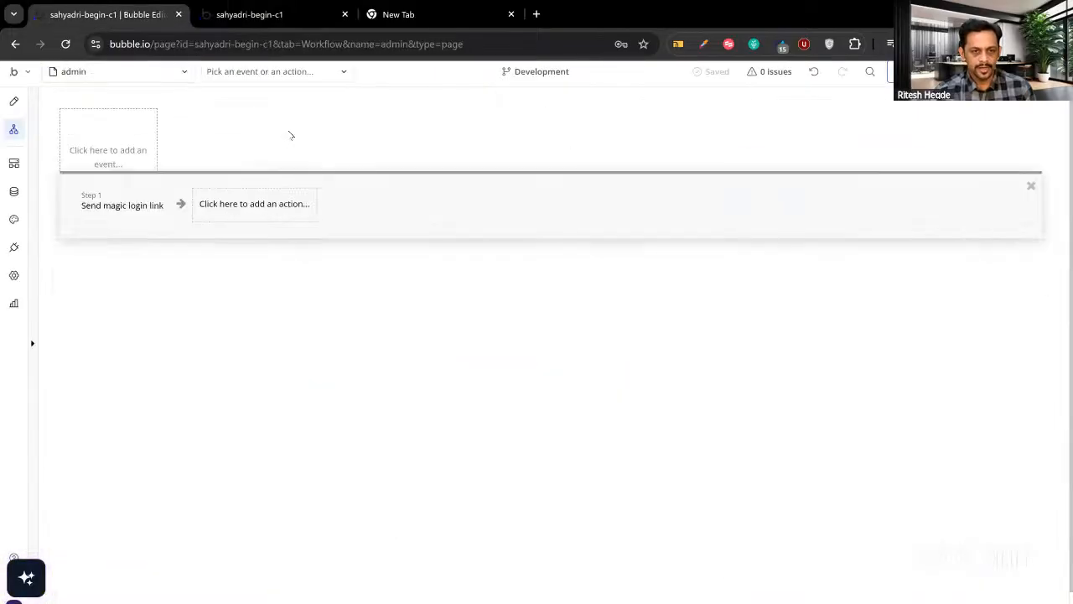
click(12, 103)
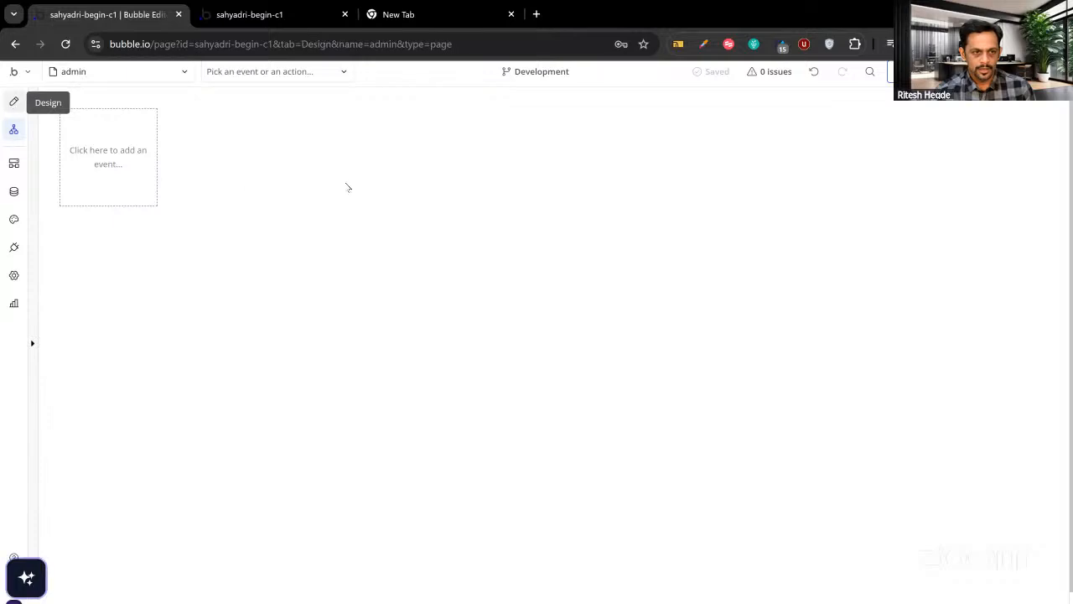
click(350, 185)
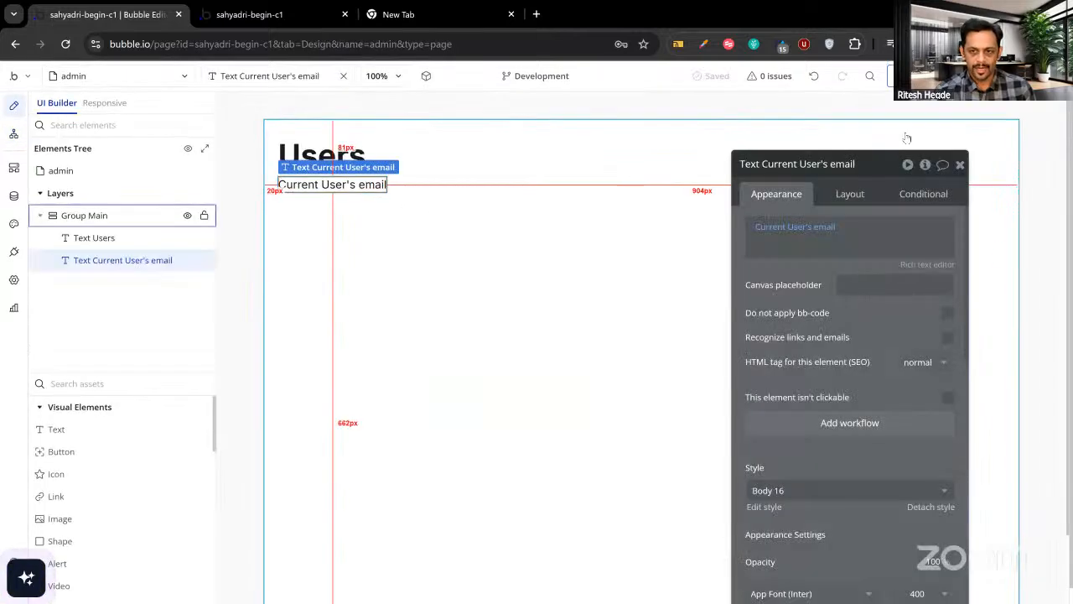
click(916, 76)
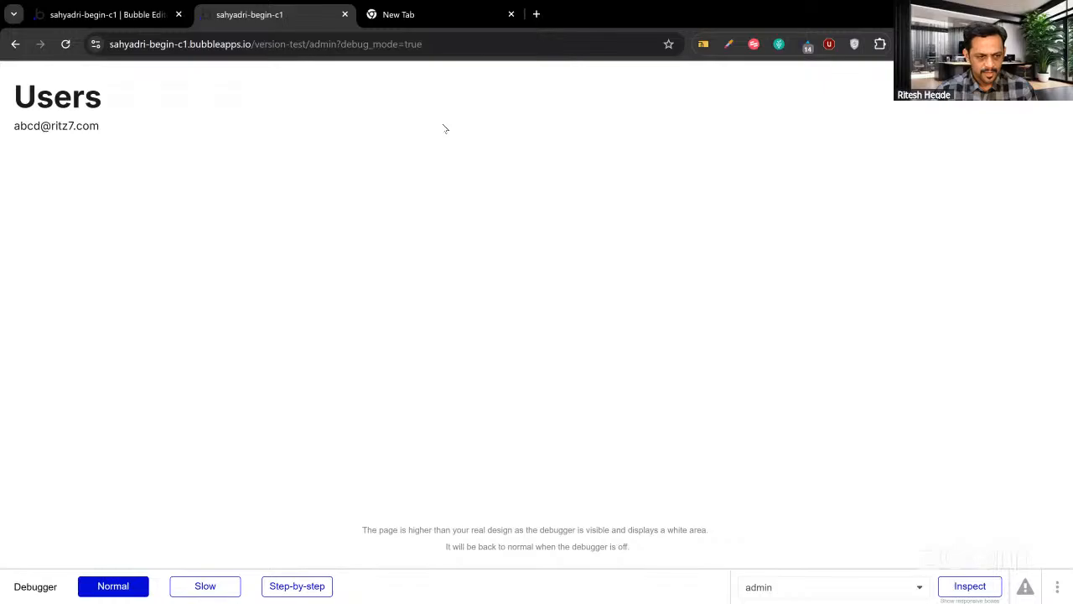
Select the email line in the preview, then return to the editor's admin page.
double_click(92, 126)
triple_click(80, 127)
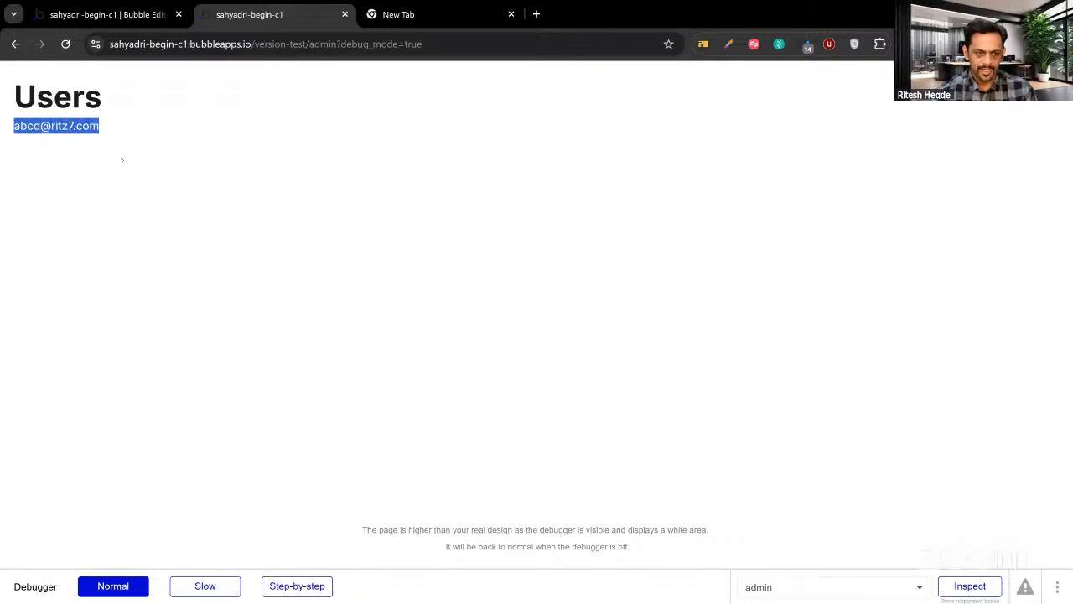
click(122, 160)
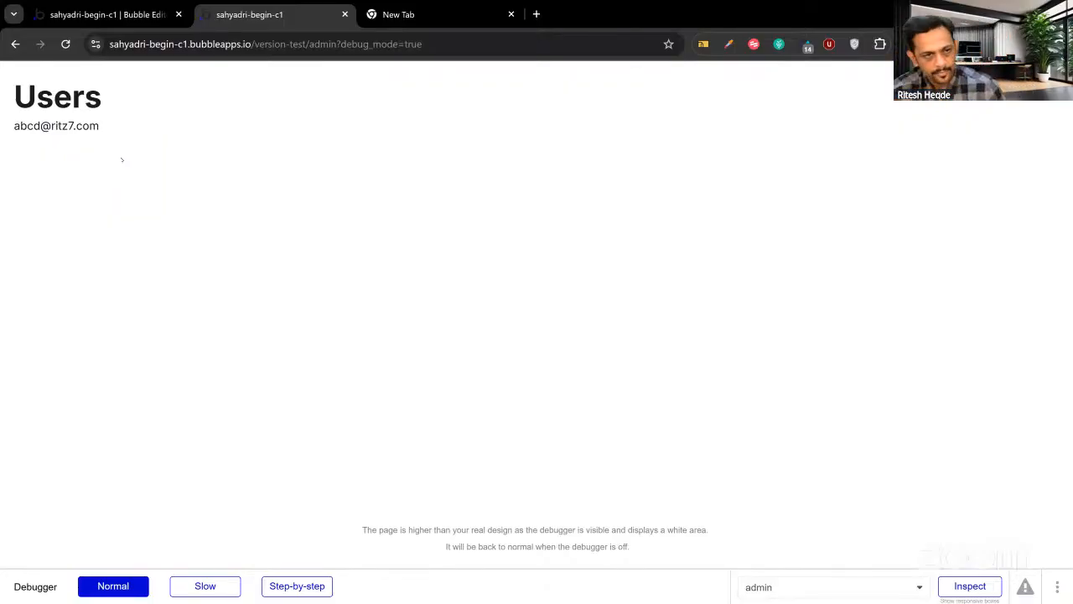
click(114, 14)
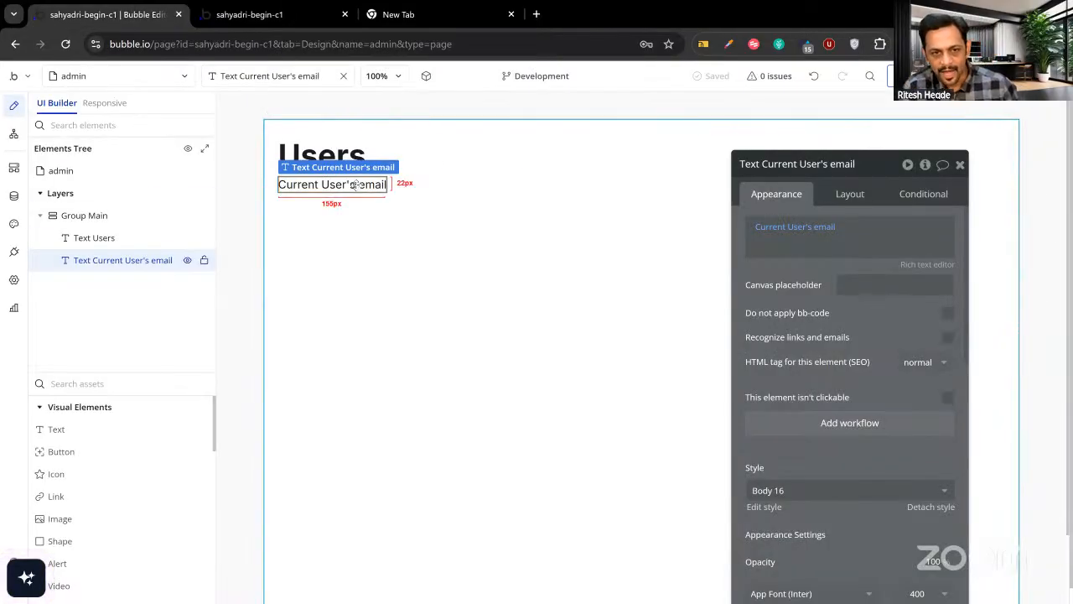
Duplicate the email text, make it show Current User's Creation Date, and check the preview.
key(ctrl+c)
key(ctrl+v)
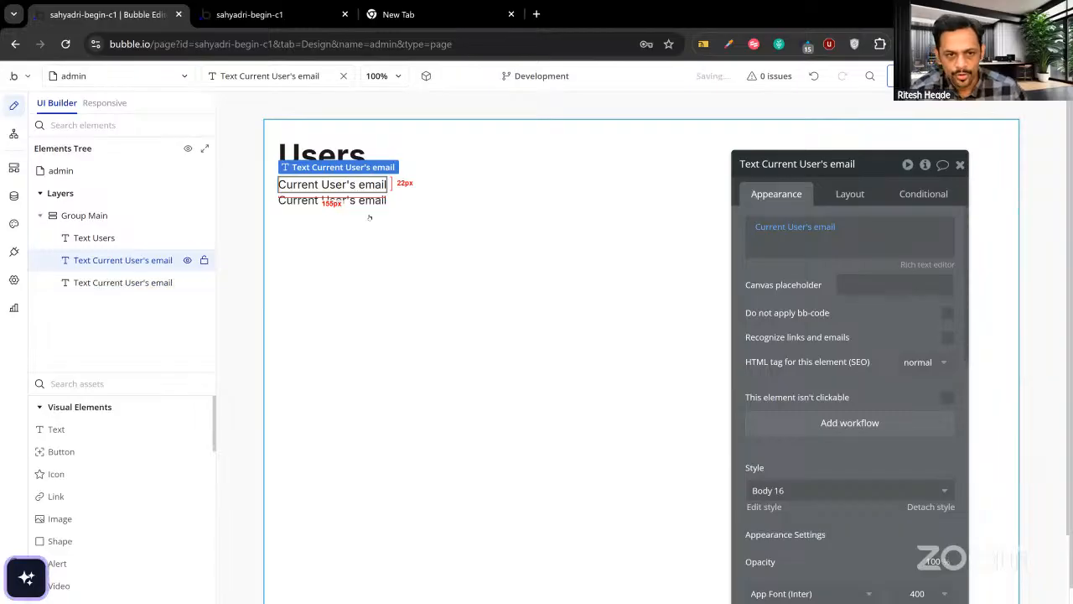
click(822, 227)
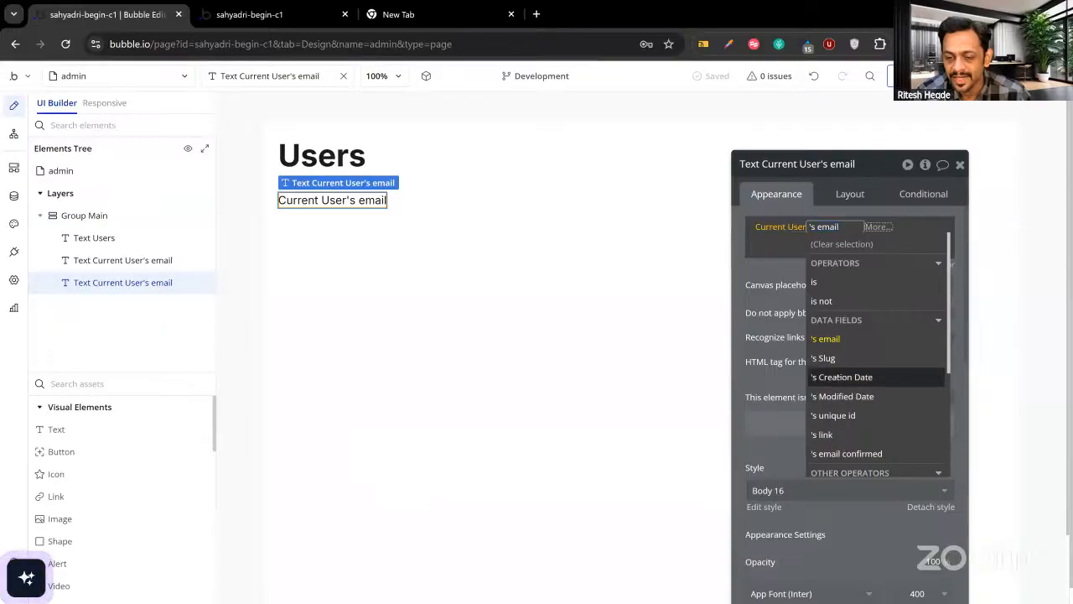
click(839, 379)
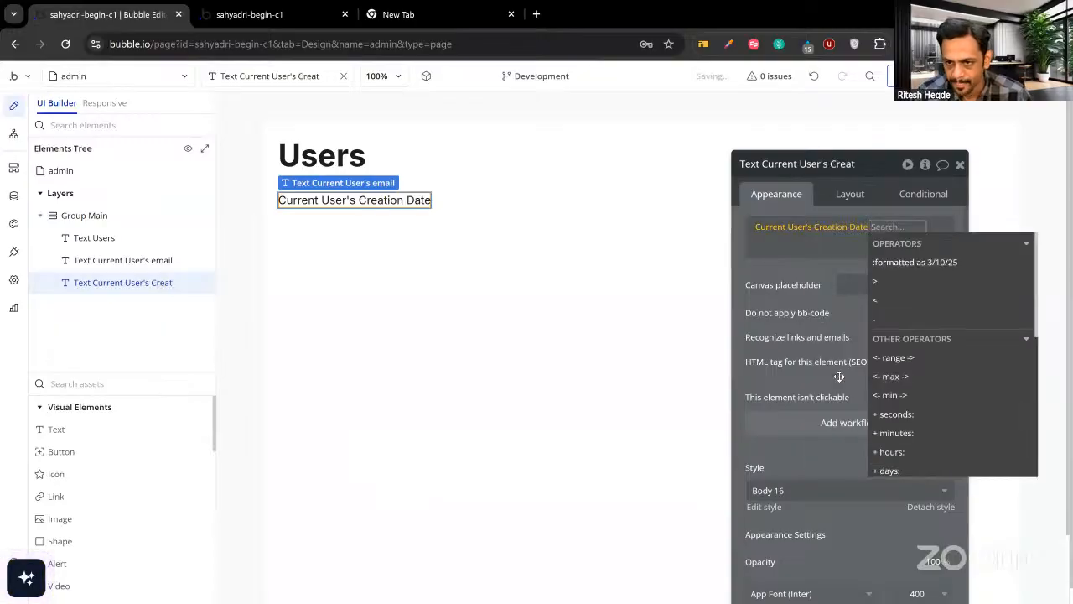
click(807, 269)
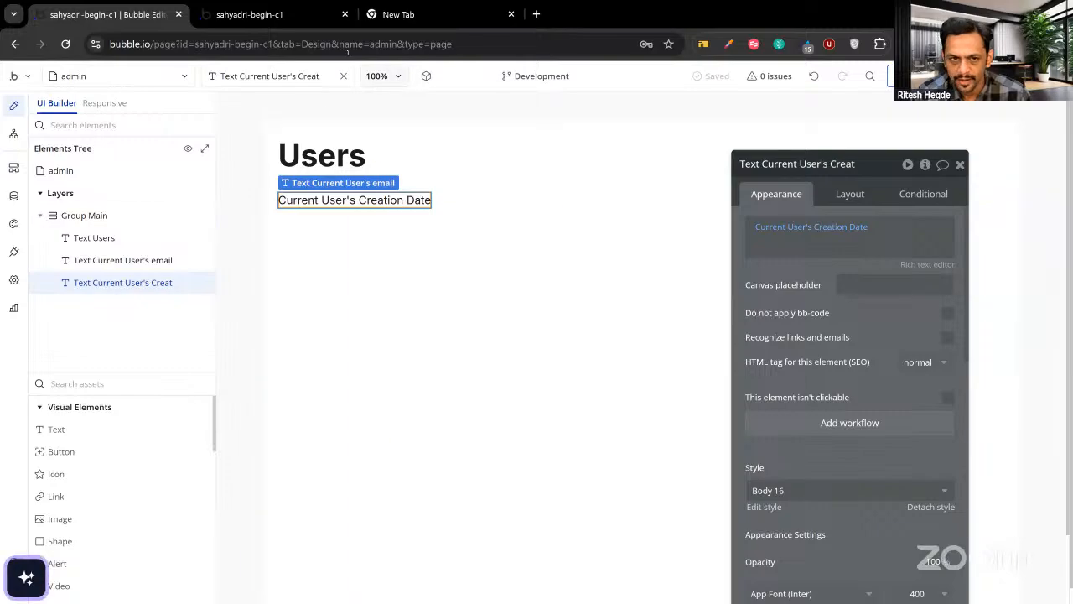
click(319, 23)
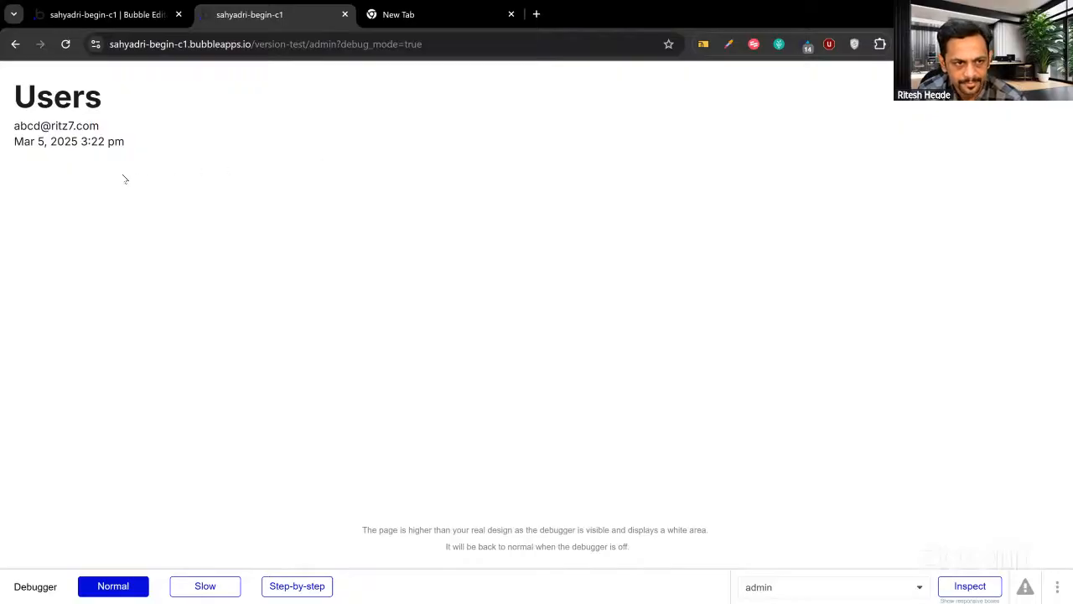
Inspect and select the displayed creation date in the preview, then return to the editor.
click(16, 141)
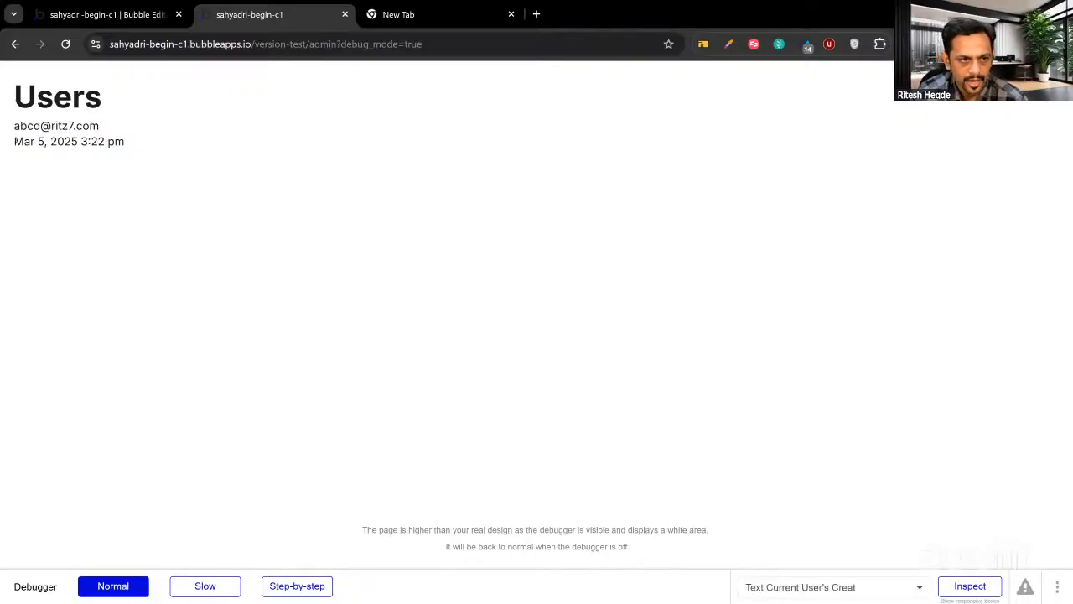
drag(16, 141, 124, 142)
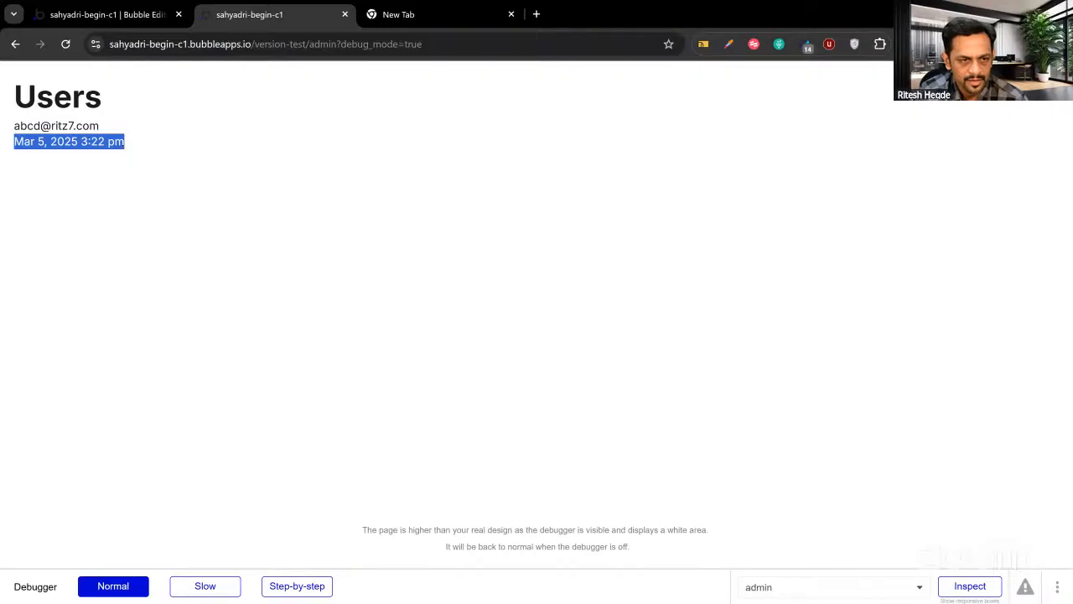
click(145, 145)
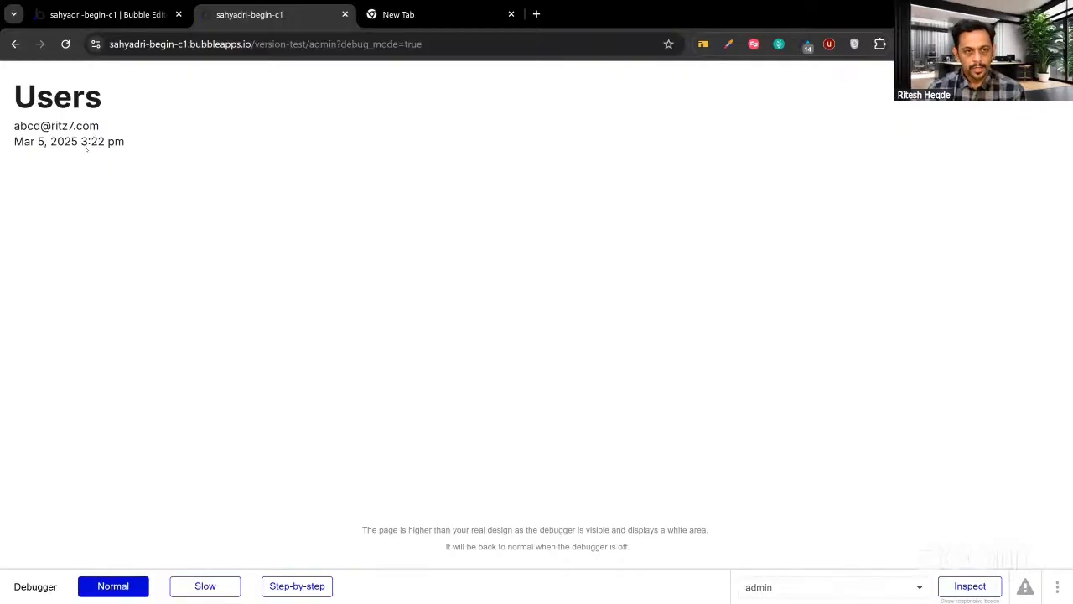
click(99, 14)
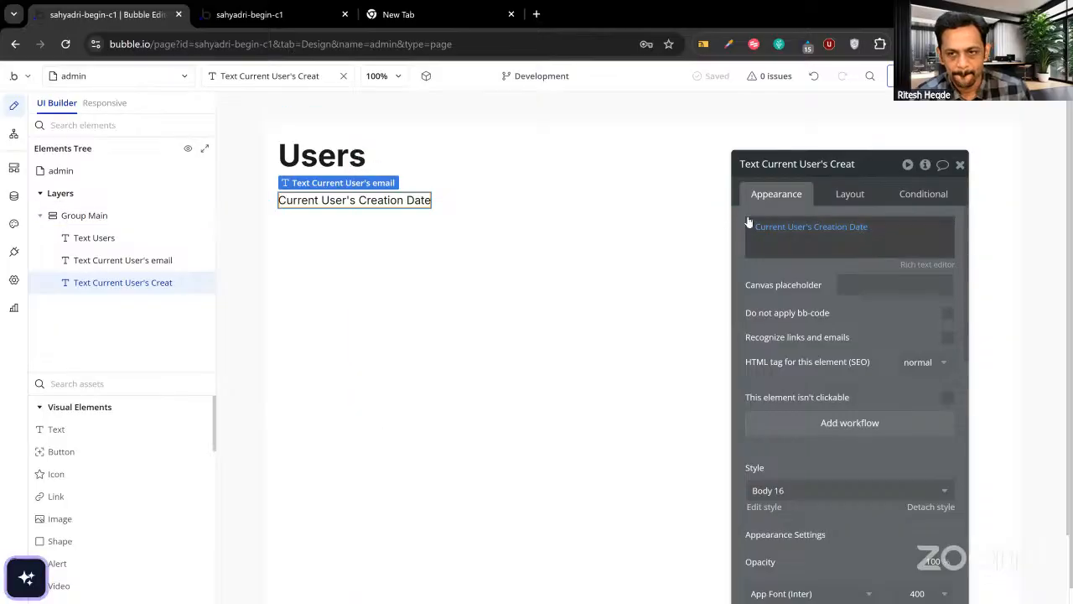
Drag a Repeating Group from Containers onto the page below the email and creation date.
click(960, 165)
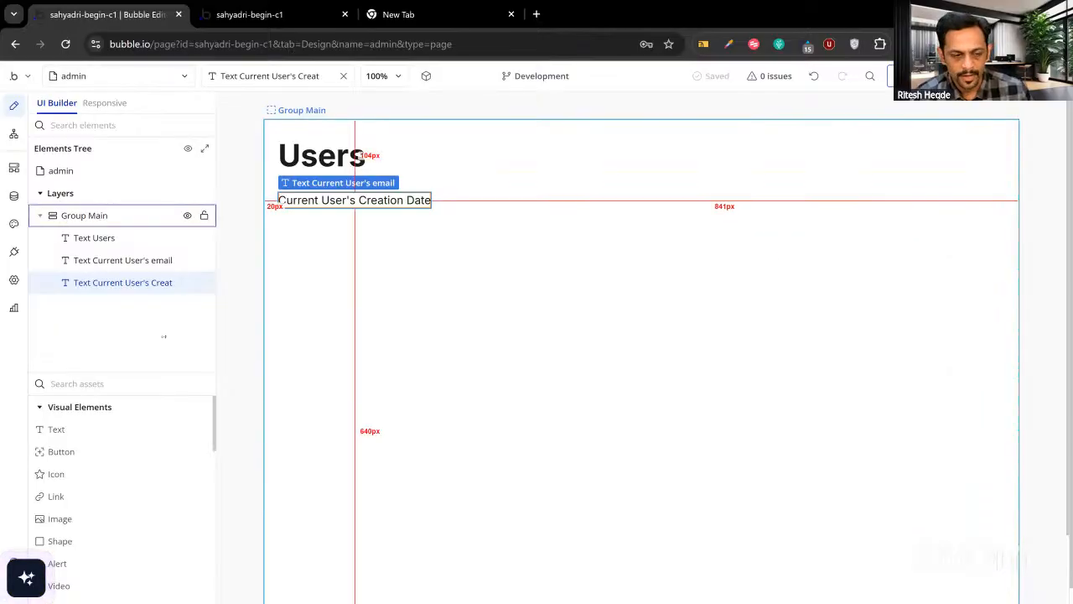
click(39, 406)
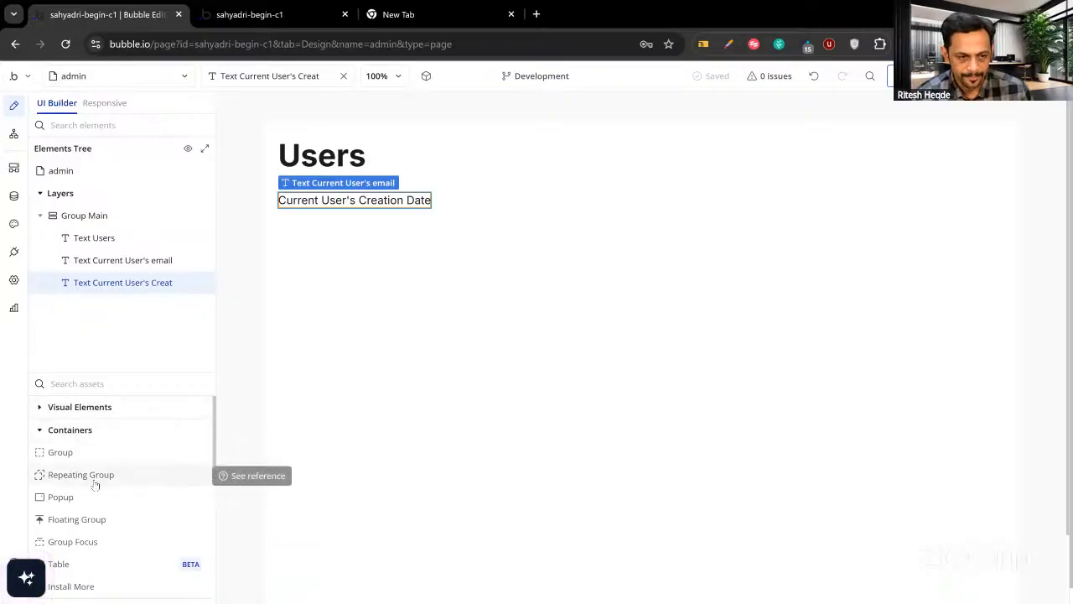
drag(95, 483, 295, 382)
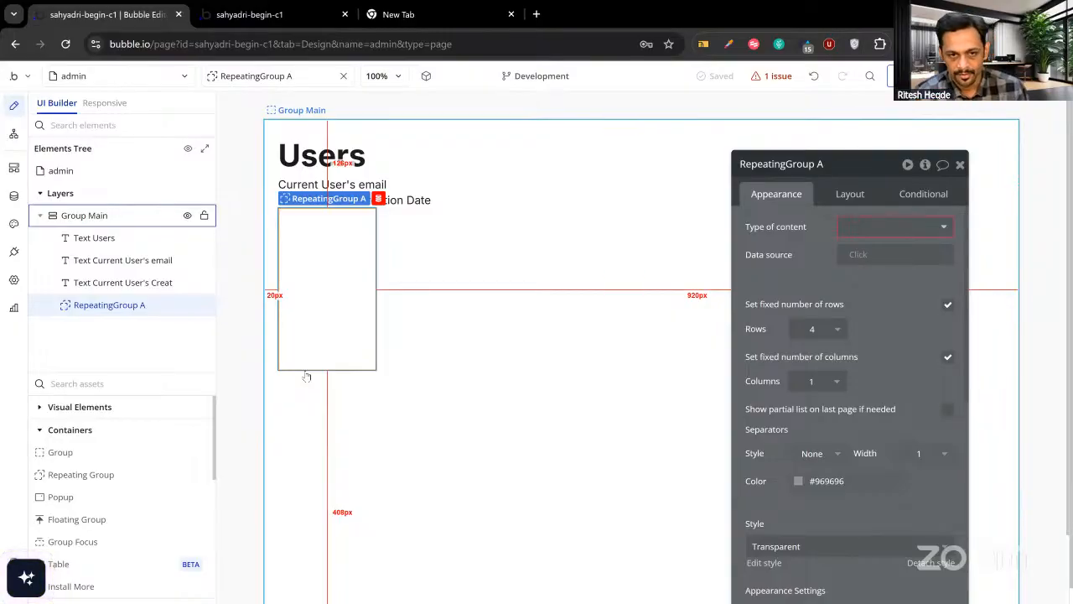
Set the repeating group's Type of content to User.
drag(793, 290, 568, 267)
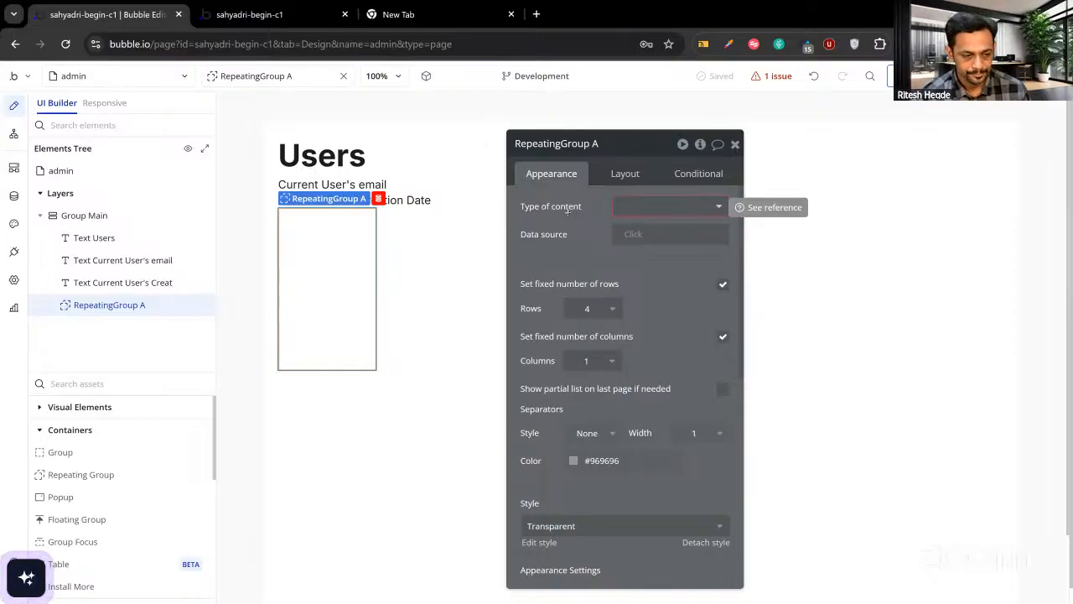
click(640, 206)
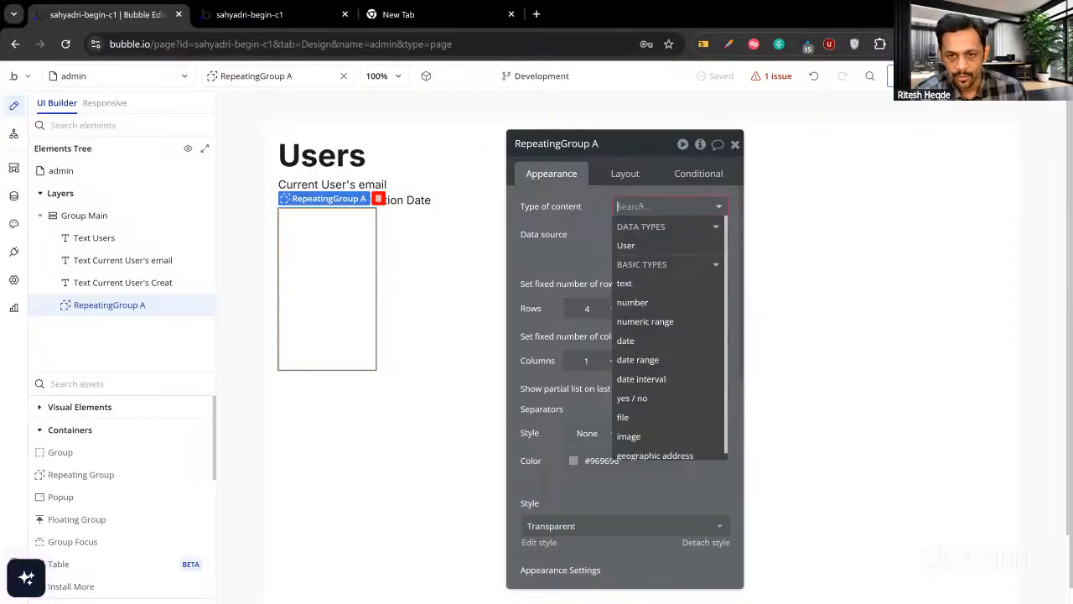
click(628, 247)
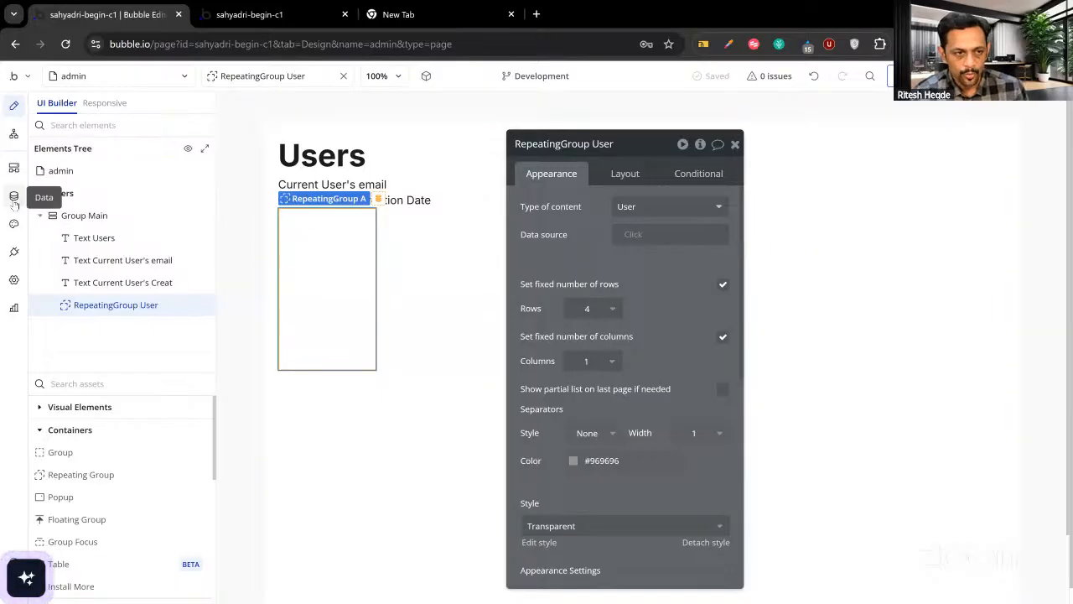
click(14, 201)
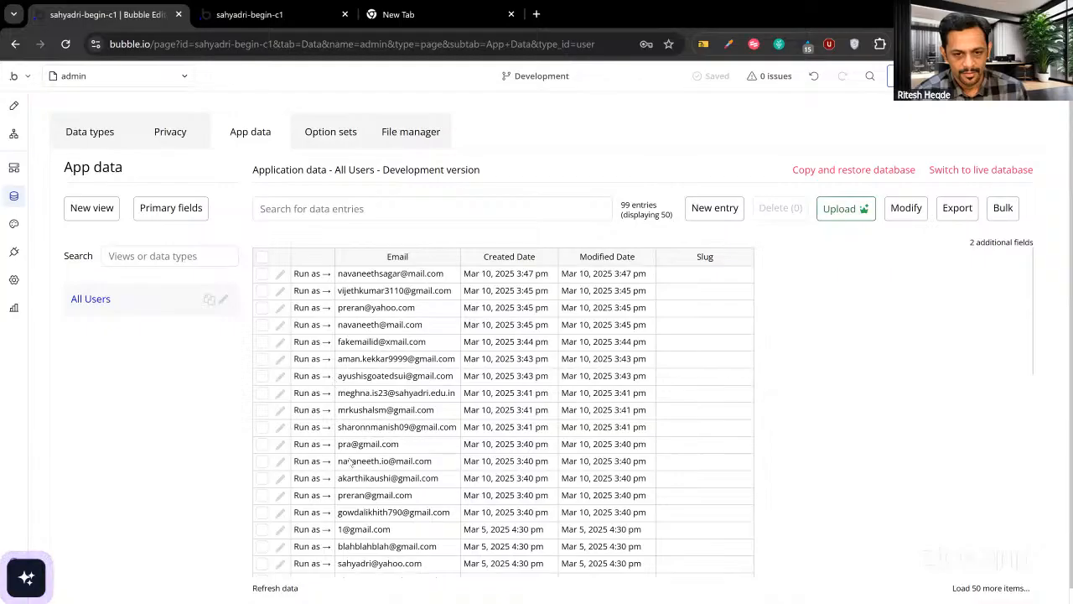
scroll(352, 467, down, 3)
scroll(352, 467, up, 2)
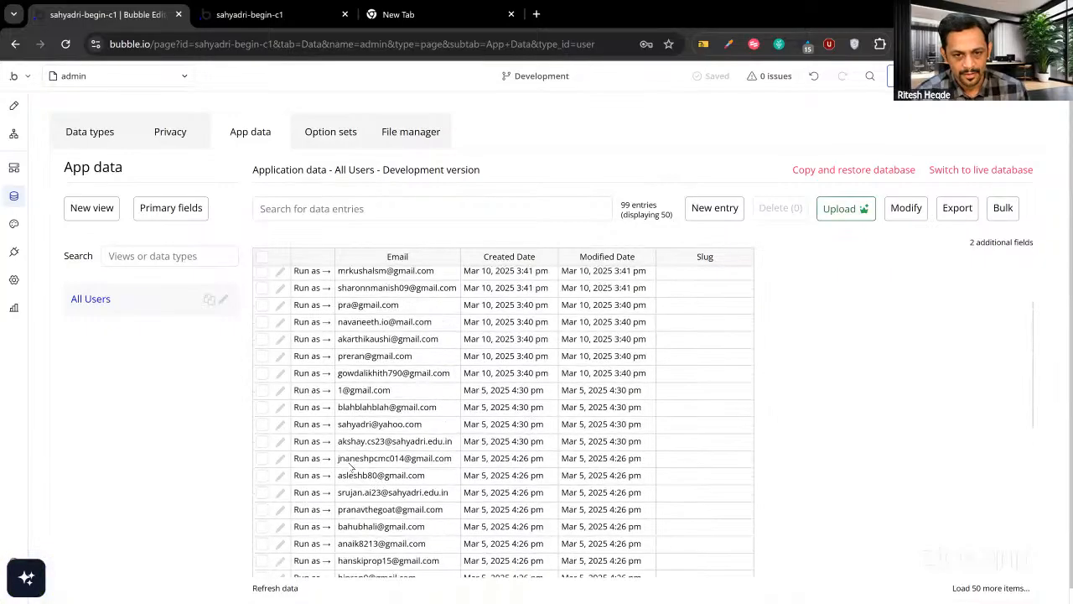
scroll(352, 467, up, 2)
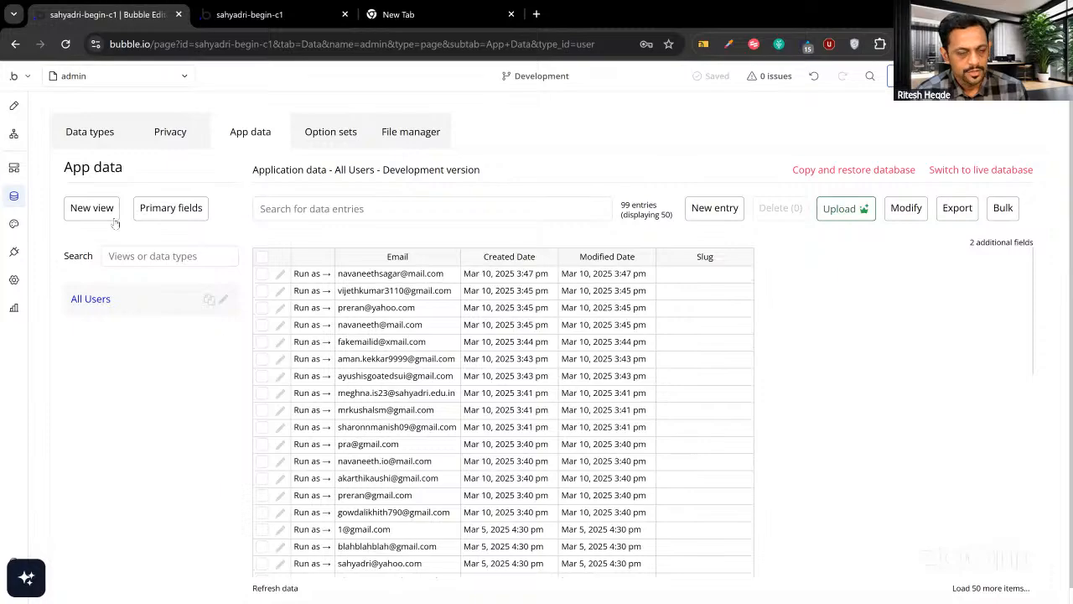
click(13, 105)
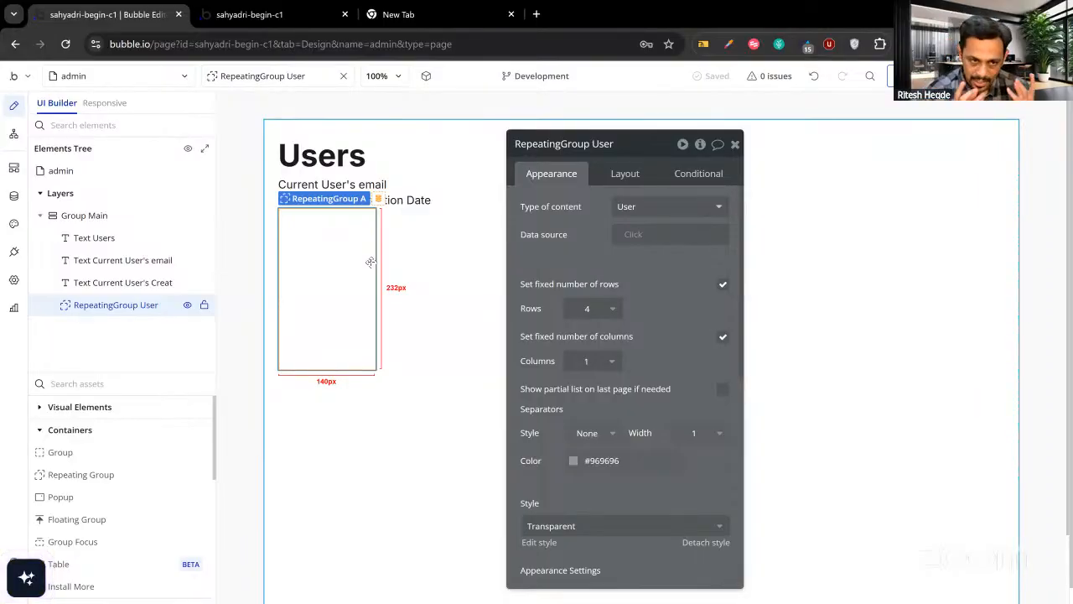
Set the repeating group's data source to Do a search for Users.
click(632, 235)
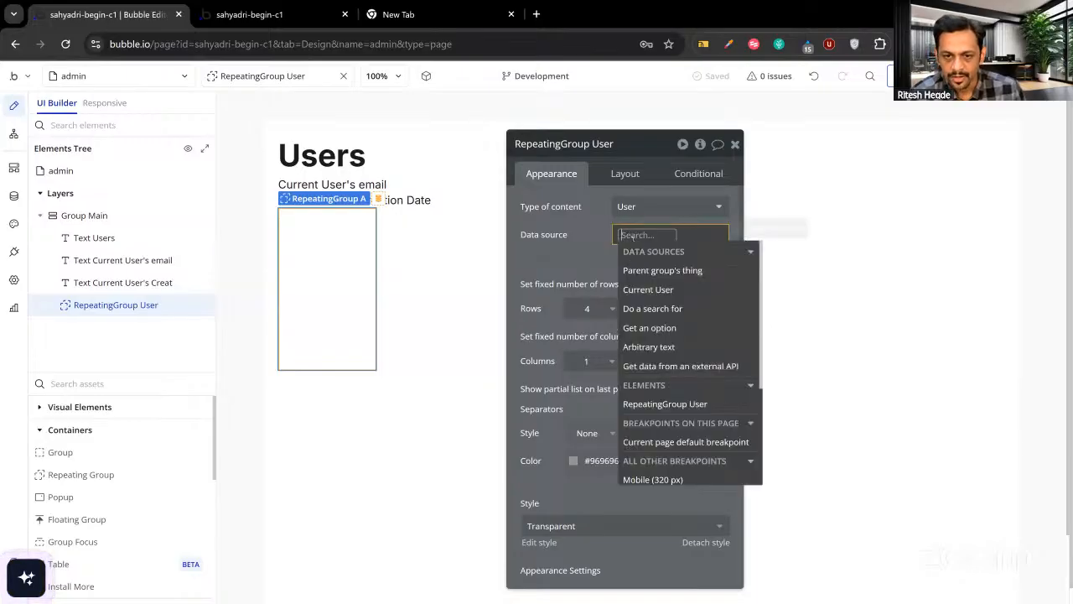
click(648, 311)
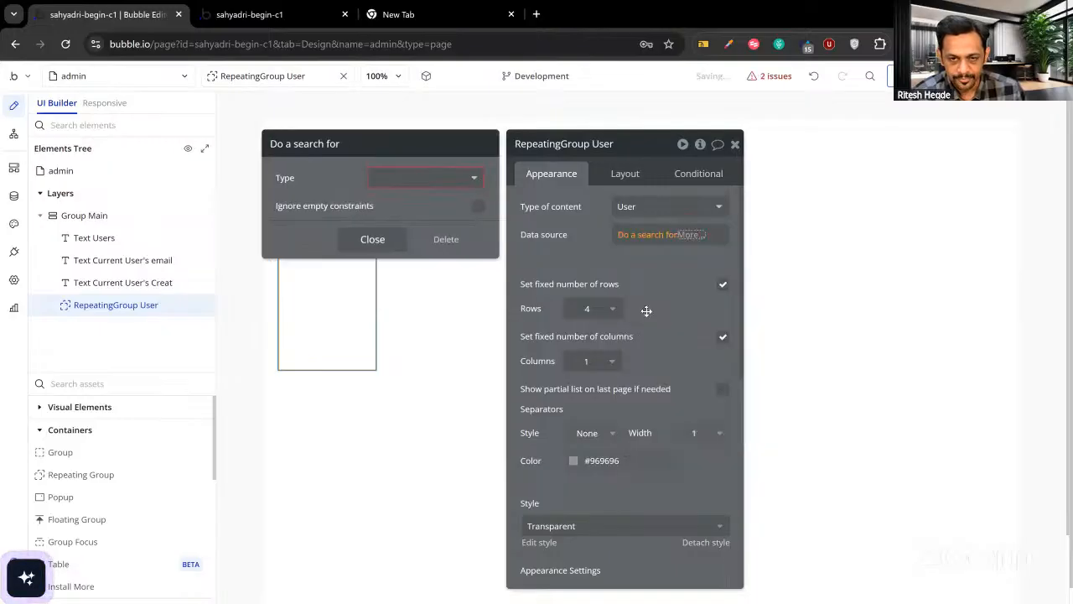
right_click(633, 240)
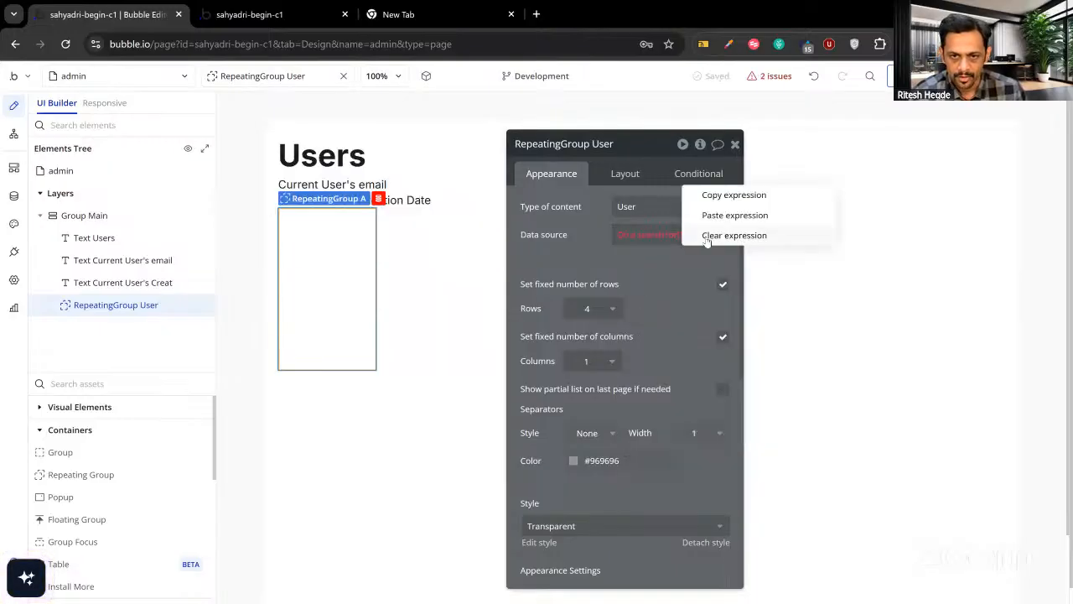
click(705, 240)
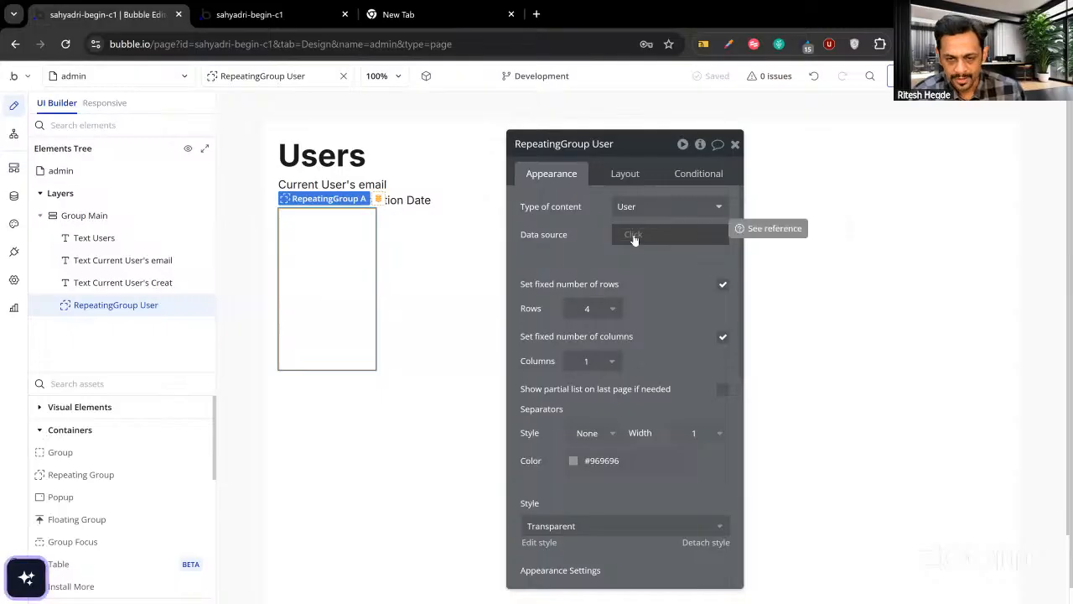
click(633, 238)
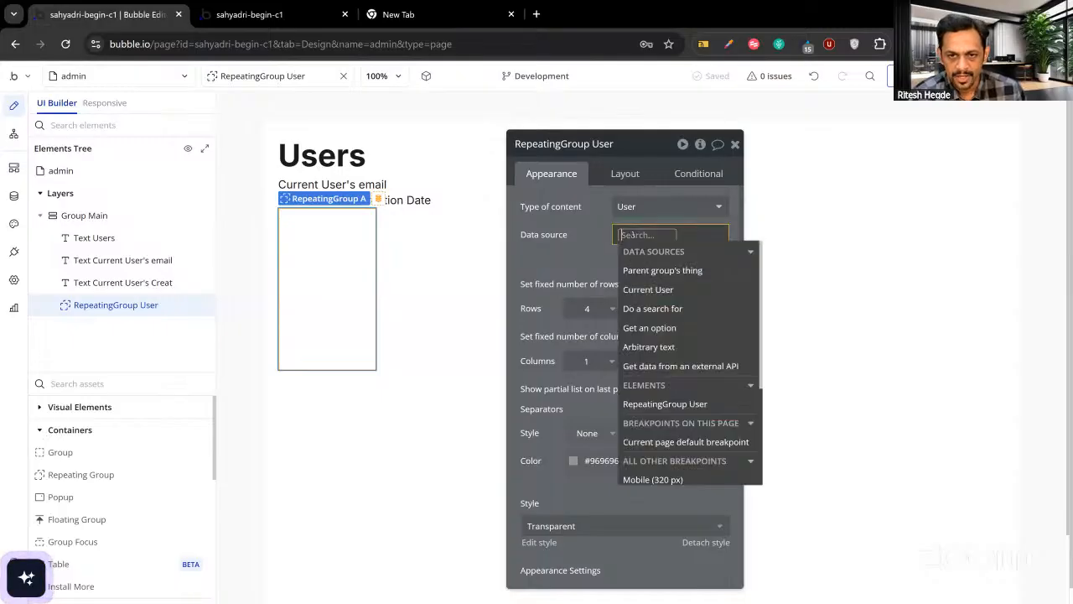
click(648, 309)
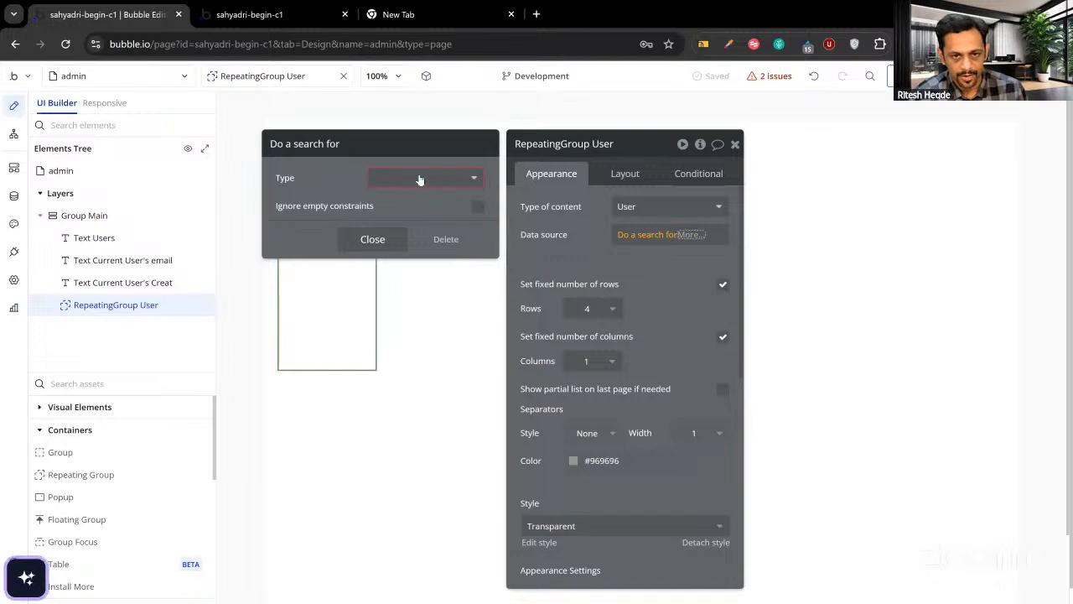
click(422, 178)
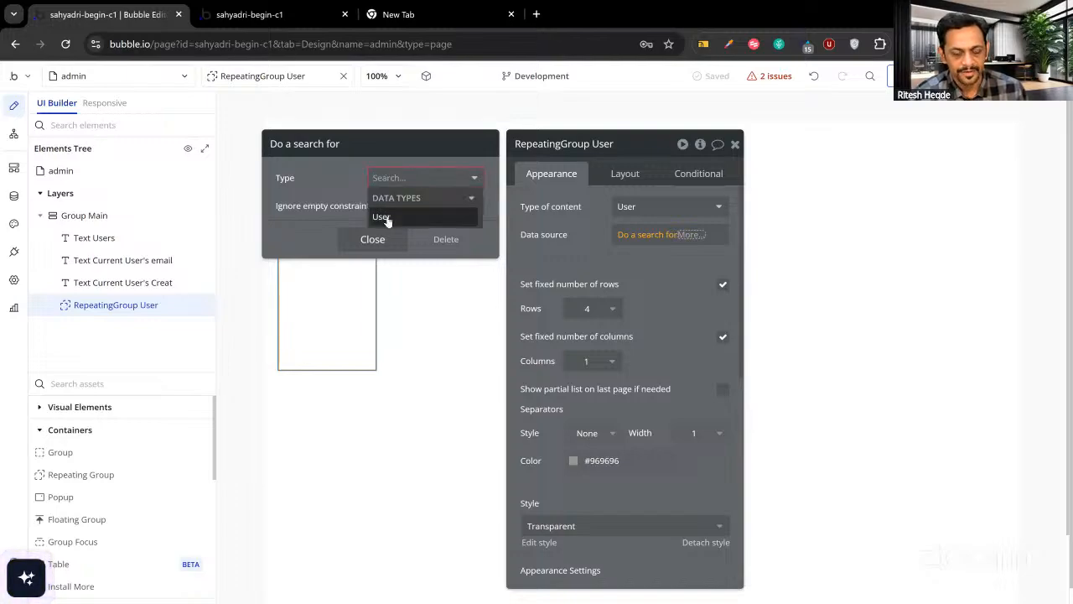
click(382, 217)
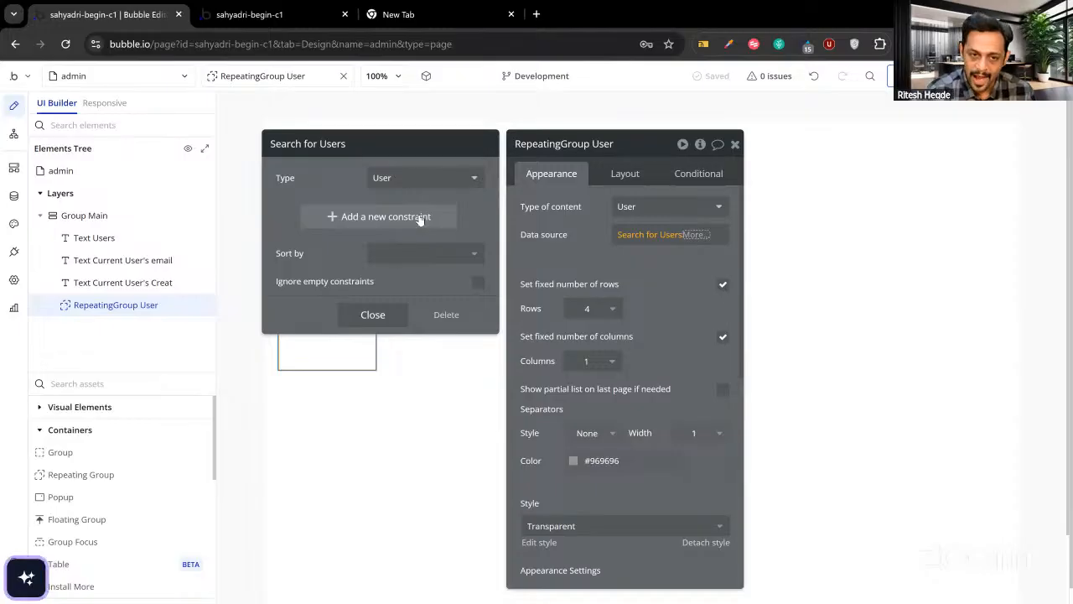
click(374, 317)
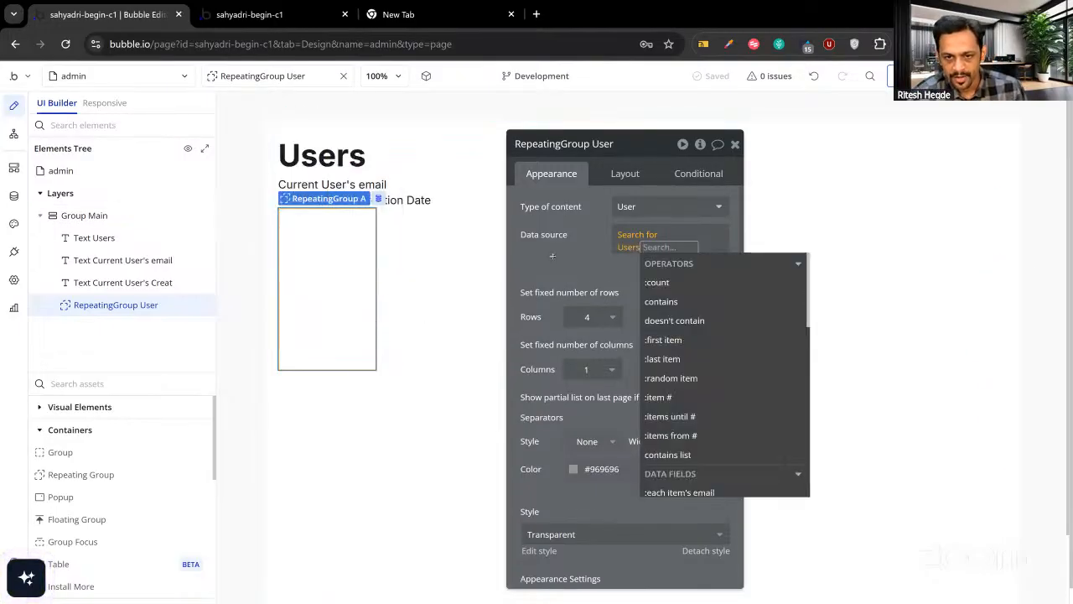
click(553, 257)
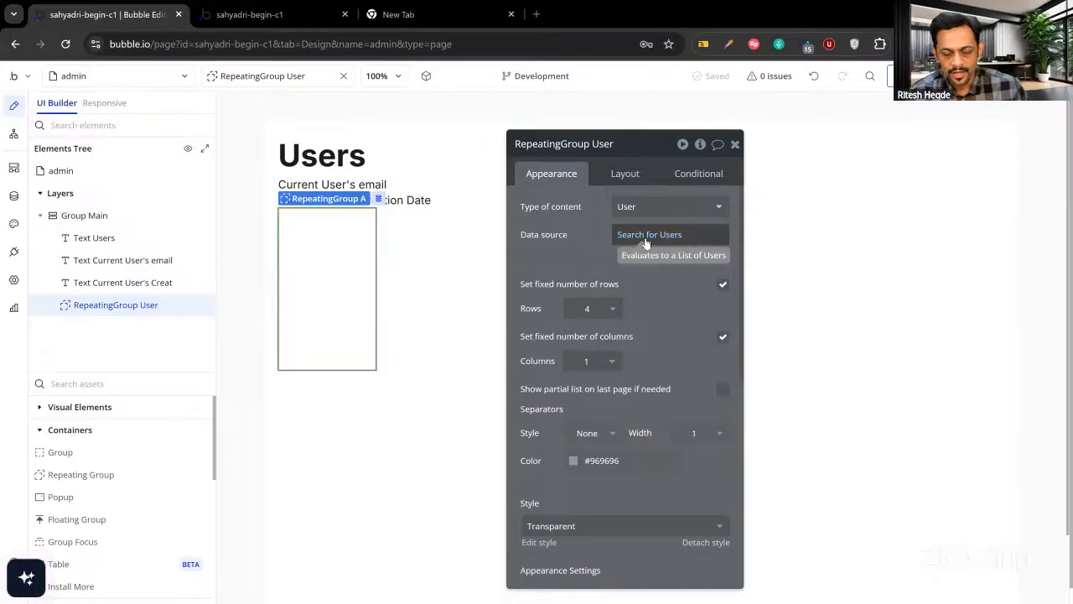
Clear and rebuild the data source as a fresh Search for Users.
click(642, 239)
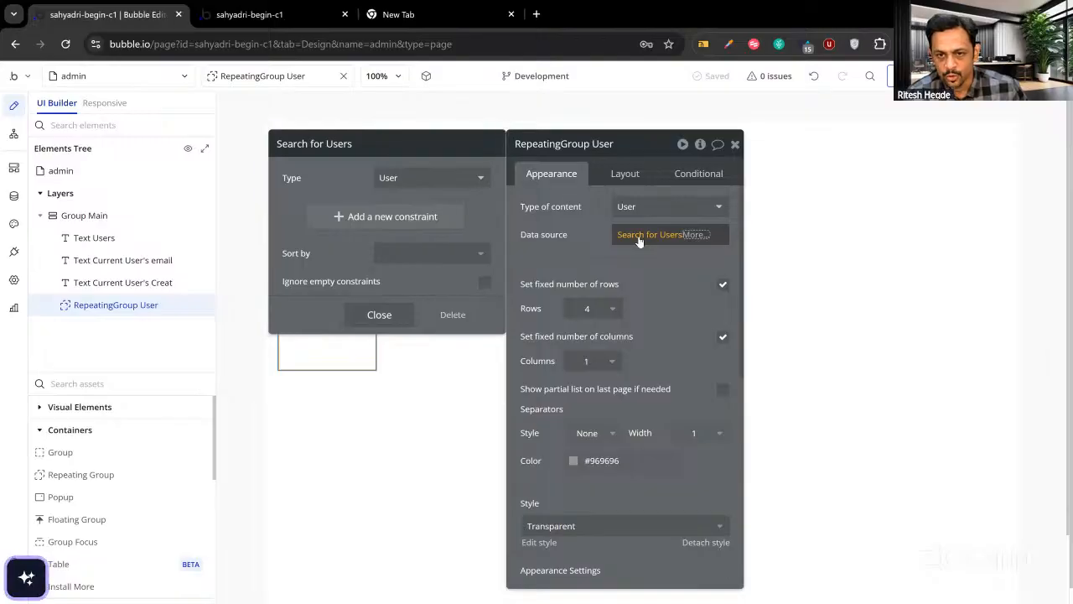
right_click(721, 243)
click(722, 242)
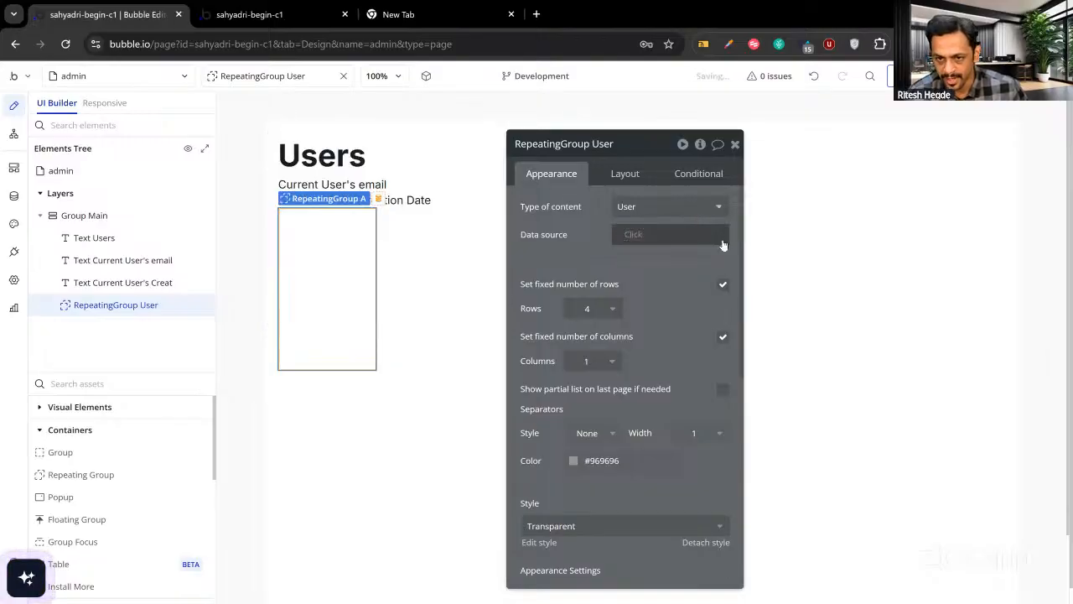
click(633, 235)
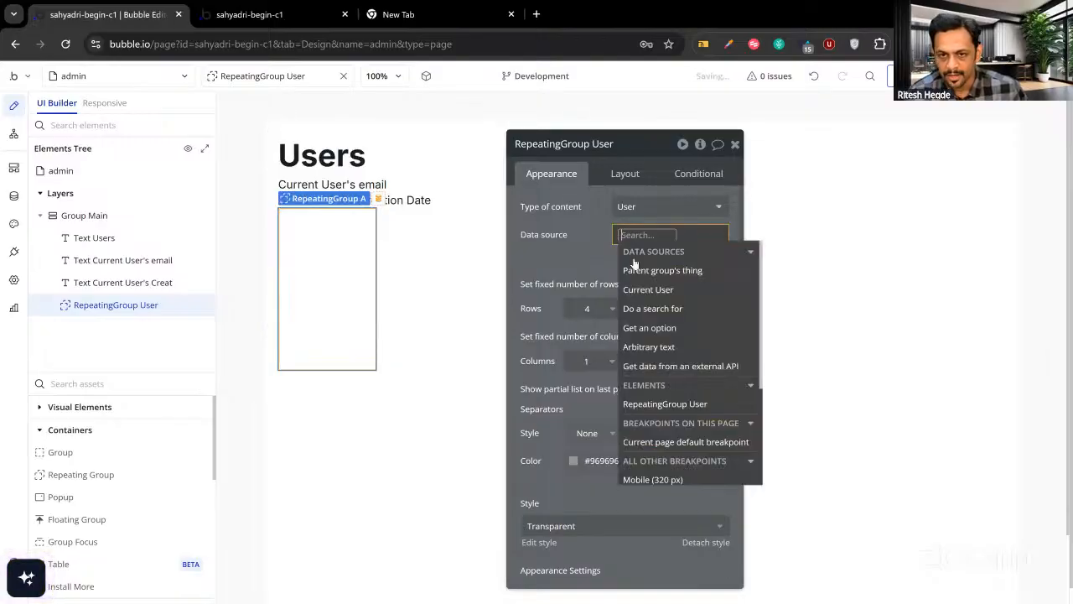
click(639, 305)
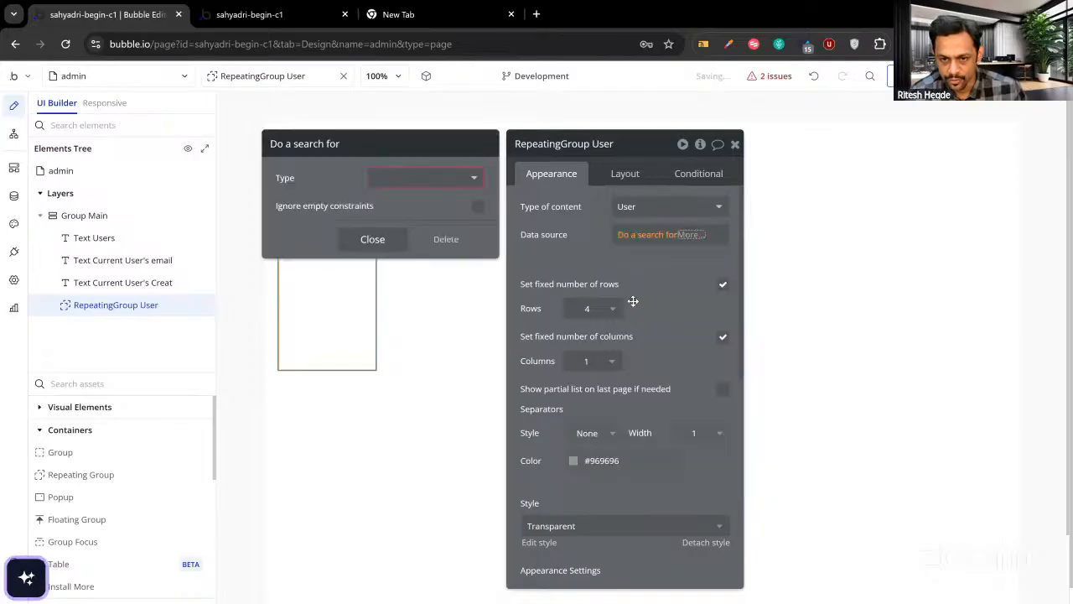
click(394, 179)
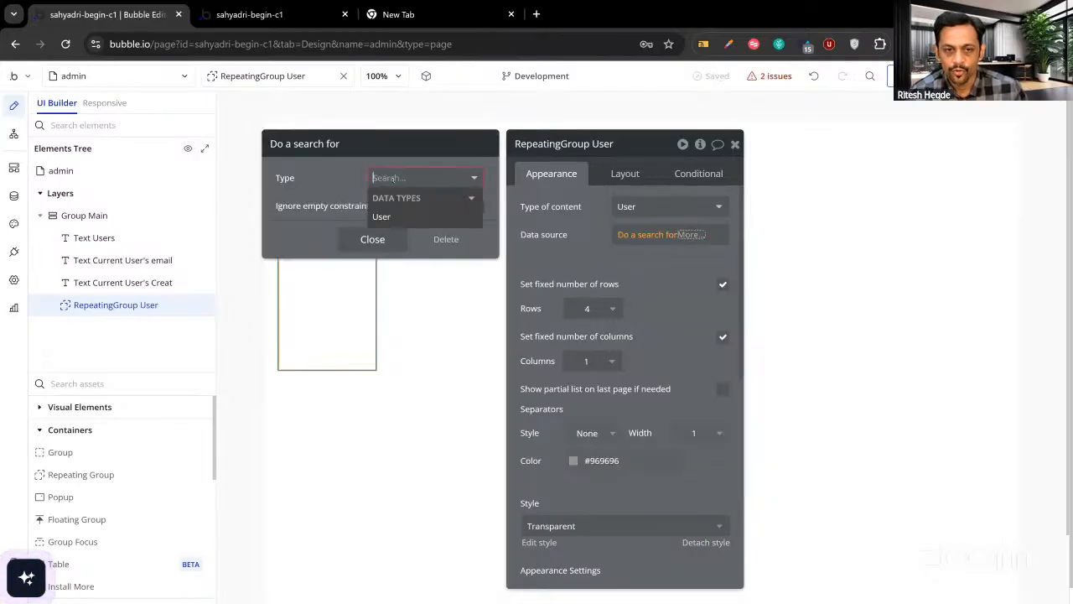
click(383, 217)
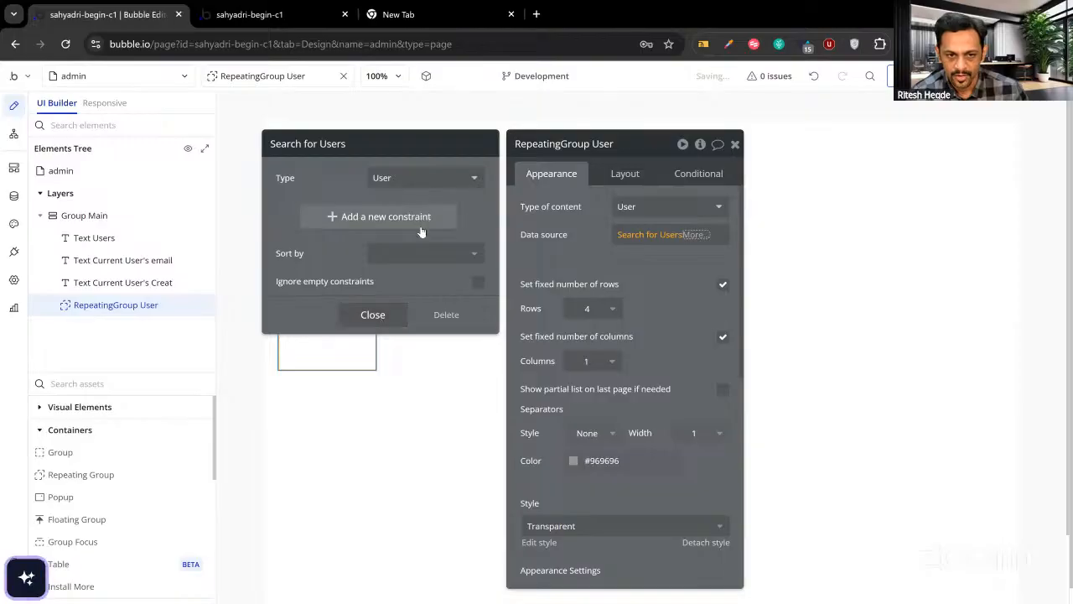
click(373, 315)
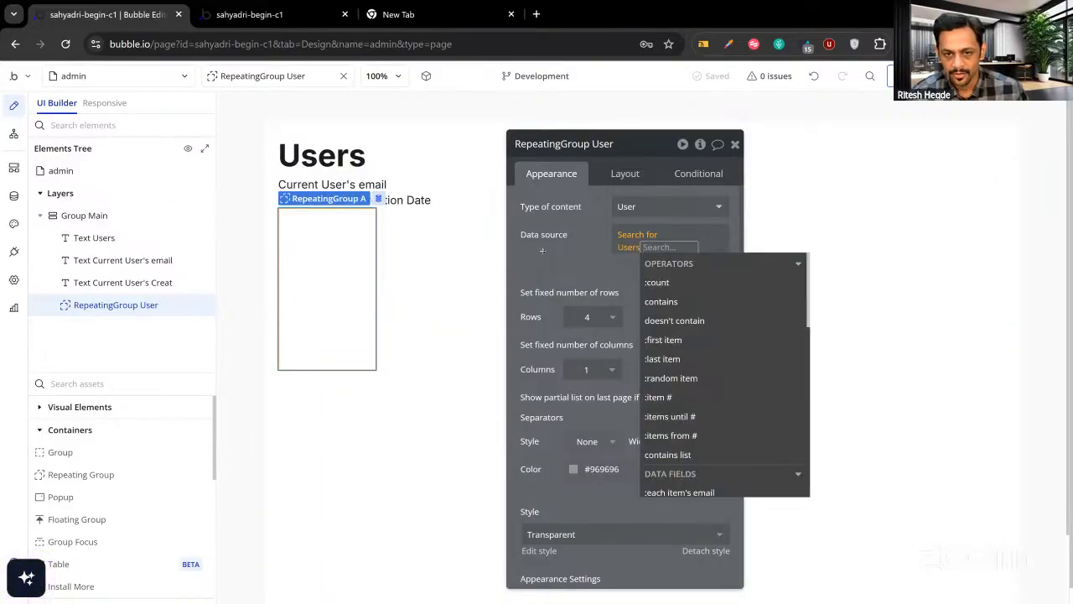
click(543, 251)
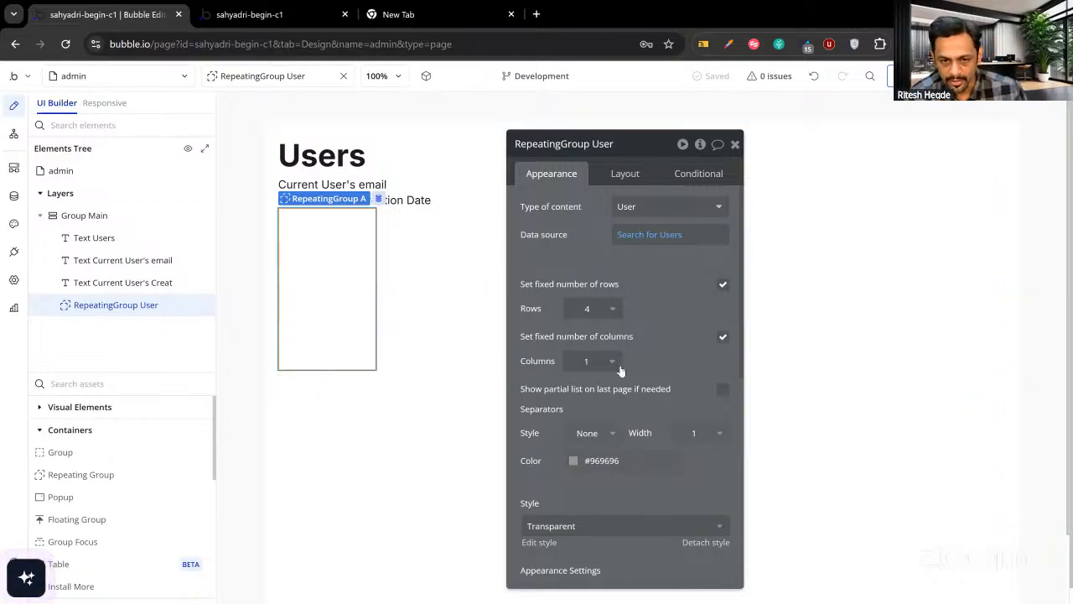
Give the rows Solid separator lines.
drag(648, 350, 683, 338)
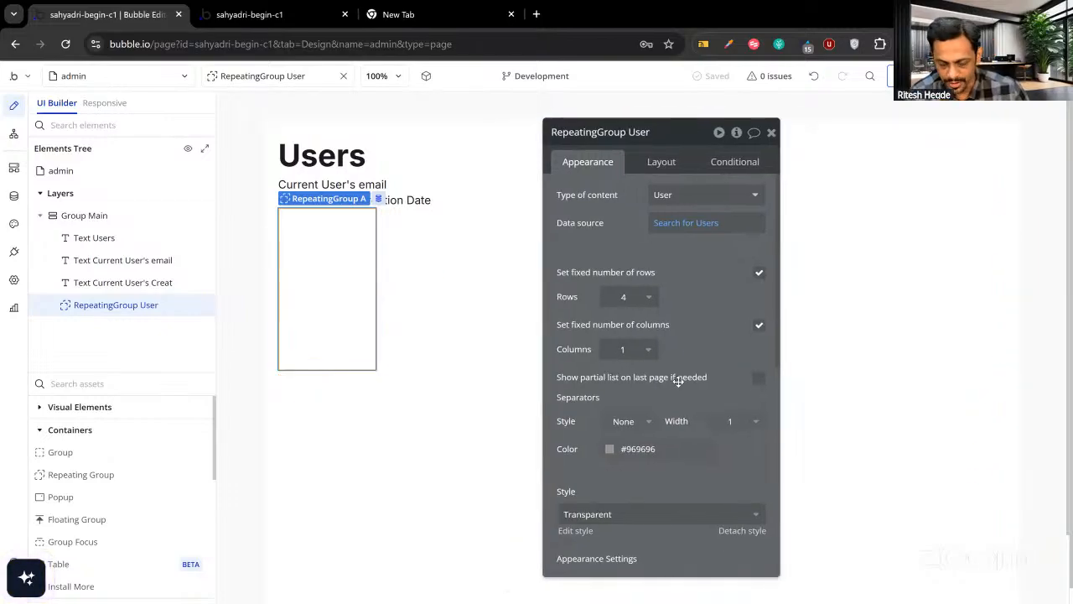
click(644, 421)
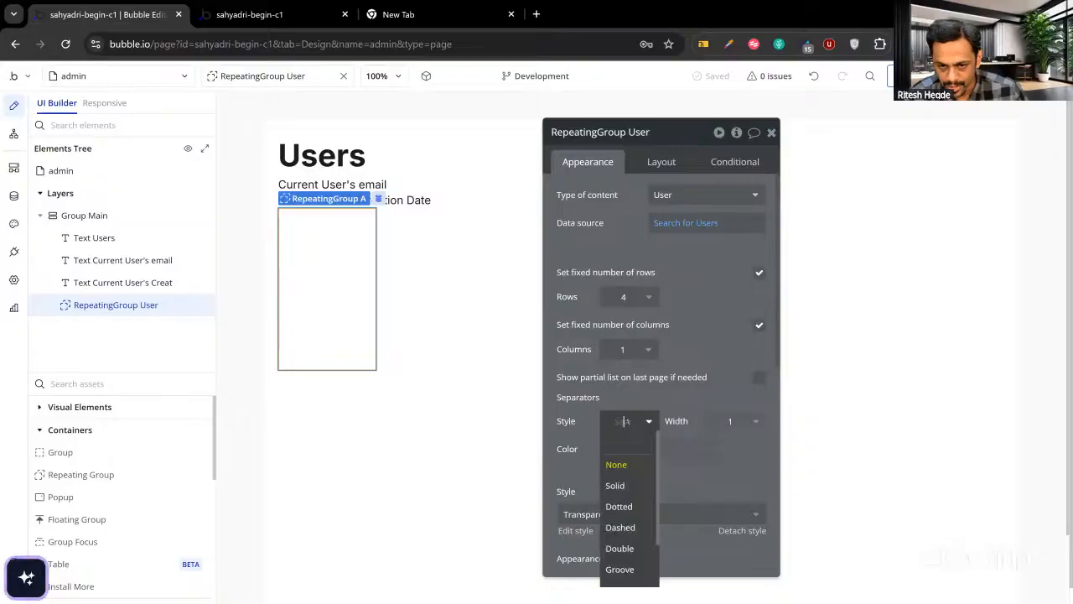
click(619, 485)
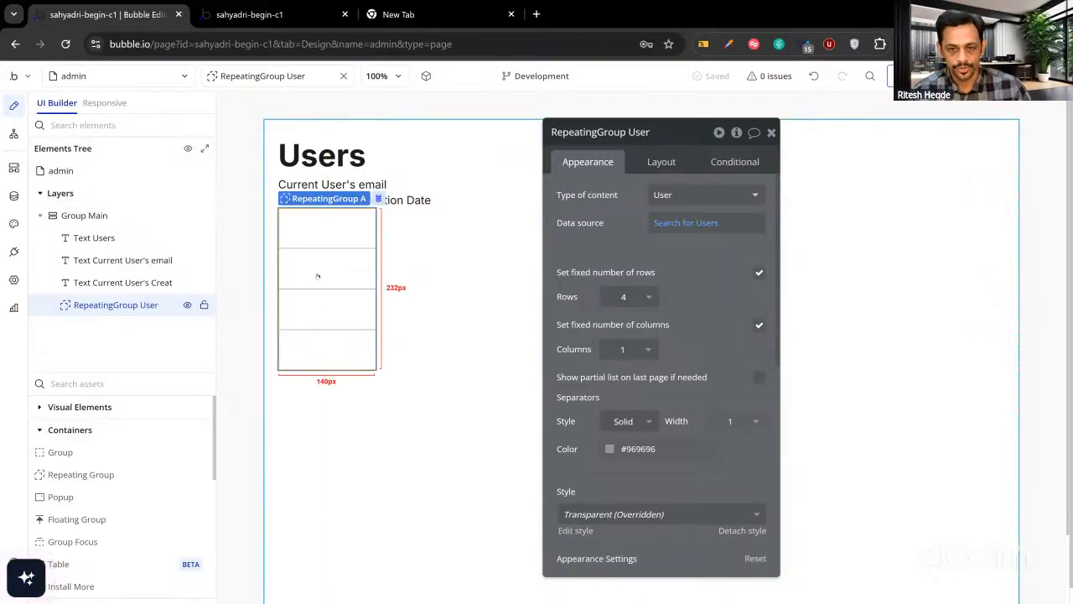
On the Layout settings, uncheck Fit width to content so the group spans the page.
click(662, 162)
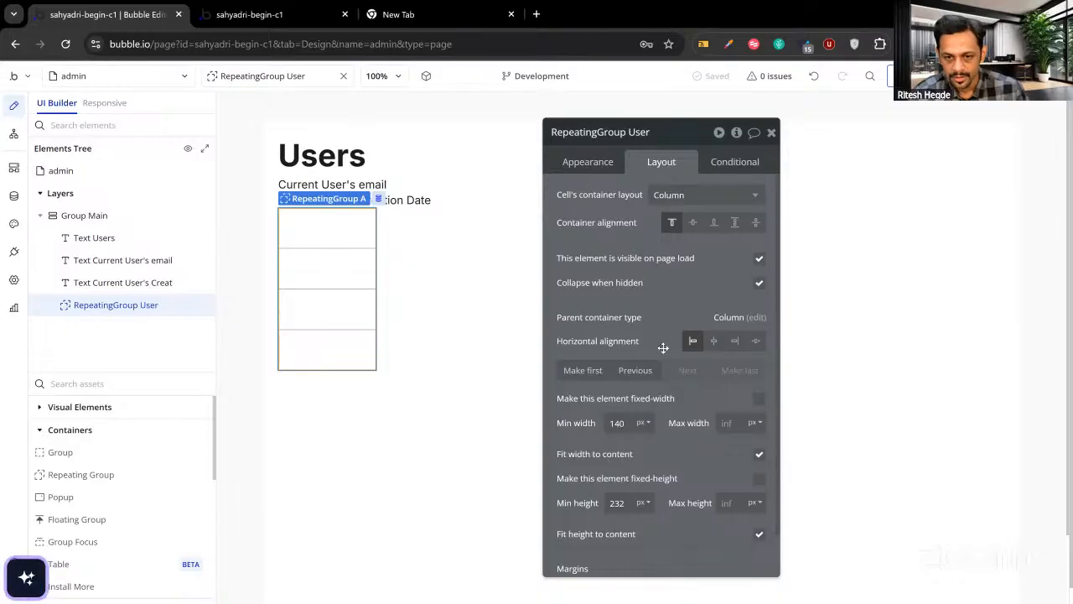
click(758, 454)
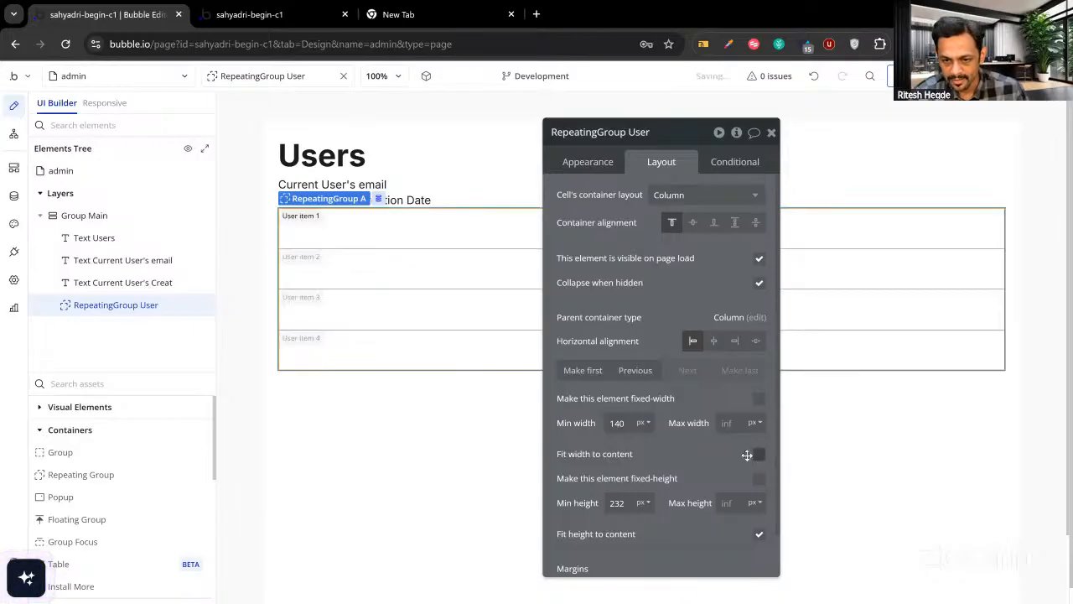
drag(712, 457, 752, 470)
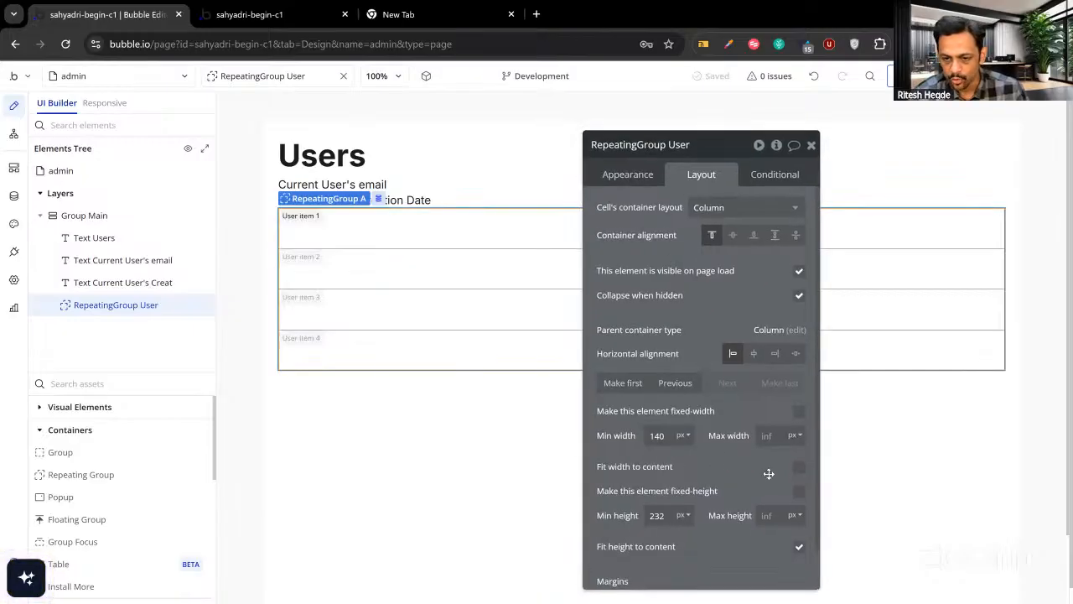
click(811, 146)
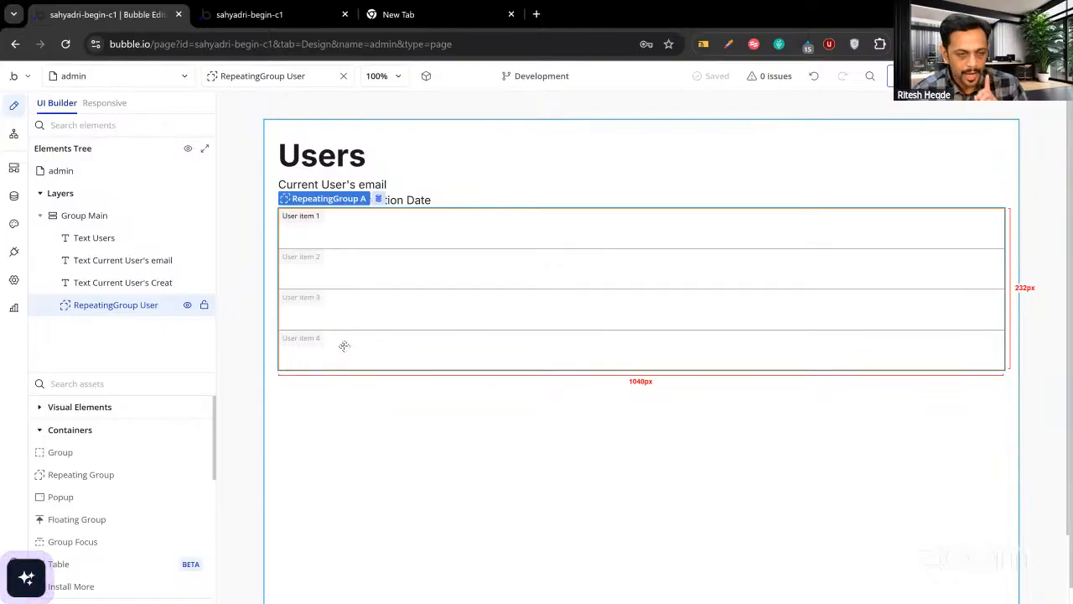
Move the email and creation date texts into the repeating group's first cell.
double_click(340, 186)
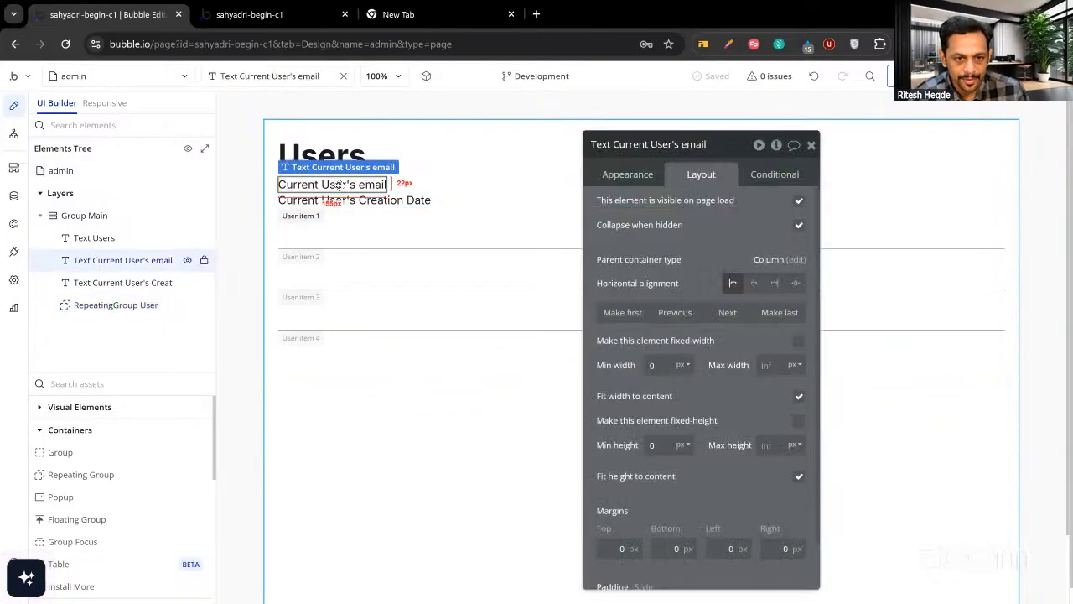
drag(339, 185, 356, 241)
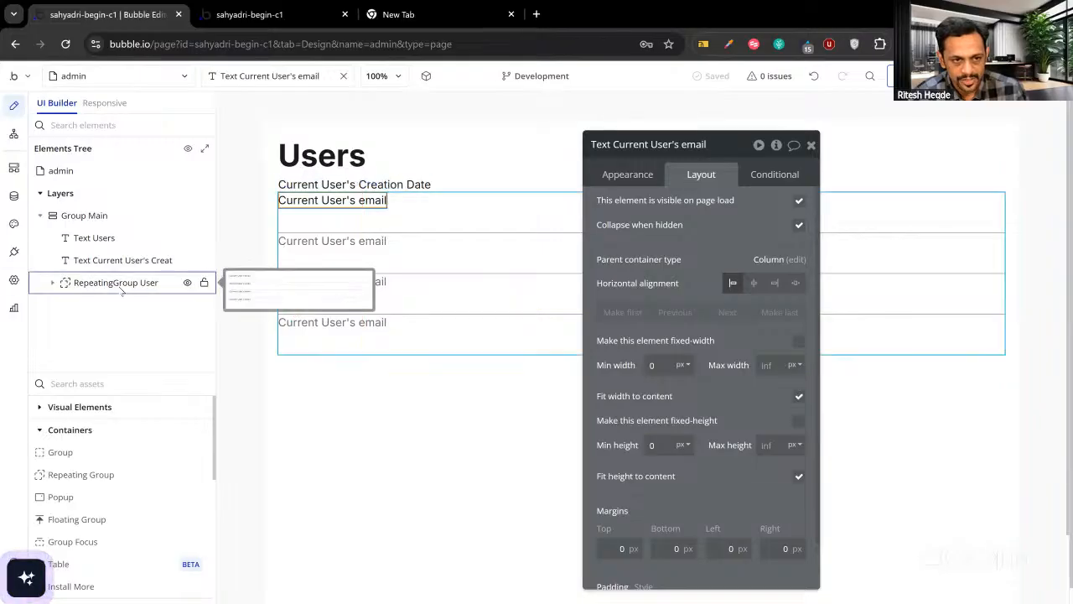
click(55, 285)
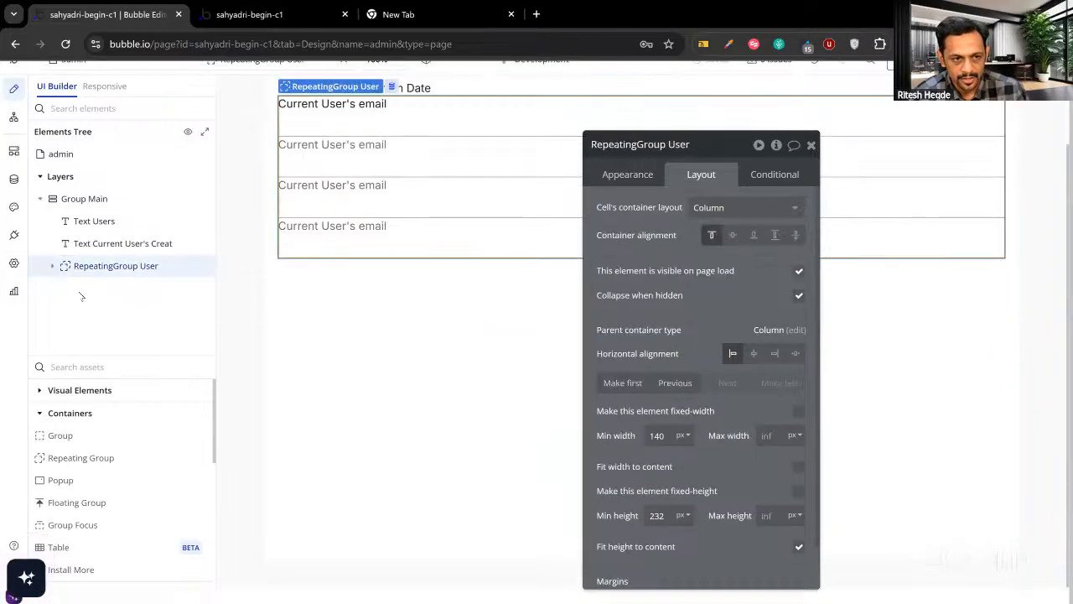
click(52, 266)
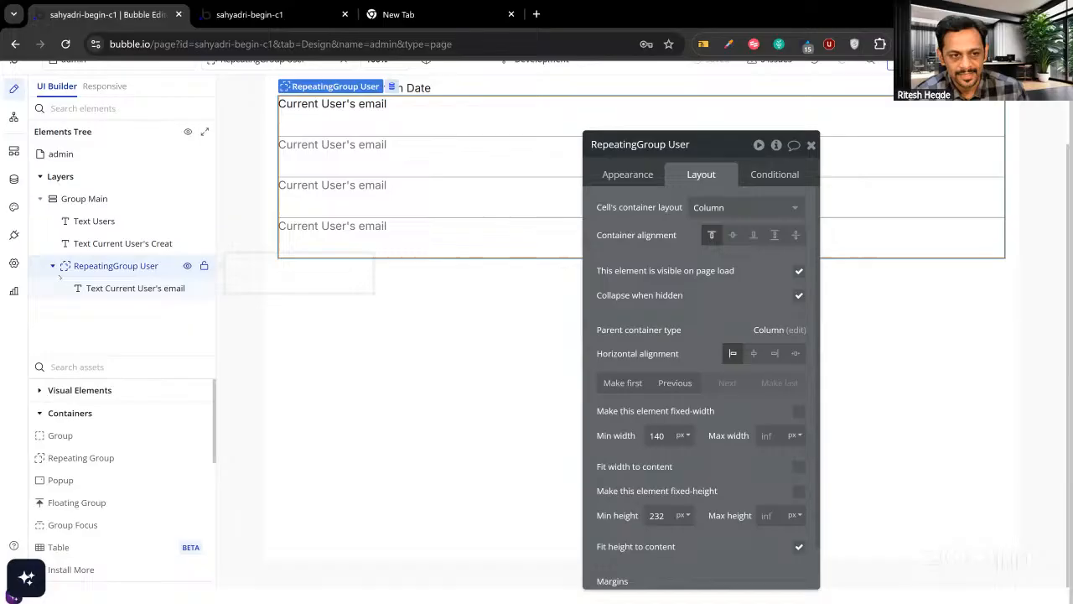
click(121, 289)
scroll(299, 288, up, 2)
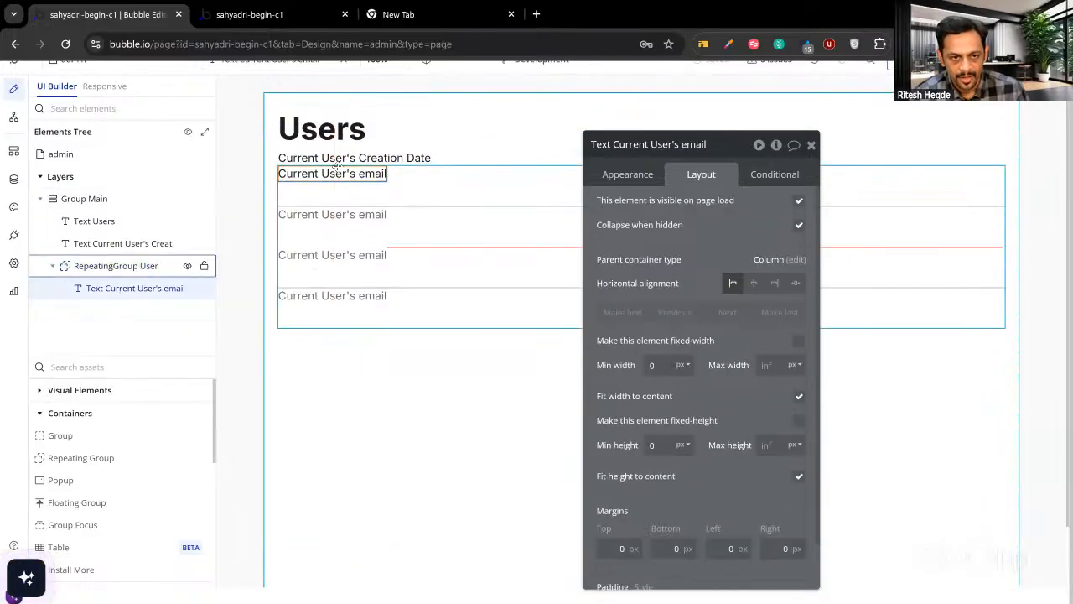
drag(342, 161, 377, 207)
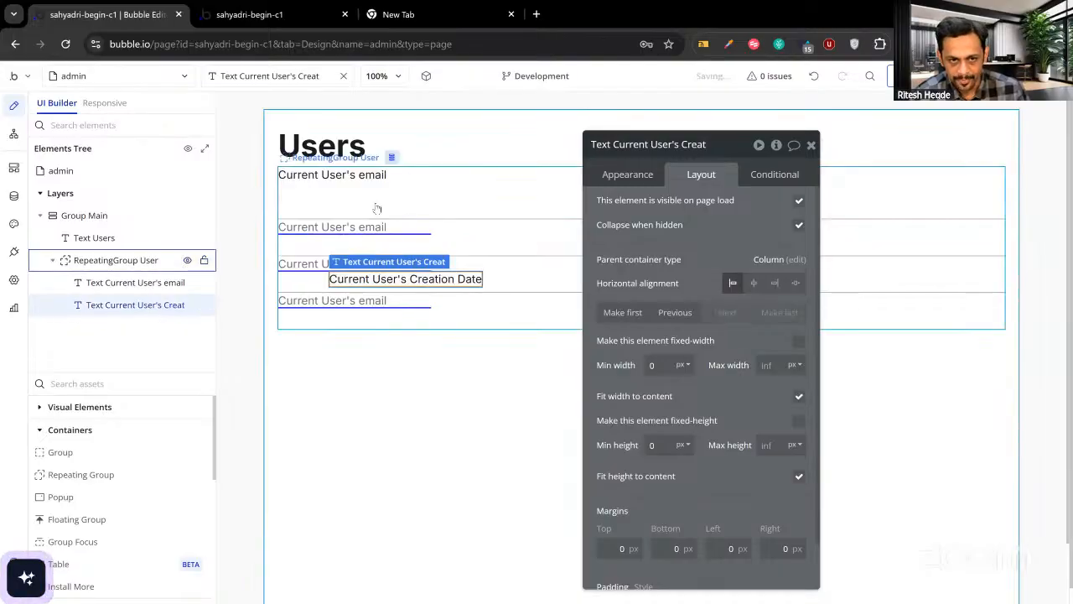
Set the cell's container layout to Row and select both text elements.
click(478, 184)
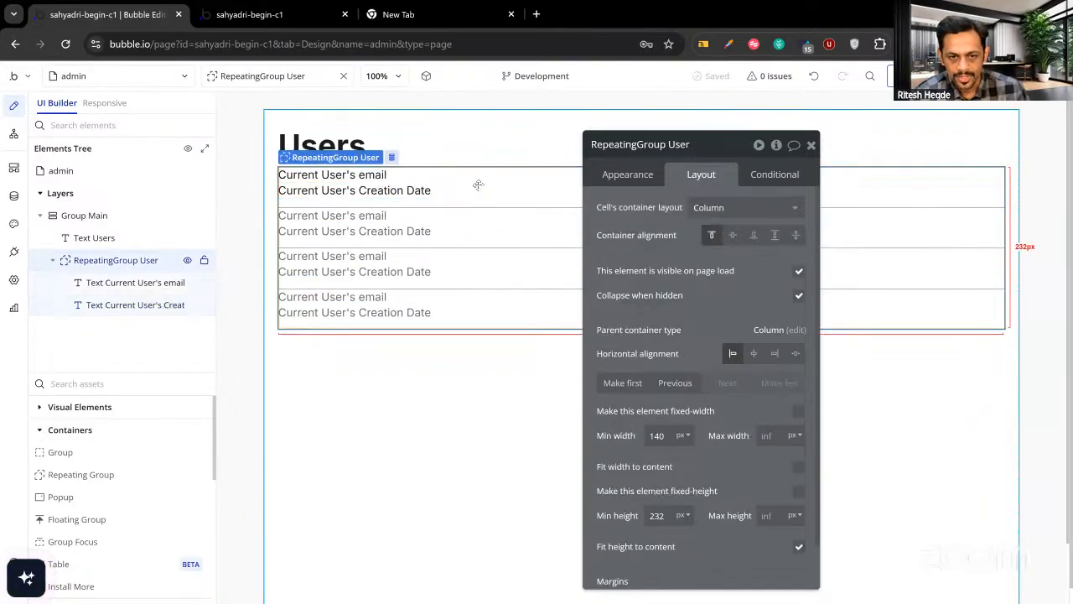
click(708, 212)
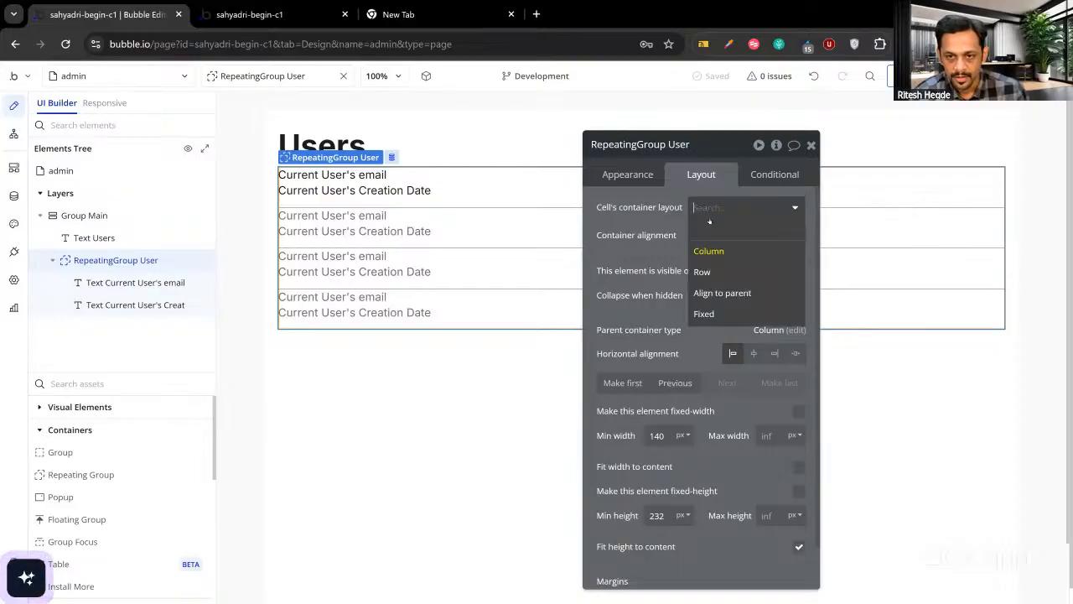
click(704, 272)
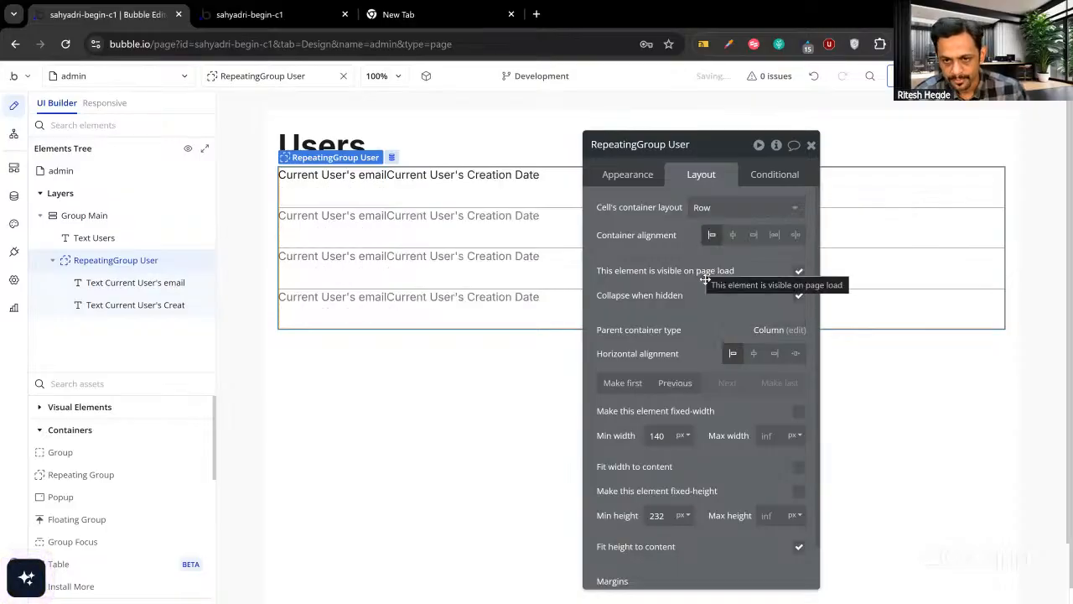
drag(597, 154, 626, 197)
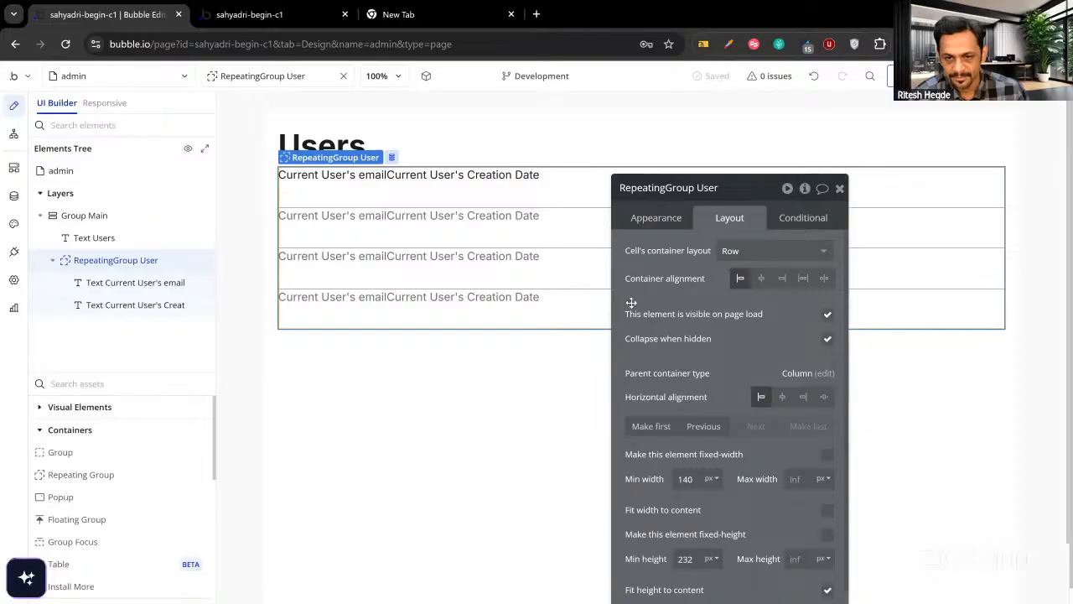
click(334, 179)
shift+click(417, 178)
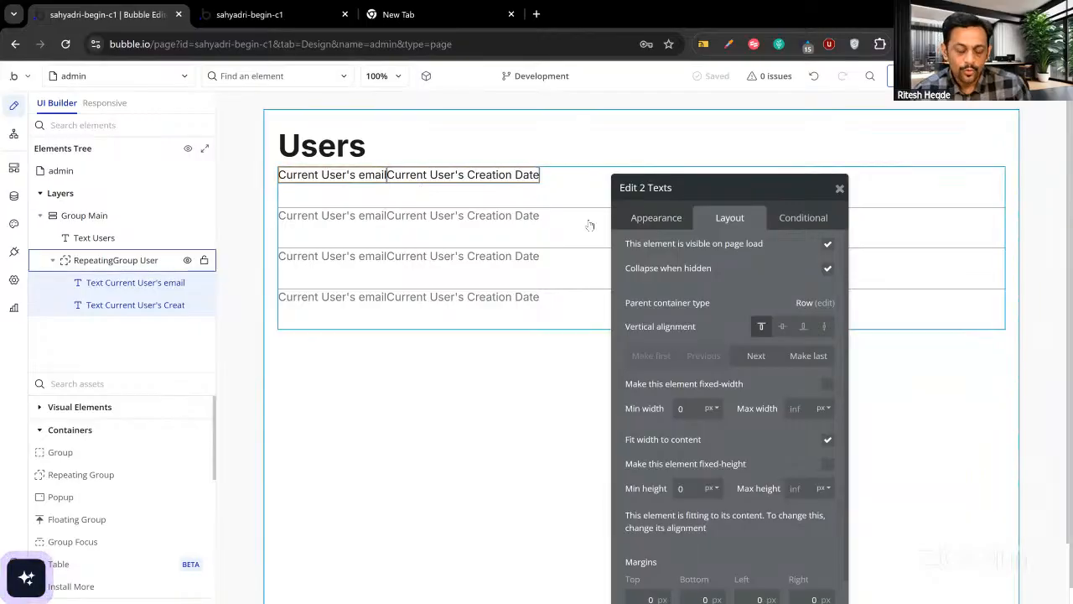
click(367, 184)
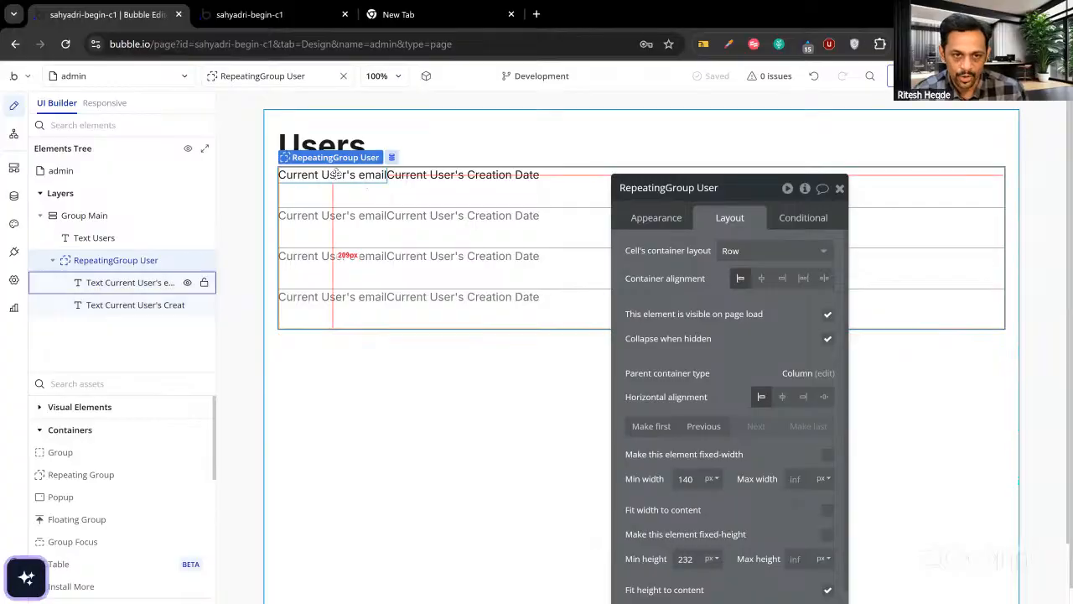
click(338, 177)
click(657, 218)
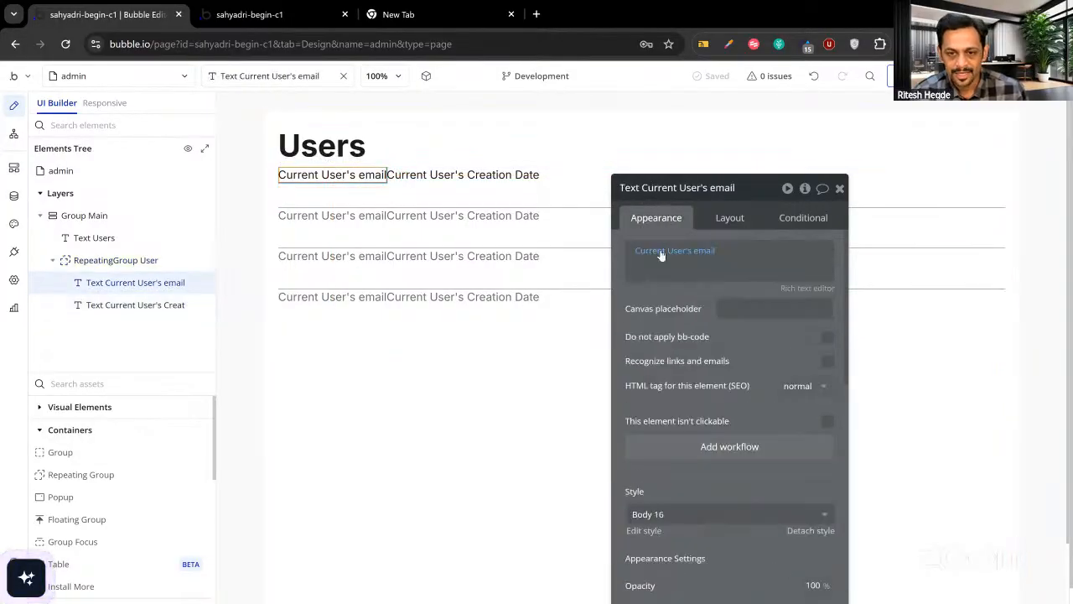
click(664, 250)
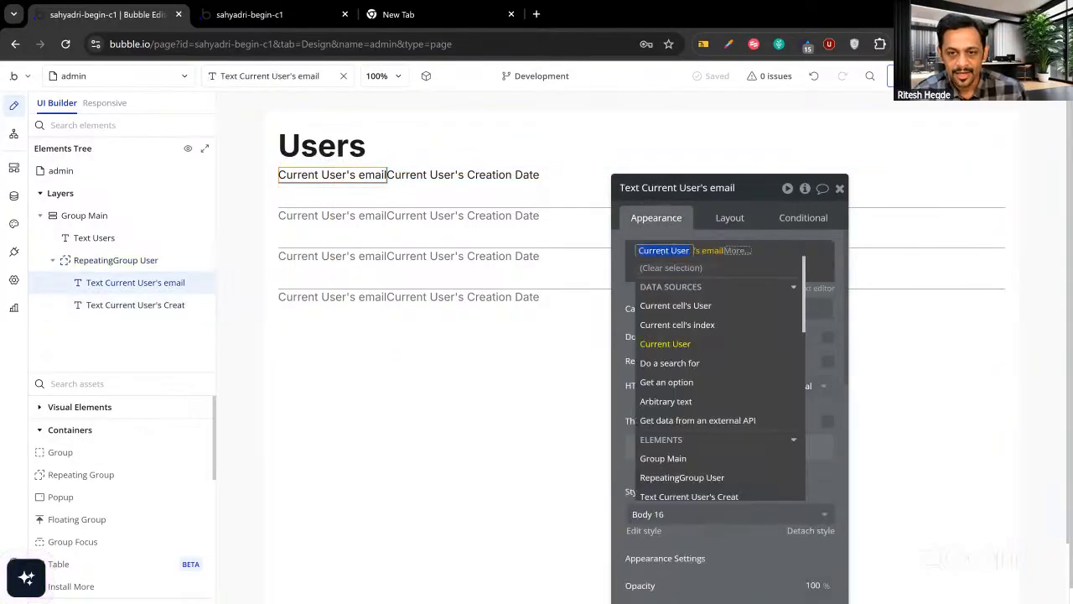
click(675, 305)
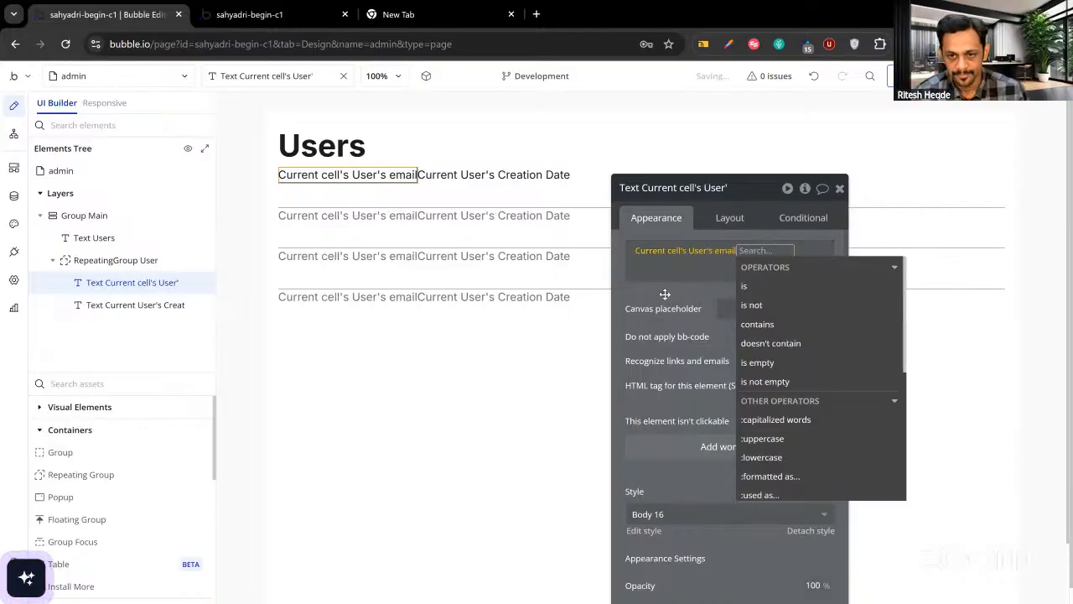
click(667, 295)
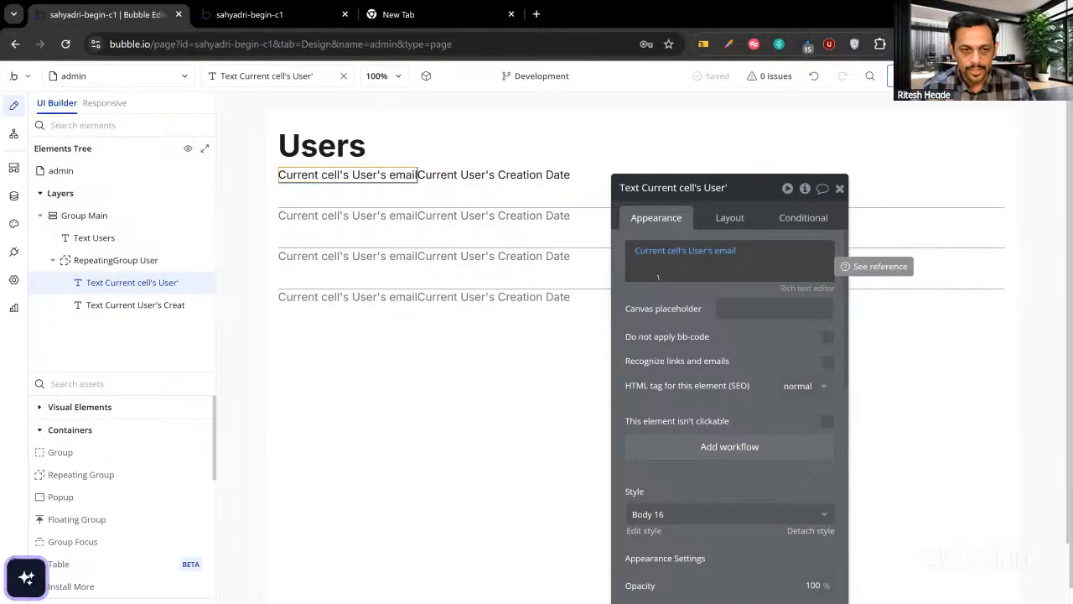
click(588, 223)
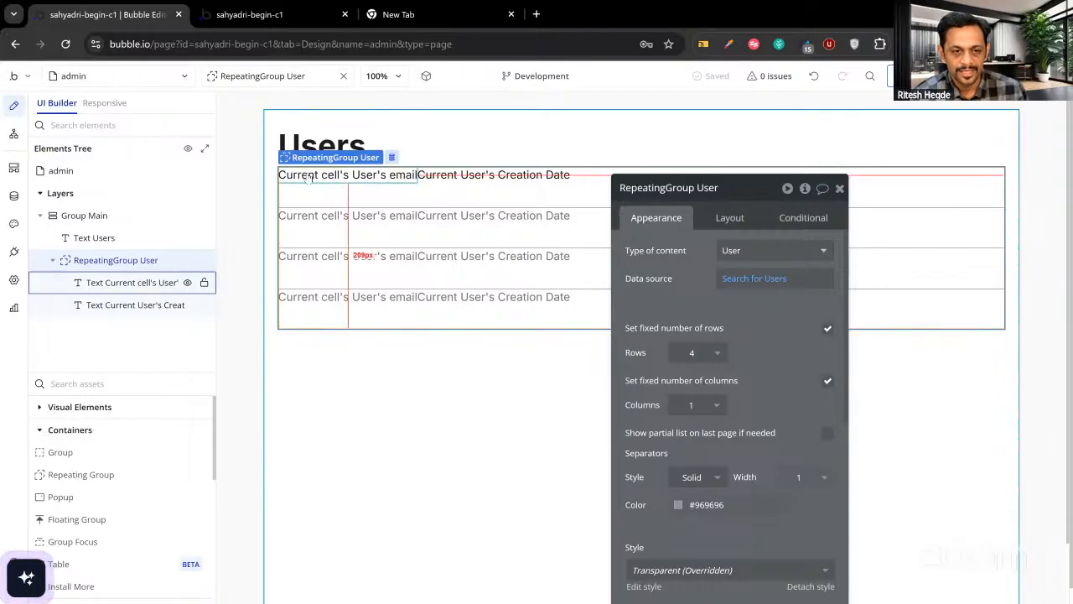
click(449, 181)
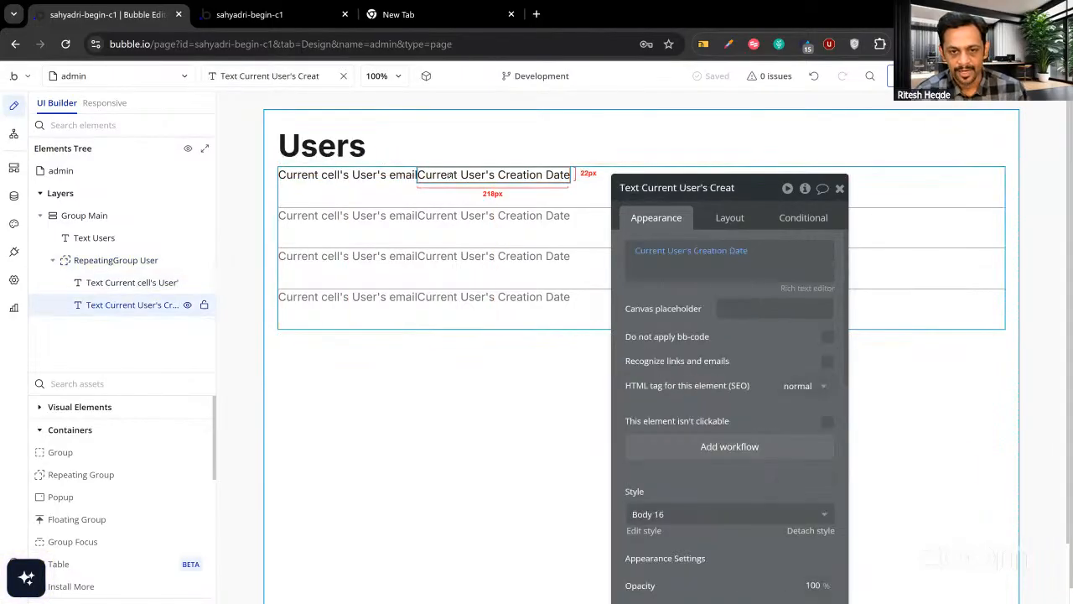
click(665, 251)
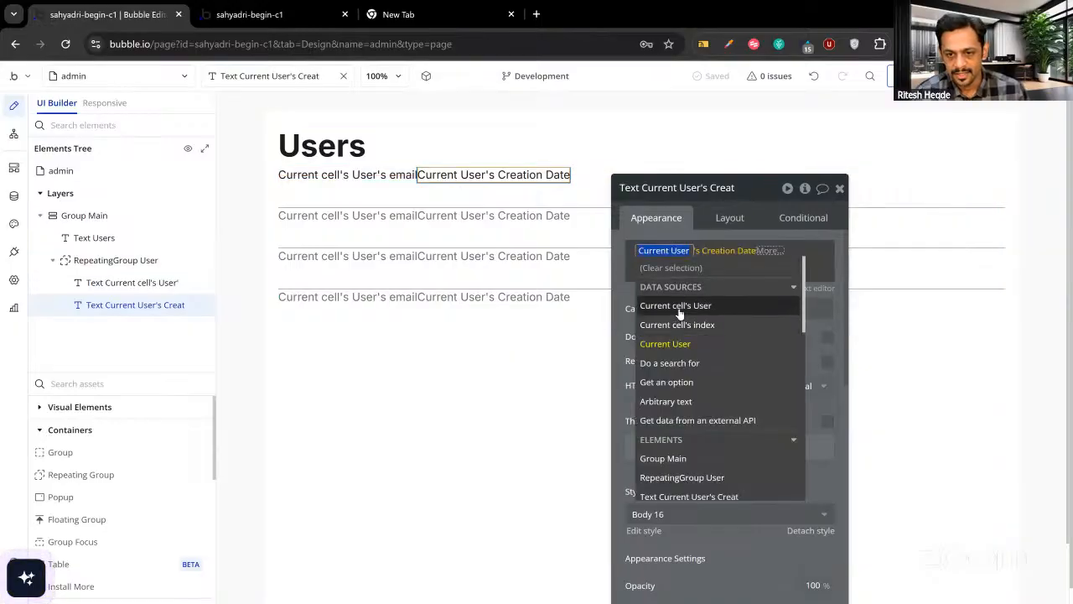
click(642, 295)
click(638, 290)
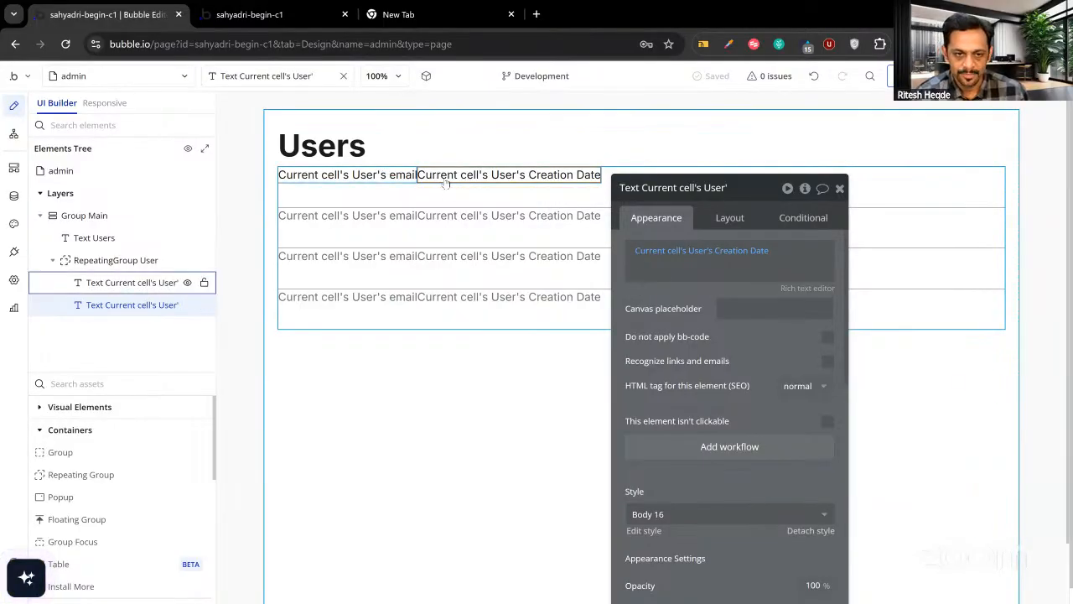
Give the creation date text a 20 px left margin and preview the page.
click(727, 220)
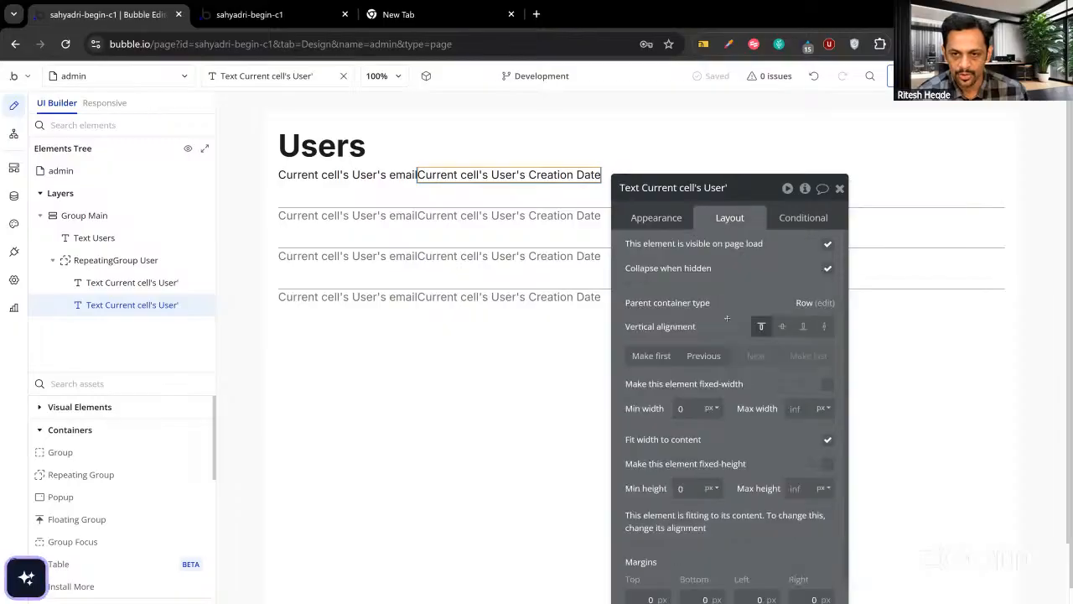
scroll(756, 435, down, 1)
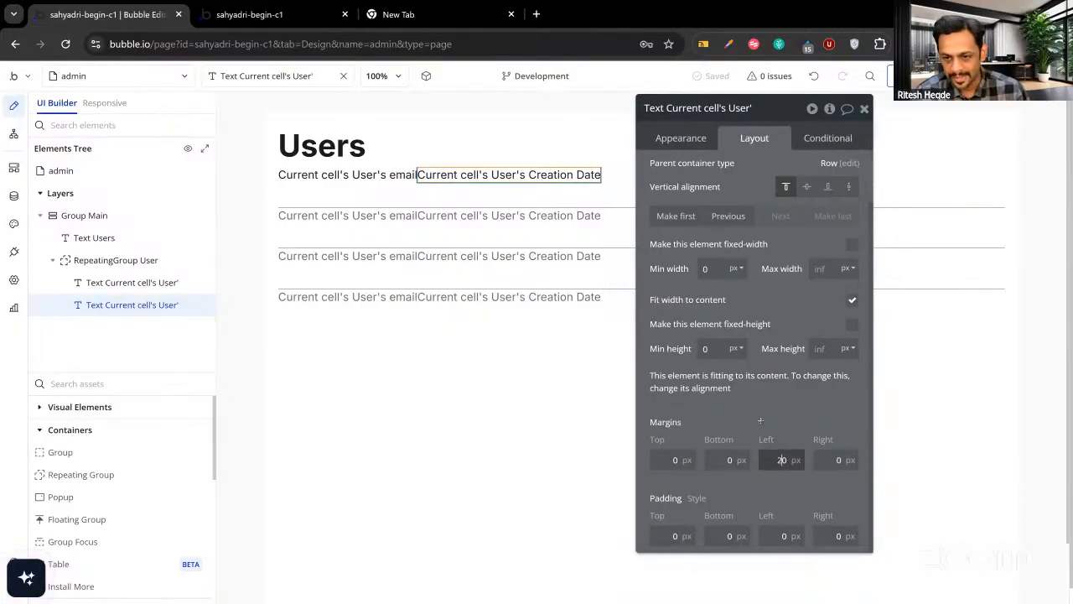
click(760, 420)
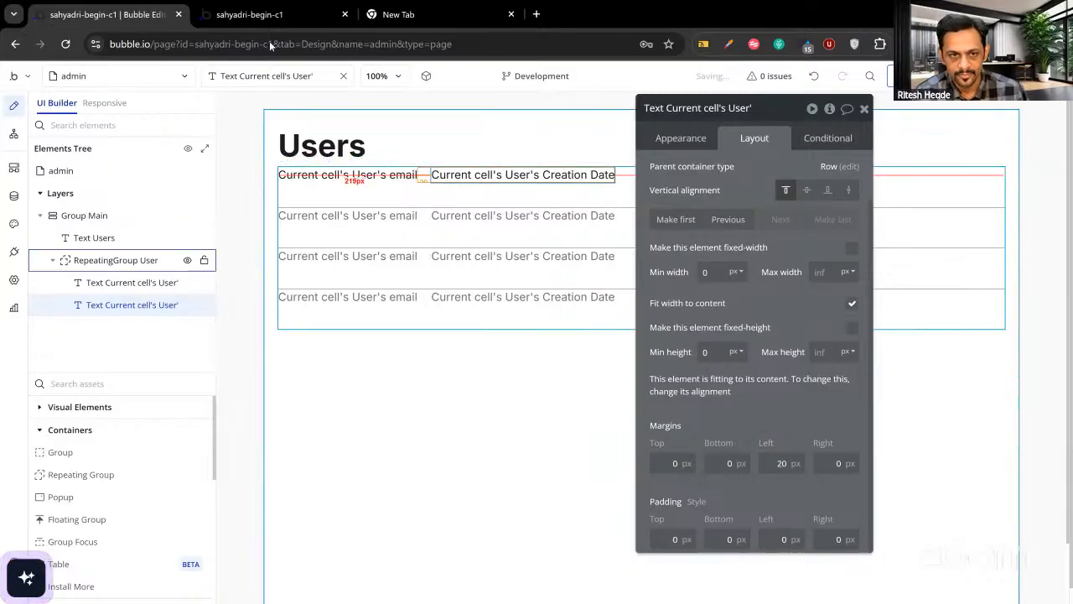
click(266, 15)
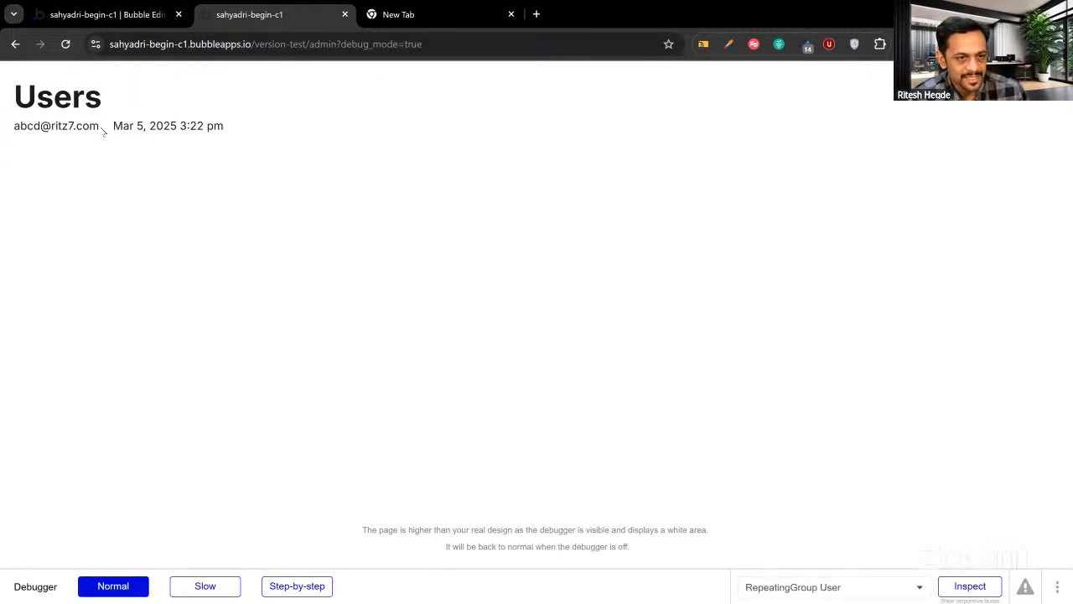
Confirm the preview's first Users row shows an email beside its creation date, then return to the editor.
click(98, 14)
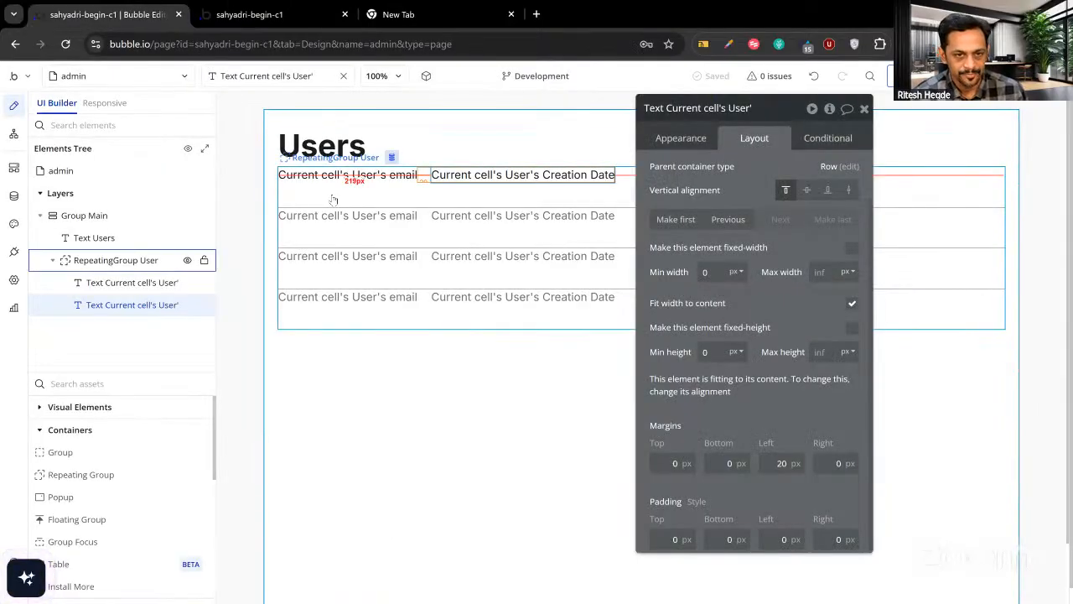
click(287, 15)
click(110, 17)
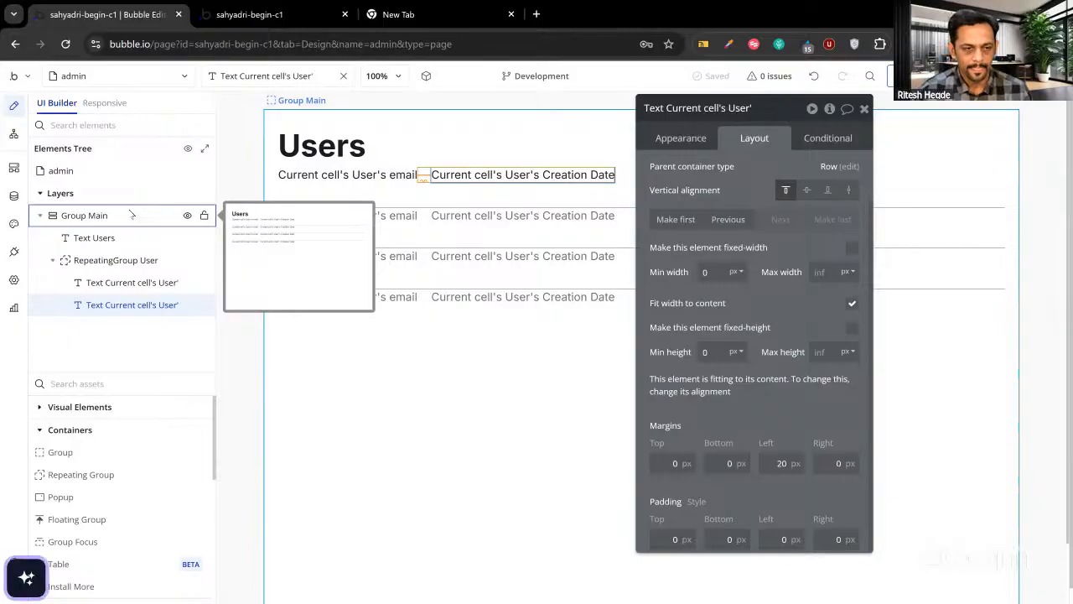
Delete the User type's own-data privacy rule so all users become visible, then view the preview.
click(14, 197)
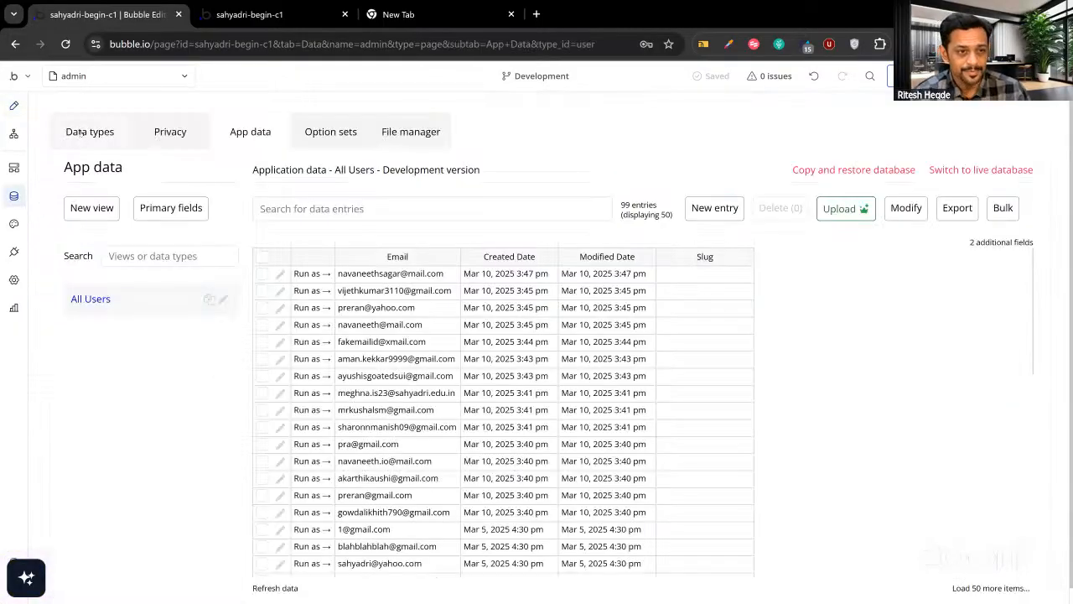
click(82, 134)
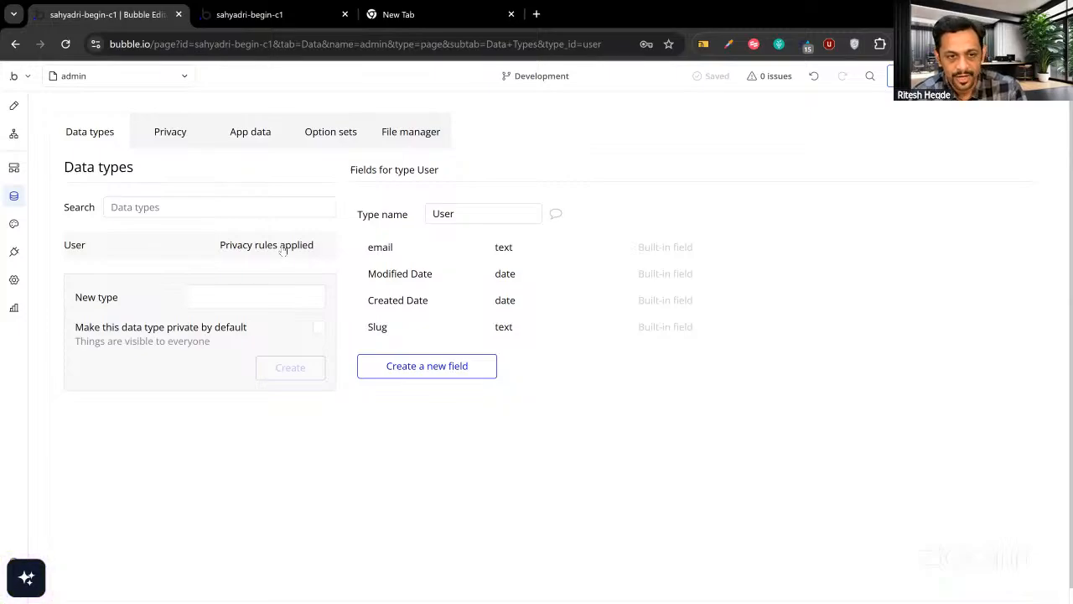
click(284, 247)
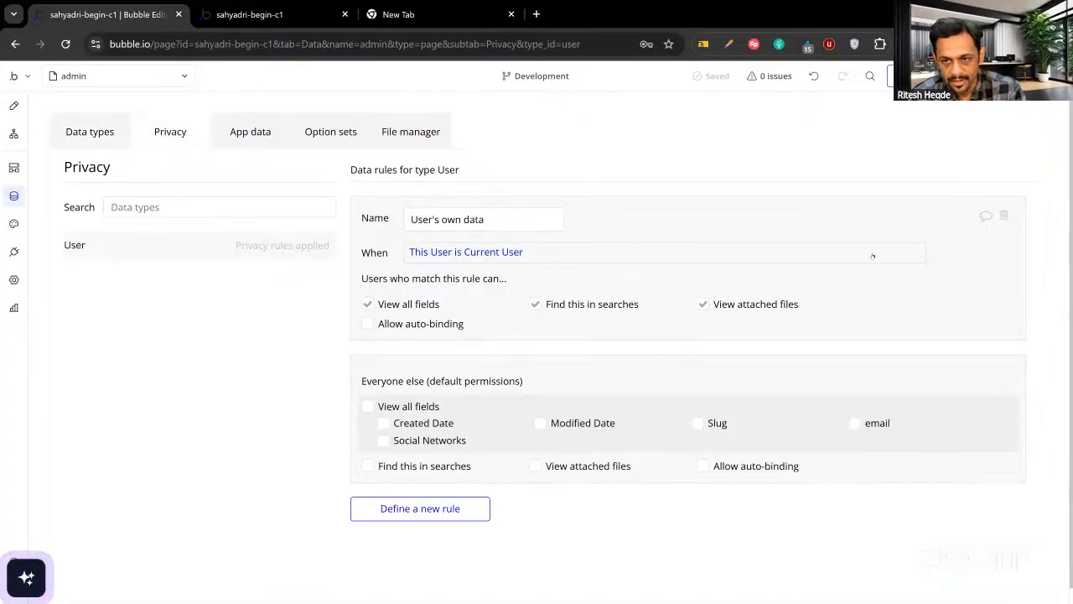
click(1005, 216)
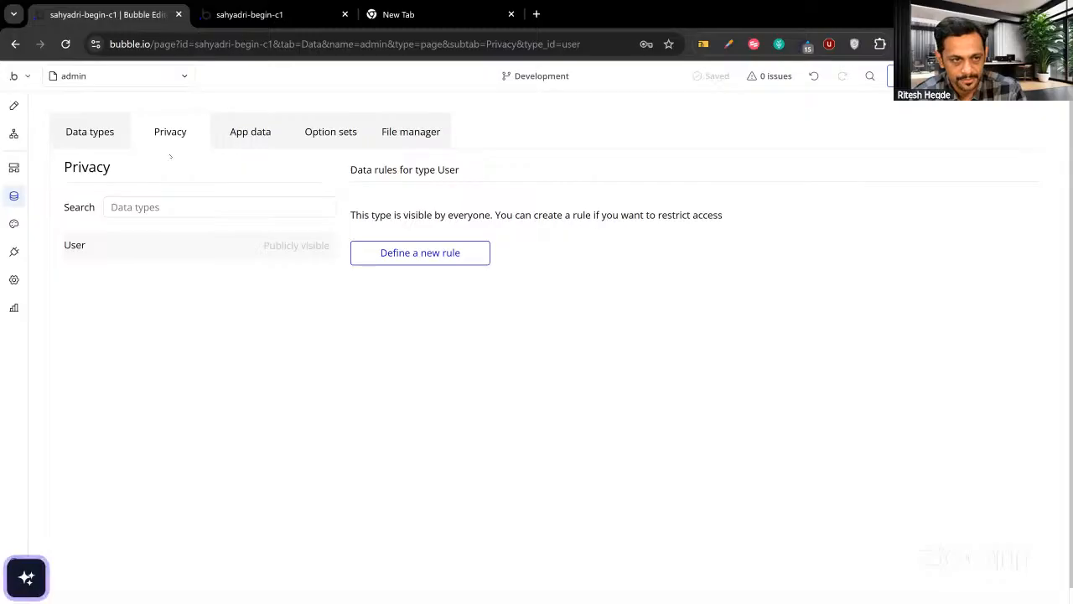
click(13, 105)
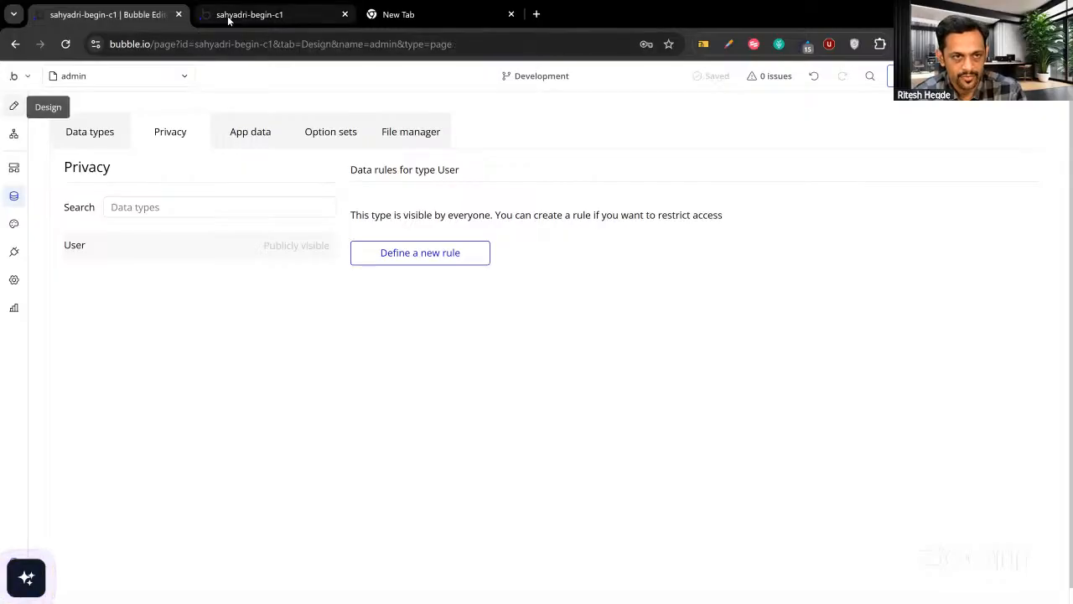
click(227, 16)
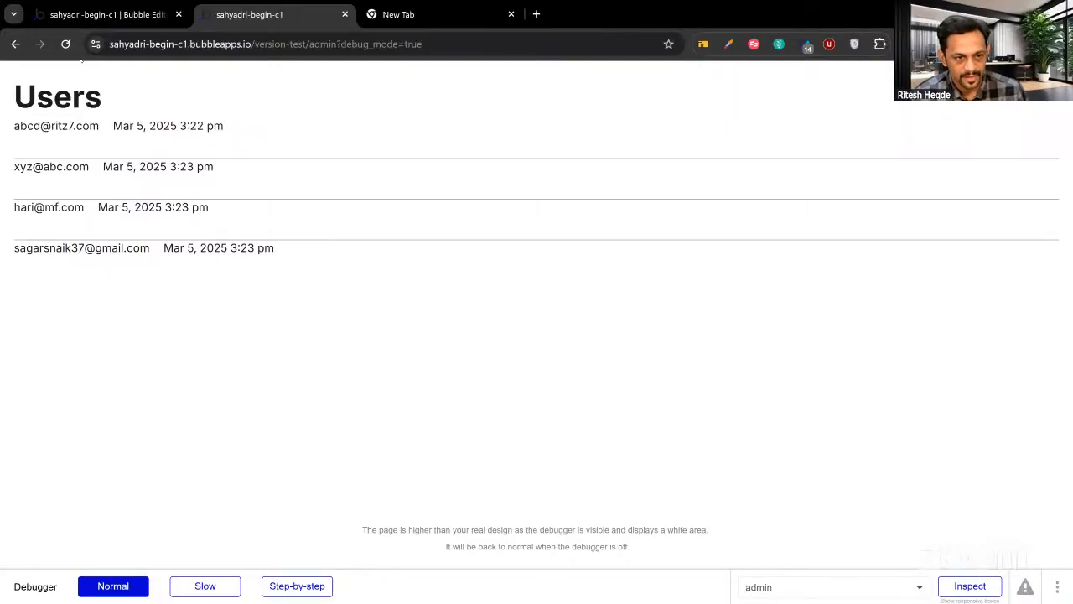
Turn off the fixed number of rows on the User repeating group.
click(75, 15)
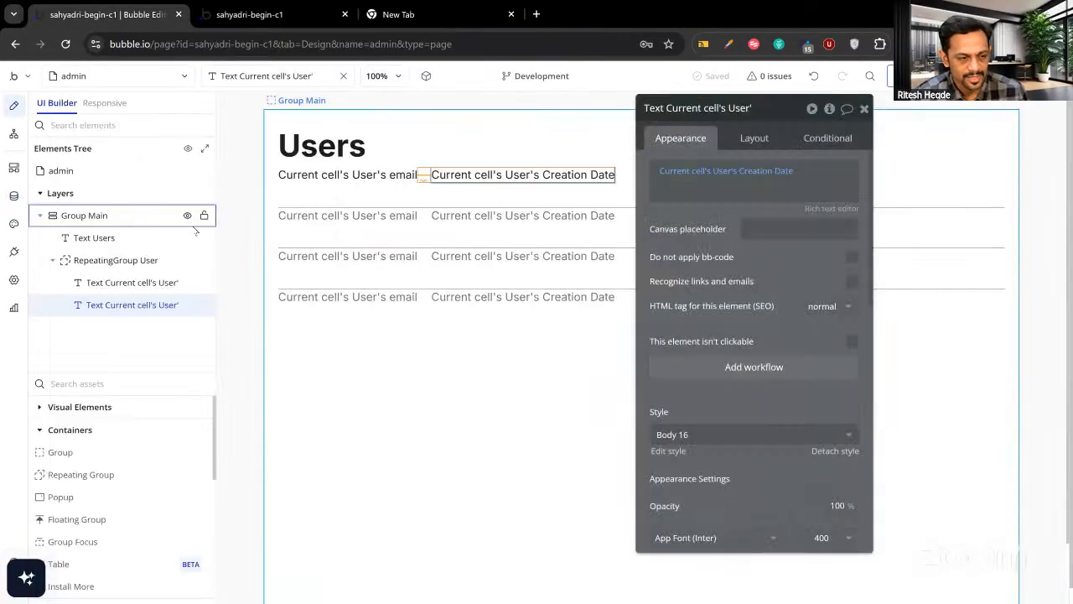
click(424, 270)
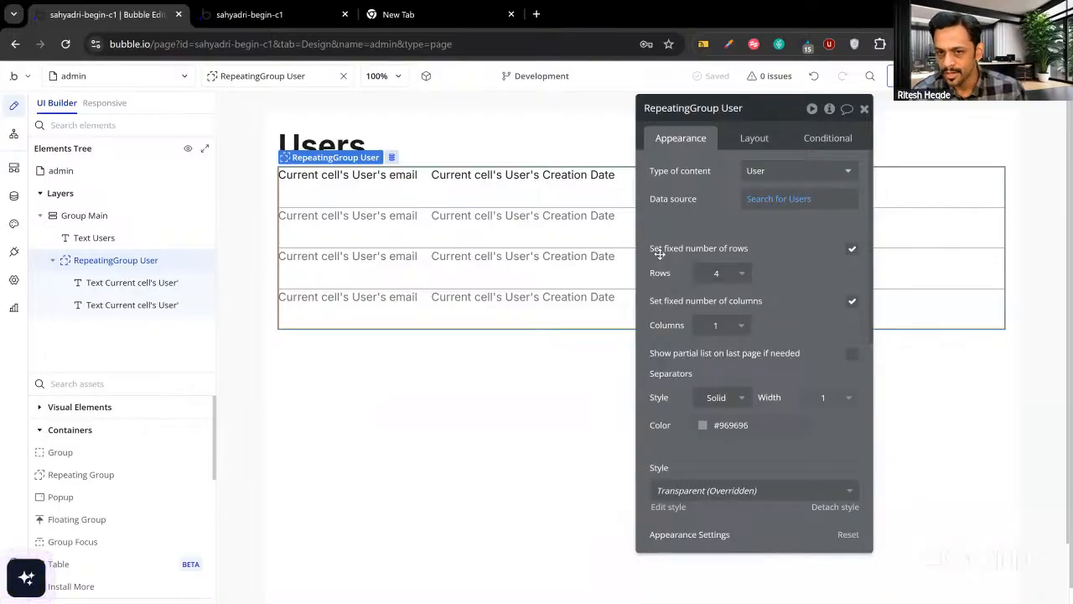
click(852, 249)
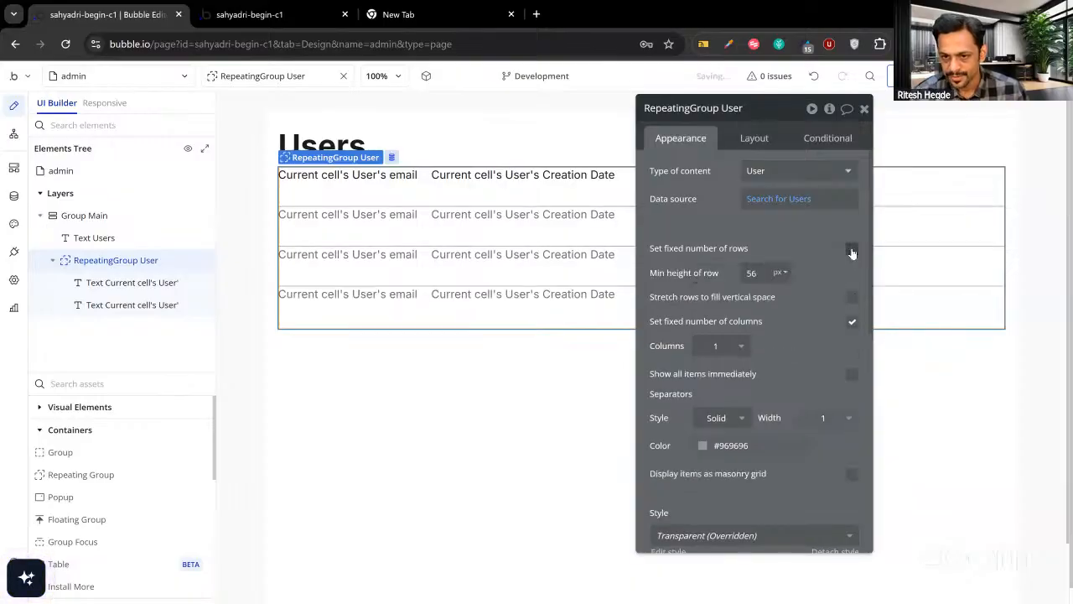
Scroll through the live admin page's full Users list, then back to the top.
click(310, 14)
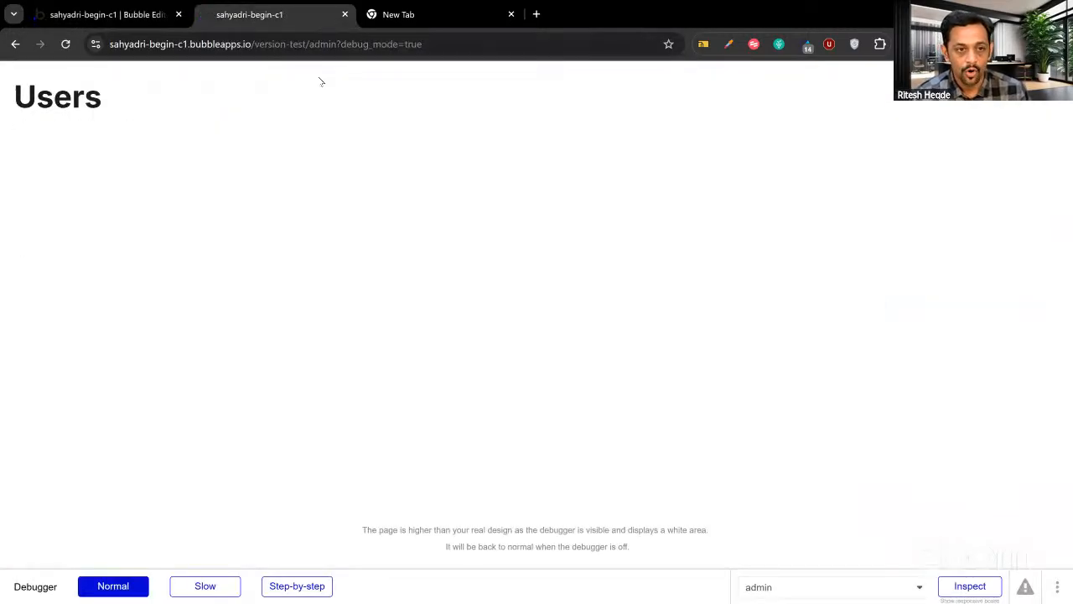
scroll(265, 207, down, 8)
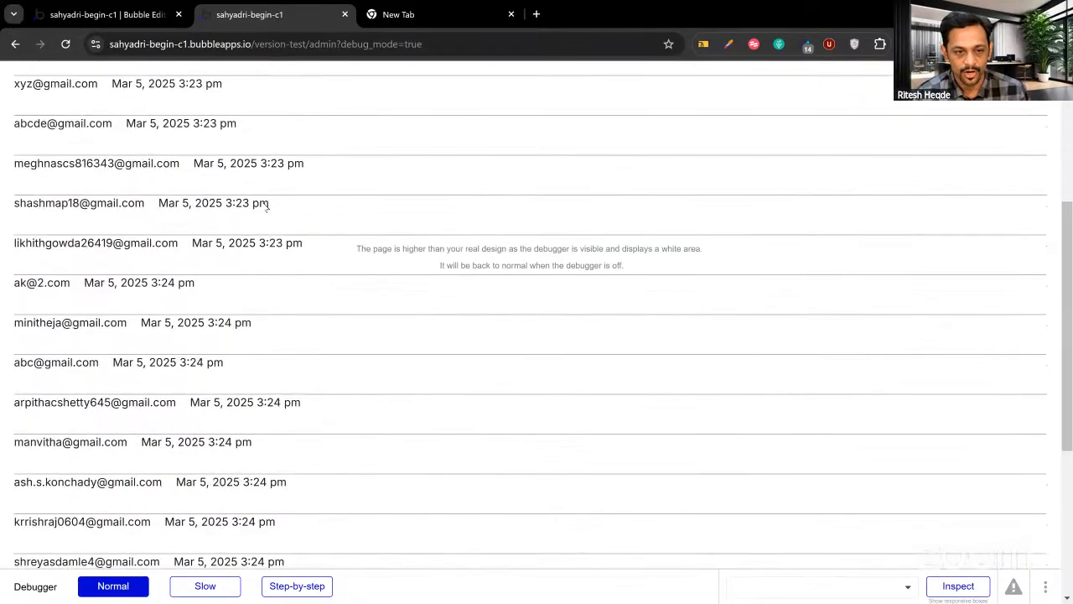
scroll(265, 207, down, 16)
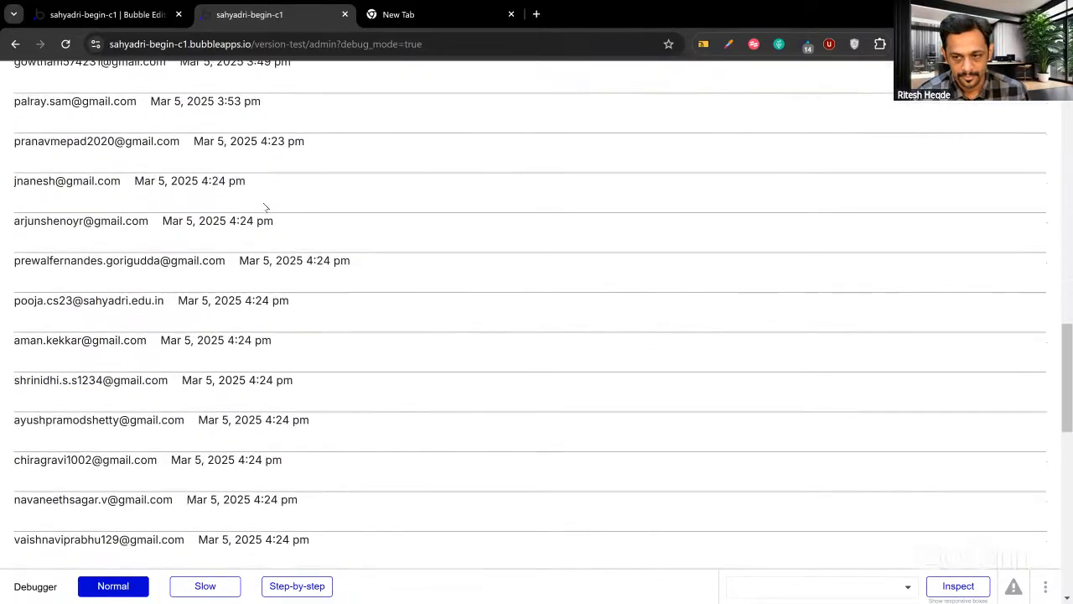
scroll(264, 208, down, 13)
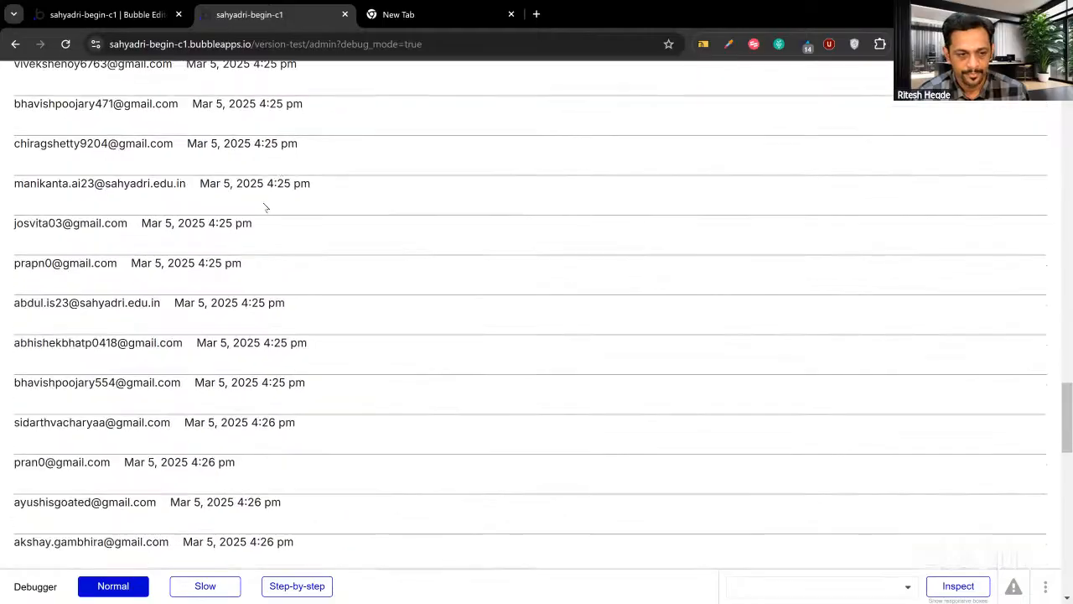
scroll(265, 207, down, 9)
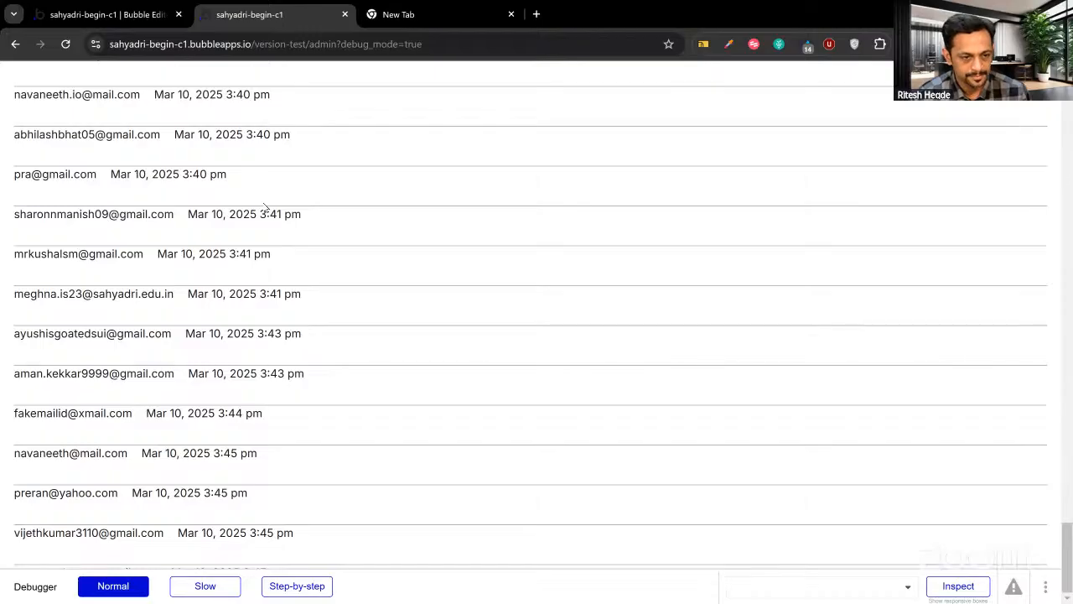
scroll(265, 207, up, 20)
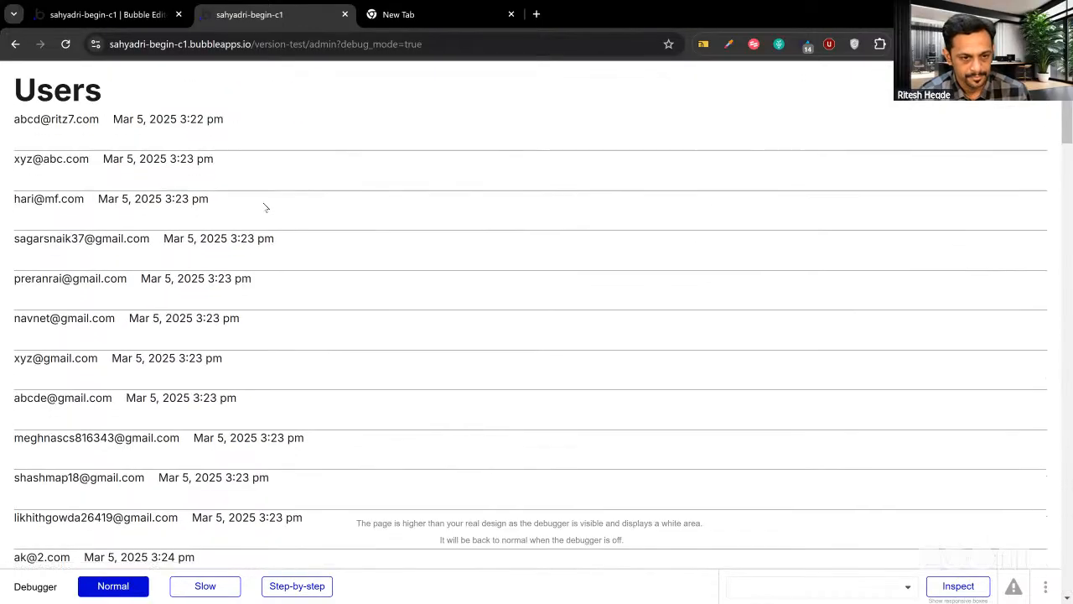
scroll(265, 207, down, 20)
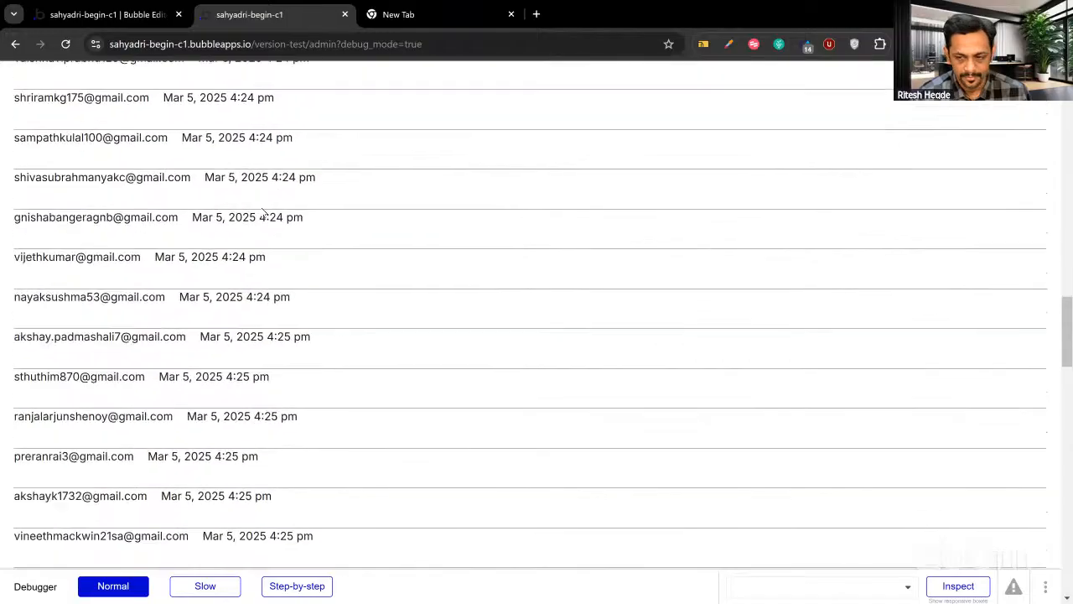
scroll(264, 214, down, 20)
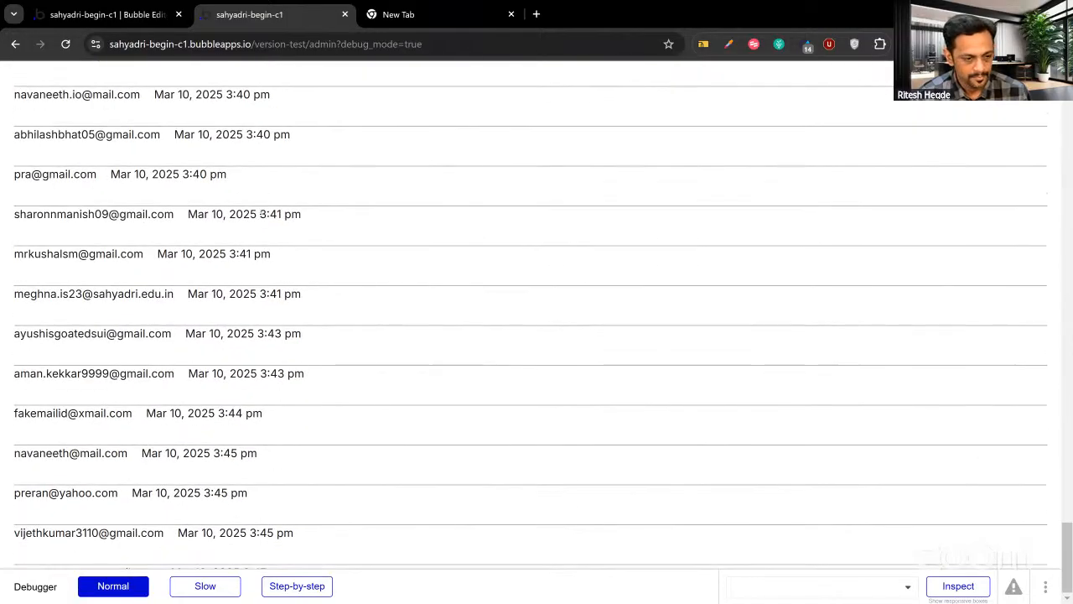
scroll(211, 144, up, 1)
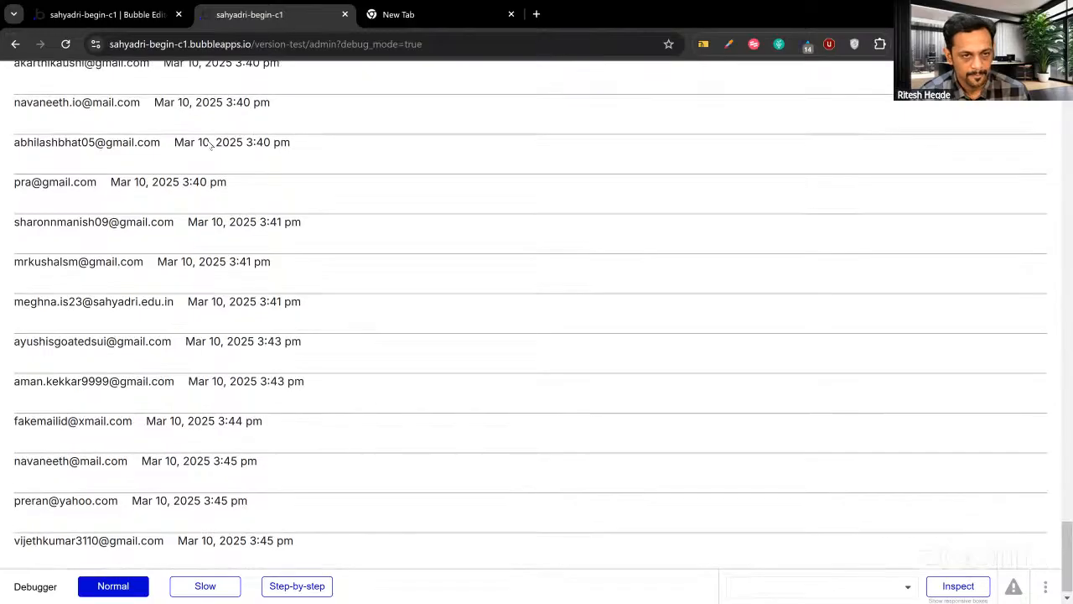
scroll(210, 144, up, 20)
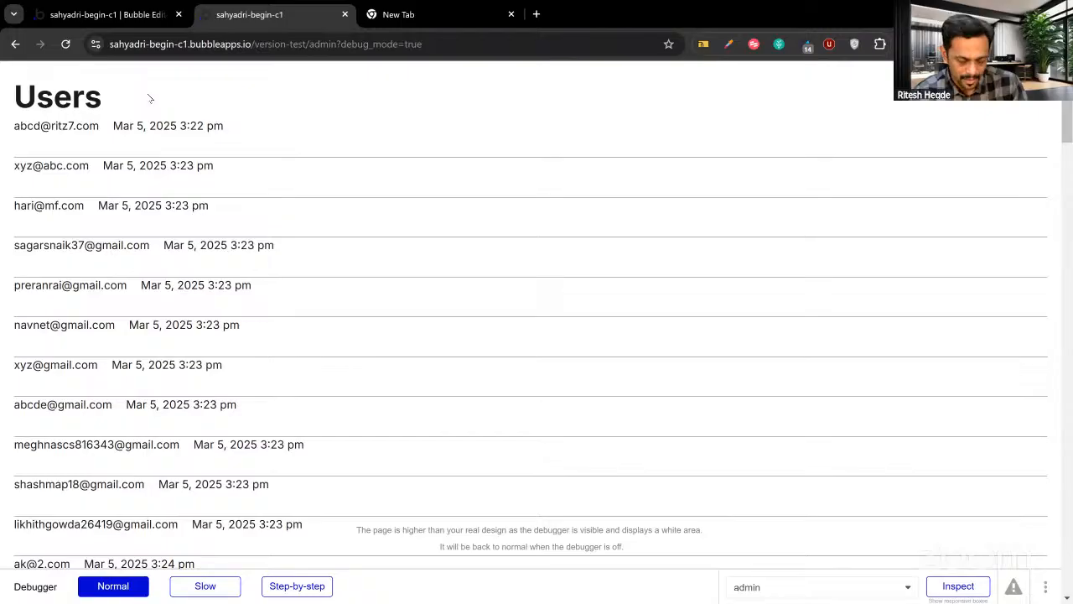
Give the first row's email text a fixed 250 px width.
click(105, 14)
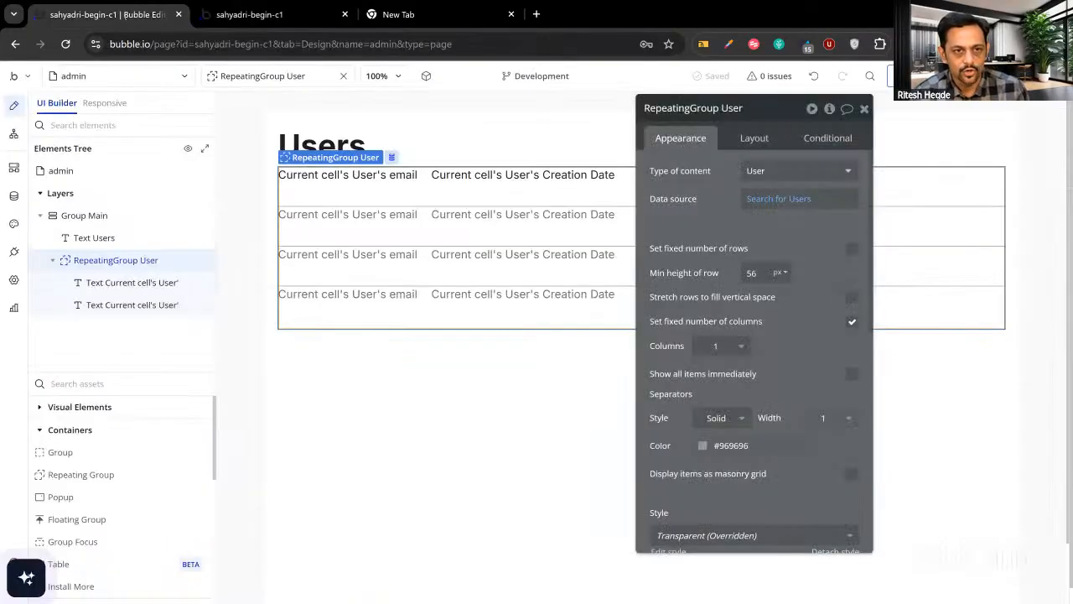
click(362, 177)
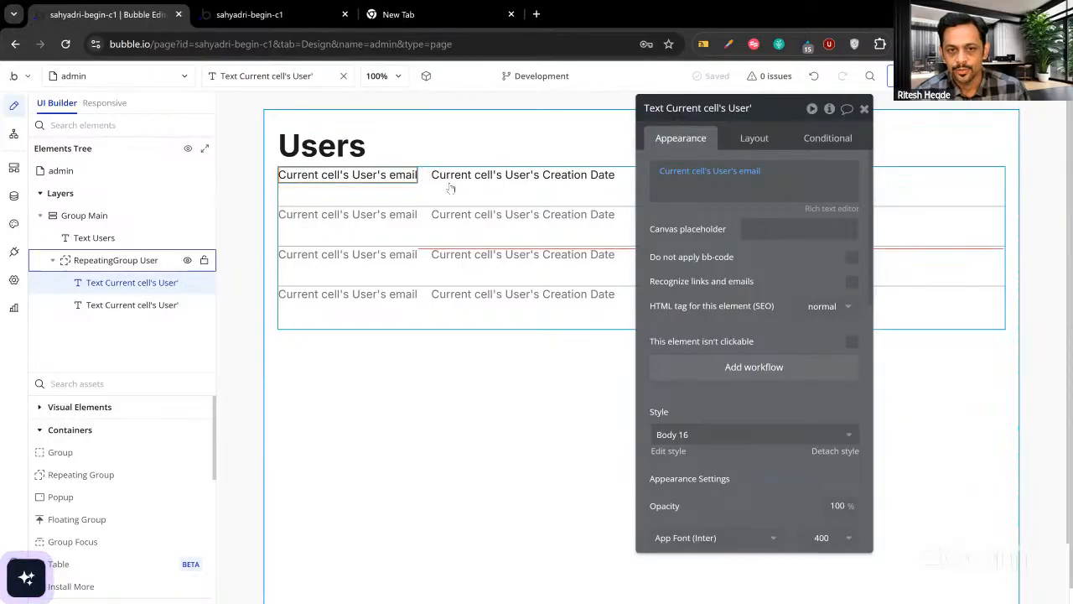
click(742, 141)
text(250)
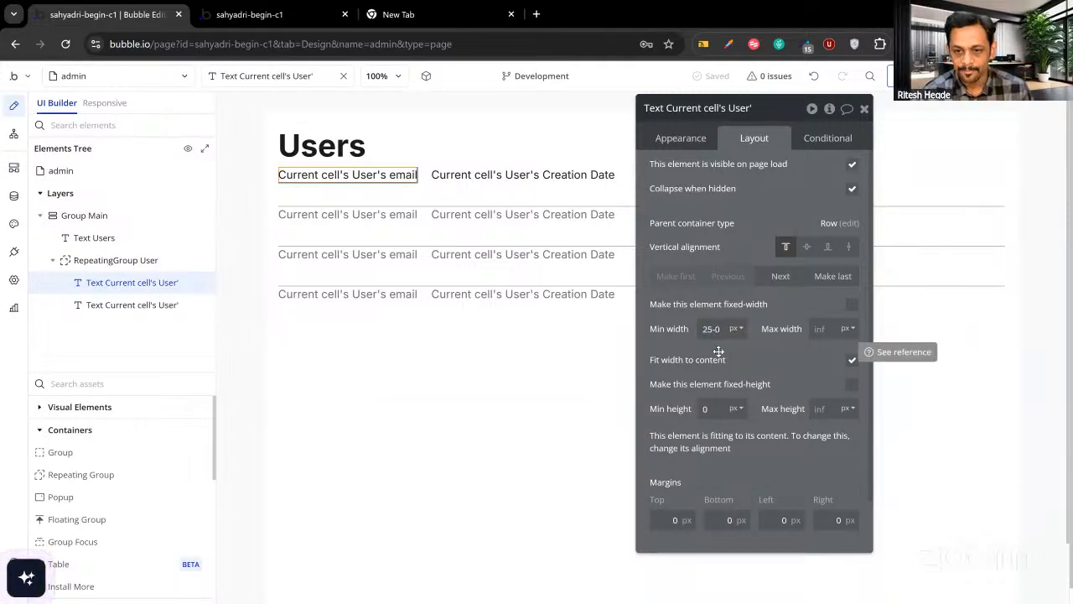
click(852, 306)
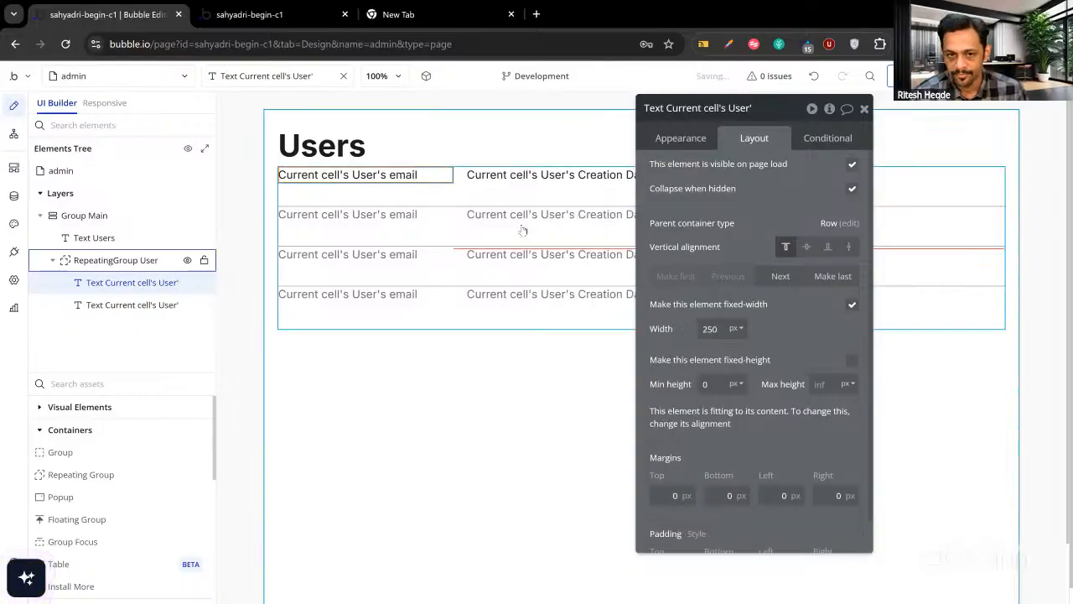
Give the creation date text a fixed 200 px width.
click(528, 173)
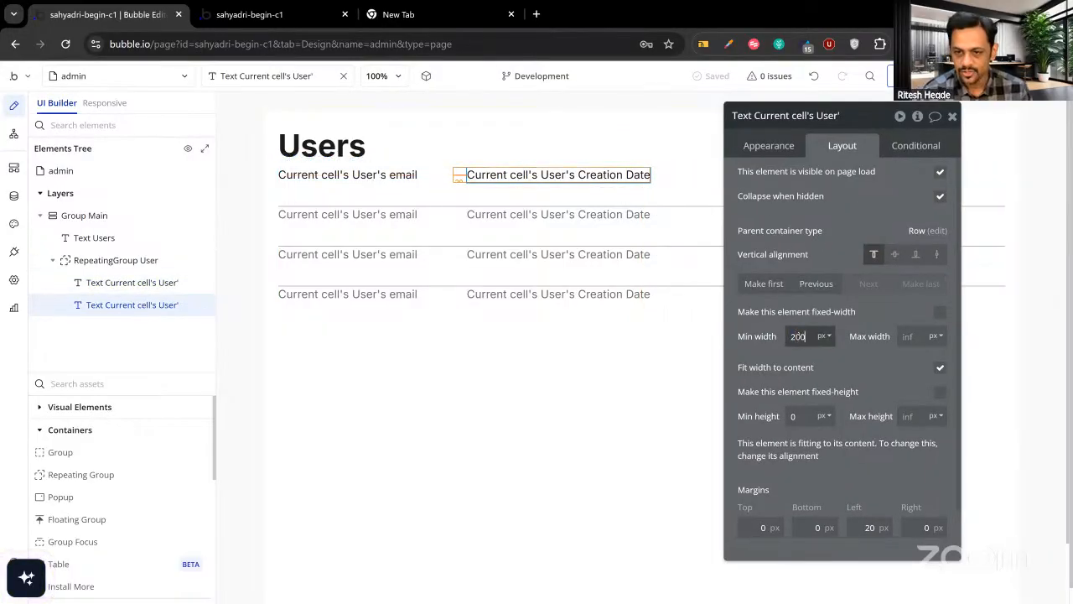
click(939, 316)
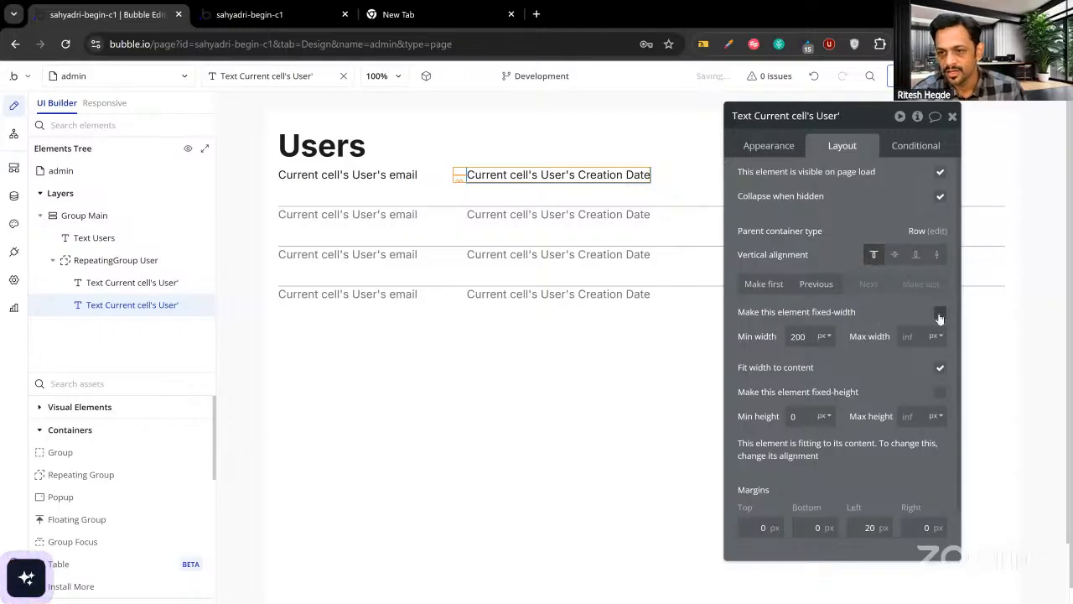
click(940, 314)
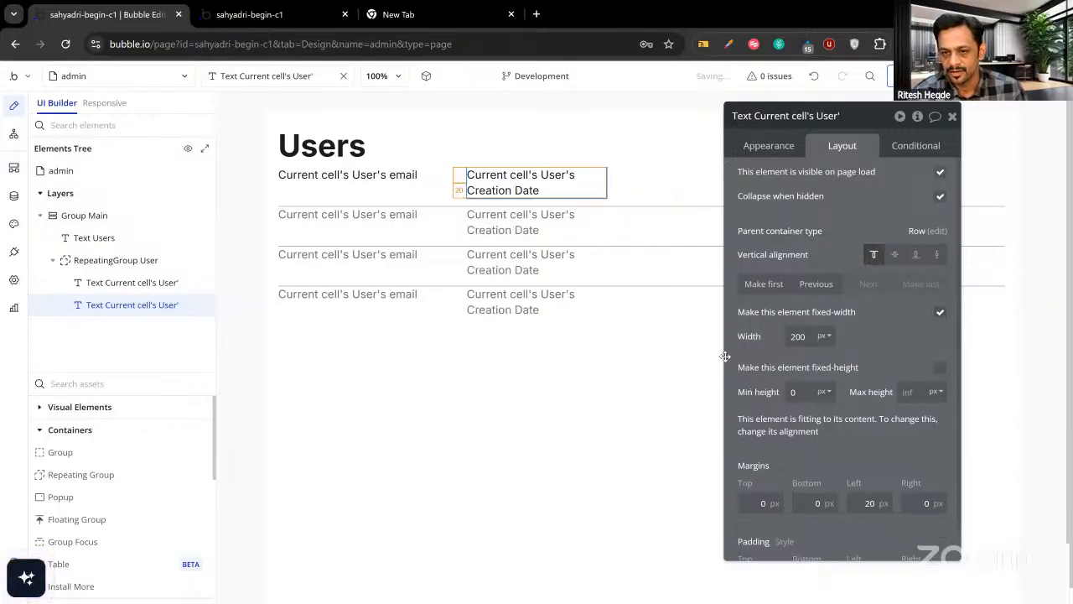
click(775, 146)
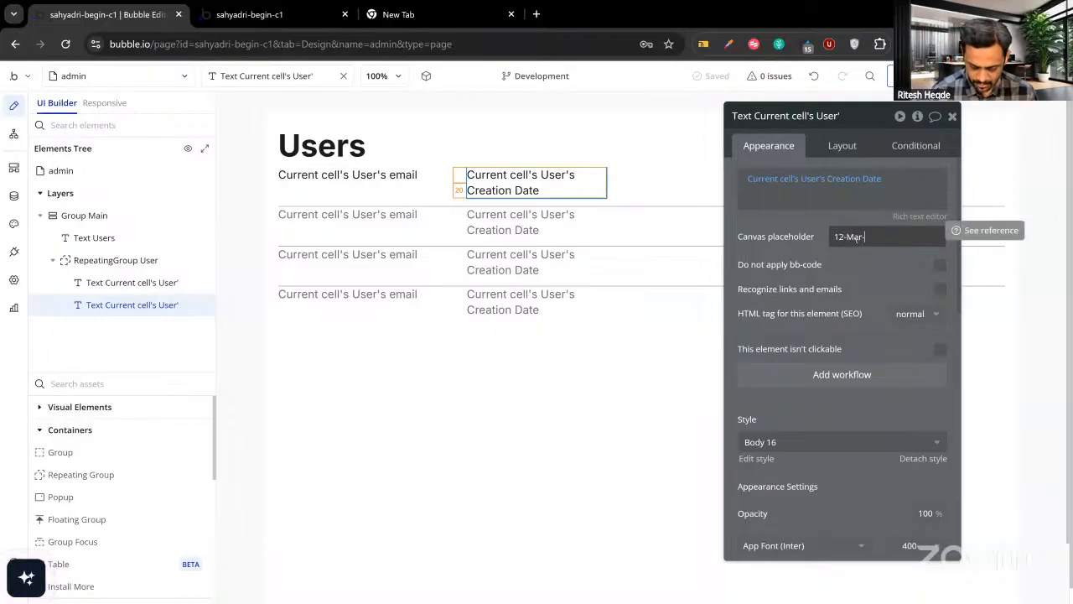
Apply the 12-Mar-2025 date placeholder and a sample email placeholder, then view the preview.
click(402, 176)
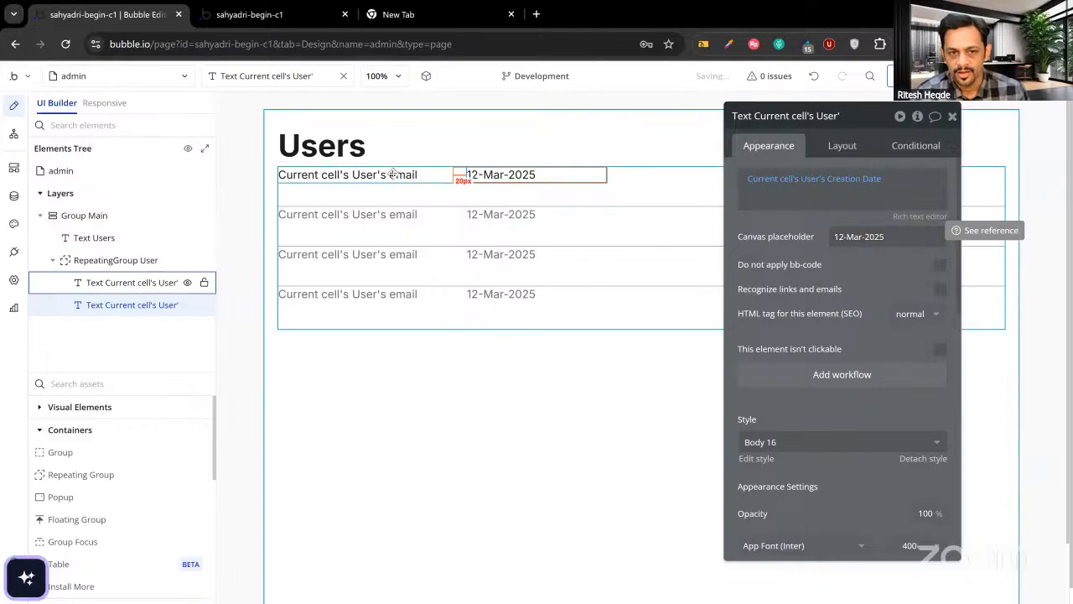
click(843, 238)
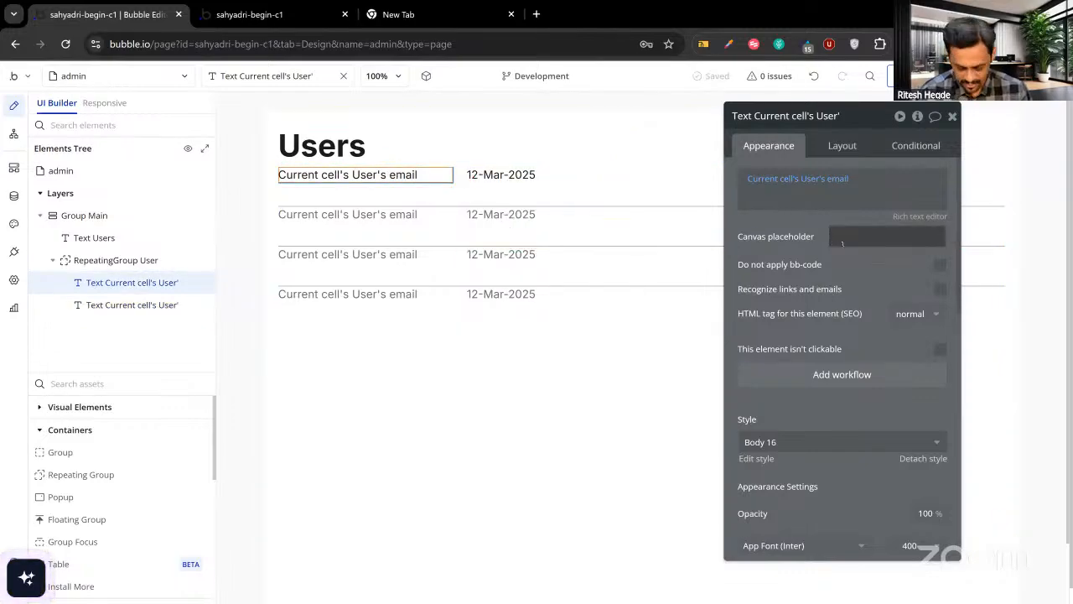
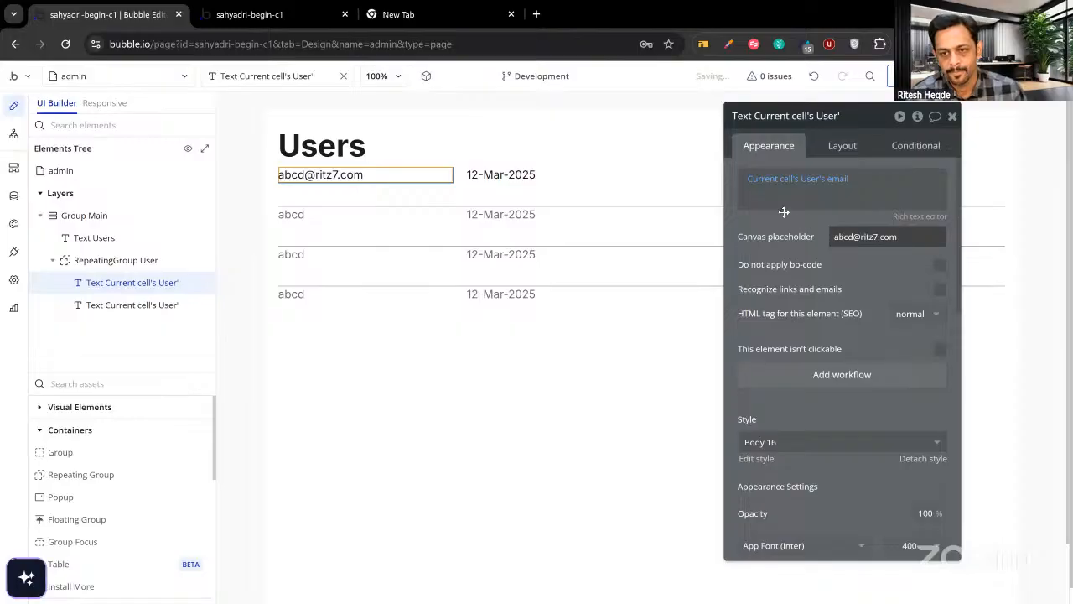
click(289, 14)
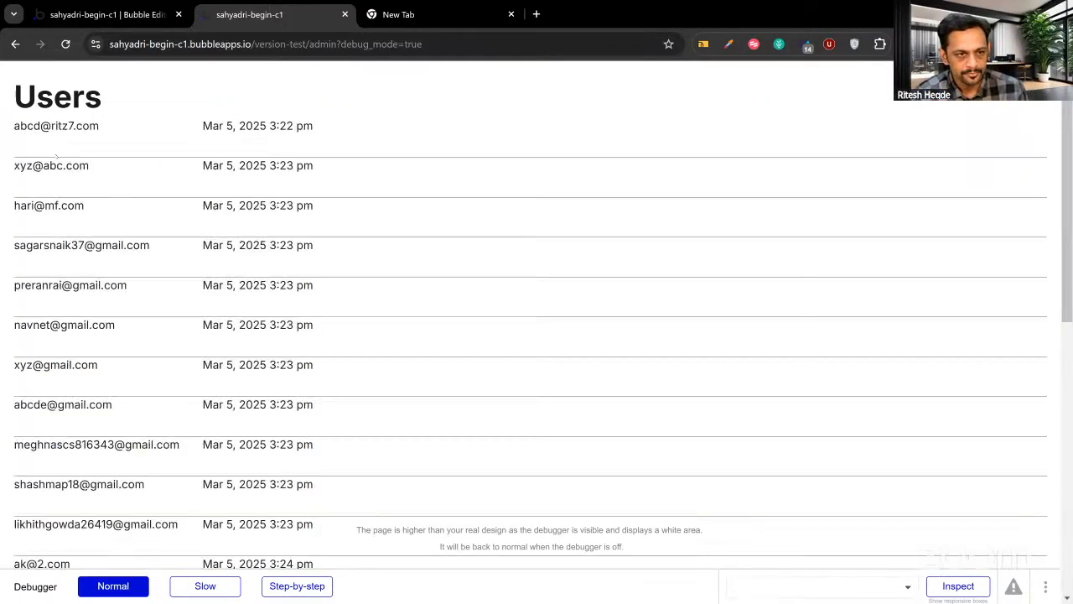
Scroll the preview to confirm emails and dates align in even columns, then return to the editor.
scroll(256, 400, down, 7)
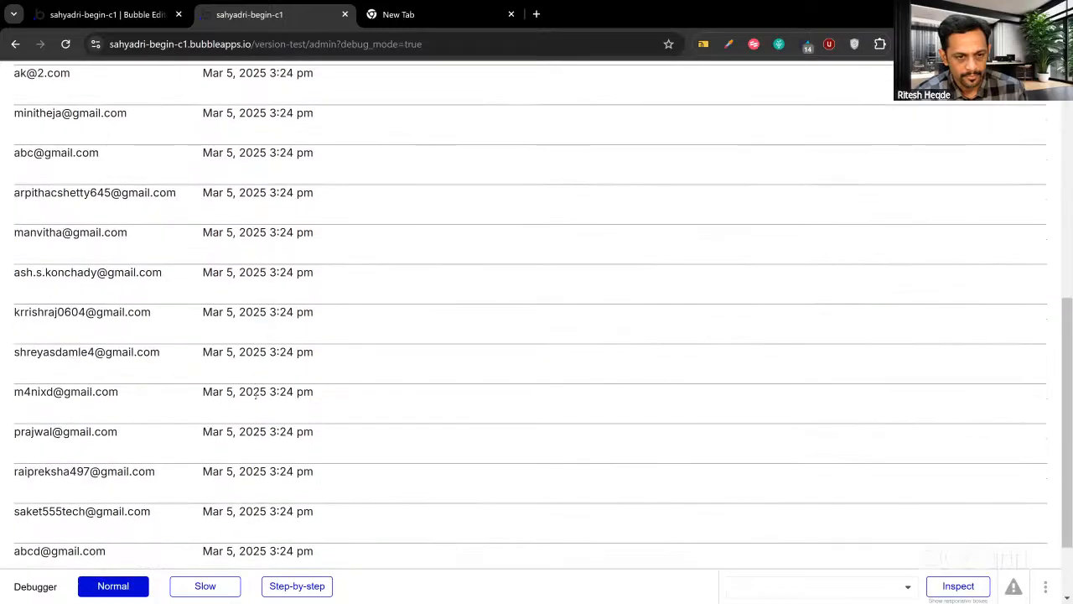
scroll(257, 399, down, 14)
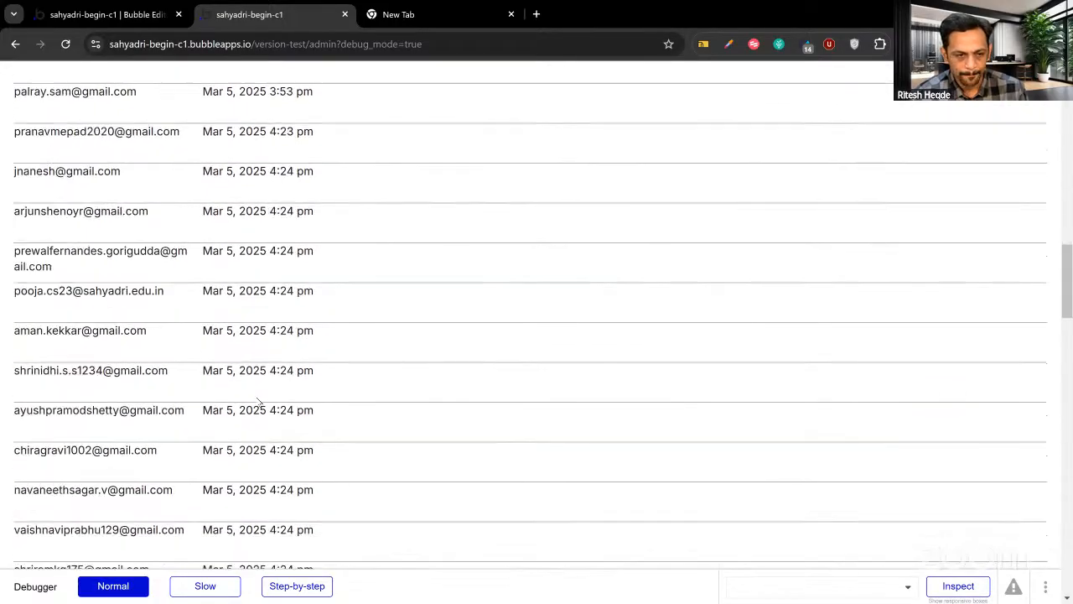
scroll(257, 403, down, 5)
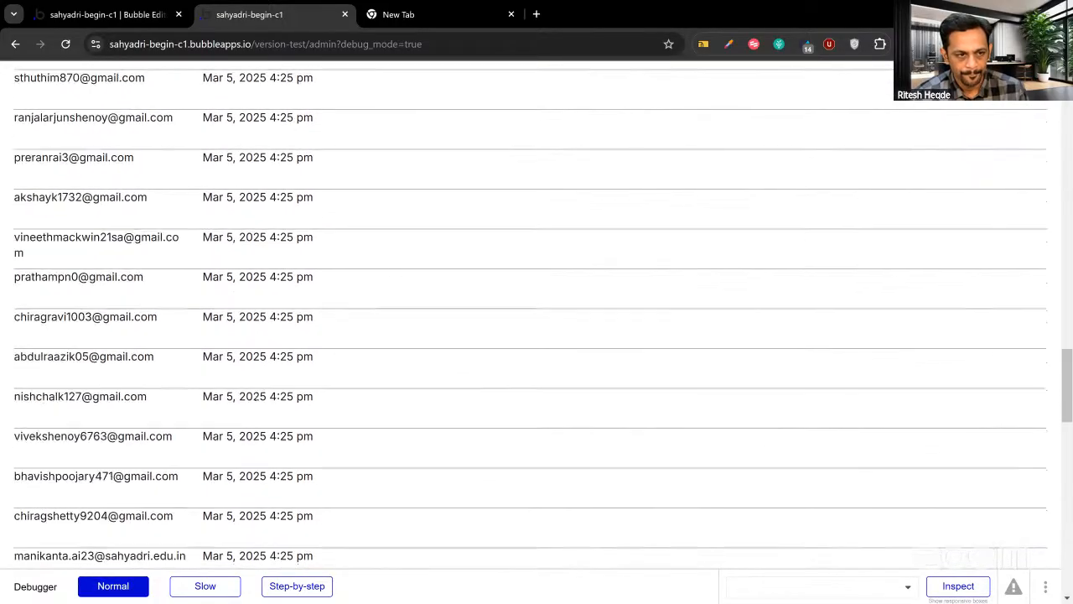
scroll(257, 399, down, 11)
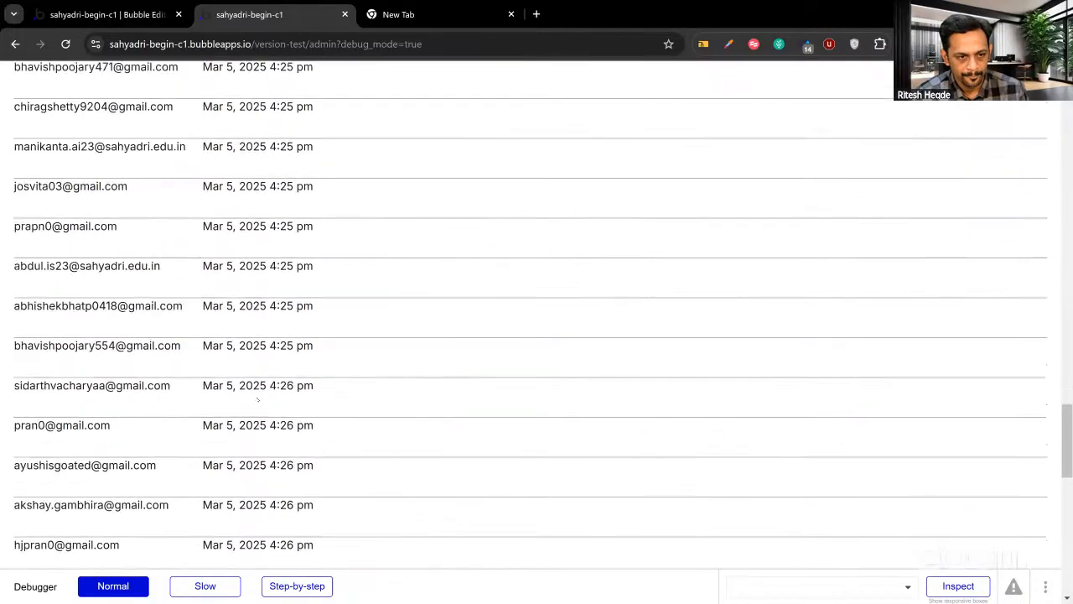
scroll(257, 399, down, 3)
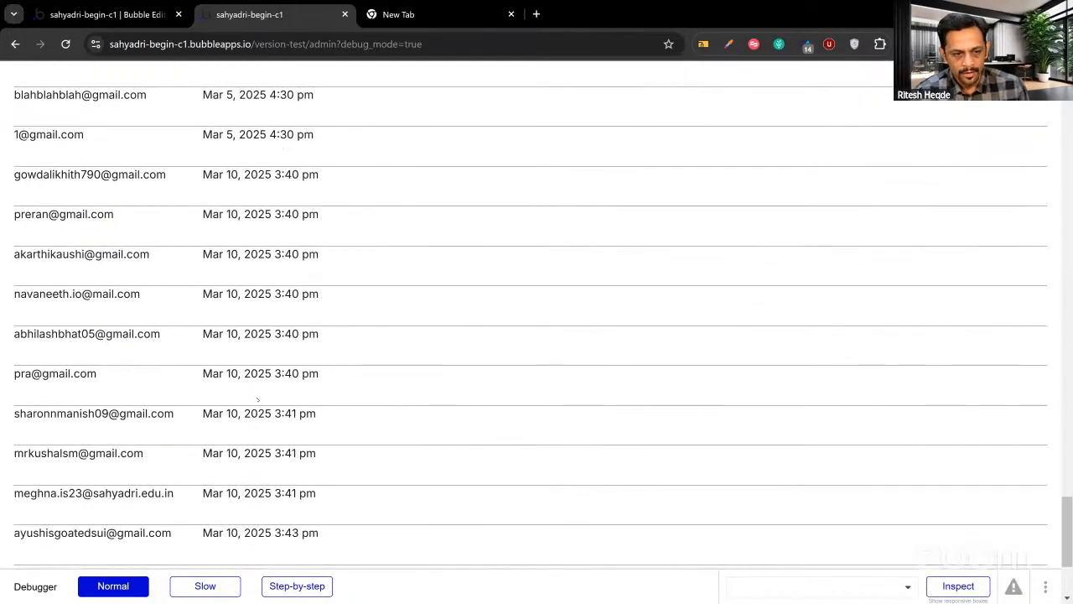
scroll(258, 401, up, 20)
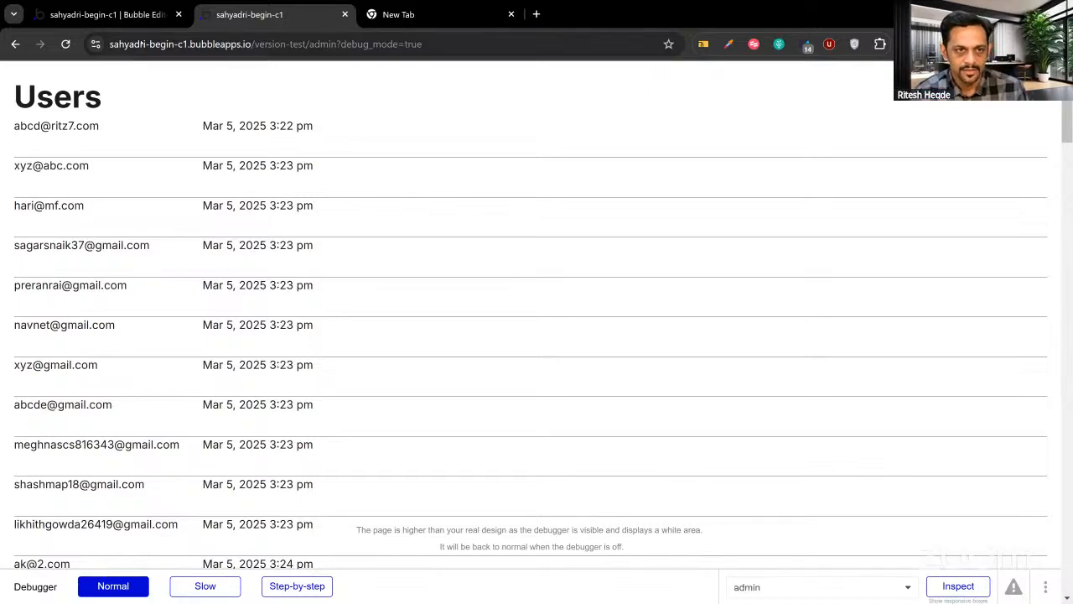
click(107, 14)
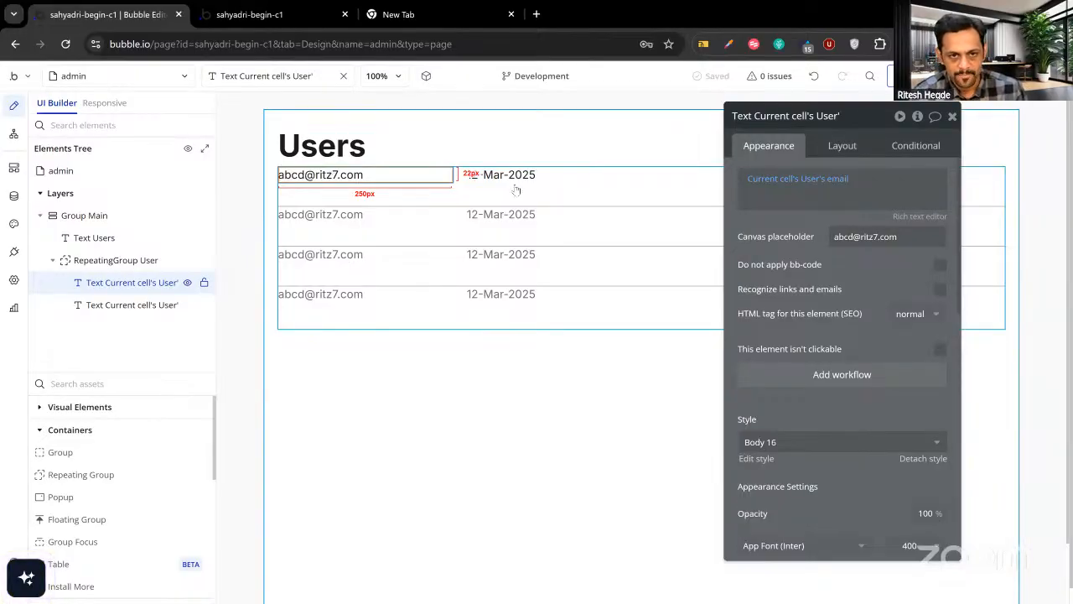
Wrap the email and date texts in a row group named Group Each User.
click(952, 115)
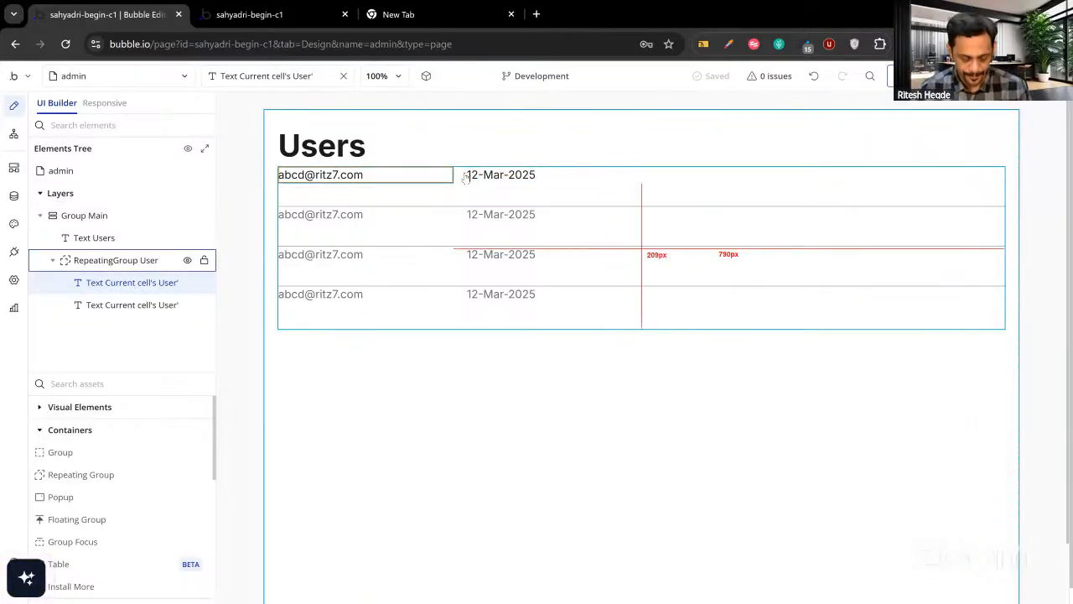
double_click(406, 172)
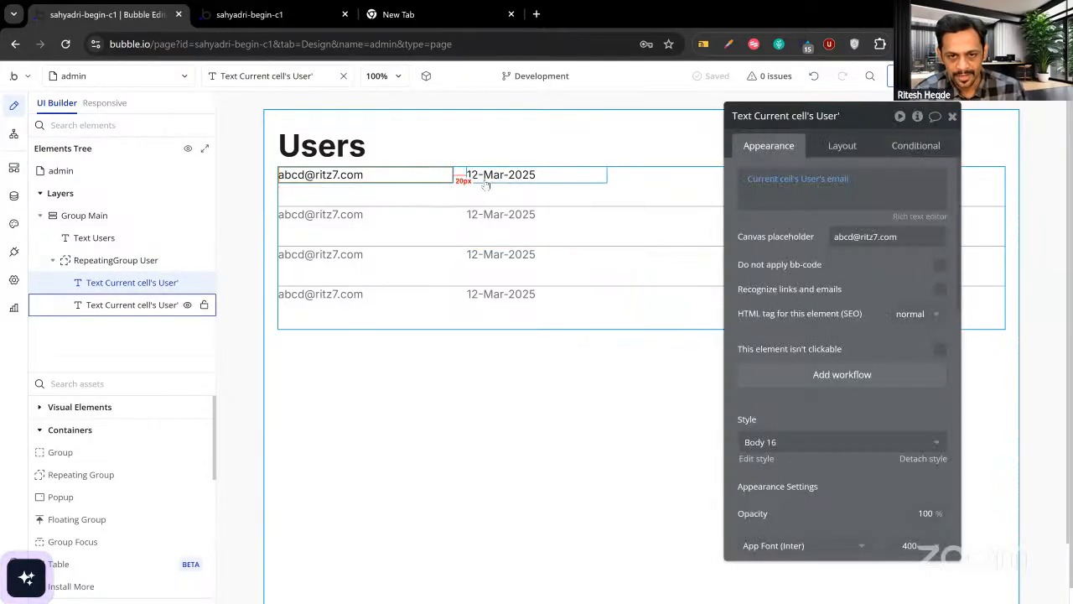
shift+click(514, 173)
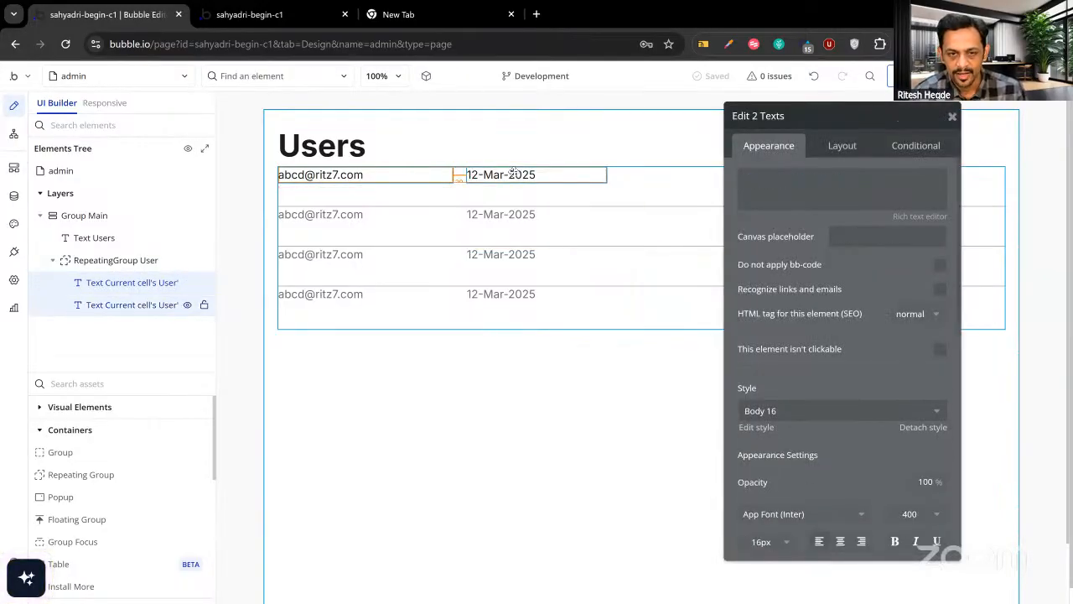
right_click(514, 173)
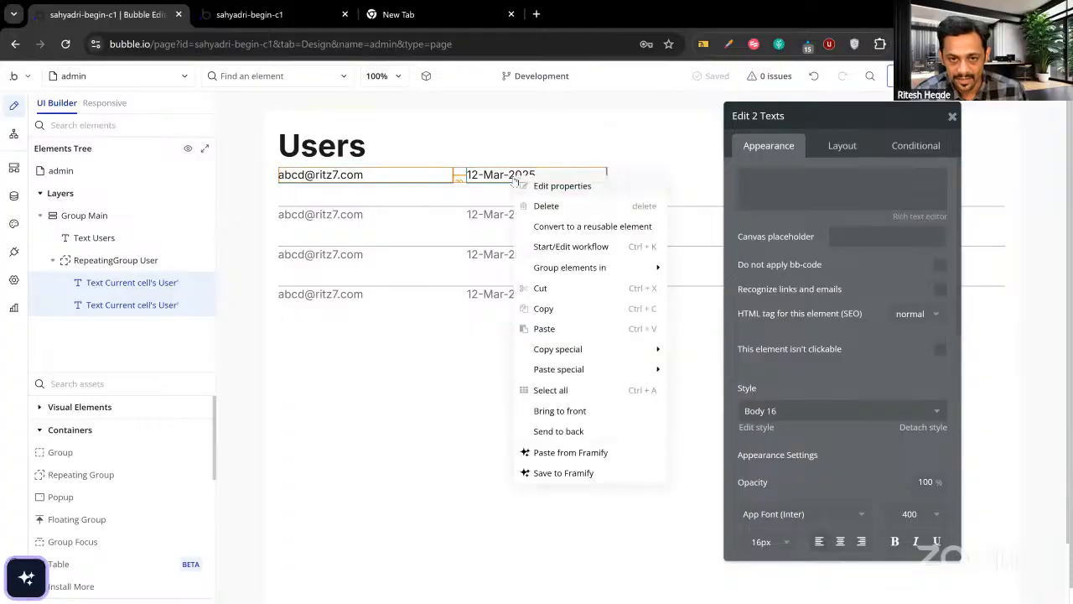
mouse_move(603, 275)
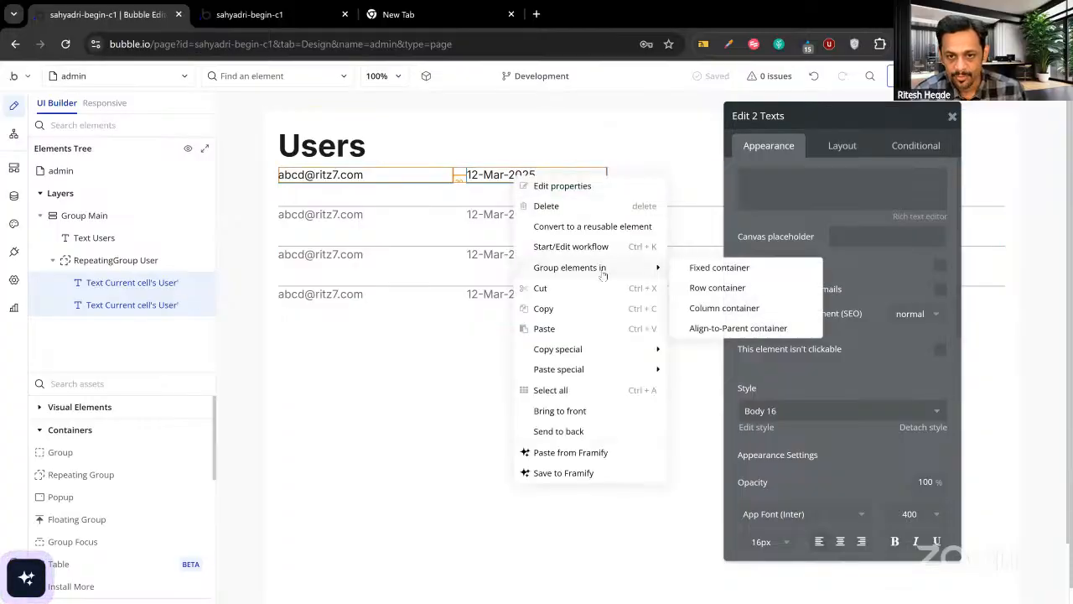
click(717, 288)
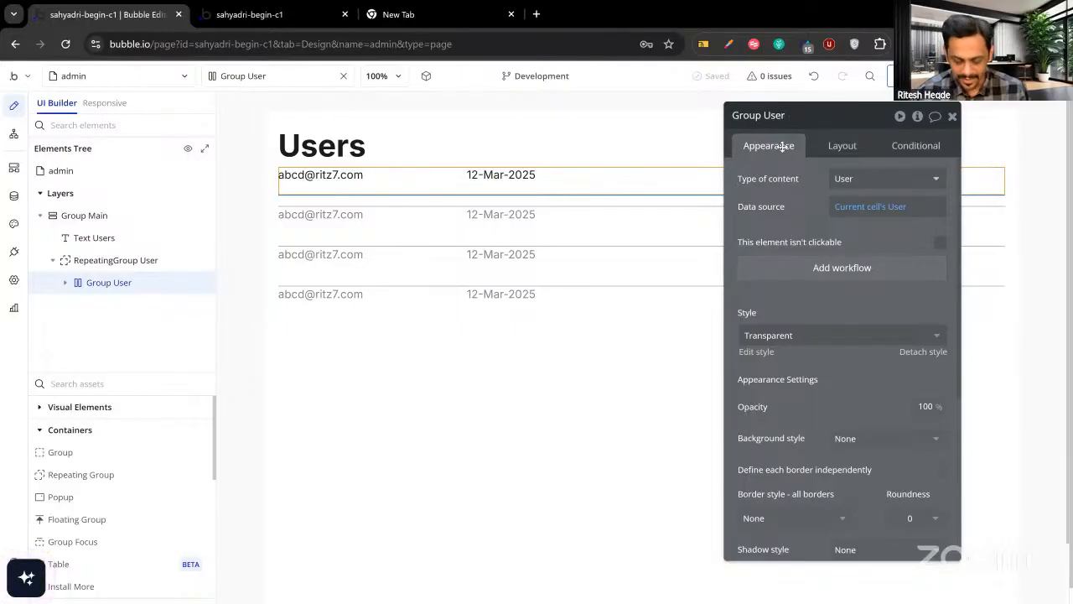
text(Each)
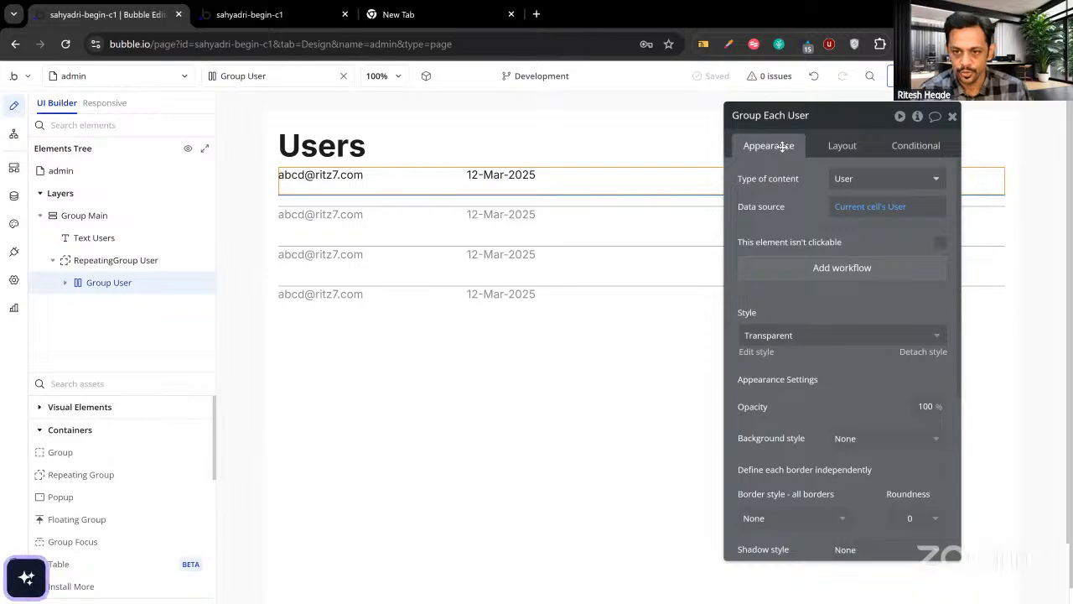
click(793, 191)
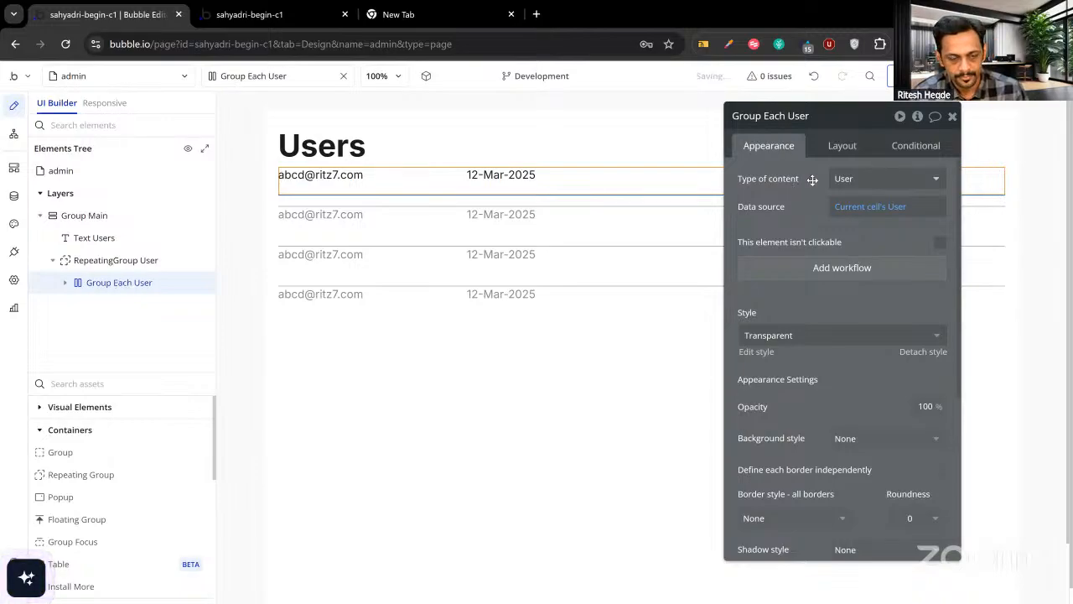
Set Group Each User's minimum height to 20 px and duplicate the group.
click(843, 147)
scroll(825, 394, down, 3)
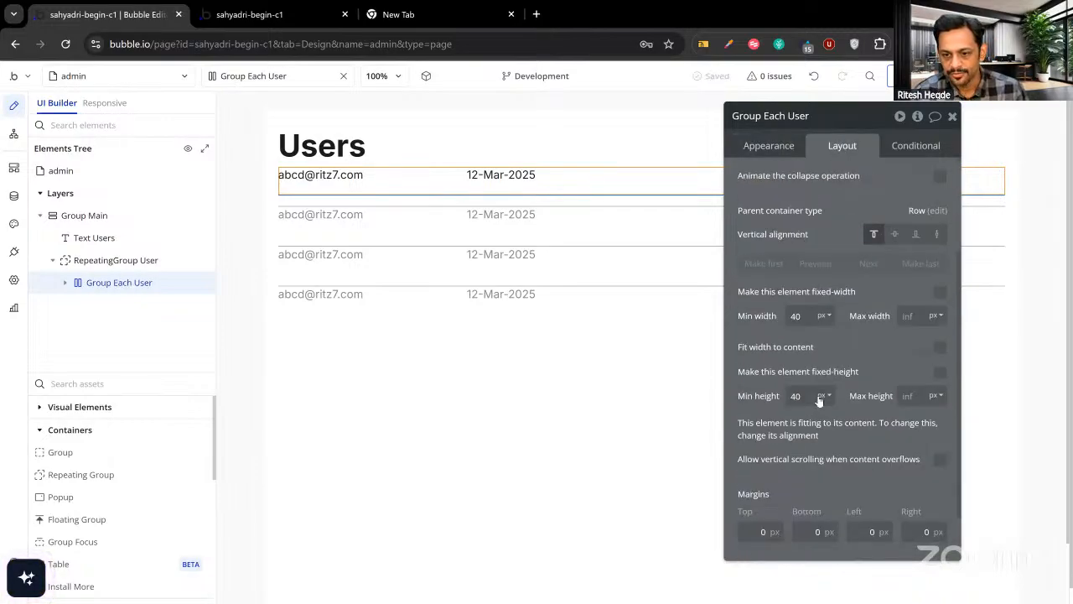
double_click(796, 395)
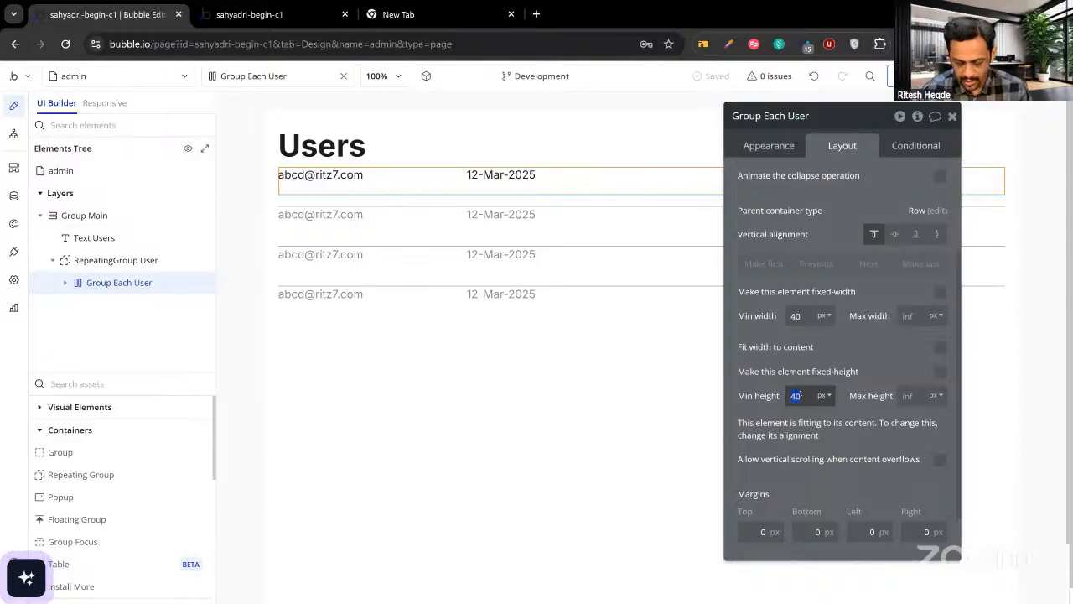
text(20)
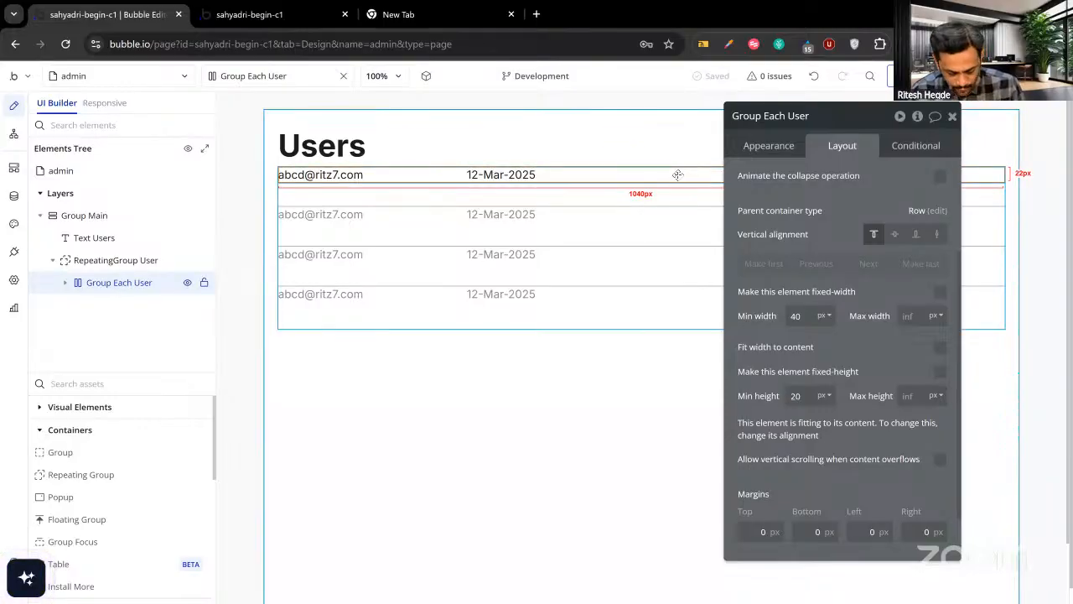
key(ctrl+d)
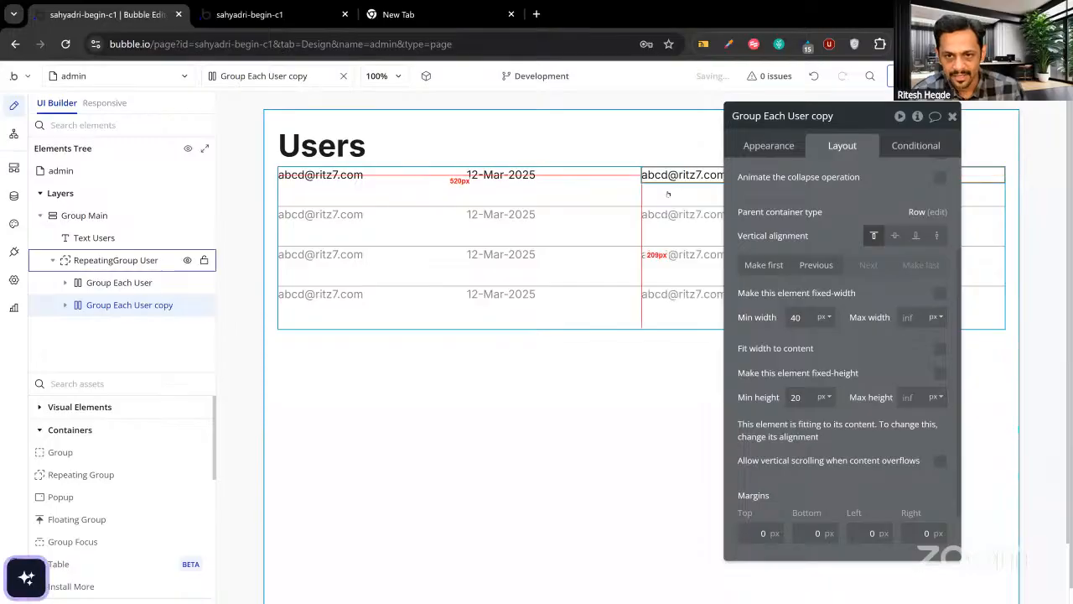
Set the RepeatingGroup User cell's container layout to Column.
click(625, 198)
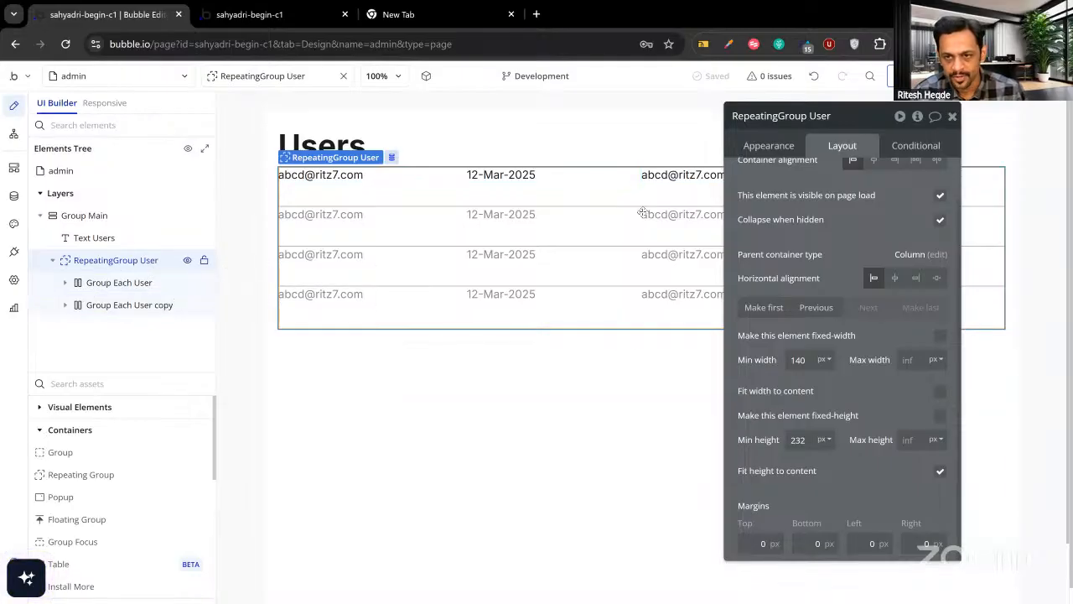
scroll(811, 202, up, 1)
scroll(810, 202, up, 1)
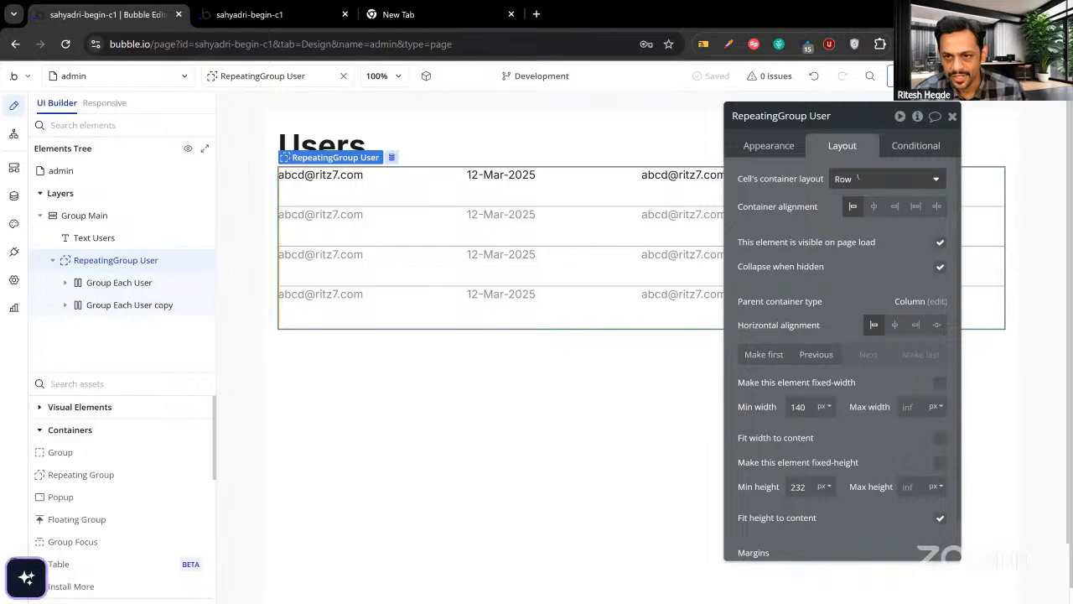
click(843, 179)
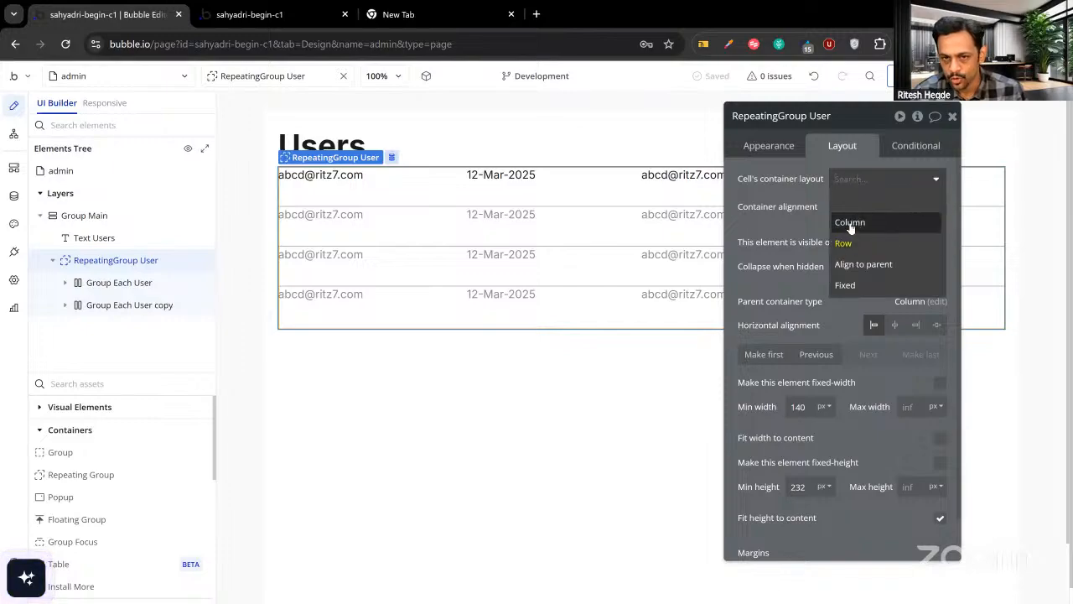
click(850, 223)
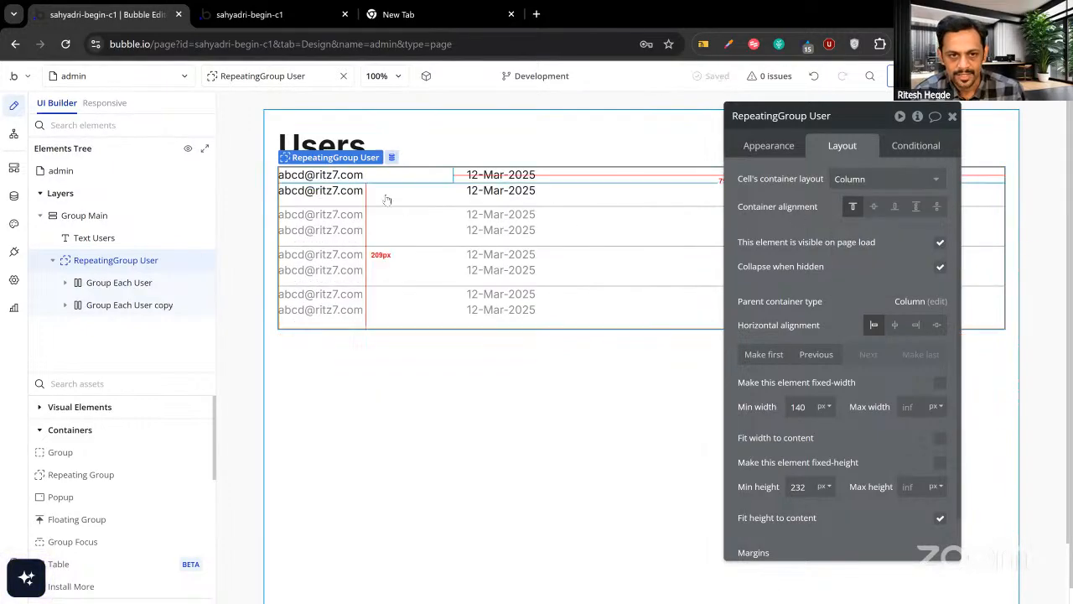
Rename the copied row group to Group Each User and begin renaming the first group.
click(126, 287)
click(127, 290)
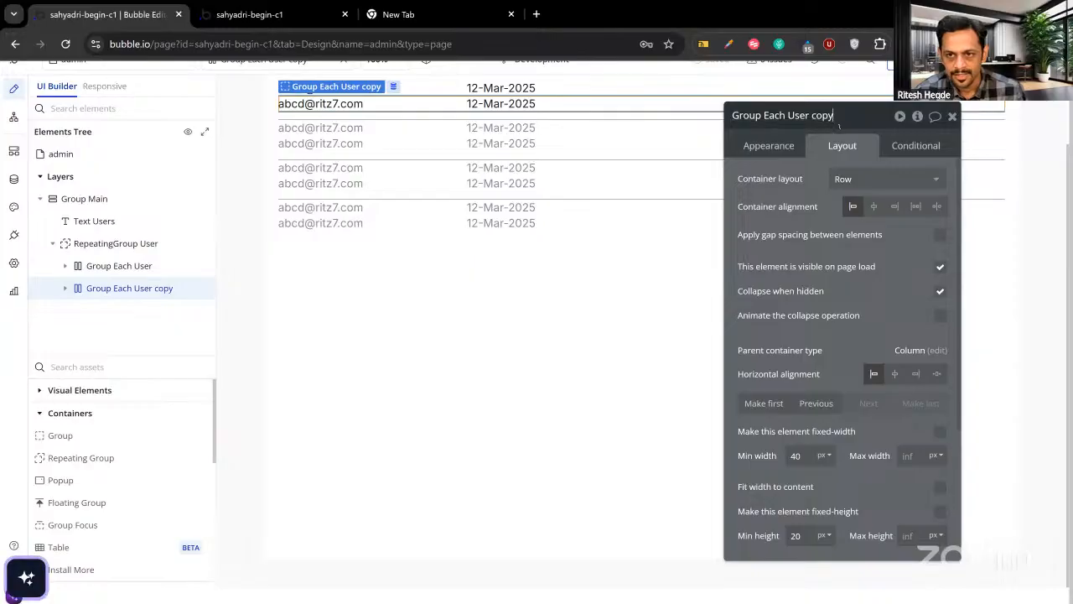
key(BackSpace)
key(BackSpace)
key(BackSpace)
key(BackSpace)
key(BackSpace)
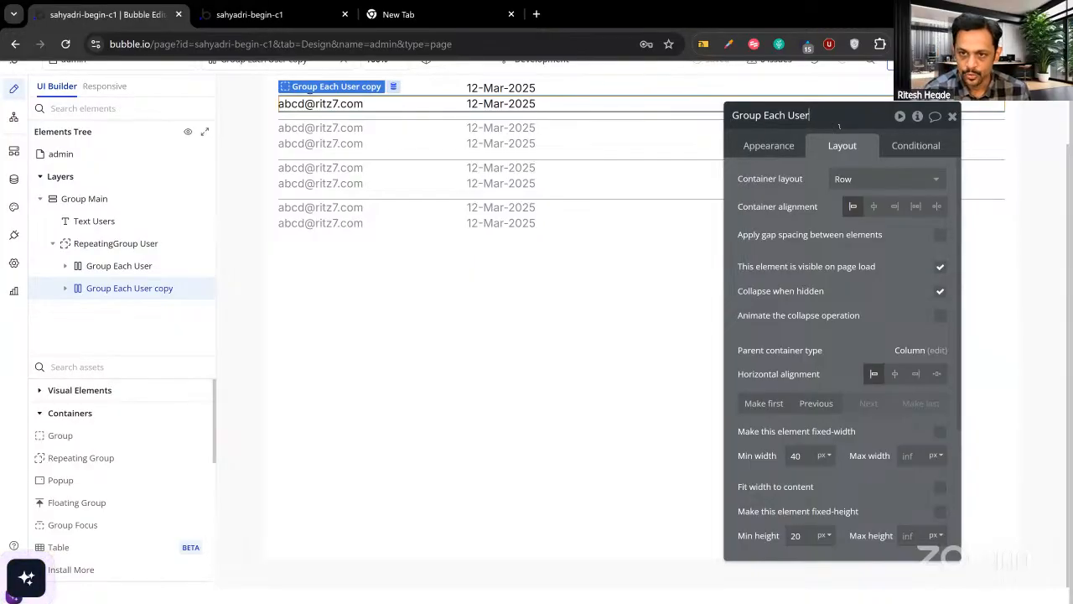
click(768, 146)
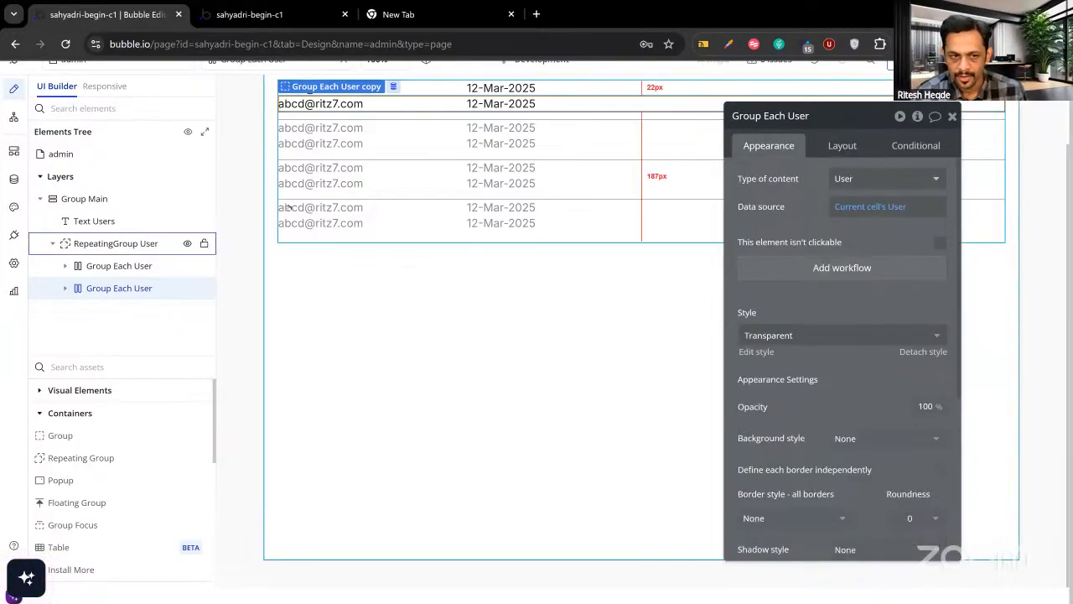
click(177, 265)
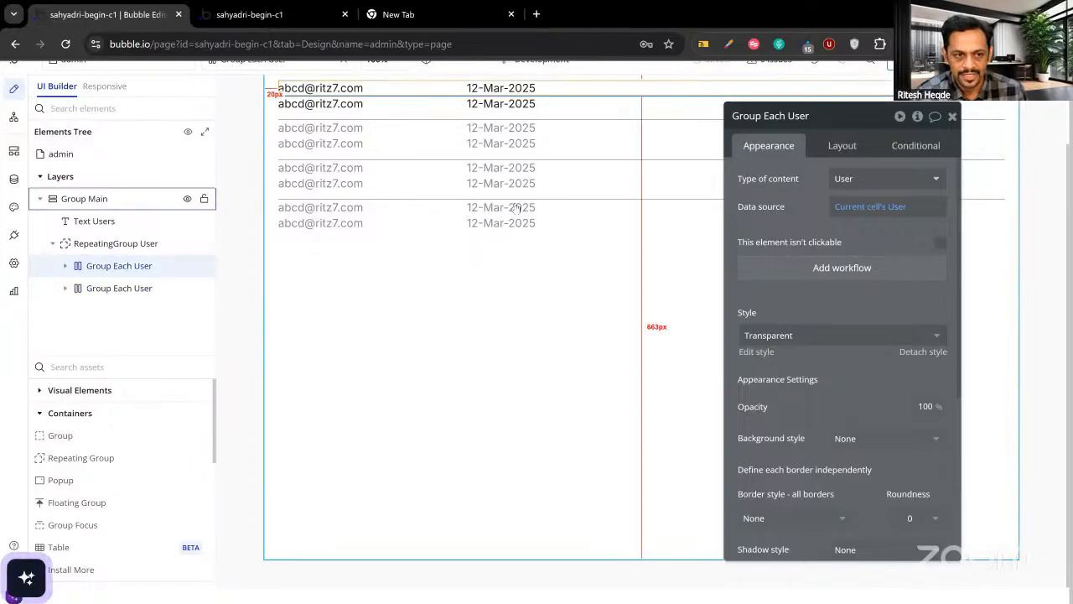
click(788, 120)
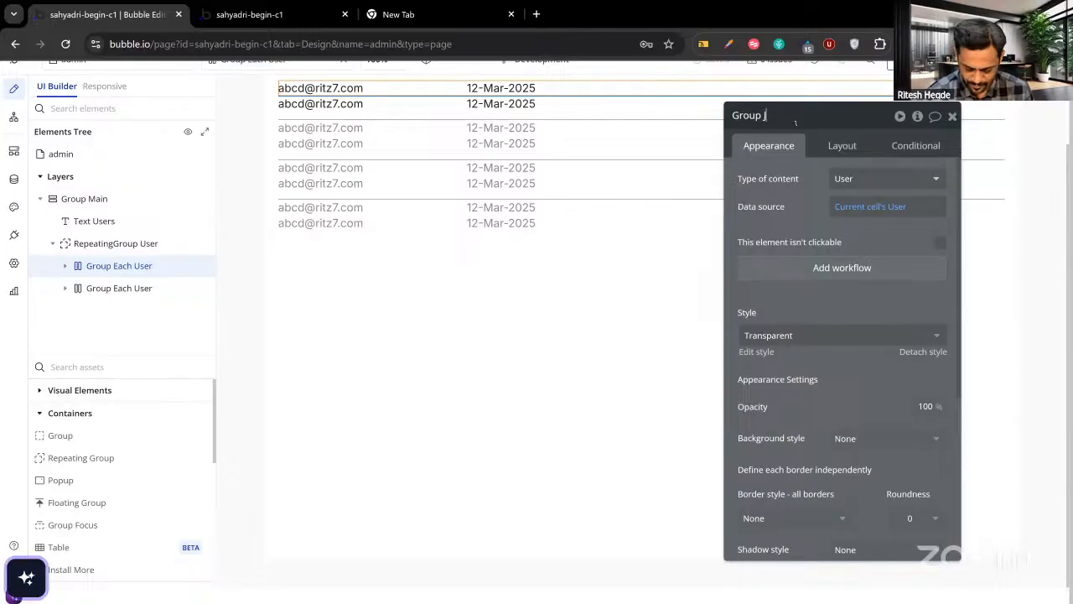
Name the first group Group Header and replace its email expression with the label User's Email.
text(Header)
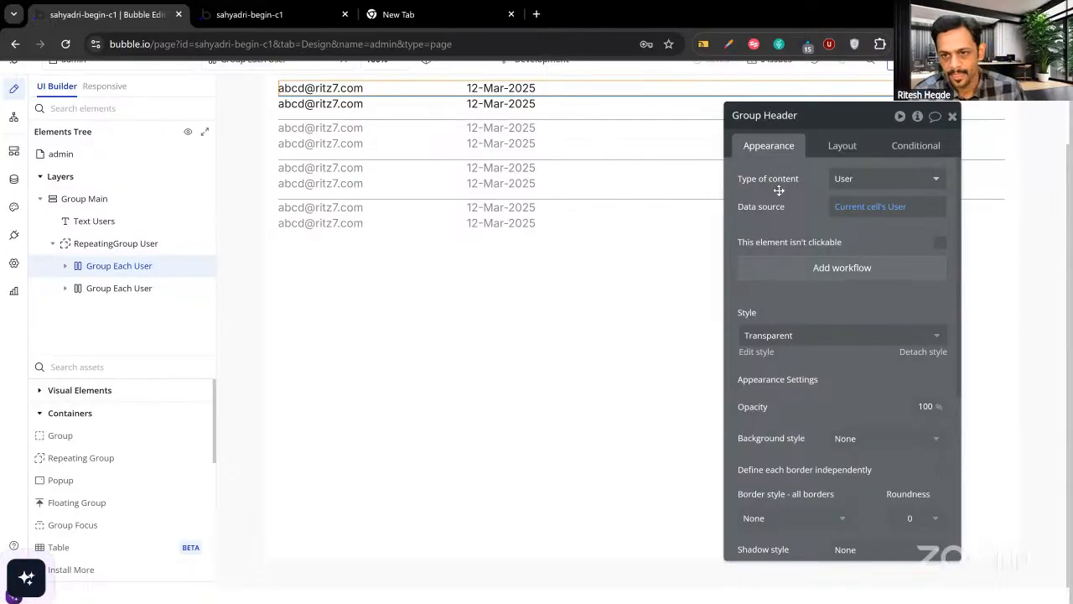
key(Return)
scroll(384, 210, up, 1)
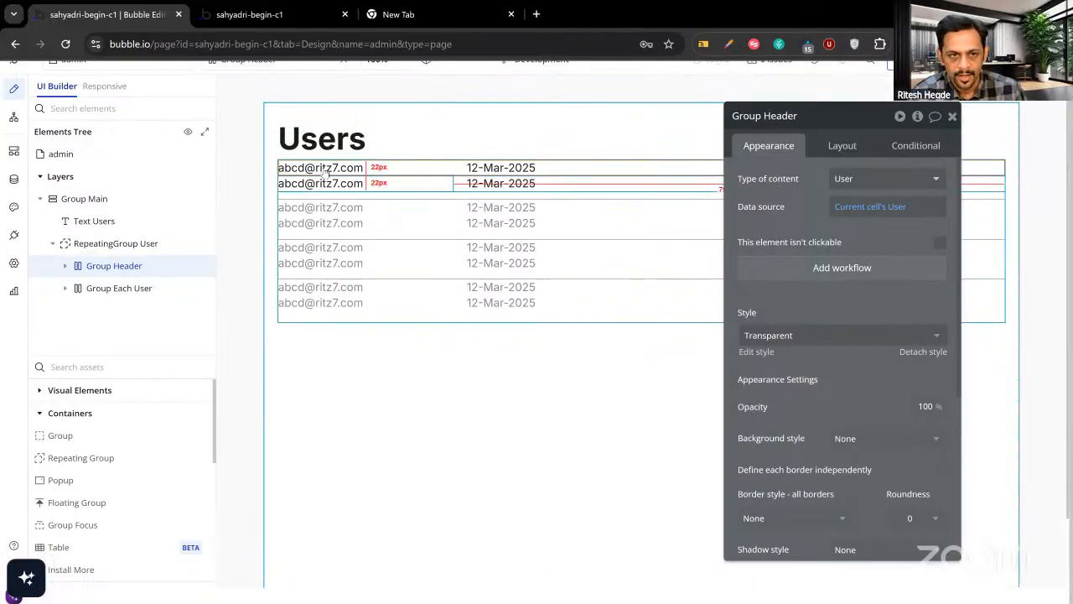
click(327, 172)
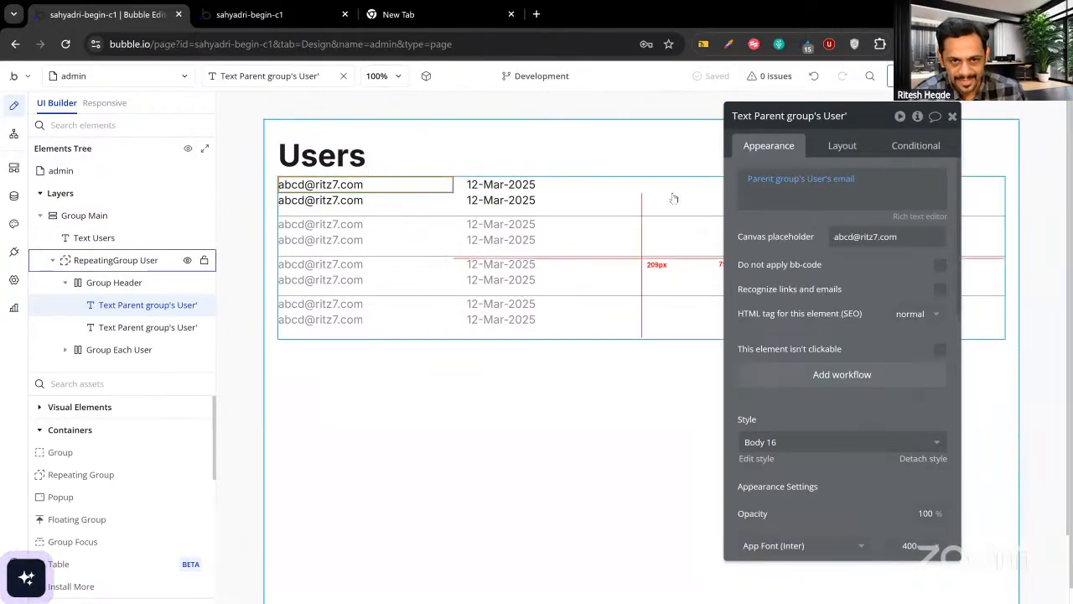
right_click(855, 179)
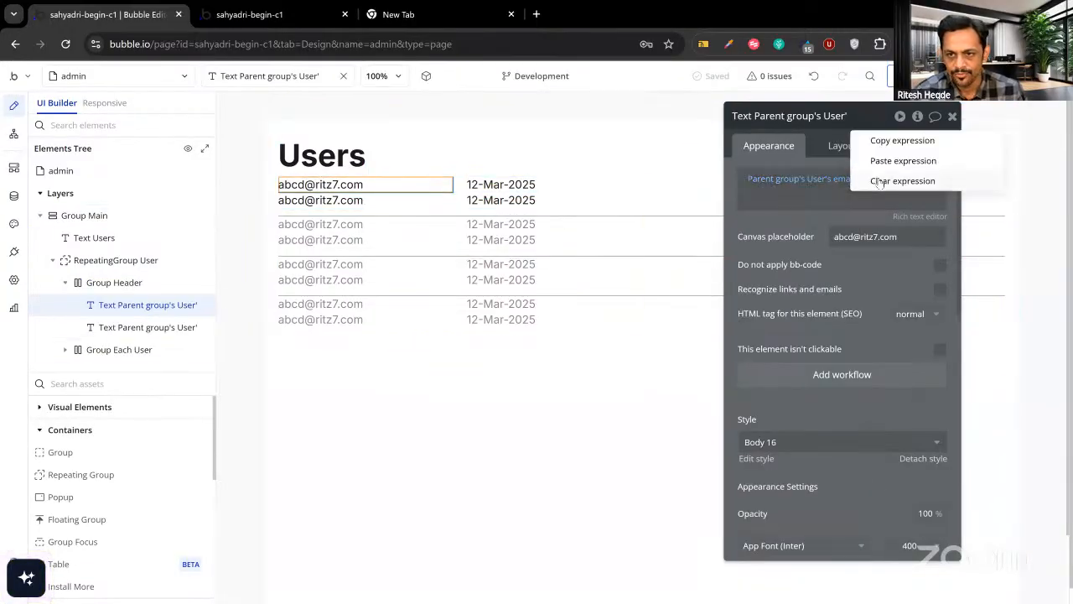
click(880, 181)
click(848, 179)
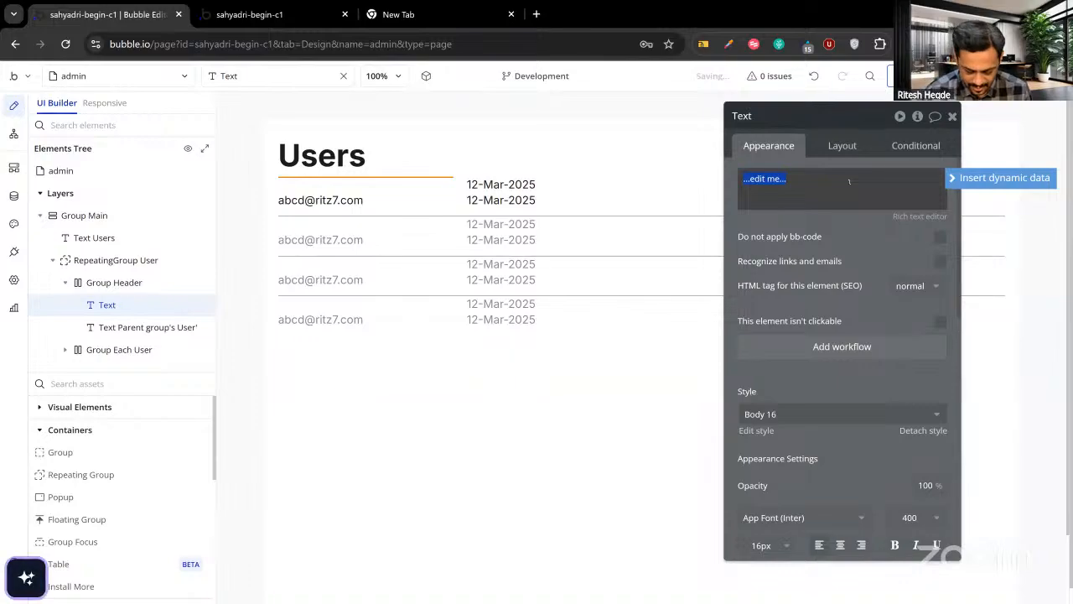
text(User's Email)
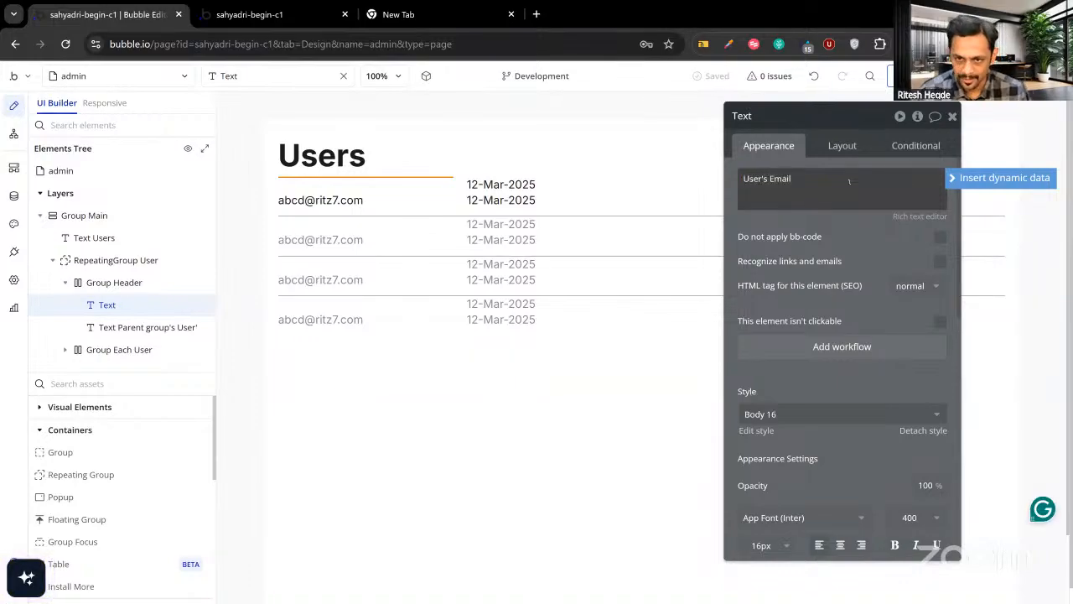
click(795, 218)
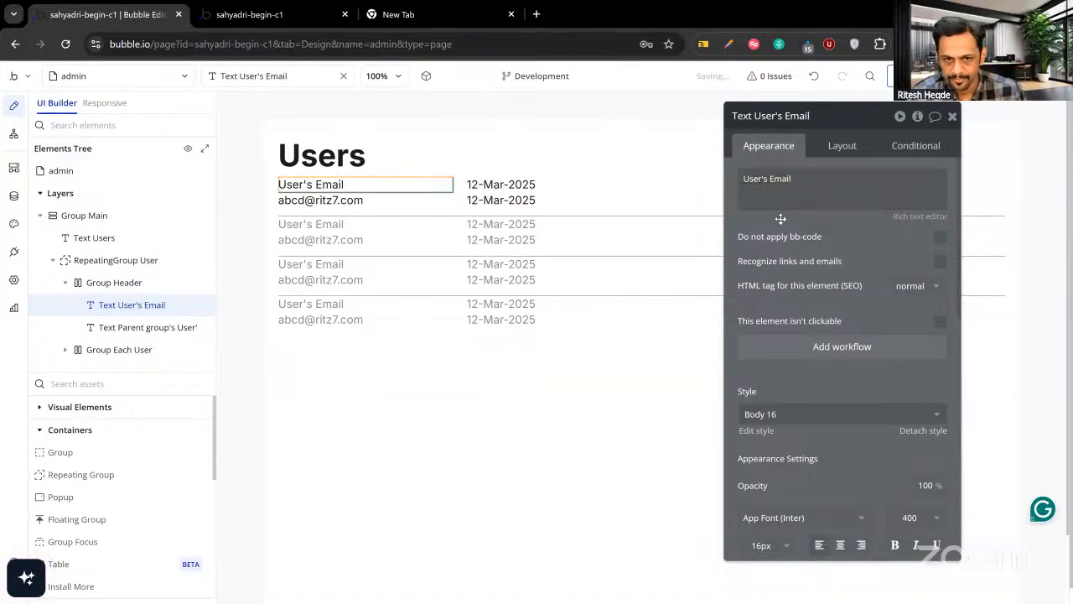
Replace the header's creation date expression with the fixed label Registered Date, then view the preview.
click(488, 185)
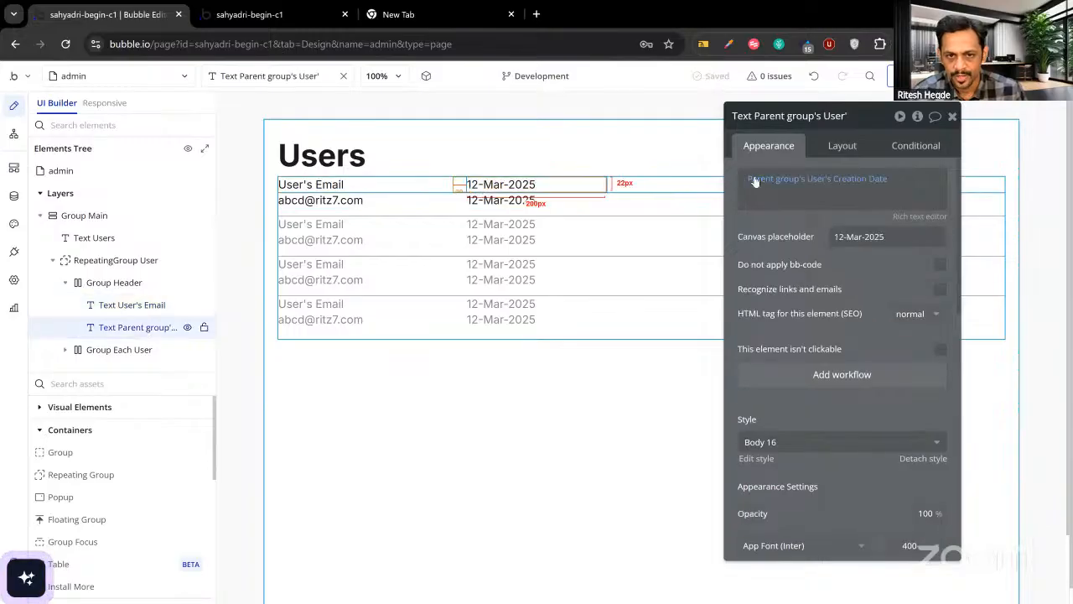
right_click(839, 183)
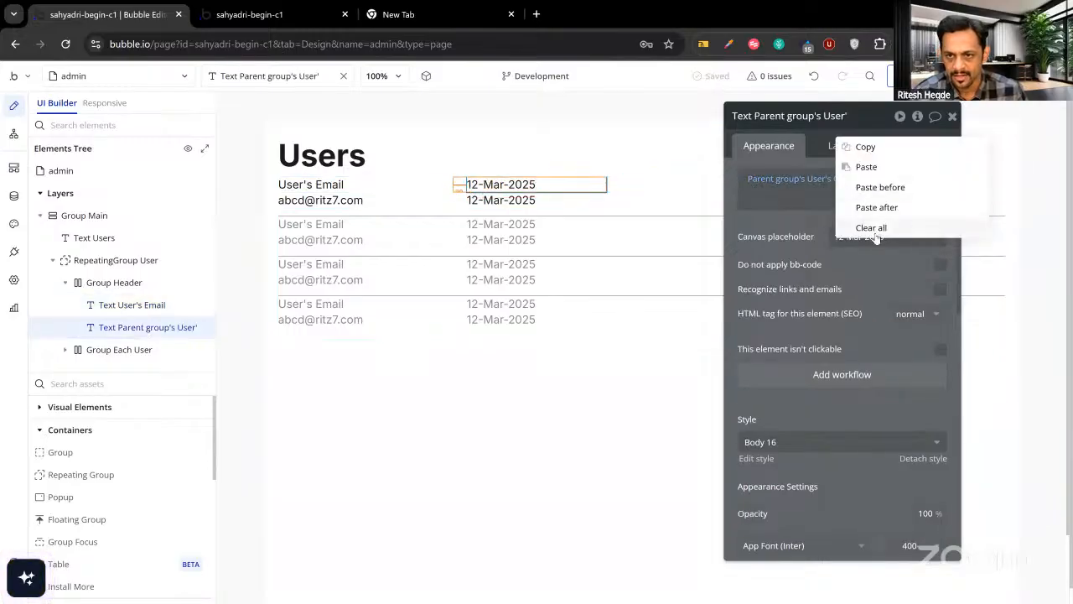
click(870, 227)
click(796, 188)
text(R)
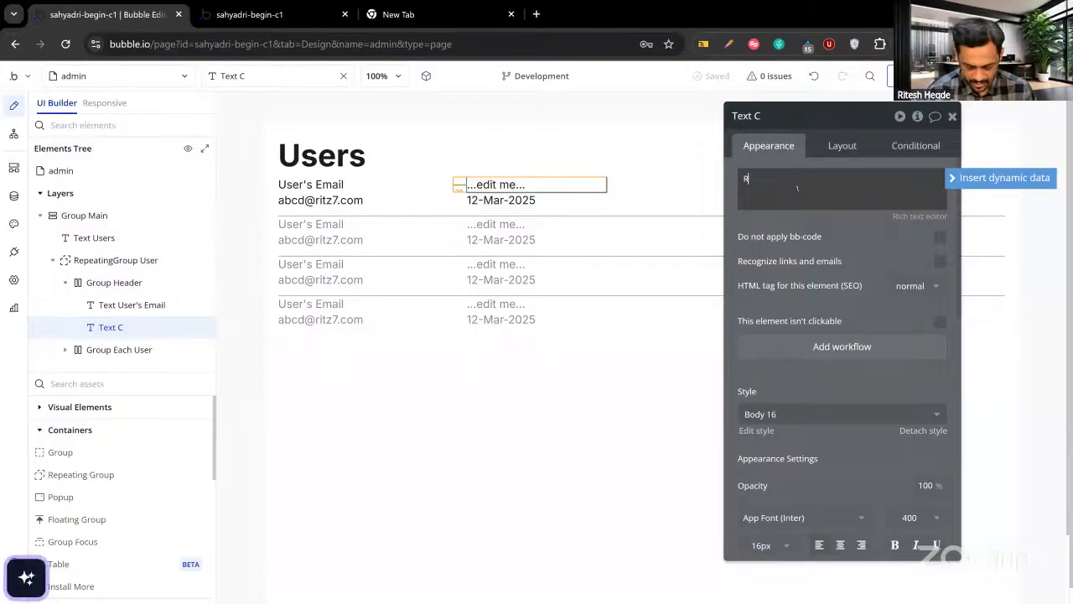
text(egistered Date)
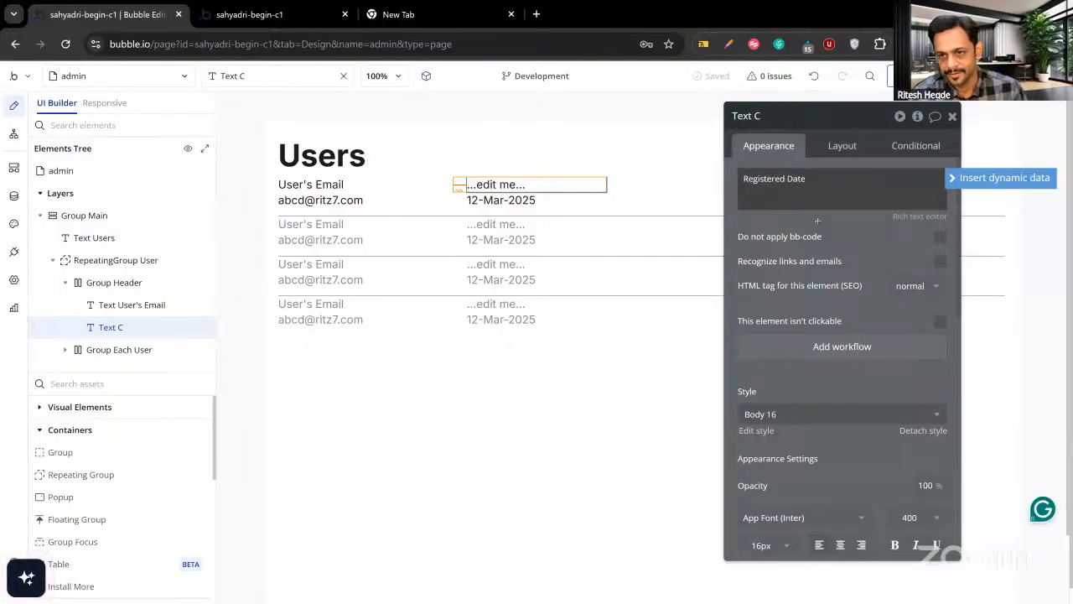
click(817, 221)
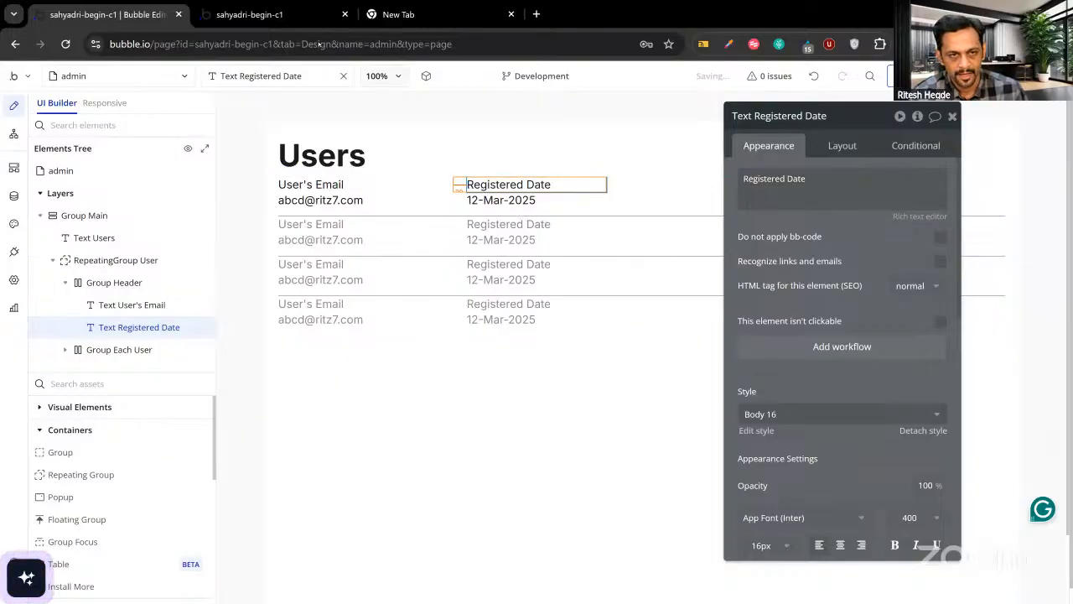
click(297, 17)
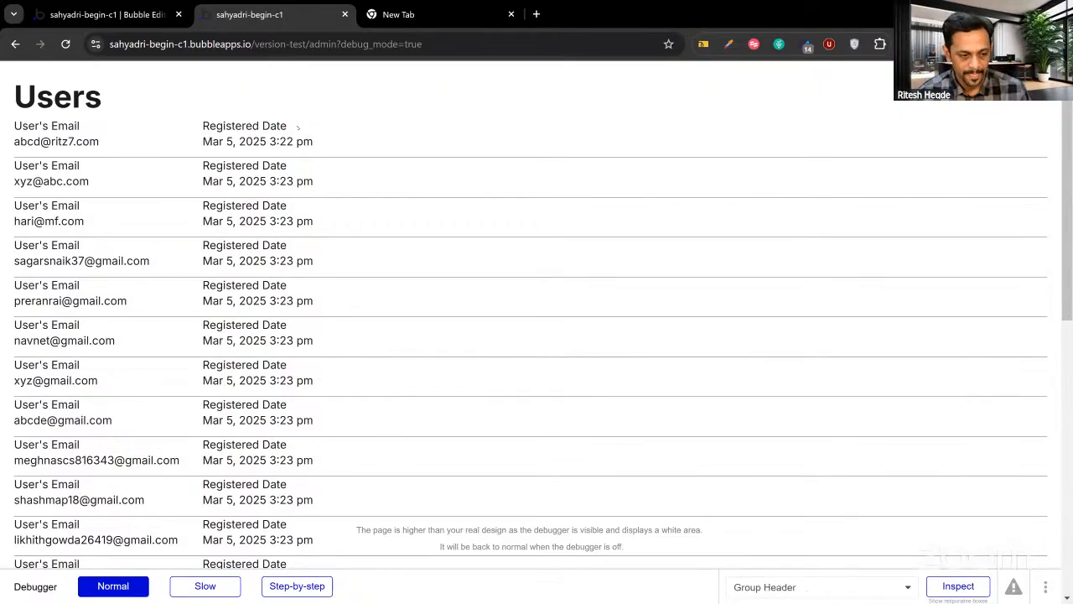
Check the preview's User's Email and Registered Date header labels, then return to the editor.
click(100, 15)
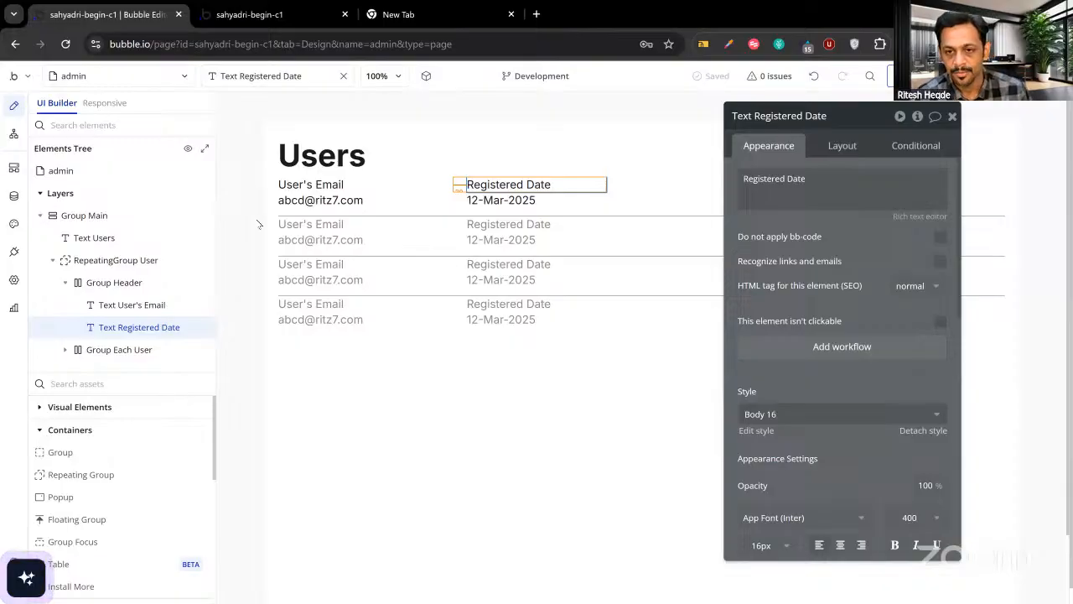
Untick 'visible on page load' on the Group Header so it starts hidden.
click(357, 246)
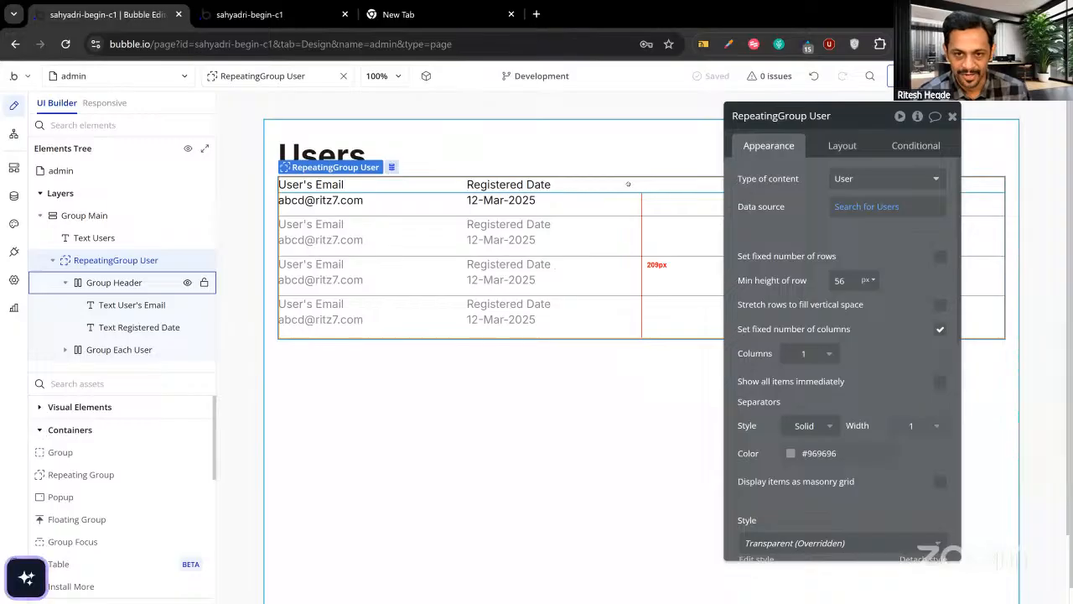
click(117, 282)
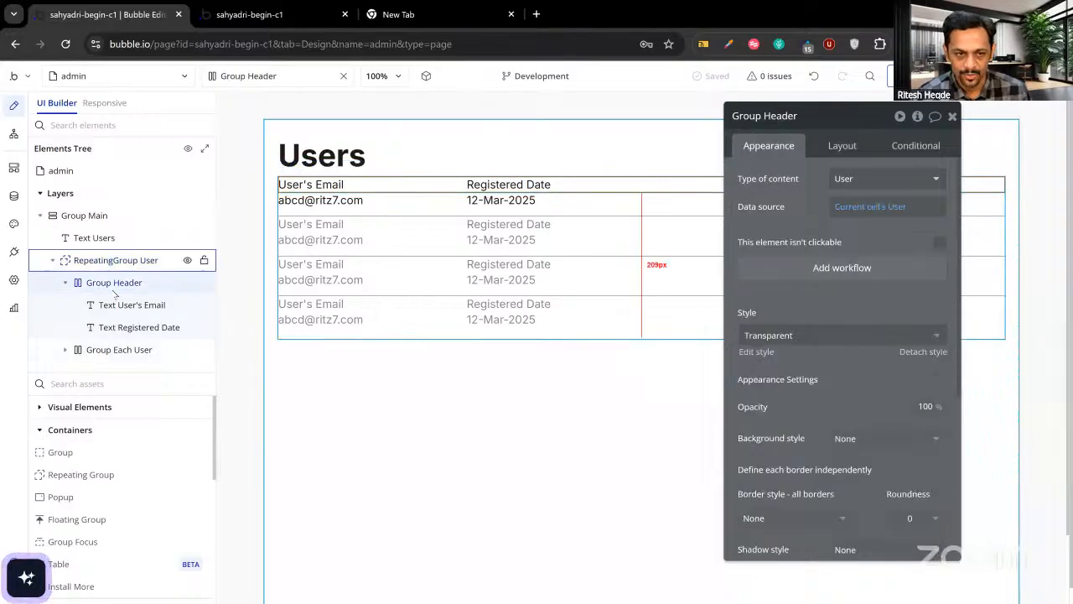
click(840, 147)
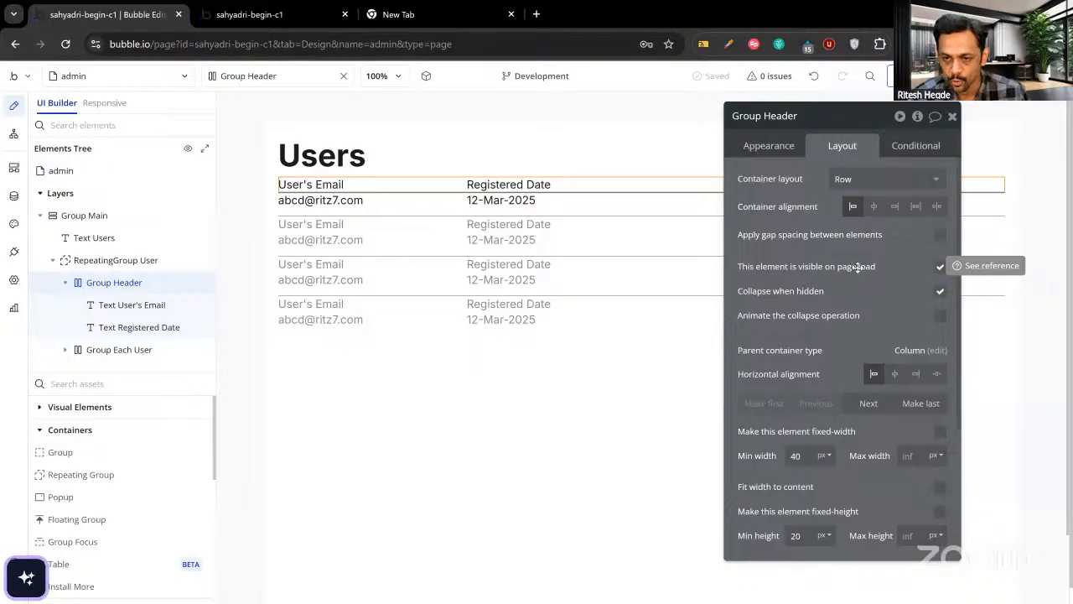
click(938, 267)
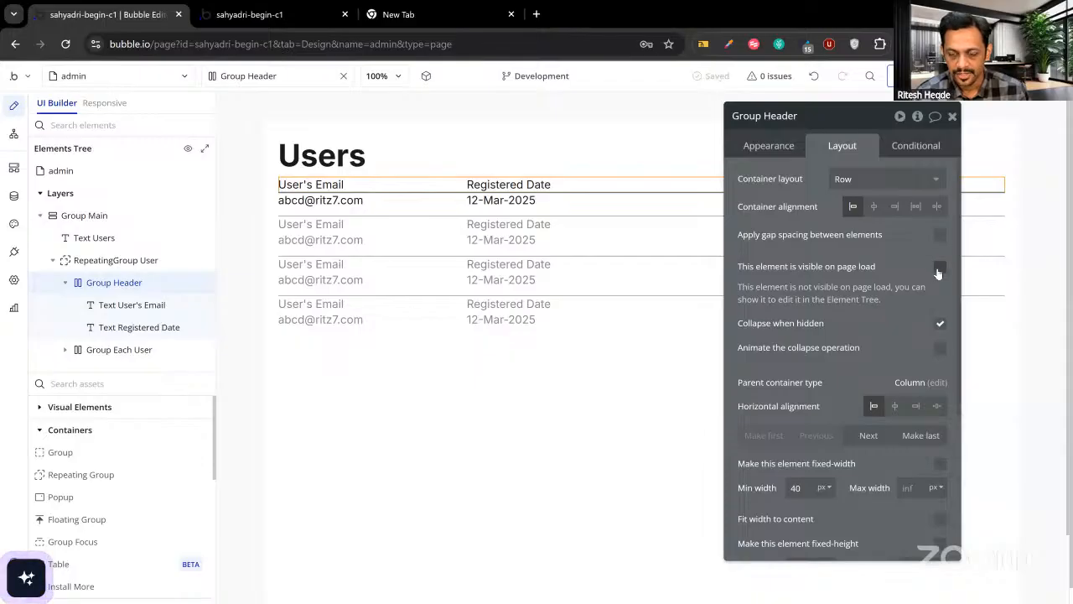
Add a Group Header condition: when Current cell's index is 1, 'This element is visible' is checked.
click(920, 146)
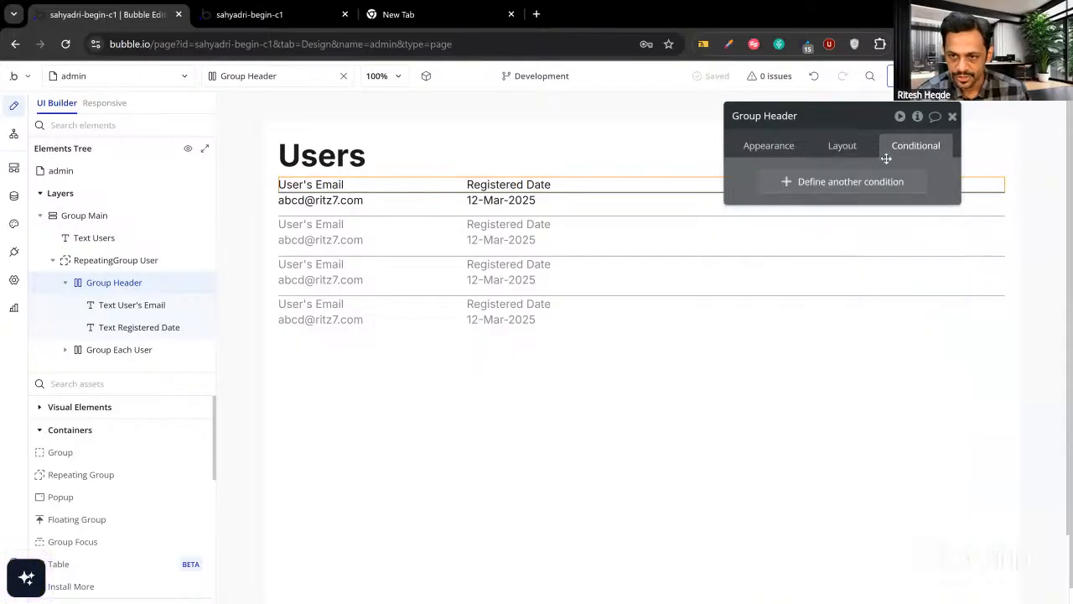
click(824, 182)
click(780, 187)
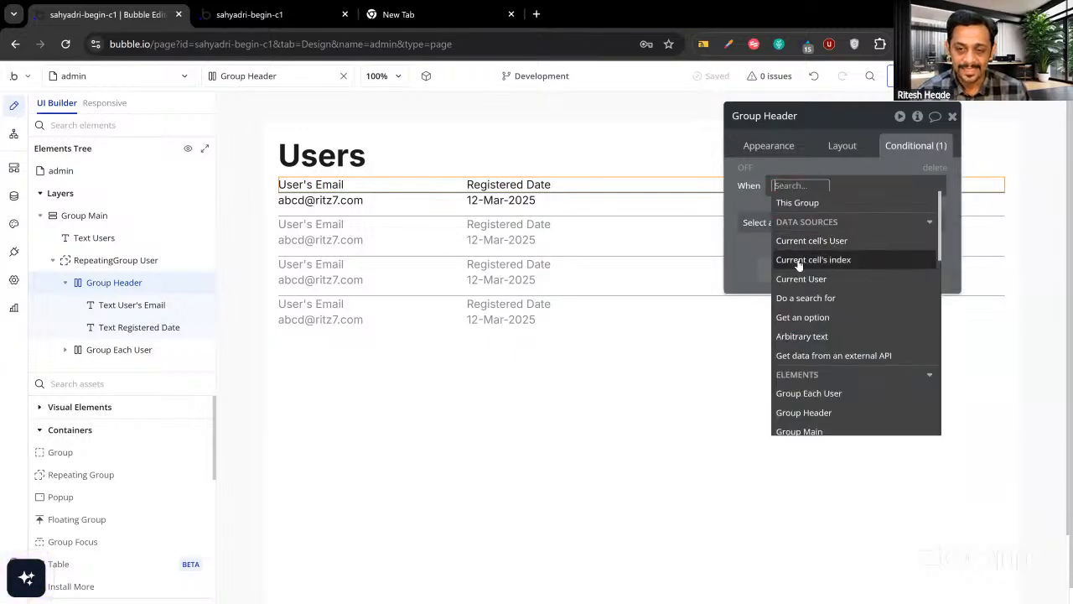
click(799, 261)
click(865, 241)
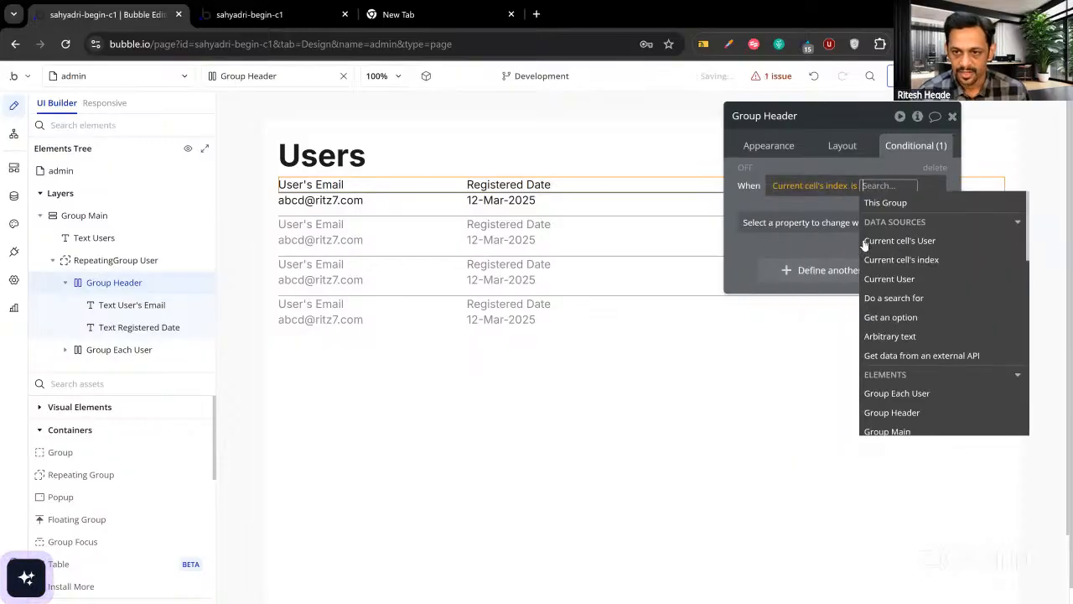
text(1)
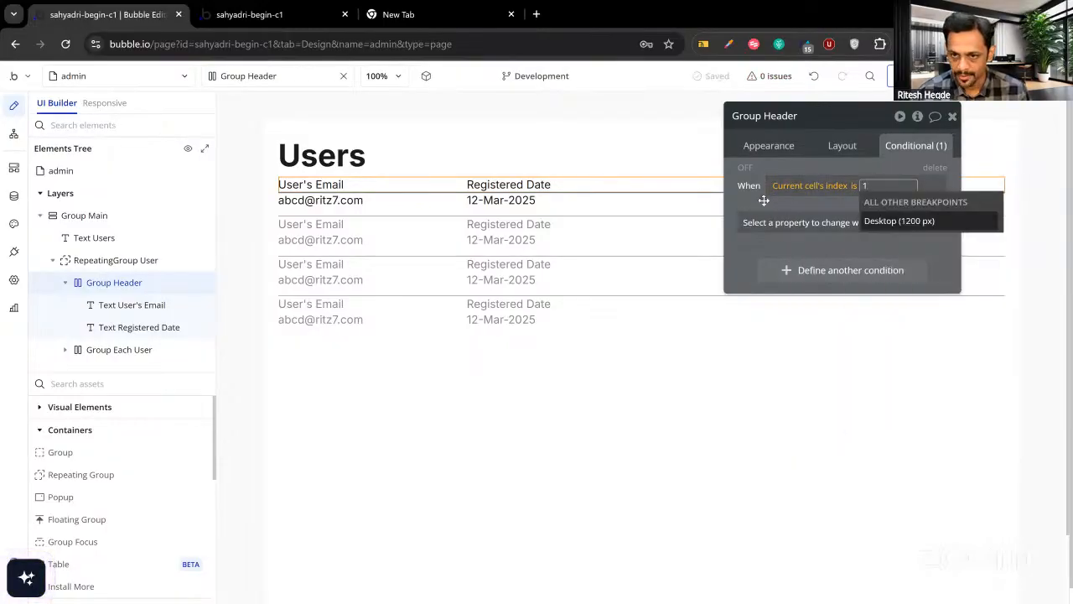
key(Return)
click(764, 206)
click(767, 222)
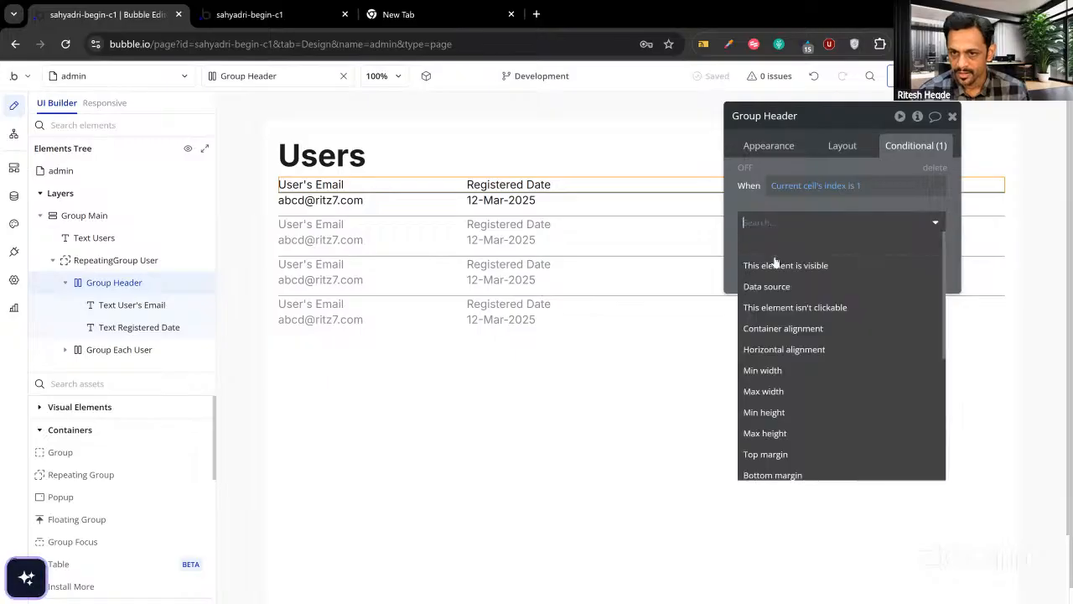
click(773, 264)
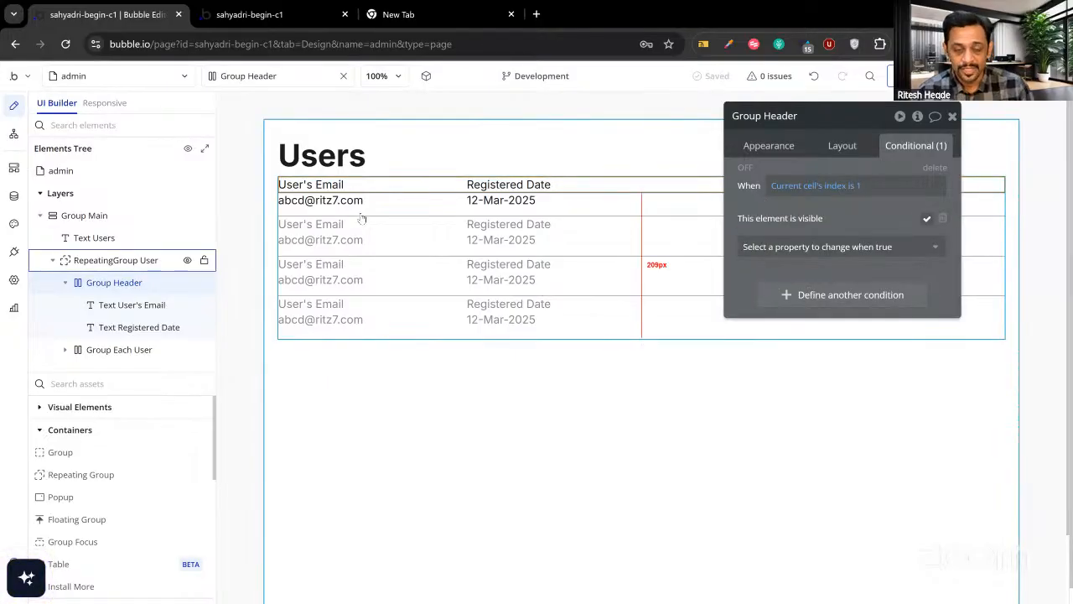
click(47, 407)
key(Escape)
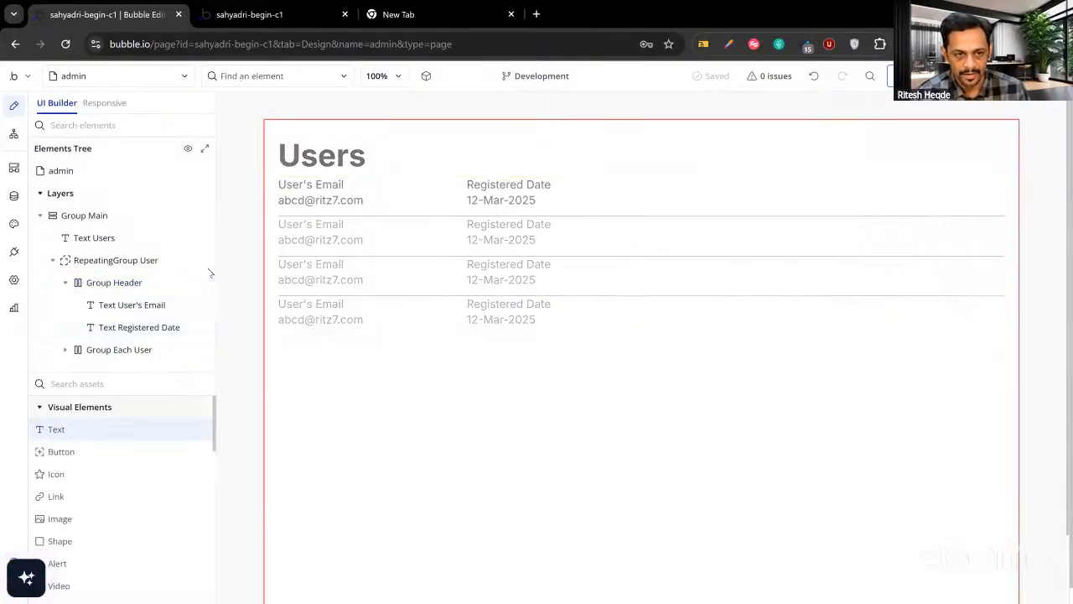
Drop a Text into Group Each User showing Current cell's index, with canvas placeholder 1.
drag(210, 272, 612, 206)
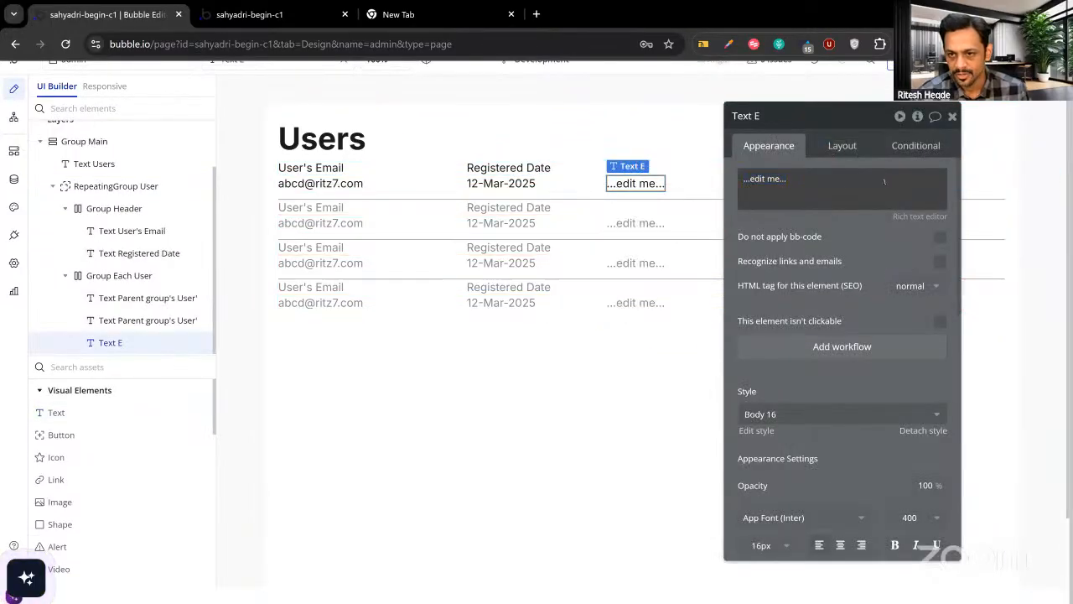
click(830, 182)
click(963, 181)
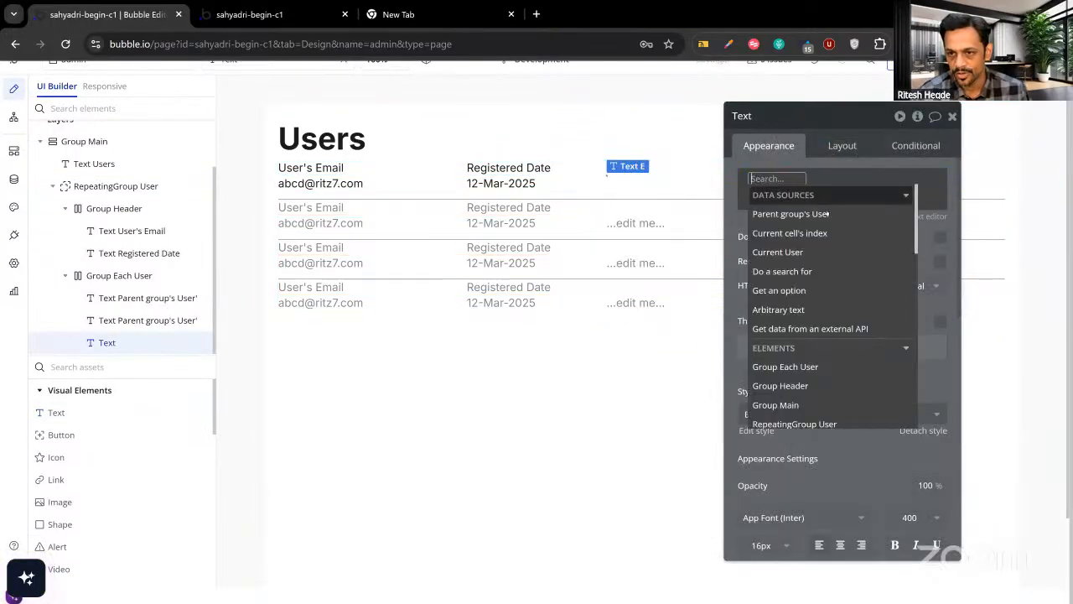
click(808, 233)
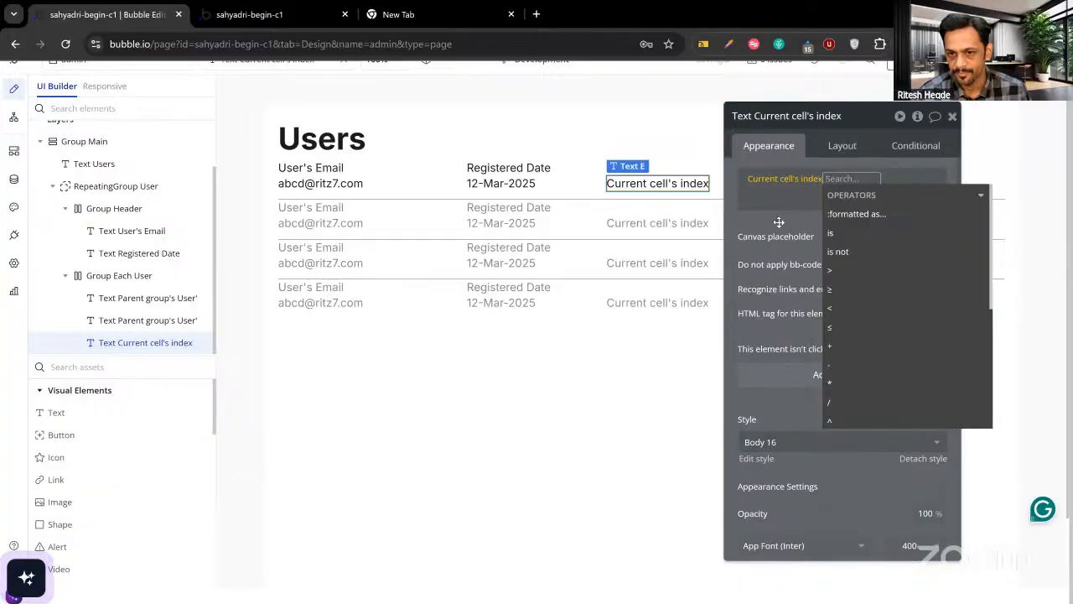
click(812, 221)
click(841, 236)
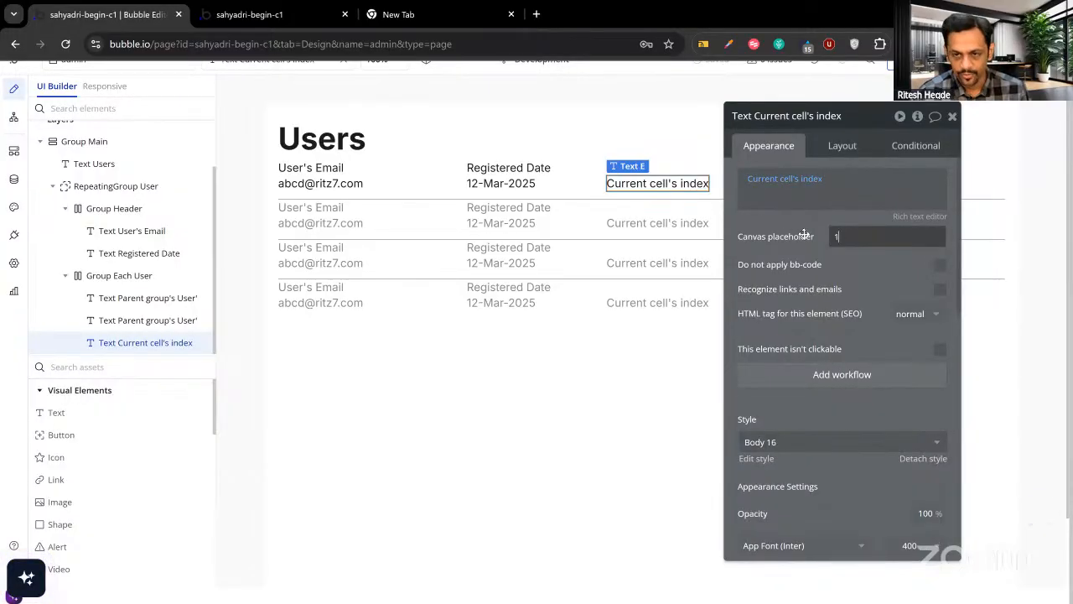
text(1)
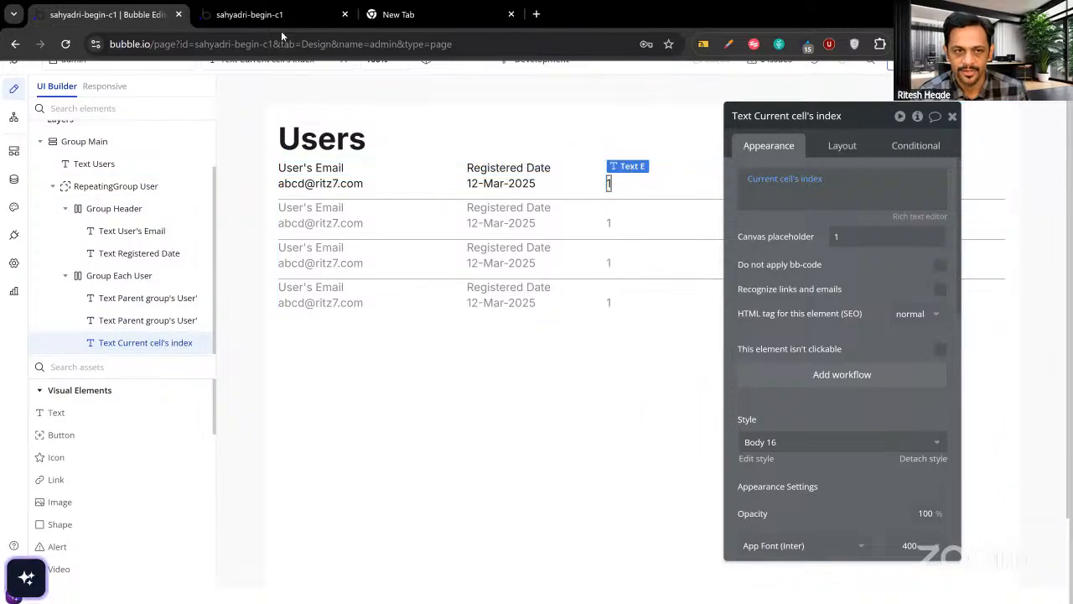
click(285, 14)
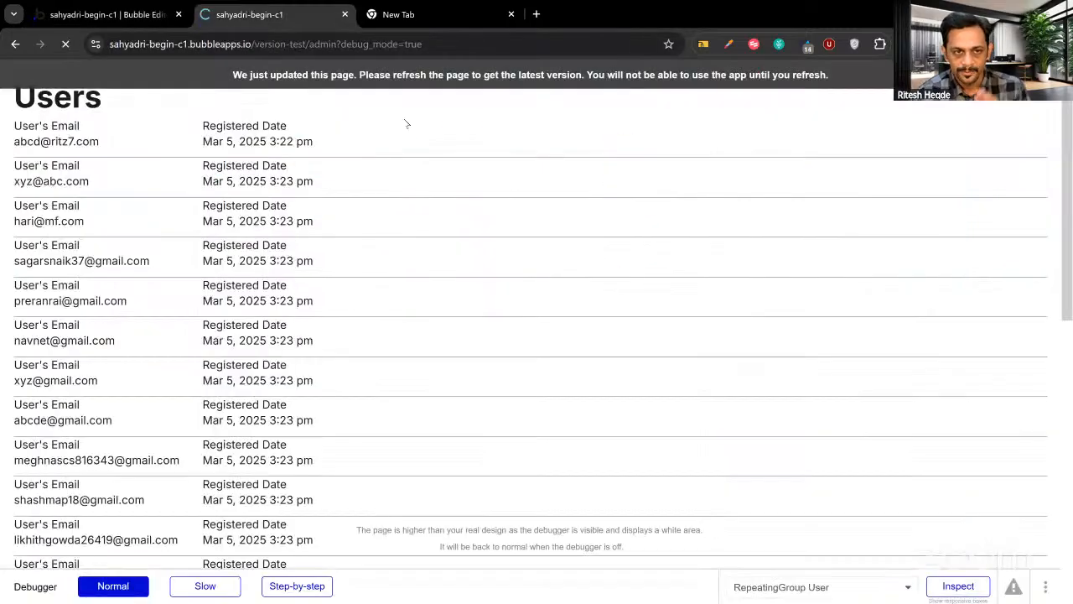
Reload the preview and check for one header above rows numbered 1, 2, 3, then return to the editor.
key(ctrl+r)
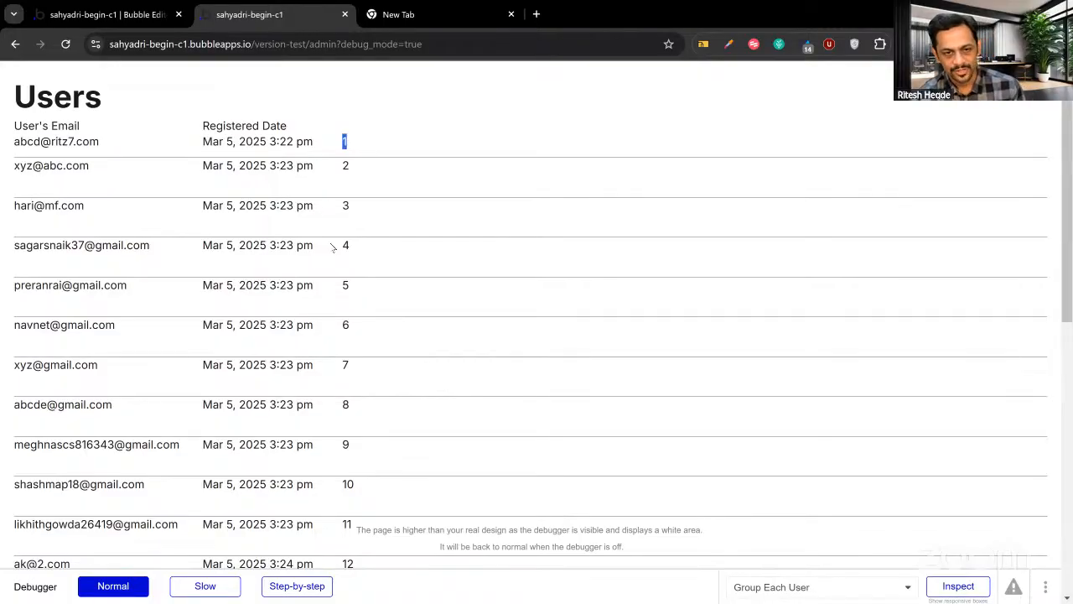
click(365, 146)
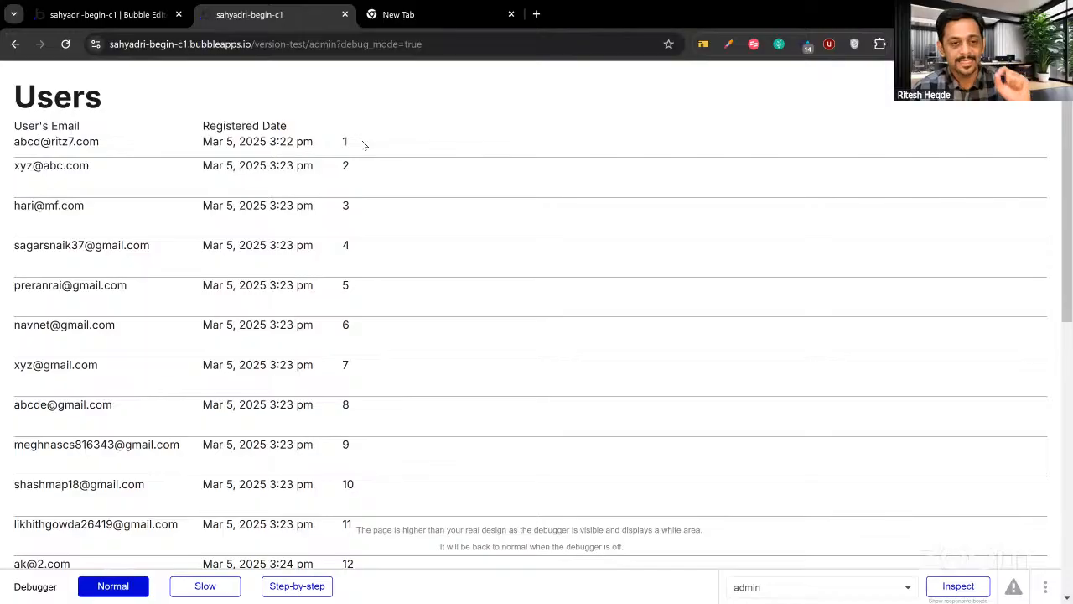
click(104, 130)
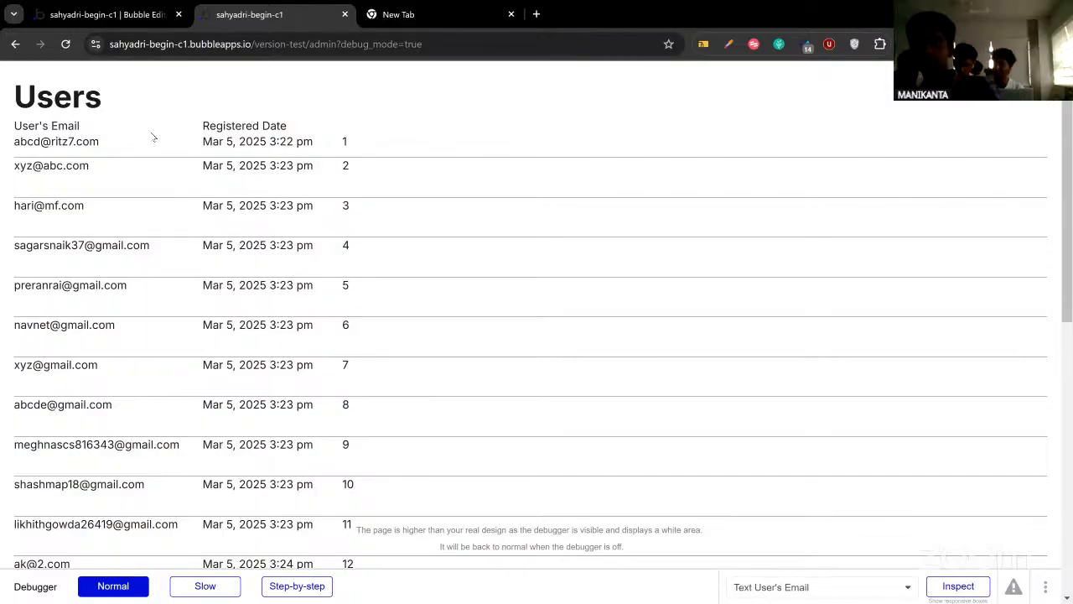
click(142, 18)
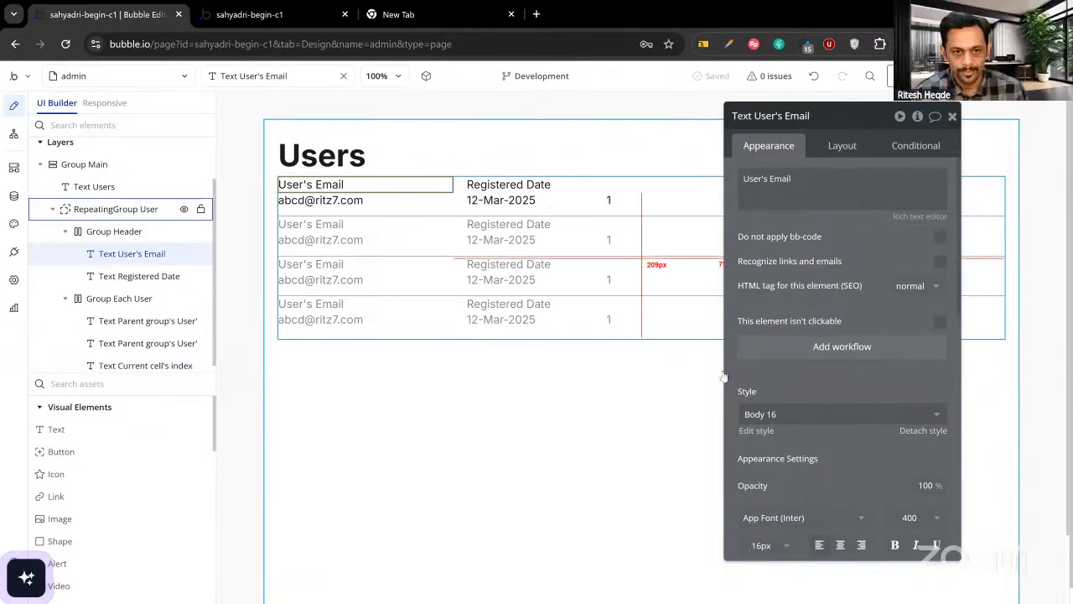
Make the User's Email and Registered Date header labels bold.
scroll(891, 444, down, 2)
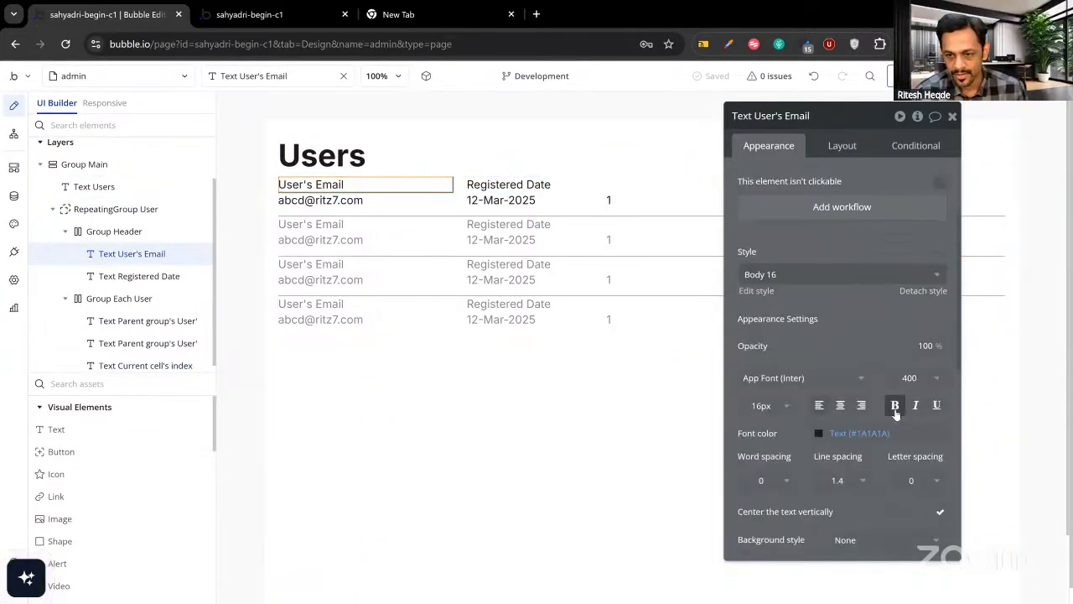
click(895, 405)
click(500, 186)
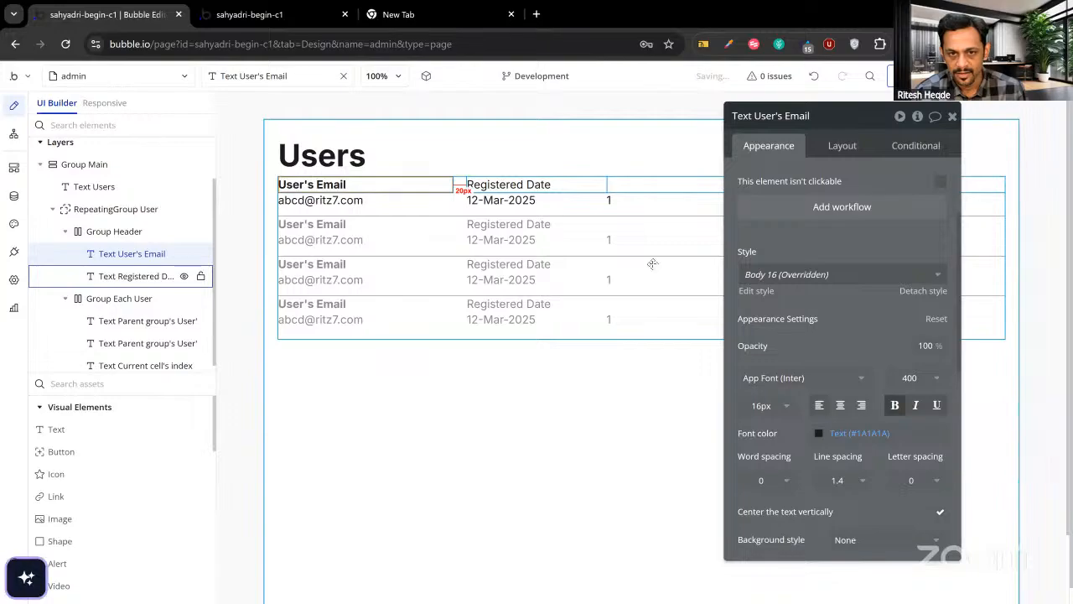
click(894, 407)
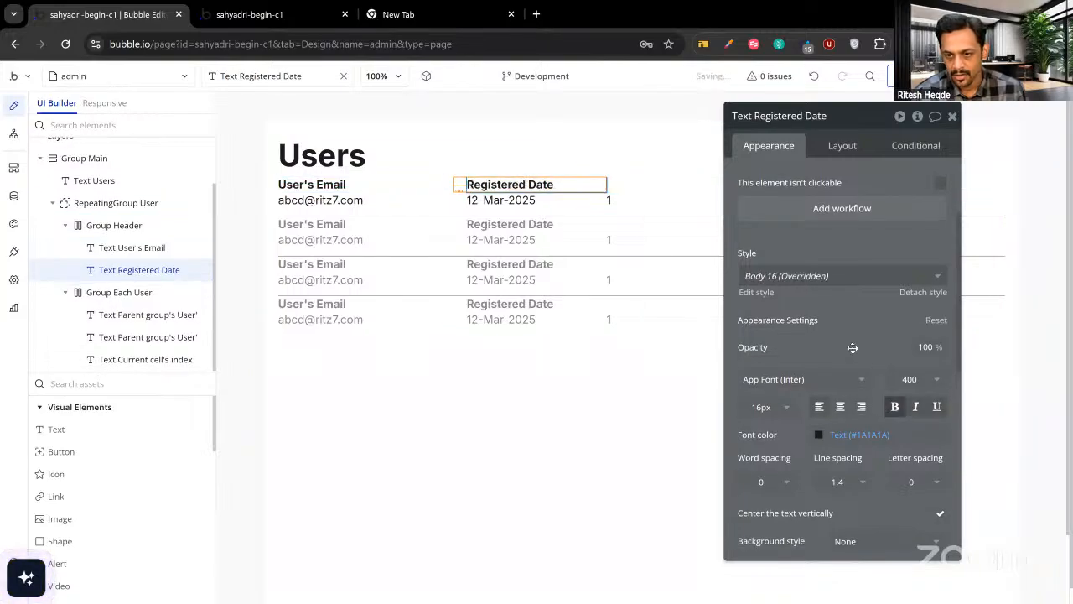
Give the Group Header a flat #EBEBEB background and a fixed 35 px height.
click(643, 184)
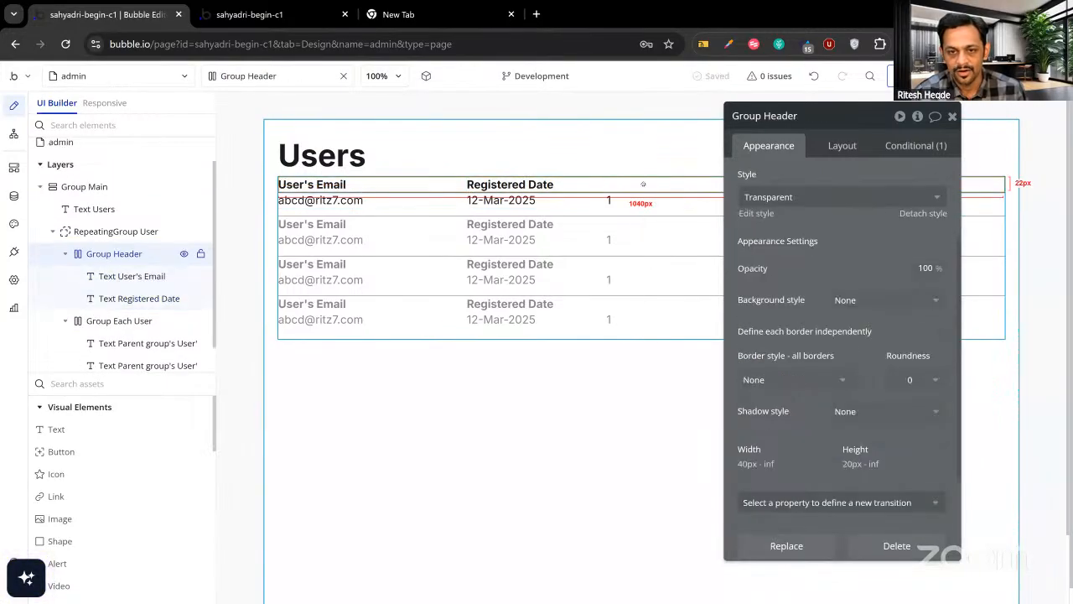
click(847, 302)
click(850, 364)
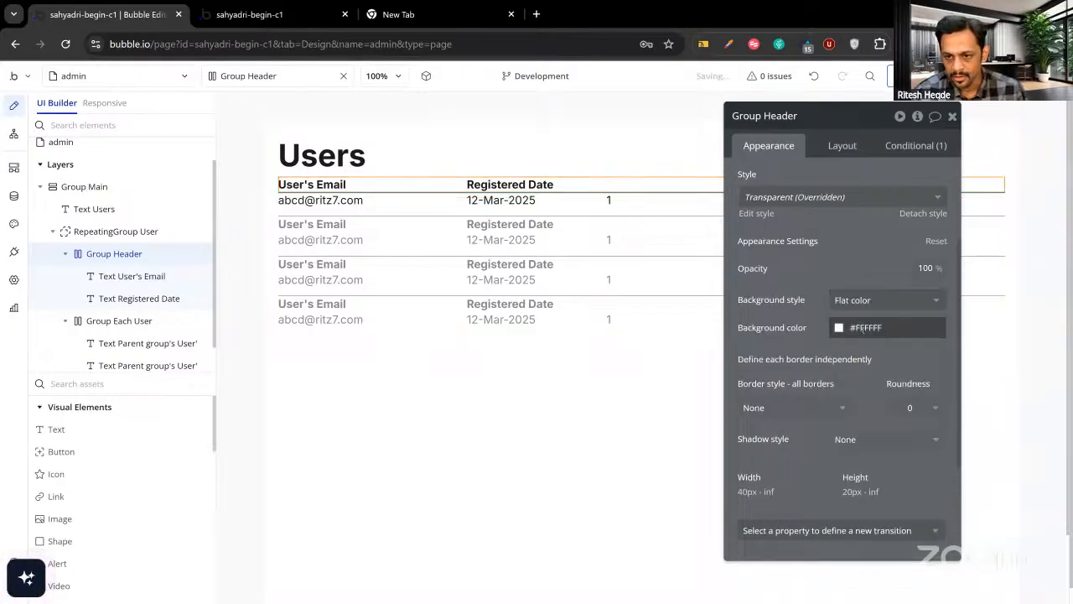
click(868, 327)
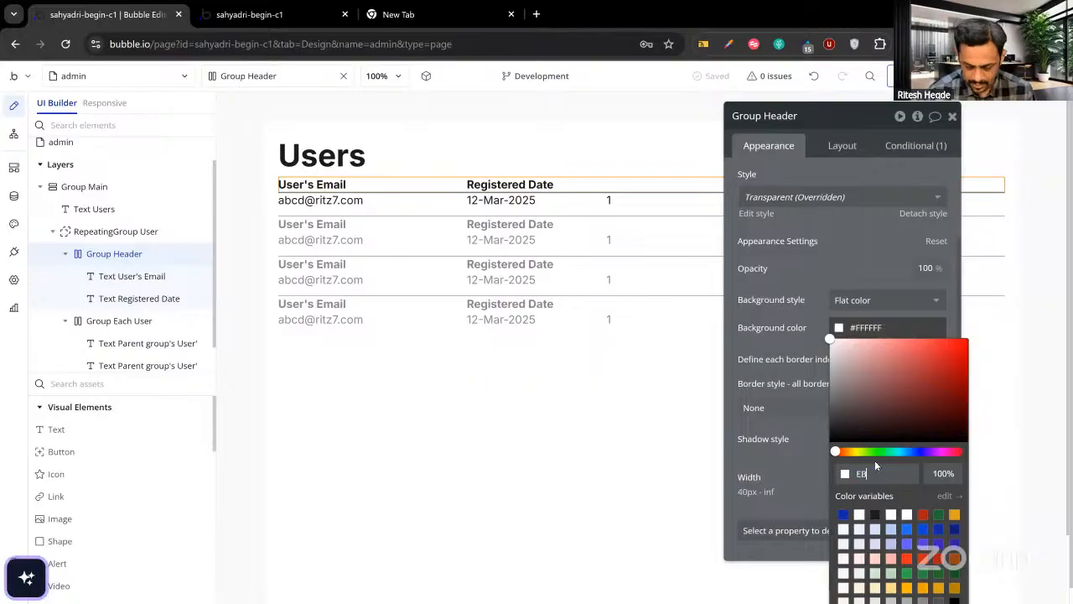
text(EBEBEB)
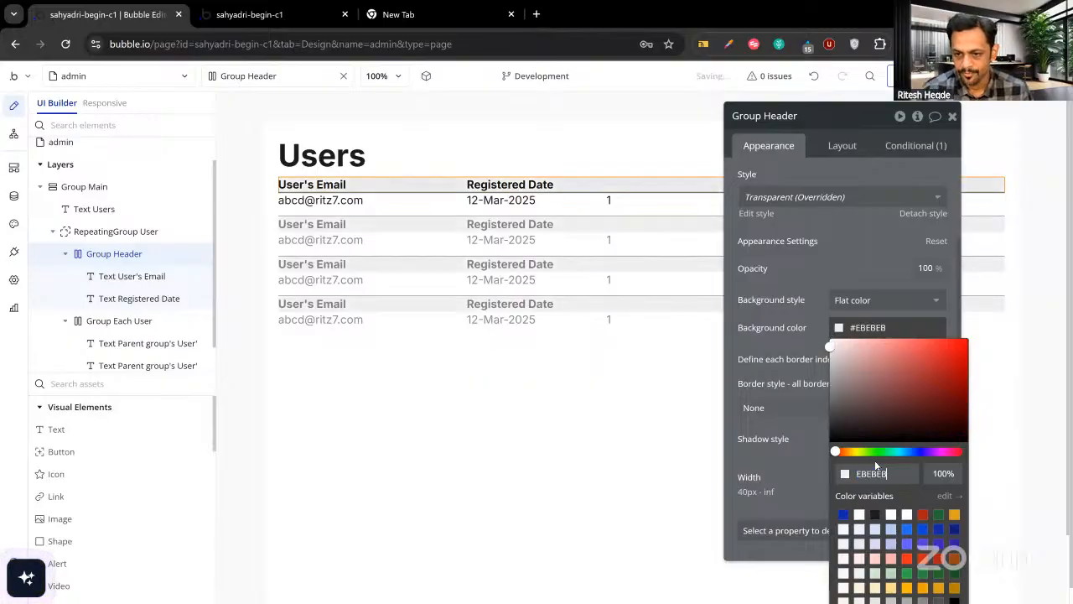
click(842, 145)
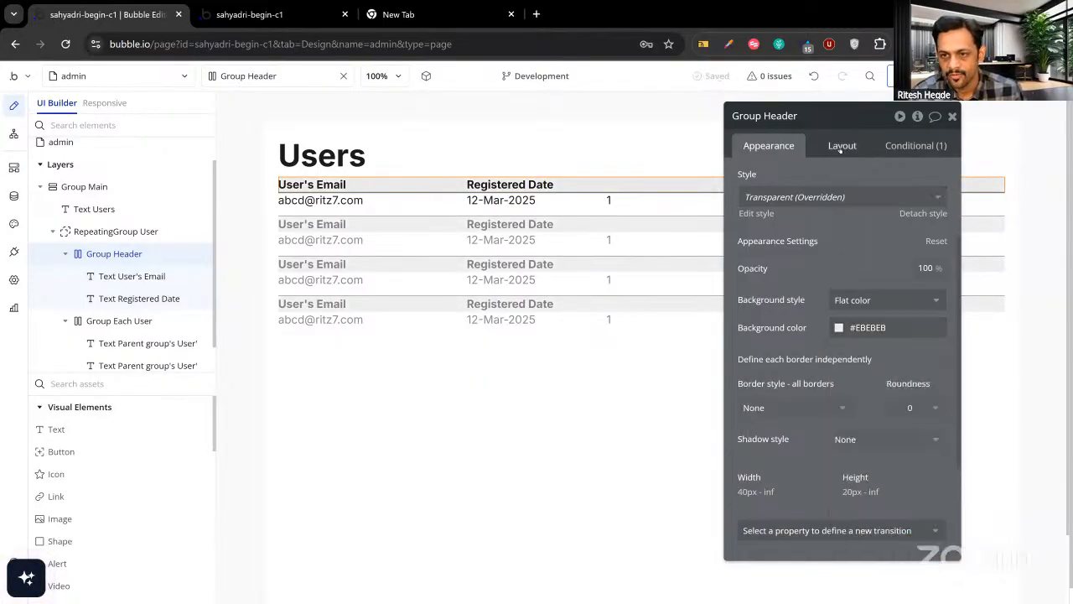
scroll(835, 356, down, 1)
double_click(802, 360)
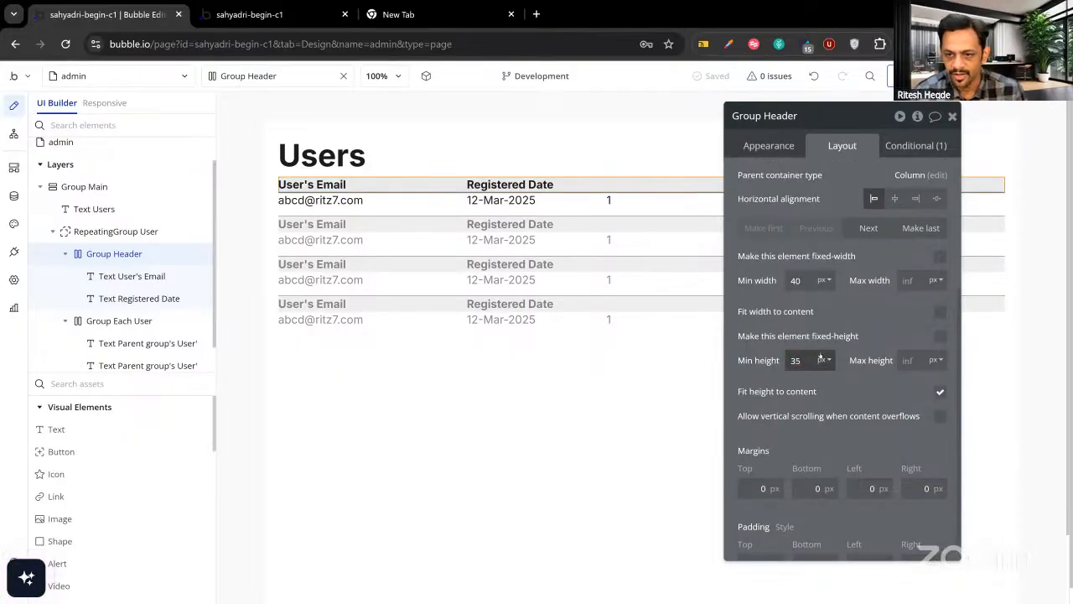
text(35)
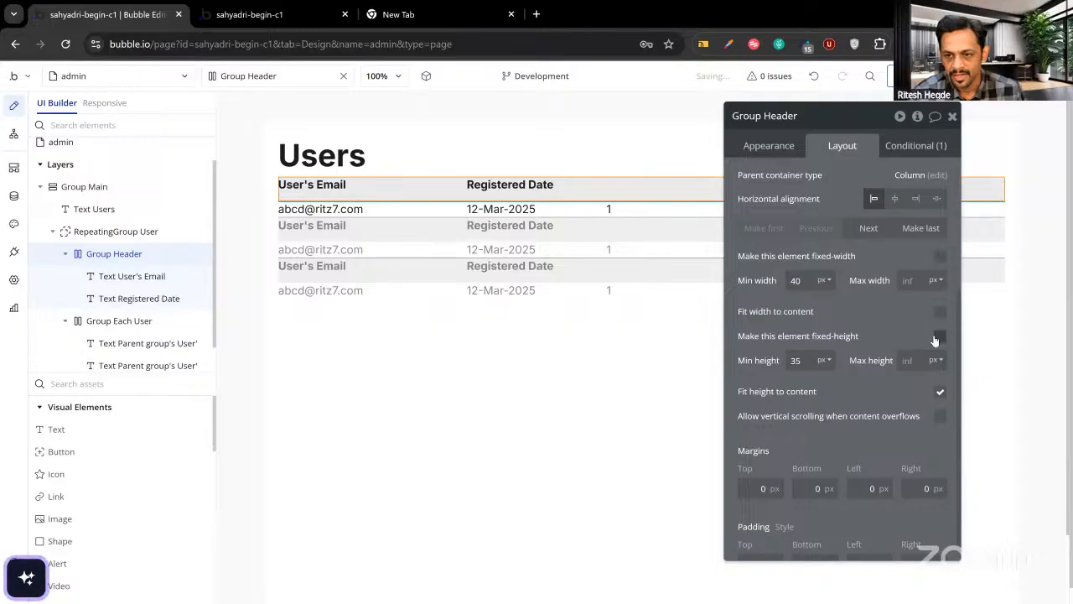
click(940, 336)
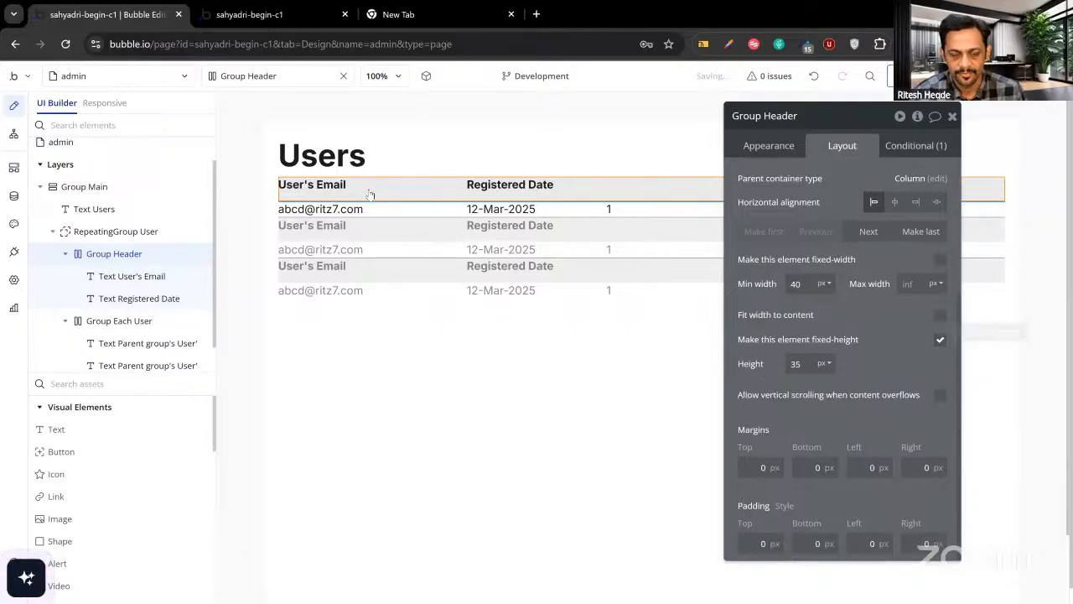
Centre the User's Email and Registered Date labels vertically.
click(316, 183)
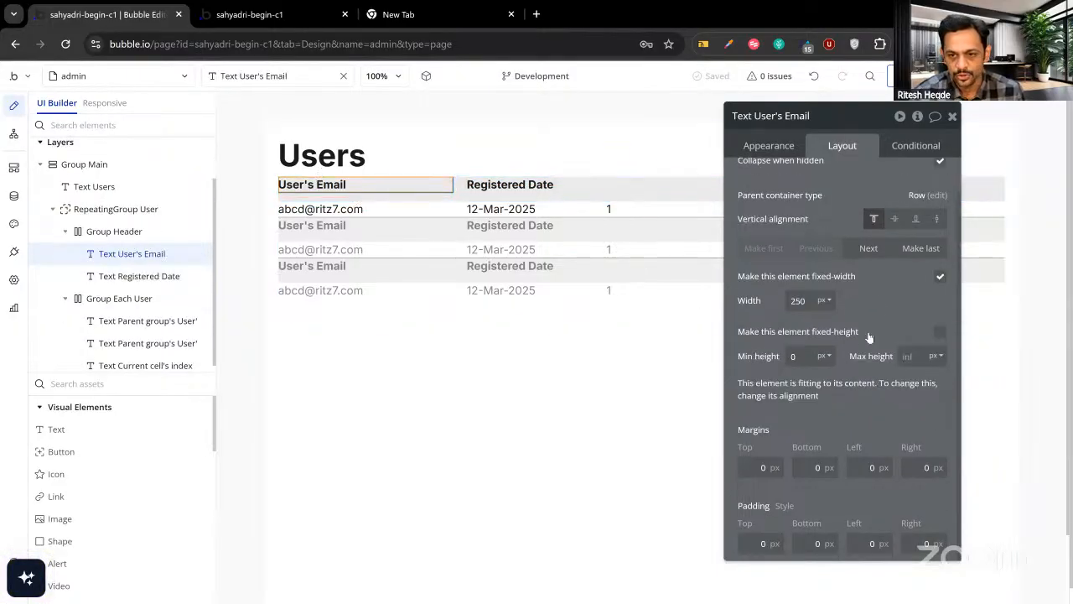
click(895, 218)
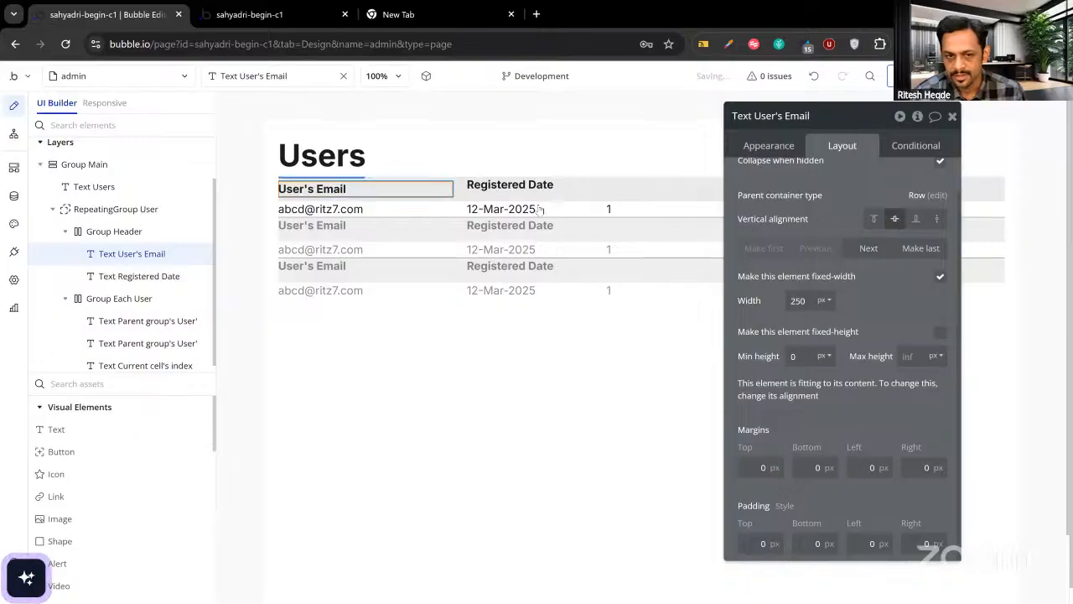
click(502, 184)
click(894, 219)
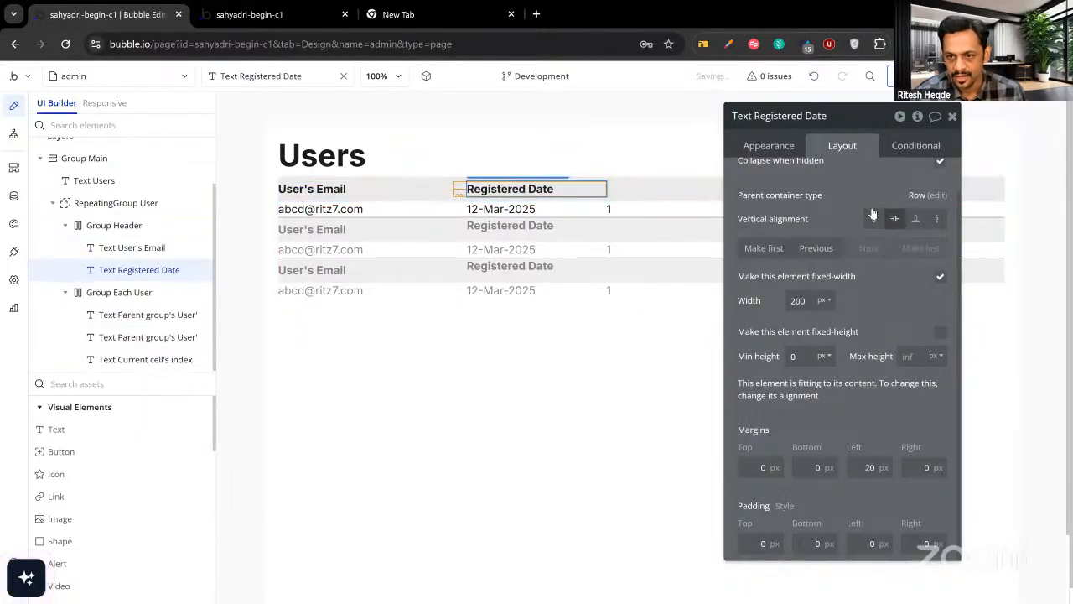
Set the Group Header's left and right padding to 20 px.
click(614, 266)
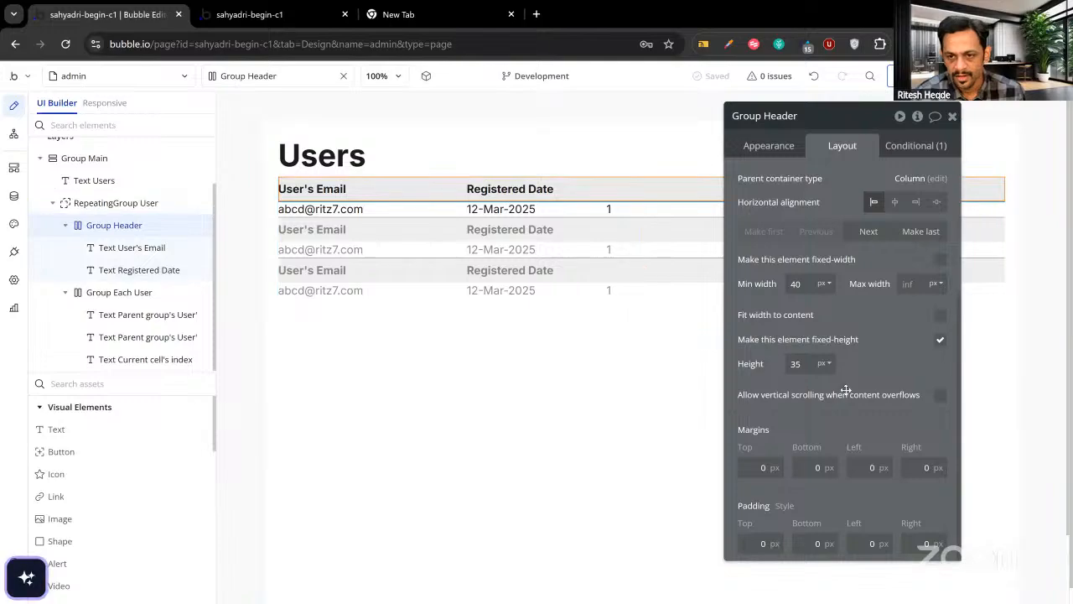
scroll(845, 394, down, 3)
click(856, 543)
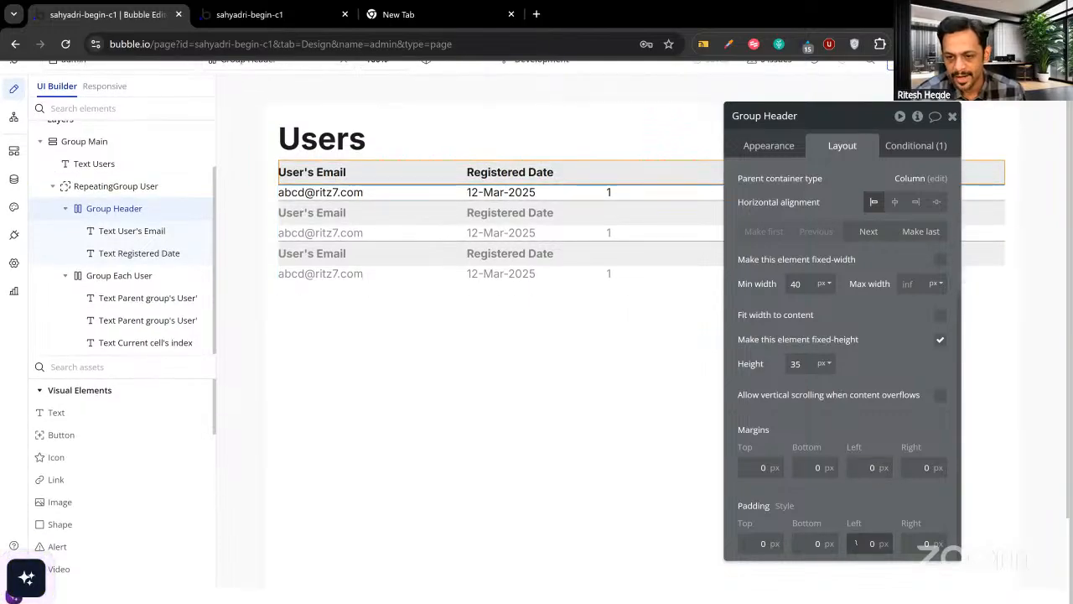
text(2)
click(910, 543)
text(2)
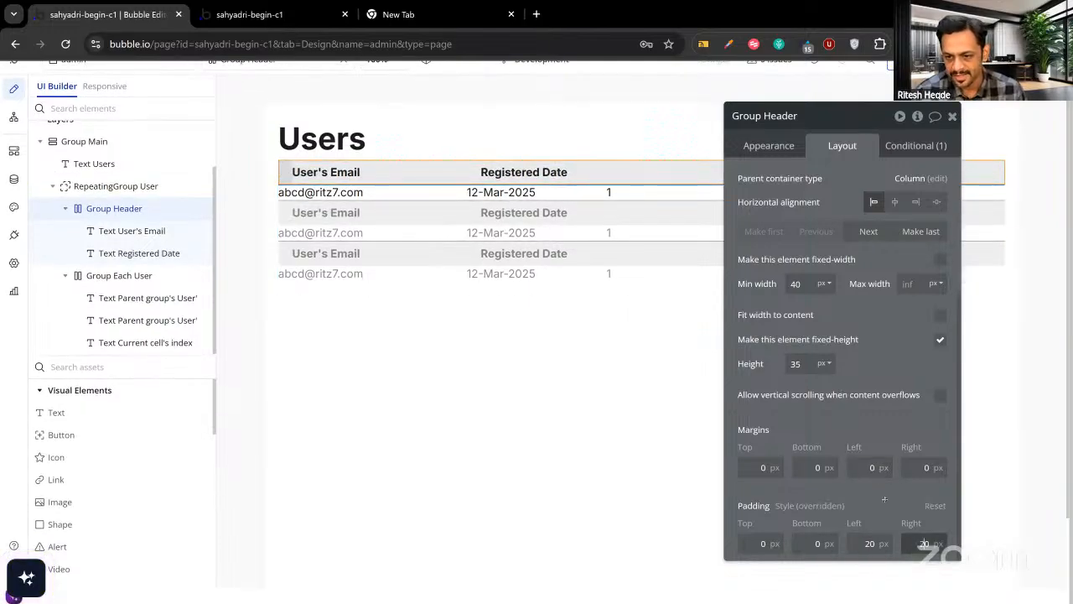
Set Group Each User's left and right padding to 20 px.
click(456, 199)
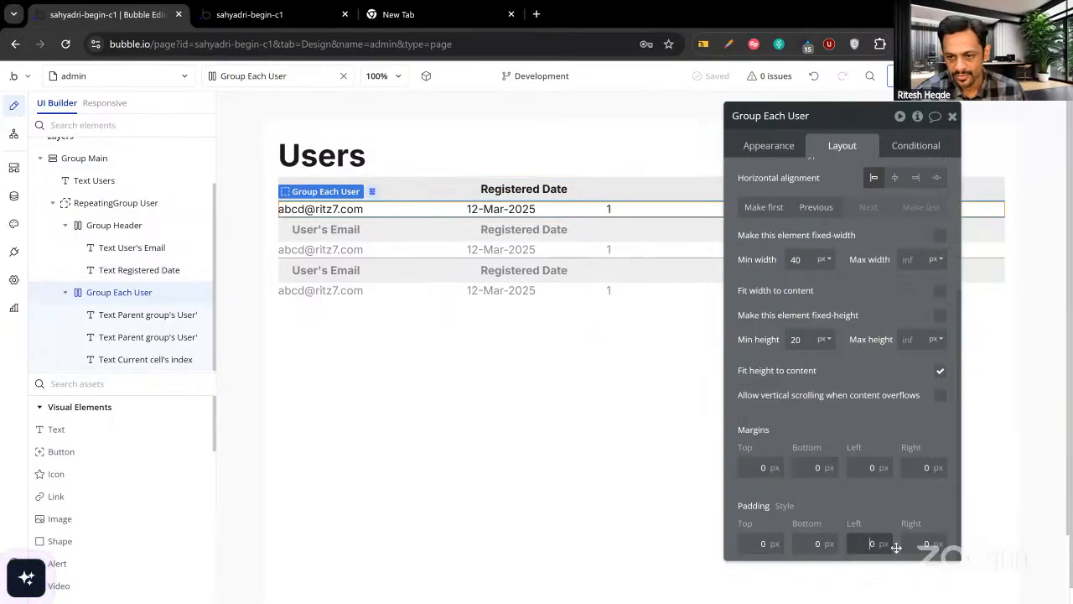
text(2)
click(922, 544)
text(2)
click(875, 501)
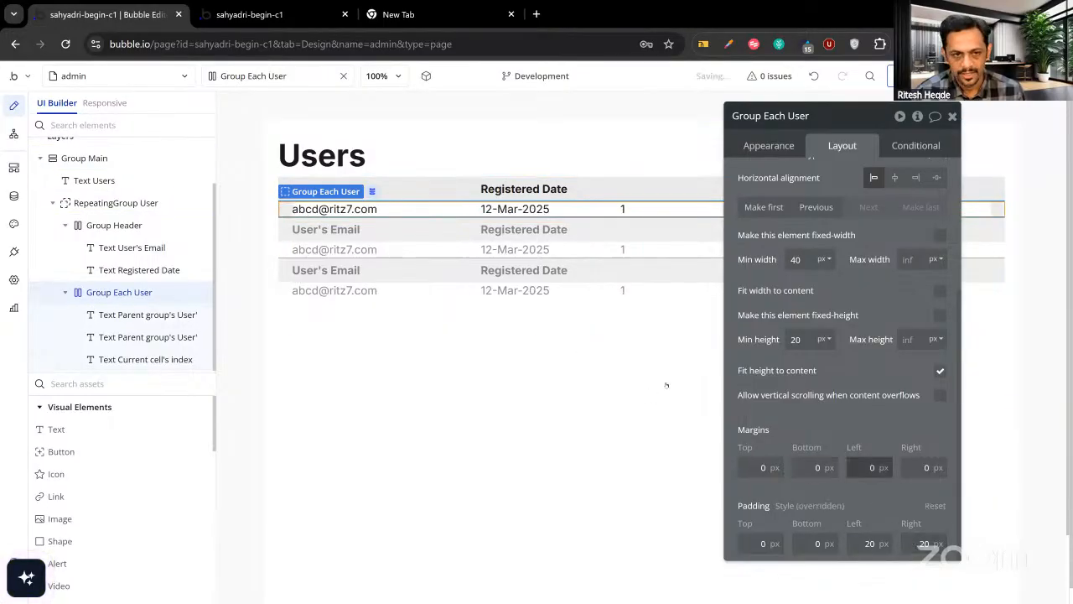
click(295, 17)
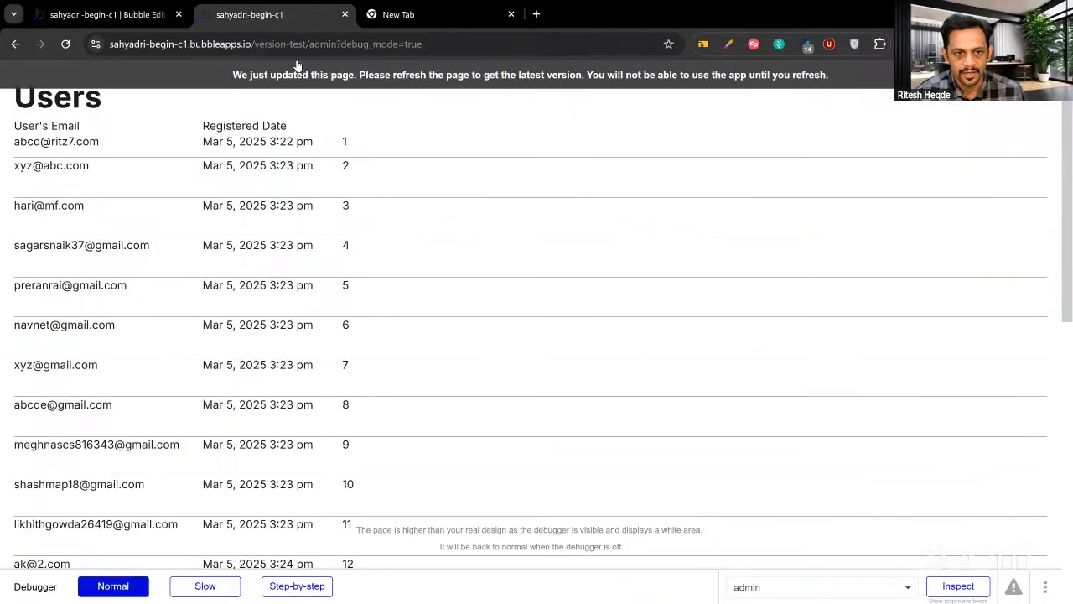
Reload the preview to see the grey padded header, then return to the editor.
key(F5)
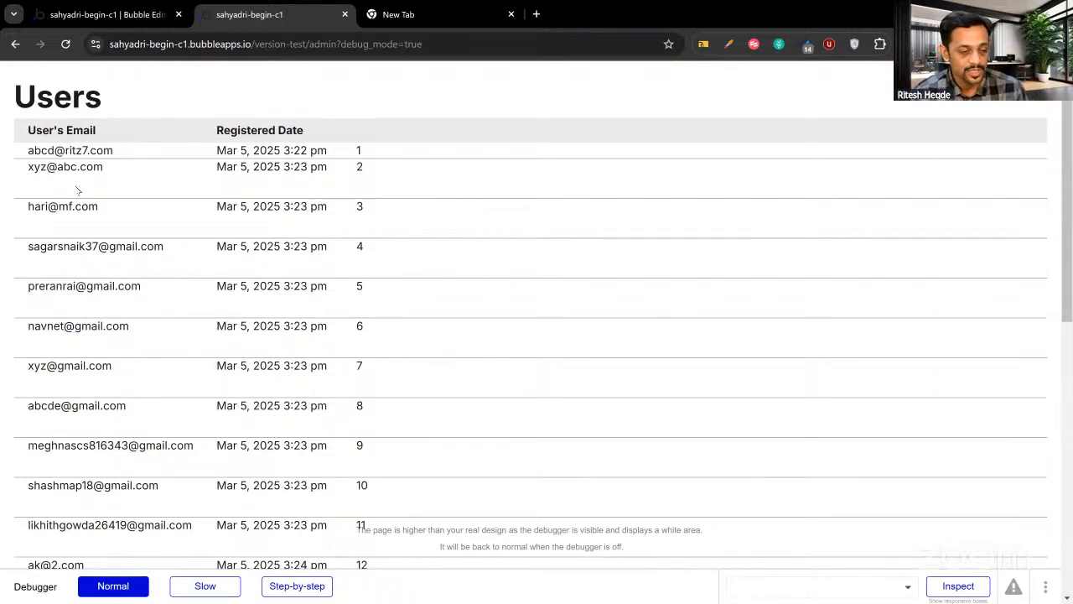
click(99, 16)
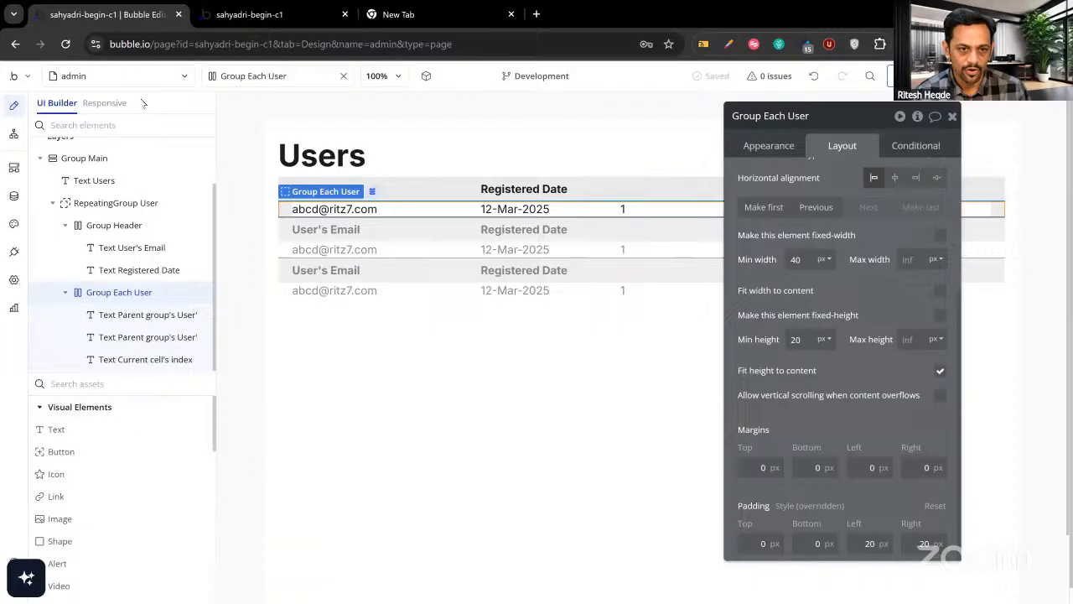
In RepeatingGroup User's appearance settings, toggle fixed number of rows on and back off.
click(115, 202)
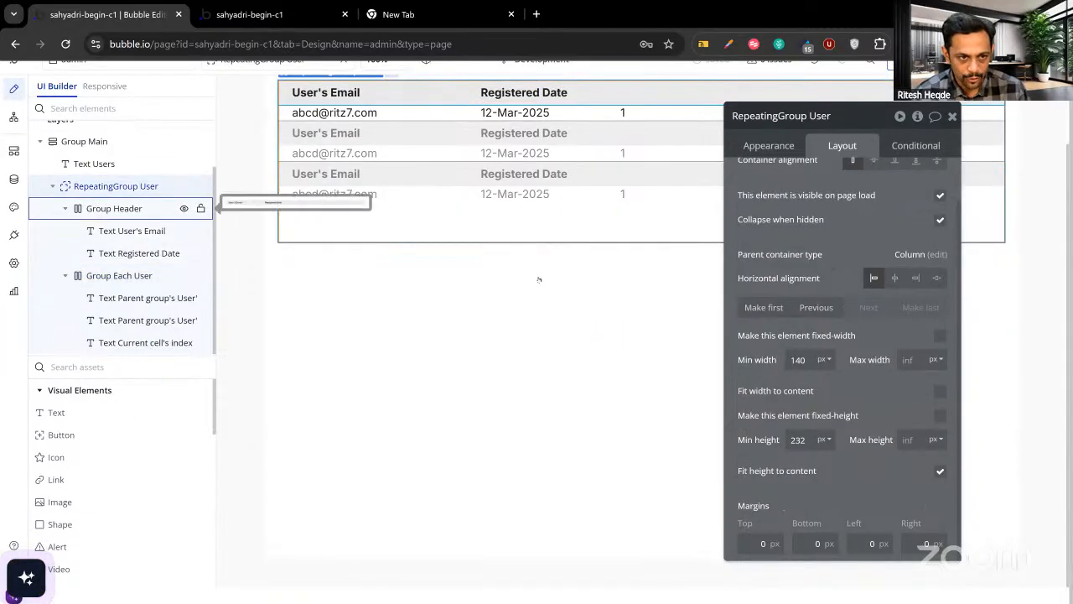
click(770, 146)
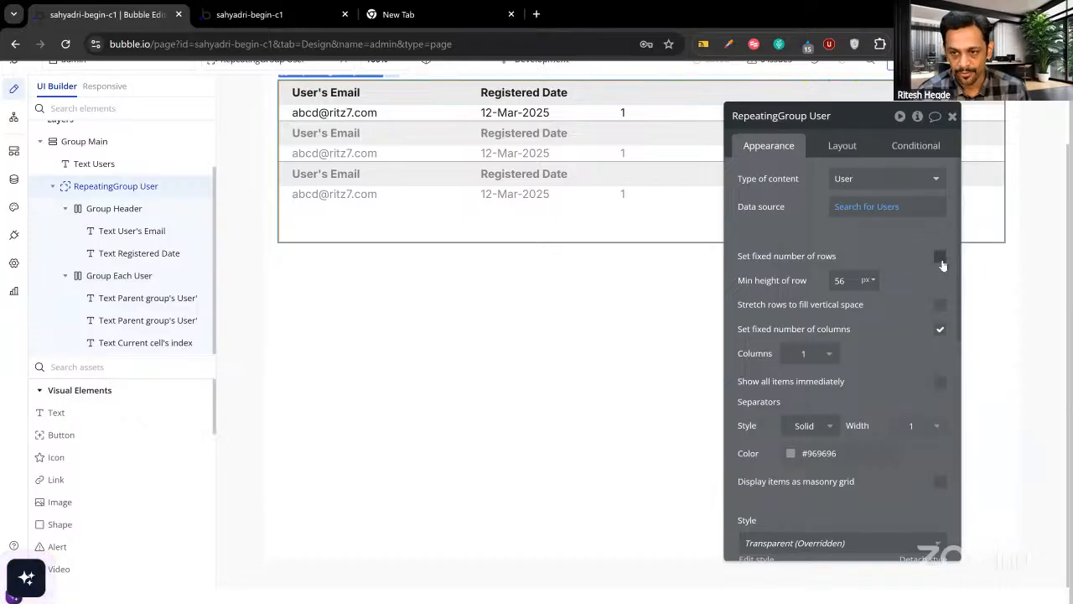
click(940, 258)
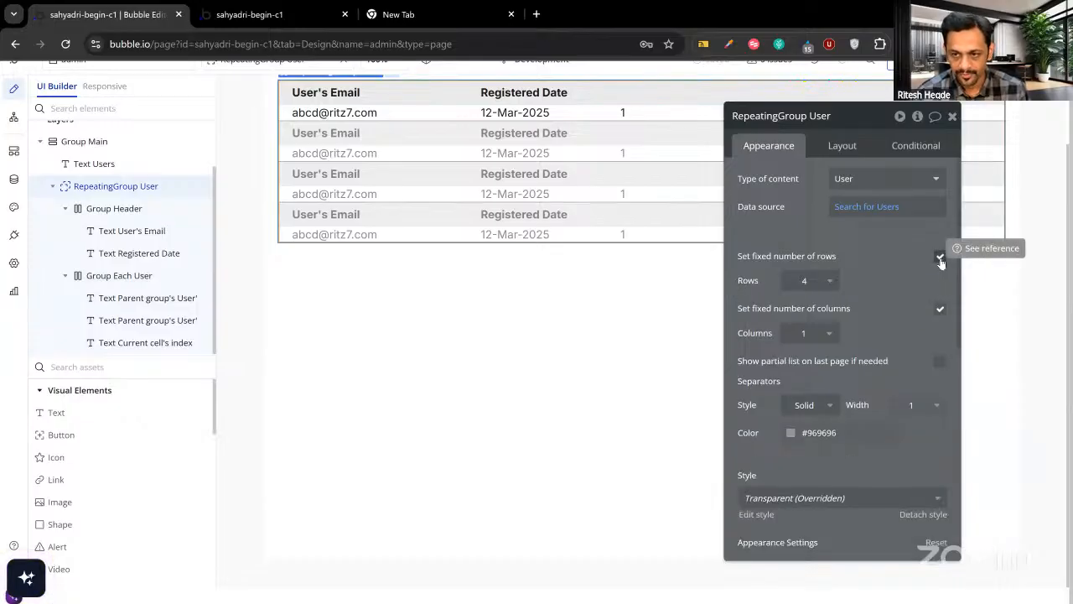
click(940, 258)
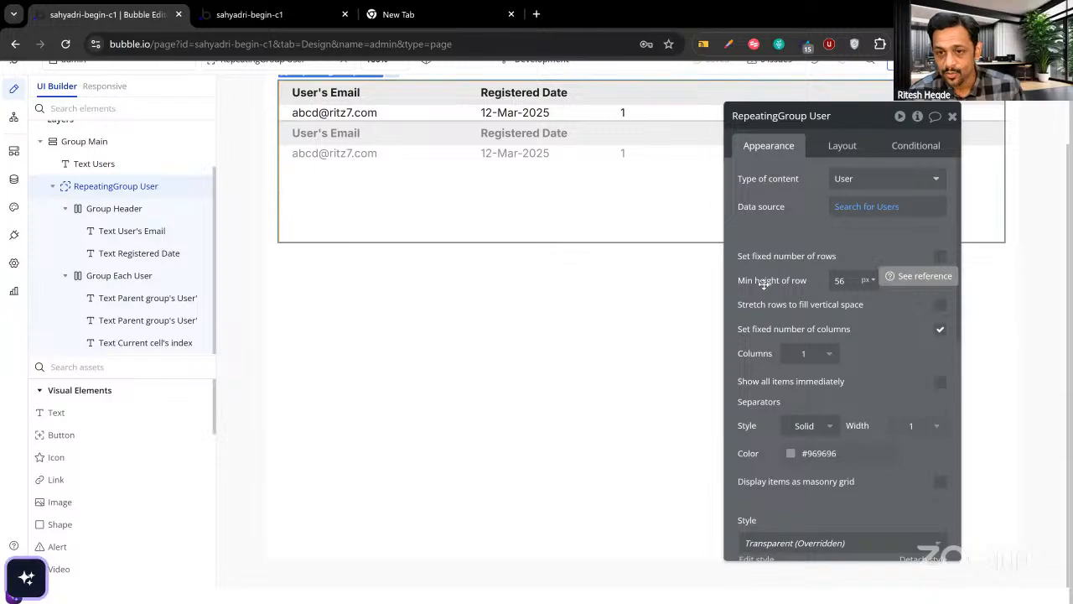
Set the minimum row height to 25 px and reload the live Users page.
click(849, 282)
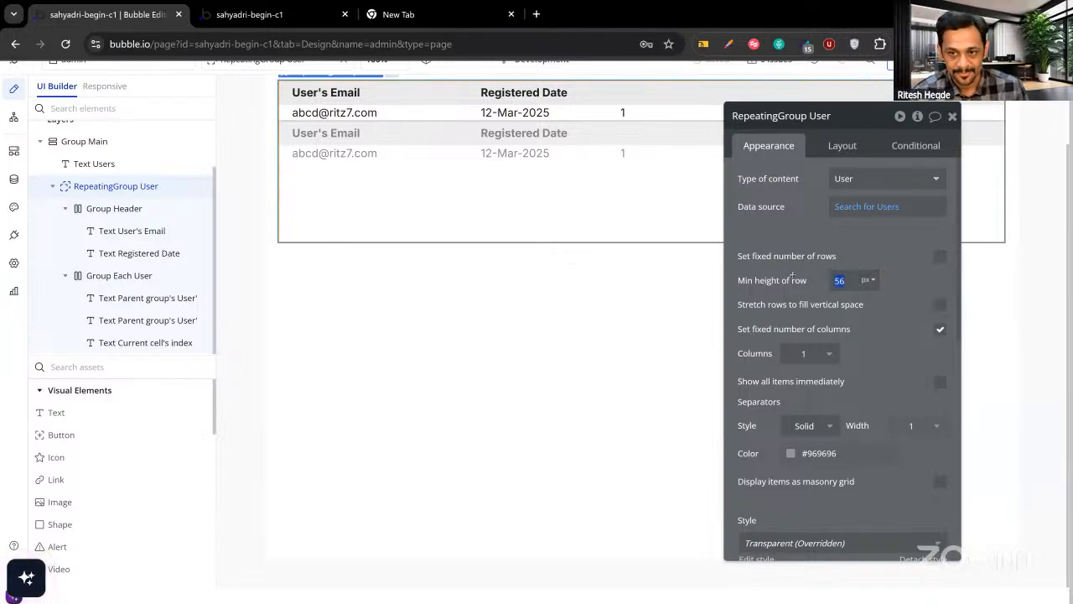
click(298, 14)
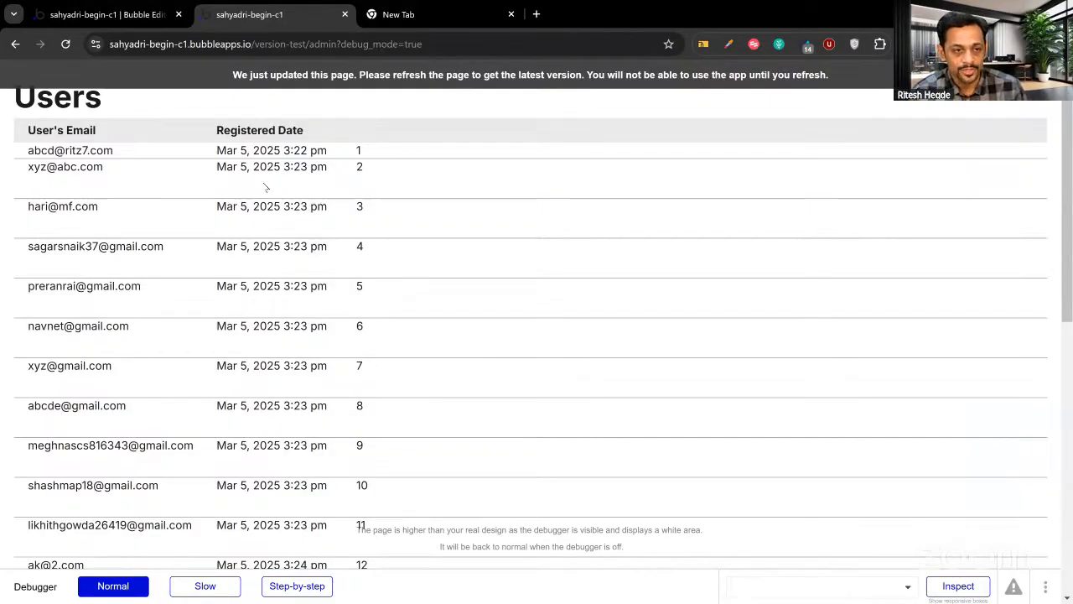
click(134, 14)
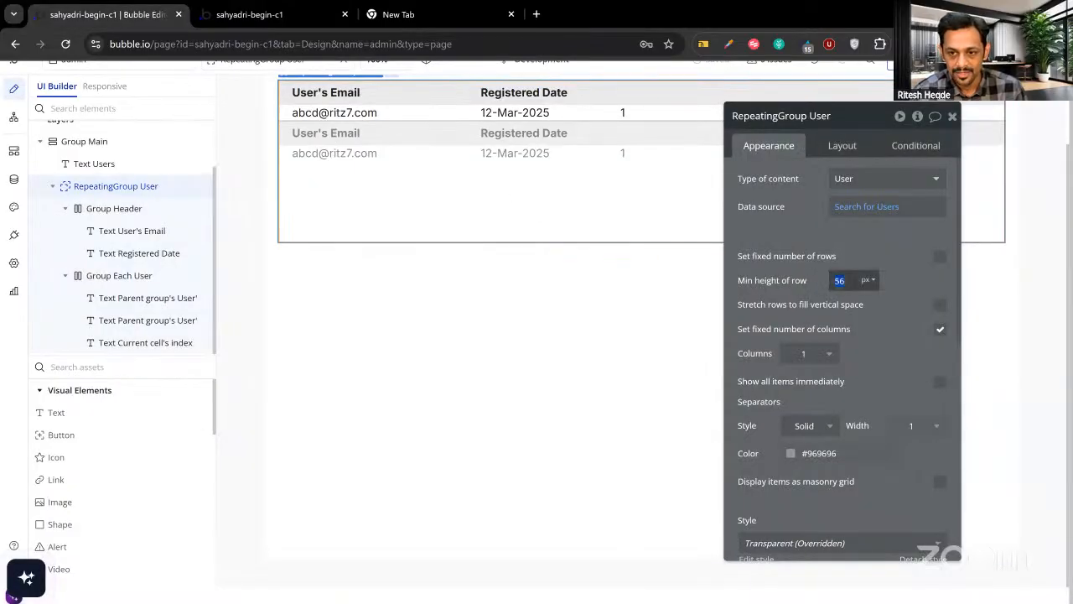
text(25)
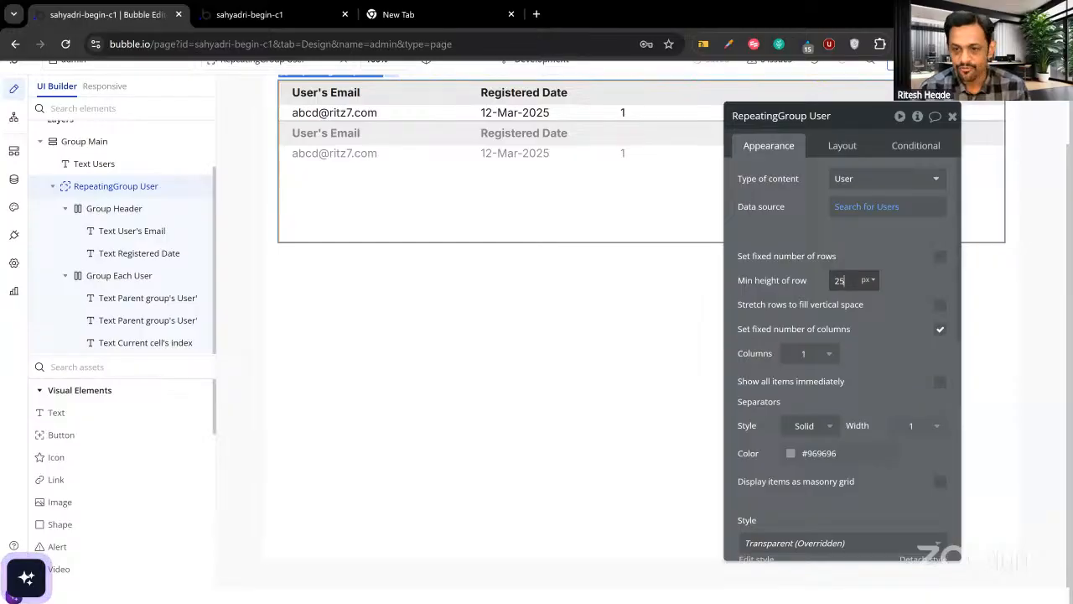
click(855, 246)
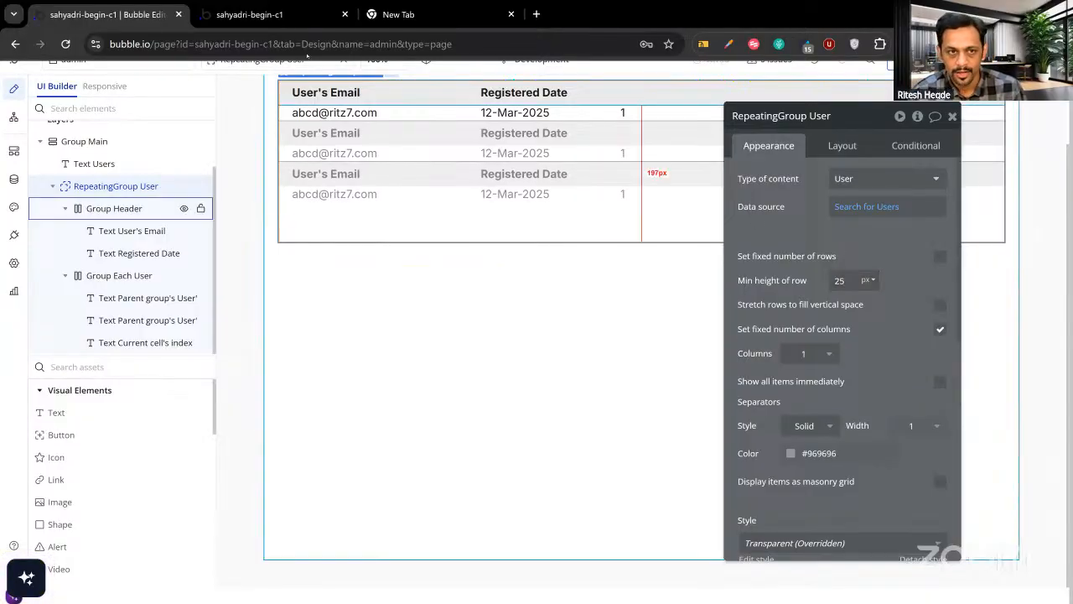
click(252, 14)
key(ctrl+r)
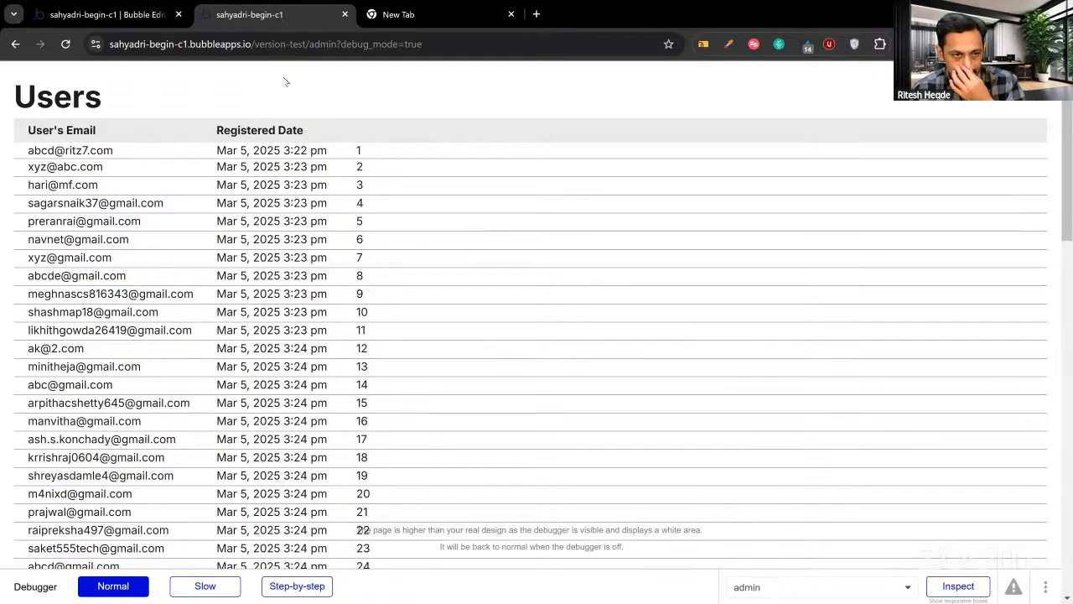
Keep the Users list separators Solid, recolour them #EBEBEB, and reload the preview.
click(147, 15)
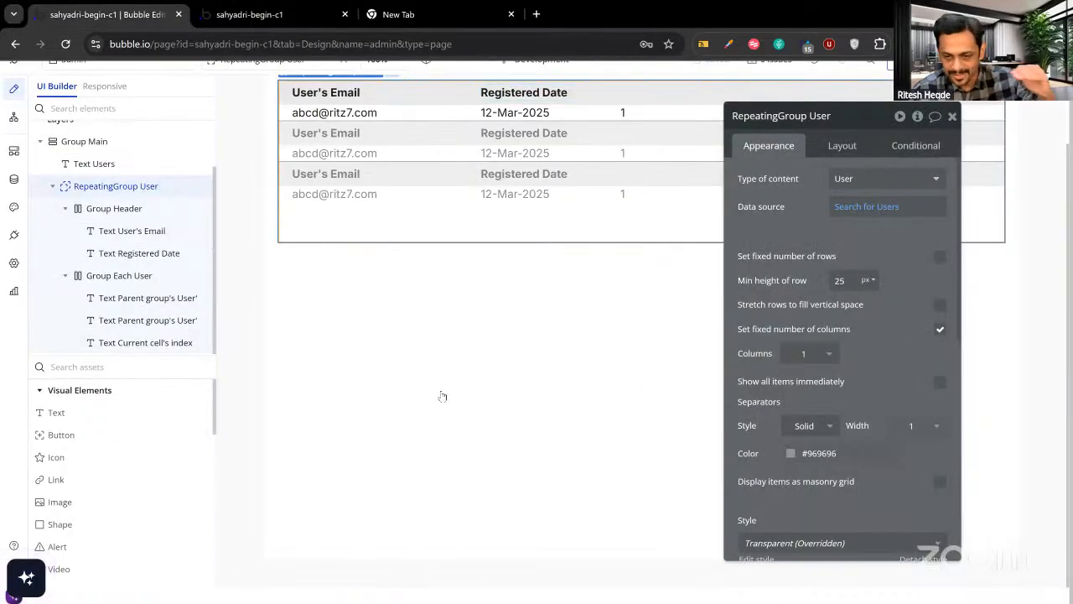
click(810, 457)
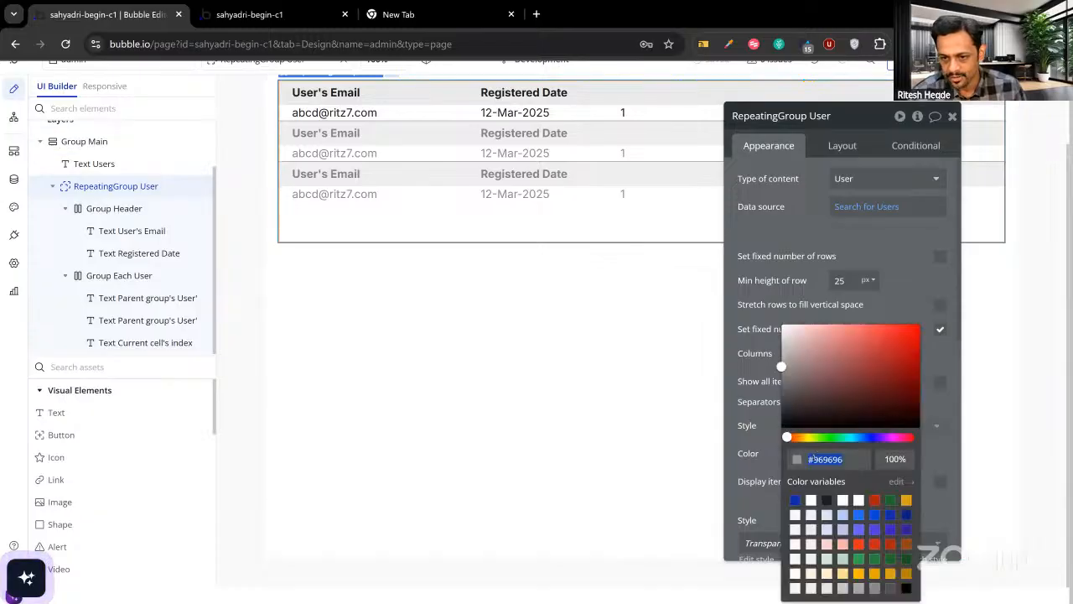
click(760, 437)
drag(739, 398, 711, 337)
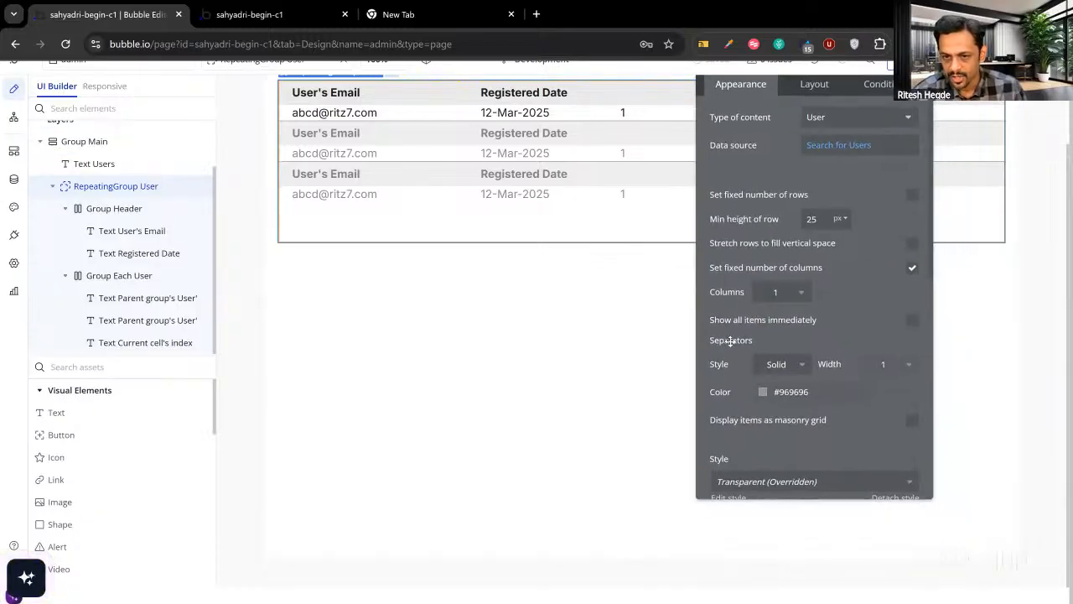
click(772, 364)
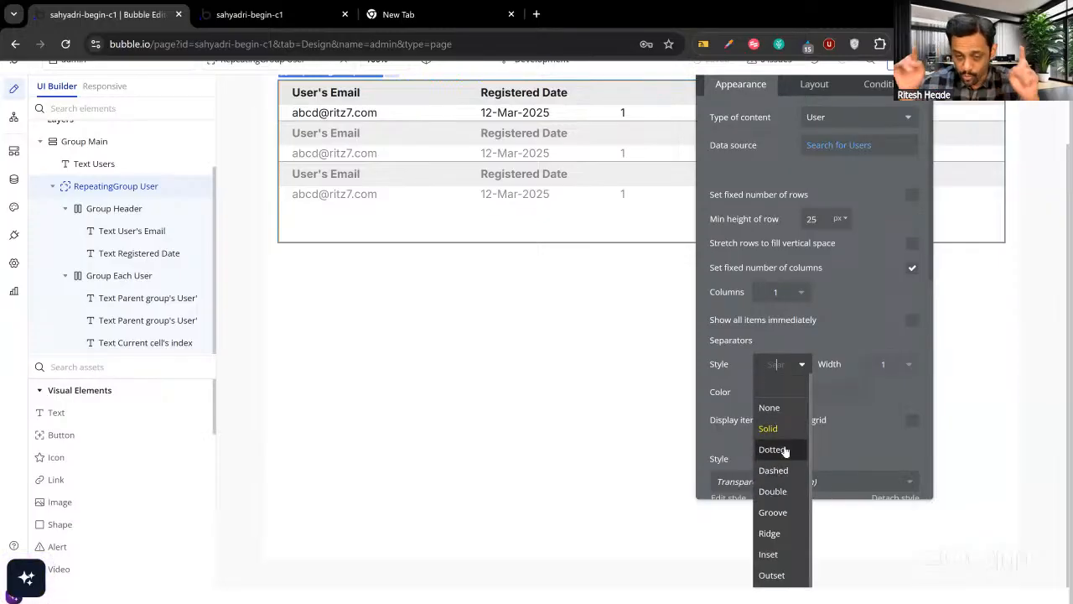
click(875, 392)
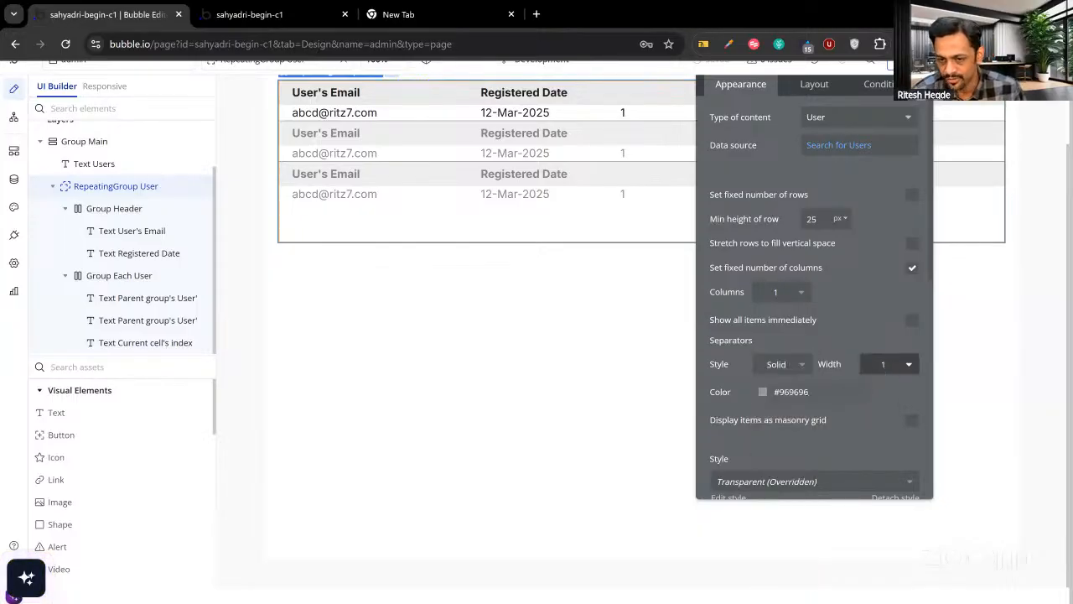
click(788, 392)
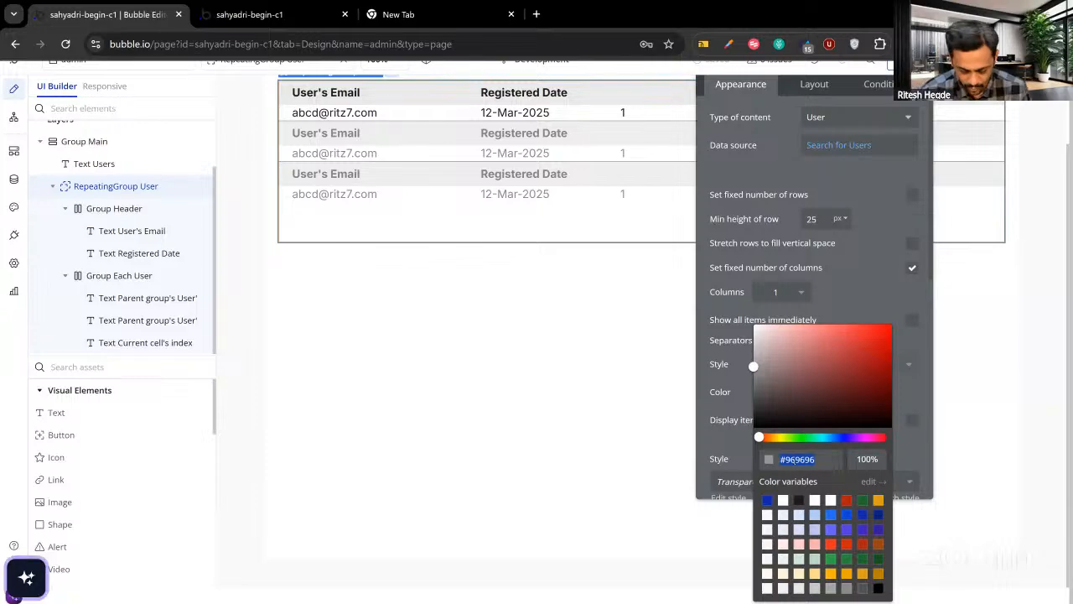
text(EBEBEB)
key(Return)
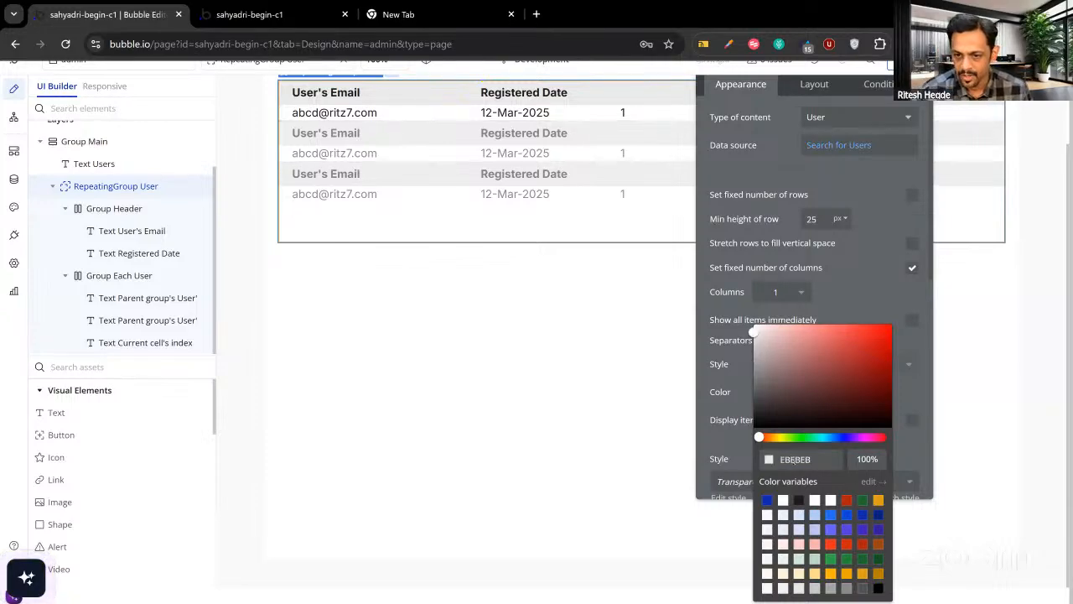
click(850, 308)
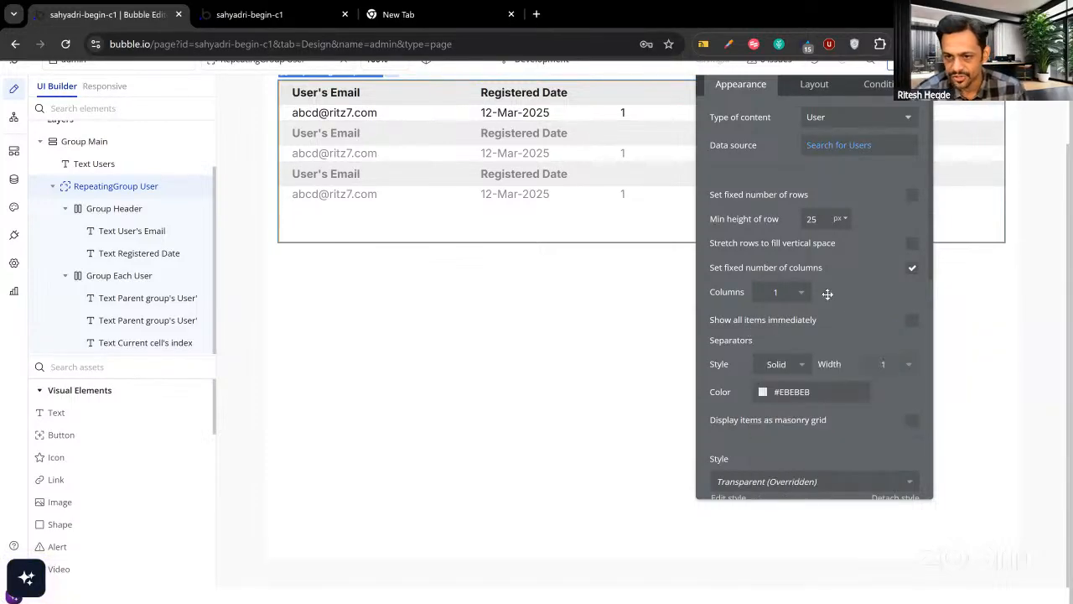
click(271, 15)
key(ctrl+r)
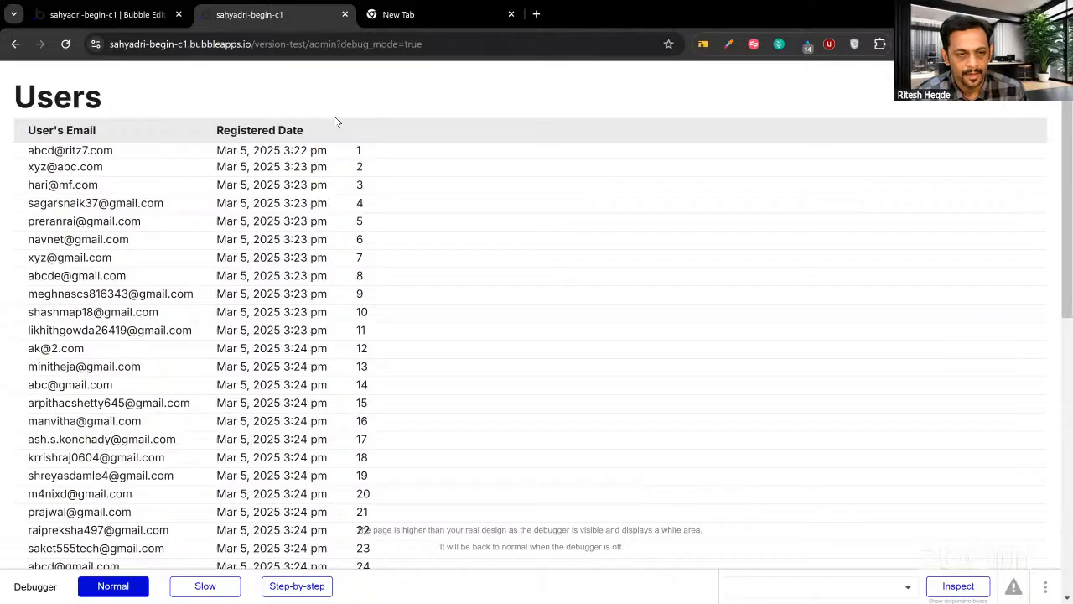
Remove ?debug_mode=true from the address and reload the Users page.
scroll(503, 314, down, 3)
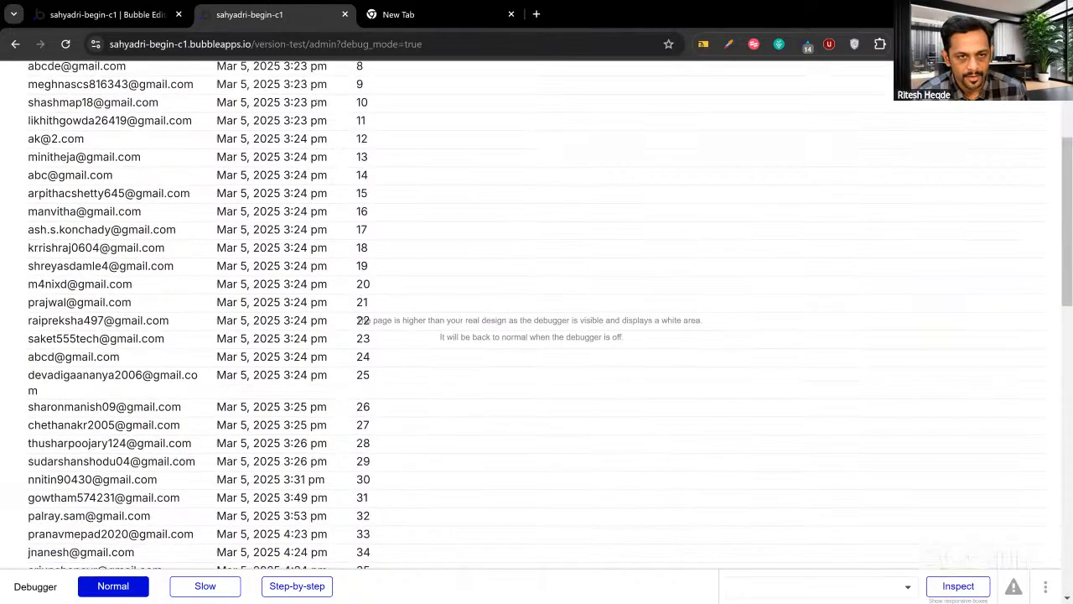
drag(344, 43, 470, 48)
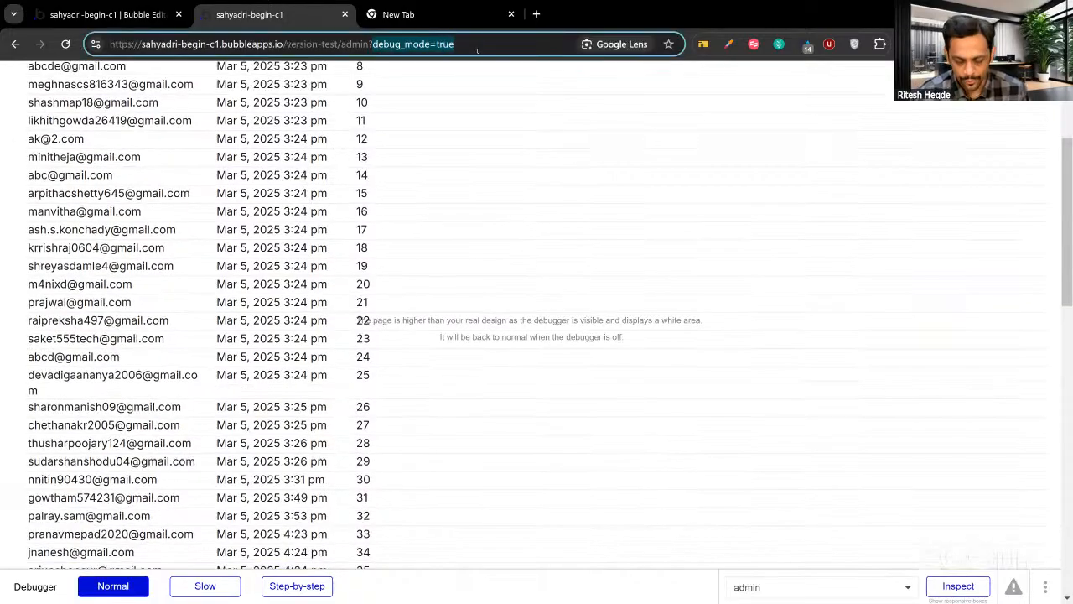
key(BackSpace)
key(Return)
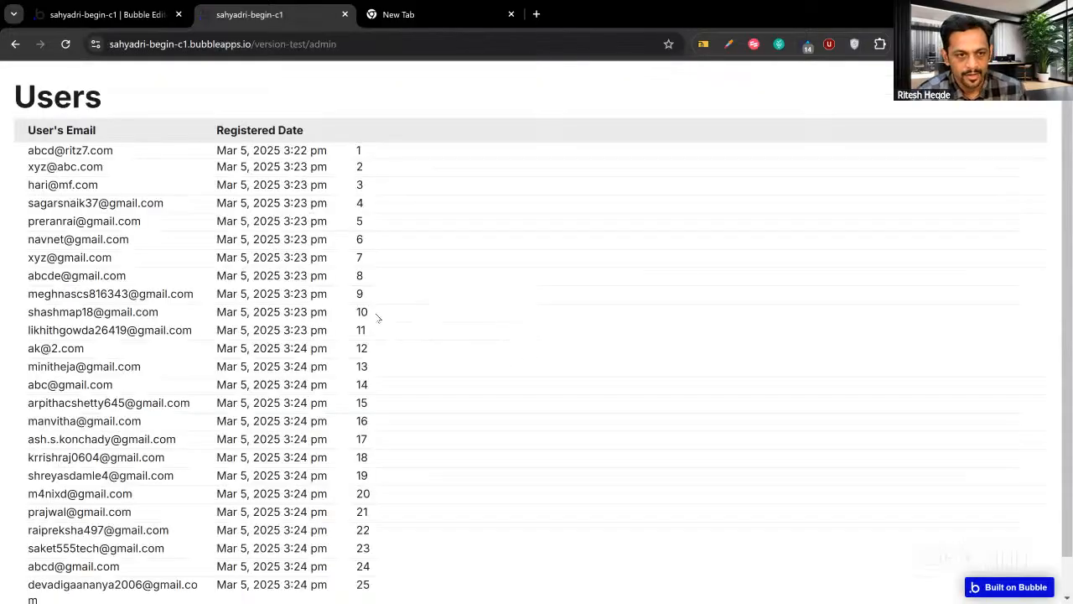
Scroll through all 100 users in the list, then go back to the editor.
scroll(377, 317, down, 4)
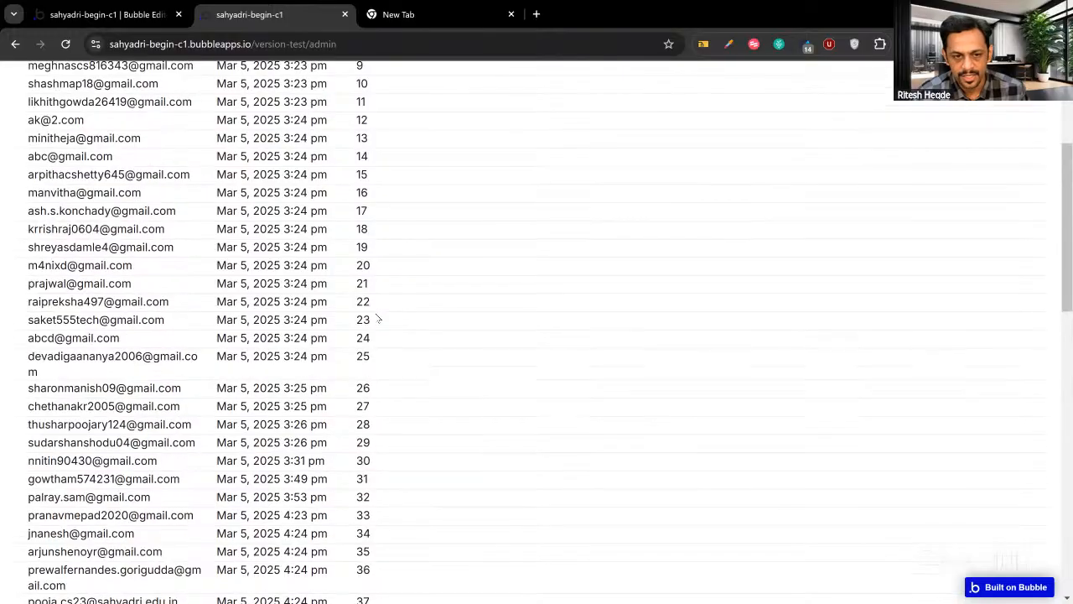
scroll(377, 317, down, 4)
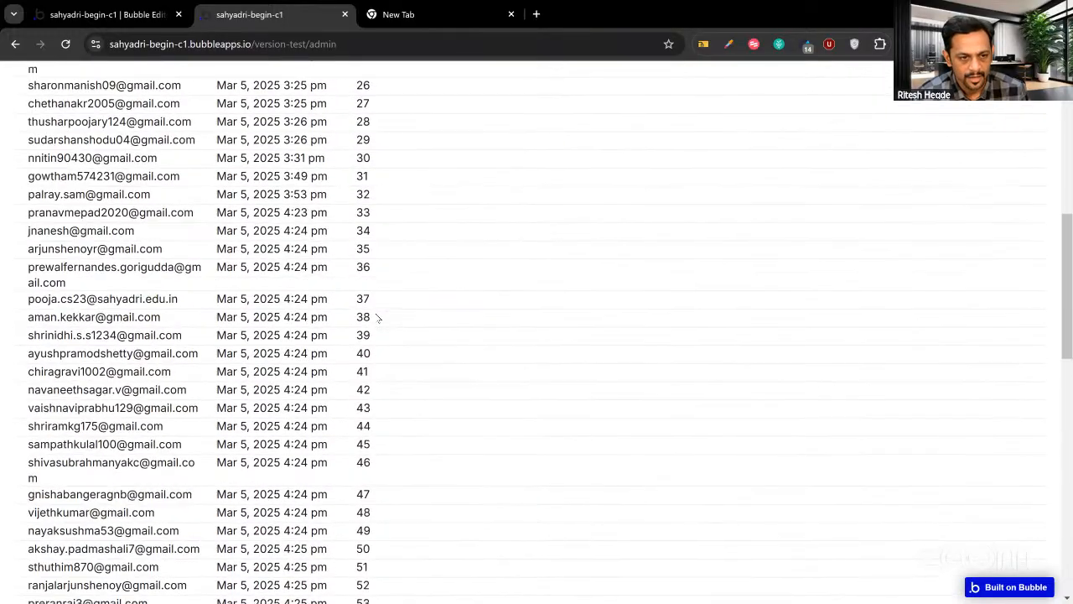
scroll(378, 317, down, 3)
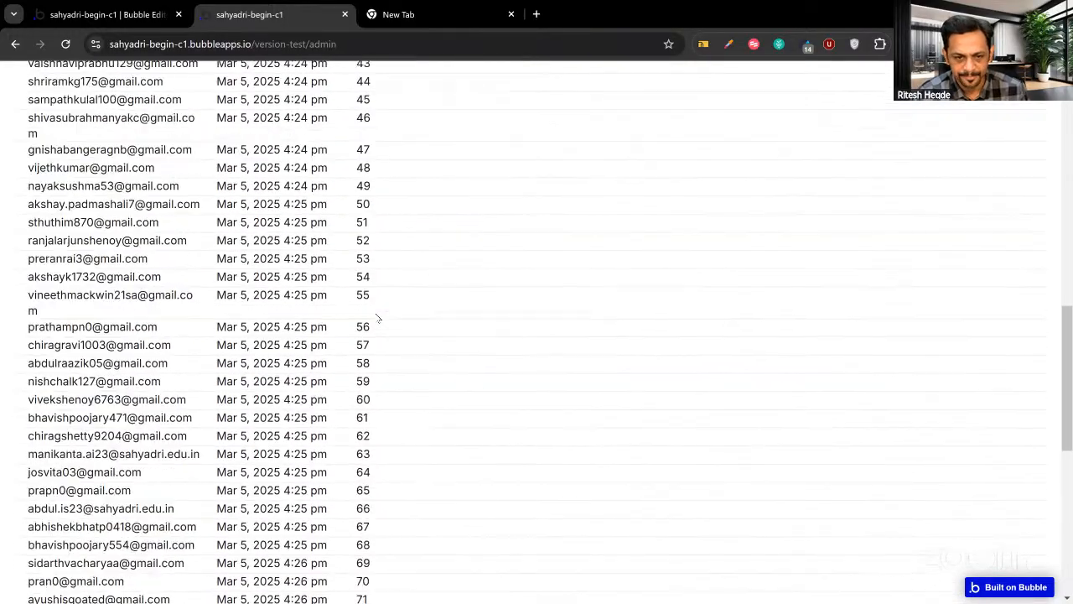
scroll(377, 317, down, 5)
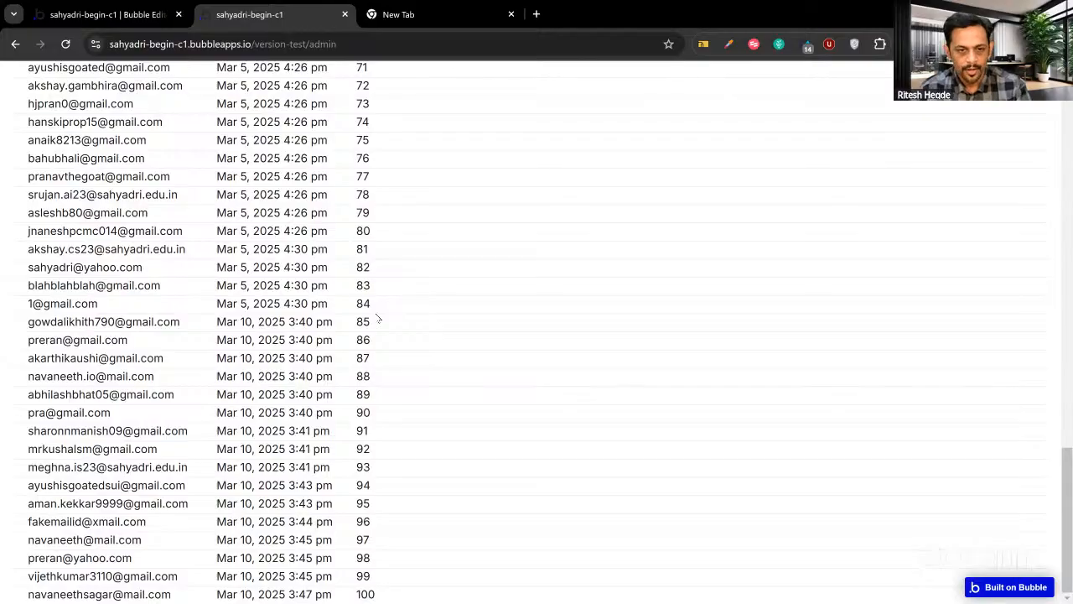
scroll(377, 317, up, 15)
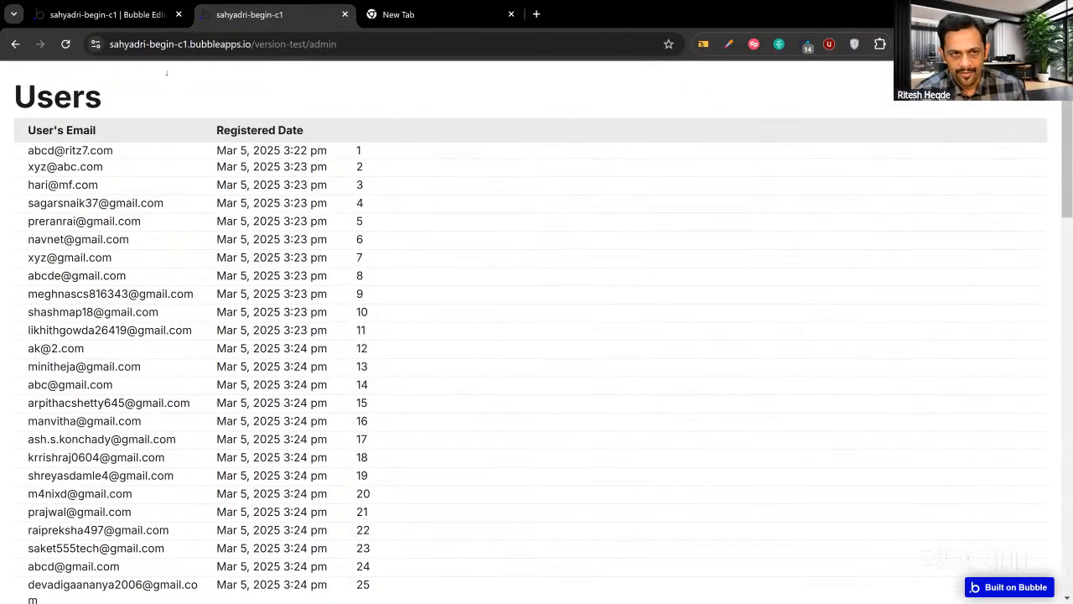
click(105, 14)
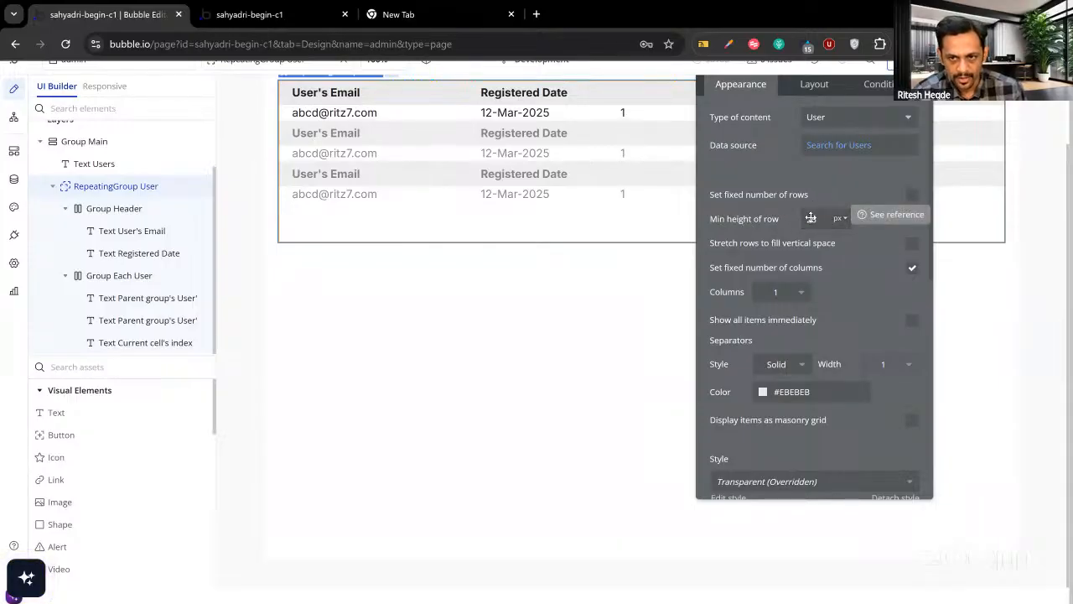
Keep flexible rows and set RepeatingGroup User to 2 columns.
click(912, 196)
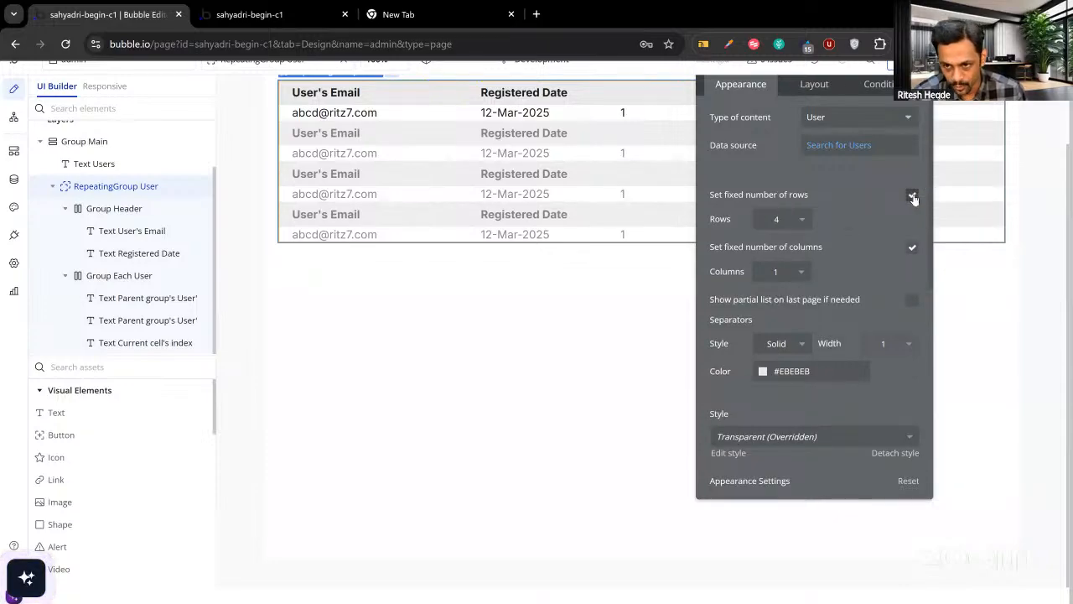
click(912, 197)
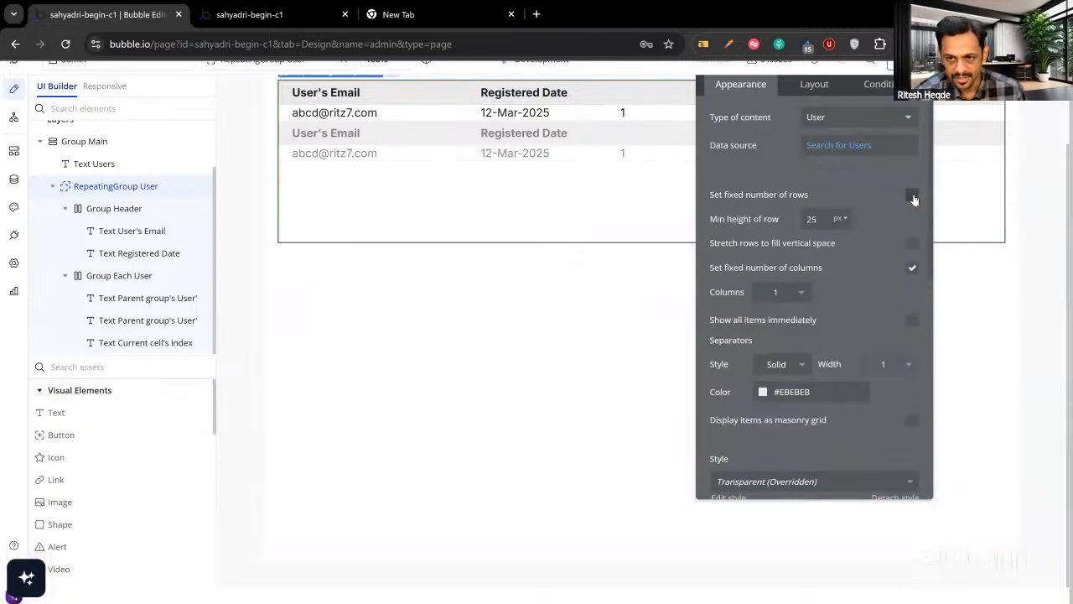
click(778, 293)
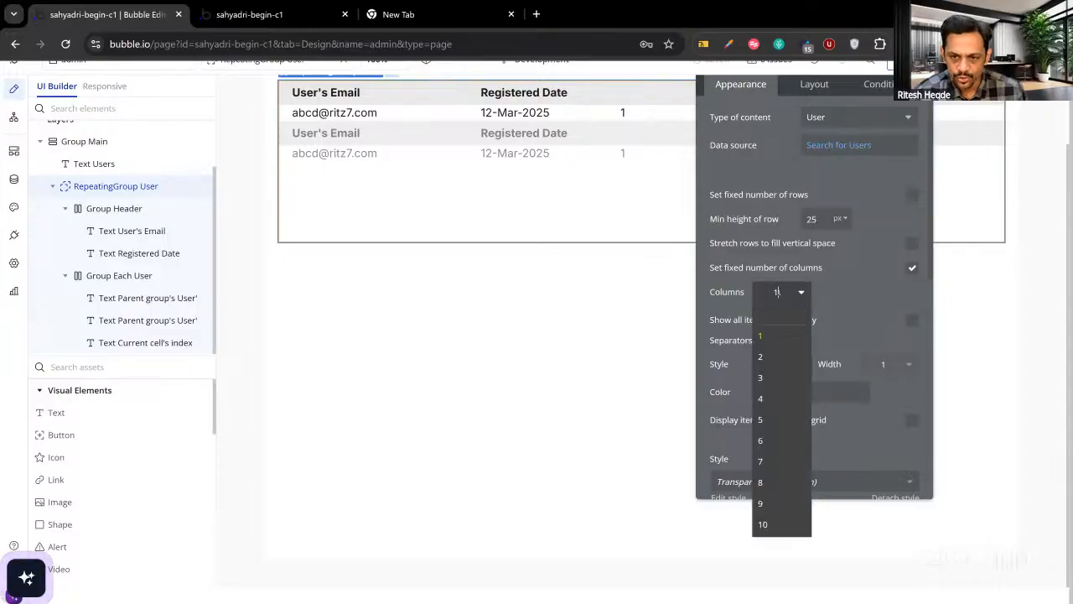
click(841, 292)
click(779, 293)
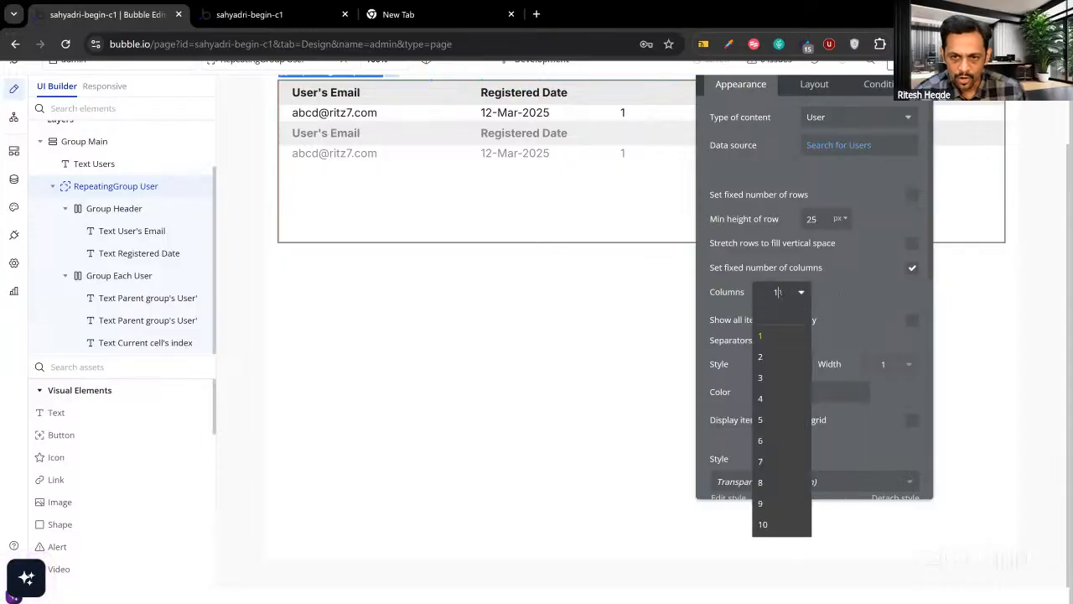
click(780, 294)
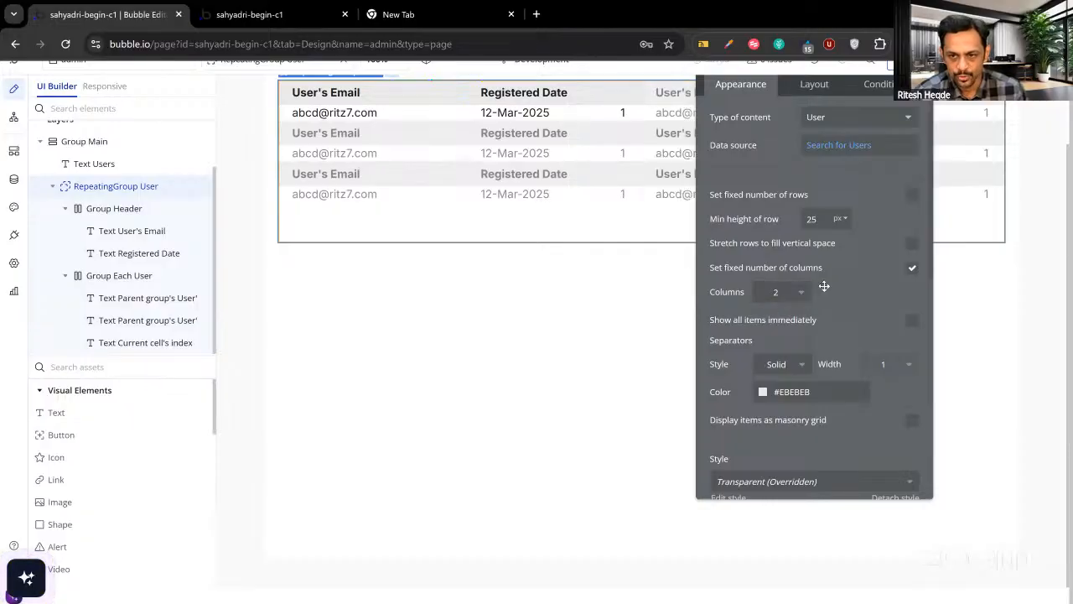
drag(826, 288, 790, 276)
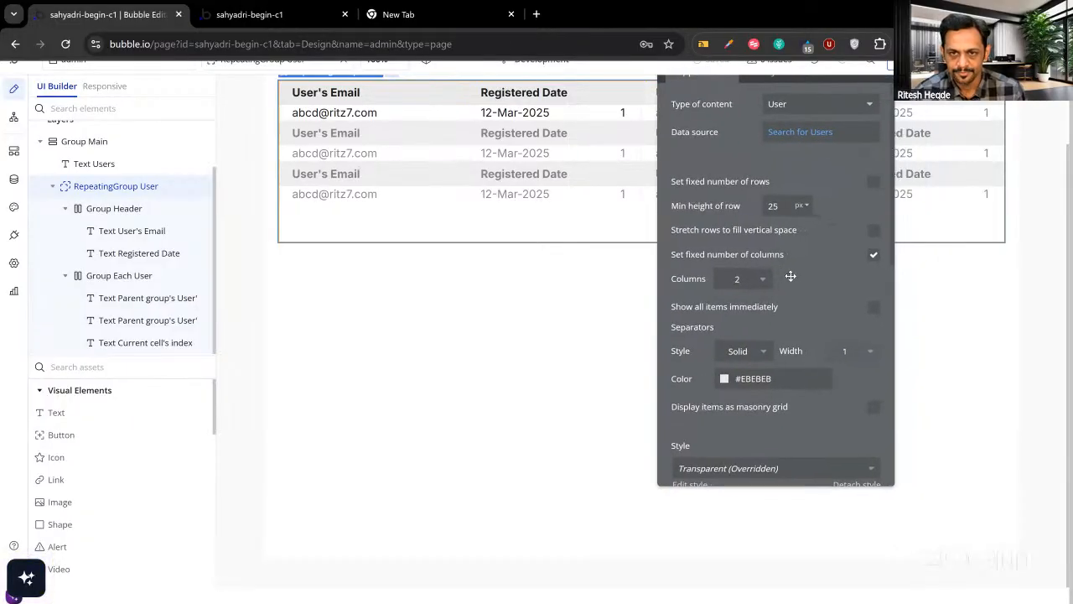
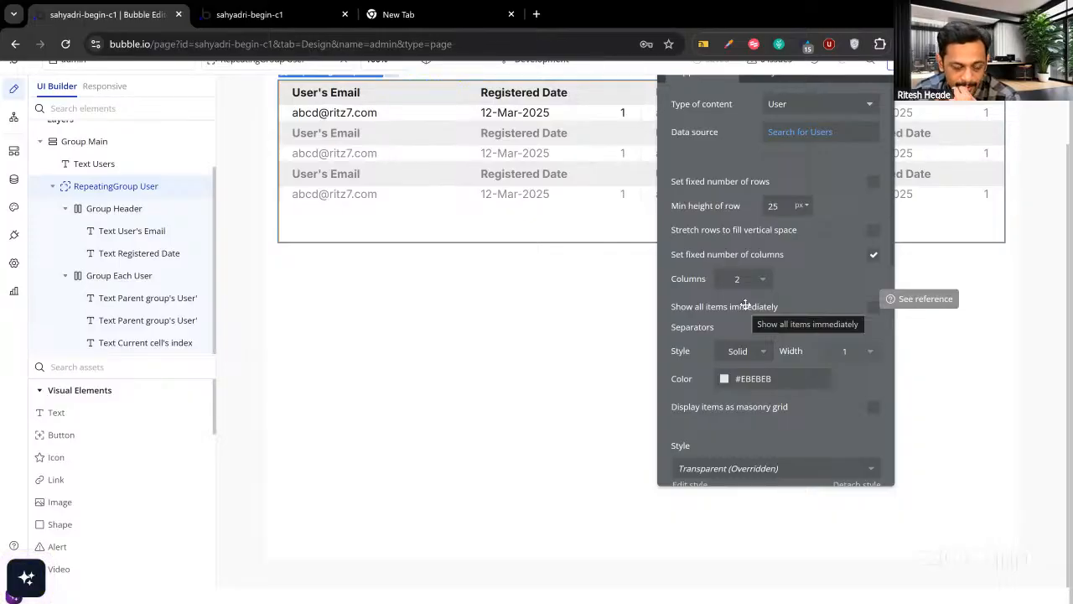
Check the first user's email on the live admin page, then return to the editor.
click(283, 32)
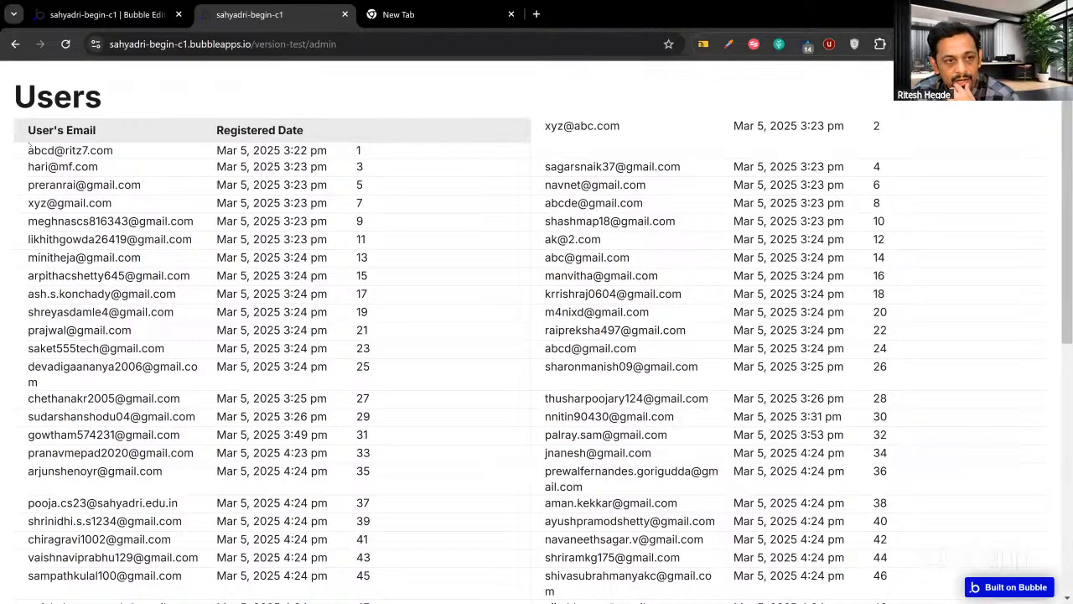
drag(28, 150, 124, 156)
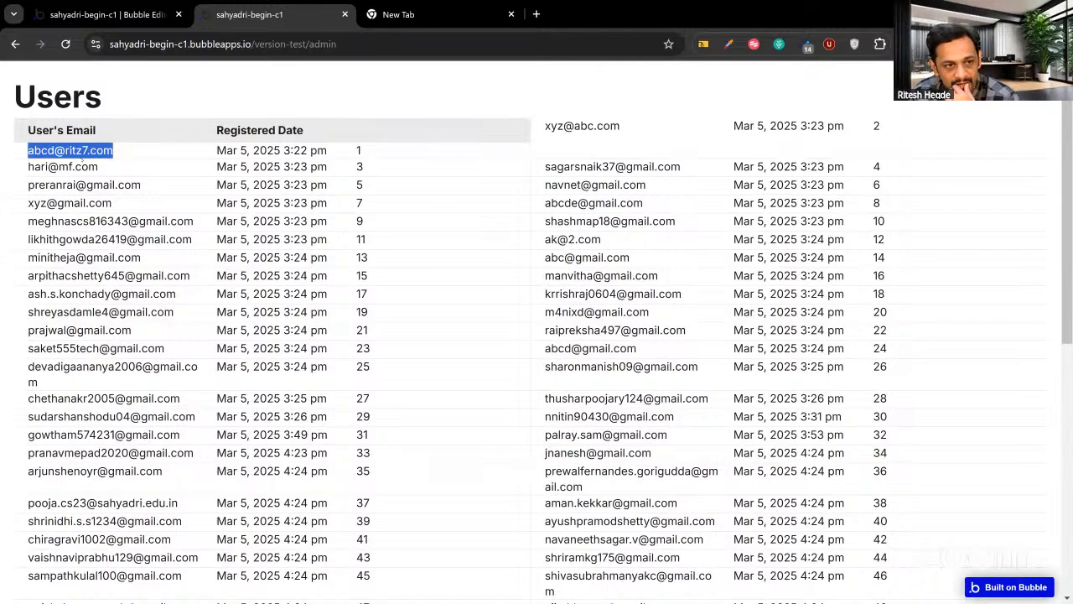
click(460, 170)
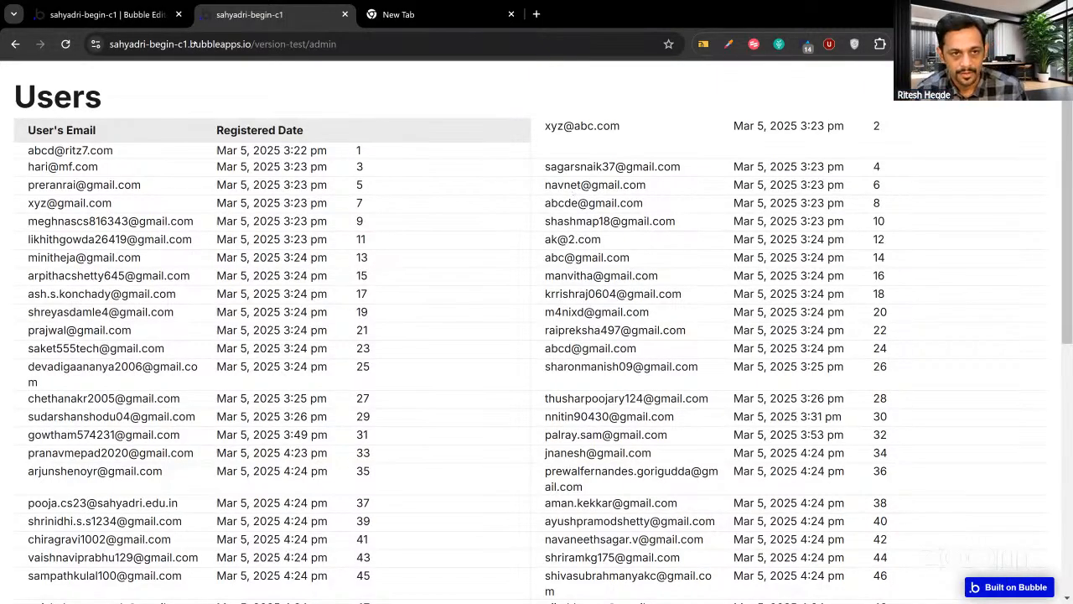
click(149, 18)
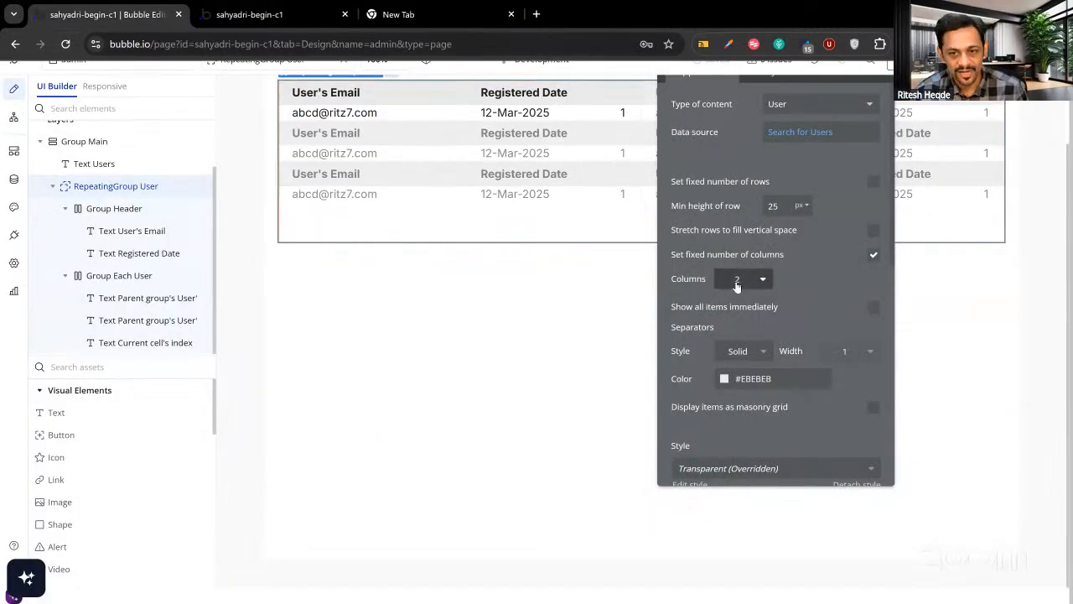
Set RepeatingGroup User to 3 columns, confirm on the reloaded live page, and select User's Email header.
click(738, 279)
click(734, 343)
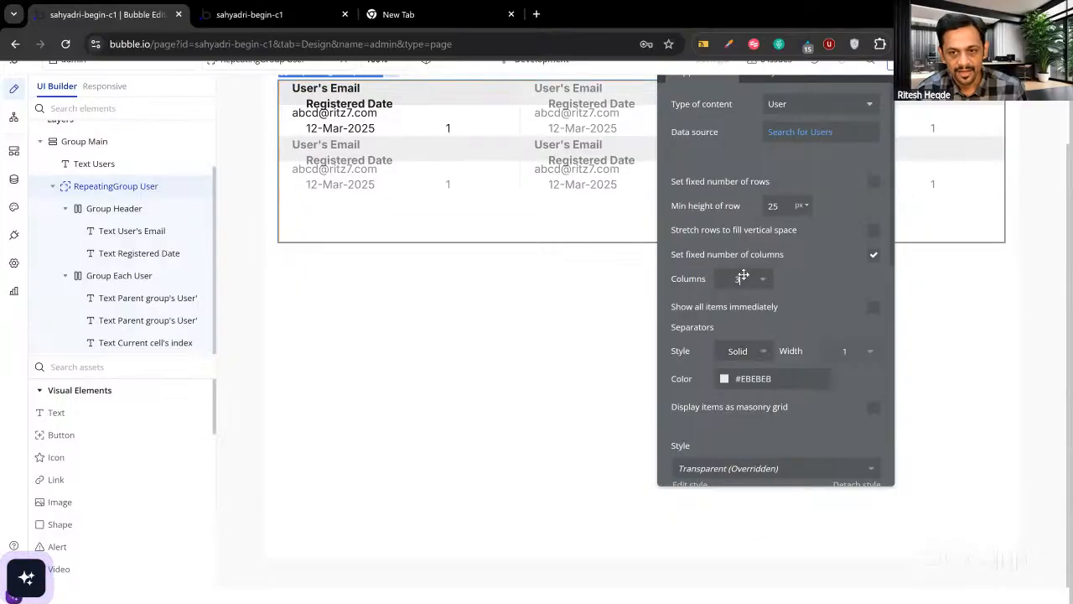
click(272, 22)
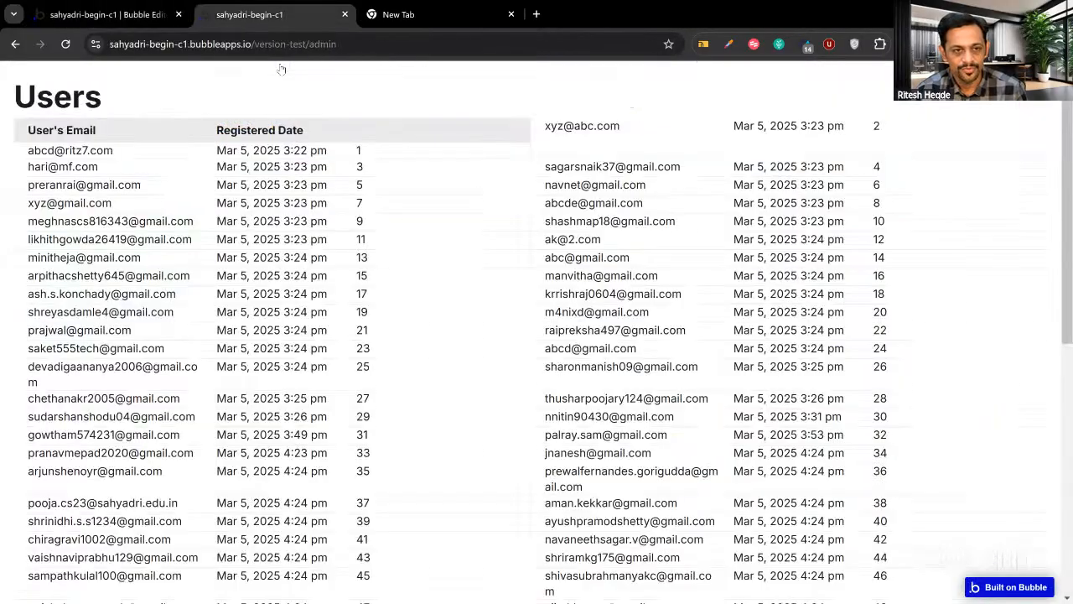
key(ctrl+r)
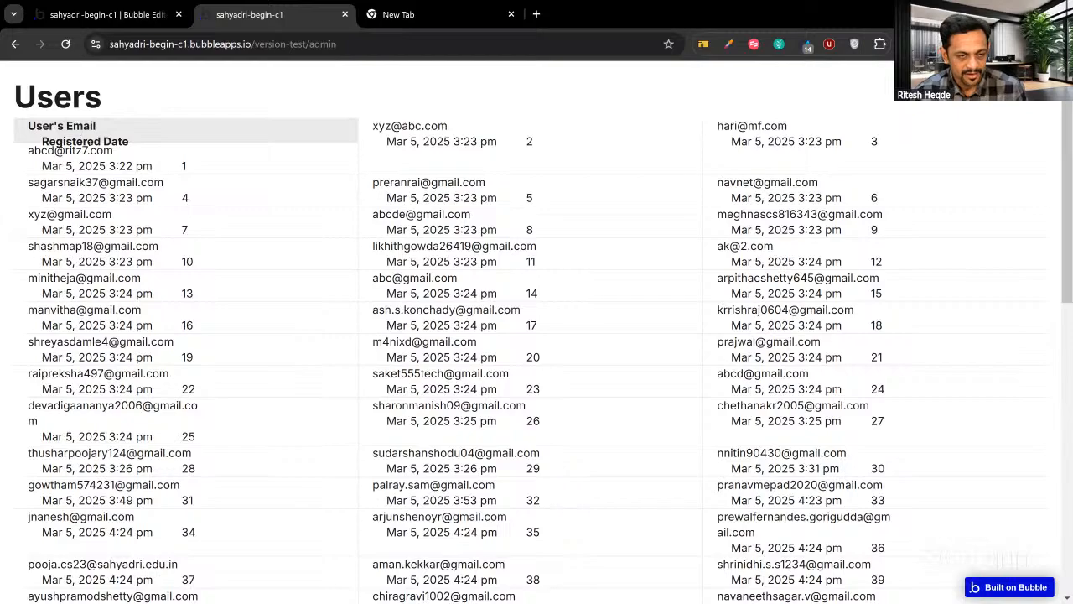
click(107, 14)
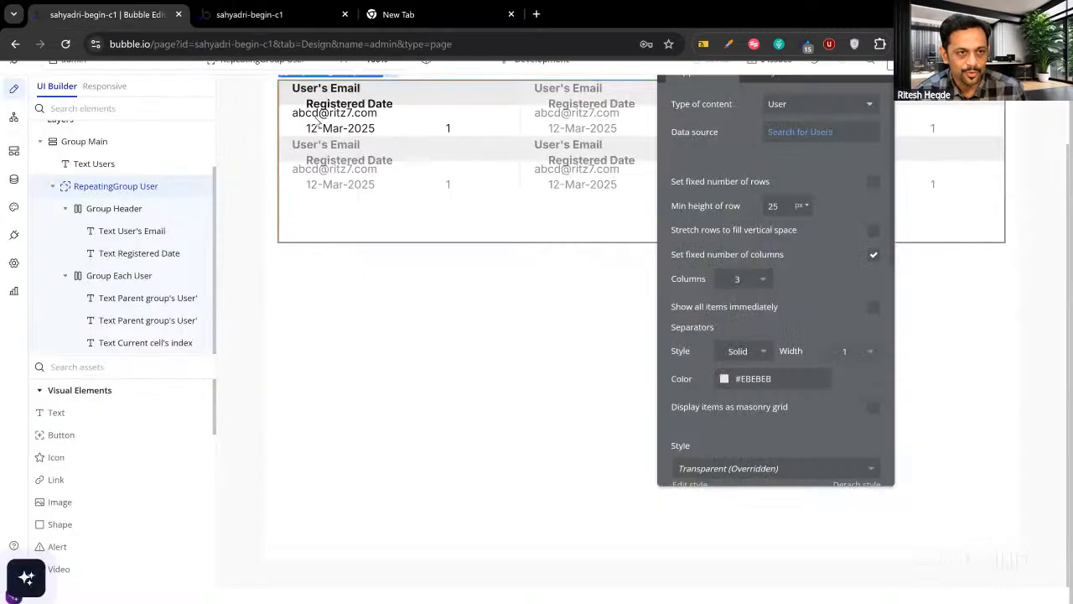
click(327, 91)
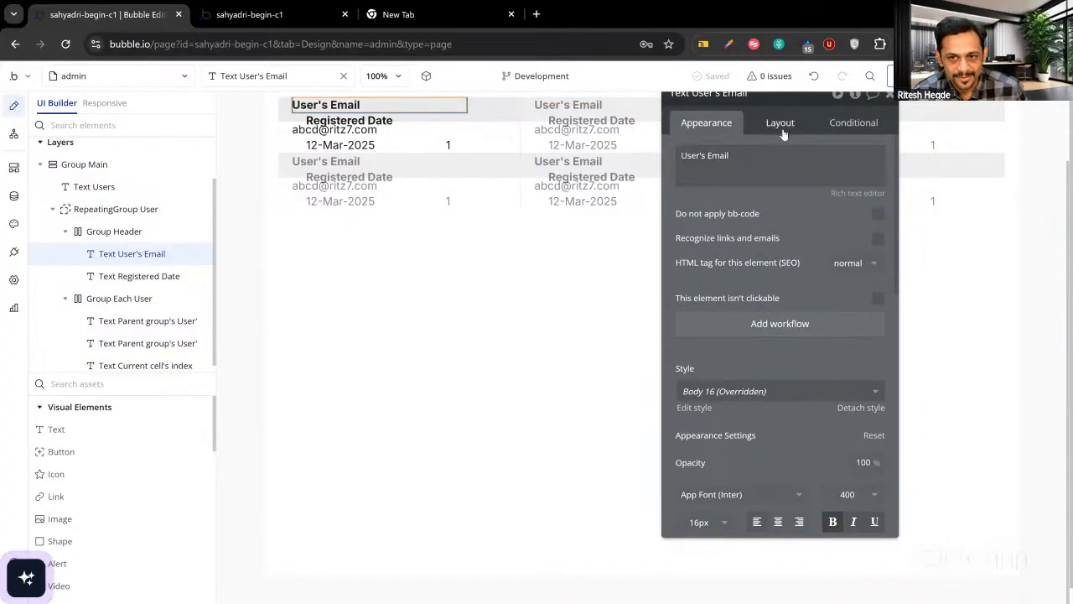
Select the Registered Date header and narrow its width, first to 100 then 120 px.
click(780, 125)
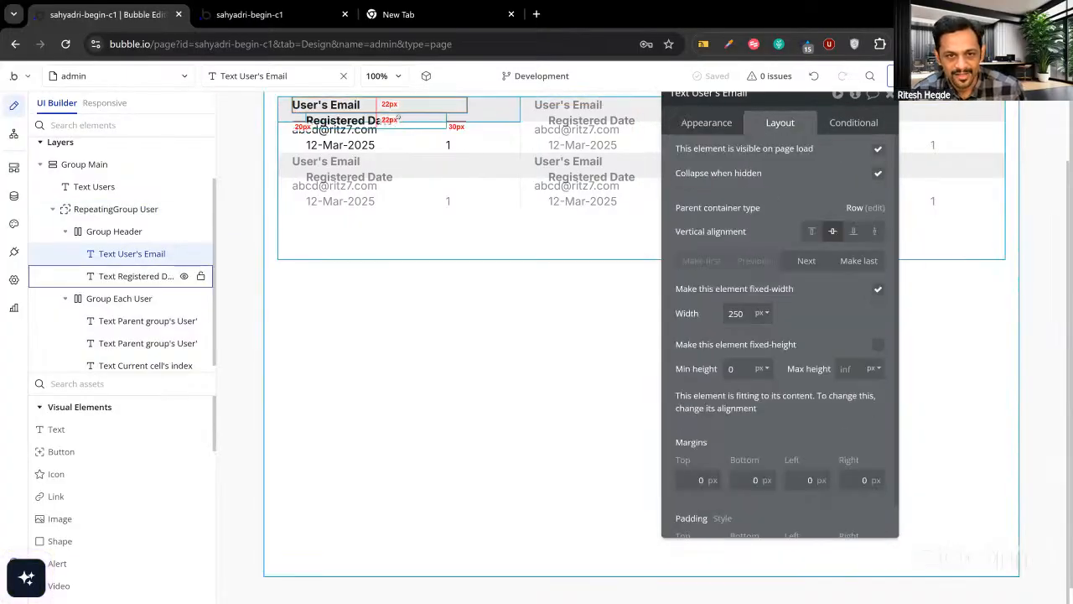
click(138, 276)
double_click(732, 314)
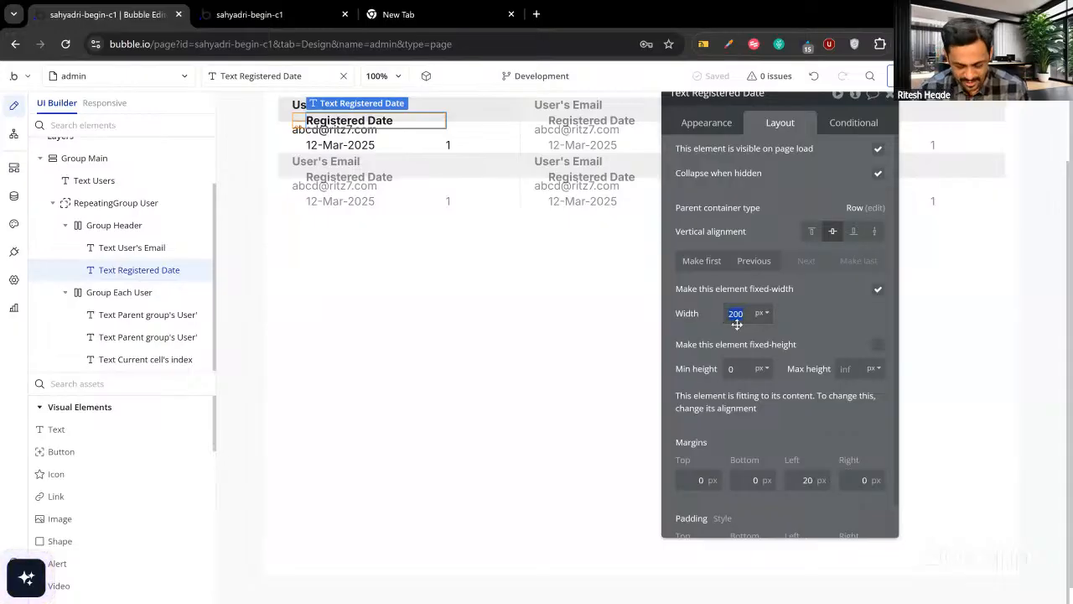
text(100)
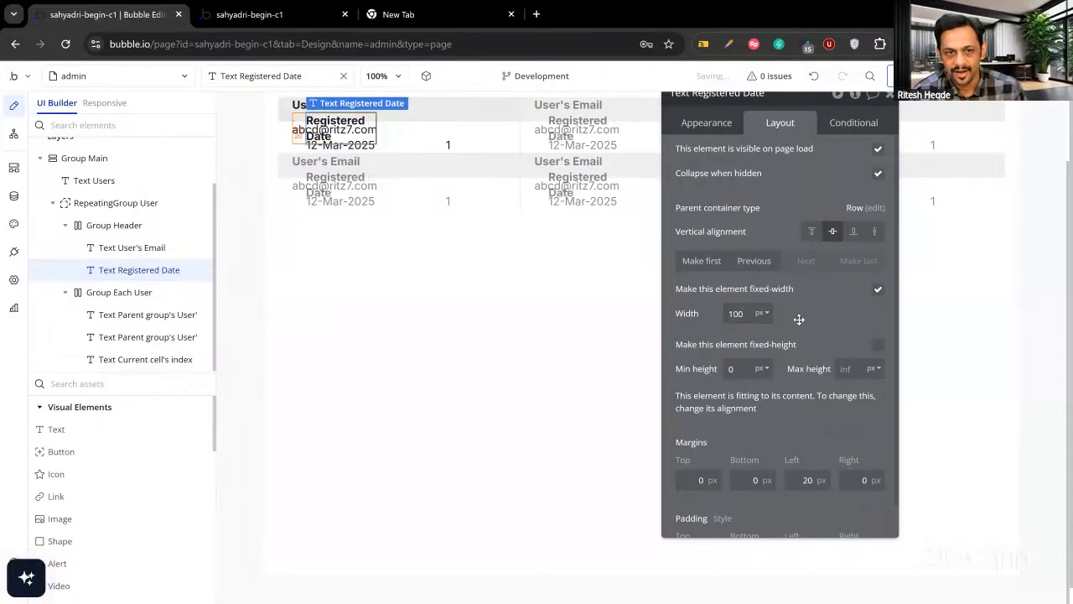
click(722, 123)
click(770, 127)
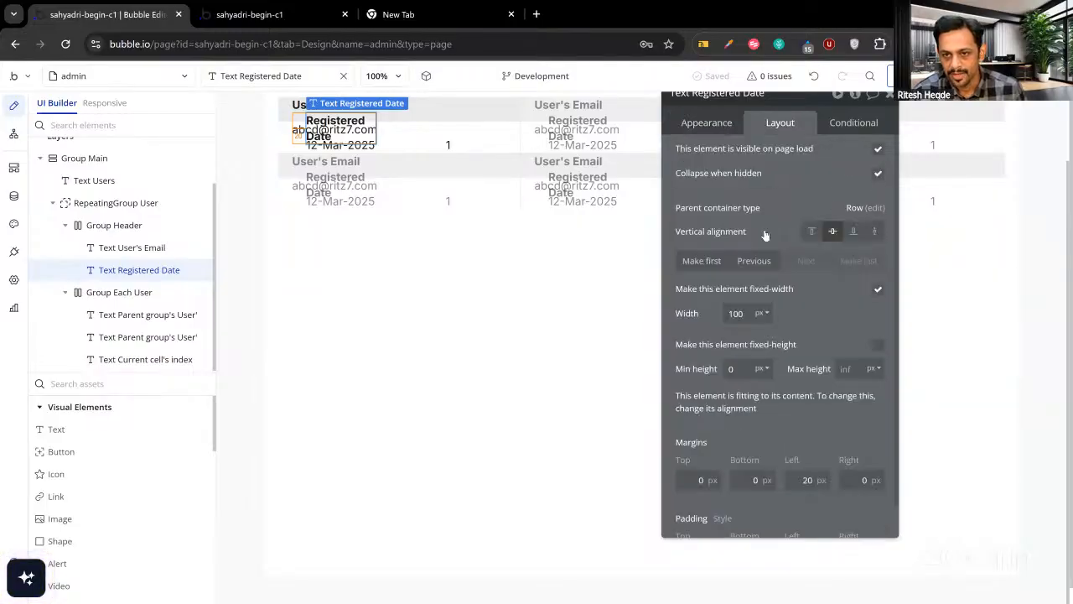
click(738, 313)
key(BackSpace)
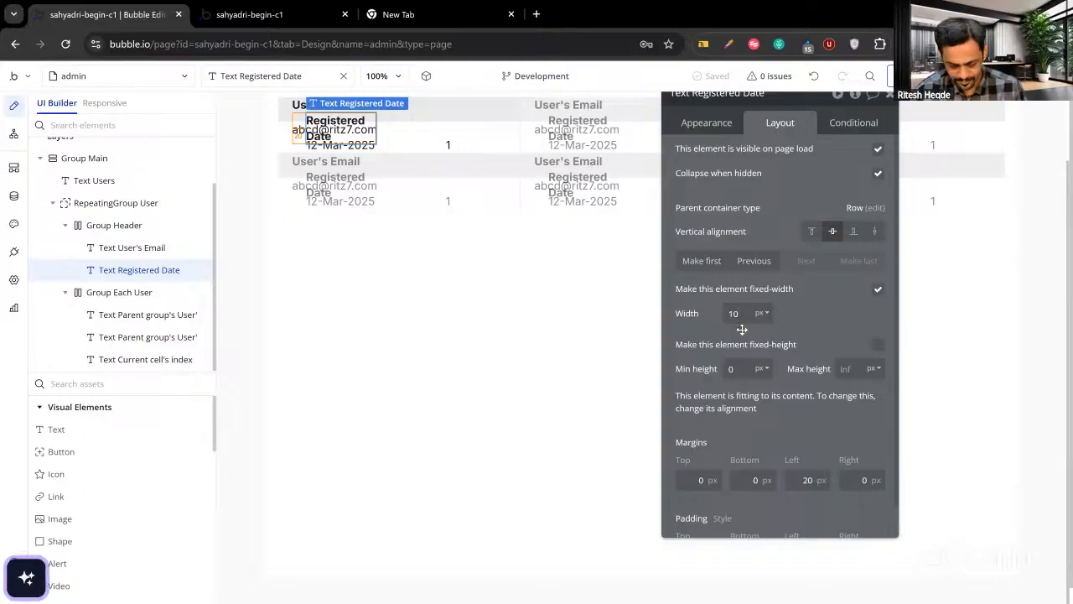
text(2)
click(786, 312)
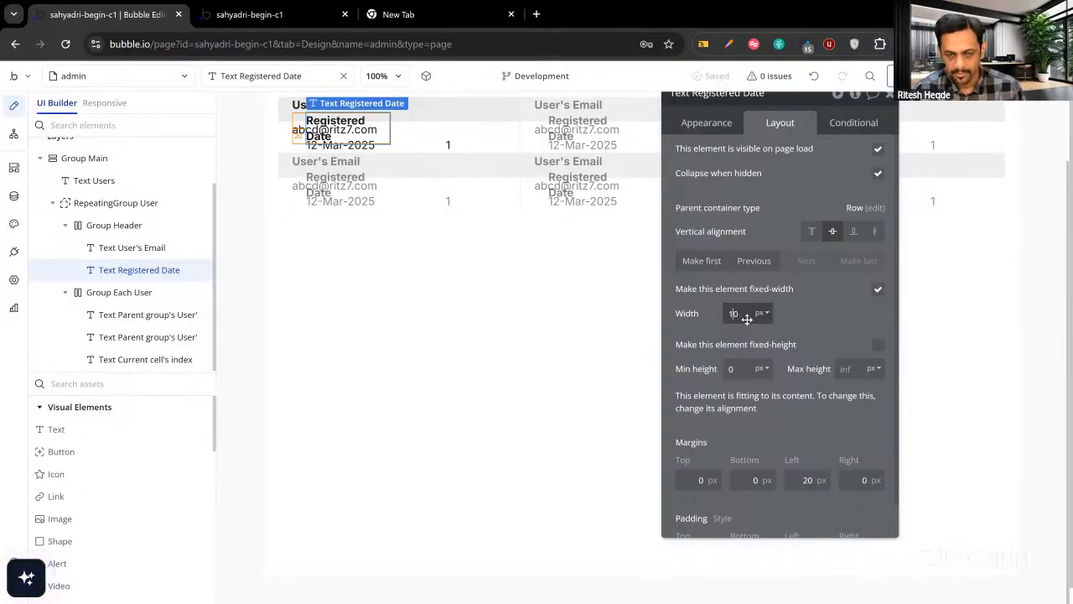
Settle the Registered Date header width at 130 px.
text(4)
click(775, 314)
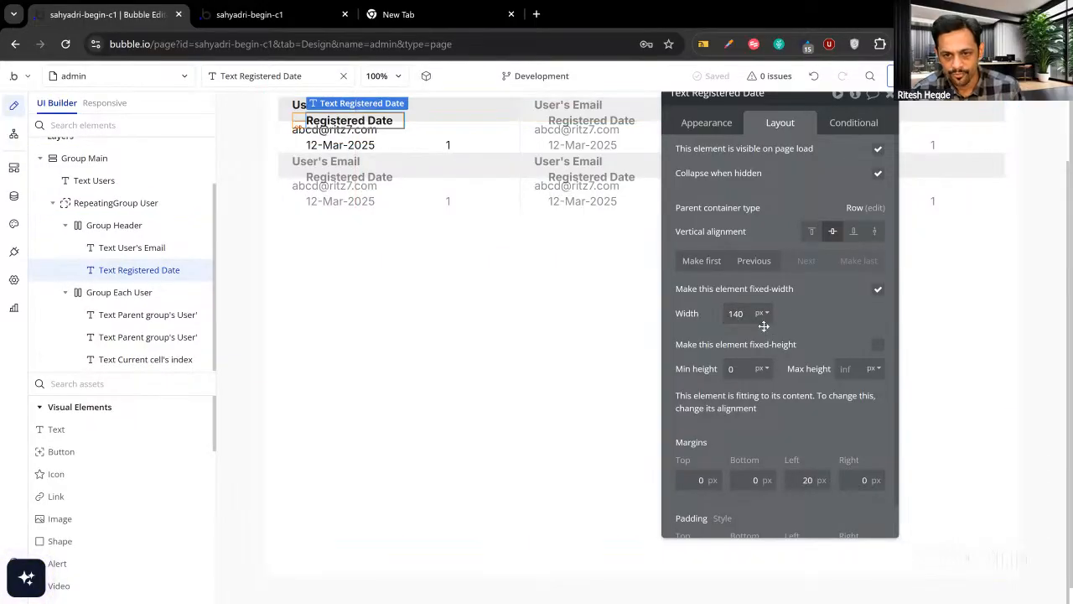
key(BackSpace)
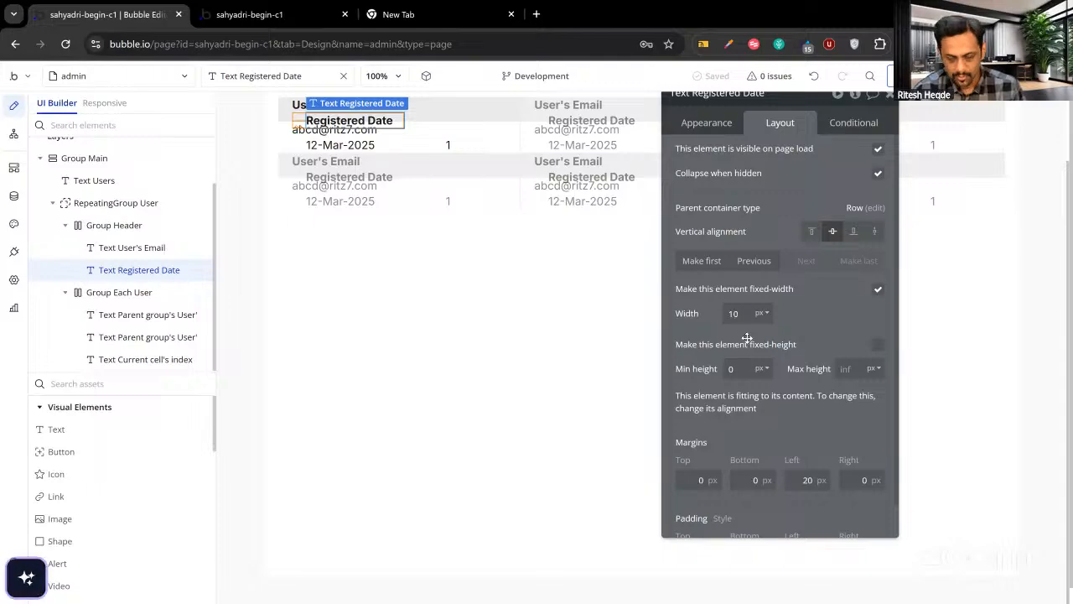
text(3)
click(792, 318)
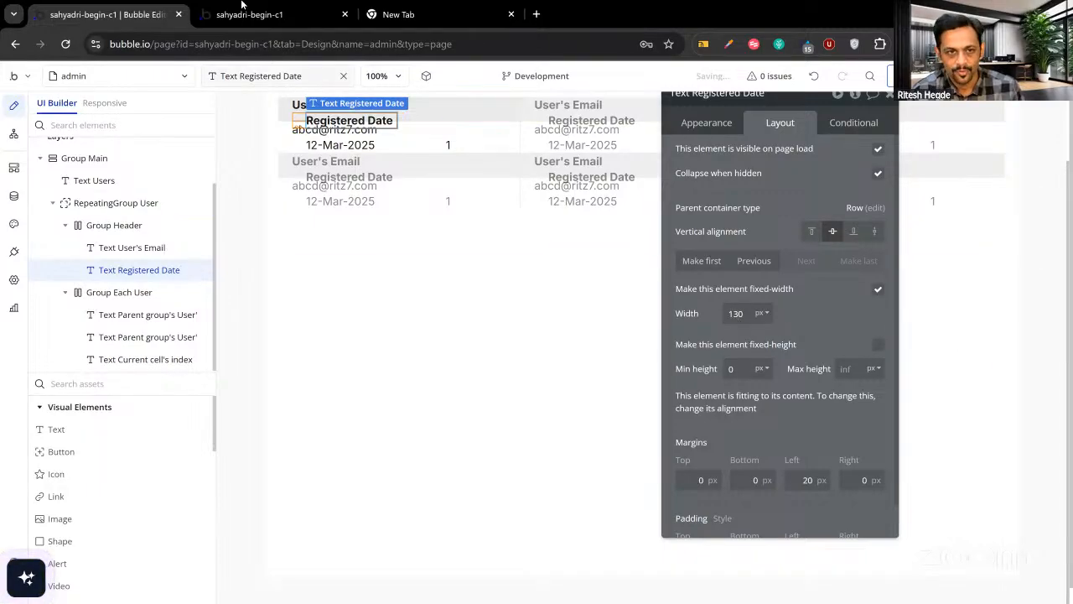
Give the date text inside each user cell a 130 px width.
click(267, 14)
click(109, 14)
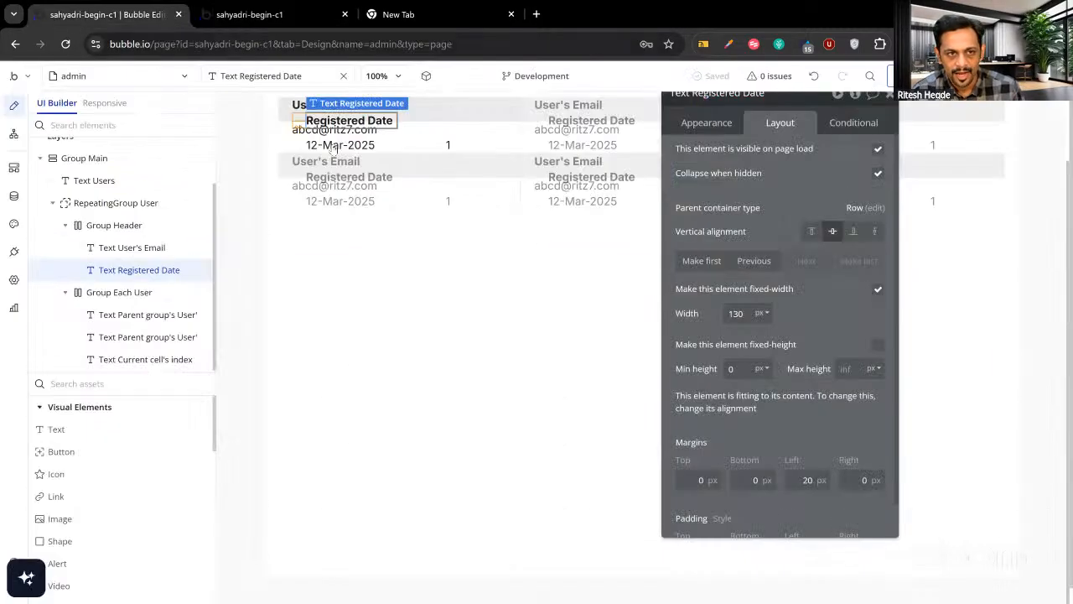
click(392, 148)
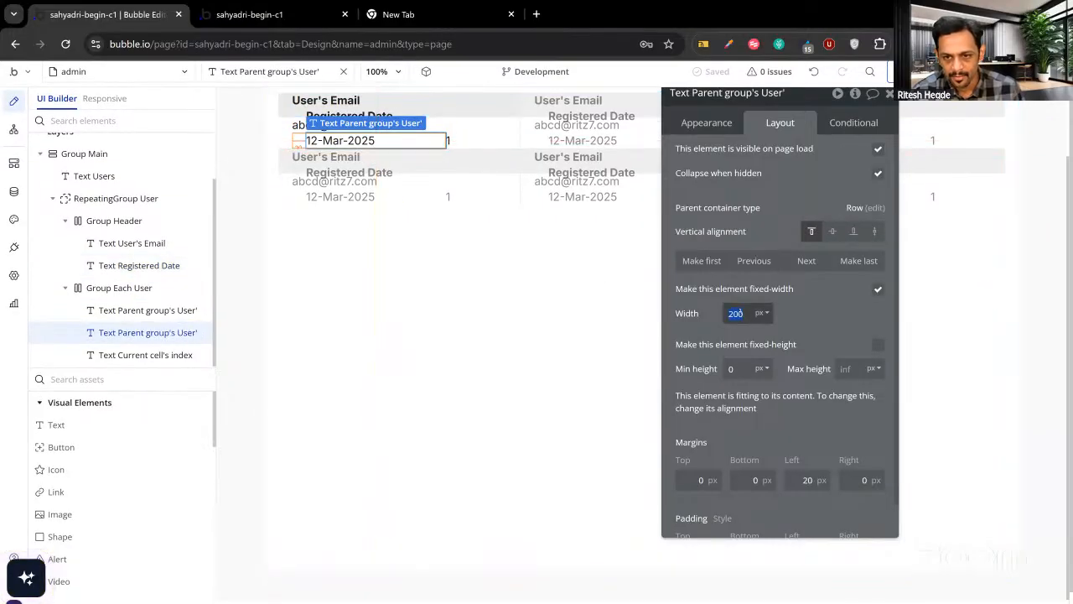
text(130)
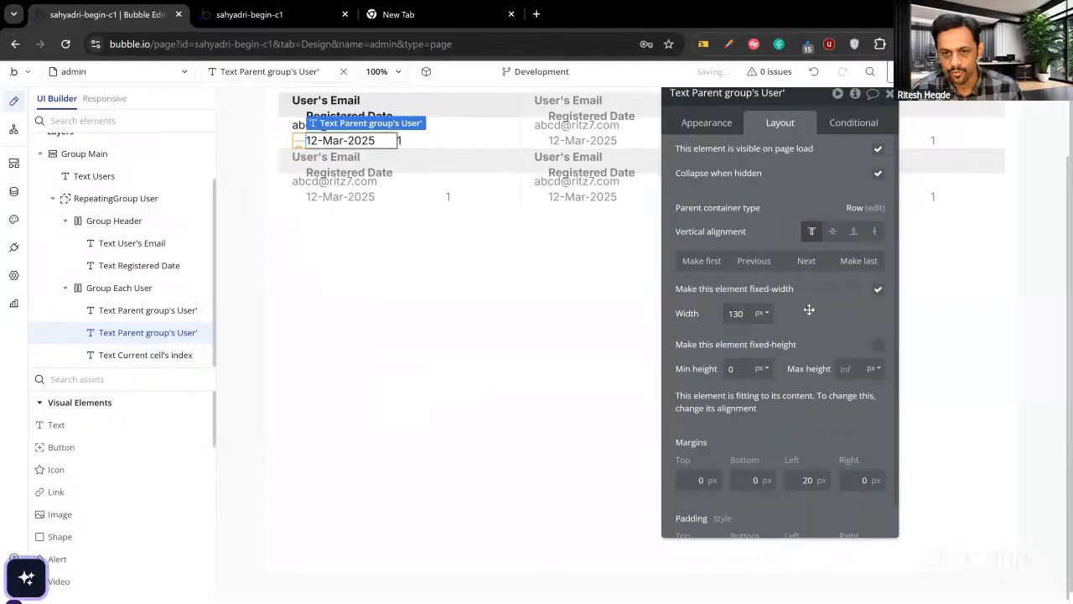
click(400, 142)
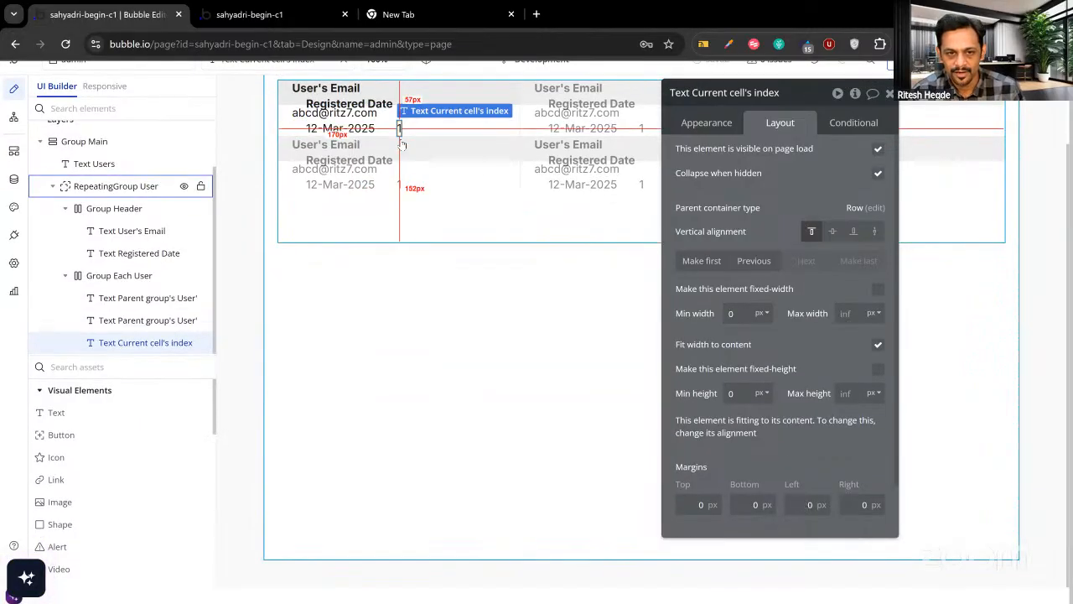
Reload the live Users page to check the narrower columns, then select Group Header in Layers.
click(270, 20)
key(F5)
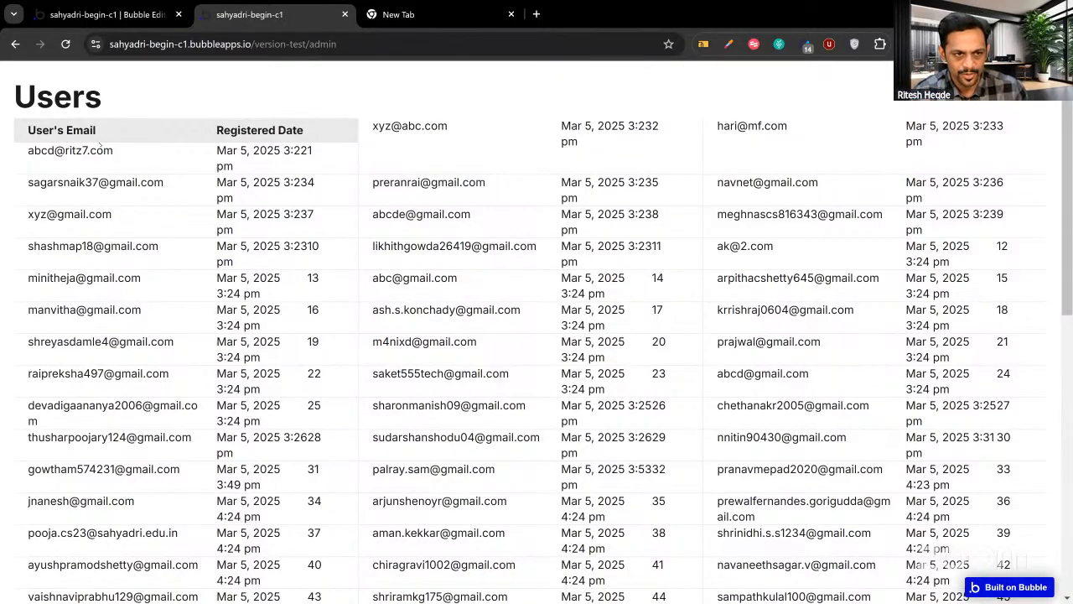
click(102, 15)
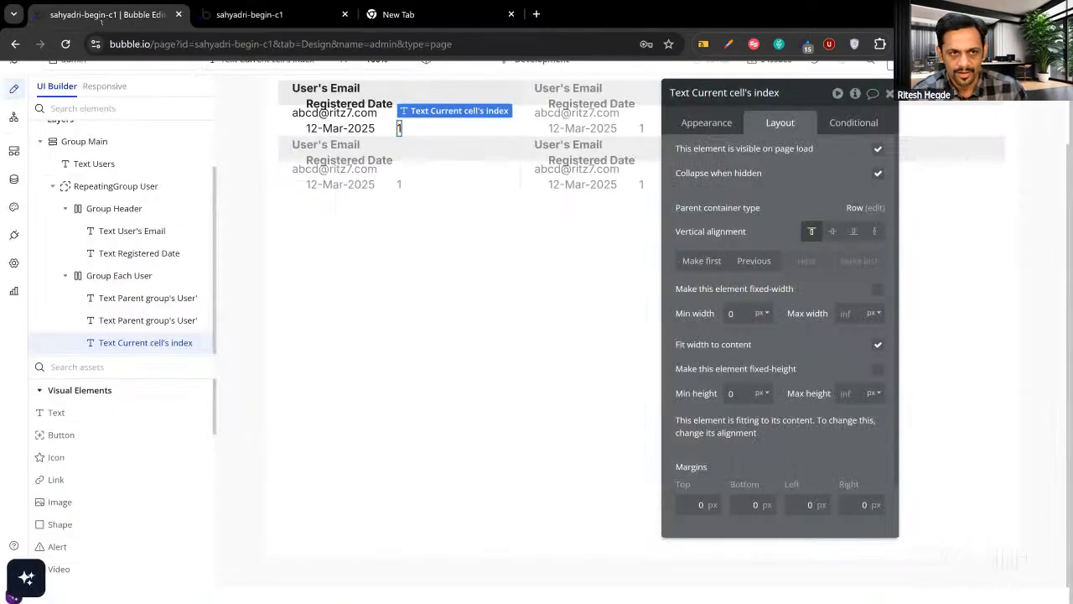
click(475, 94)
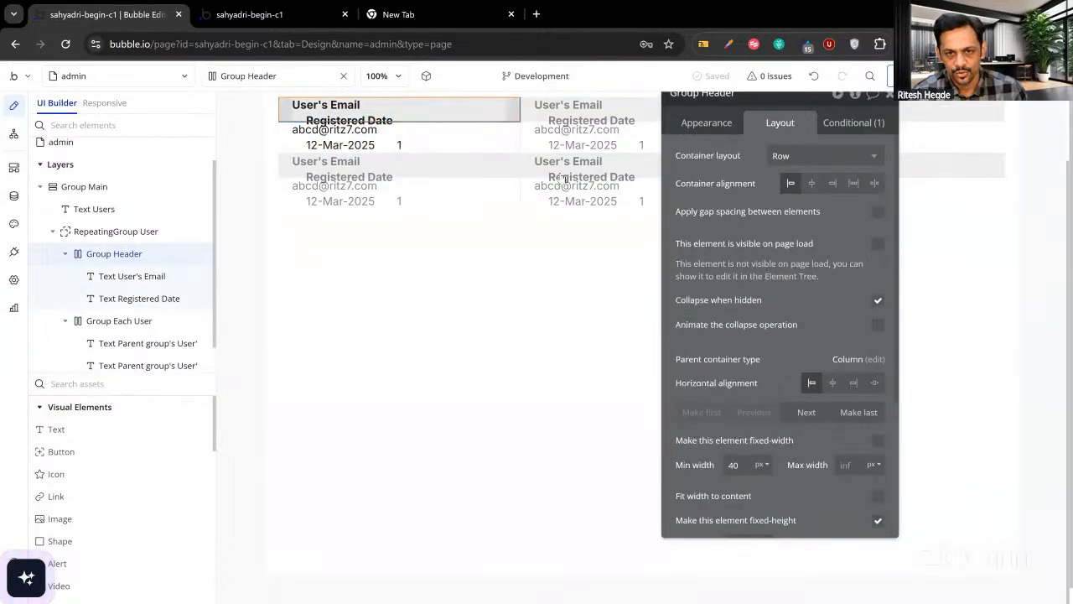
Change the Group Header's visibility condition to current cell's index ≤ 3.
click(838, 124)
click(793, 162)
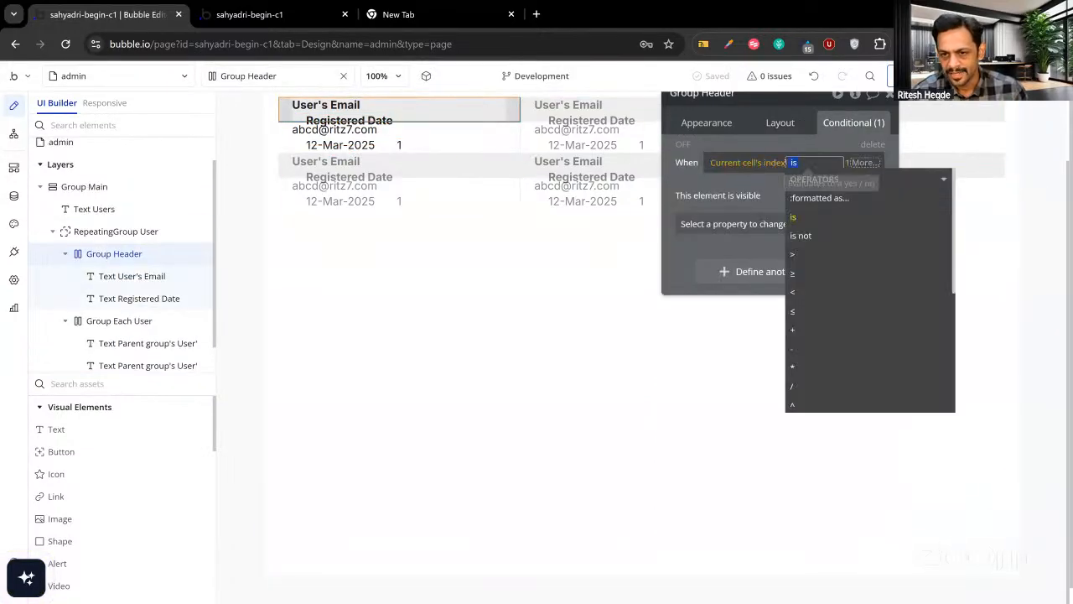
click(795, 309)
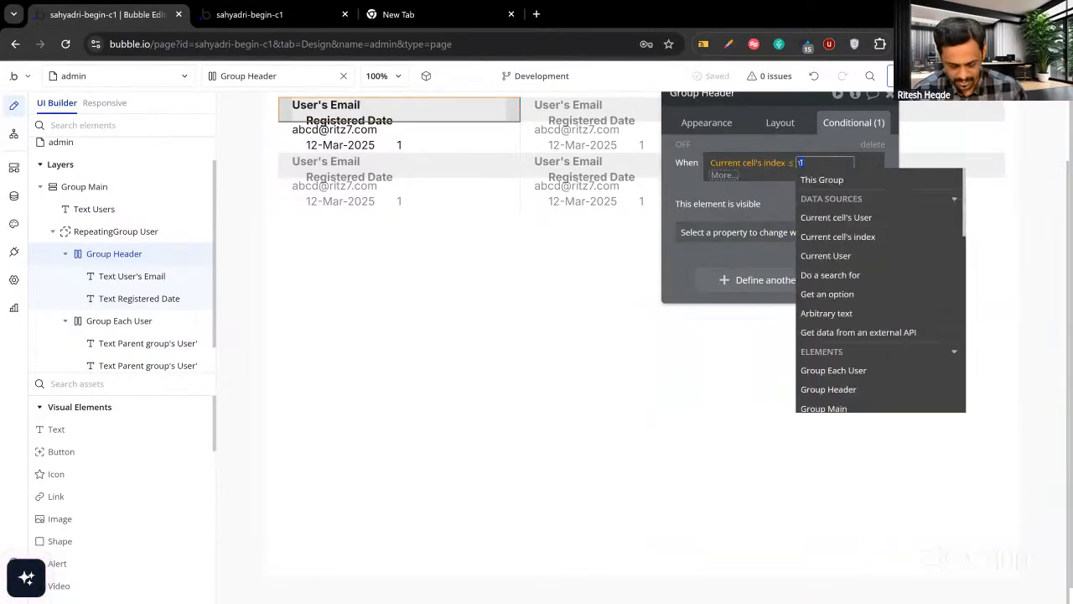
text(3)
click(691, 177)
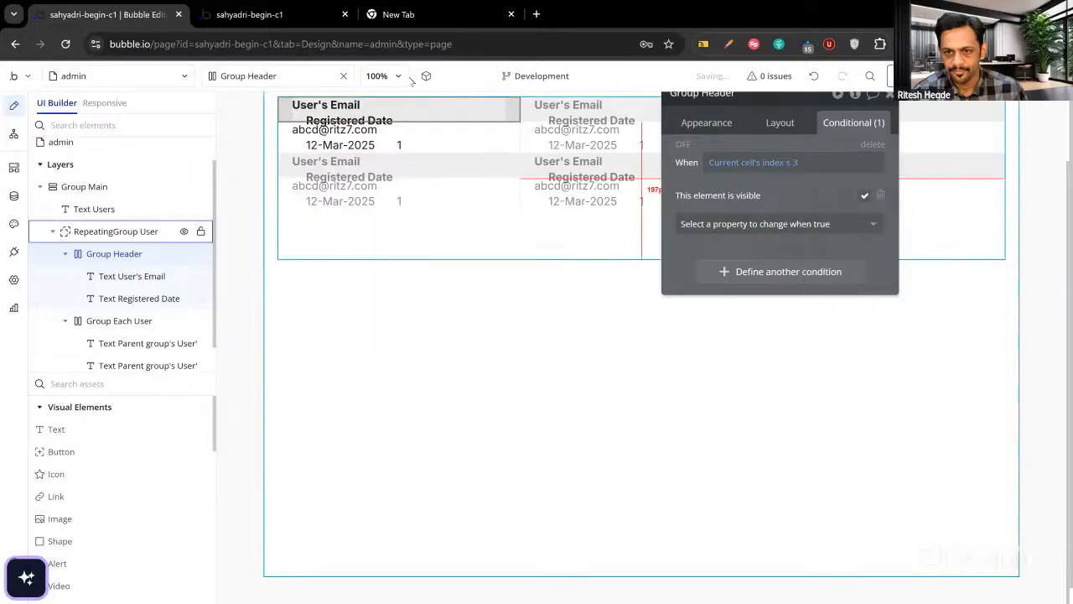
Reload the live Users page to see headers atop all three columns, then return.
key(ctrl+Tab)
key(ctrl+r)
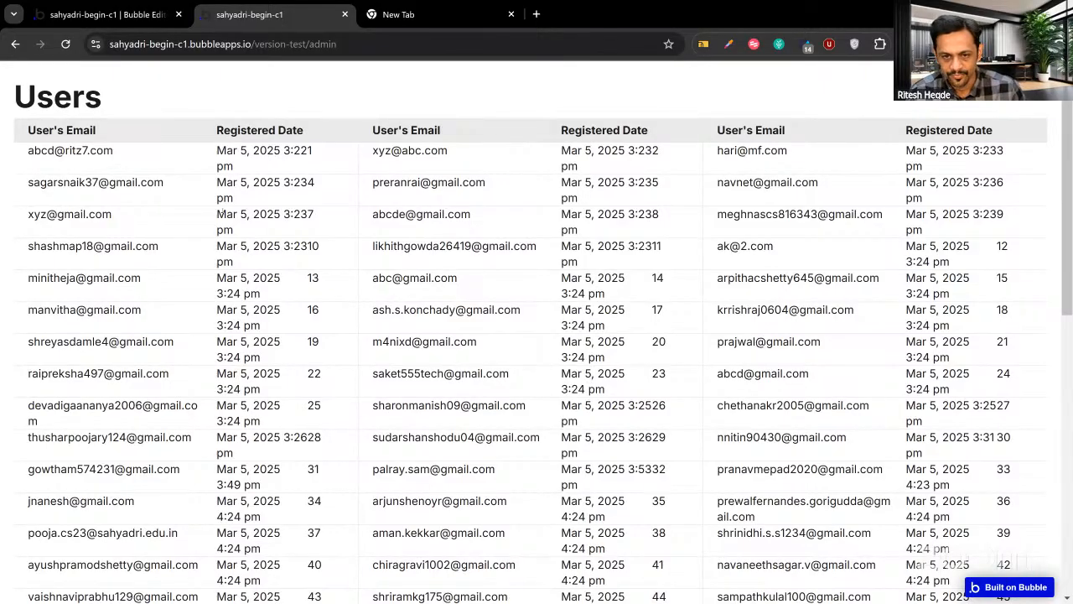
click(141, 22)
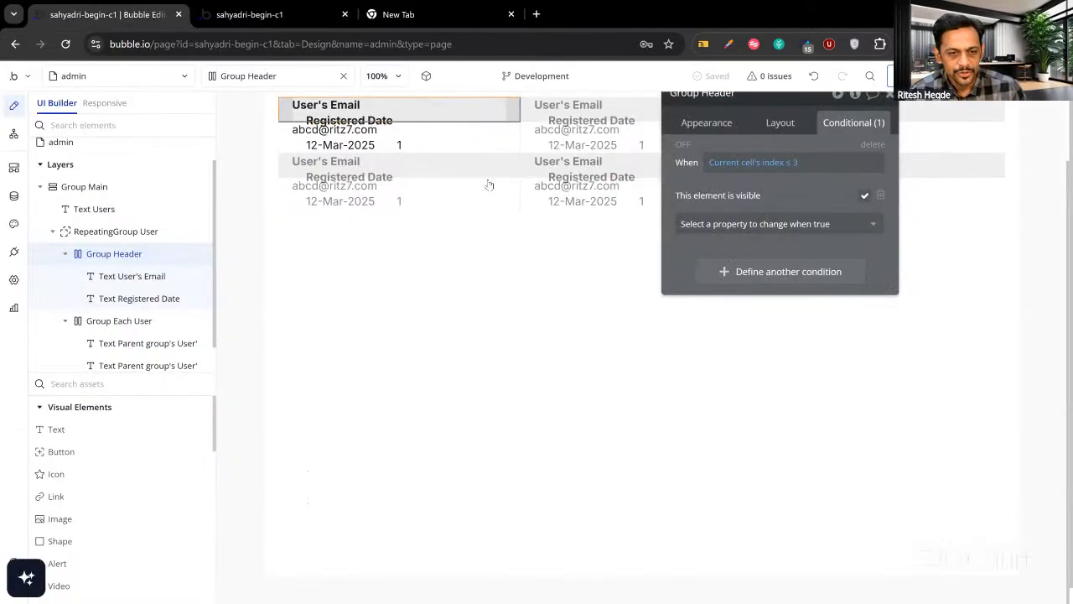
Uncheck 'Set fixed number of columns' on RepeatingGroup User and view the live result.
click(562, 188)
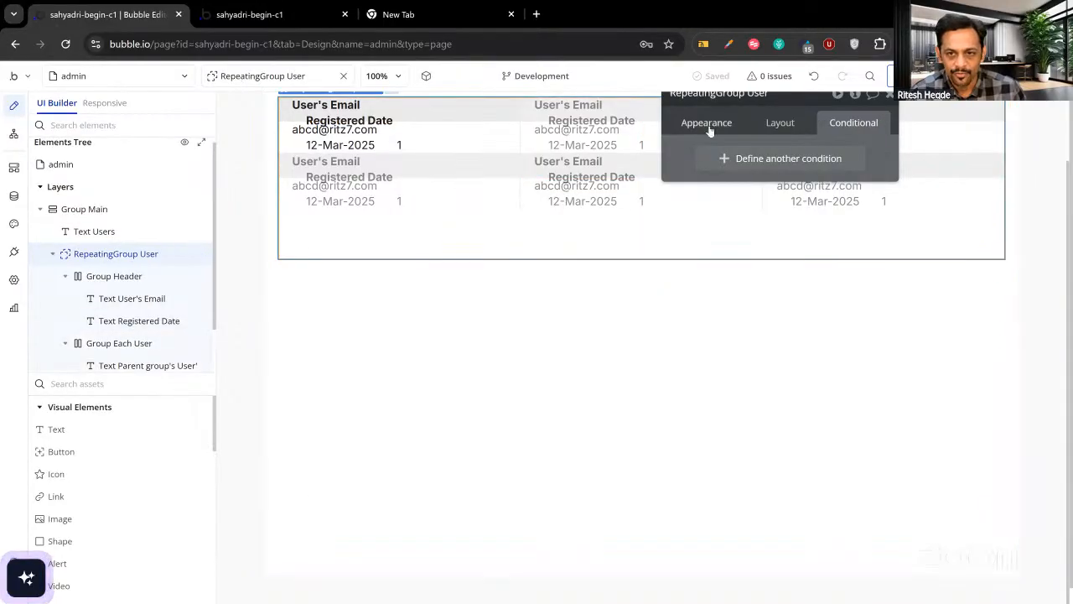
click(706, 123)
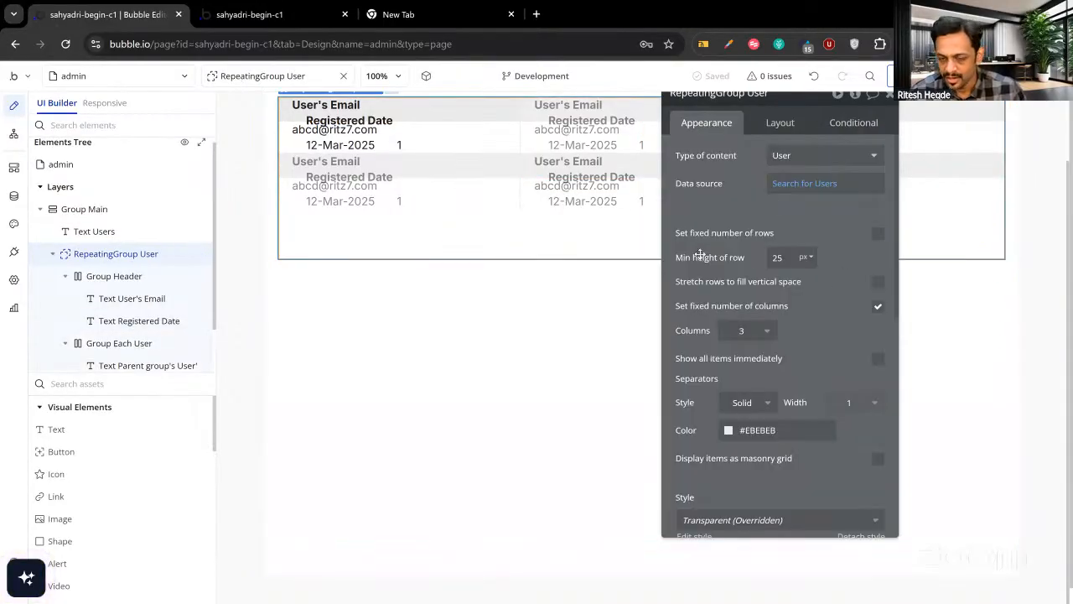
click(877, 307)
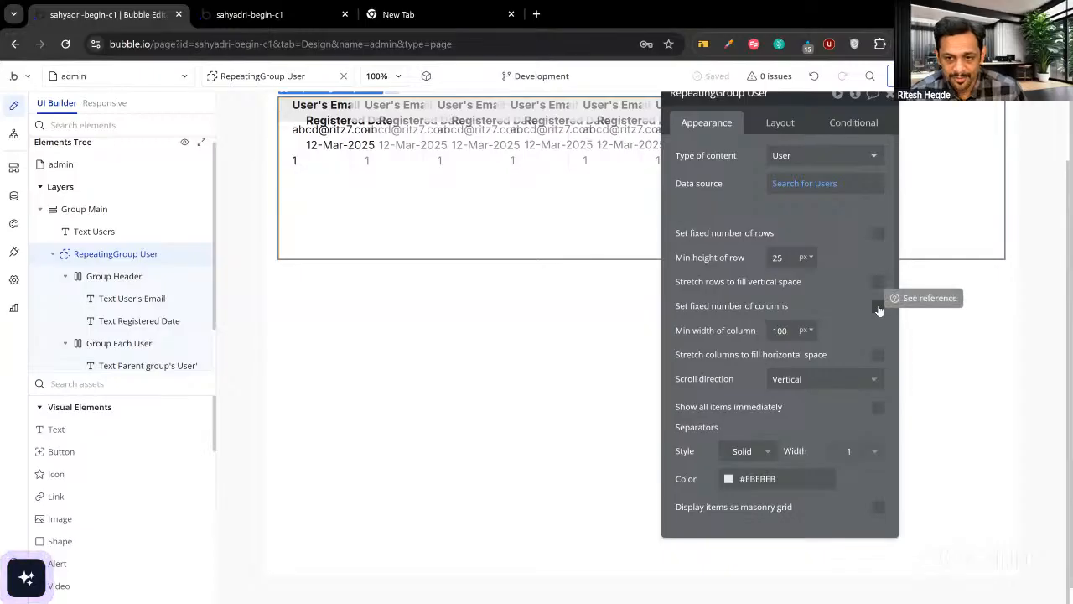
click(334, 15)
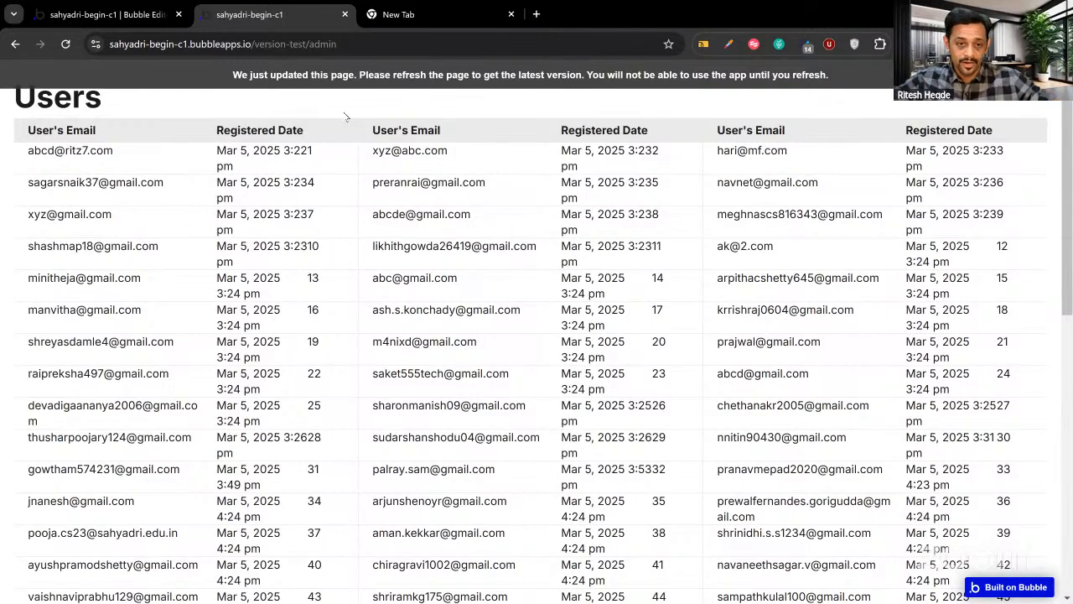
click(99, 15)
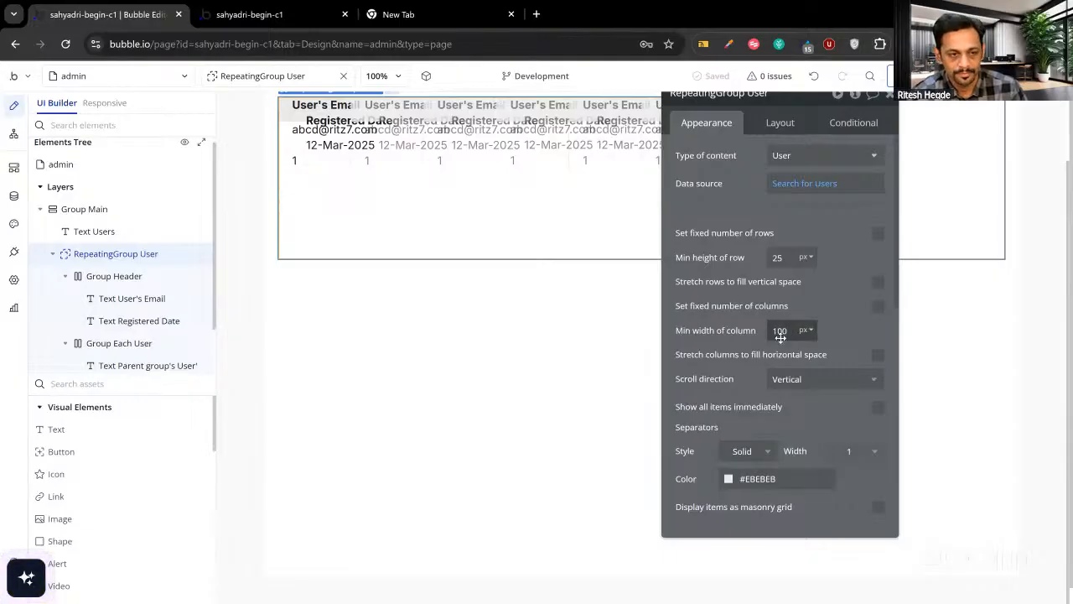
Raise the repeating group's minimum column width from 100 to 300 px.
drag(776, 329, 757, 332)
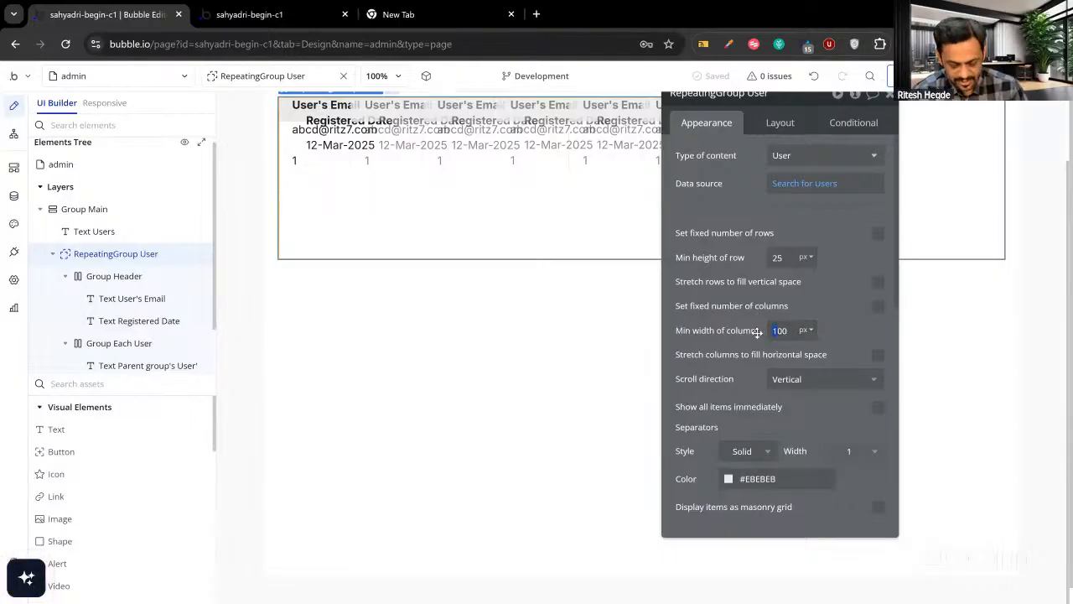
text(3)
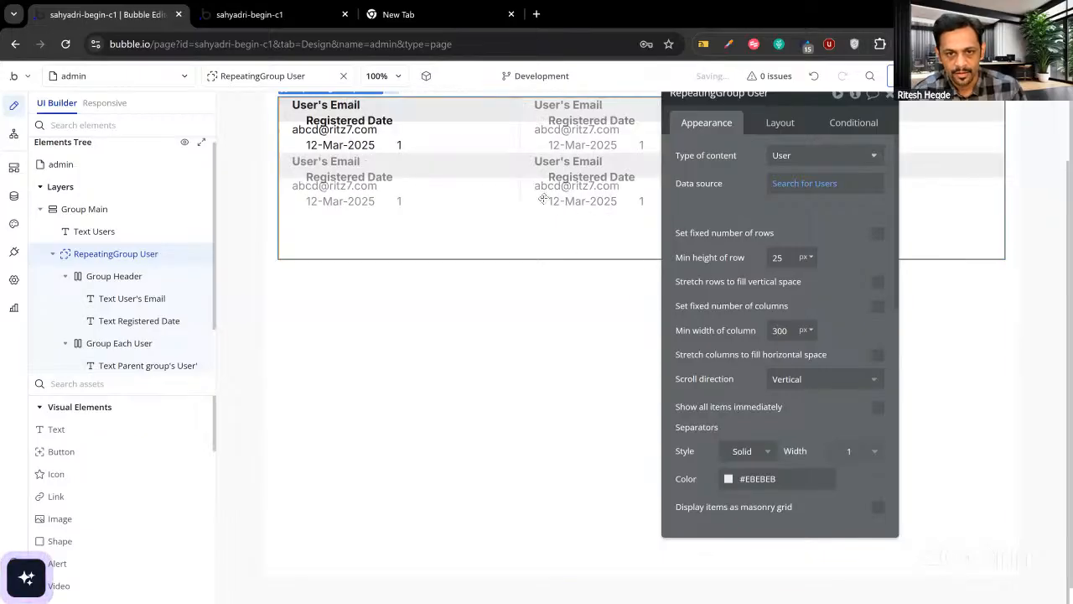
click(415, 114)
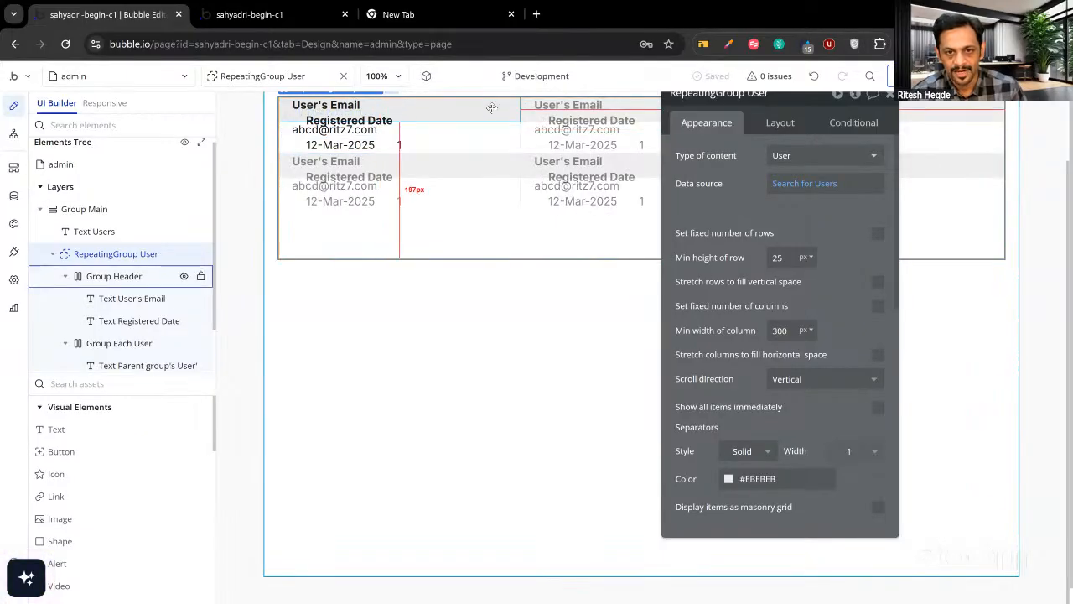
Inspect the Group Header layout and its heading texts against the live Users page.
click(492, 107)
click(777, 125)
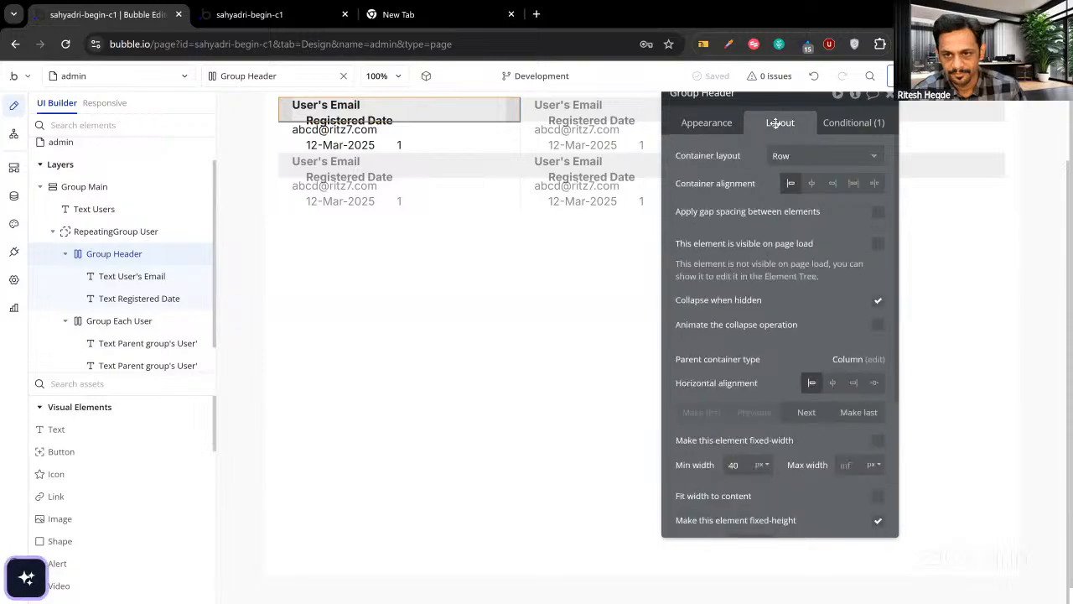
scroll(799, 376, down, 1)
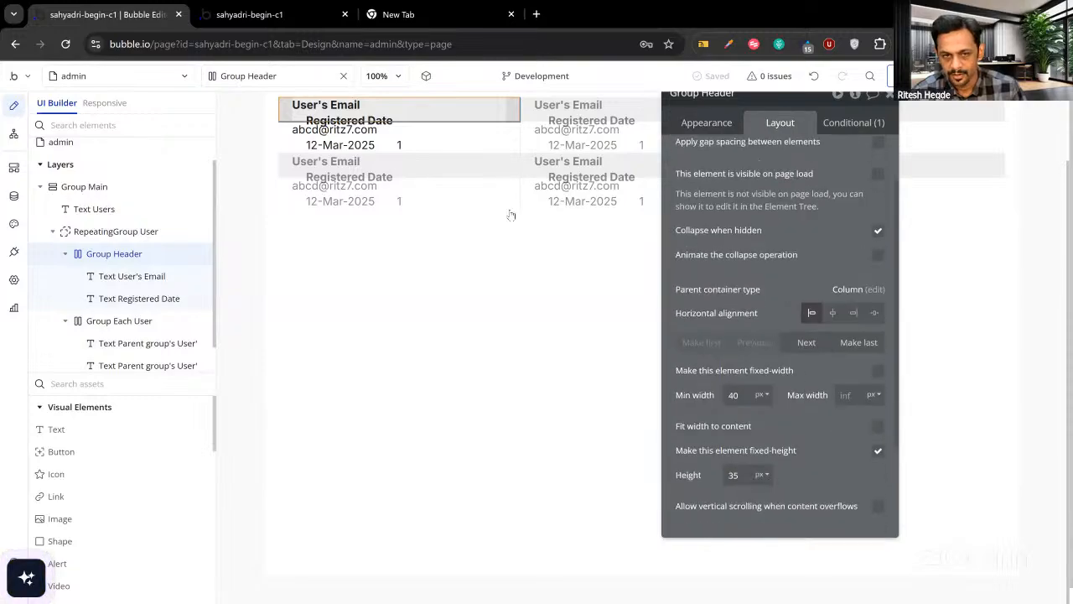
key(ctrl+Tab)
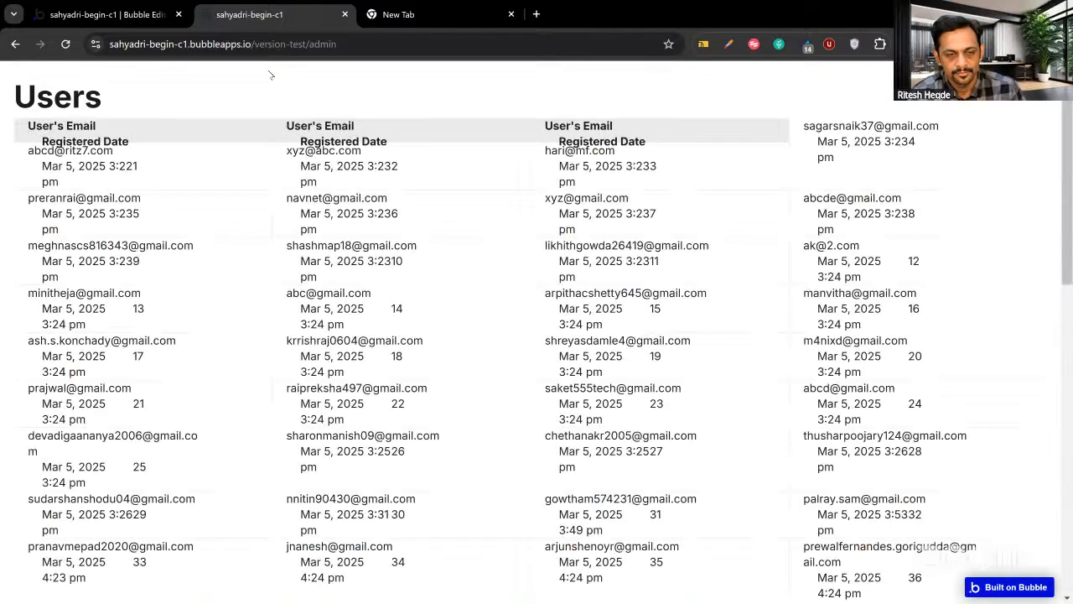
click(126, 13)
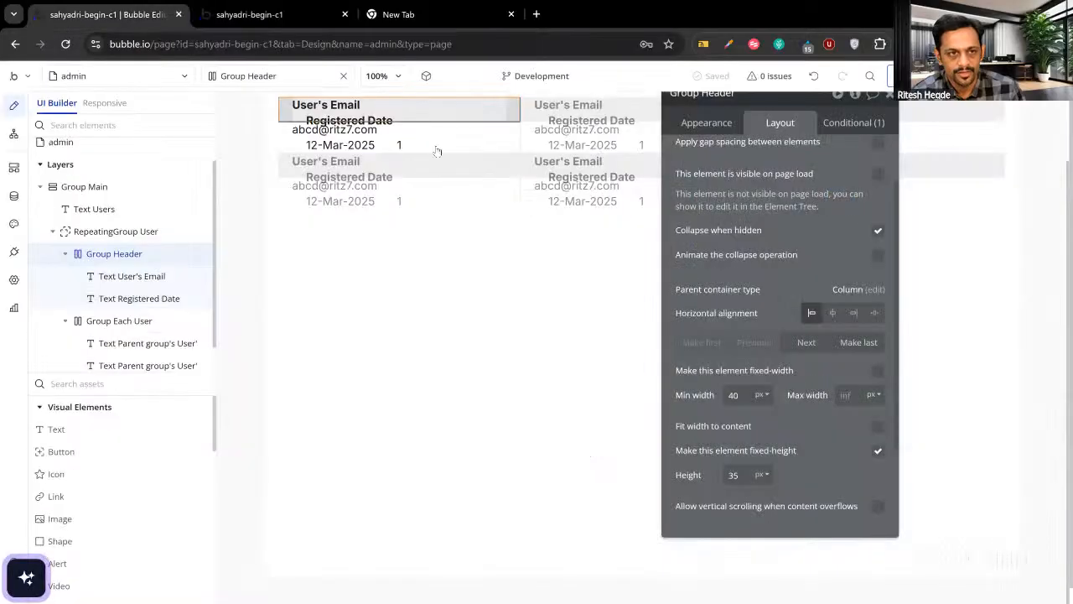
click(341, 102)
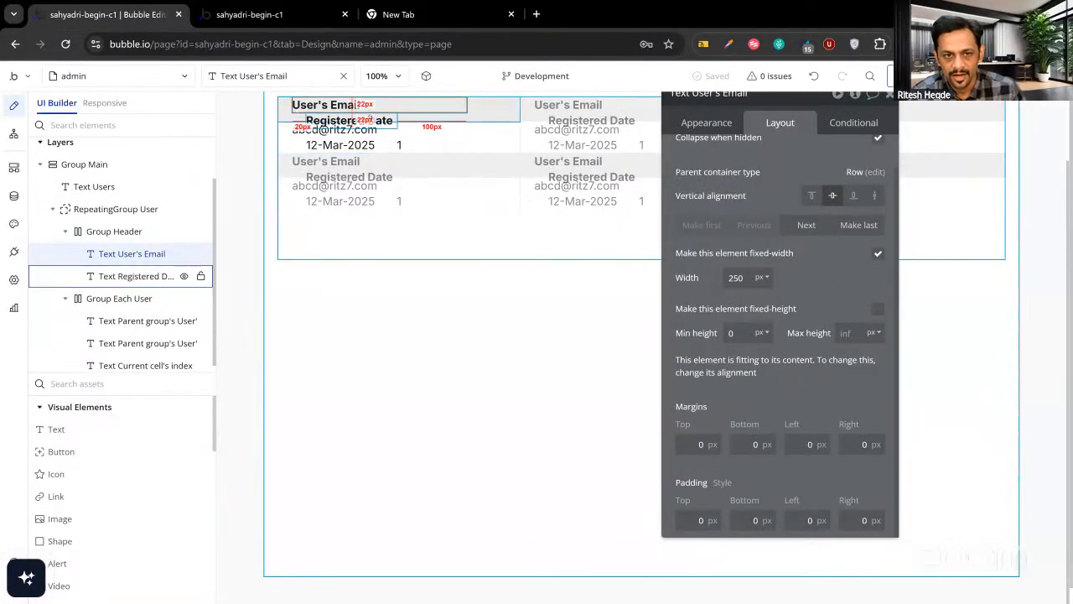
click(370, 122)
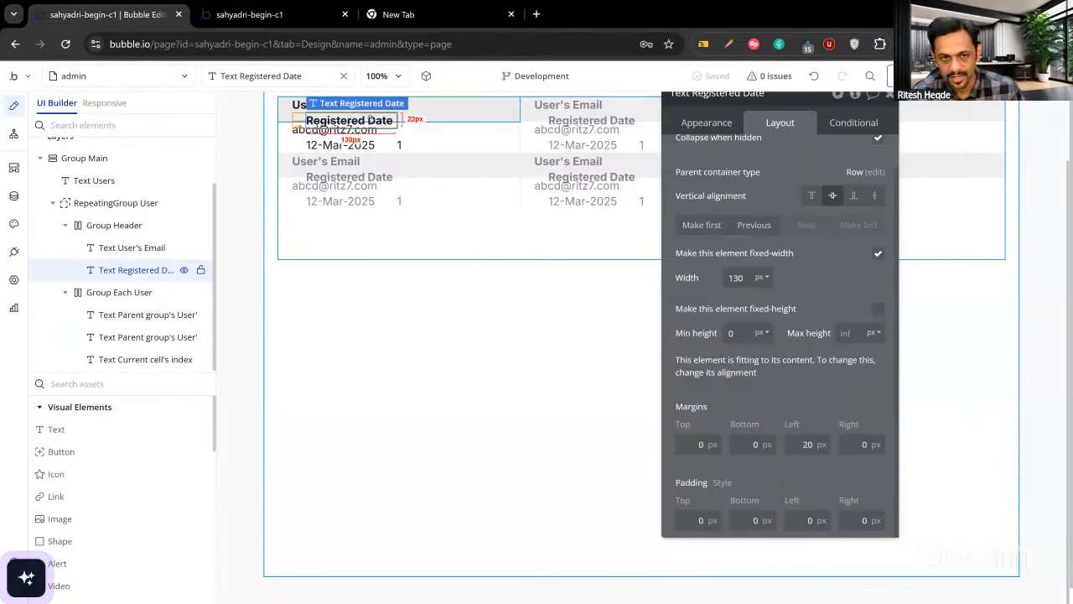
click(480, 108)
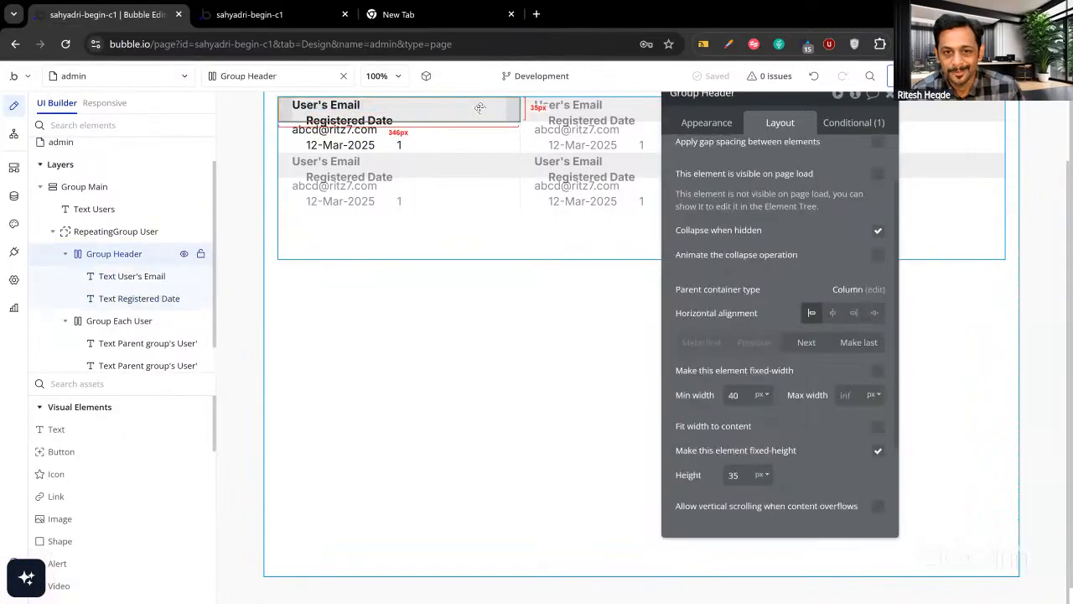
Make the User's Email heading flexible: width 150, max 250 px, not fit to content.
click(335, 106)
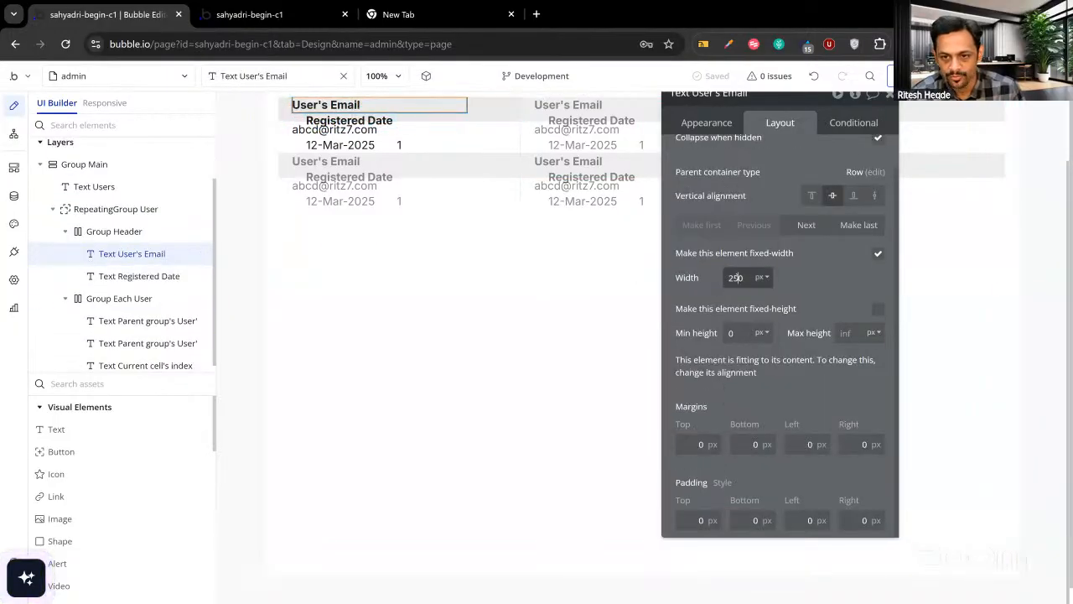
drag(739, 277, 721, 278)
text(1)
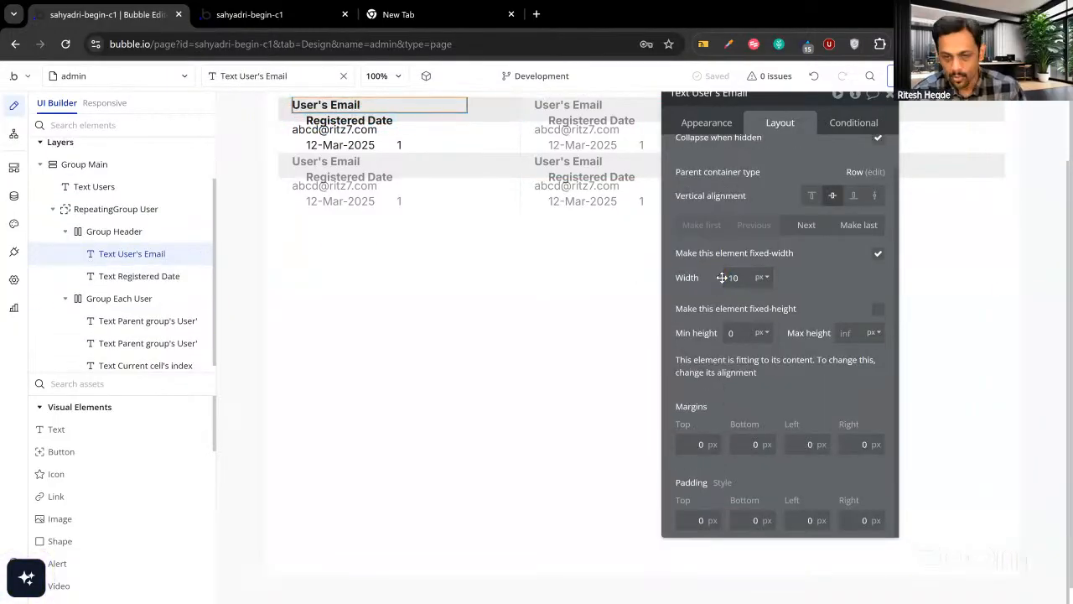
text(5)
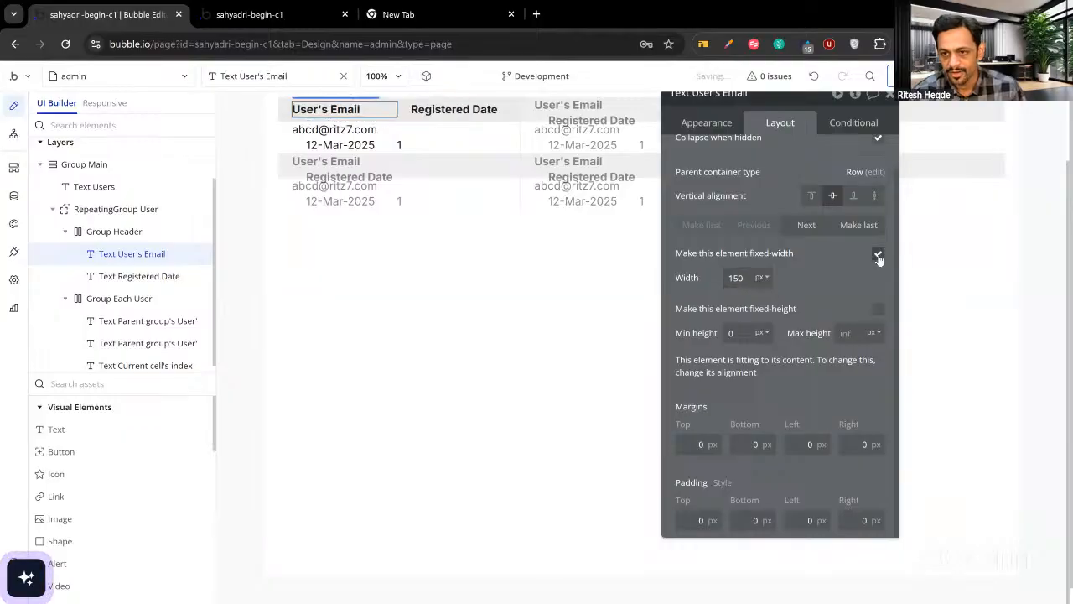
click(878, 256)
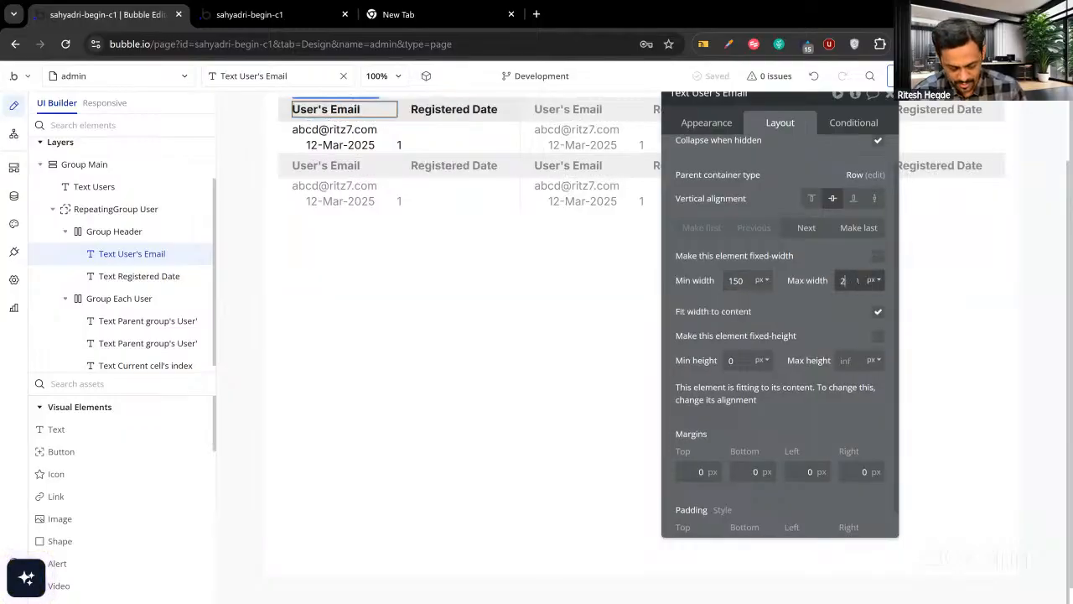
click(857, 282)
text(250)
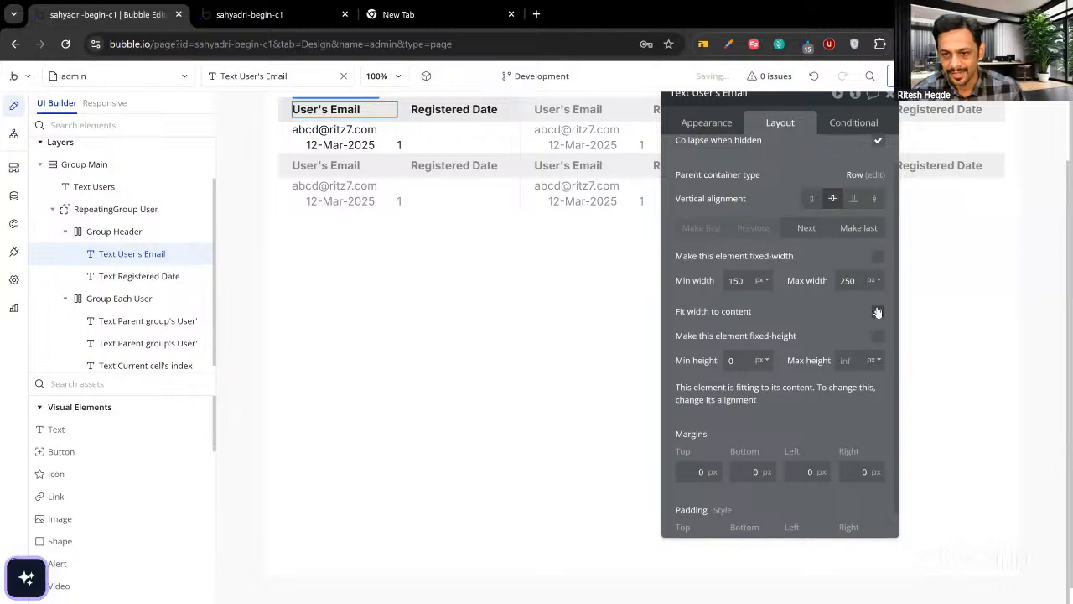
click(878, 314)
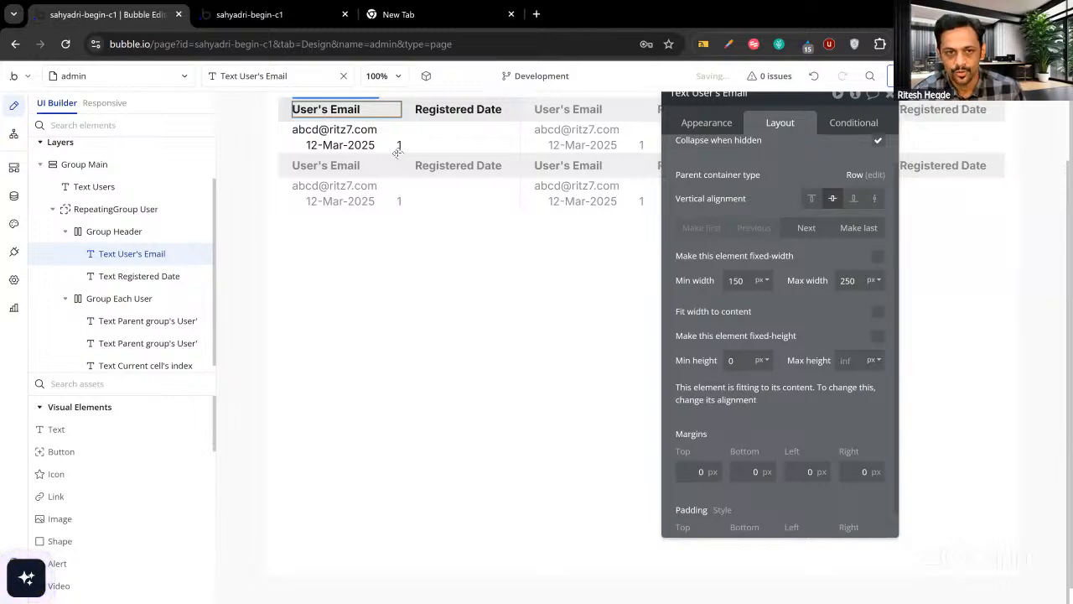
Let the cell email text flex from 150 to 250 px, and delete the cell index text.
click(347, 126)
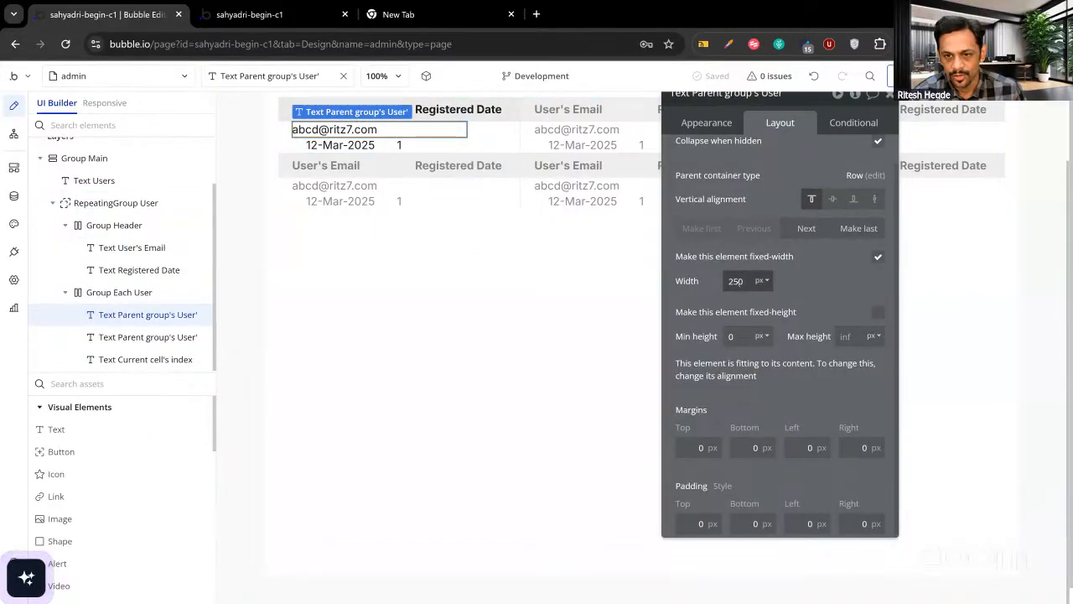
double_click(735, 281)
text(150)
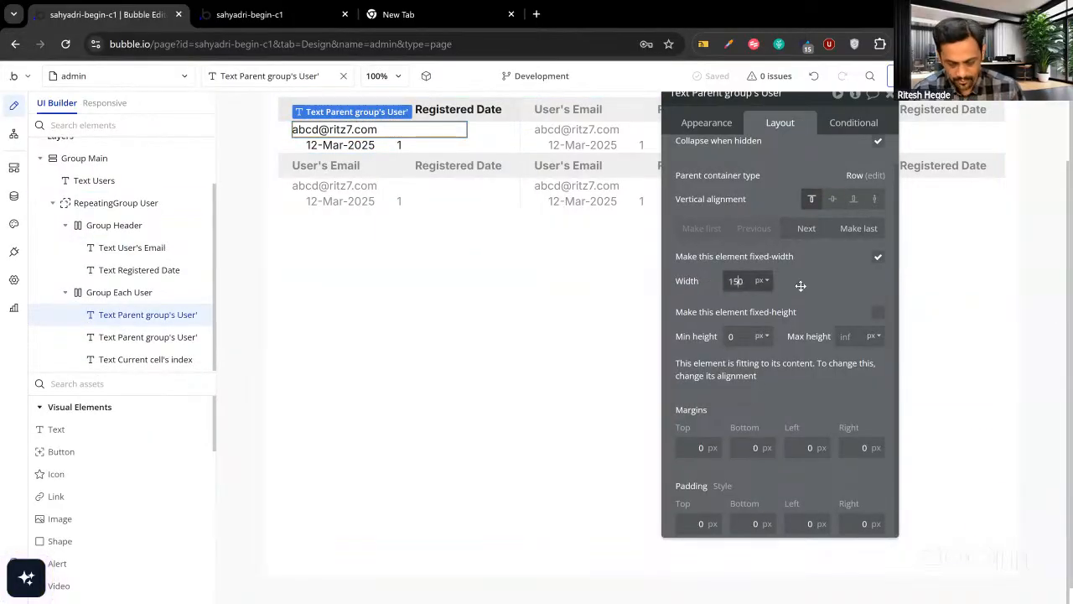
click(878, 259)
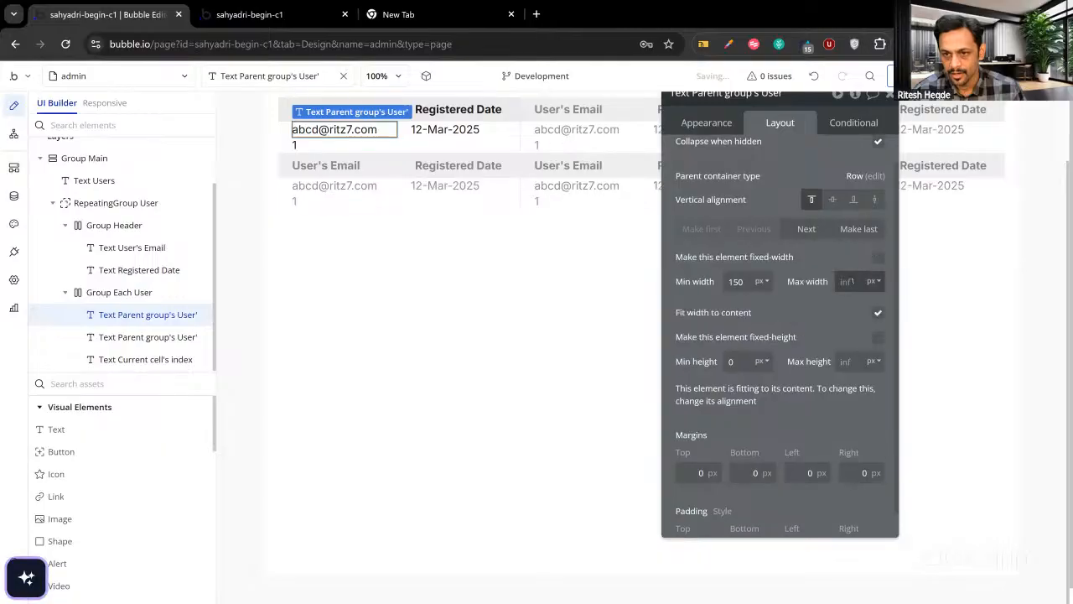
click(853, 281)
text(250)
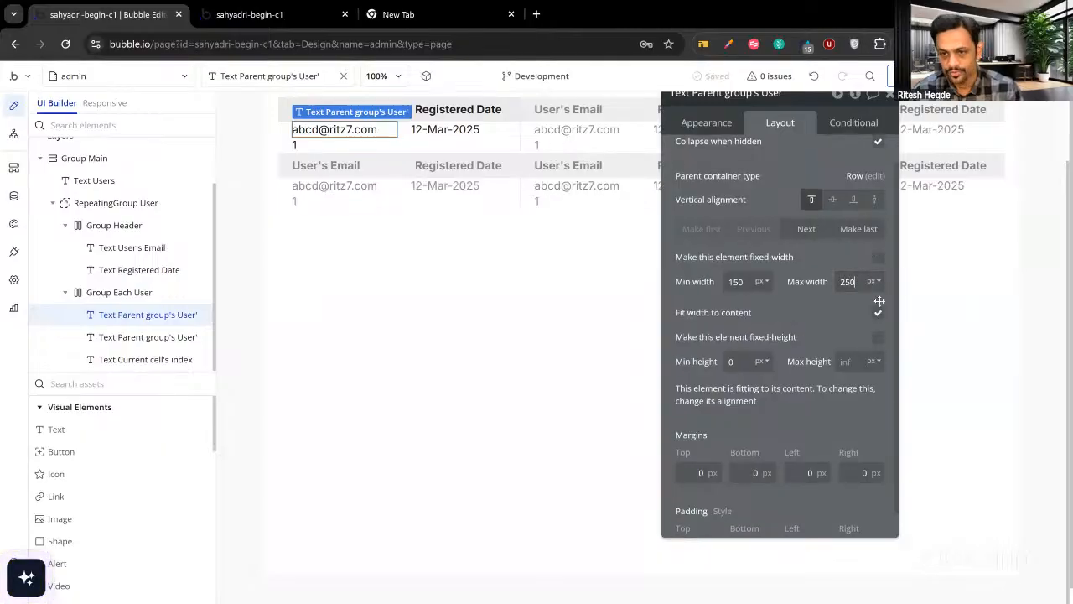
click(878, 312)
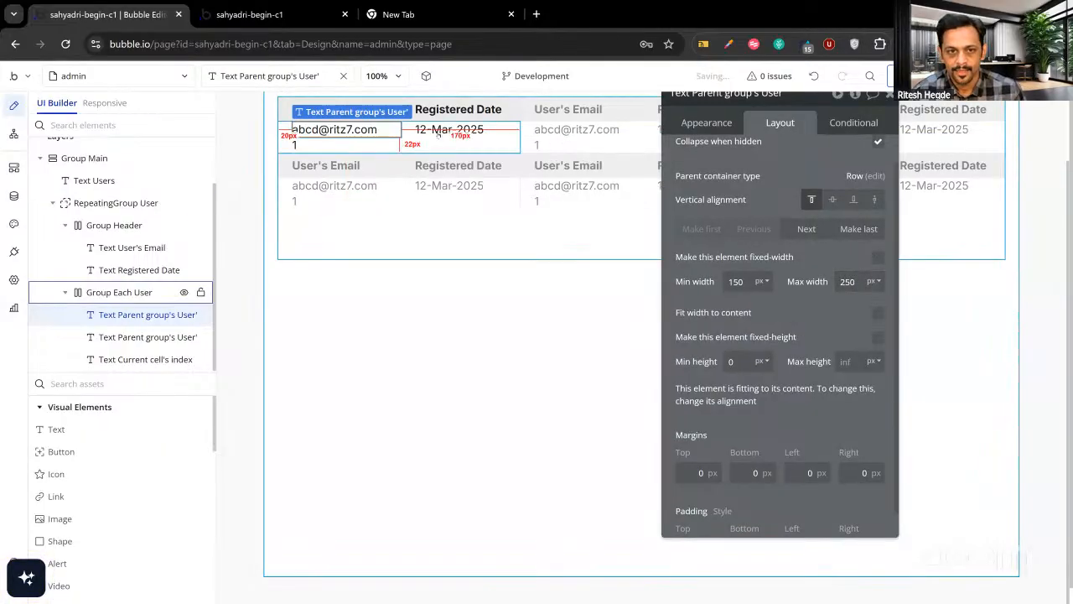
click(294, 145)
key(Delete)
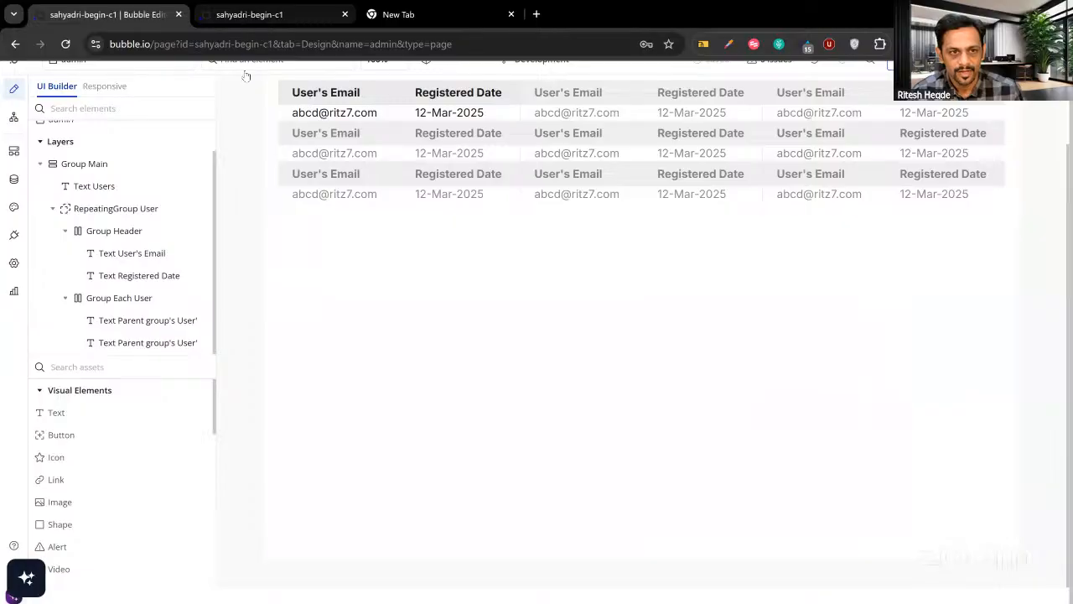
Reload the live admin page to view the four-column email–date Users list.
key(ctrl+Tab)
key(ctrl+r)
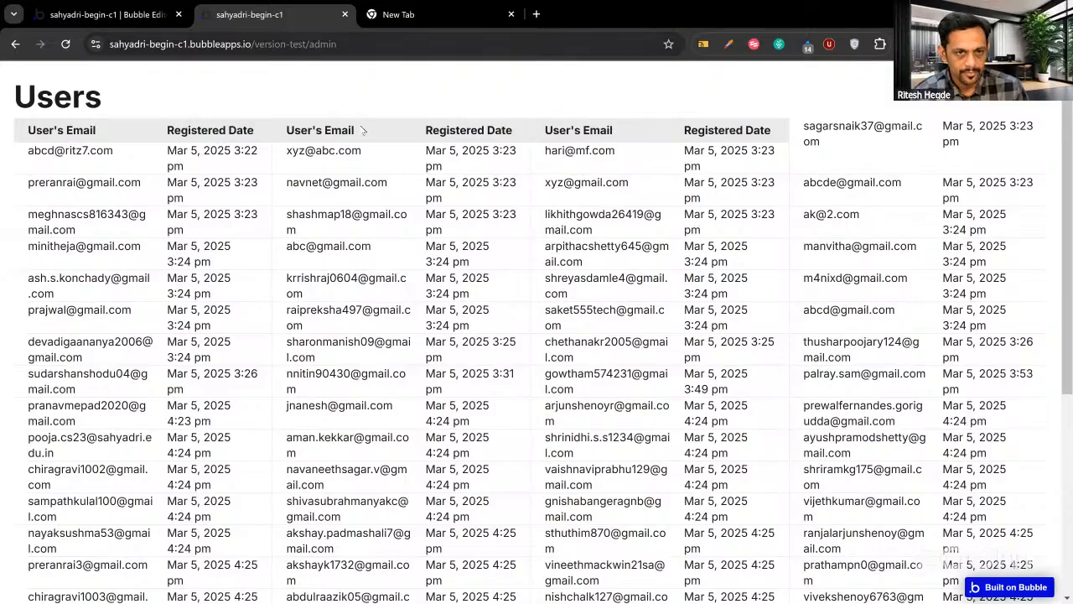
click(399, 14)
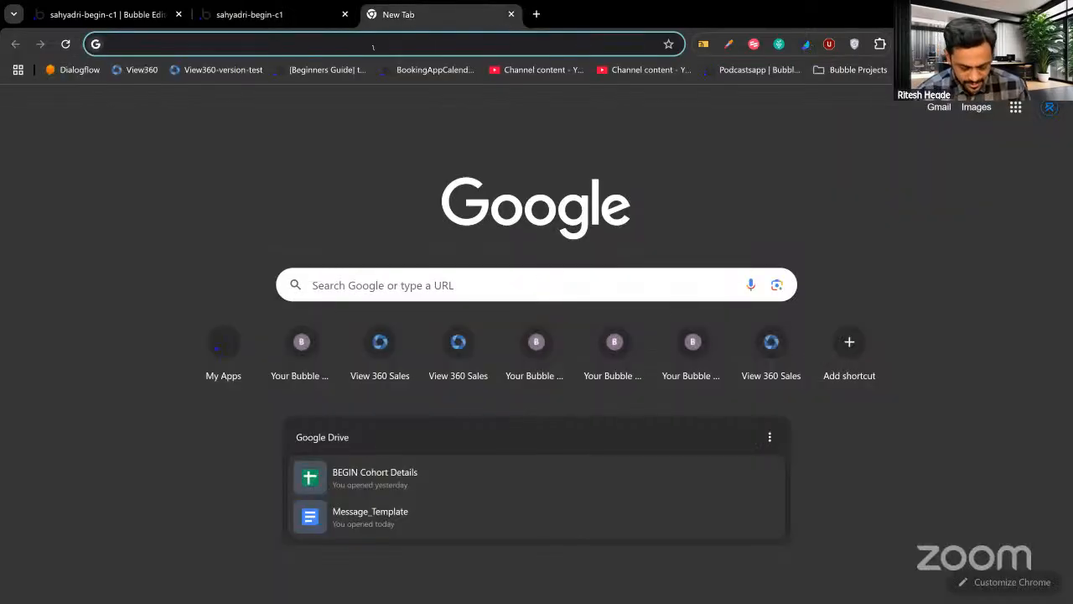
Load airbnb.co.in and scroll through its four-across grid of listing cards.
text(airbnb)
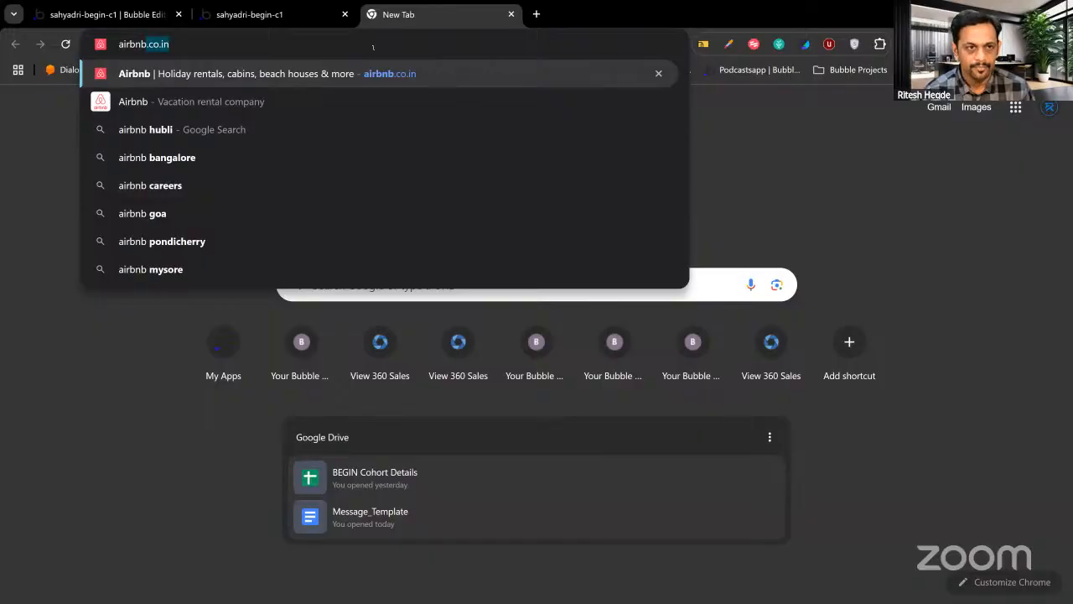
key(Return)
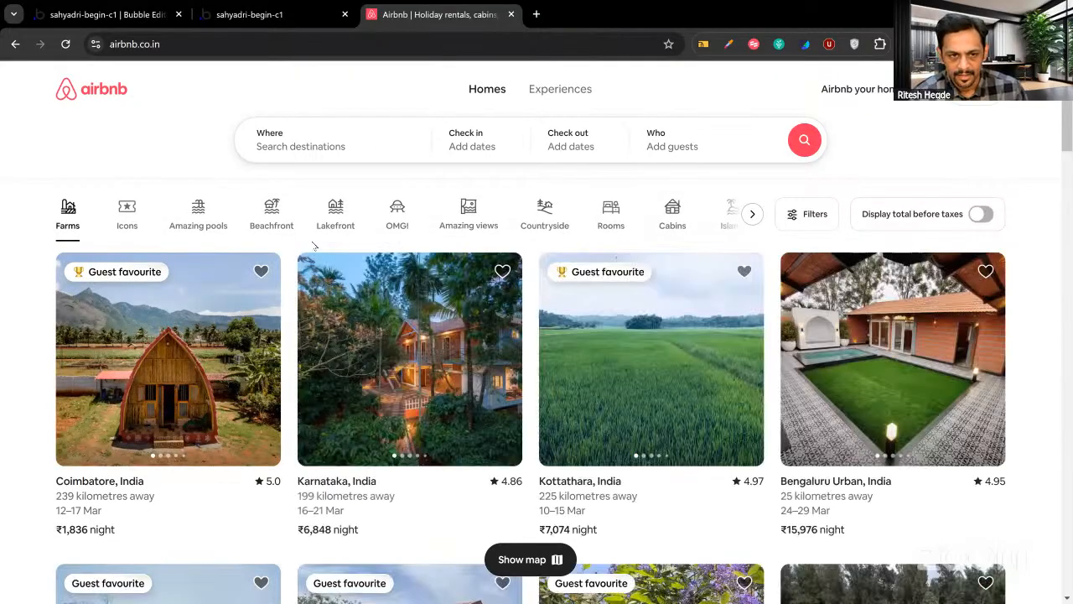
scroll(314, 245, down, 2)
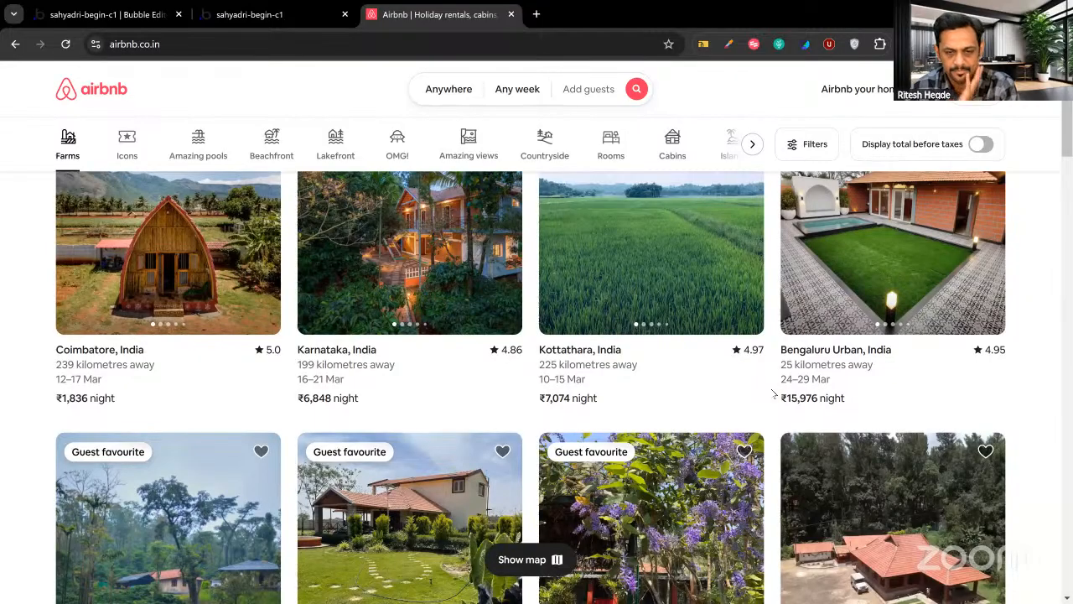
scroll(771, 392, down, 3)
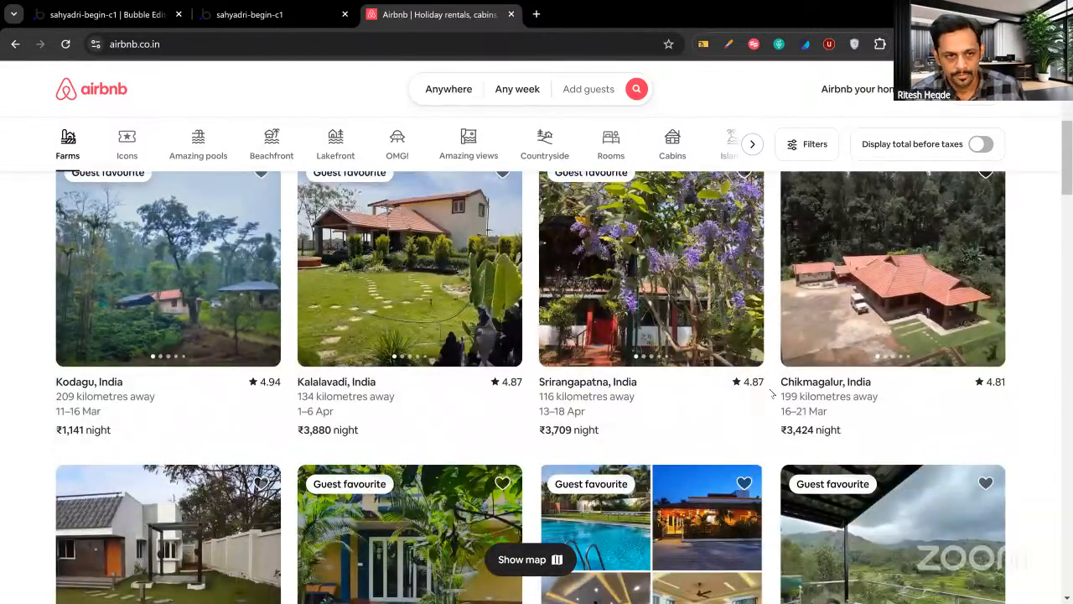
scroll(772, 392, up, 3)
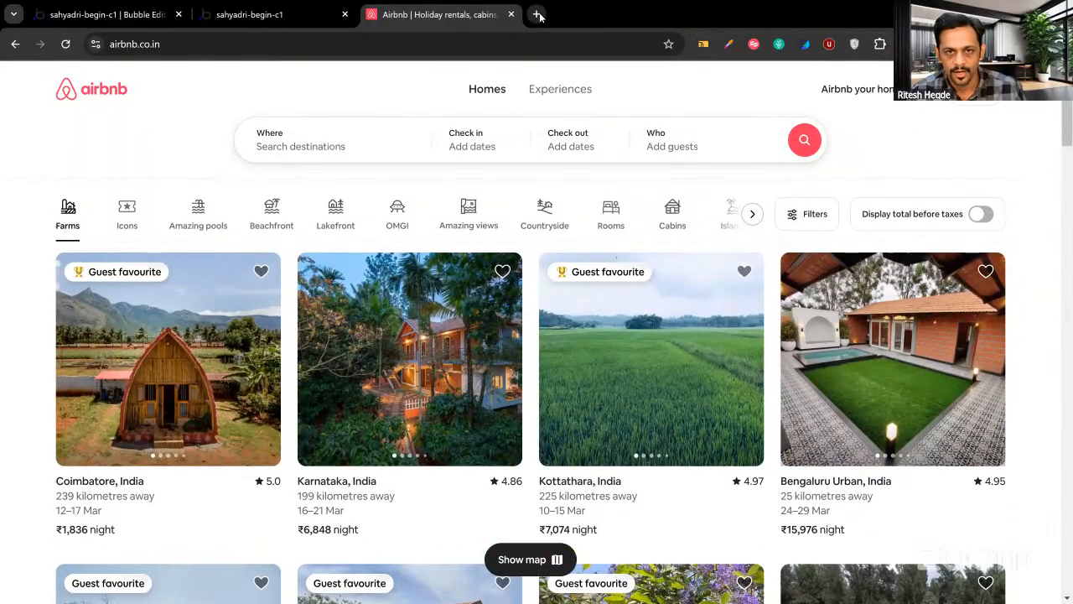
click(537, 14)
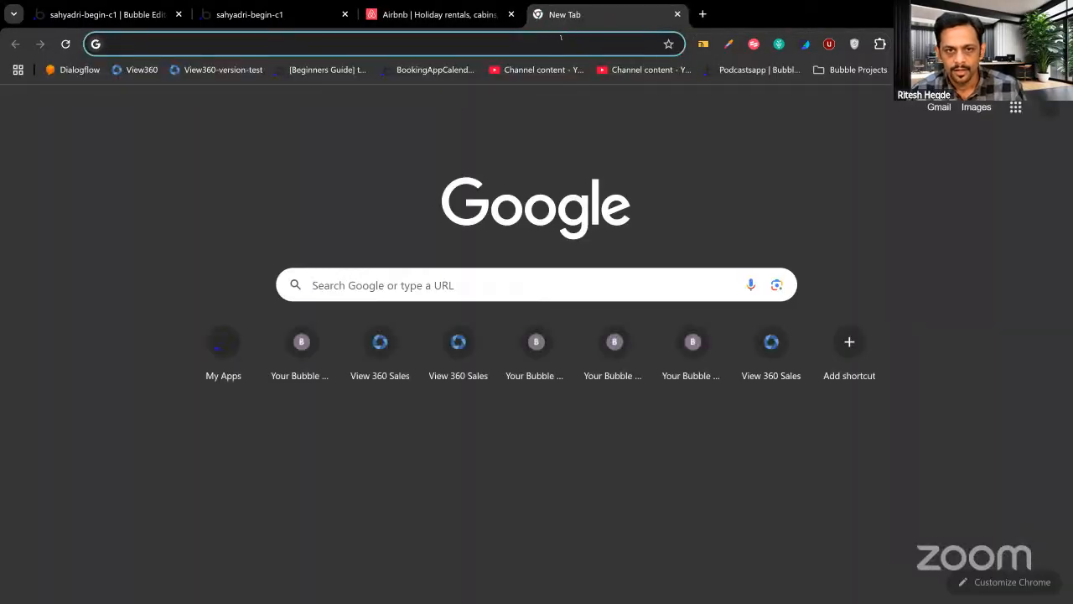
Load amazon.com and browse down to the Most wished for in Video Games carousel.
text(amazon)
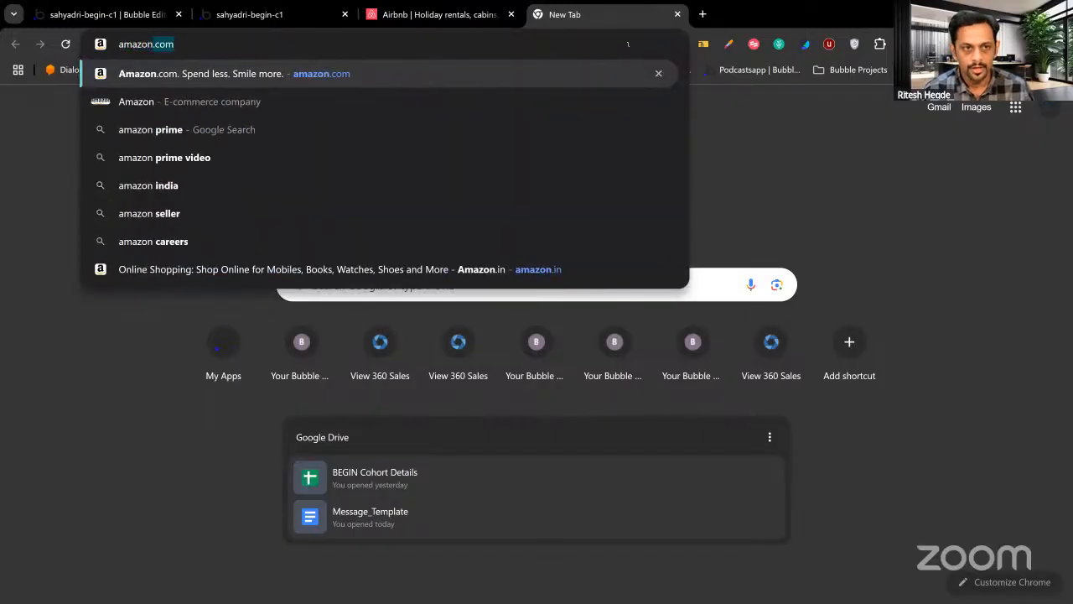
key(Return)
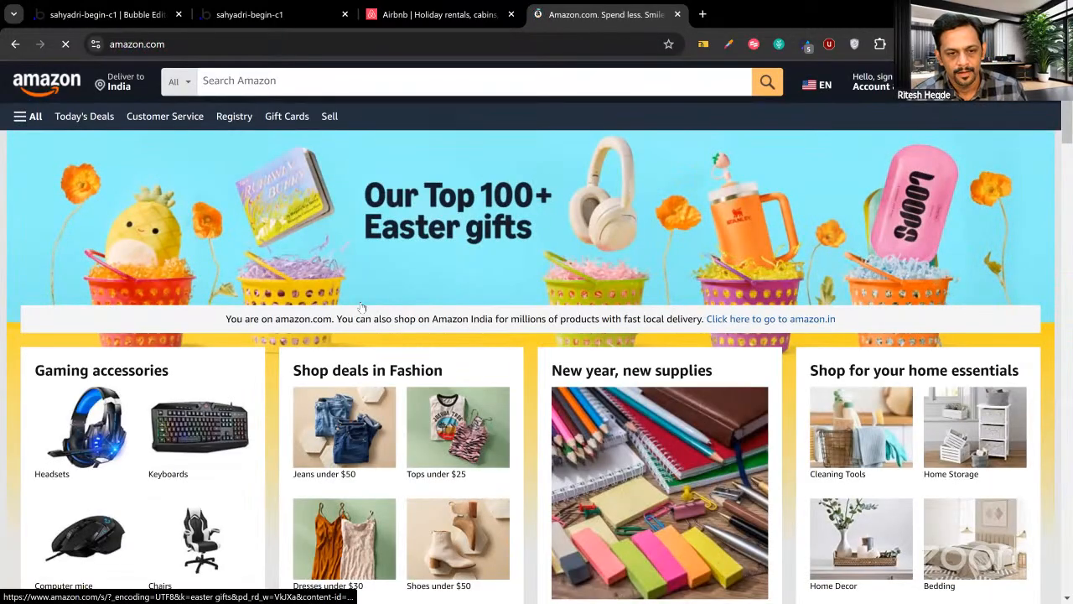
scroll(361, 307, down, 5)
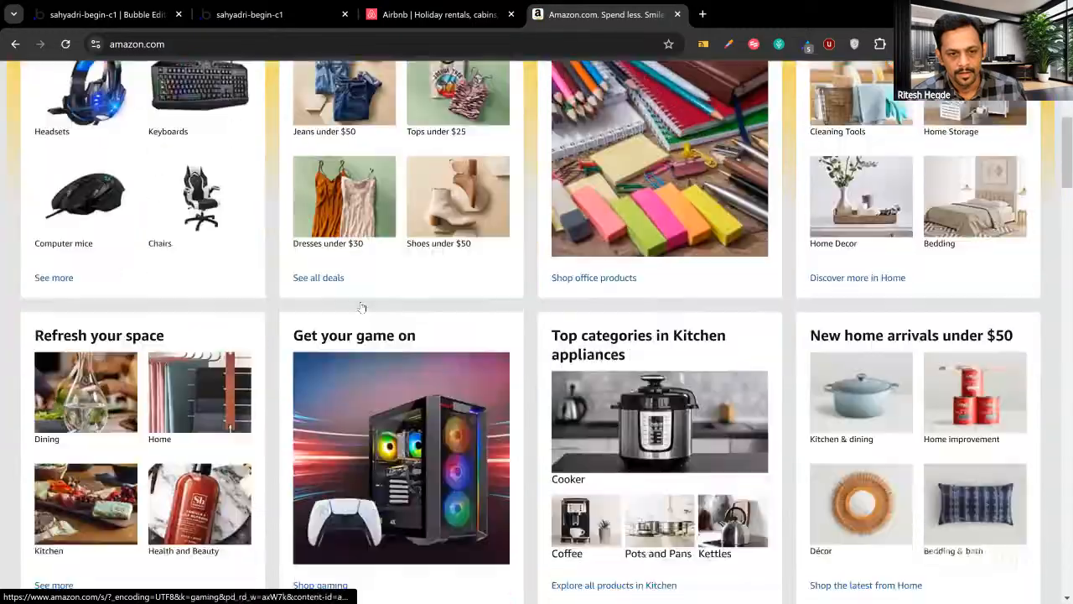
scroll(362, 307, down, 8)
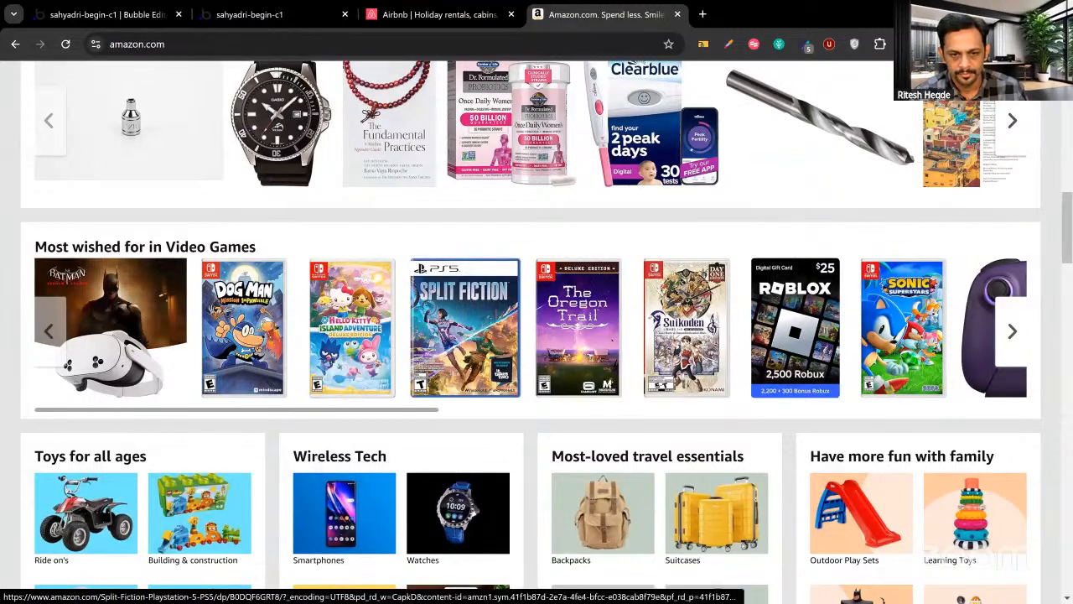
drag(411, 410, 358, 407)
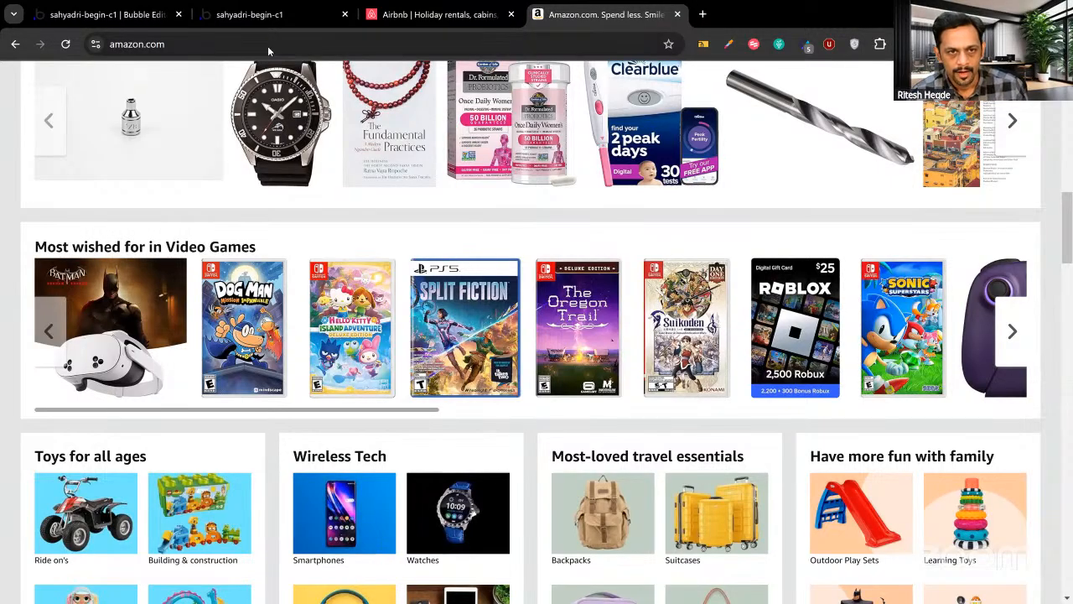
click(277, 16)
Fix the Users repeating group at 1 column, preview it live, then return to Amazon.
click(139, 15)
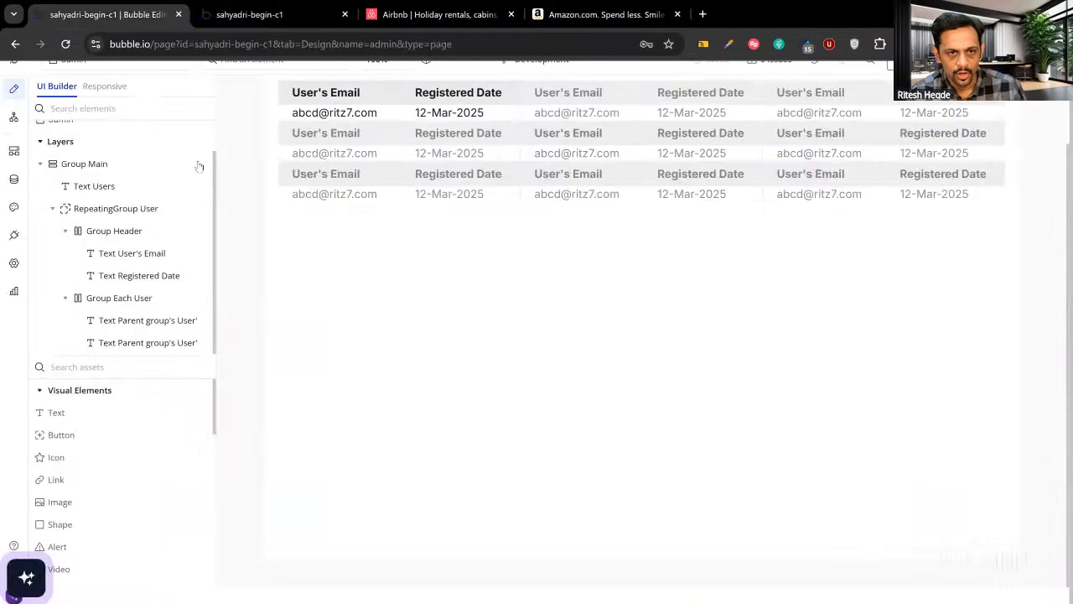
double_click(455, 166)
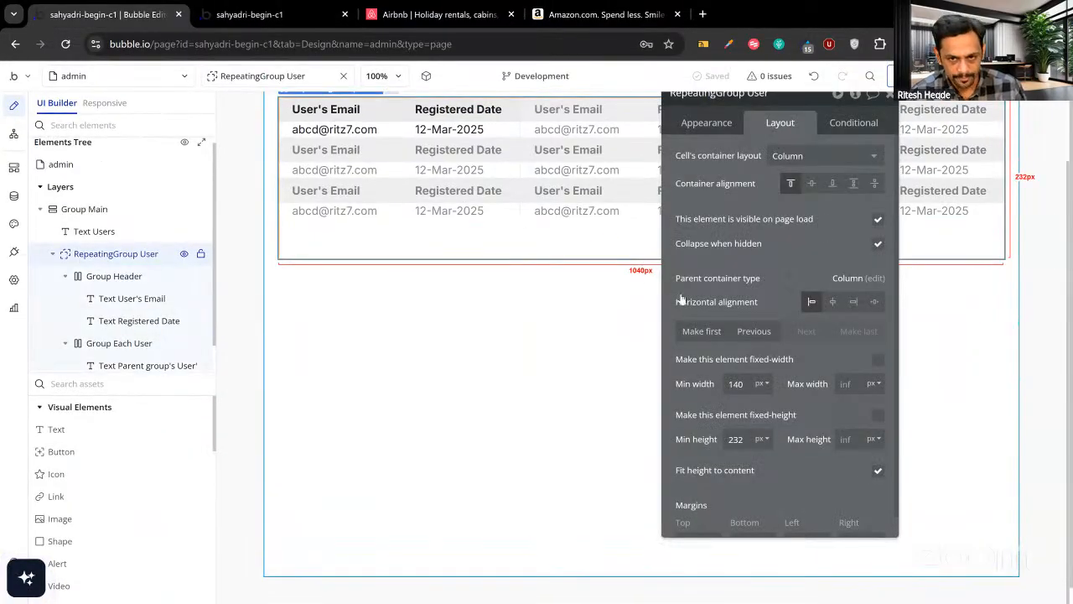
click(709, 123)
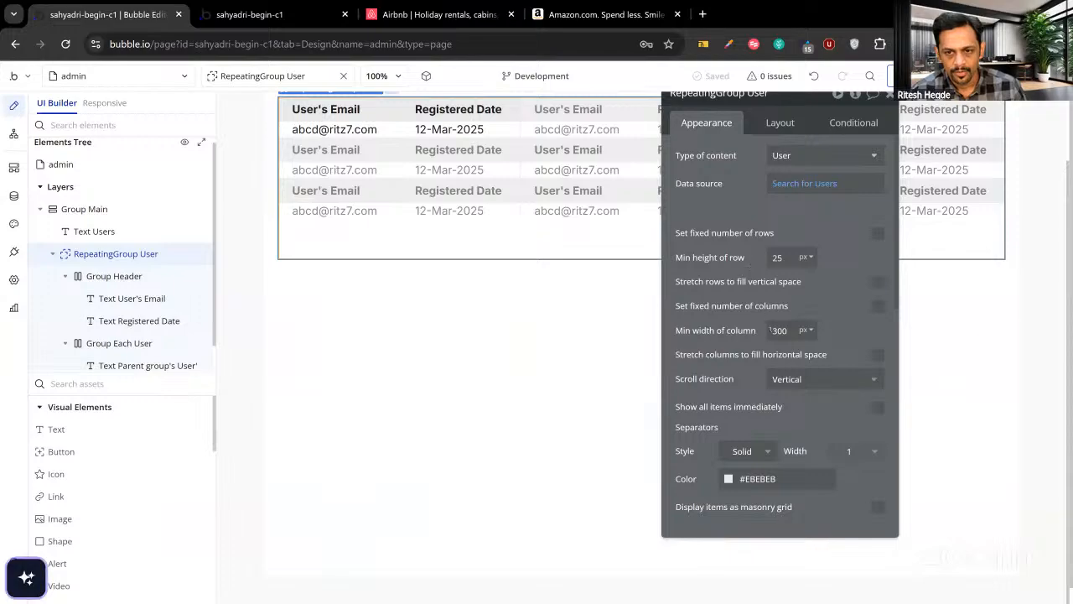
click(877, 307)
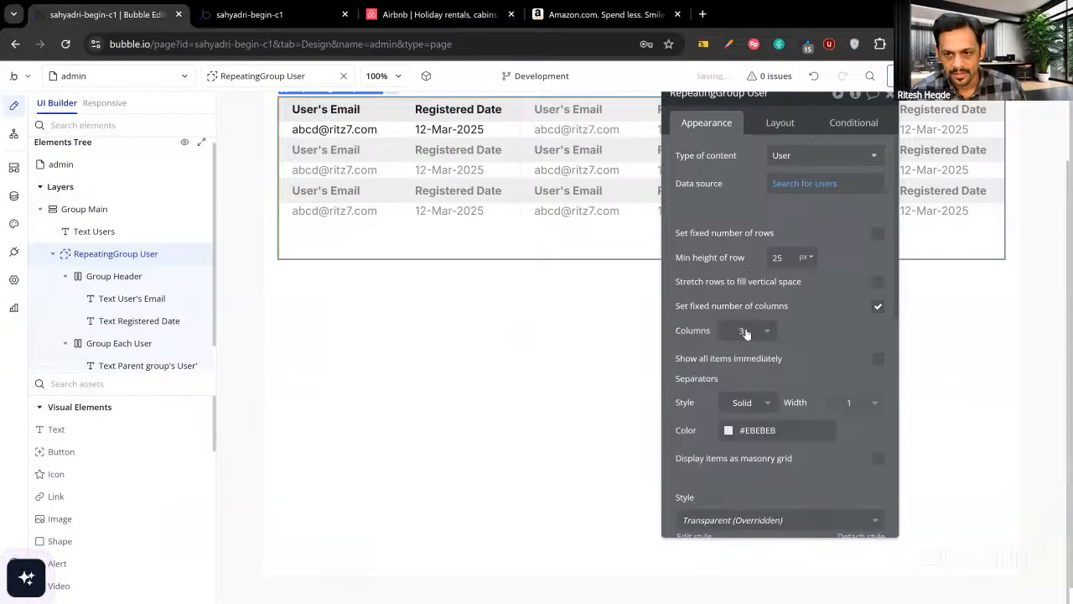
text(1)
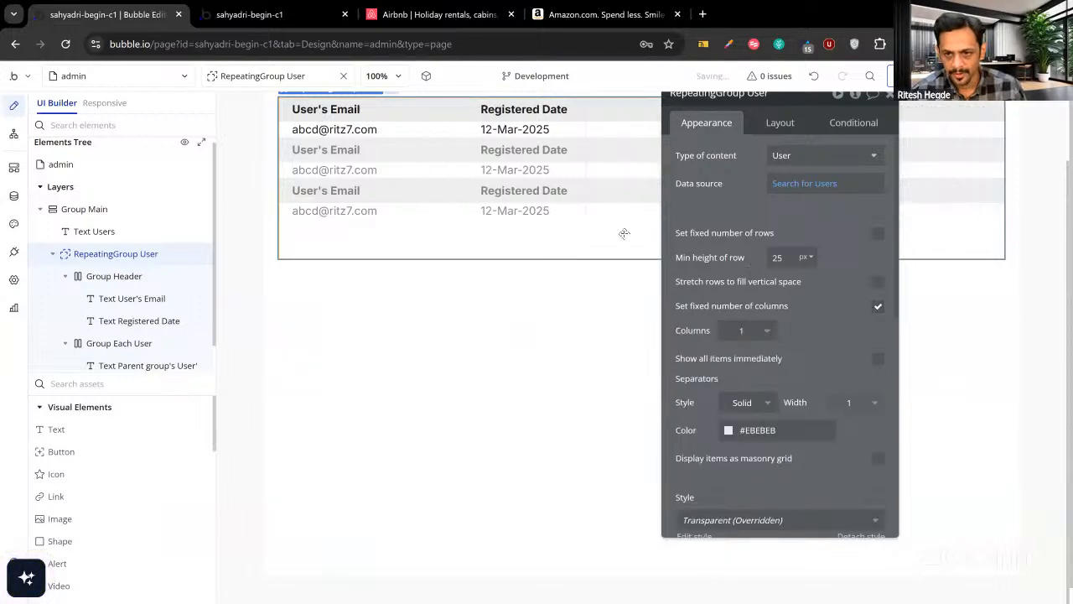
key(ctrl+Tab)
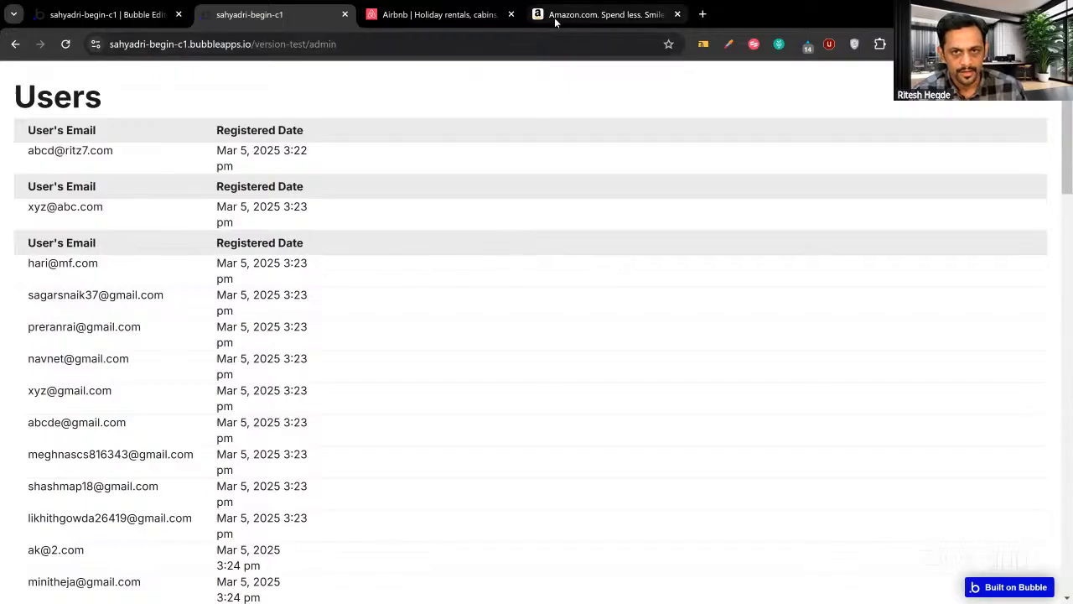
click(555, 17)
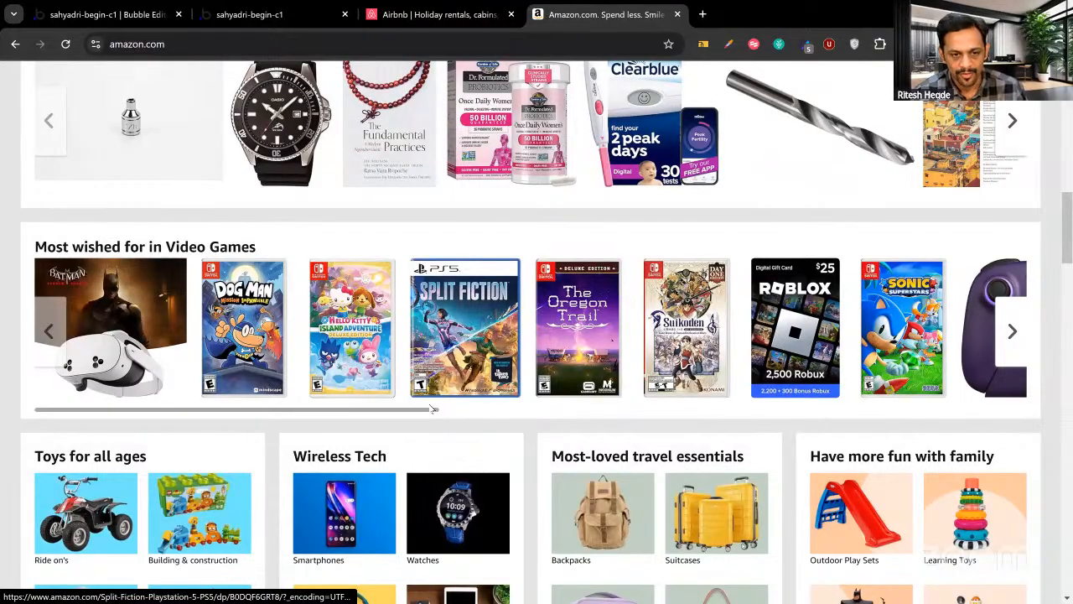
scroll(493, 413, right, 8)
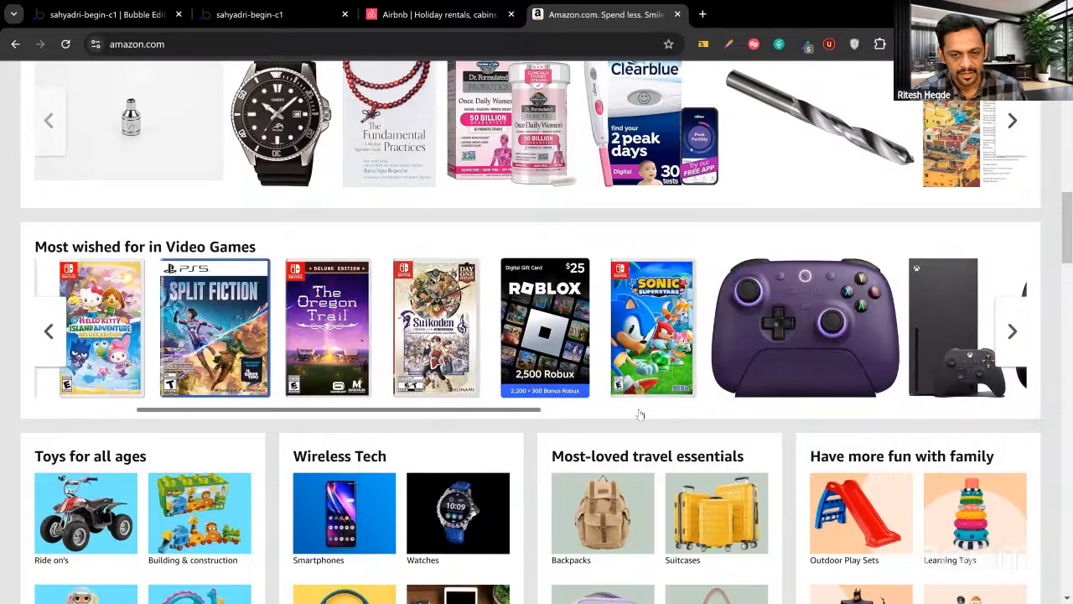
scroll(828, 418, right, 5)
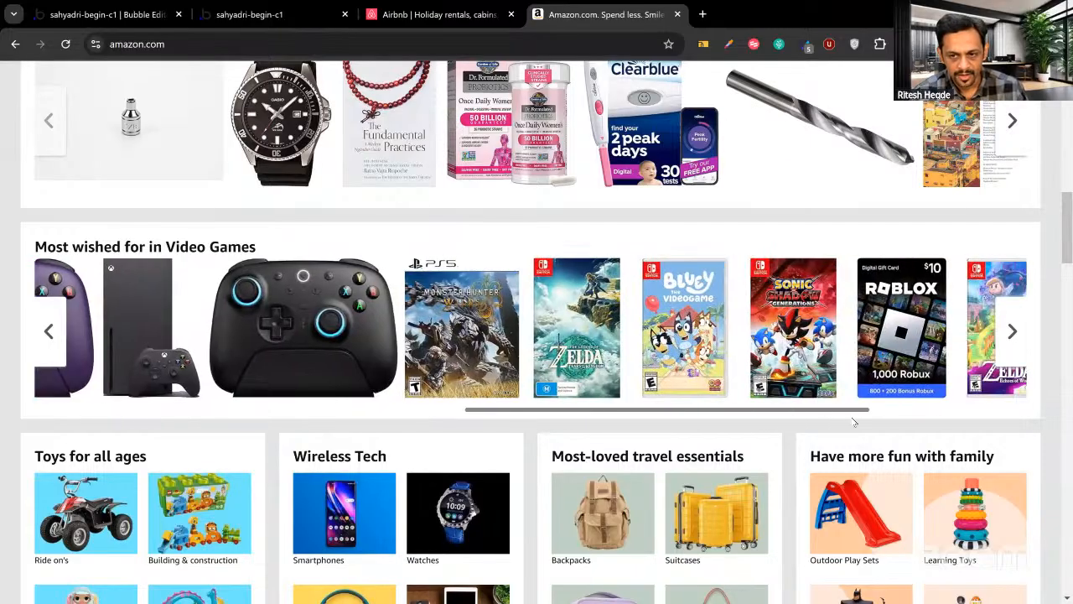
scroll(962, 418, right, 4)
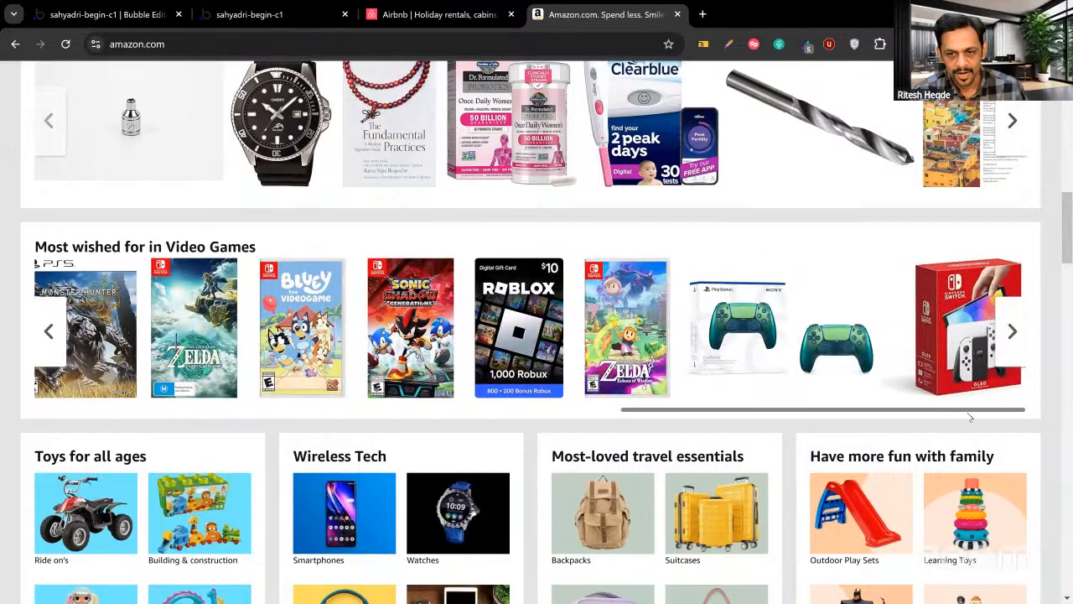
scroll(819, 414, left, 2)
scroll(819, 414, left, 15)
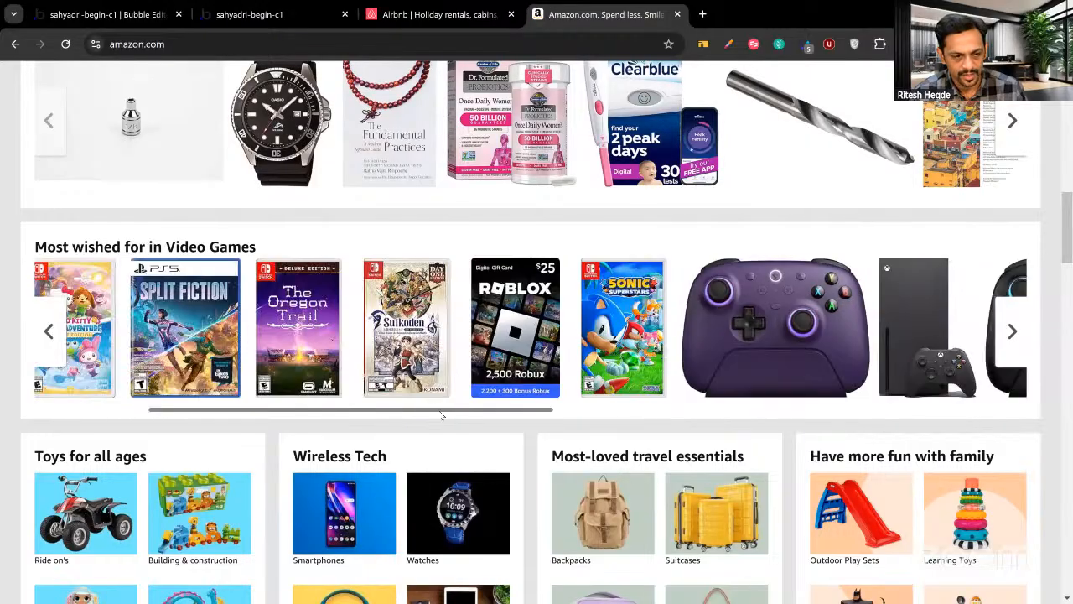
scroll(621, 417, right, 15)
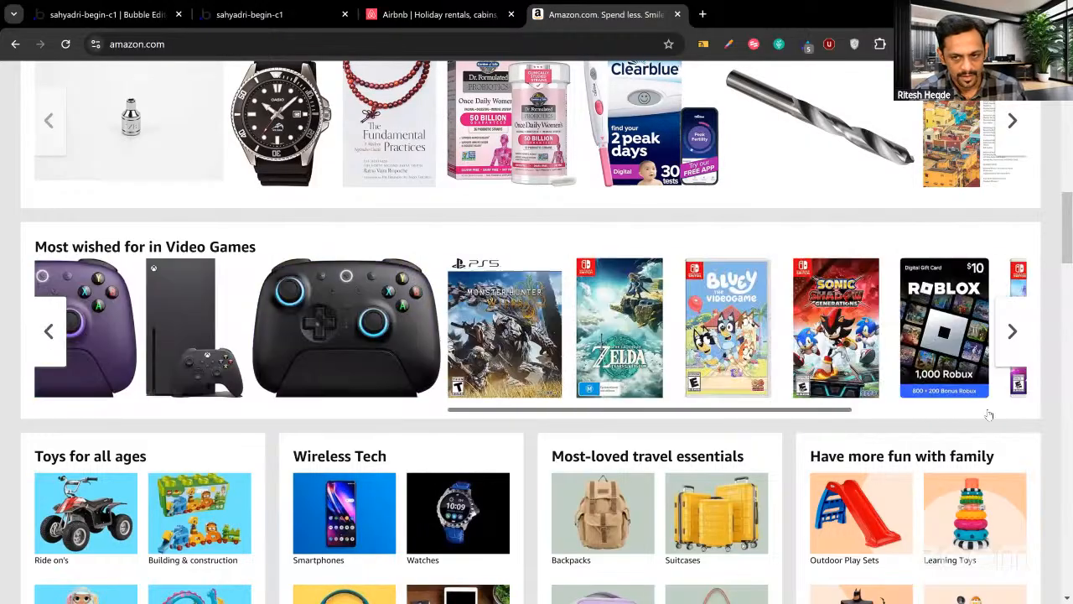
scroll(711, 408, left, 15)
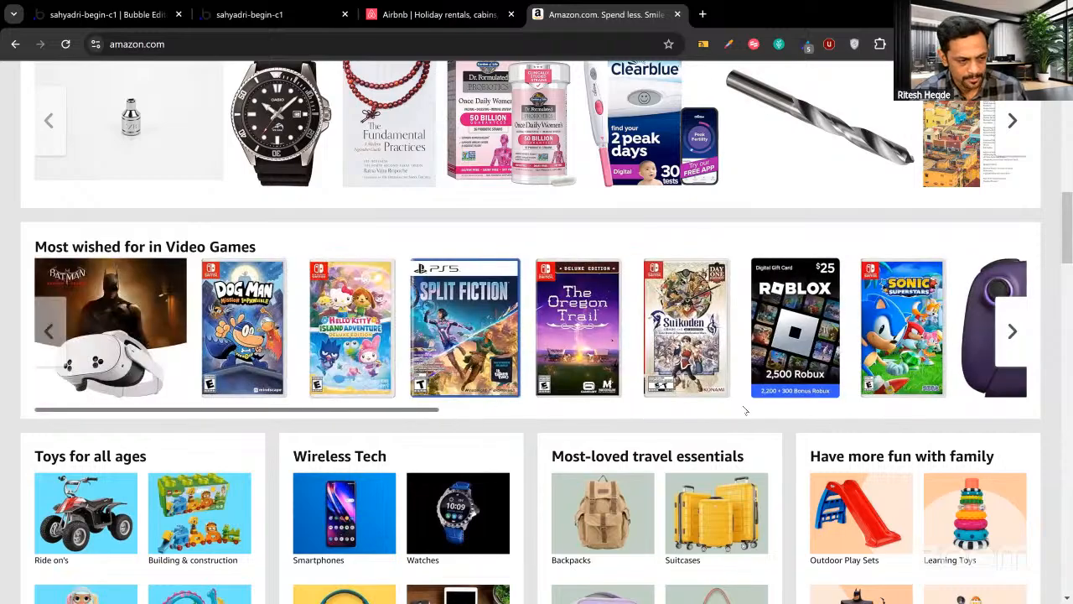
scroll(746, 410, right, 15)
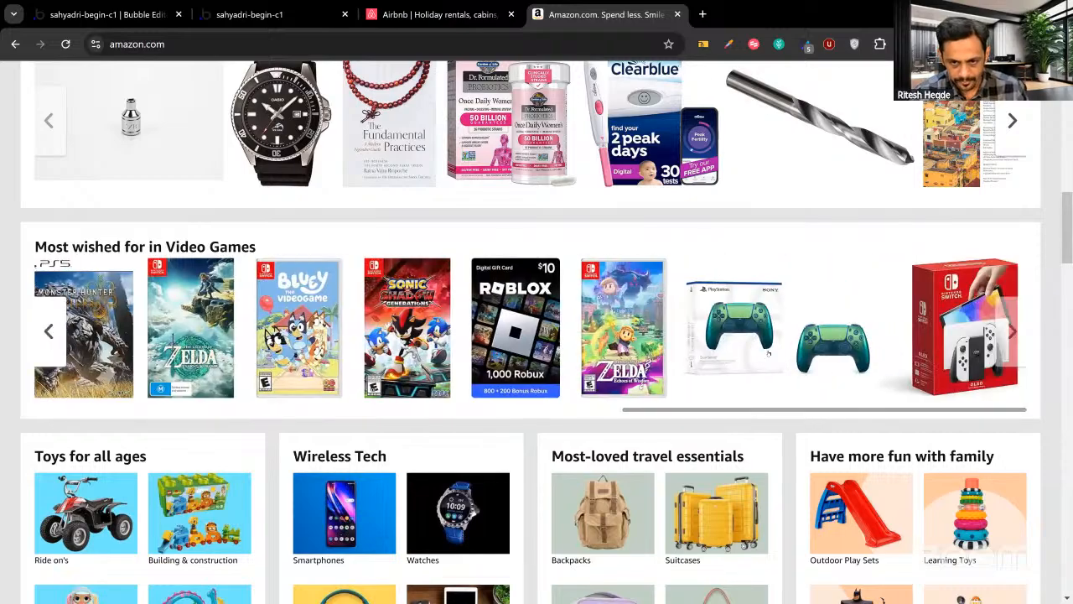
scroll(768, 354, down, 7)
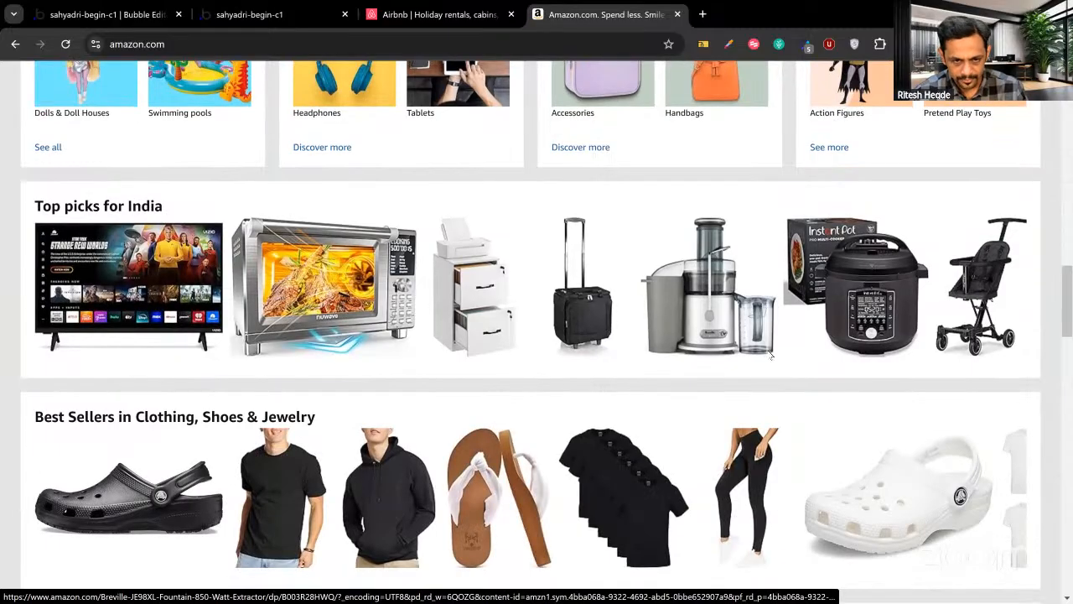
scroll(770, 356, down, 13)
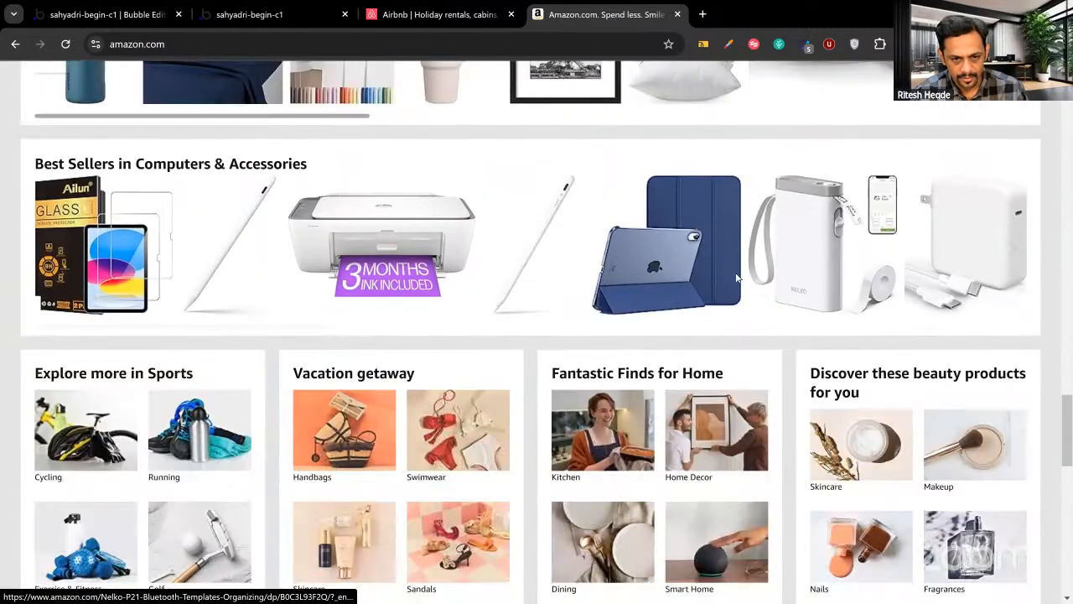
scroll(623, 191, up, 20)
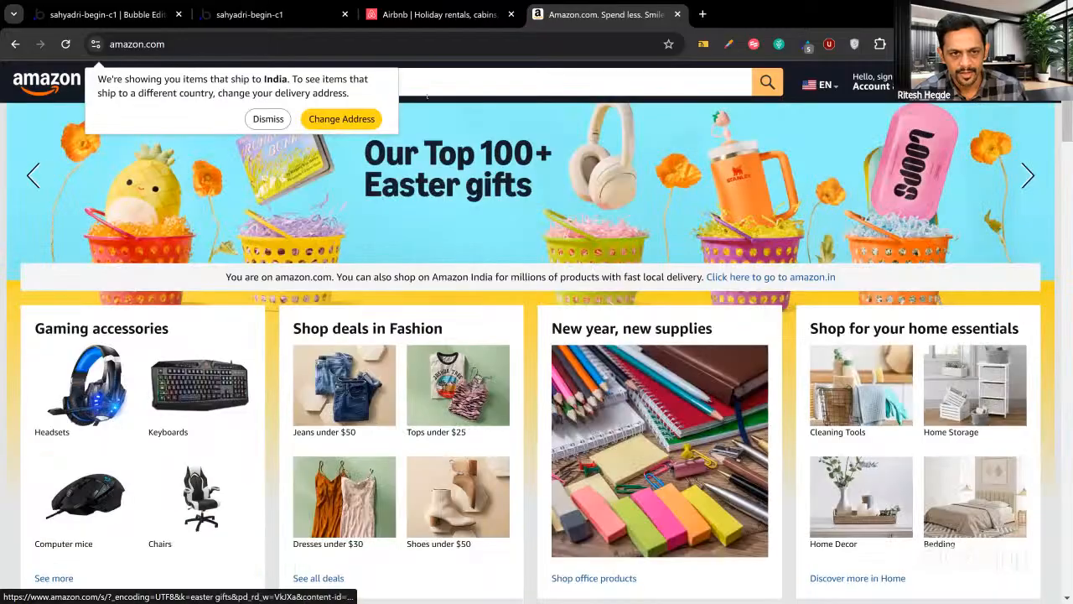
scroll(427, 97, up, 1)
click(401, 80)
Search Amazon for 'laptop' and scroll through the results and back to the top.
text(lap)
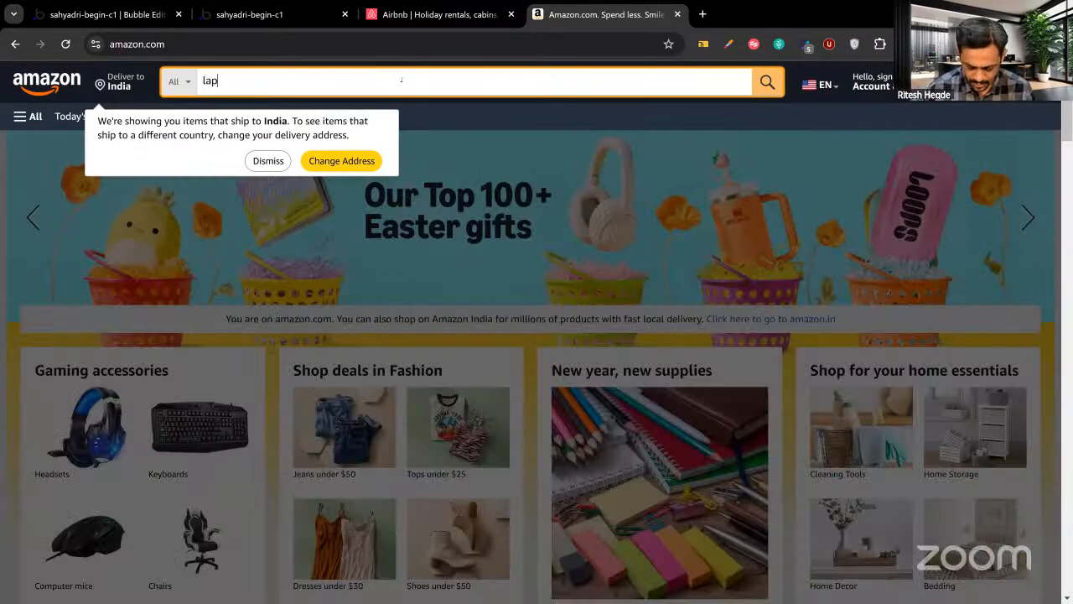
text(top)
key(Return)
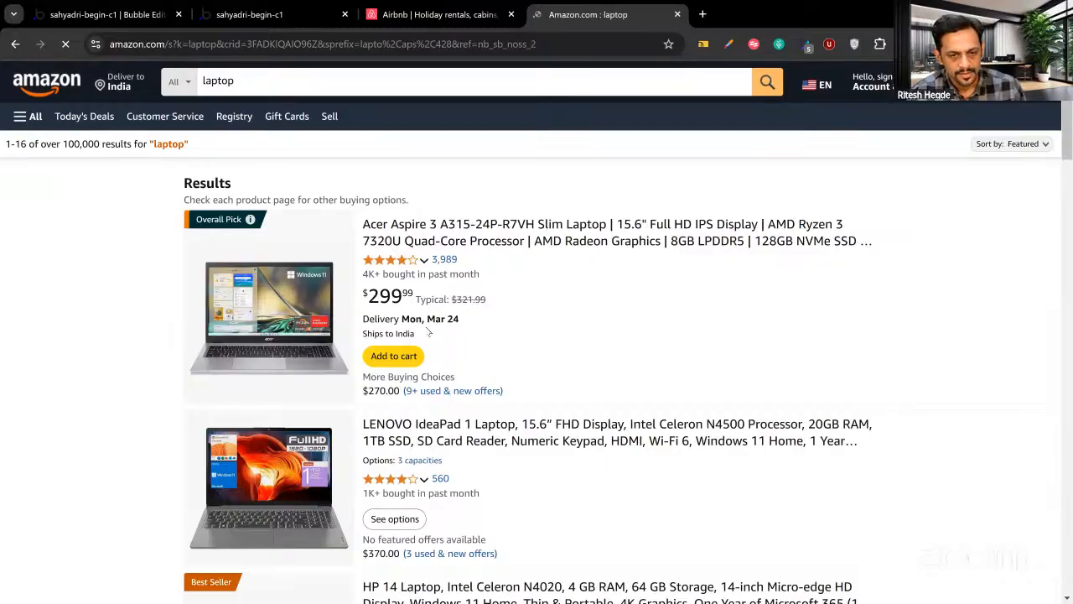
scroll(425, 331, down, 8)
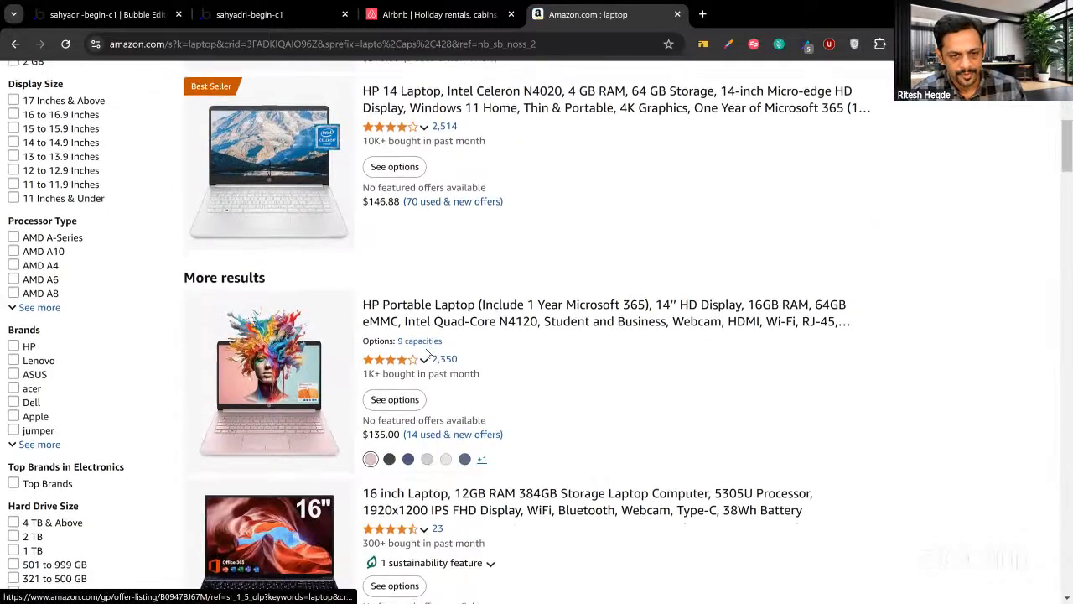
scroll(427, 353, down, 2)
scroll(426, 355, down, 7)
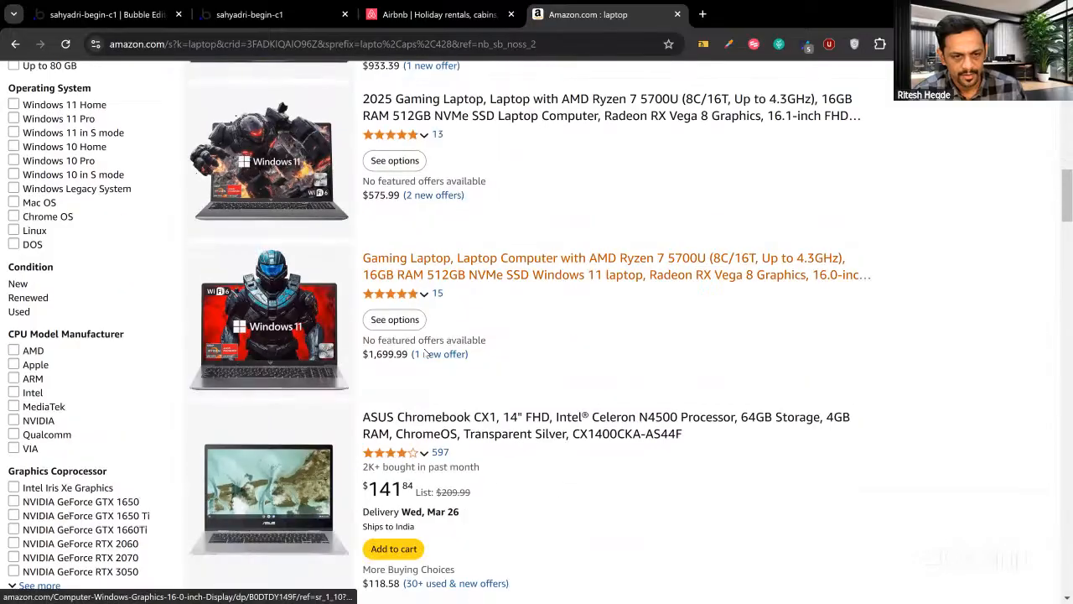
scroll(425, 354, down, 1)
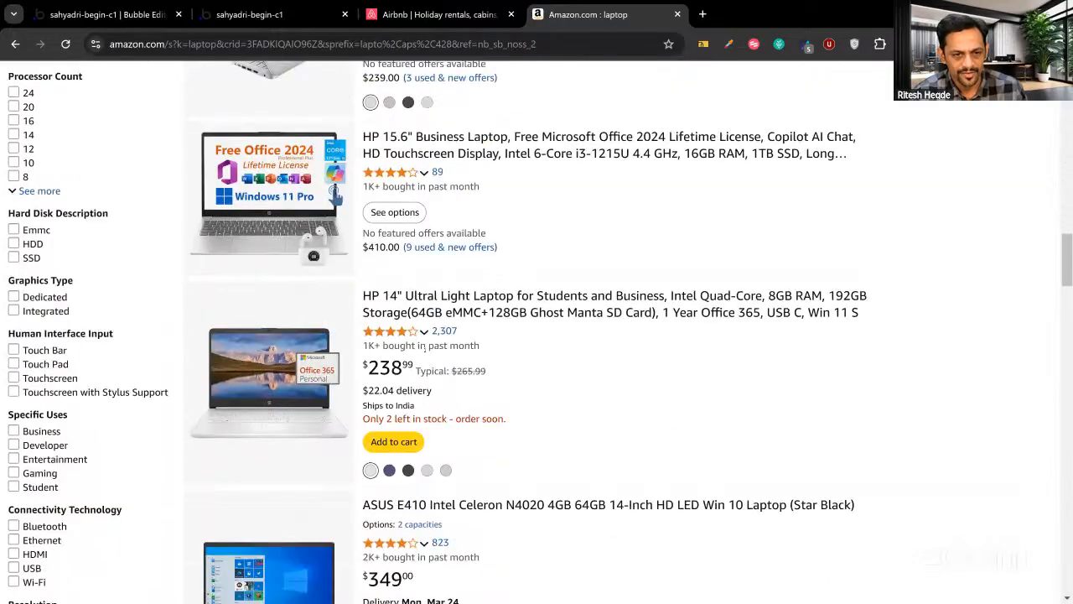
scroll(425, 348, down, 6)
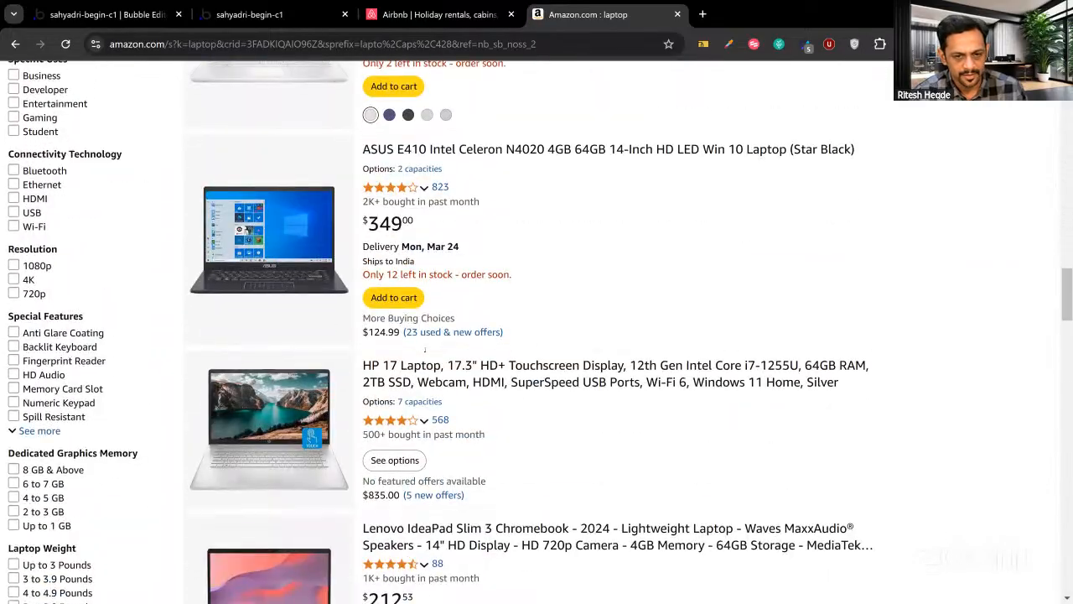
scroll(425, 352, down, 4)
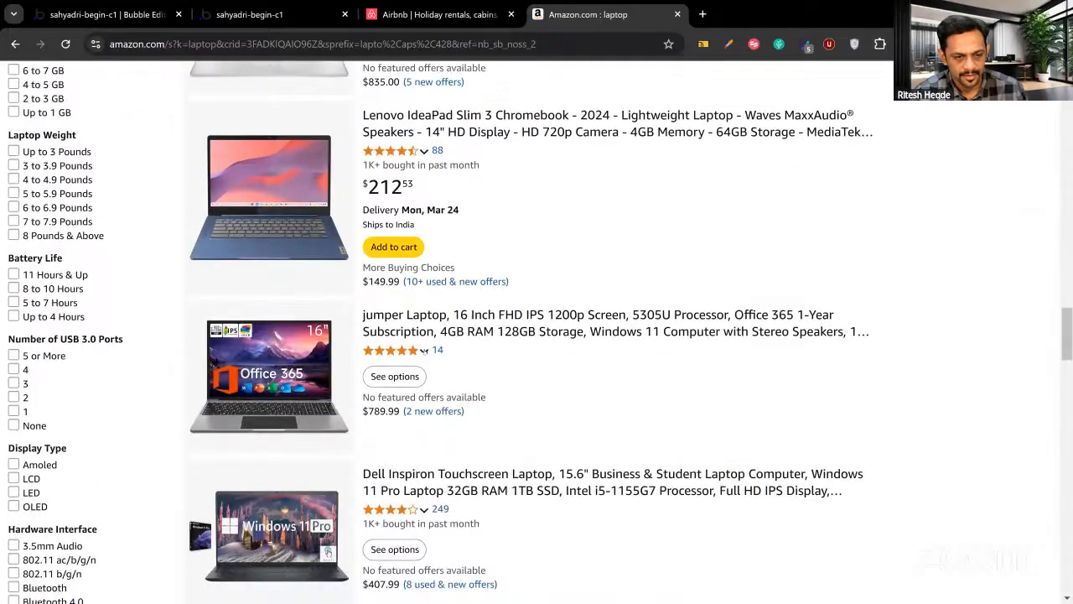
scroll(425, 353, down, 1)
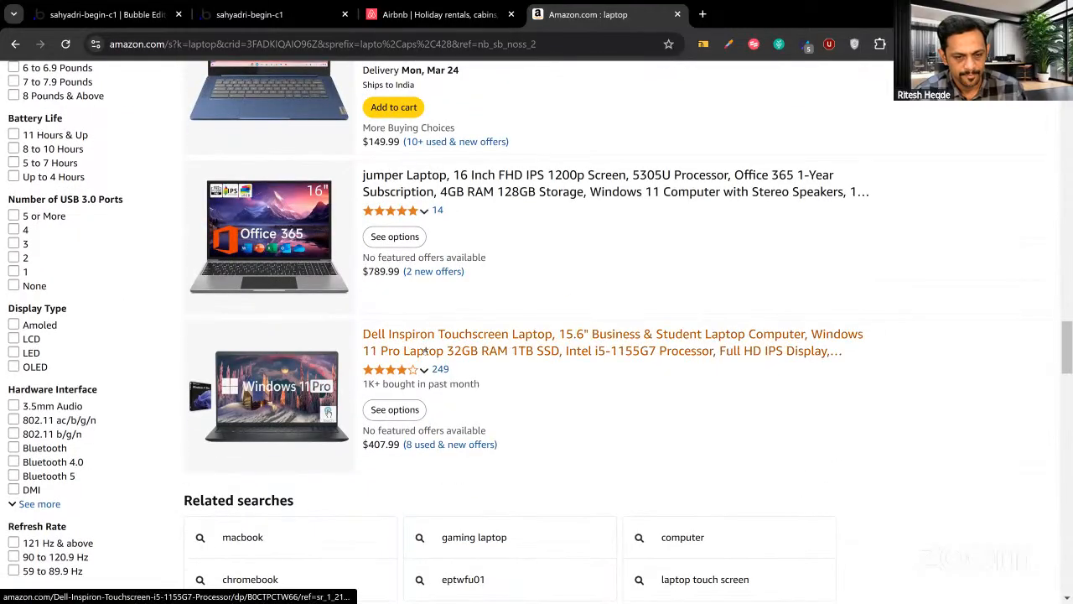
scroll(425, 352, up, 5)
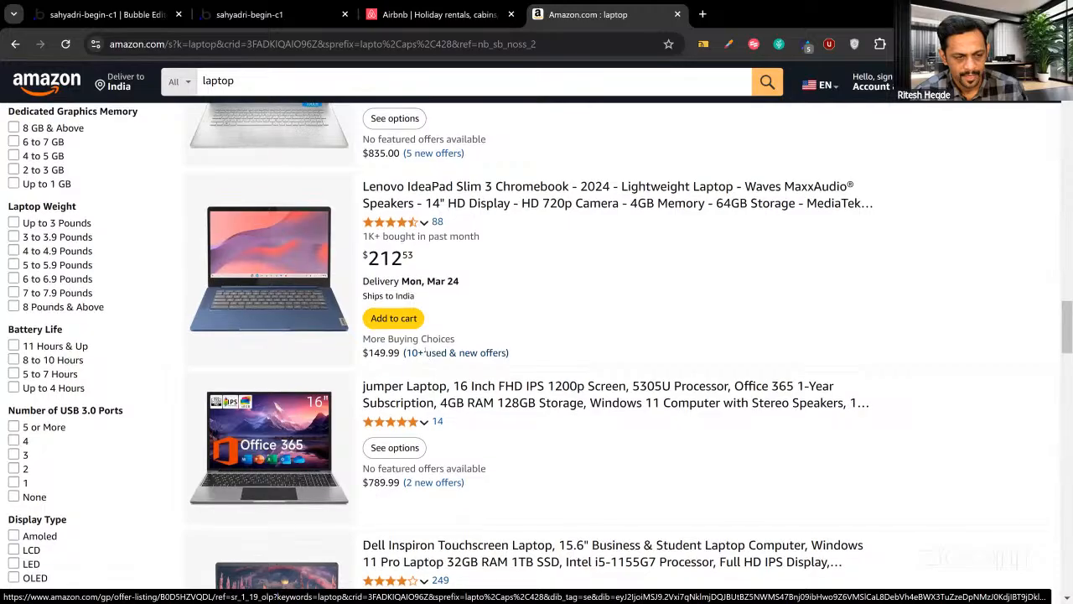
scroll(425, 352, up, 9)
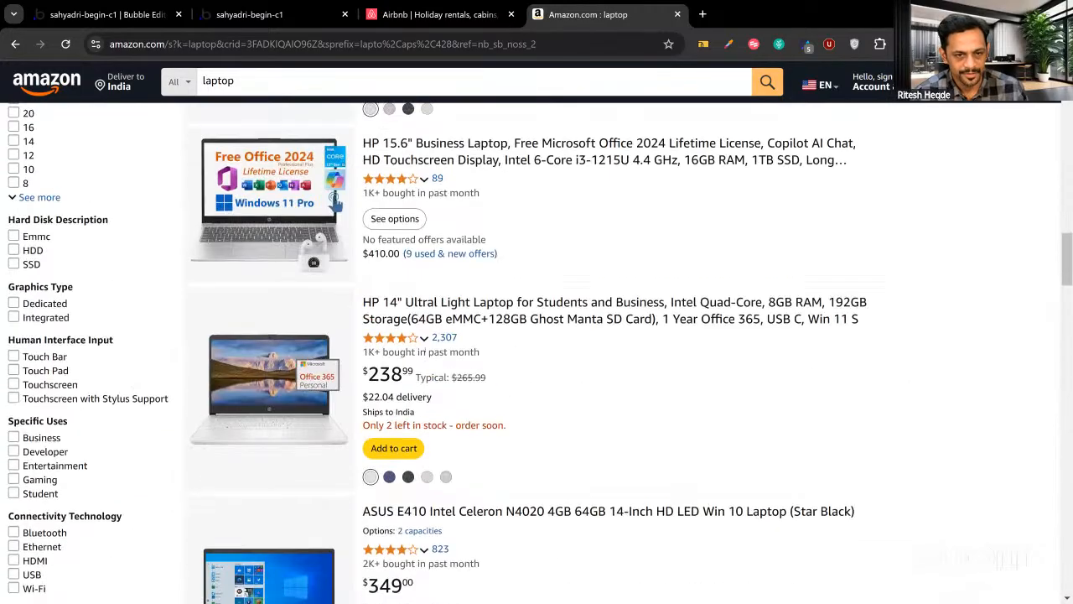
scroll(425, 352, up, 15)
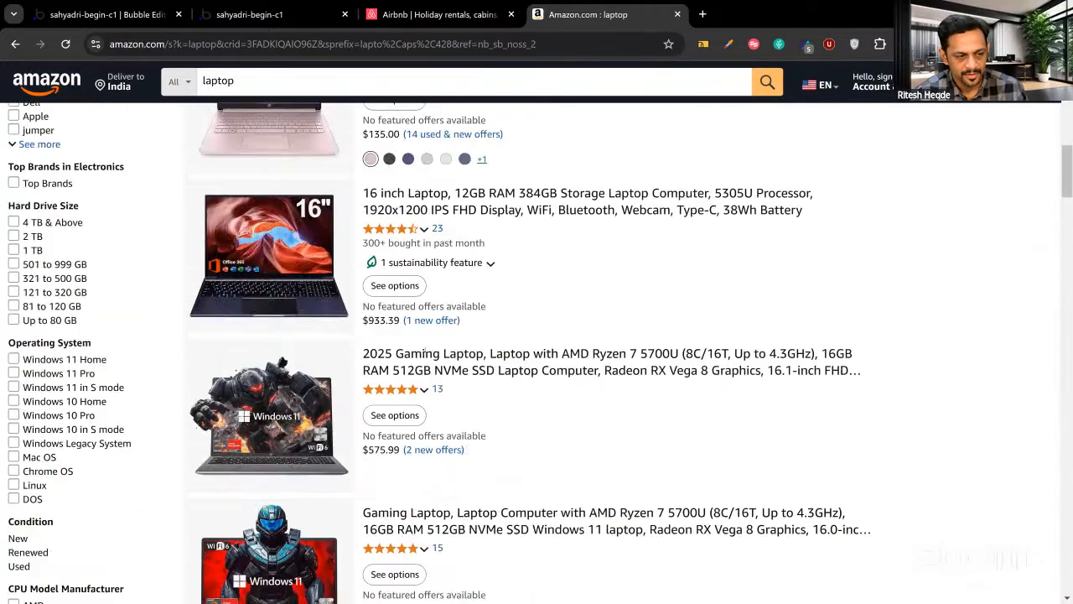
scroll(425, 350, up, 4)
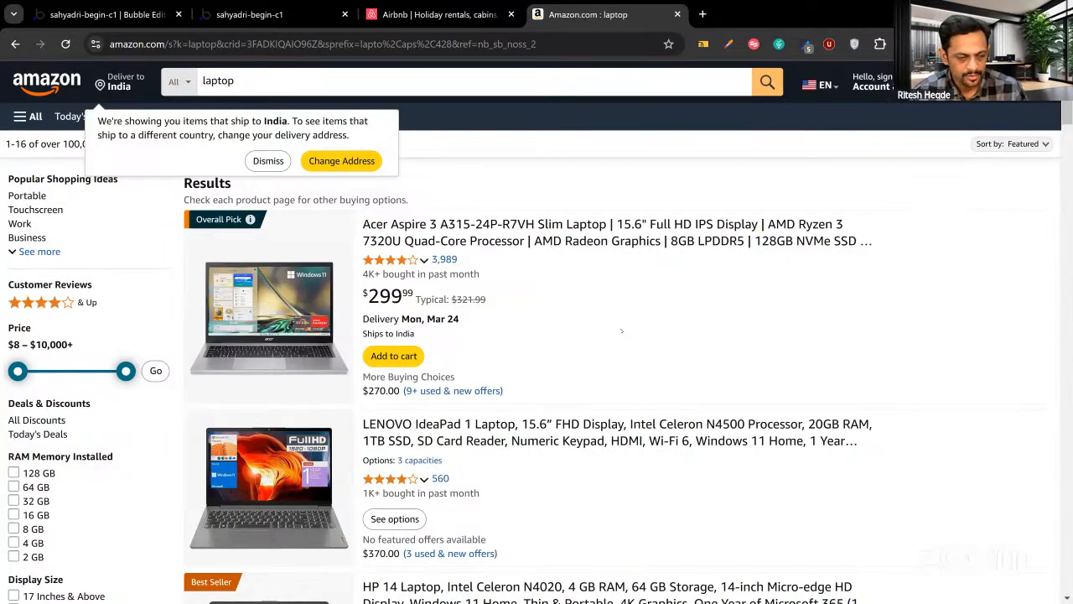
scroll(622, 331, down, 2)
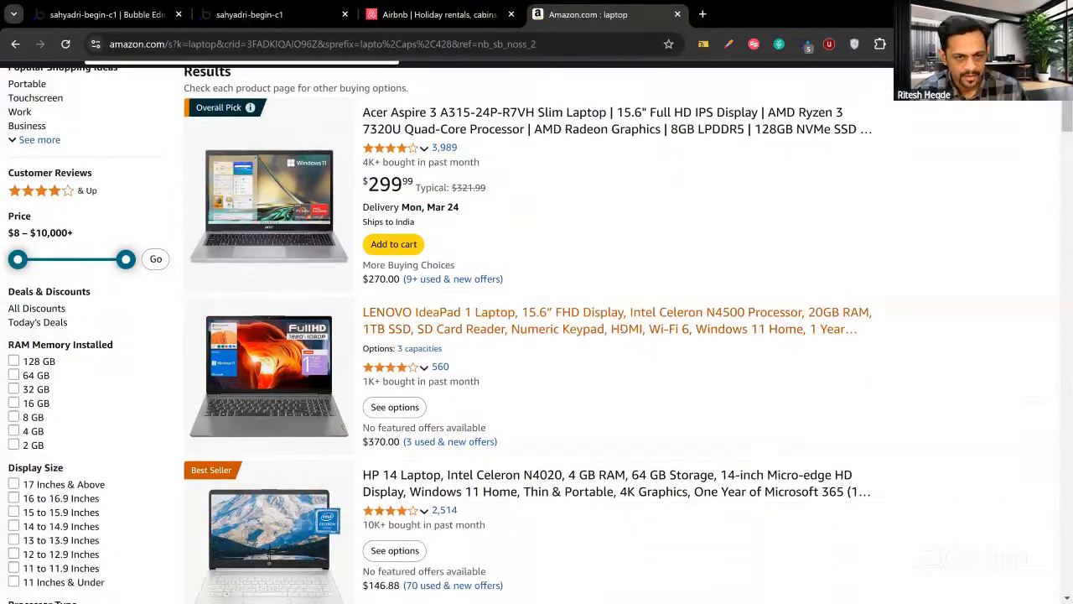
scroll(622, 332, up, 2)
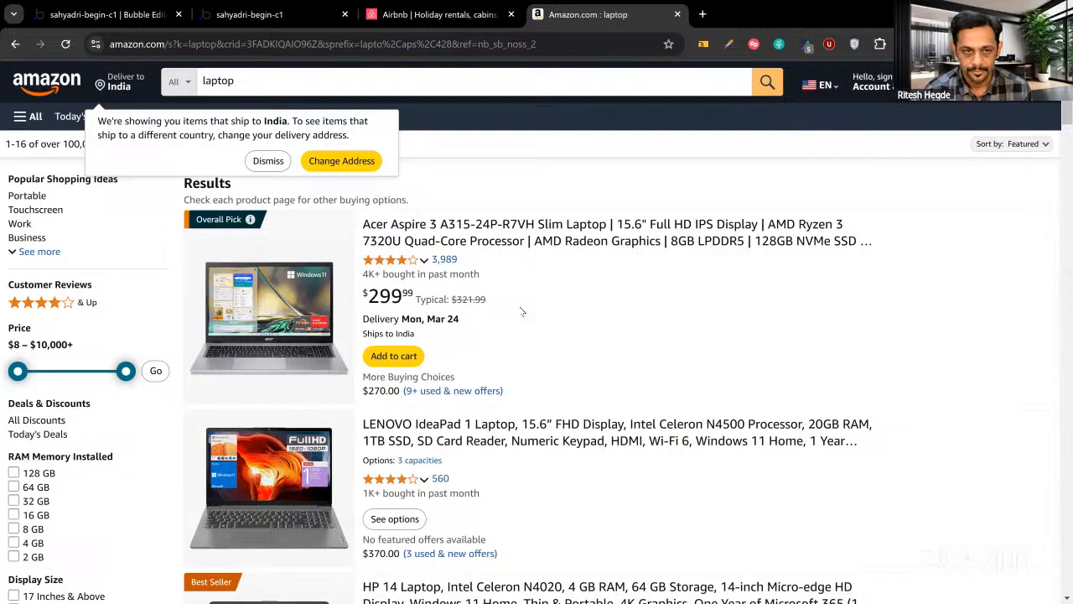
click(238, 20)
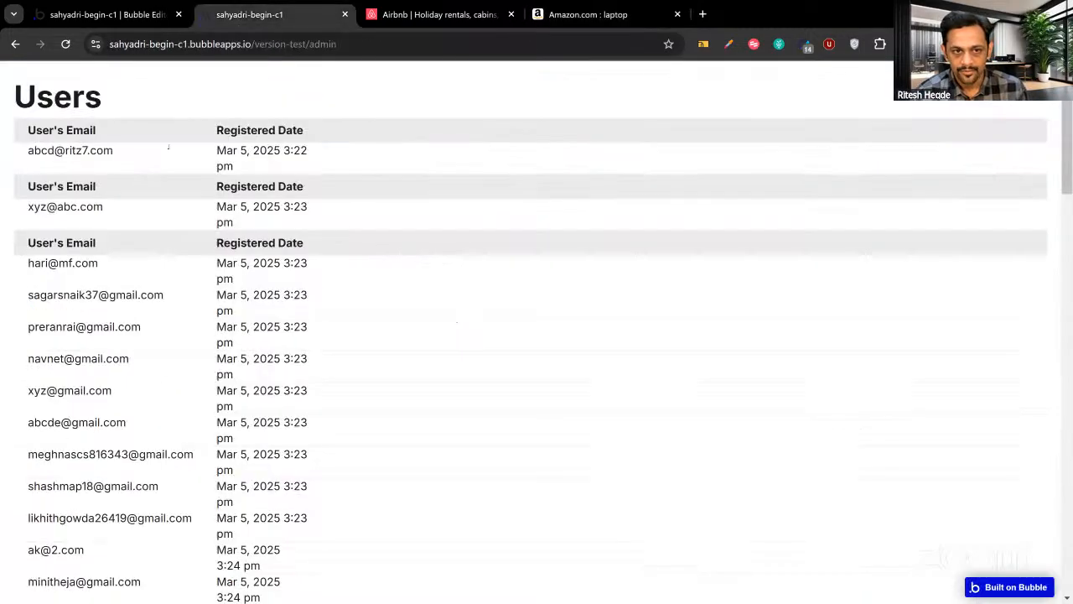
click(142, 17)
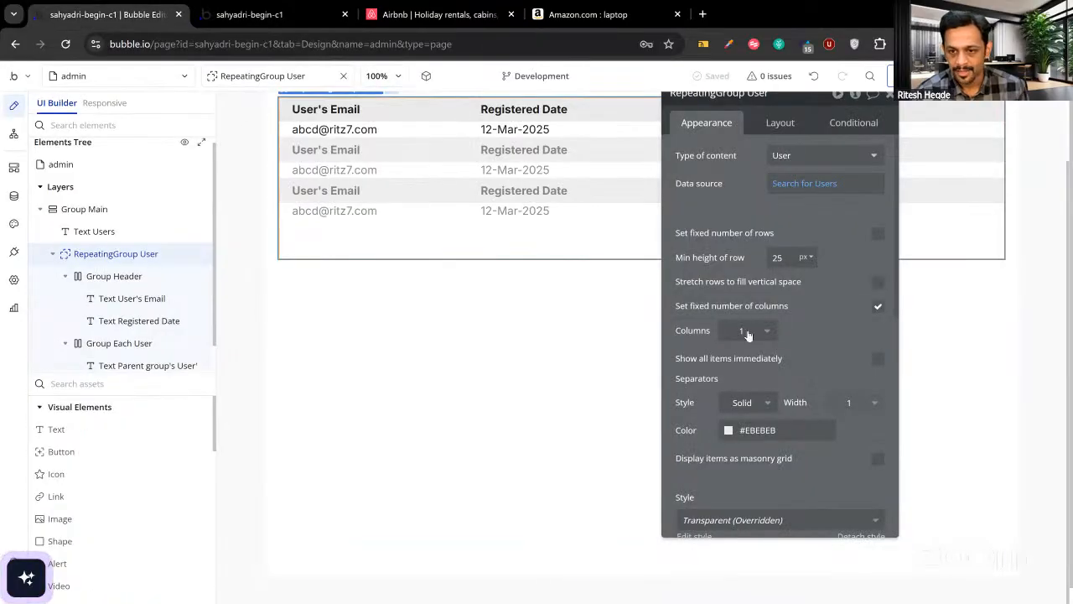
click(743, 331)
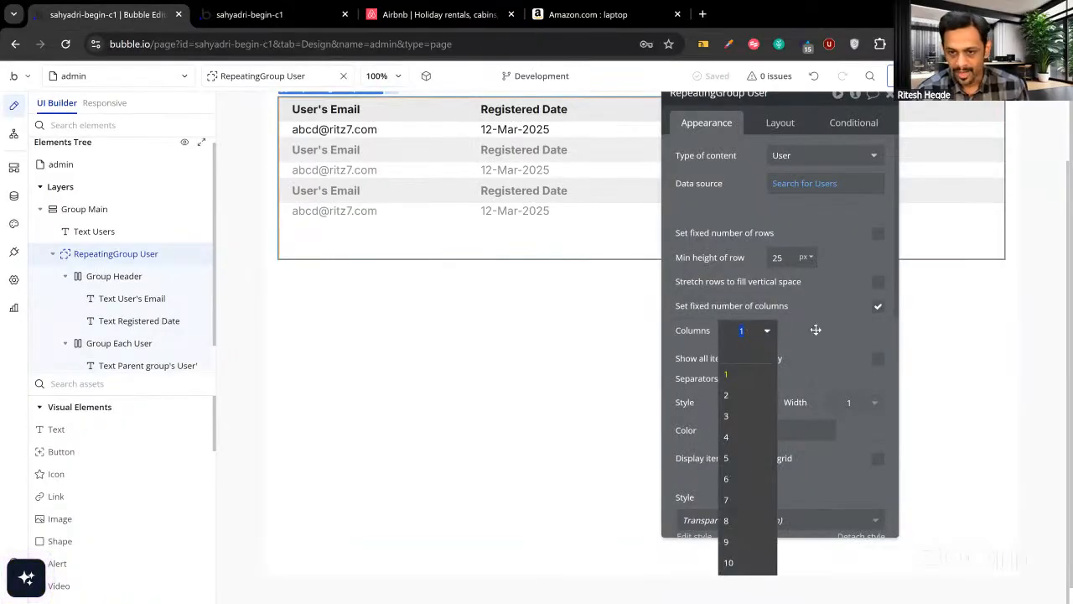
text(3)
click(278, 17)
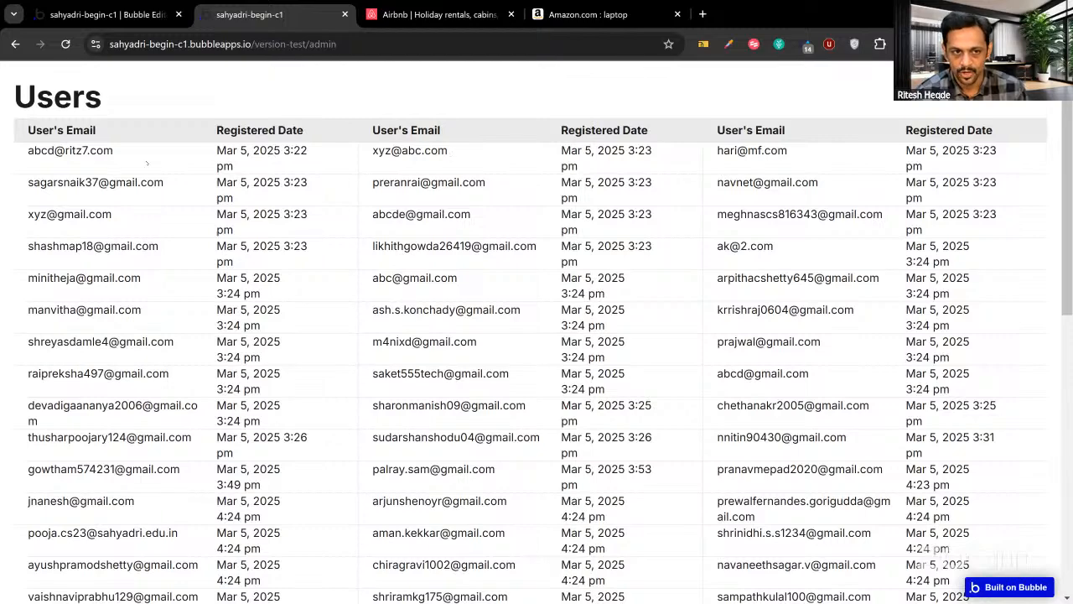
click(579, 15)
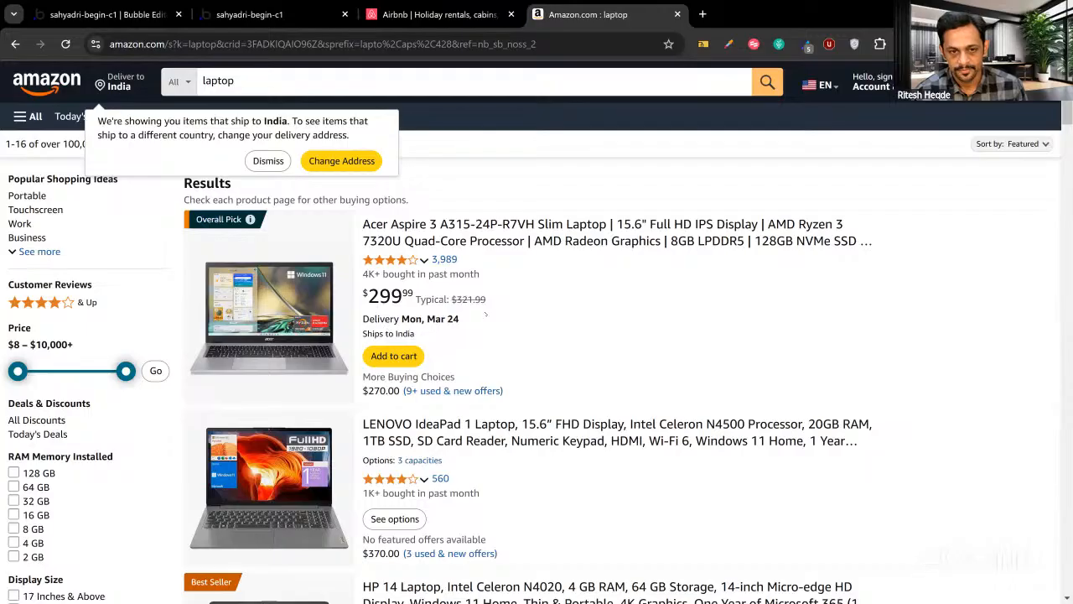
key(ctrl+minus)
key(ctrl+minus)
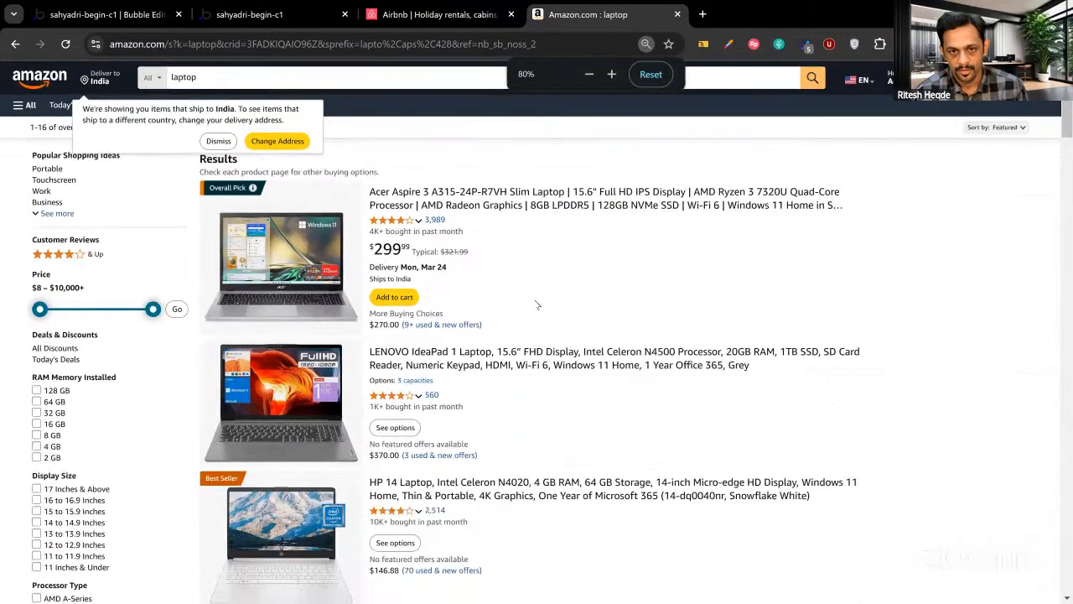
key(ctrl+minus)
key(ctrl+minus)
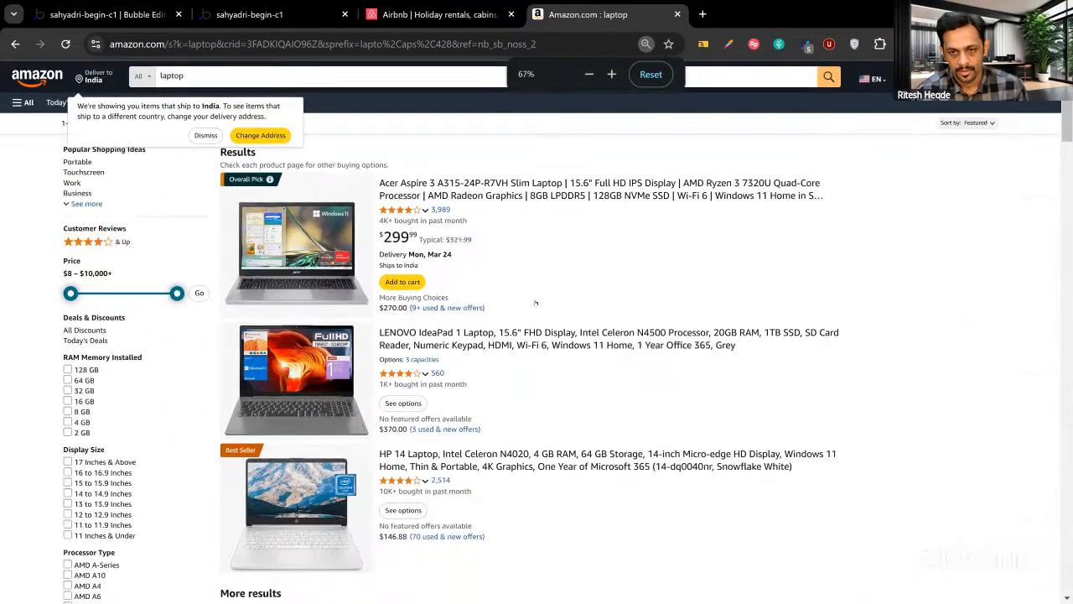
key(ctrl+minus)
key(ctrl+minus)
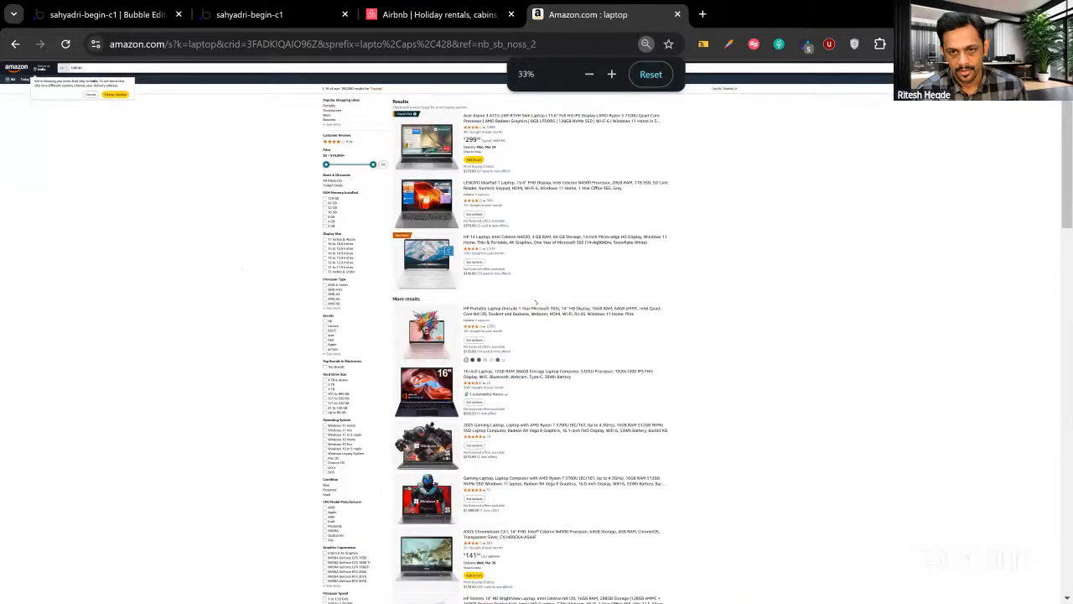
key(ctrl+plus)
key(ctrl+plus)
key(ctrl+plus)
key(ctrl+plus)
key(ctrl+plus)
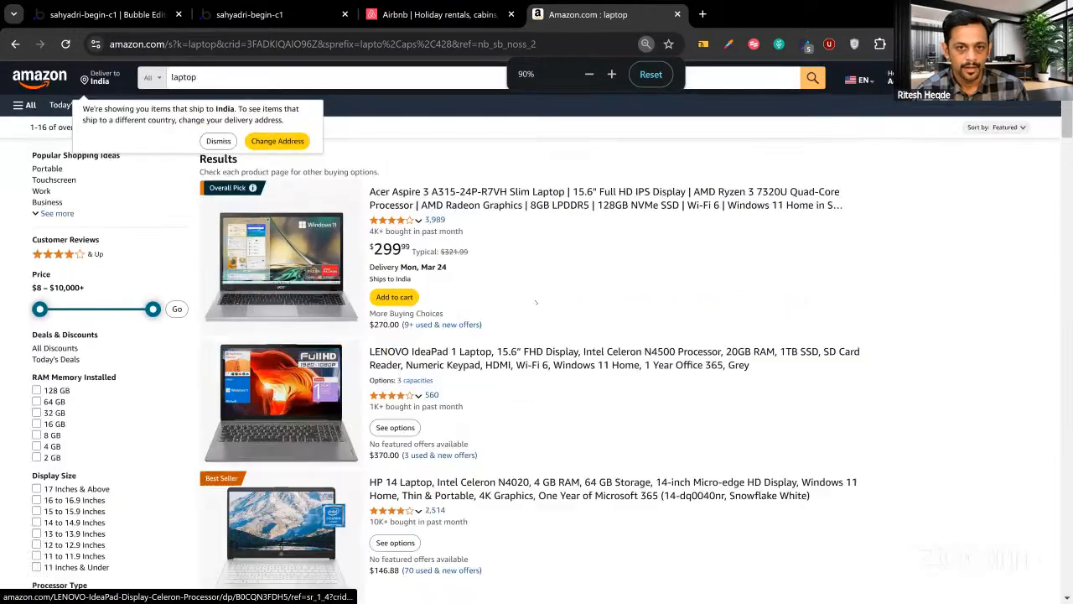
click(661, 74)
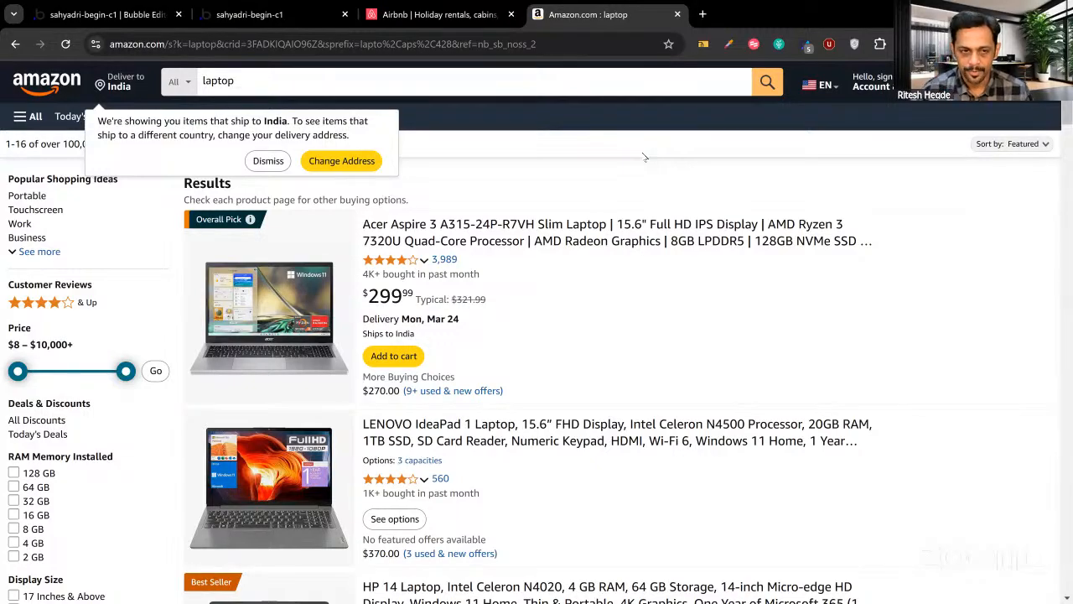
Move aside and close the RepeatingGroup User property editor, then switch to Airbnb.
click(134, 14)
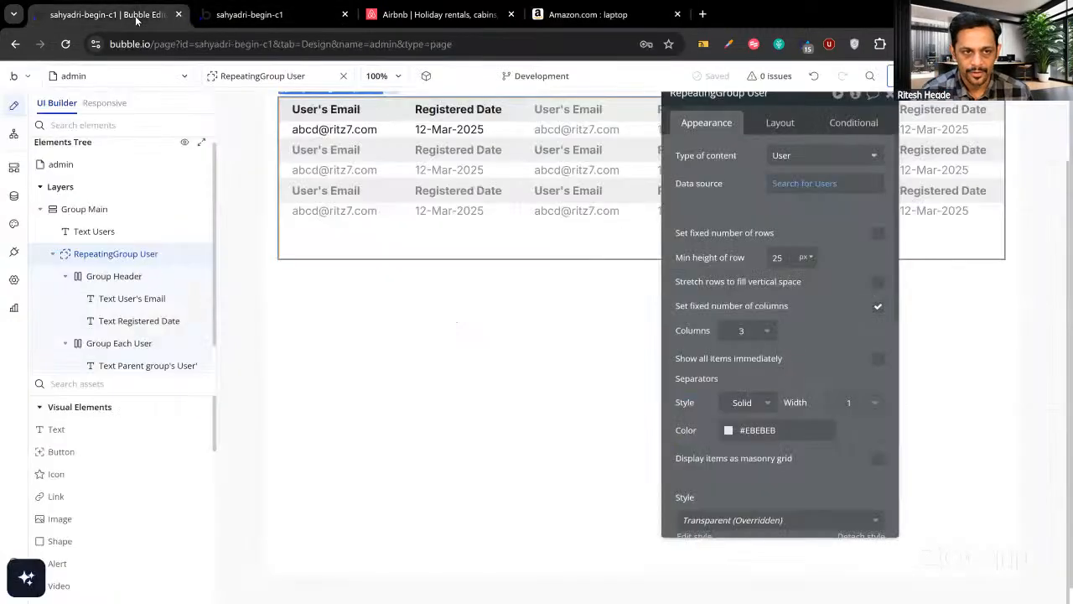
drag(715, 186, 699, 251)
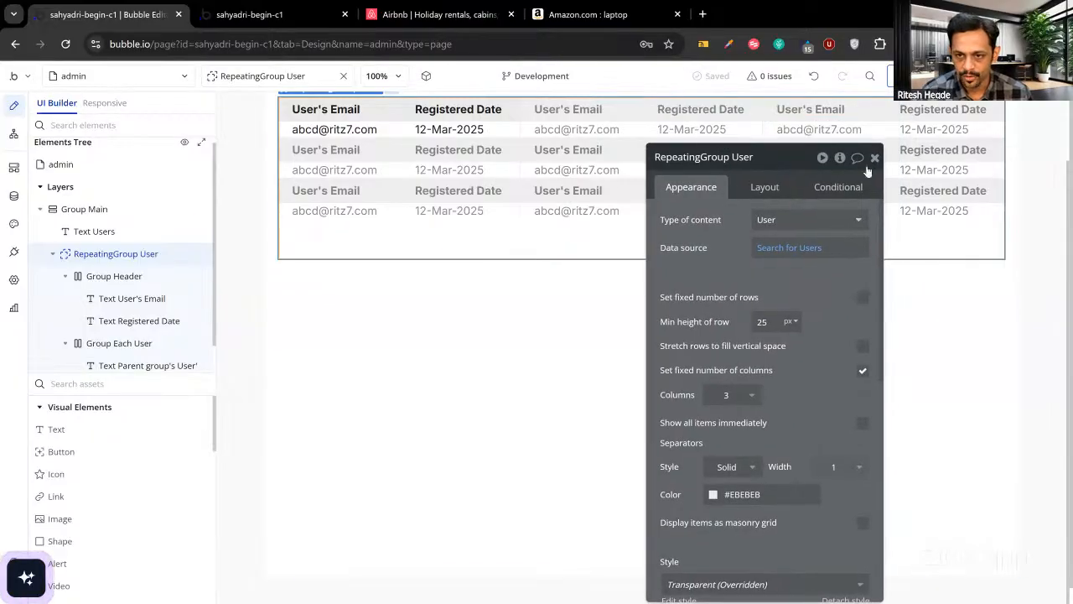
click(874, 157)
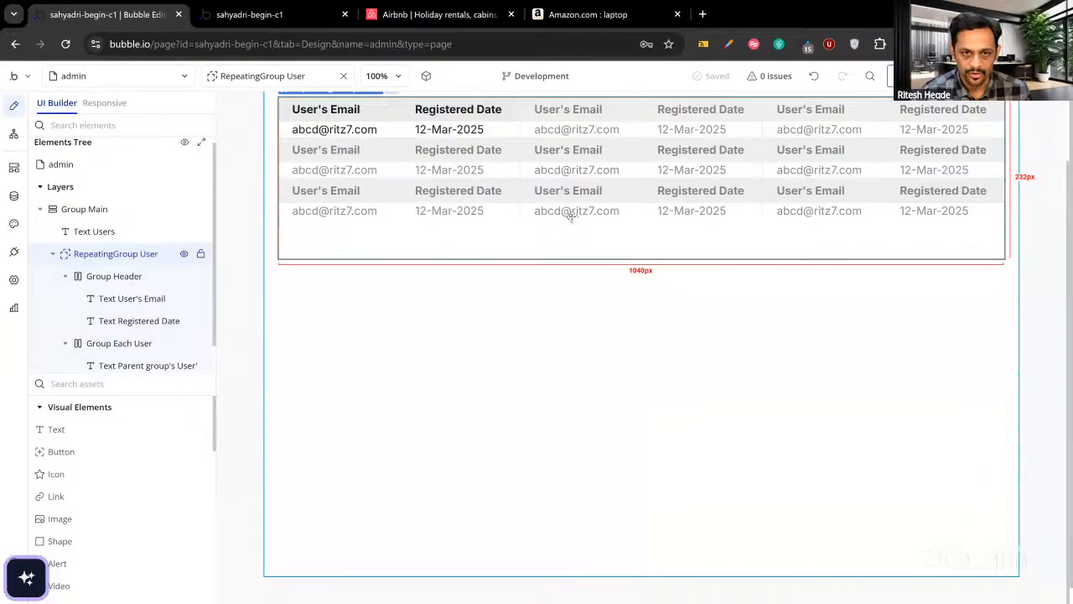
click(457, 17)
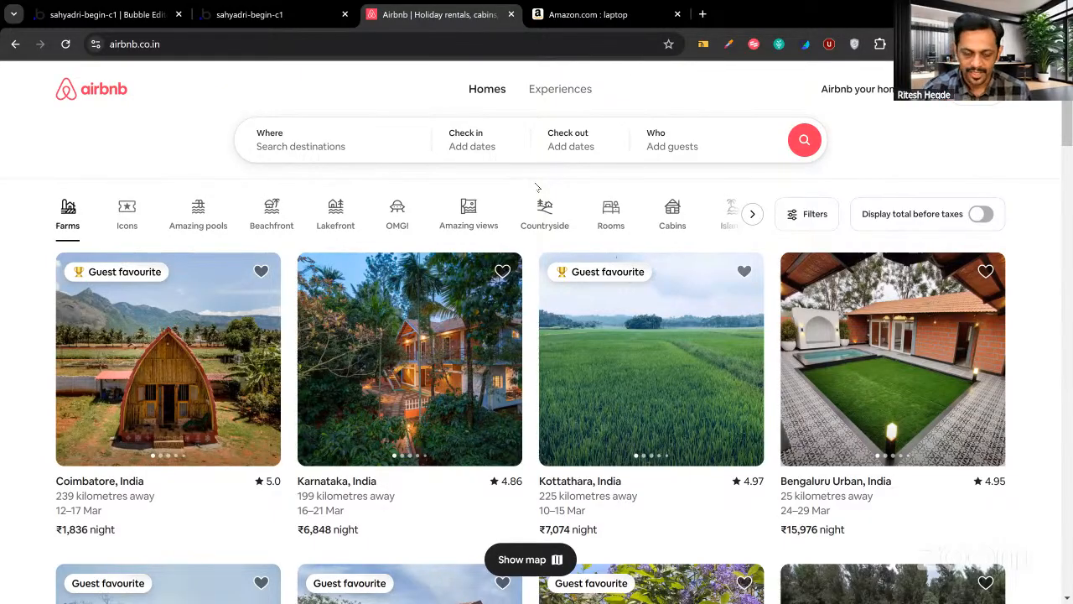
Go back from the laptop results to the Amazon home page and scroll through it.
click(563, 15)
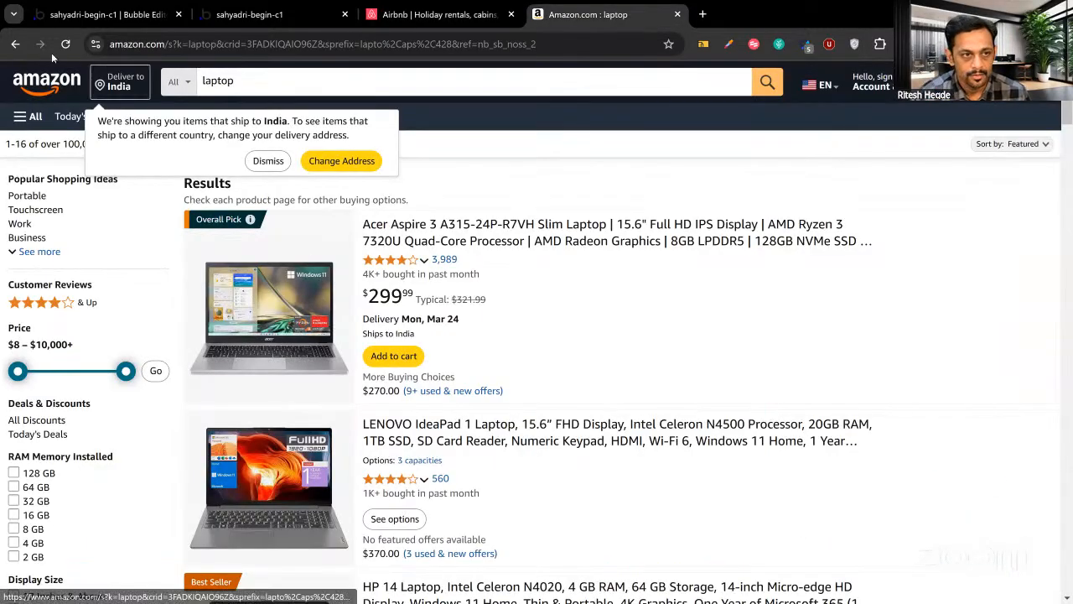
click(15, 47)
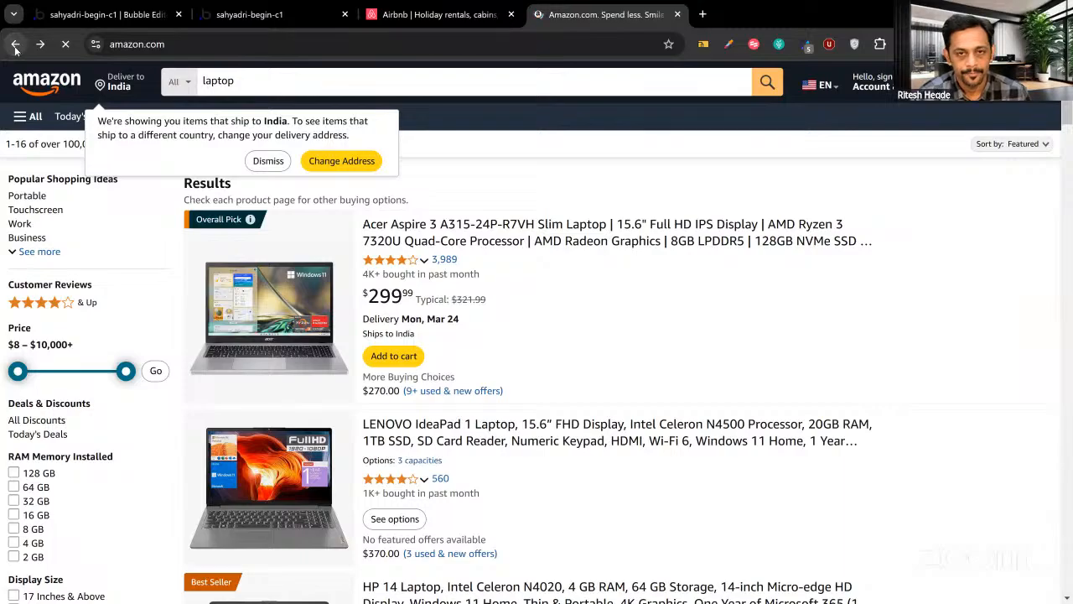
scroll(320, 357, down, 9)
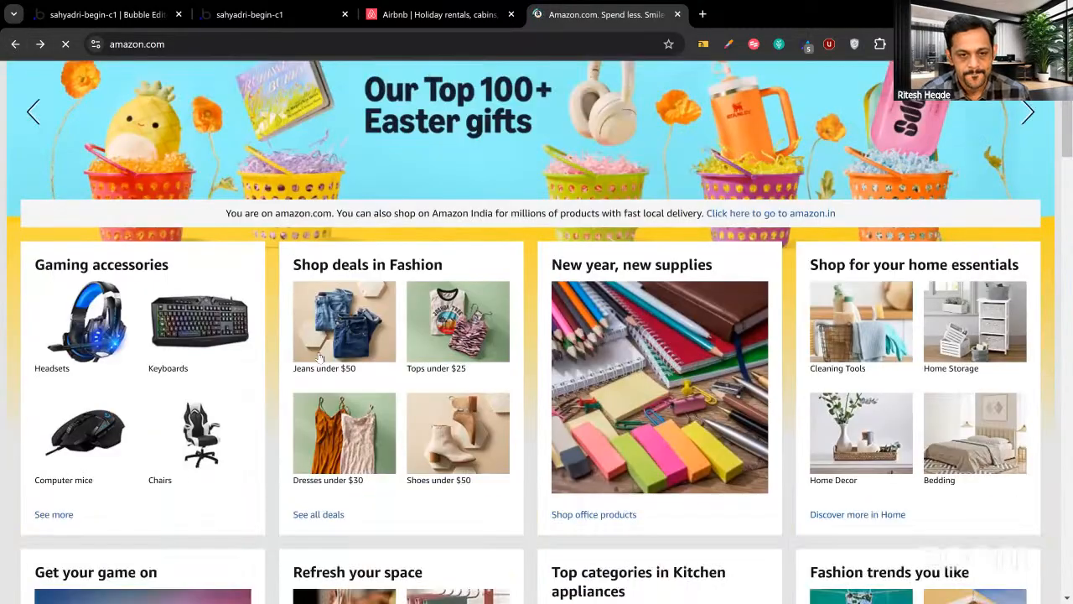
scroll(270, 333, down, 4)
scroll(352, 270, up, 1)
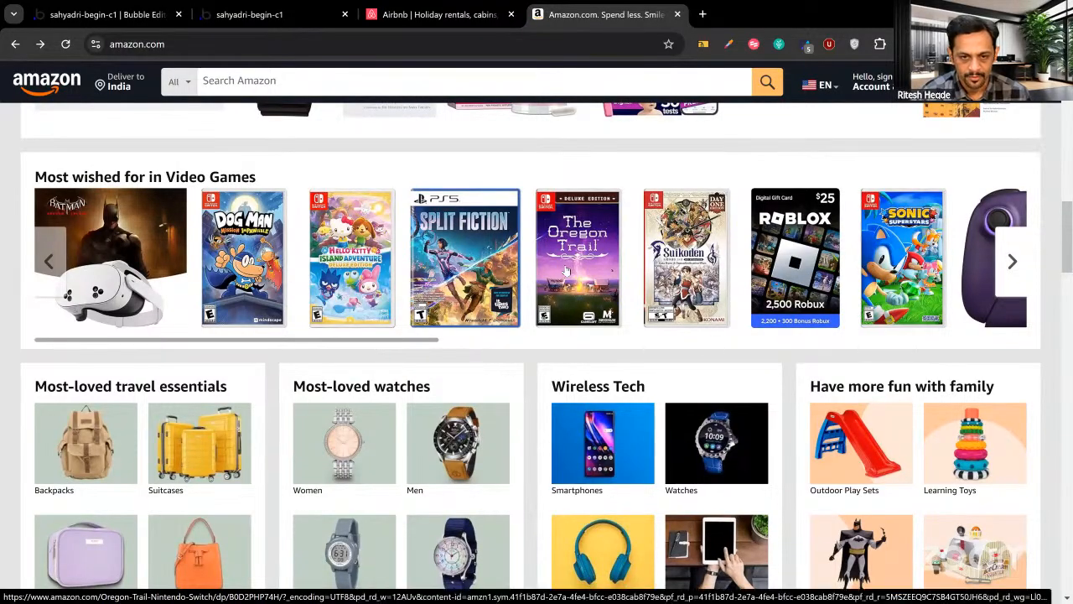
Page through the Most wished for in Video Games carousel, then return to Airbnb.
drag(419, 338, 384, 344)
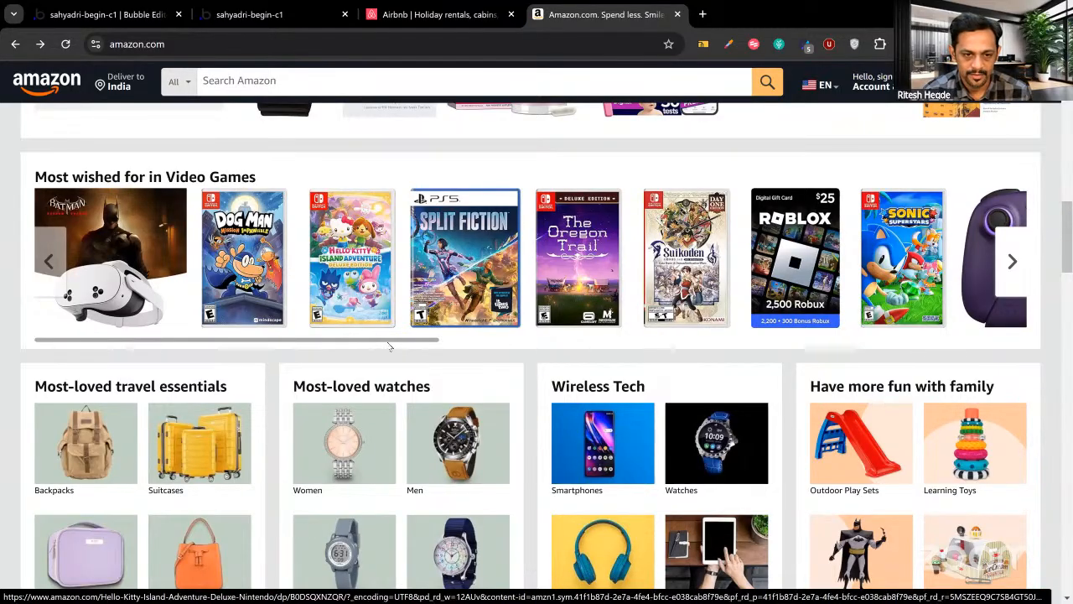
scroll(390, 344, right, 10)
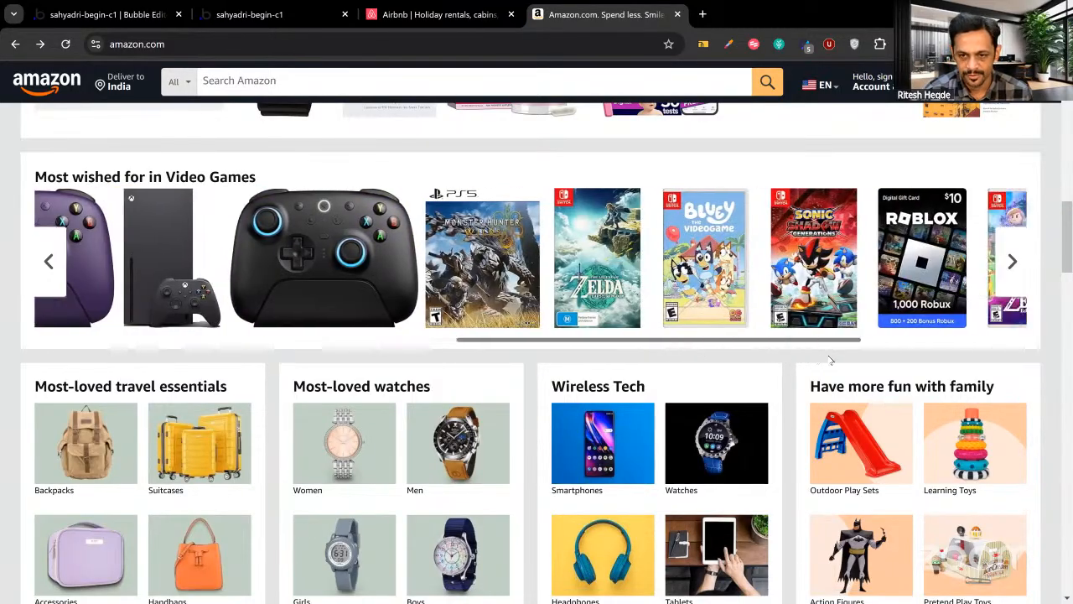
drag(405, 365, 364, 362)
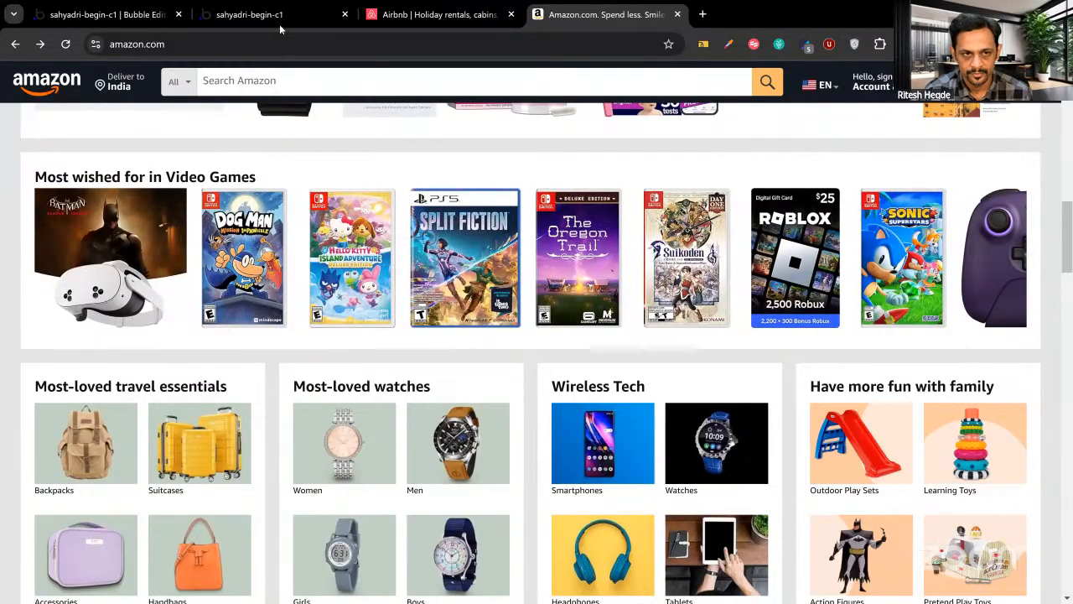
click(378, 15)
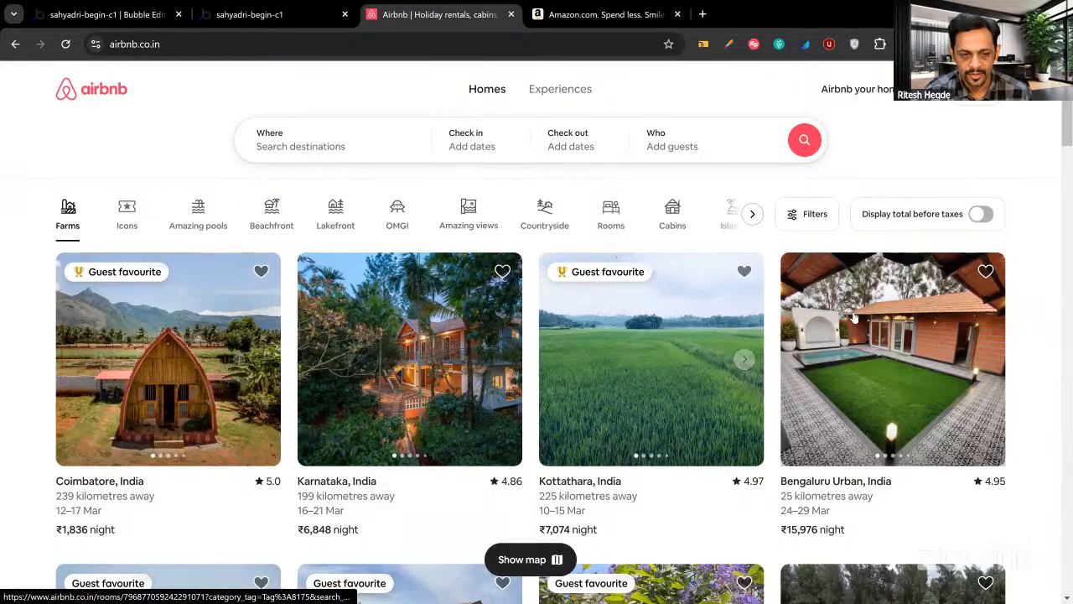
Scroll down and back up the Airbnb listings grid, then return to the Bubble editor.
scroll(854, 317, down, 4)
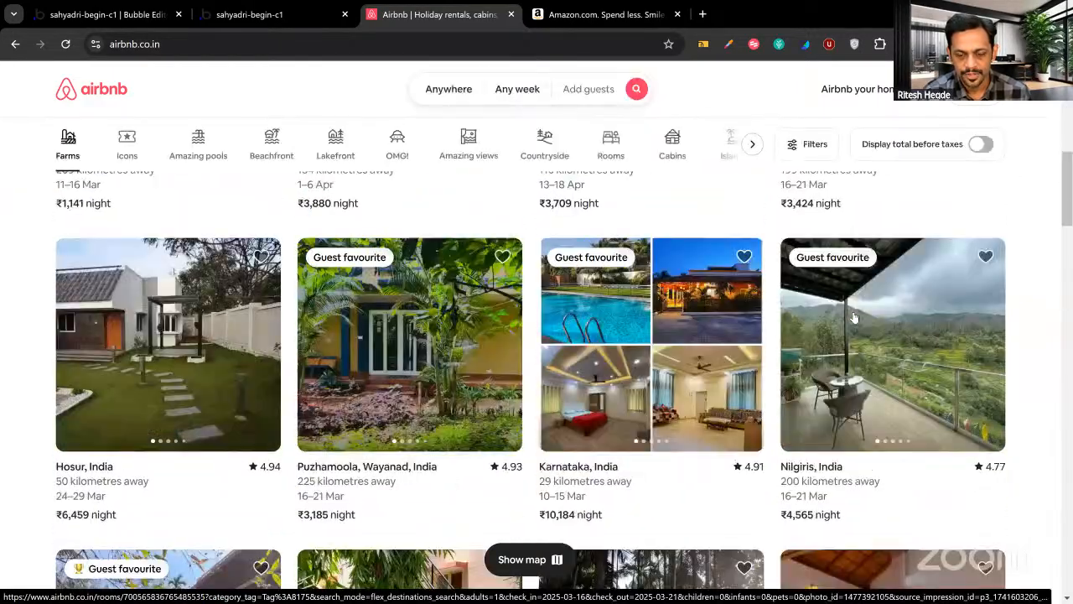
scroll(853, 317, down, 10)
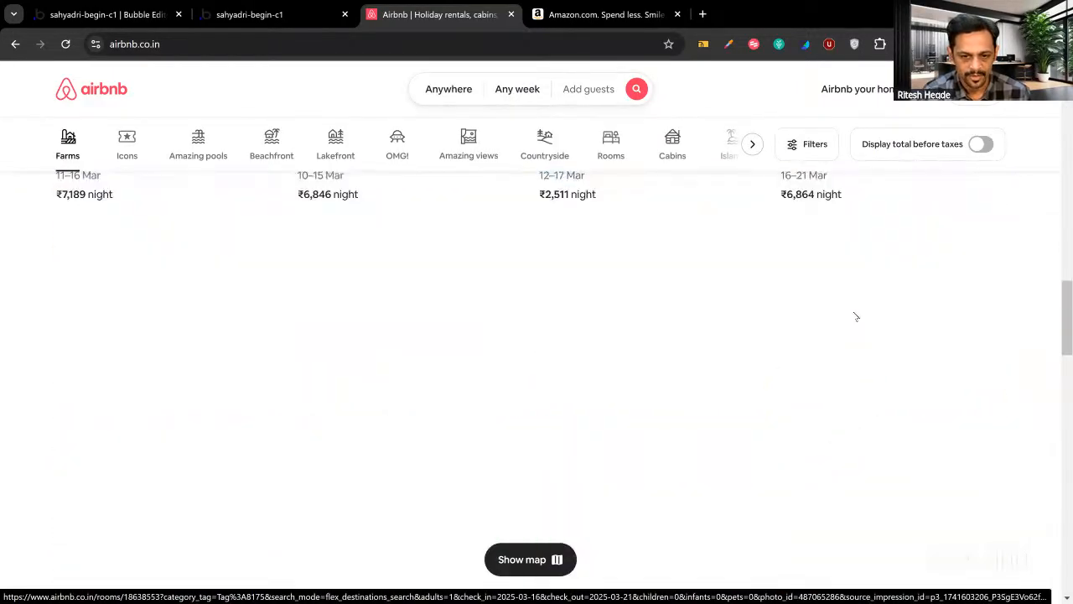
scroll(855, 317, up, 10)
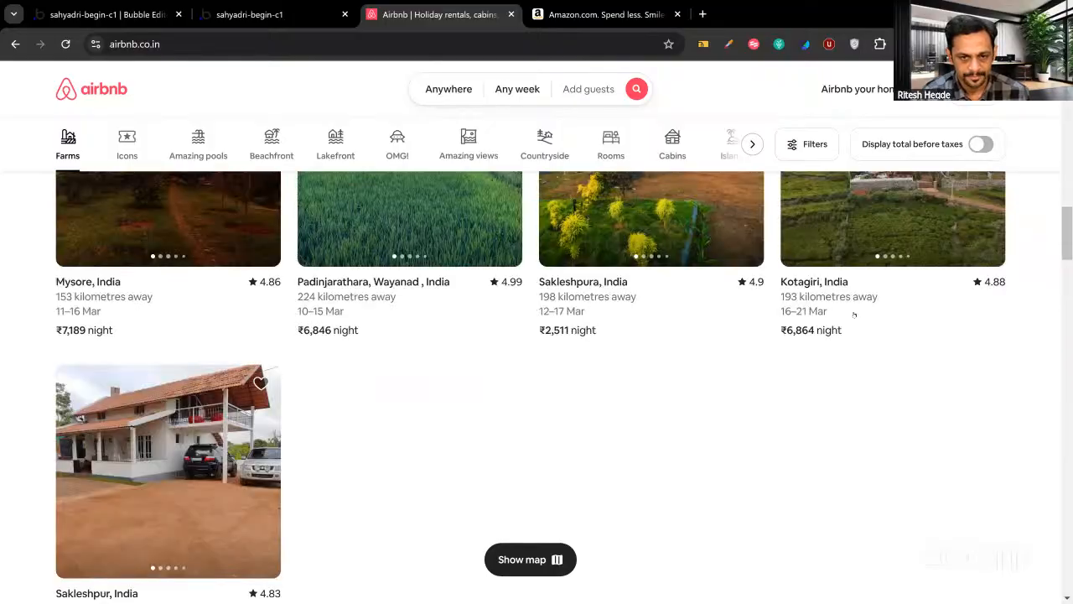
scroll(854, 315, up, 5)
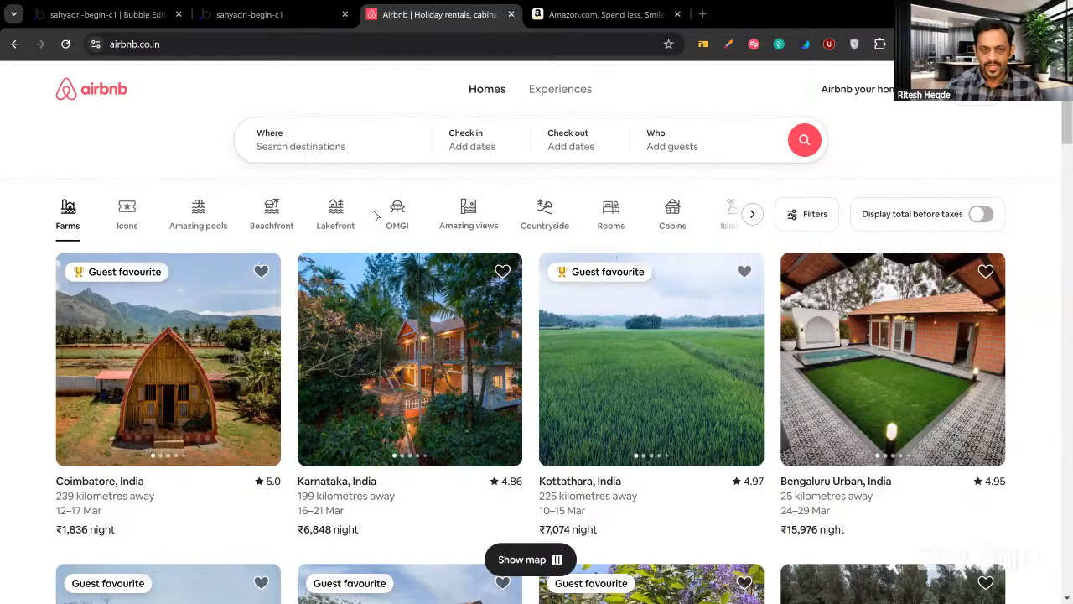
click(109, 15)
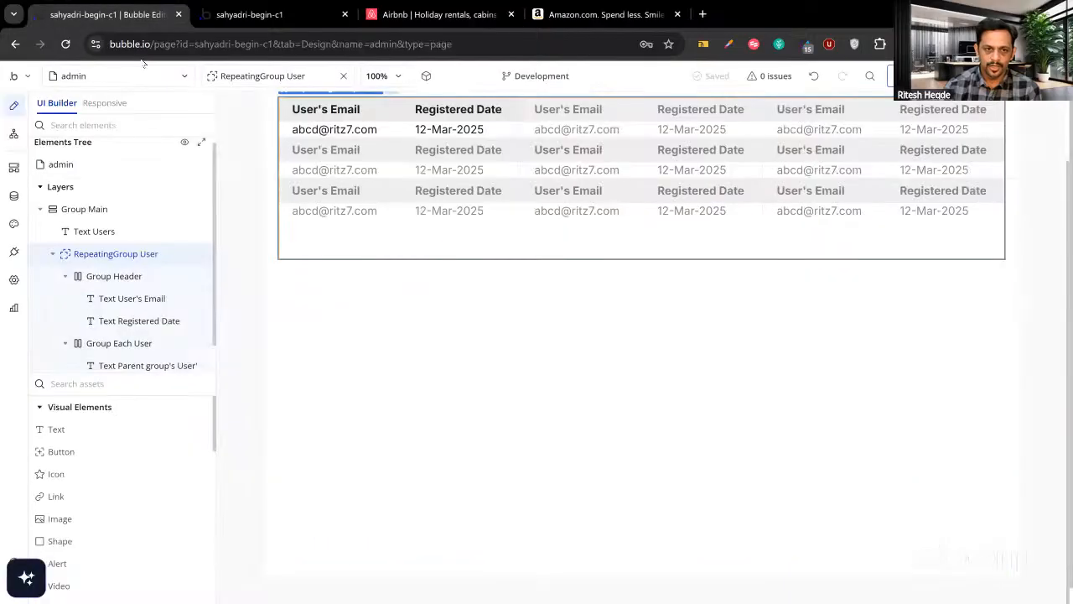